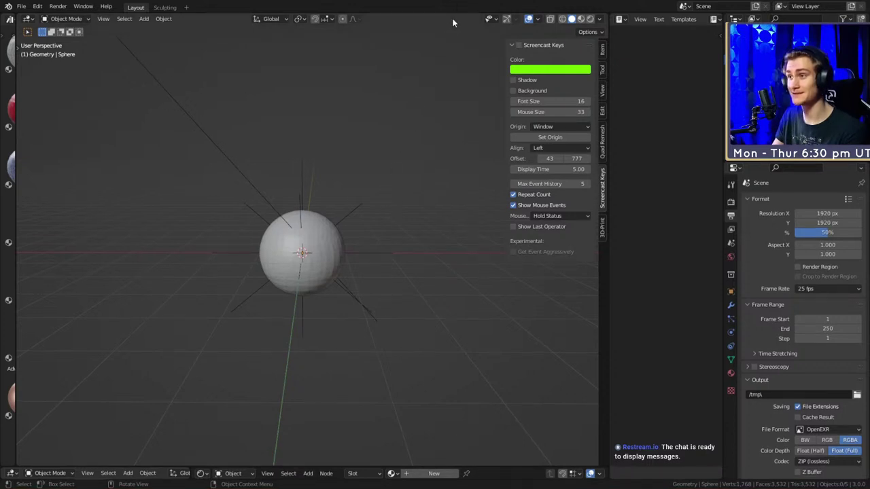
Turn on the Screencast Keys overlay and hide the 3D viewport's sidebar.
left_click_drag(504, 57, 591, 61)
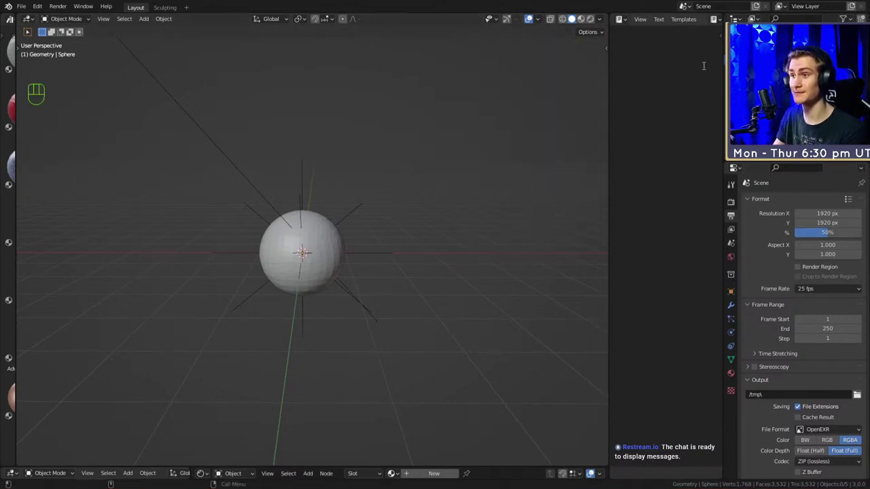
left_click_drag(430, 209, 180, 337)
left_click(440, 201)
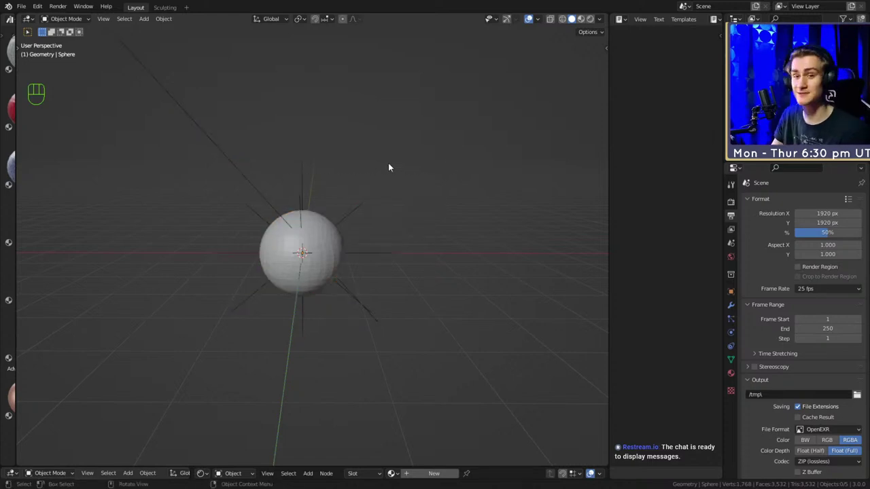
left_click_drag(388, 163, 235, 345)
left_click(441, 196)
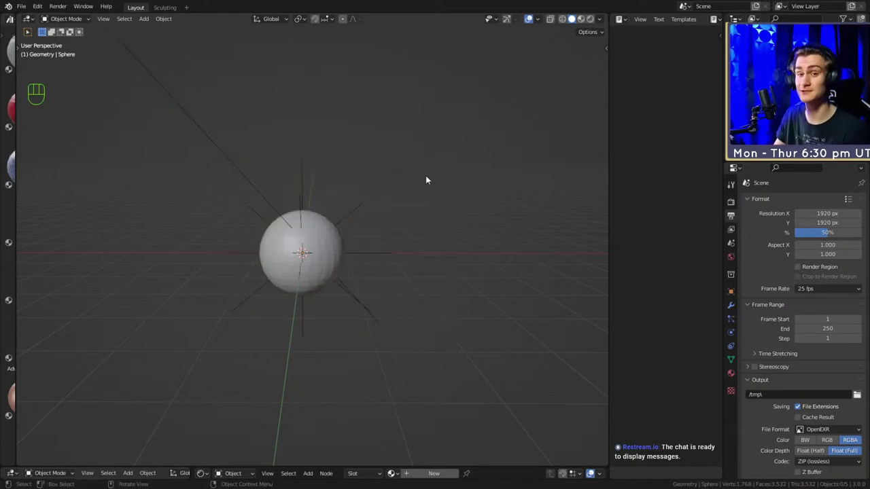
Open the recent file chun_li_figurine_v10a.blend without saving the untitled scene.
left_click(27, 7)
mouse_move(56, 36)
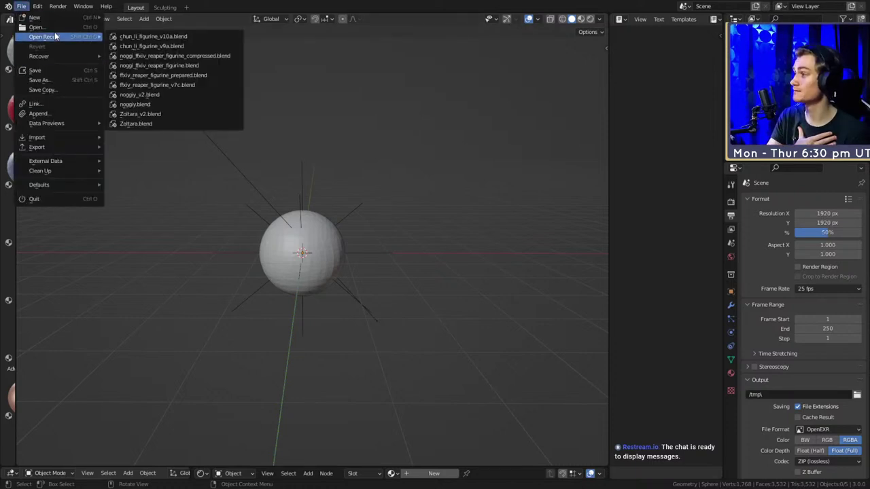
left_click(154, 37)
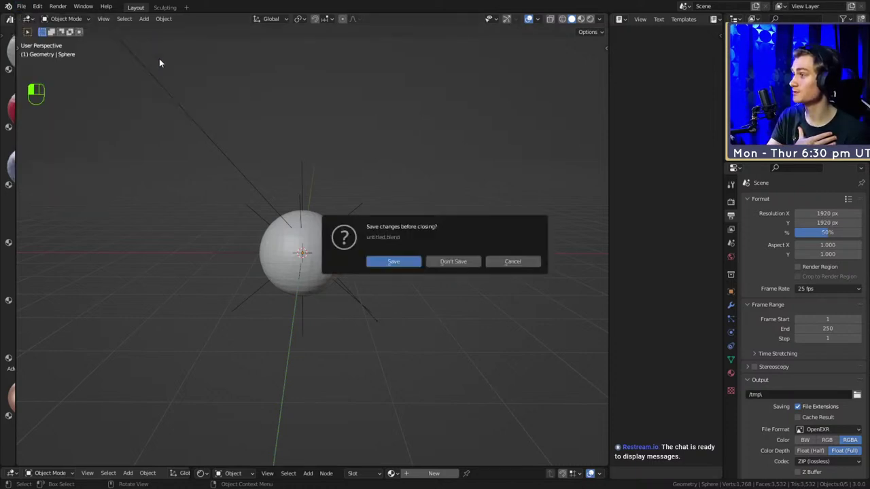
left_click(450, 263)
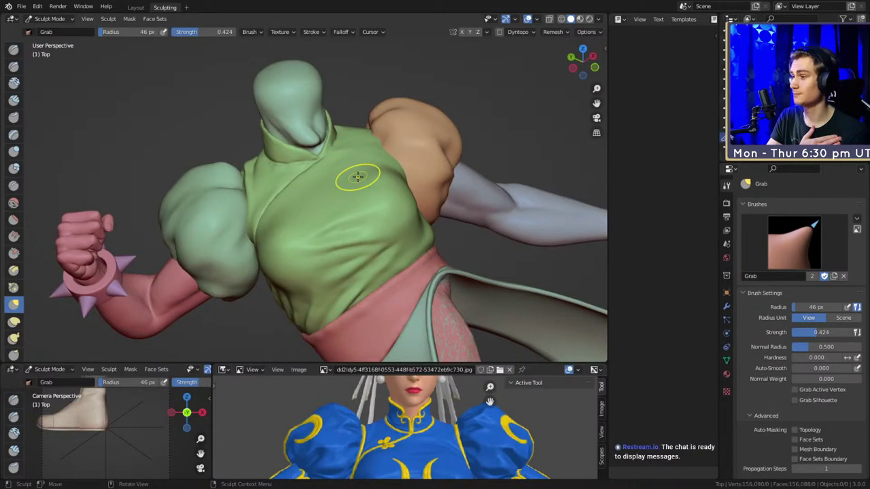
Examine the figurine's torso, arm and cloth folds from several sides and distances.
mouse_move(357, 176)
middle_mouse_down()
mouse_move(330, 249)
mouse_move(499, 175)
mouse_move(470, 159)
mouse_move(408, 210)
middle_mouse_up()
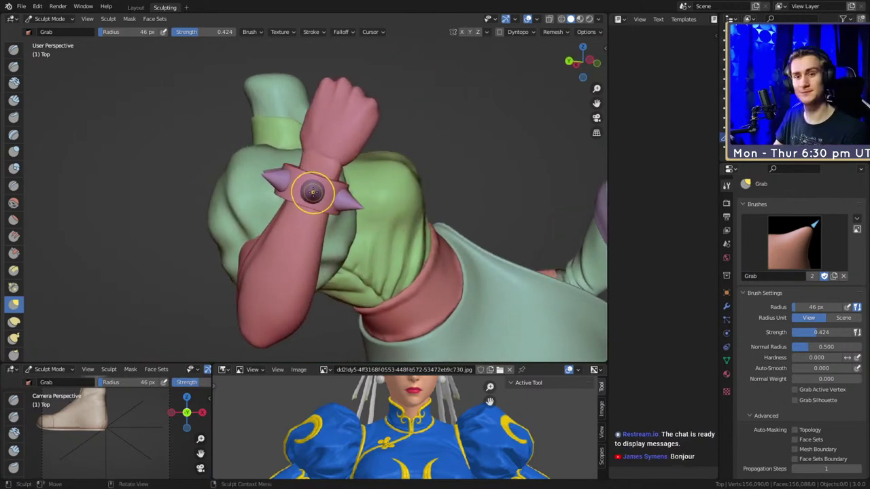
mouse_move(318, 258)
middle_mouse_down()
mouse_move(383, 261)
mouse_move(401, 238)
mouse_move(333, 231)
mouse_move(340, 239)
mouse_move(462, 224)
mouse_move(347, 225)
mouse_move(276, 268)
mouse_move(317, 245)
mouse_move(306, 291)
mouse_move(383, 237)
mouse_move(347, 190)
mouse_move(399, 213)
middle_mouse_up()
scroll(400, 237, "up", 6)
scroll(339, 238, "down", 5)
scroll(276, 267, "up", 4)
scroll(382, 237, "down", 4)
scroll(382, 237, "up", 2)
scroll(399, 212, "up", 3)
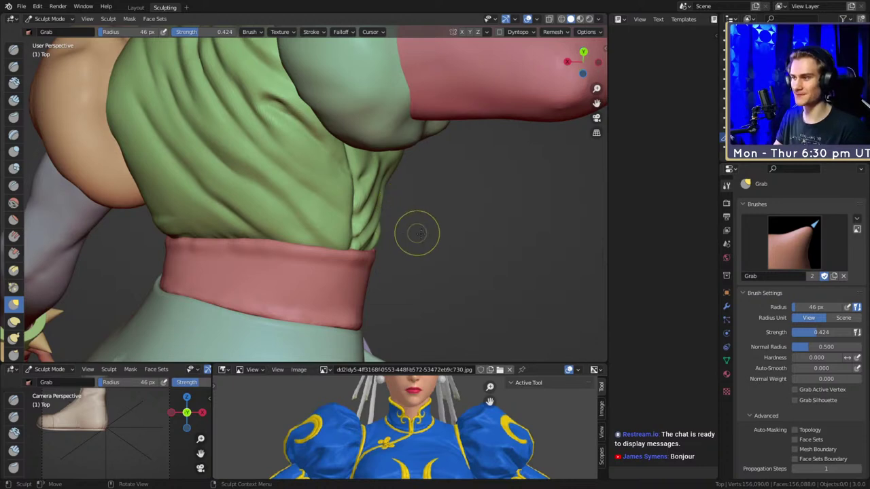
Switch to the Crease brush and adjust its strength and radius for the folds on the back of the green top.
mouse_move(413, 229)
middle_mouse_down()
mouse_move(431, 292)
mouse_move(228, 148)
middle_mouse_up()
key("shift+c")
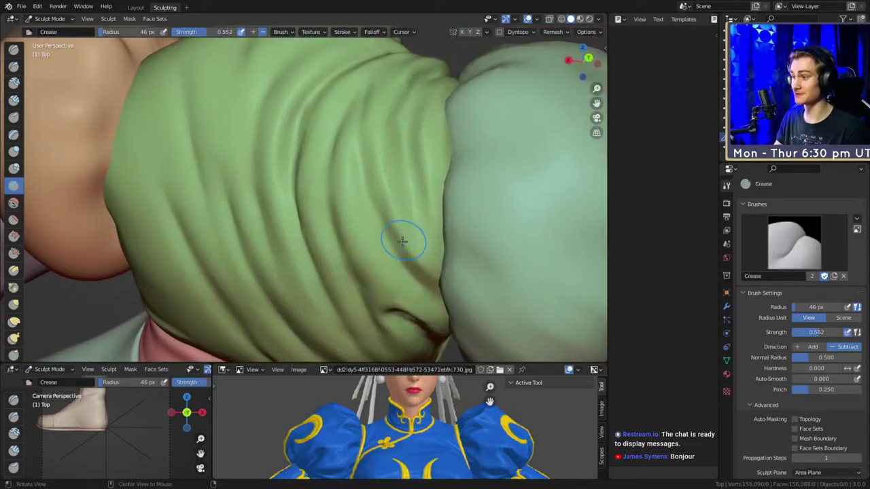
mouse_move(398, 243)
middle_mouse_down()
mouse_move(349, 203)
mouse_move(272, 193)
mouse_move(301, 216)
mouse_move(339, 208)
mouse_move(310, 214)
mouse_move(322, 193)
mouse_move(281, 174)
mouse_move(313, 196)
middle_mouse_up()
key("shift+f")
left_click(266, 195)
scroll(310, 213, "up", 2)
key("f")
left_click(323, 193)
Sculpt the curved fold beside the teal puffed sleeve with the Crease brush and set its strength to 0.309.
middle_click_drag(349, 254, 356, 167)
scroll(355, 167, "up", 2)
mouse_move(394, 97)
left_mouse_down("ctrl")
mouse_move(341, 99)
mouse_move(347, 135)
mouse_move(356, 137)
mouse_move(376, 97)
mouse_move(388, 94)
left_mouse_up("ctrl")
key("shift+f")
left_click(362, 115)
middle_click_drag(387, 93, 365, 105)
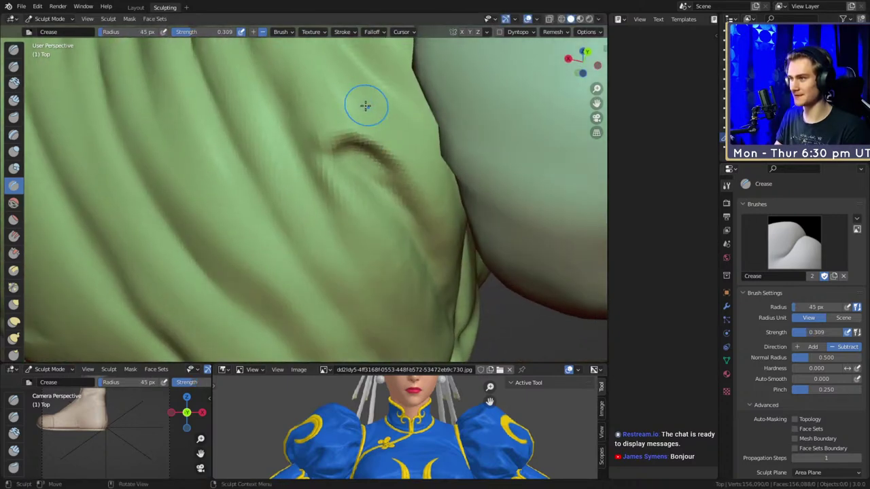
Refine the curved fold beneath the teal sleeve and reduce the Crease radius to 23 px.
key("f")
left_click(348, 163)
mouse_move(319, 153)
left_mouse_down("shift")
mouse_move(311, 131)
mouse_move(350, 99)
mouse_move(374, 161)
mouse_move(336, 256)
mouse_move(361, 213)
mouse_move(347, 177)
mouse_move(297, 212)
mouse_move(262, 194)
left_mouse_up("shift")
key("f")
left_click(310, 176)
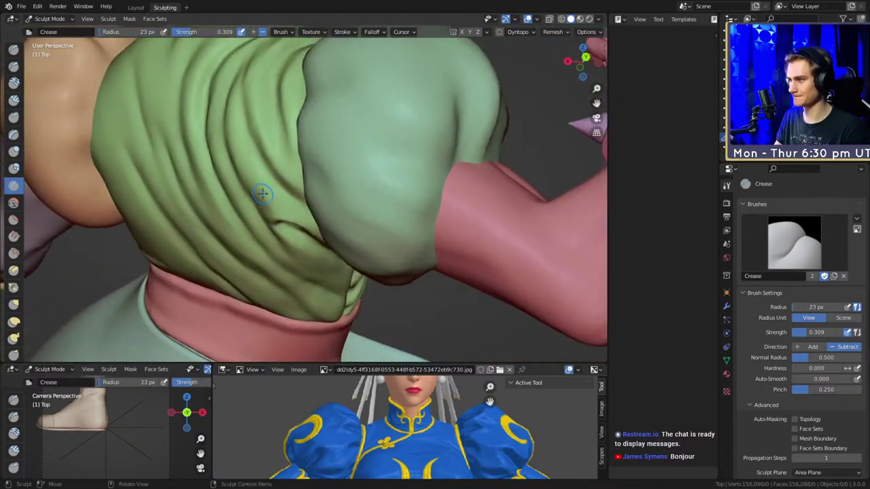
Carve the back folds beside the teal sleeve with the Crease brush at a radius of 27 px.
mouse_move(262, 193)
middle_mouse_down("shift")
mouse_move(308, 176)
mouse_move(285, 153)
middle_mouse_up("shift")
middle_click_drag(286, 153, 258, 186)
key("f")
left_click(258, 182)
left_click_drag(220, 121, 216, 127)
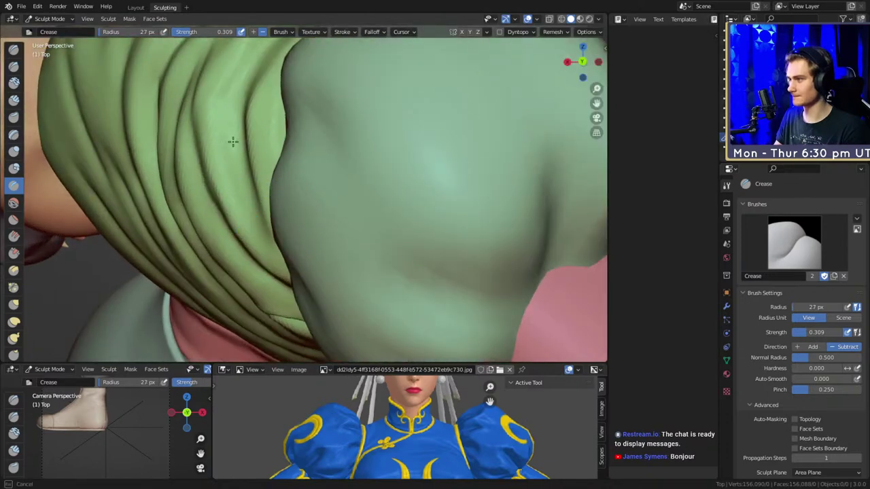
left_click(227, 122)
Set the Crease radius to 46 px and sharpen the folds between the collar and the teal sleeve.
mouse_move(227, 122)
middle_mouse_down()
mouse_move(342, 213)
mouse_move(324, 204)
middle_mouse_up()
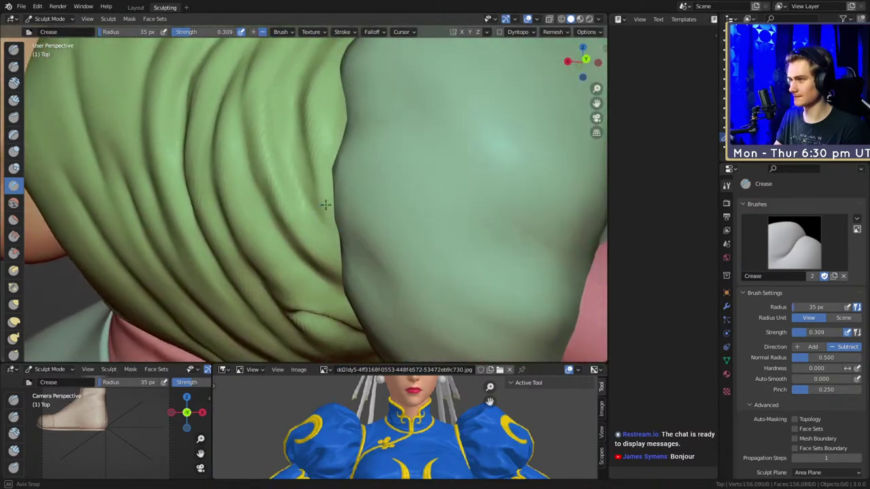
mouse_move(327, 91)
middle_mouse_down("shift")
mouse_move(373, 183)
mouse_move(290, 227)
middle_mouse_up("shift")
key("f")
left_click(295, 227)
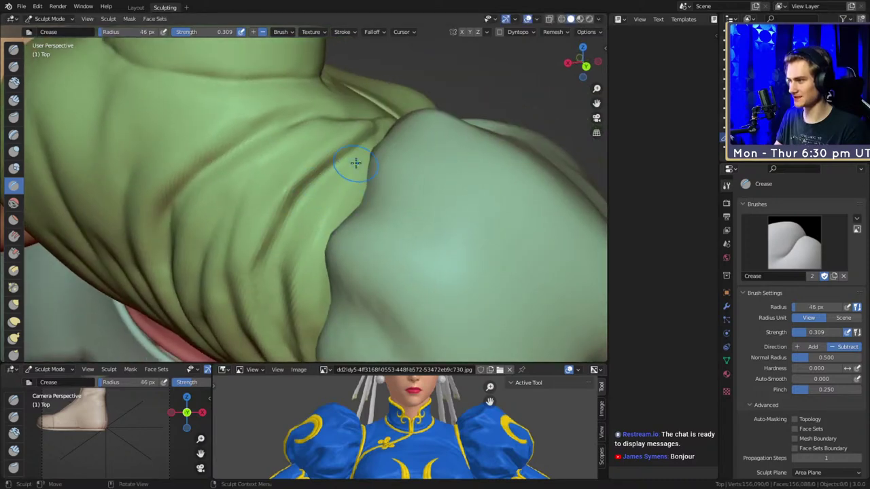
Work on the folds along the top's side below the teal sleeve with Crease radii of 29 px and 37 px.
scroll(351, 231, "down", 5)
mouse_move(352, 231)
left_mouse_down("alt")
mouse_move(370, 156)
mouse_move(318, 202)
mouse_move(330, 190)
mouse_move(293, 205)
left_mouse_up("alt")
key("f")
left_click(289, 203)
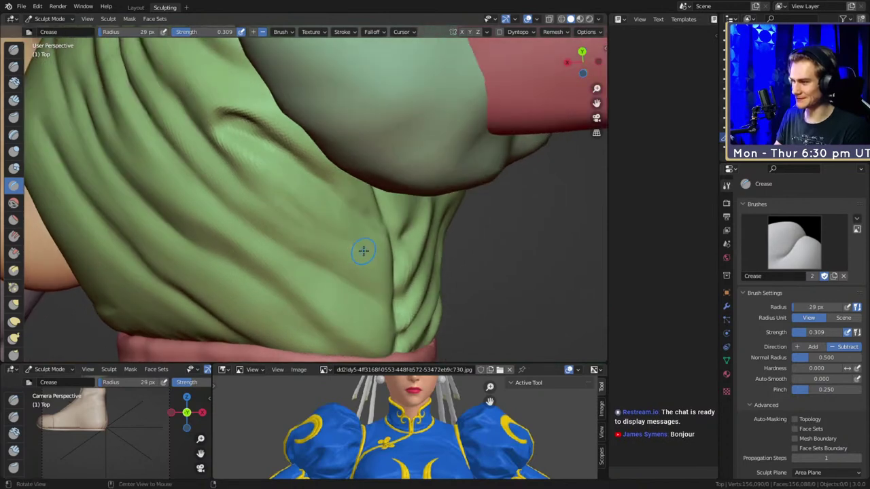
left_click_drag(363, 251, 301, 221, "alt")
left_click_drag(389, 238, 395, 246)
left_click(395, 247)
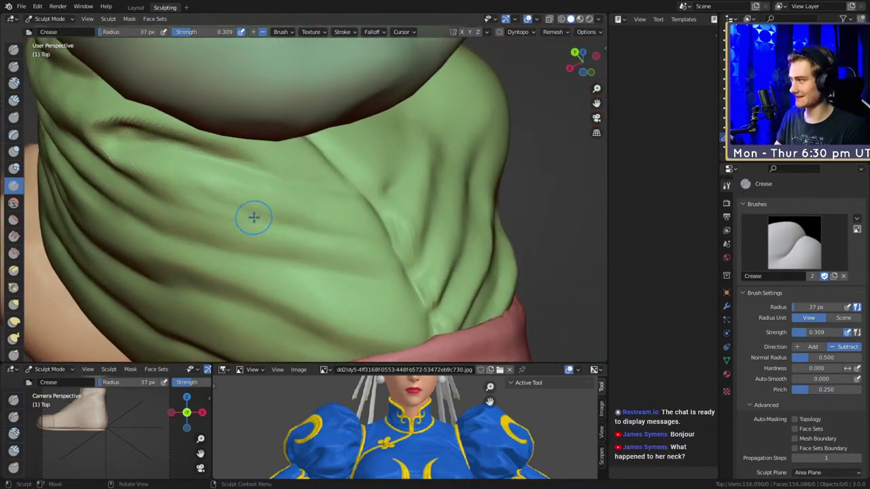
Deepen the crease along the top's side seam above the waistband with radii of 54 px and 43 px.
mouse_move(254, 217)
middle_mouse_down()
mouse_move(301, 207)
mouse_move(338, 223)
mouse_move(306, 179)
middle_mouse_up()
key("f")
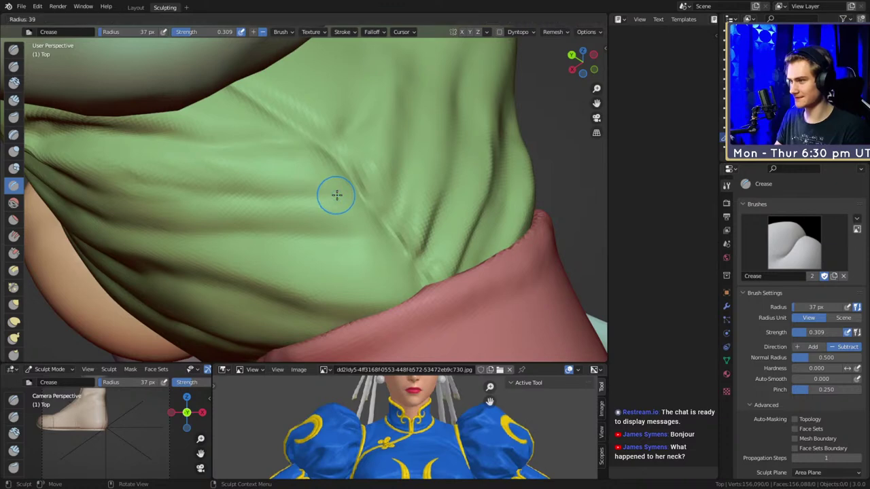
left_click(301, 208)
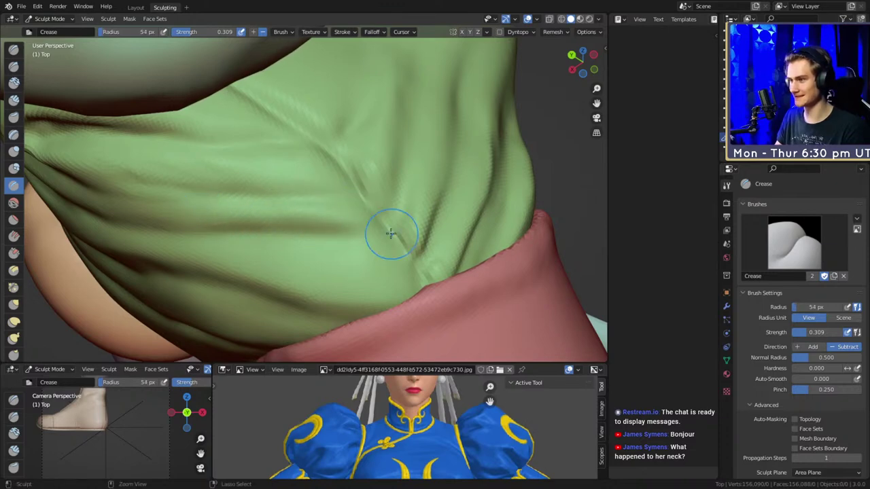
mouse_move(391, 234)
middle_mouse_down()
mouse_move(355, 206)
mouse_move(324, 219)
middle_mouse_up()
key("f")
left_click(324, 220)
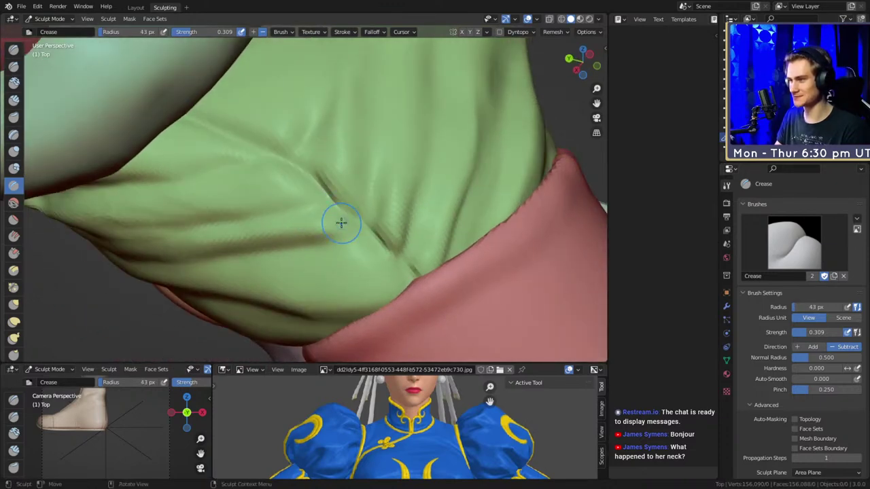
Refine the side seam's crease line with the Crease radius set to 29 px.
key("f")
left_click(338, 209)
left_click_drag(338, 208, 369, 239)
mouse_move(369, 239)
middle_mouse_down()
mouse_move(355, 212)
mouse_move(305, 217)
mouse_move(276, 181)
middle_mouse_up()
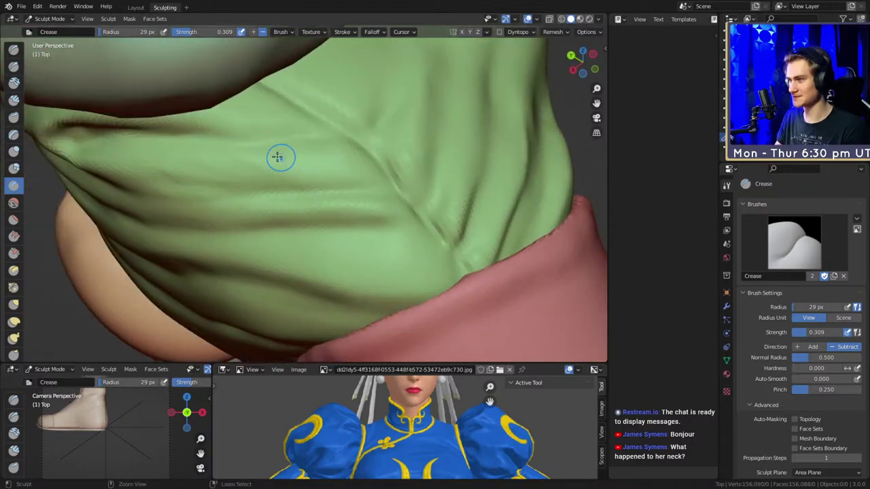
Cut a fold across the top's side toward the seam at 36 px and raise the Crease radius to 40 px.
key("f")
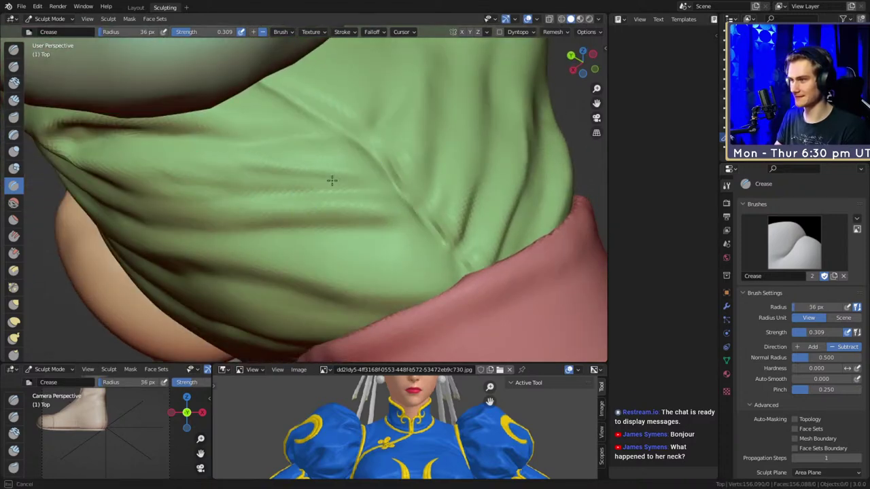
left_click(332, 180)
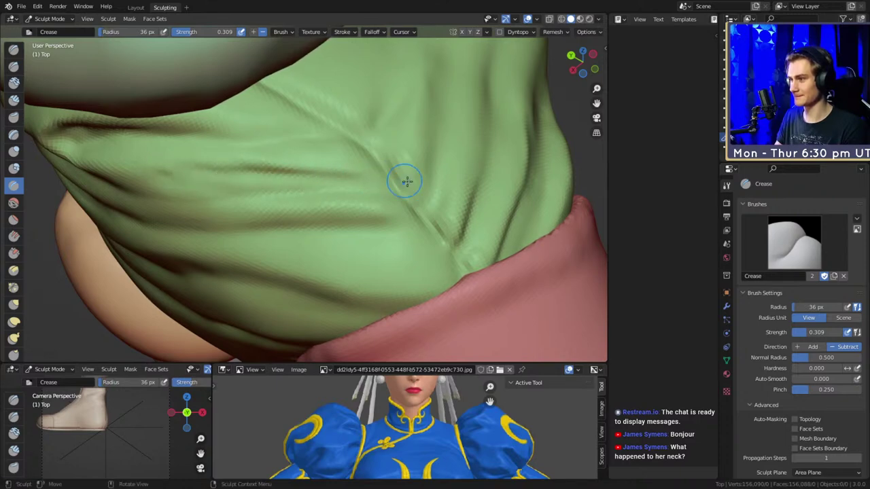
key("bracketright")
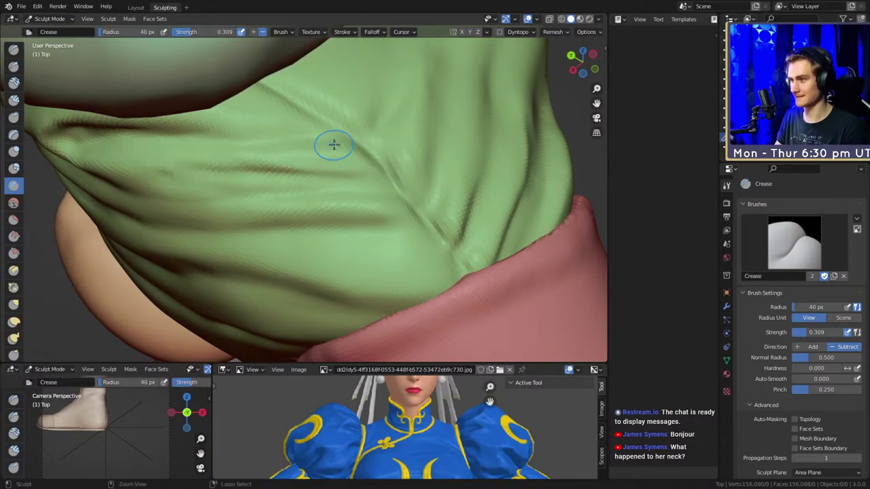
Extend the new side fold toward the back with the Crease radius set to 45 px.
middle_click_drag(223, 171, 295, 161)
key("f")
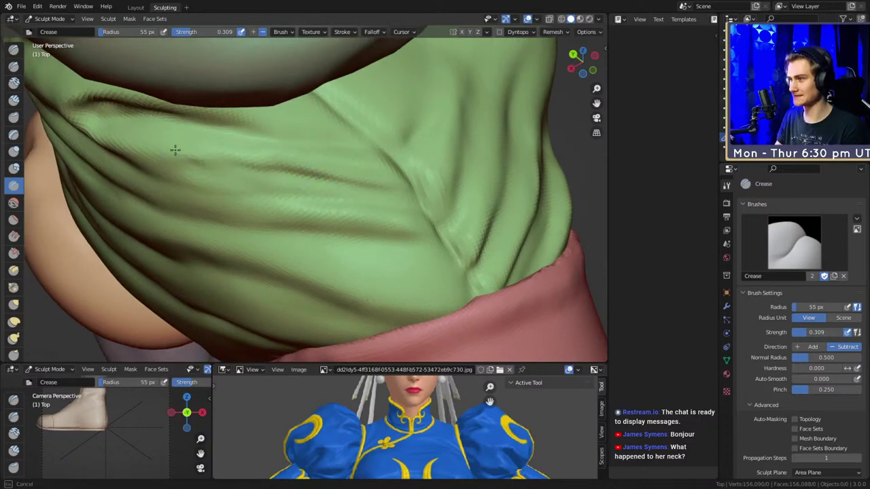
left_click(204, 162)
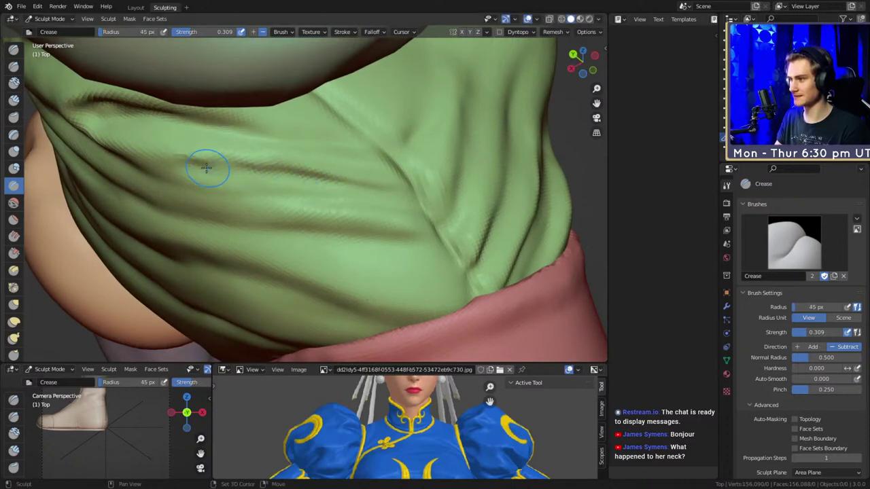
key("bracketleft")
key("bracketleft")
key("bracketleft")
Sculpt the diagonal fold beneath the teal sleeve with Crease radii of 42 px and 52 px.
mouse_move(362, 177)
middle_mouse_down()
mouse_move(378, 188)
mouse_move(462, 178)
mouse_move(401, 184)
middle_mouse_up()
mouse_move(292, 204)
middle_mouse_down("ctrl")
mouse_move(287, 163)
mouse_move(369, 184)
mouse_move(379, 161)
mouse_move(342, 193)
middle_mouse_up("ctrl")
key("bracketleft")
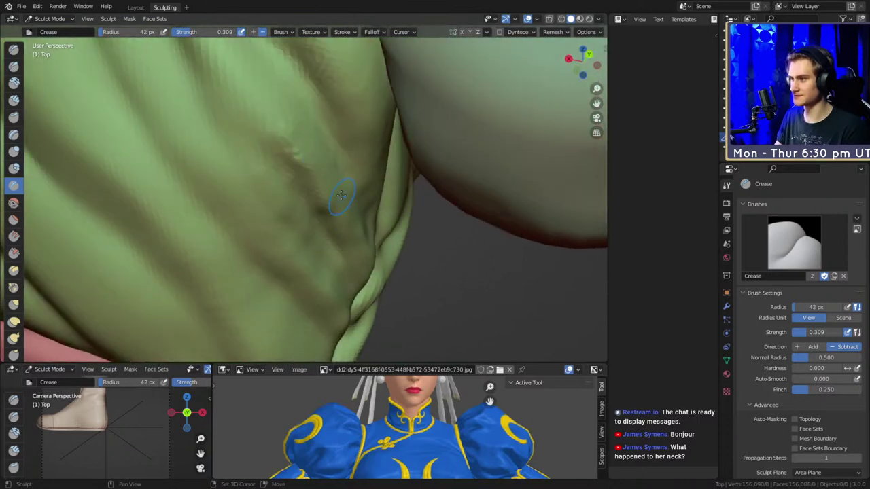
left_click_drag(272, 95, 293, 124)
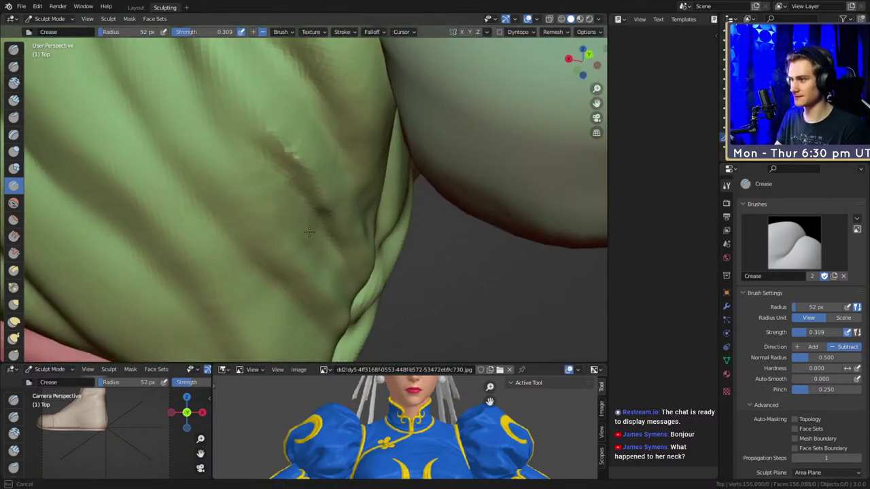
mouse_move(303, 144)
middle_mouse_down("ctrl")
mouse_move(286, 156)
mouse_move(190, 129)
mouse_move(348, 226)
mouse_move(360, 221)
middle_mouse_up("ctrl")
mouse_move(360, 221)
middle_mouse_down("ctrl")
mouse_move(367, 176)
mouse_move(323, 113)
mouse_move(346, 203)
mouse_move(343, 248)
middle_mouse_up("ctrl")
mouse_move(343, 248)
middle_mouse_down("shift")
mouse_move(341, 217)
mouse_move(332, 225)
middle_mouse_up("shift")
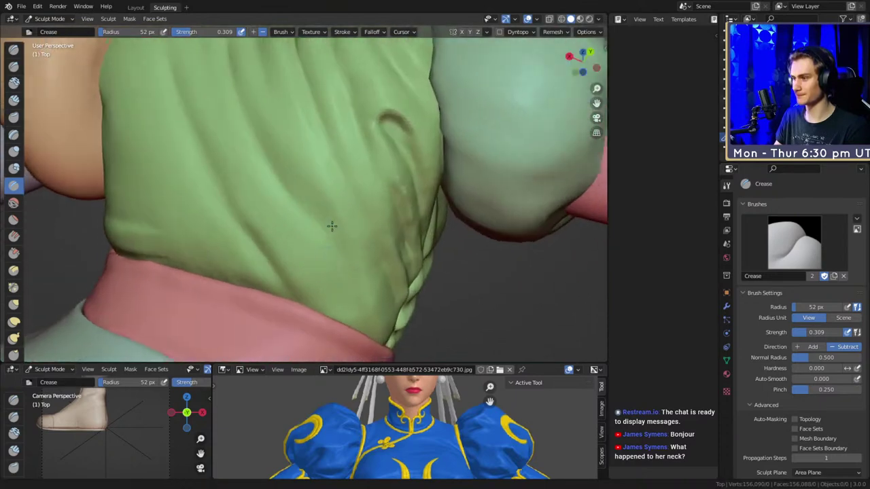
Set the Crease radius to 42 px and work on the folds at the top's lower side by the waistband.
middle_click_drag(322, 289, 316, 231, "shift")
key("f")
left_click(312, 231)
mouse_move(314, 272)
middle_mouse_down("ctrl")
mouse_move(317, 237)
mouse_move(327, 289)
mouse_move(342, 242)
middle_mouse_up("ctrl")
mouse_move(308, 187)
middle_mouse_down()
mouse_move(337, 210)
mouse_move(316, 286)
mouse_move(312, 262)
middle_mouse_up()
key("f")
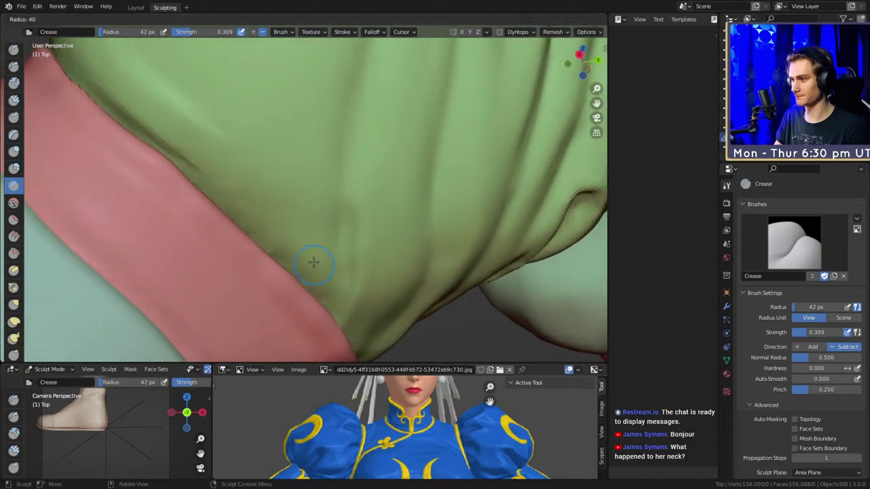
left_click(313, 262)
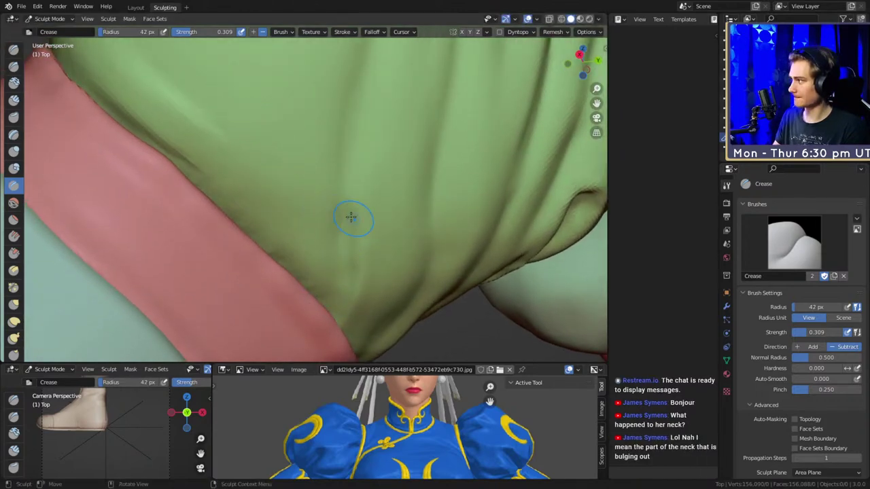
Deepen the diagonal fold running into the waistband at 55 px and increase the Crease radius to 64 px.
mouse_move(380, 225)
middle_mouse_down()
mouse_move(319, 235)
mouse_move(379, 216)
mouse_move(355, 235)
middle_mouse_up()
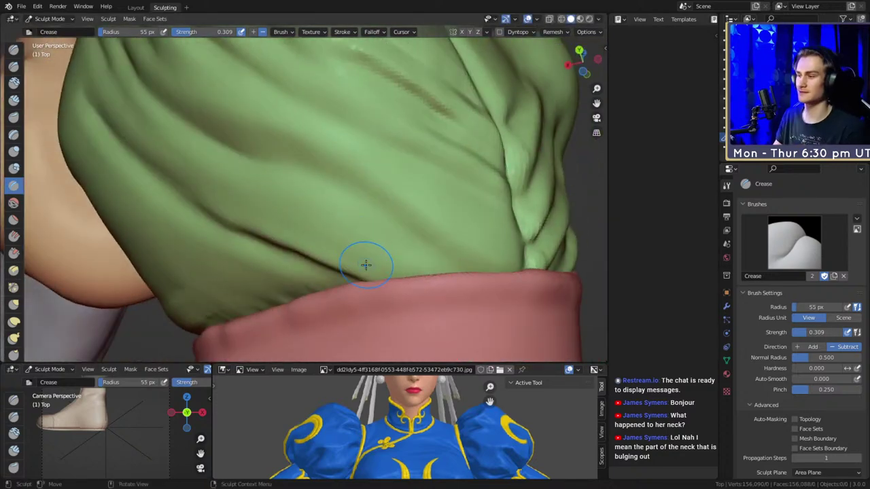
middle_click_drag(392, 249, 431, 247)
middle_click_drag(332, 237, 351, 250)
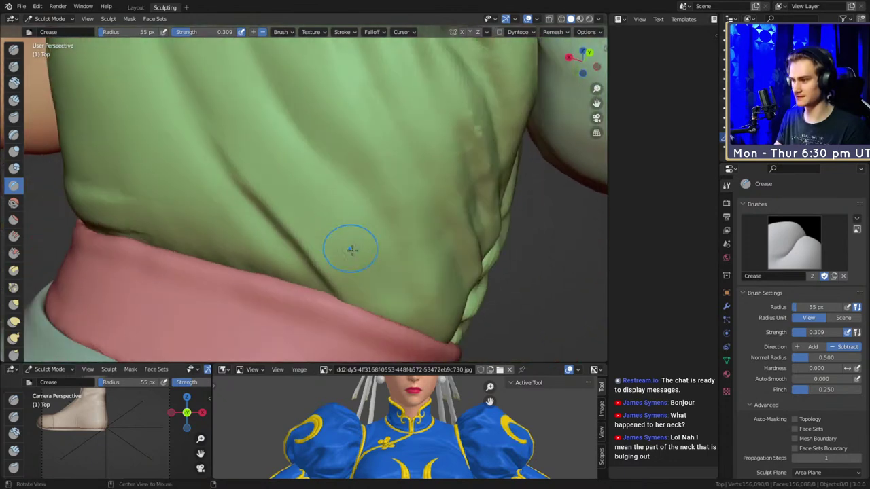
key("f")
left_click(367, 261)
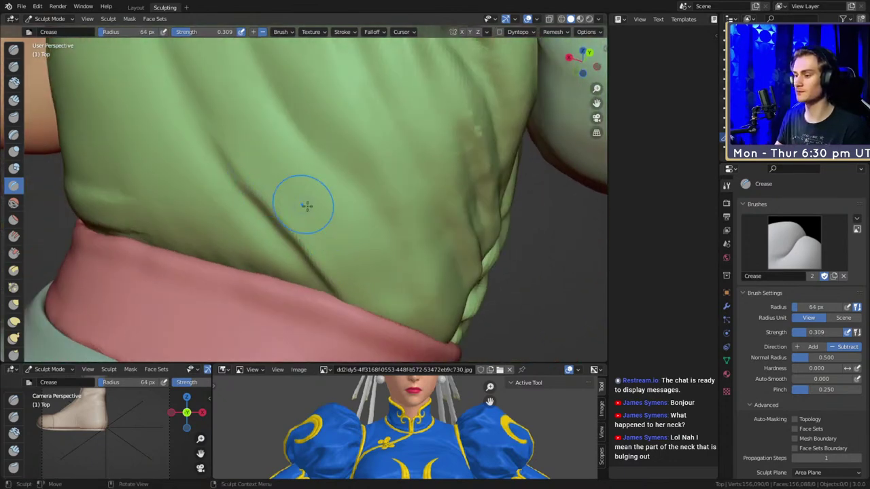
Set the brush radius to 30 px at the top's side folds and switch to the Clay Strips brush.
mouse_move(346, 175)
middle_mouse_down()
mouse_move(341, 148)
mouse_move(353, 203)
mouse_move(312, 285)
mouse_move(301, 235)
middle_mouse_up()
key("f")
left_click(272, 235)
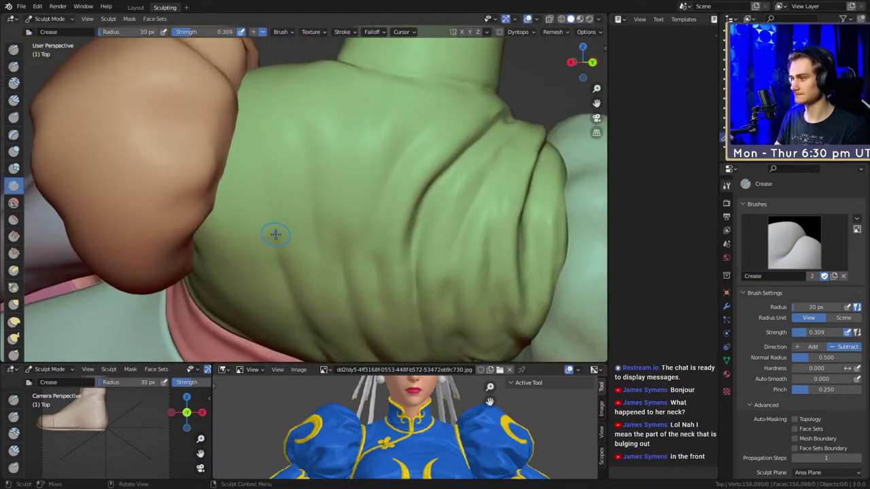
key("f")
left_click(279, 170)
middle_click_drag(279, 171, 273, 170)
key("c")
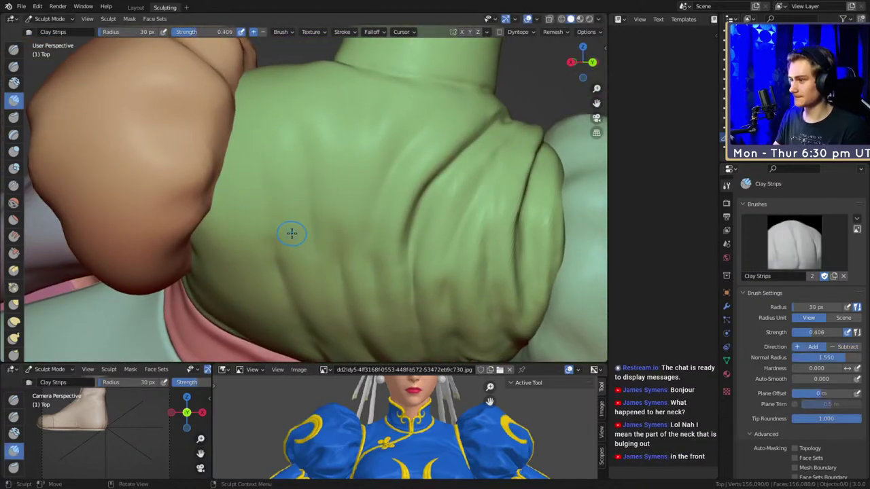
Return to the Crease brush, resize it and carve the diagonal side fold down toward the waistband.
key("shift+c")
key("f")
left_click(298, 237)
mouse_move(328, 335)
middle_mouse_down()
mouse_move(301, 227)
mouse_move(329, 291)
middle_mouse_up()
key("f")
left_click(279, 237)
left_click_drag(312, 285, 361, 349)
Carve the fold above the waistband's rear corner with the Crease radius at 34 px, 28 px and 24 px.
key("f")
left_click(326, 289)
mouse_move(362, 349)
middle_mouse_down()
mouse_move(326, 290)
mouse_move(349, 286)
middle_mouse_up()
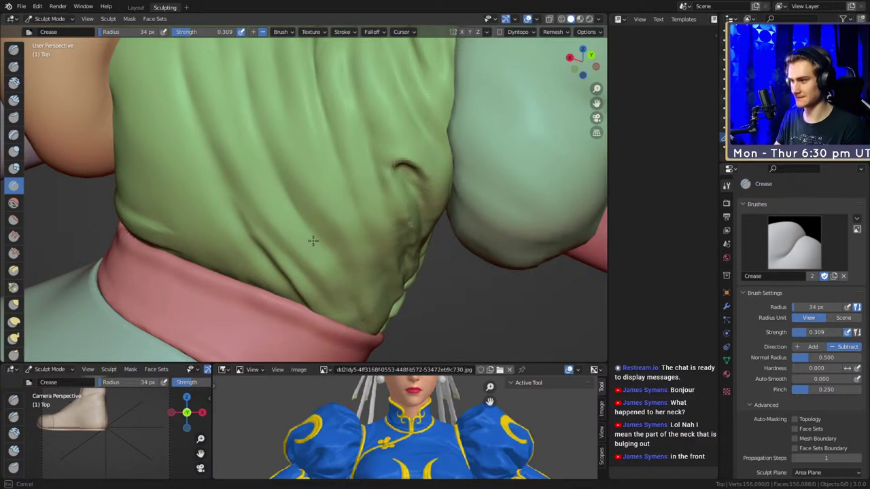
left_click_drag(313, 241, 345, 304)
key("f")
left_click(346, 309)
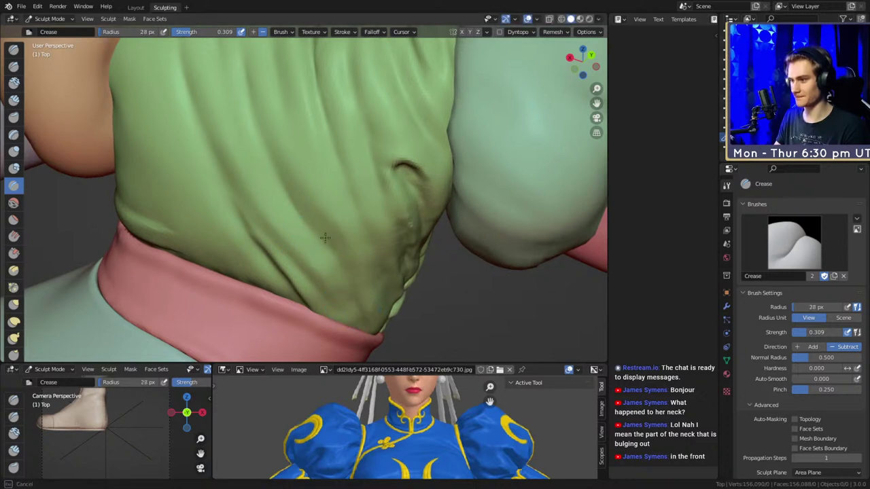
left_click(324, 237)
mouse_move(323, 237)
middle_mouse_down()
mouse_move(349, 233)
mouse_move(354, 309)
middle_mouse_up()
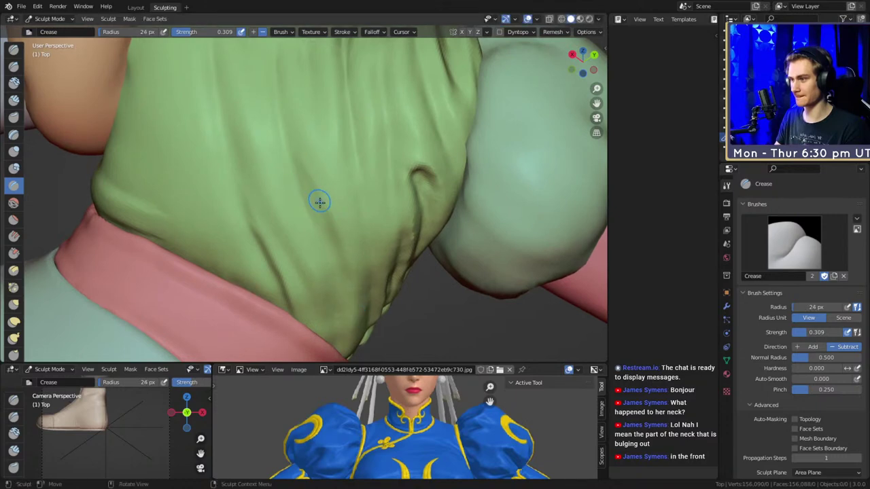
Work on the folds at the top's lower side with Crease radii of 33 px and 43 px.
middle_click_drag(319, 201, 337, 233)
key("f")
left_click(320, 239)
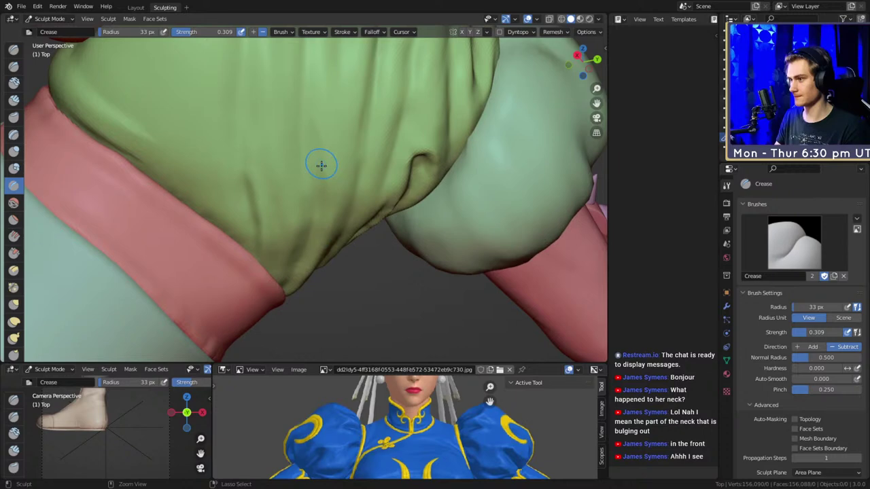
middle_click_drag(319, 84, 335, 177)
key("f")
left_click(339, 176)
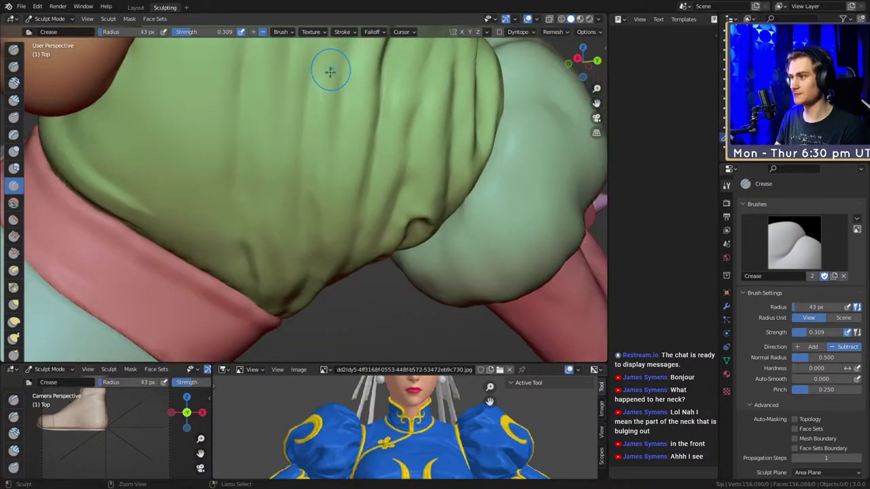
Sculpt the long fold running down the top's side with Crease radii of 31 px and 39 px.
key("f")
left_click(311, 118)
middle_click_drag(315, 267, 322, 217)
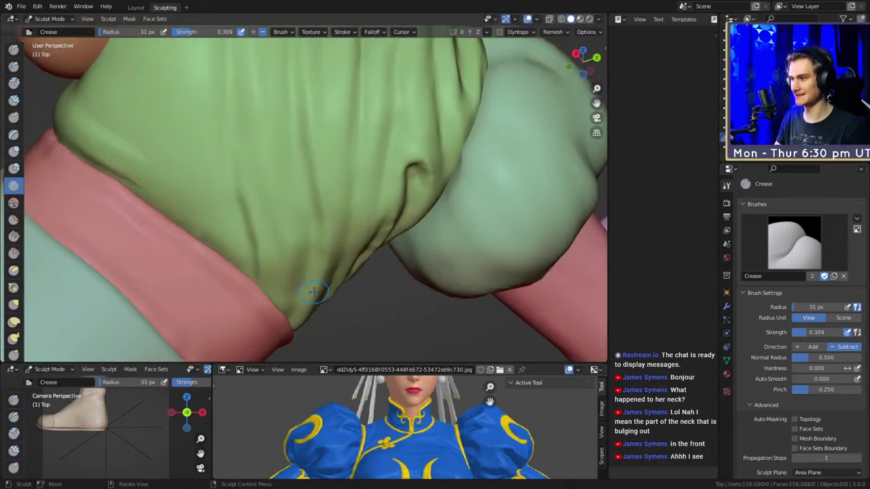
mouse_move(314, 292)
middle_mouse_down()
mouse_move(312, 163)
mouse_move(317, 188)
mouse_move(353, 222)
mouse_move(326, 191)
middle_mouse_up()
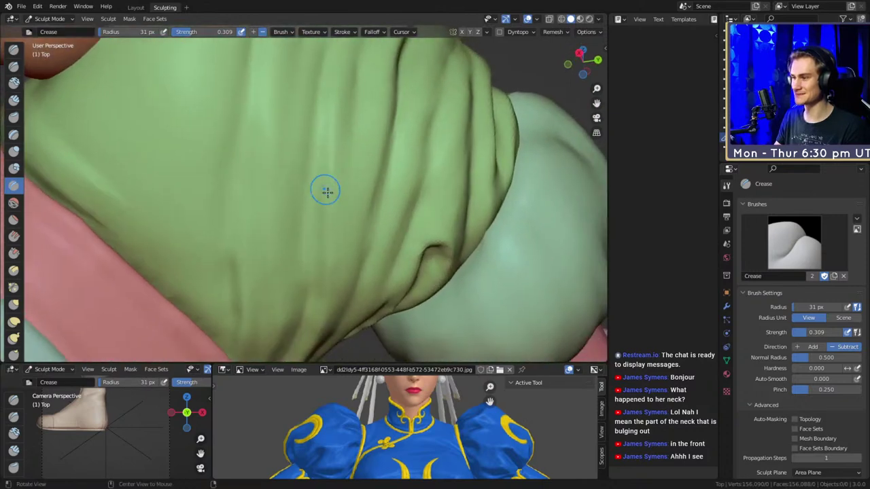
key("f")
left_click(340, 175)
left_click_drag(341, 174, 324, 287)
Deepen the fold at the underside between the waistband and the teal sleeve with a 43 px Crease radius.
scroll(338, 218, "down", 3)
middle_click_drag(338, 218, 321, 232)
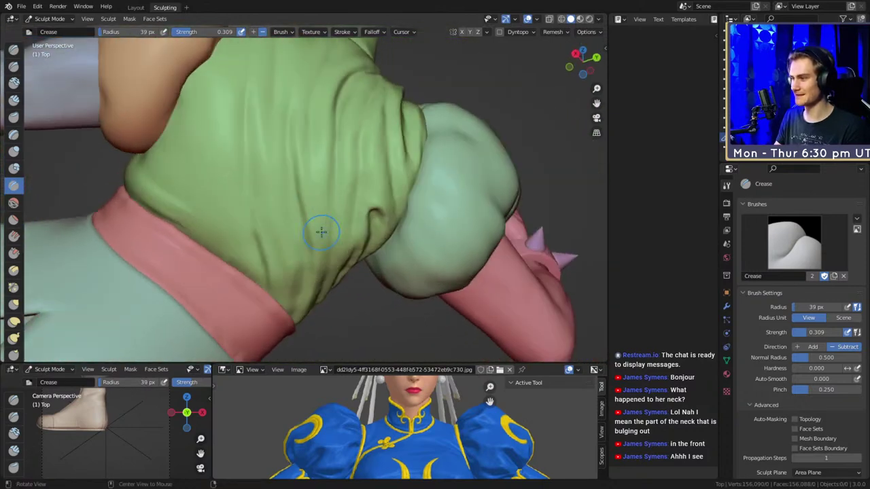
mouse_move(321, 231)
left_mouse_down("alt")
mouse_move(334, 258)
mouse_move(350, 191)
left_mouse_up("alt")
key("f")
left_click(351, 148)
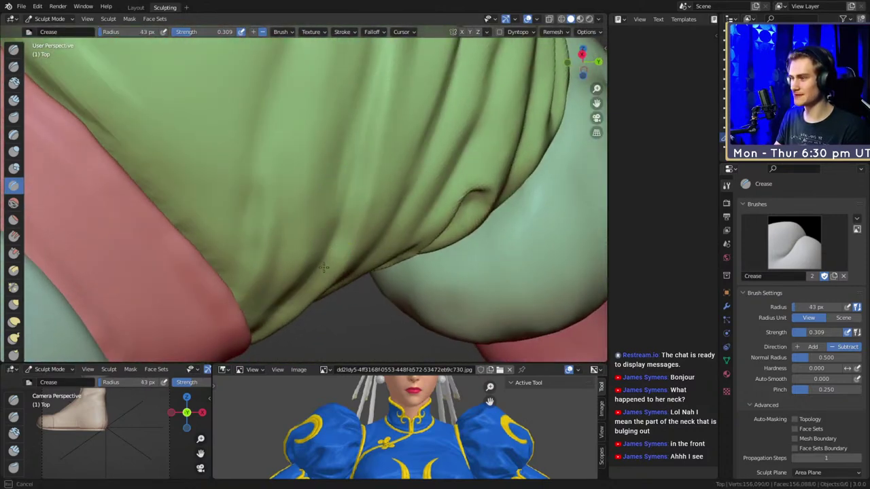
mouse_move(323, 268)
middle_mouse_down()
mouse_move(278, 175)
mouse_move(323, 243)
mouse_move(326, 221)
mouse_move(299, 246)
middle_mouse_up()
Refine the top's side folds with a 46 px Crease radius and the area below the collar with 63 px.
key("f")
left_click(283, 214)
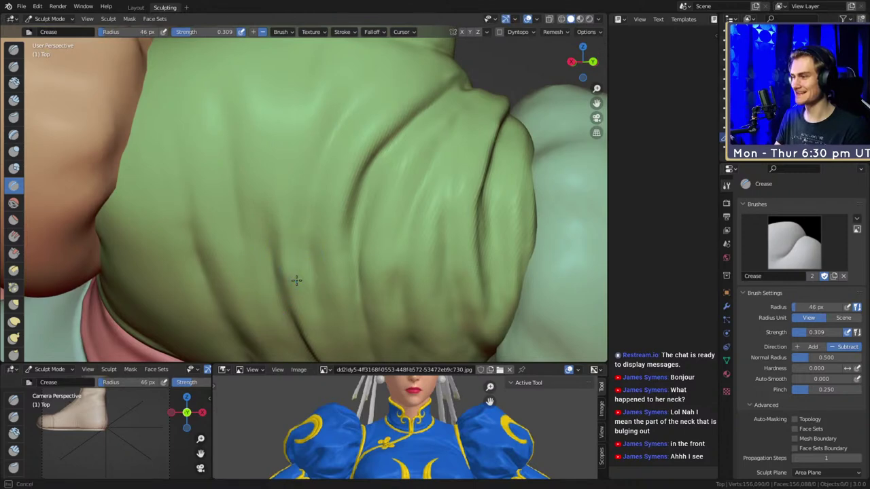
left_click_drag(307, 196, 326, 246, "ctrl+alt")
left_click_drag(369, 216, 302, 209, "alt")
scroll(302, 209, "up", 5)
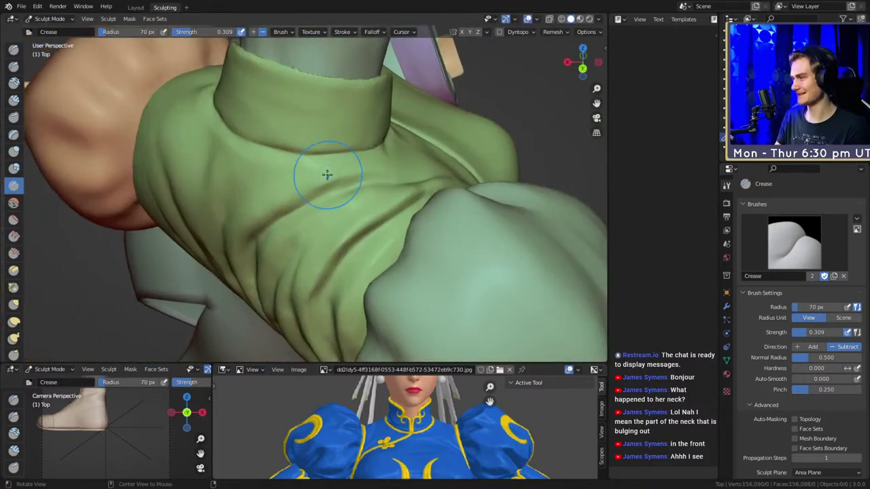
mouse_move(328, 176)
middle_mouse_down()
mouse_move(379, 222)
mouse_move(378, 200)
mouse_move(368, 194)
middle_mouse_up()
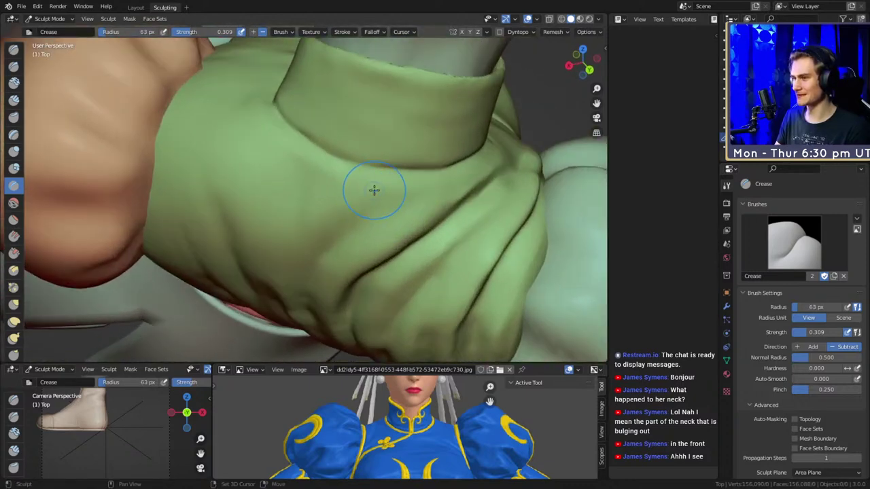
key("bracketleft")
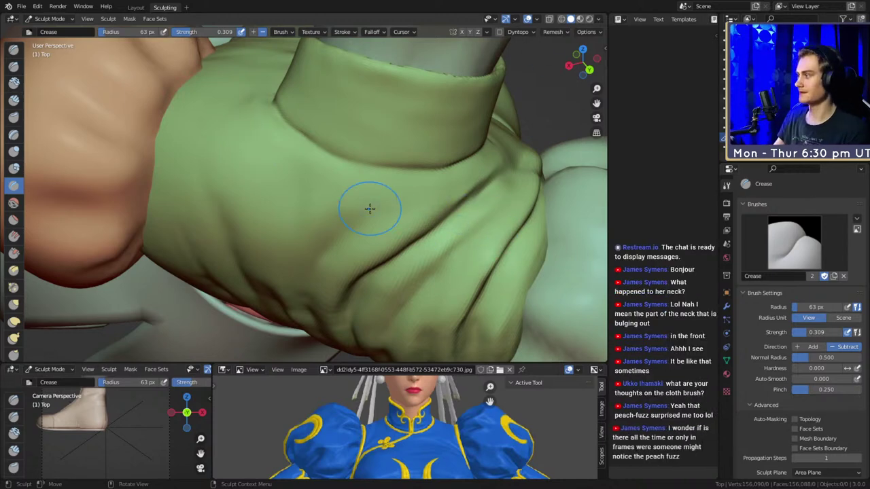
mouse_move(288, 263)
middle_mouse_down()
mouse_move(345, 216)
mouse_move(363, 184)
mouse_move(295, 268)
mouse_move(184, 287)
mouse_move(294, 286)
mouse_move(299, 235)
mouse_move(351, 235)
mouse_move(315, 241)
mouse_move(326, 208)
mouse_move(351, 200)
mouse_move(361, 218)
mouse_move(282, 211)
mouse_move(287, 161)
mouse_move(390, 196)
mouse_move(424, 231)
mouse_move(341, 196)
mouse_move(427, 170)
mouse_move(359, 196)
mouse_move(353, 190)
middle_mouse_up()
middle_click_drag(324, 233, 326, 208)
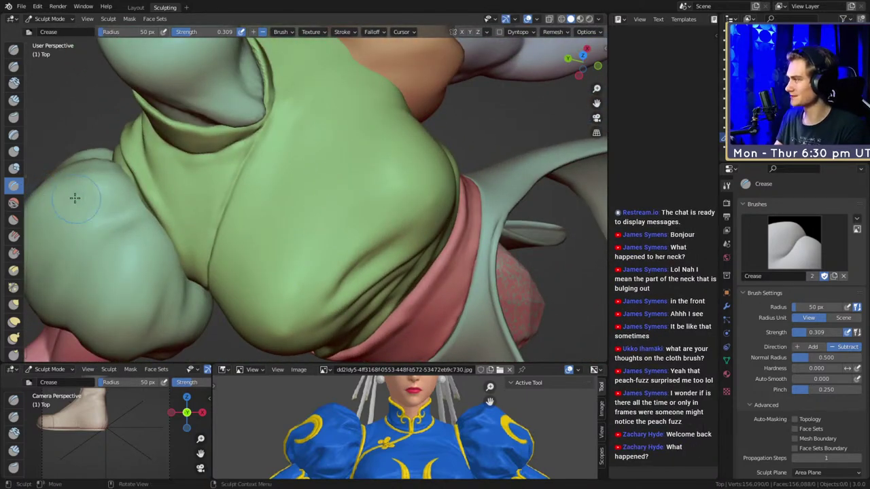
Save the file chun_li_figurine_v10a.blend and switch to the Cloth brush.
scroll(21, 186, "down", 5)
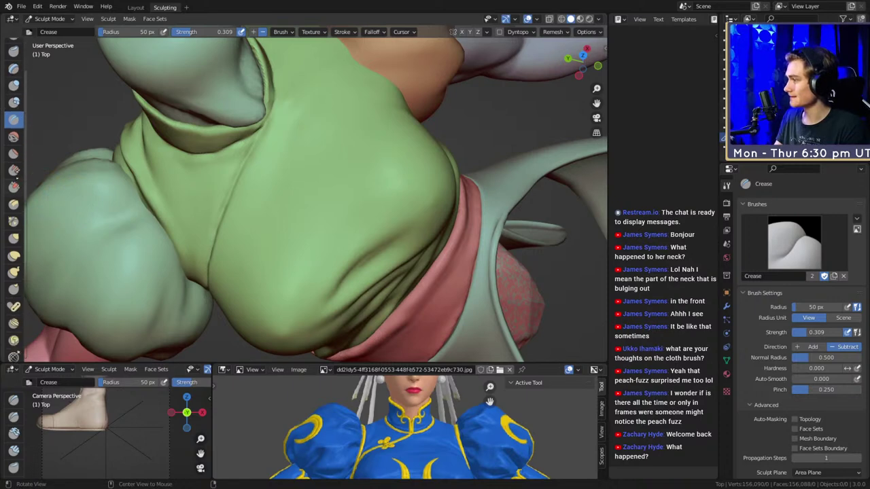
scroll(19, 184, "down", 5)
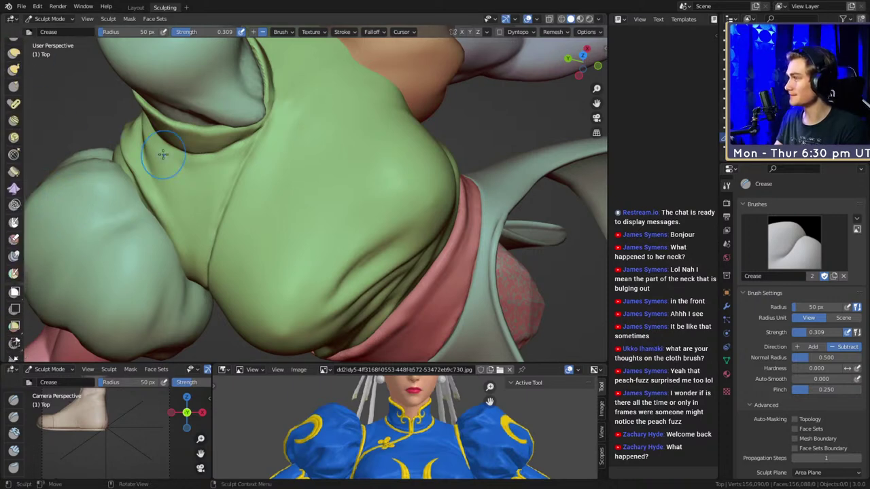
key("ctrl+s")
mouse_move(347, 164)
middle_mouse_down()
mouse_move(439, 93)
mouse_move(401, 170)
mouse_move(351, 184)
mouse_move(356, 211)
middle_mouse_up()
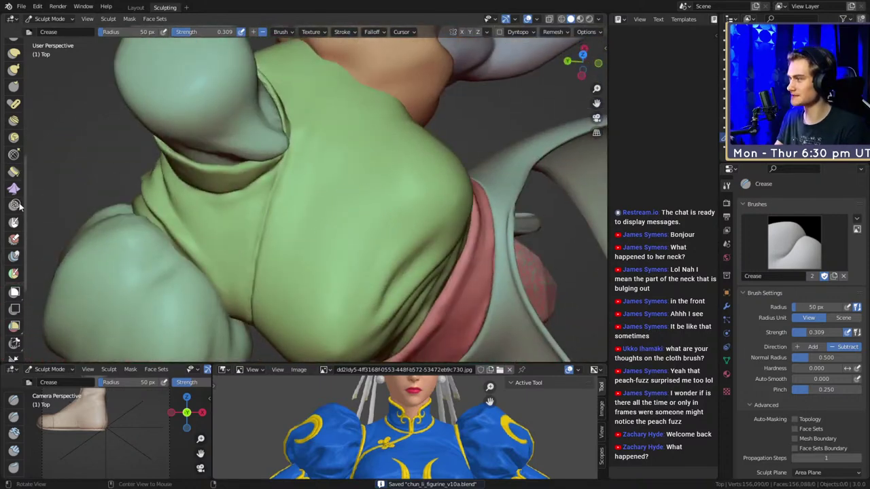
scroll(18, 202, "down", 4)
scroll(14, 204, "up", 8)
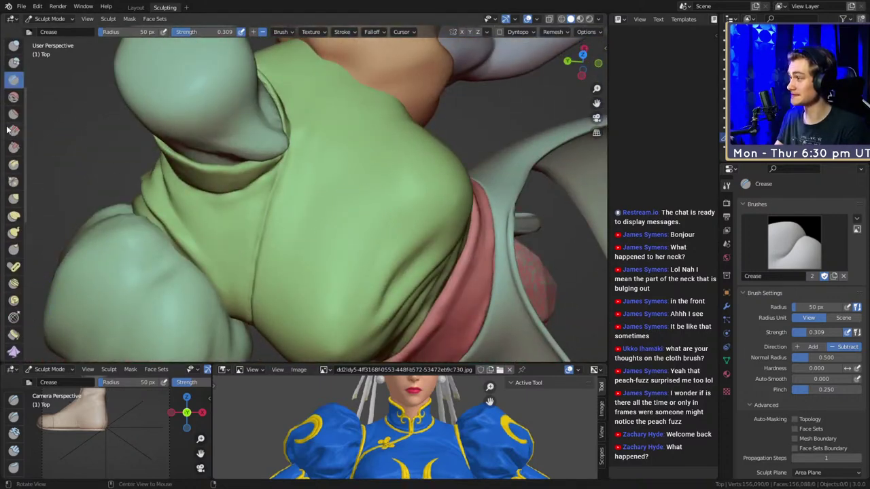
scroll(14, 166, "down", 7)
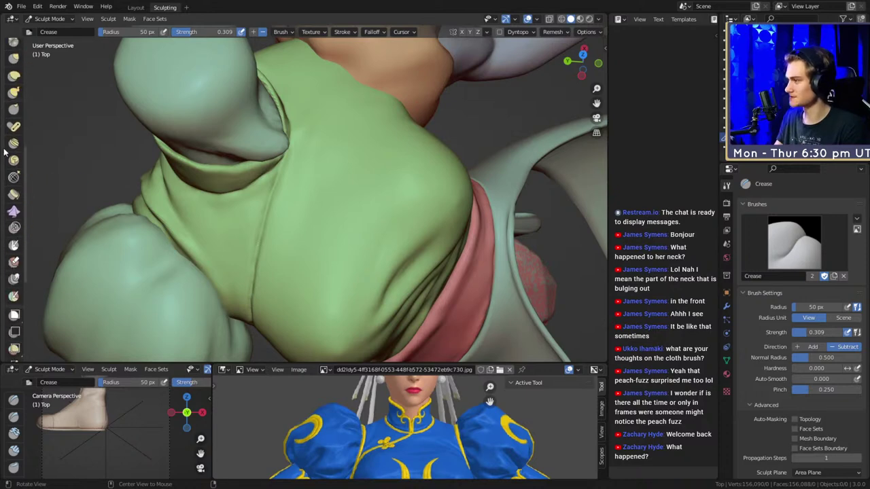
left_click(14, 165)
Test a short 50 px Cloth stroke on the front of the chest and undo it.
middle_click_drag(398, 167, 335, 210)
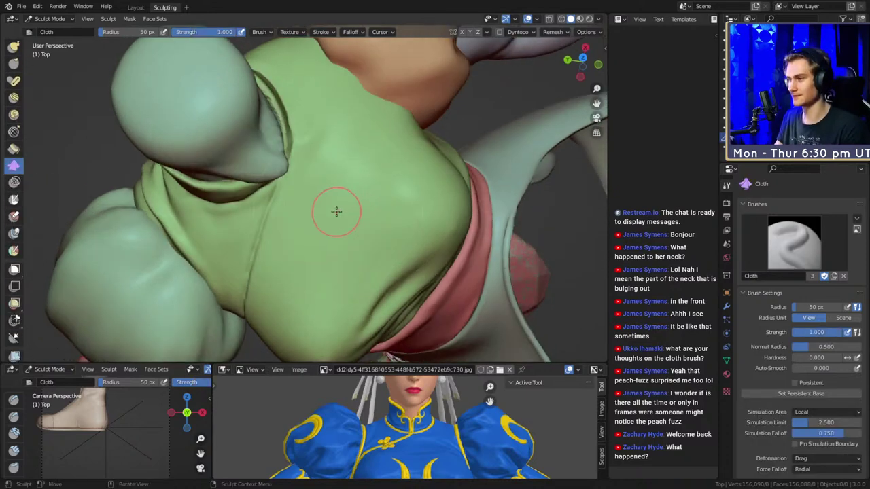
mouse_move(336, 210)
left_mouse_down()
mouse_move(333, 237)
mouse_move(353, 199)
left_mouse_up()
key("ctrl+z")
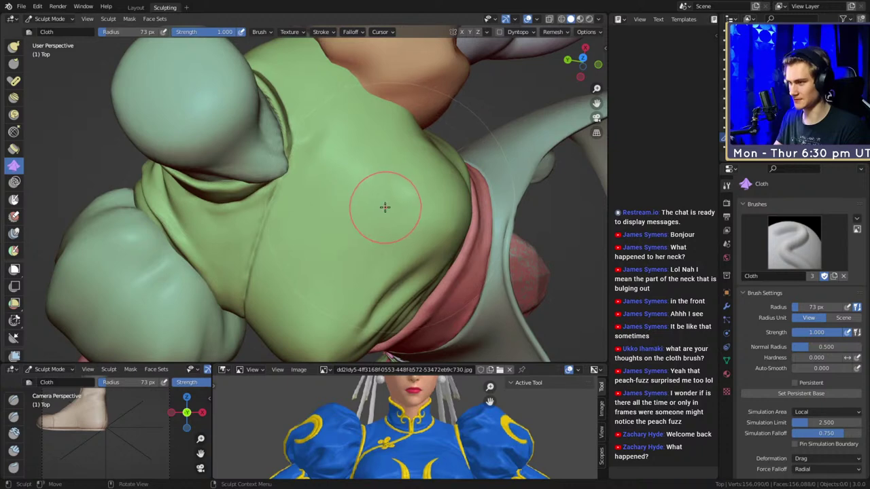
Enlarge the Cloth radius to 117 px, try a stroke across the chest and undo it.
middle_click_drag(363, 200, 348, 168)
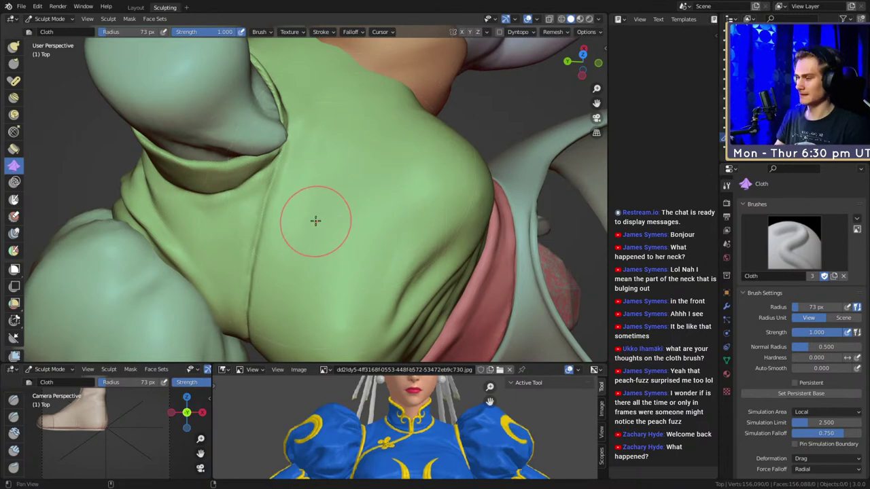
middle_click_drag(315, 221, 317, 206, "shift")
key("f")
left_click(335, 212)
mouse_move(334, 237)
left_mouse_down()
mouse_move(349, 201)
mouse_move(286, 154)
mouse_move(326, 182)
left_mouse_up()
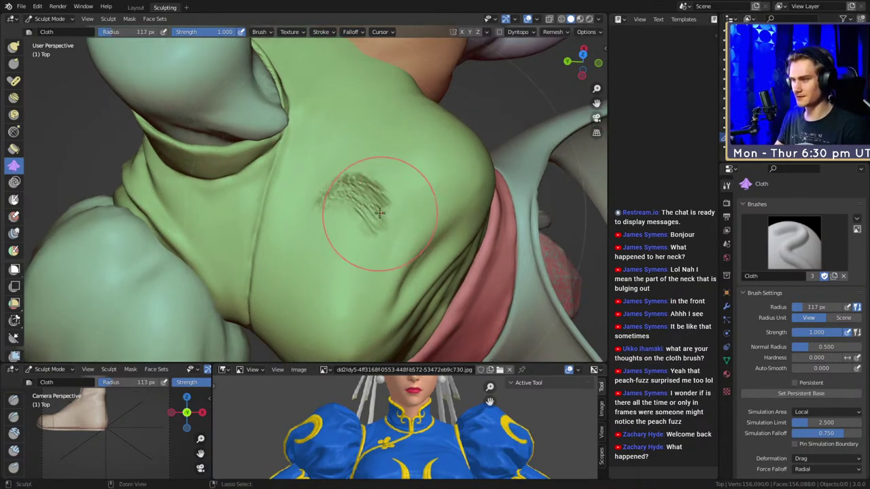
key("ctrl+z")
Set the Cloth brush radius to 64 px and its Simulation Area to Dynamic.
key("f")
left_click(323, 205)
middle_click_drag(373, 212, 329, 183)
key("f")
left_click(358, 185)
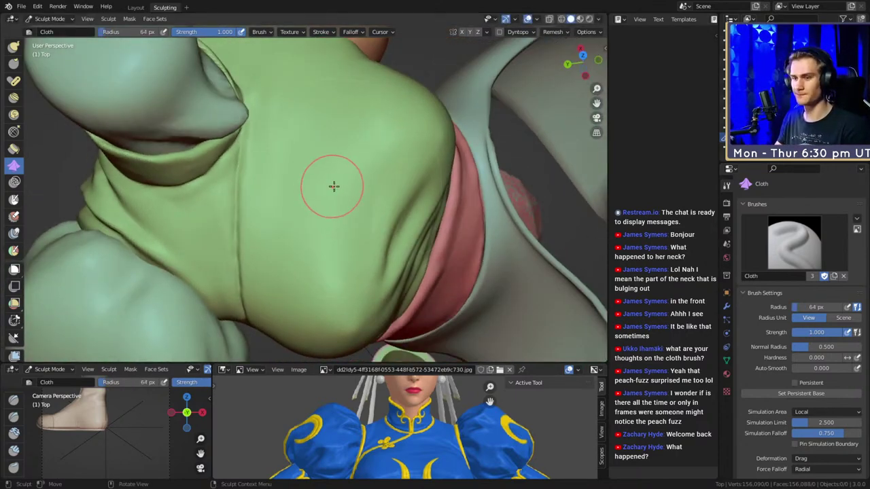
scroll(772, 325, "down", 4)
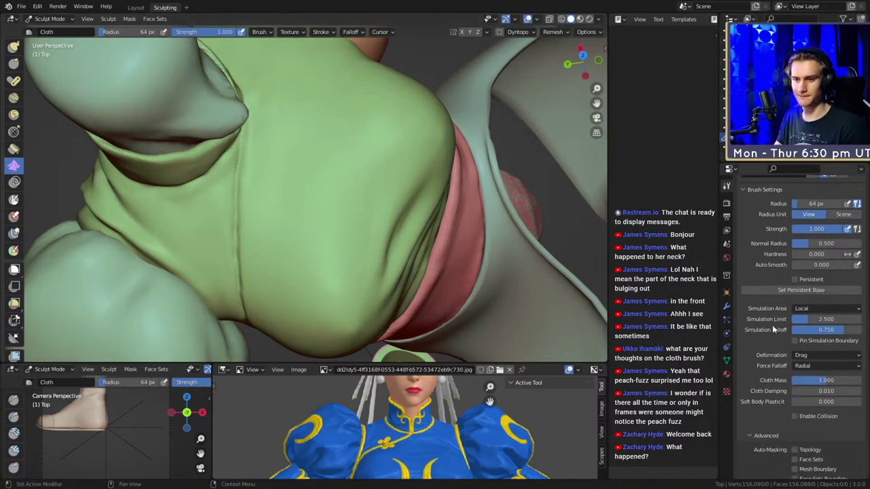
scroll(772, 325, "down", 2)
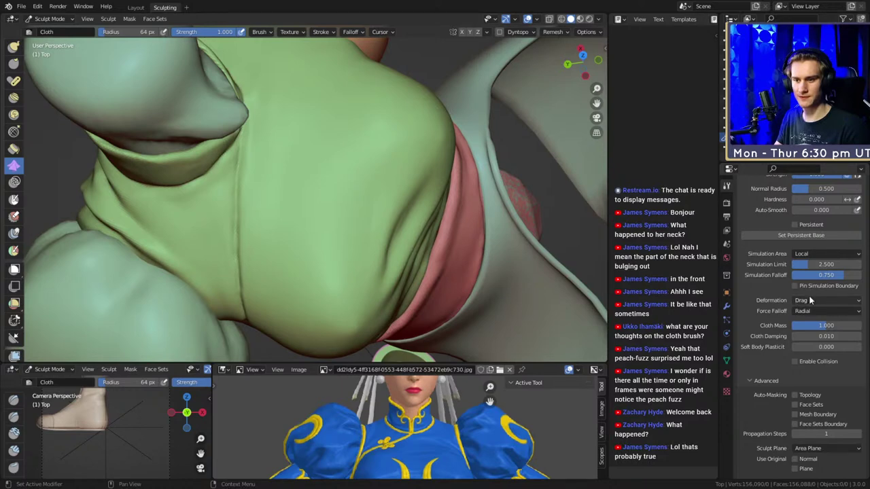
left_click(813, 253)
left_click(812, 283)
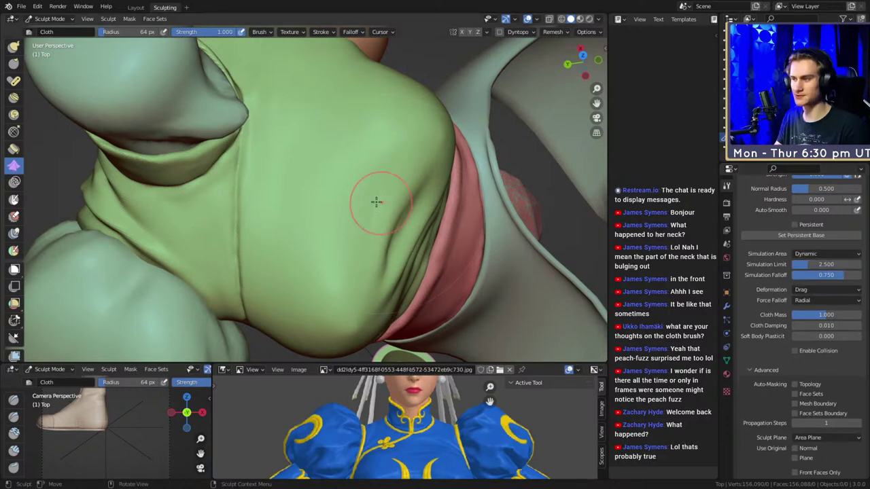
Try a long Dynamic Cloth stroke over the chest with a 94 px radius and undo it.
middle_click_drag(360, 201, 311, 216)
key("f")
left_click(326, 218)
mouse_move(293, 250)
left_mouse_down()
mouse_move(328, 194)
mouse_move(343, 200)
mouse_move(357, 177)
mouse_move(349, 146)
mouse_move(361, 170)
left_mouse_up()
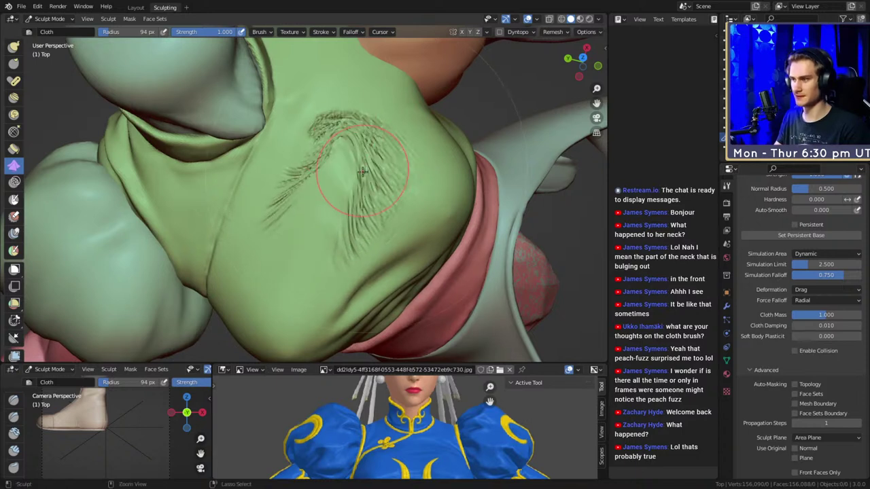
key("ctrl+z")
Set the Cloth brush's Cloth Mass to 2.
scroll(818, 313, "down", 1)
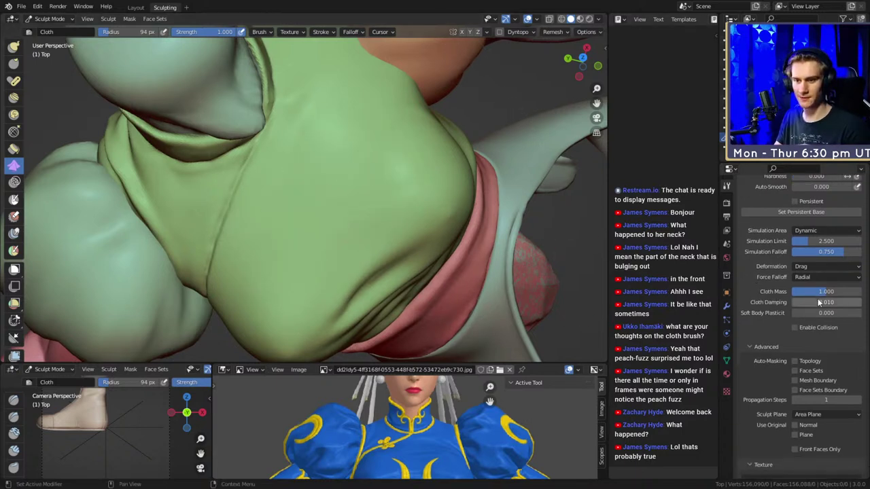
double_click(824, 292)
type("2")
key("Return")
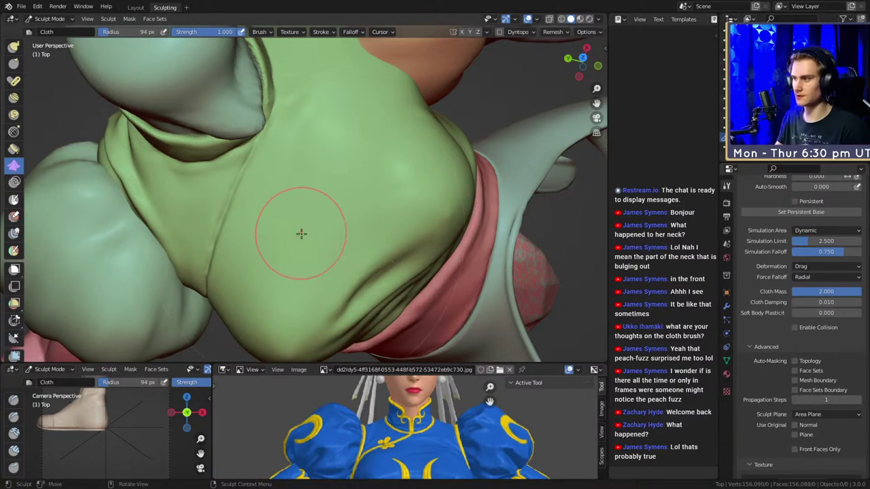
Test upward strokes on the chest with the heavier cloth at radii of 94 px and 73 px, undoing each.
left_click_drag(307, 221, 327, 107)
key("ctrl+z")
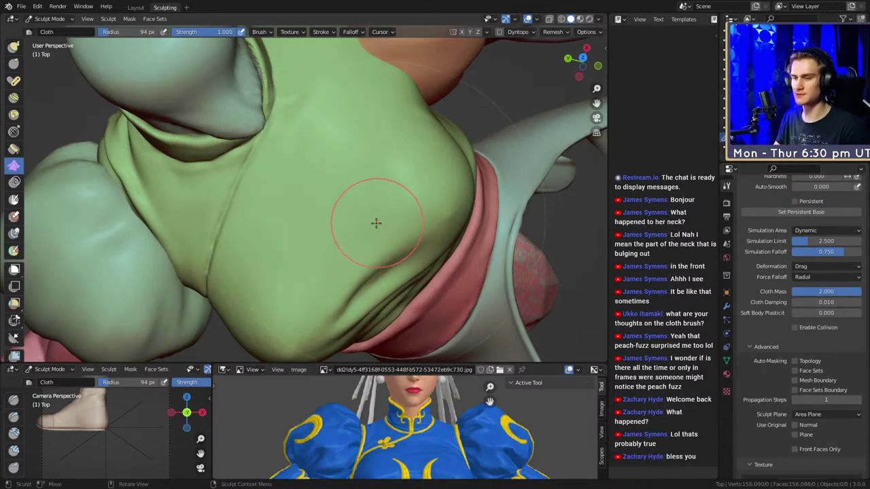
key("f")
left_click(329, 197)
key("bracketright")
key("bracketright")
key("bracketright")
key("bracketright")
key("bracketright")
key("bracketright")
key("bracketright")
mouse_move(340, 197)
left_mouse_down()
mouse_move(320, 204)
mouse_move(346, 140)
left_mouse_up()
key("ctrl+z")
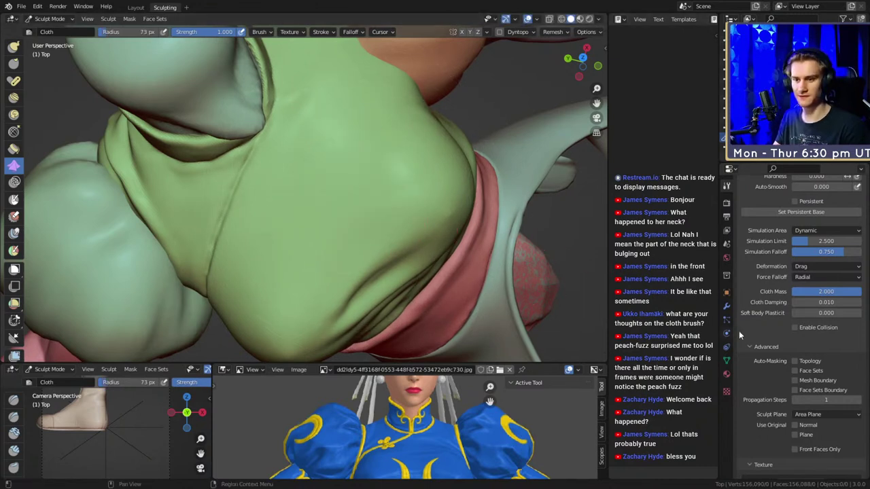
Test an upward Cloth stroke on the chest with Cloth Damping set to 0.5 and undo it.
double_click(826, 303)
type("0.5")
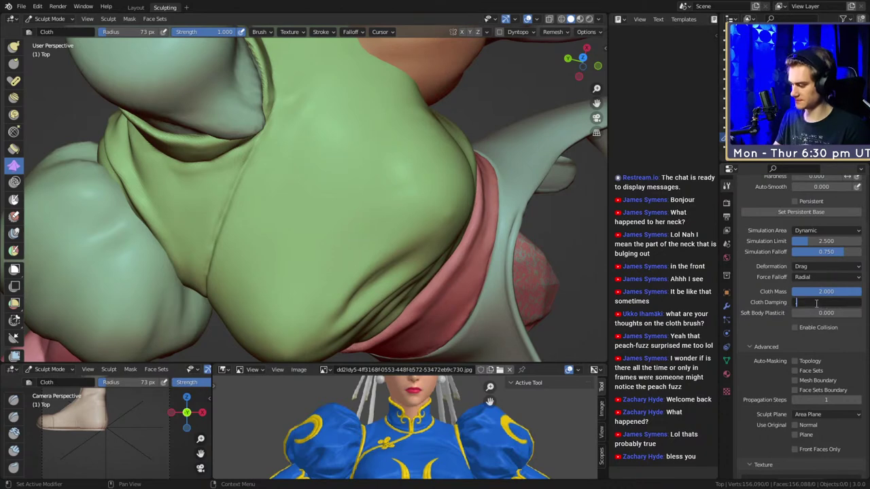
key("Return")
mouse_move(309, 212)
left_mouse_down()
mouse_move(334, 165)
mouse_move(347, 106)
left_mouse_up()
mouse_move(328, 171)
middle_mouse_down()
mouse_move(306, 170)
mouse_move(329, 180)
middle_mouse_up()
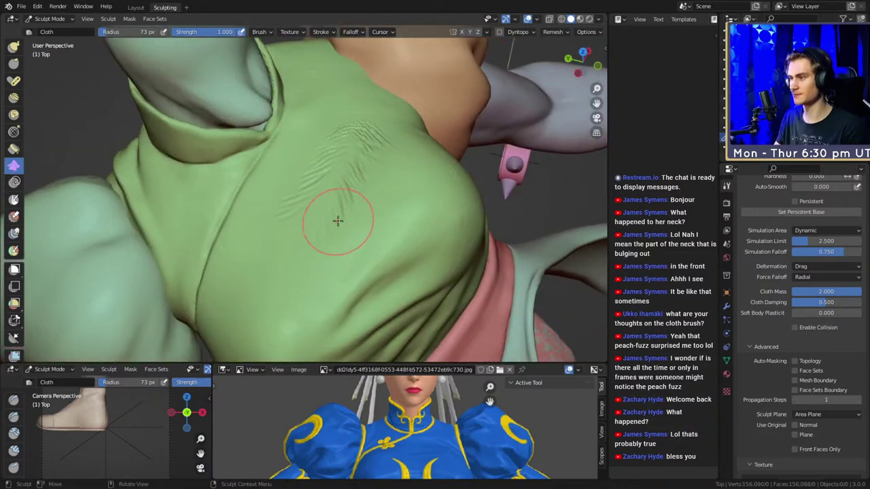
key("ctrl+z")
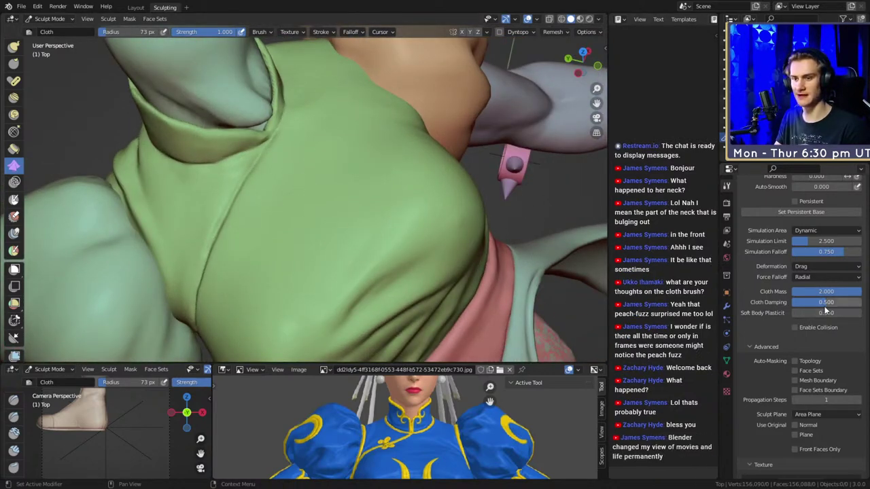
Return Cloth Damping to 0.01, try a Soft Body Plasticity of 0.5 and restore it to 0.
left_click(824, 301)
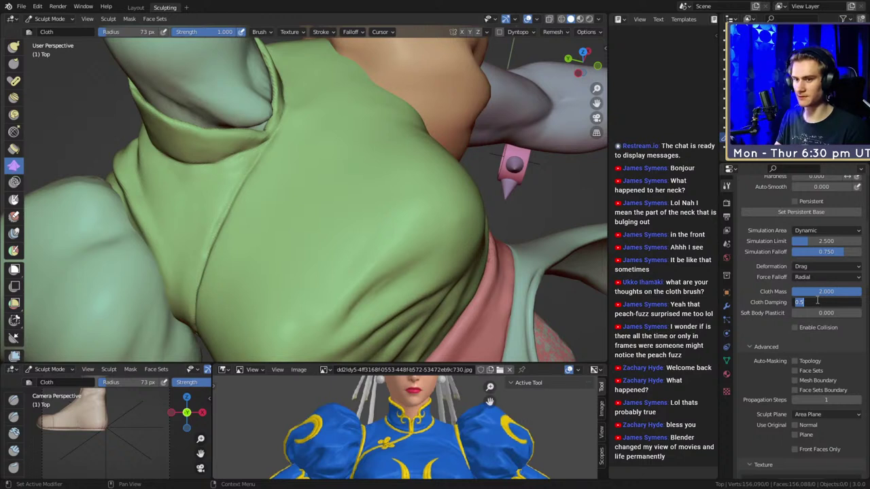
type("0.01")
key("Tab")
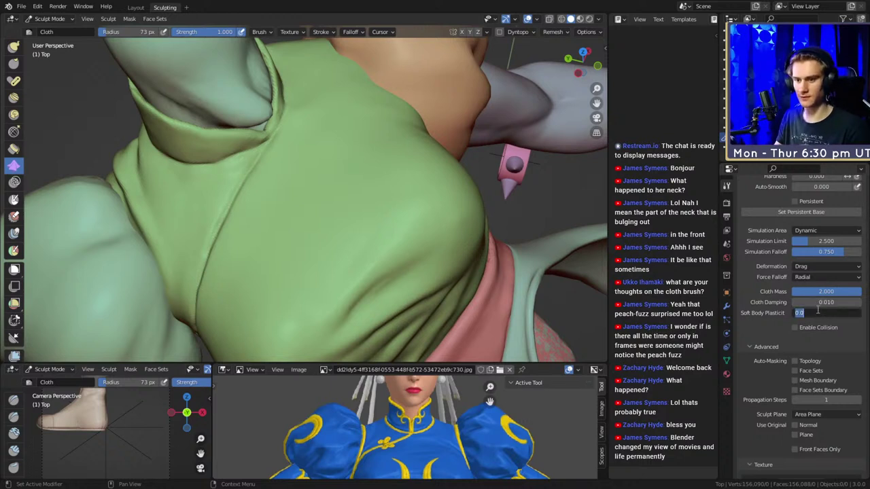
type("0.5")
key("Return")
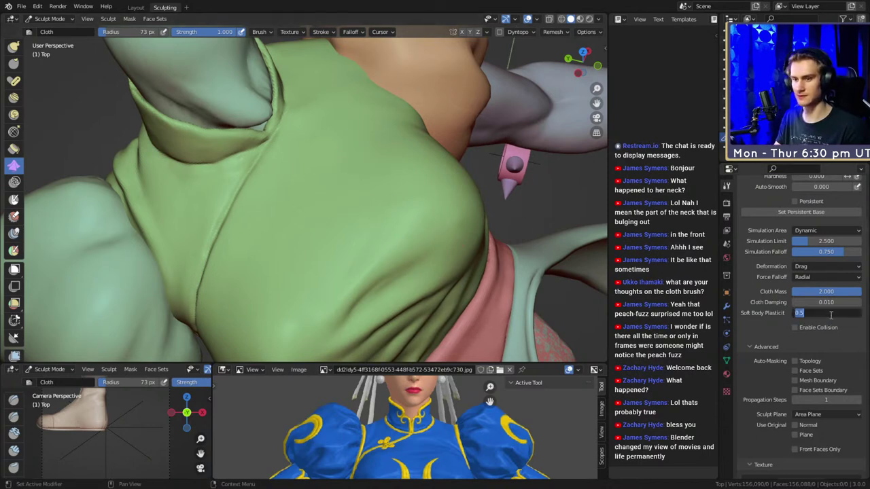
left_click_drag(830, 313, 747, 311)
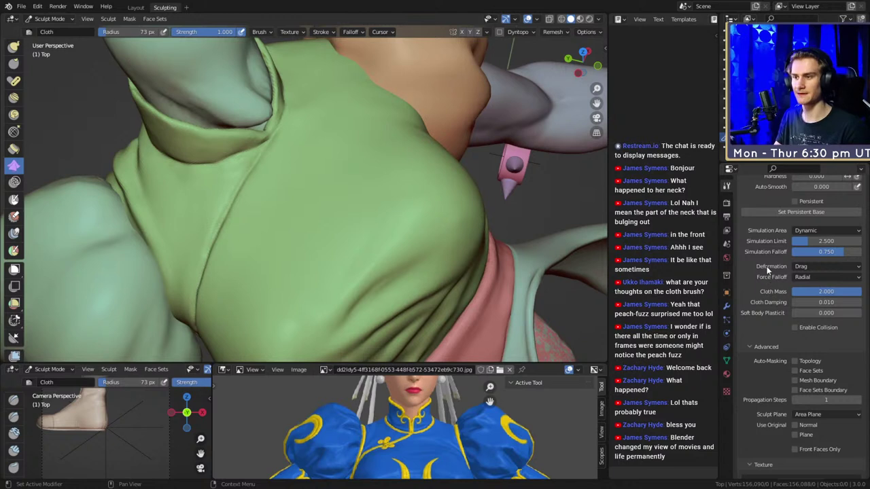
Look through the Cloth brush's radius, strength, simulation and deformation settings.
scroll(767, 272, "up", 2)
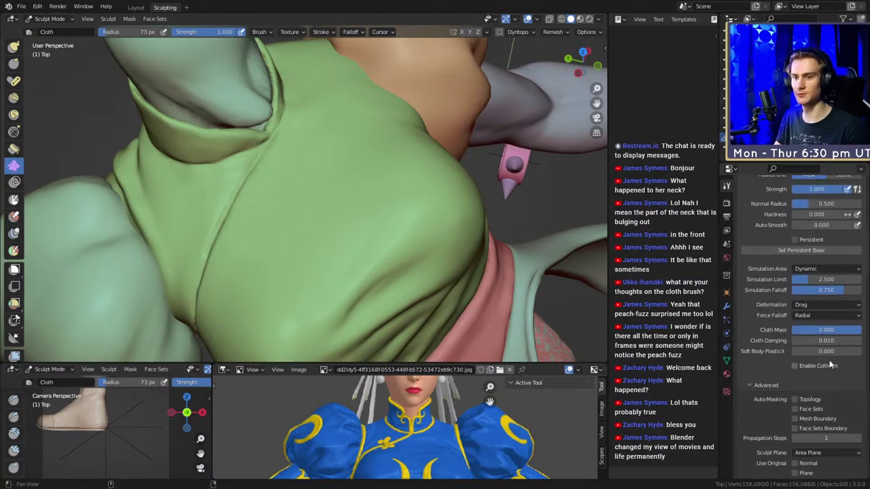
scroll(781, 318, "up", 2)
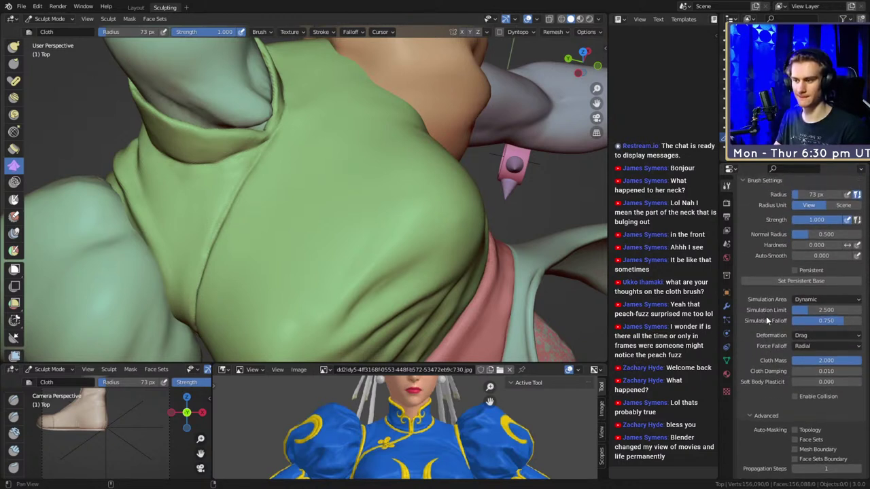
scroll(765, 315, "up", 1)
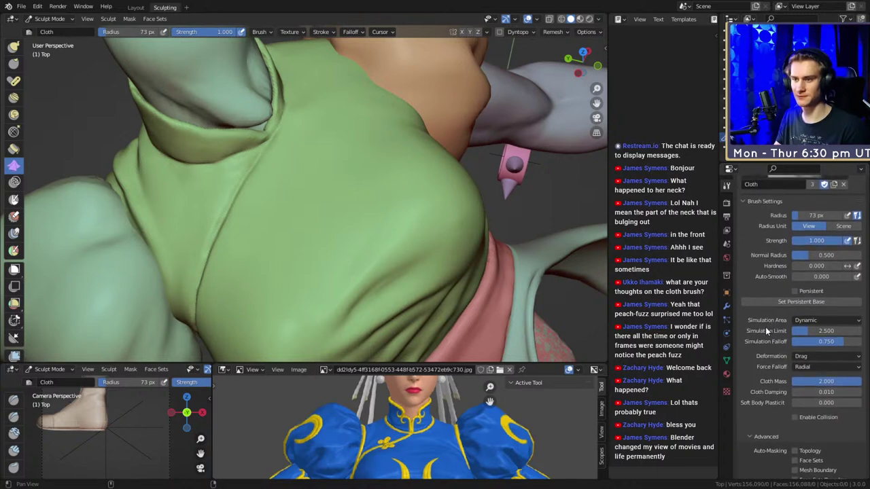
scroll(769, 333, "down", 2)
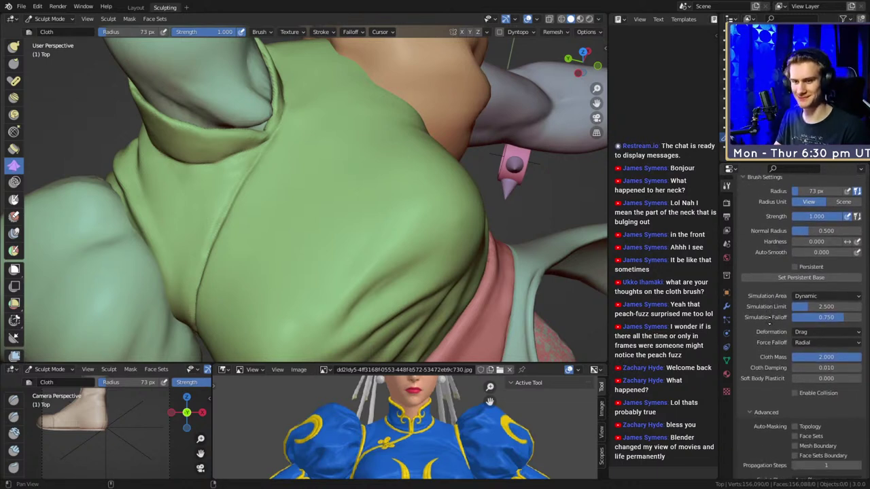
scroll(775, 311, "up", 1)
scroll(770, 317, "up", 3)
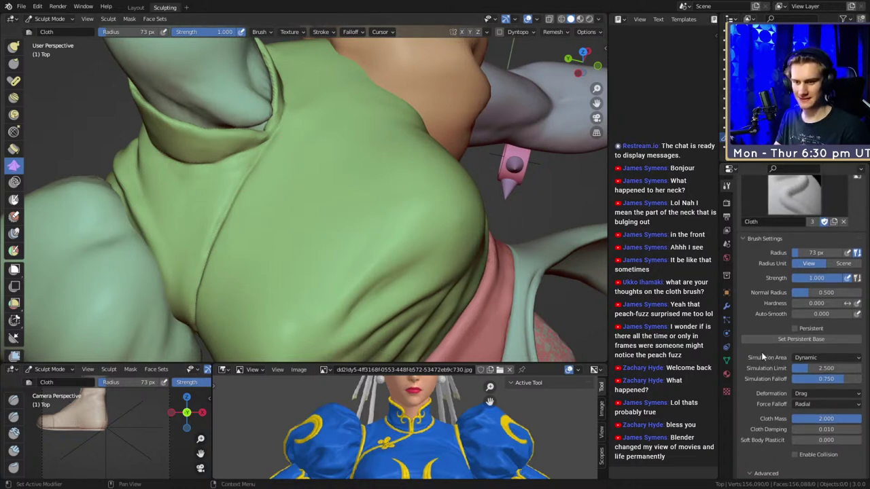
scroll(768, 386, "up", 1)
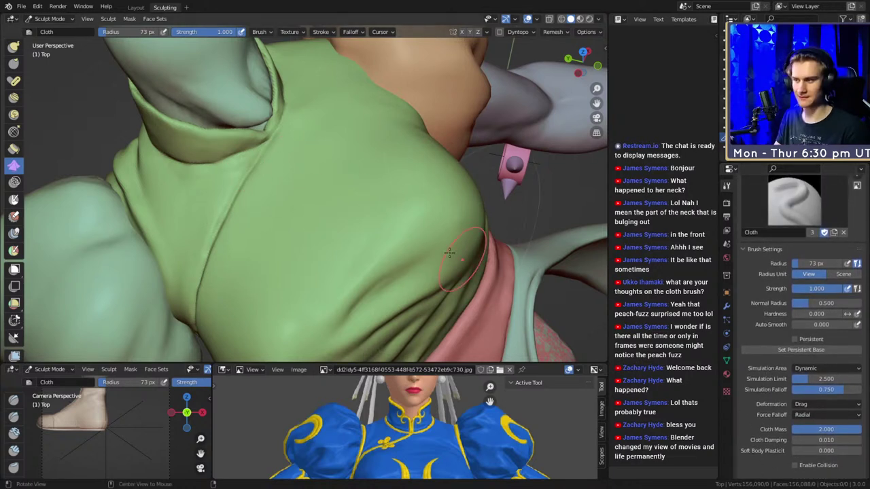
Test Cloth strokes across the chest with the brush strength lowered to 0.642 and 0.527.
middle_click_drag(346, 233, 352, 215)
key("shift+f")
left_click(328, 202)
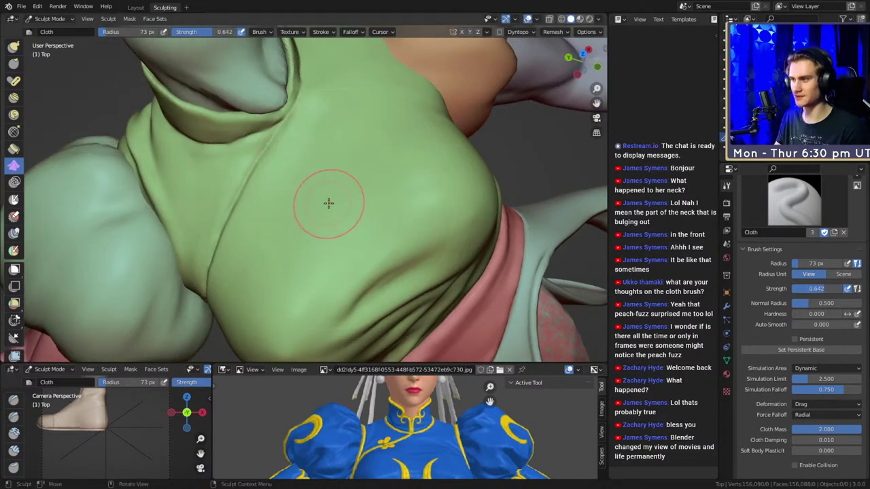
left_click_drag(329, 213, 330, 215)
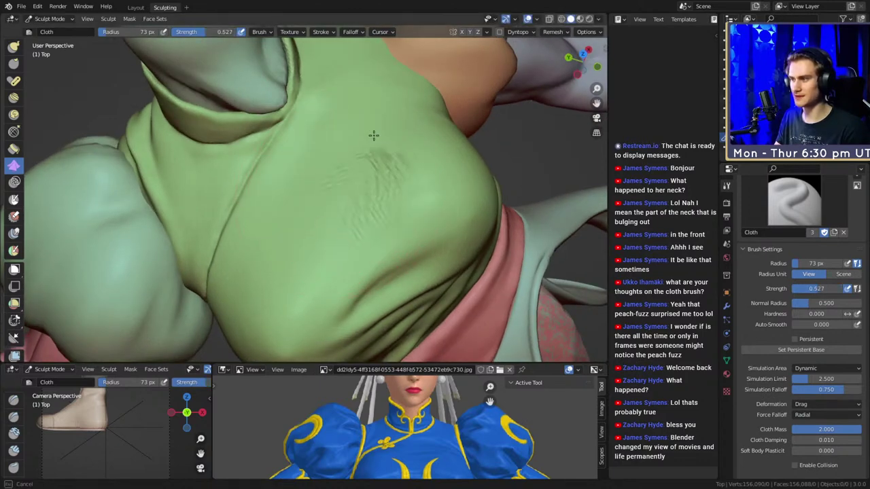
left_click_drag(371, 102, 380, 178)
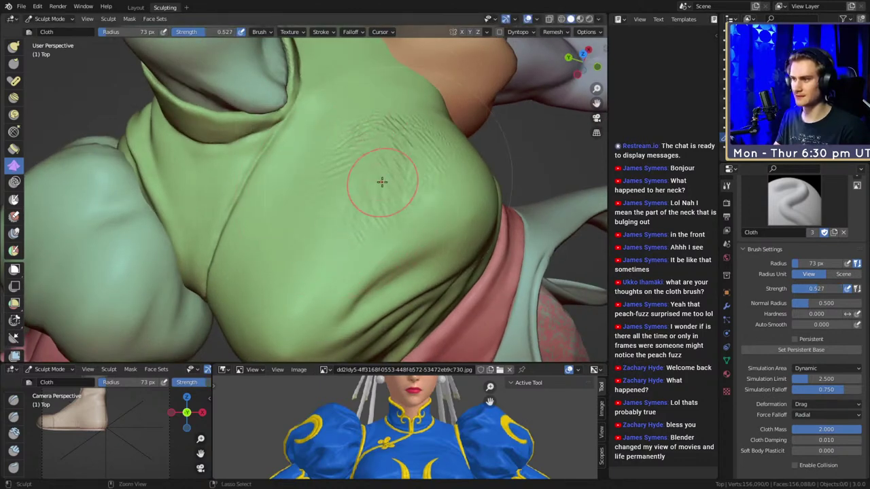
Set the Cloth brush strength to 0.345, test upward strokes on the chest and undo them.
key("shift+f")
left_click(346, 184)
left_click_drag(319, 210, 323, 202)
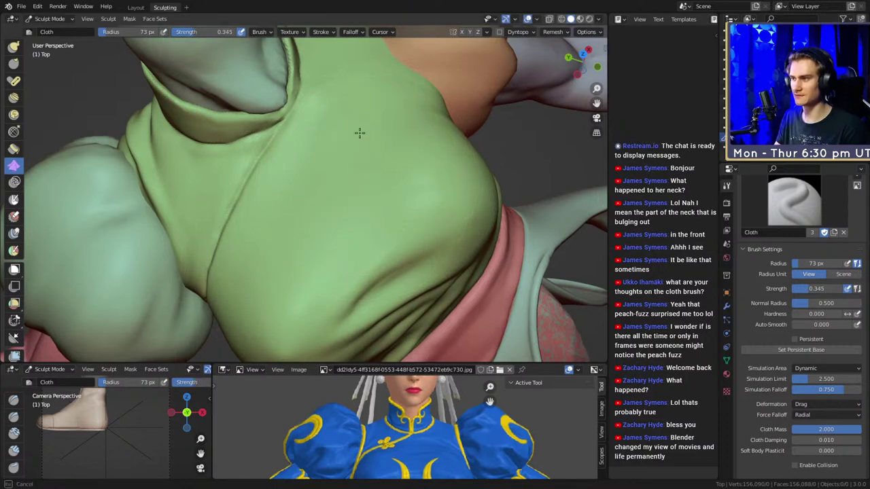
left_click_drag(362, 101, 362, 89)
middle_click_drag(438, 175, 460, 163)
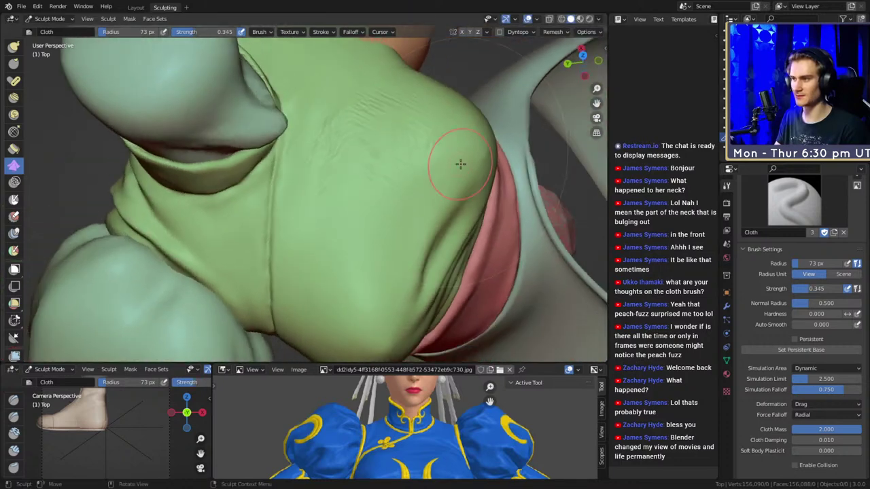
key("f")
left_click(378, 178)
Switch to the Crease brush and work the side of the top above the waistband at a 67 px radius.
key("shift+c")
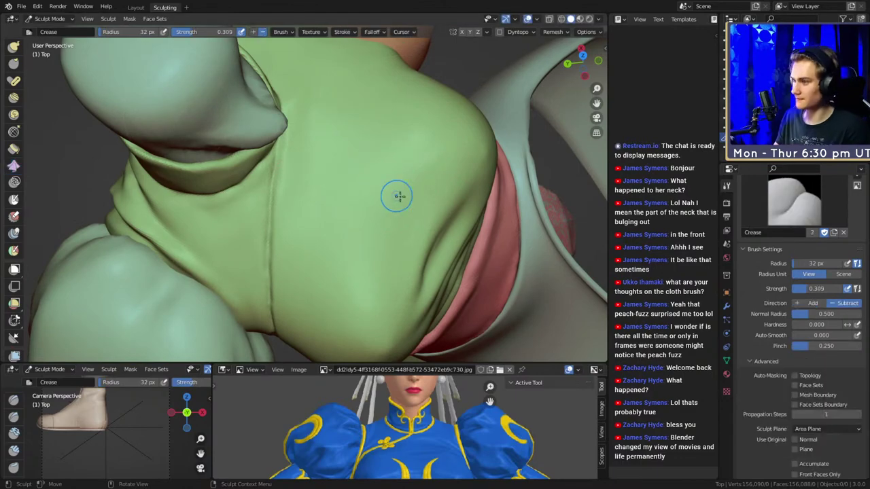
mouse_move(398, 197)
middle_mouse_down()
mouse_move(386, 161)
mouse_move(381, 219)
middle_mouse_up()
mouse_move(285, 214)
middle_mouse_down()
mouse_move(367, 224)
mouse_move(356, 246)
mouse_move(398, 243)
mouse_move(235, 141)
middle_mouse_up()
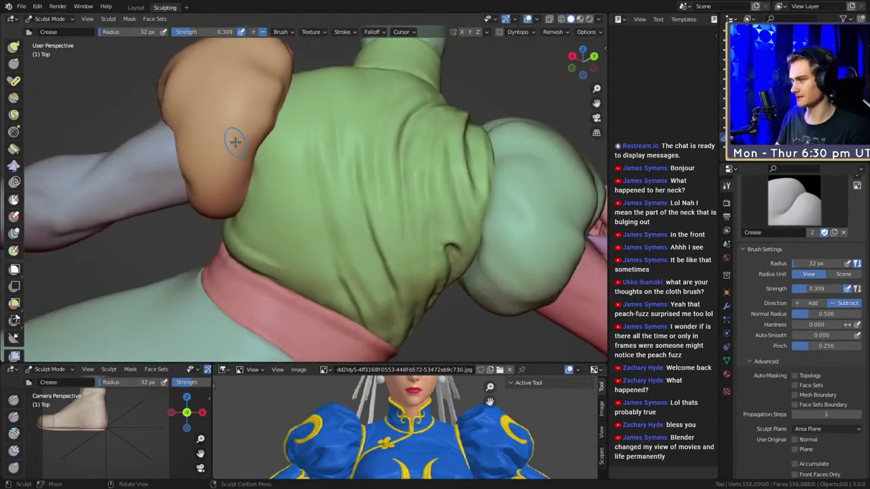
mouse_move(350, 269)
middle_mouse_down()
mouse_move(379, 231)
mouse_move(292, 235)
mouse_move(278, 217)
middle_mouse_up()
key("f")
left_click(268, 211)
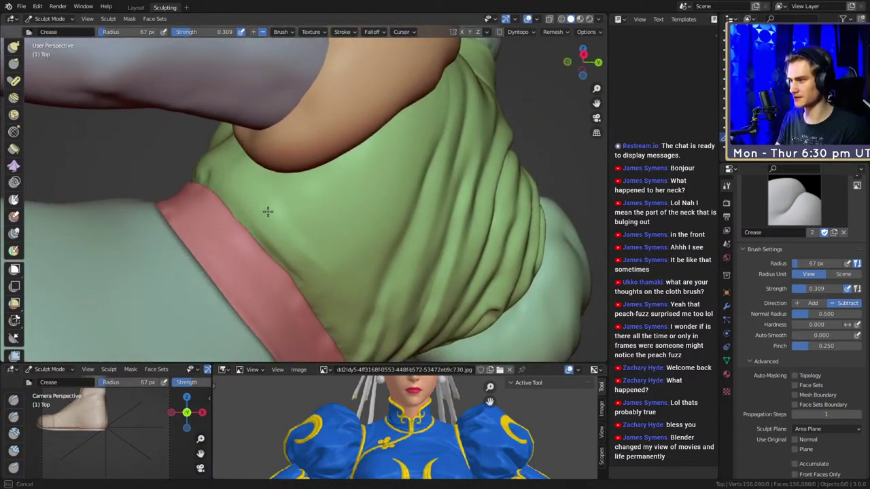
middle_click_drag(334, 281, 306, 165)
Build up the cloth between the sleeve and the waistband with Clay Strips, using radii between 48 and 119 px.
key("c")
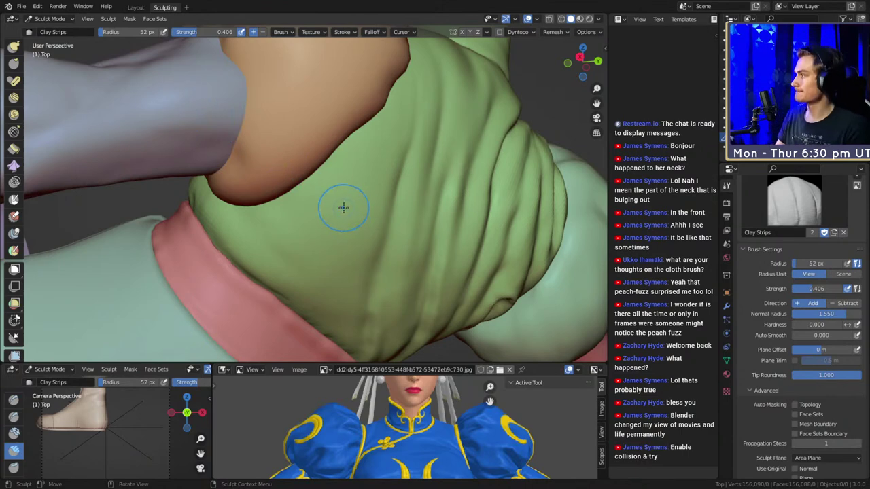
mouse_move(371, 224)
middle_mouse_down()
mouse_move(355, 258)
mouse_move(329, 229)
mouse_move(319, 251)
mouse_move(327, 221)
middle_mouse_up()
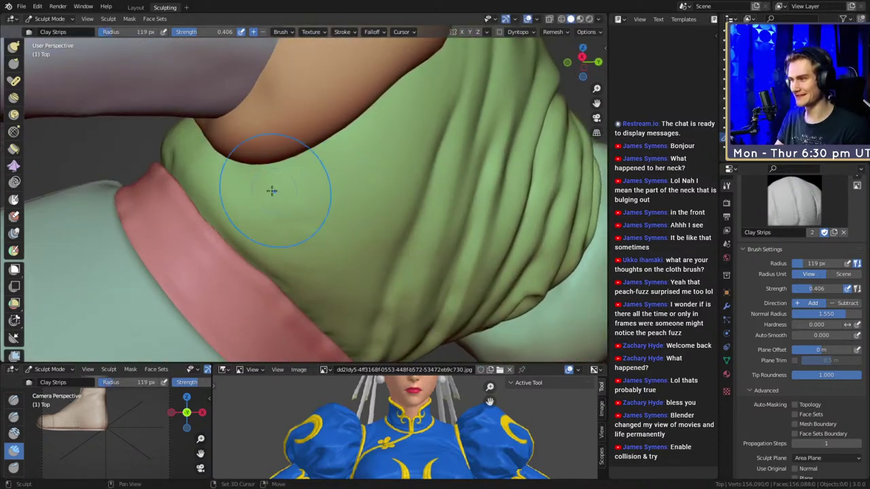
mouse_move(318, 238)
middle_mouse_down()
mouse_move(289, 208)
mouse_move(313, 178)
middle_mouse_up()
middle_click_drag(327, 244, 331, 250, "shift")
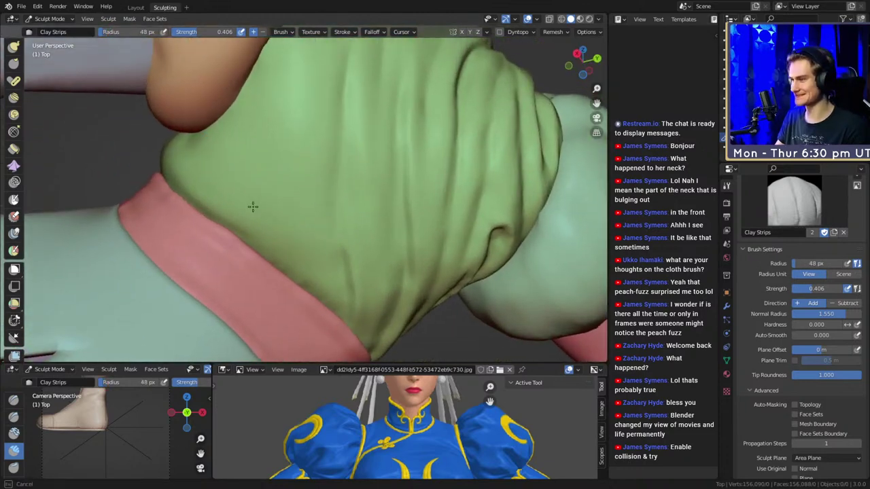
mouse_move(260, 175)
middle_mouse_down()
mouse_move(285, 170)
mouse_move(292, 248)
middle_mouse_up()
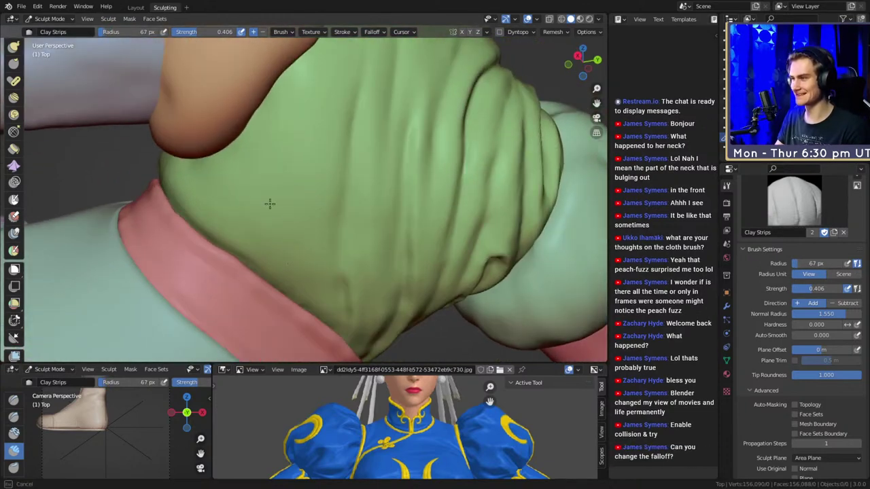
middle_click_drag(270, 203, 296, 229)
Refine the folds along the side and back of the top with the Crease brush at radii of 43, 35 and 48 px.
key("shift+c")
mouse_move(320, 159)
middle_mouse_down()
mouse_move(305, 200)
mouse_move(330, 209)
mouse_move(291, 249)
mouse_move(435, 146)
mouse_move(441, 156)
mouse_move(326, 179)
mouse_move(345, 237)
mouse_move(310, 179)
mouse_move(333, 209)
mouse_move(398, 194)
mouse_move(326, 197)
mouse_move(349, 197)
middle_mouse_up()
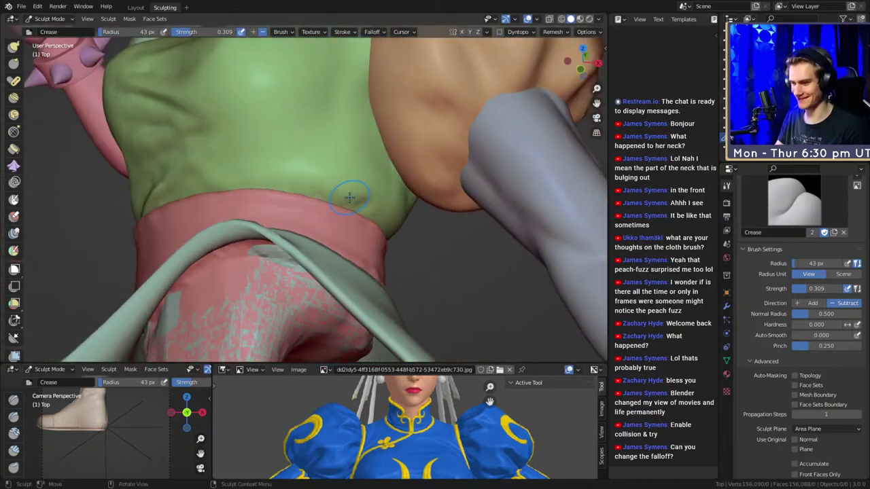
mouse_move(398, 217)
middle_mouse_down()
mouse_move(303, 154)
mouse_move(371, 225)
mouse_move(305, 210)
middle_mouse_up()
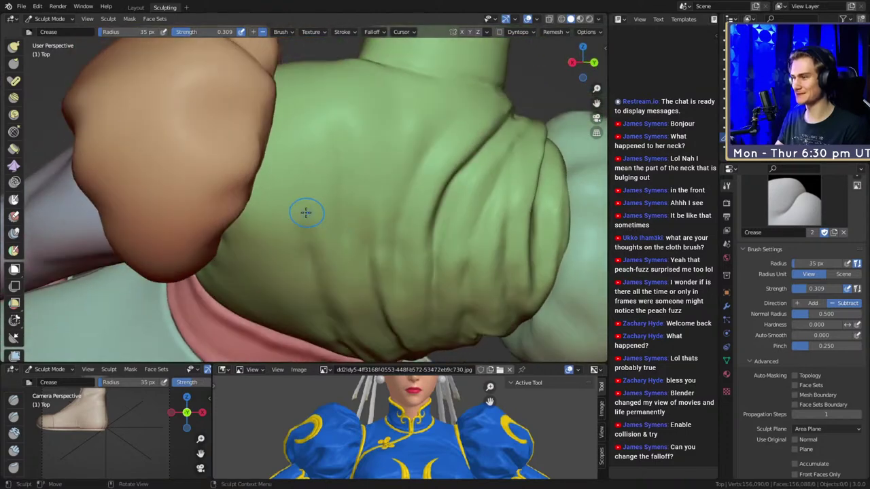
middle_click_drag(304, 128, 305, 201)
key("bracketright")
key("bracketright")
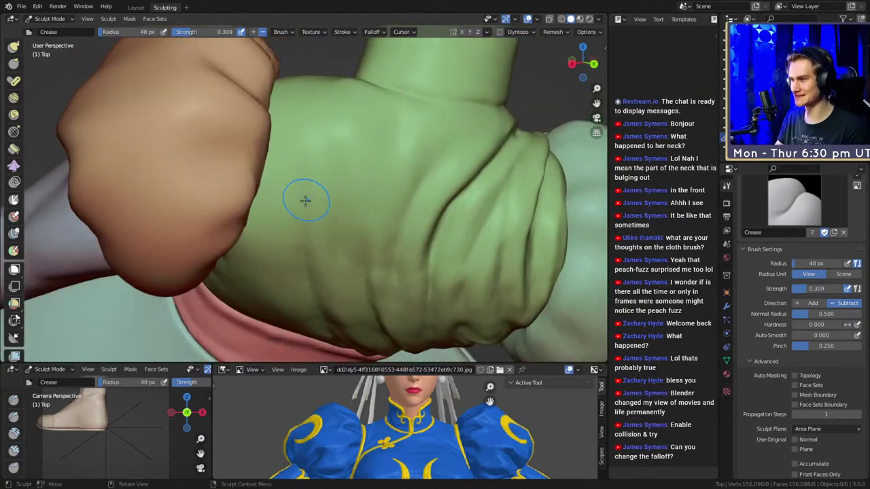
Sharpen the lower fold on the side of the top near the waistband with the Crease brush at a 37 px radius.
mouse_move(286, 273)
middle_mouse_down()
mouse_move(326, 208)
mouse_move(331, 170)
mouse_move(354, 187)
mouse_move(351, 206)
mouse_move(332, 206)
mouse_move(335, 233)
middle_mouse_up()
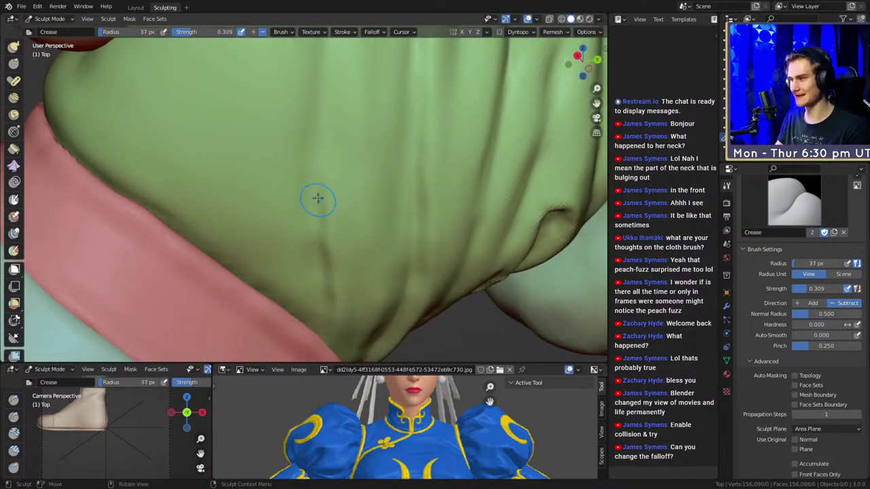
mouse_move(318, 198)
middle_mouse_down()
mouse_move(336, 208)
mouse_move(364, 136)
mouse_move(361, 237)
mouse_move(319, 221)
middle_mouse_up()
middle_click_drag(294, 188, 329, 249)
mouse_move(328, 249)
left_mouse_down("alt")
mouse_move(290, 202)
mouse_move(295, 196)
left_mouse_up("alt")
key("f")
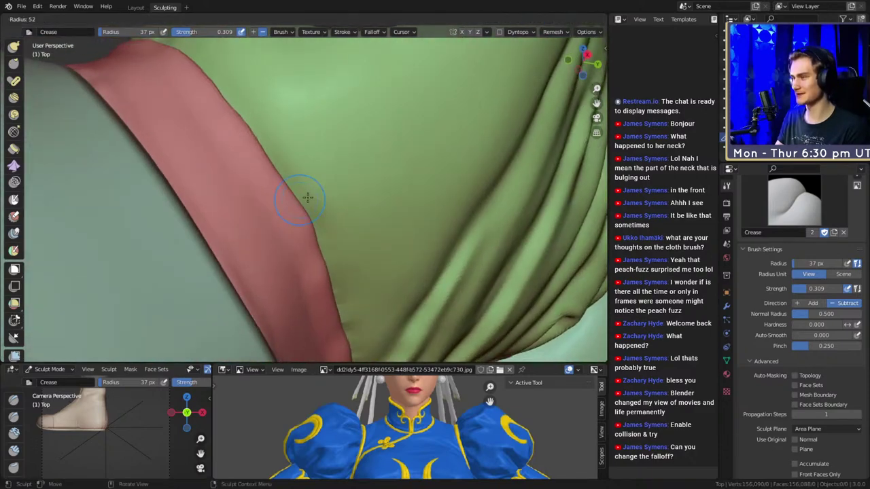
left_click(306, 196)
left_click_drag(308, 163, 310, 195, "ctrl+alt")
Carve a short crease just above the waistband below the sleeve with the Crease brush at a 36 px radius.
mouse_move(311, 195)
middle_mouse_down()
mouse_move(324, 213)
mouse_move(352, 204)
middle_mouse_up()
key("f")
left_click(324, 212)
key("f")
left_click(354, 211)
left_click_drag(366, 209, 383, 207)
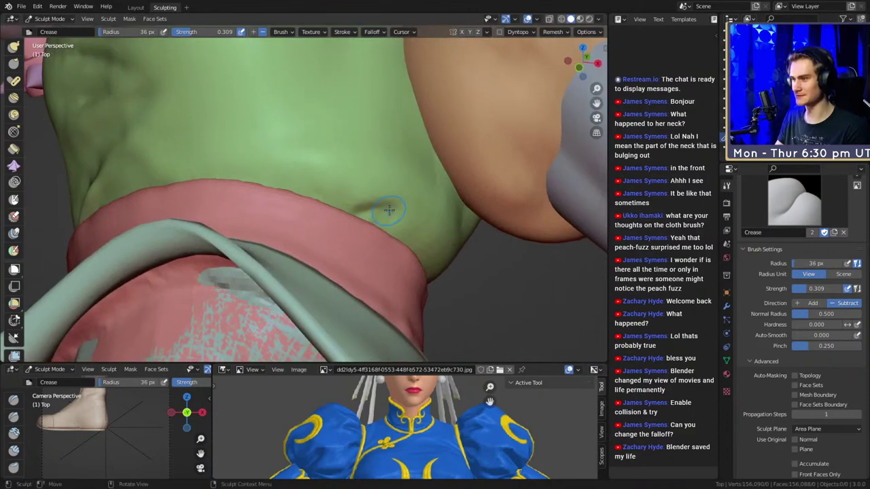
Deepen and shape the short crease above the waistband with a strength of 0.194 and a 63 px radius.
key("shift+f")
left_click(385, 231)
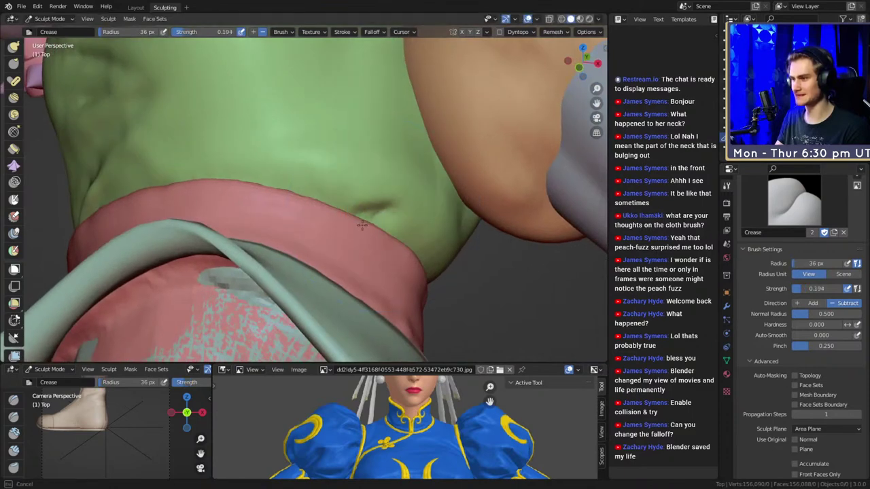
key("f")
left_click(406, 186)
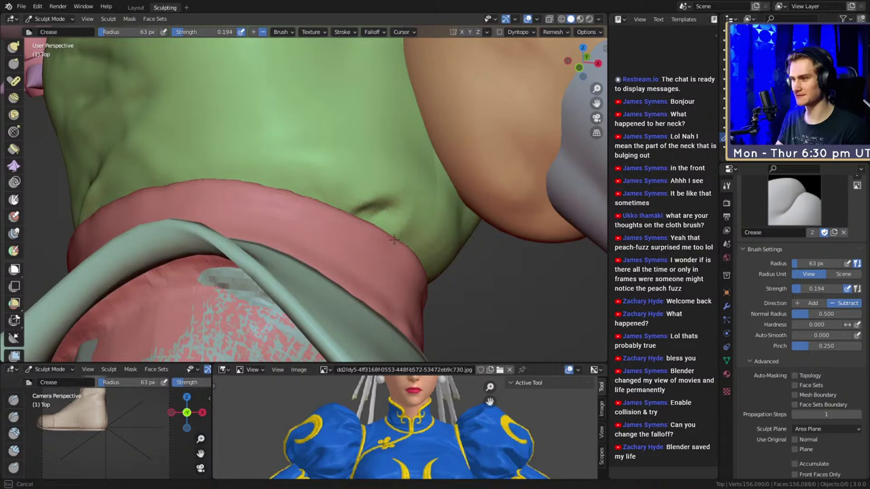
Carve a second fold above the waistband, closer to the sleeve, with the Crease brush at radii of 62 and 111 px.
key("f")
left_click(364, 225)
mouse_move(406, 217)
left_mouse_down("alt")
mouse_move(372, 224)
mouse_move(394, 224)
mouse_move(390, 207)
left_mouse_up("alt")
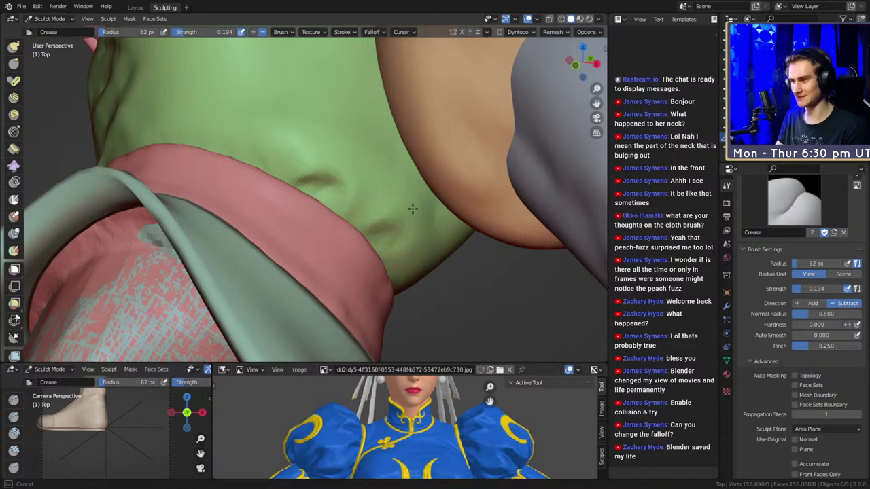
left_click_drag(398, 212, 407, 203)
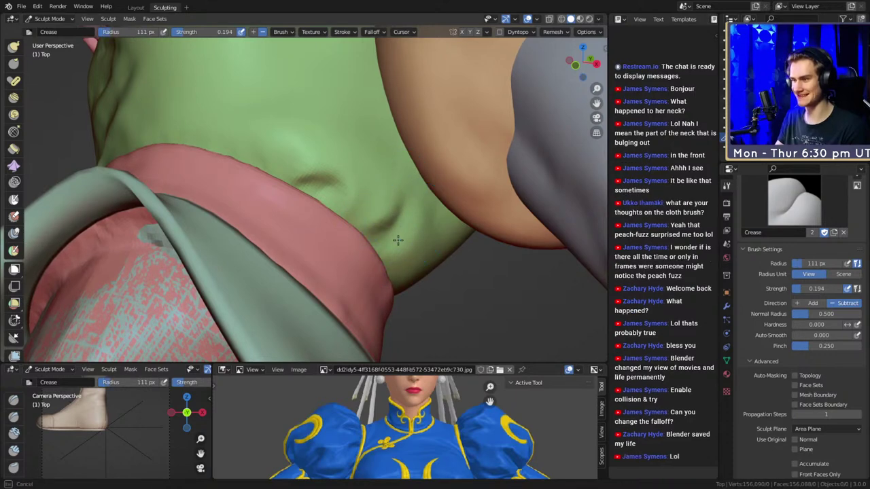
Extend the folds above the waistband near the sleeve with the Crease brush at a 51 px radius.
key("f")
left_click(369, 226)
left_click_drag(369, 226, 401, 198)
mouse_move(372, 80)
middle_mouse_down()
mouse_move(300, 161)
mouse_move(365, 197)
mouse_move(333, 204)
mouse_move(344, 205)
middle_mouse_up()
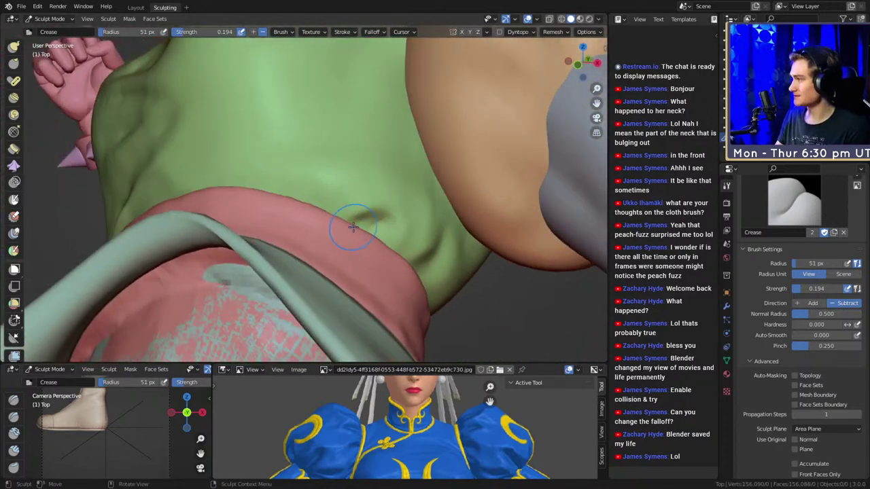
mouse_move(362, 214)
left_mouse_down("alt")
mouse_move(345, 229)
mouse_move(358, 219)
mouse_move(357, 230)
left_mouse_up("alt")
Sharpen the short crease where it meets the waistband with the Crease brush at a 63 px radius.
key("bracketleft")
middle_click_drag(357, 229, 360, 233)
key("f")
left_click(368, 229)
left_click_drag(359, 225, 341, 284)
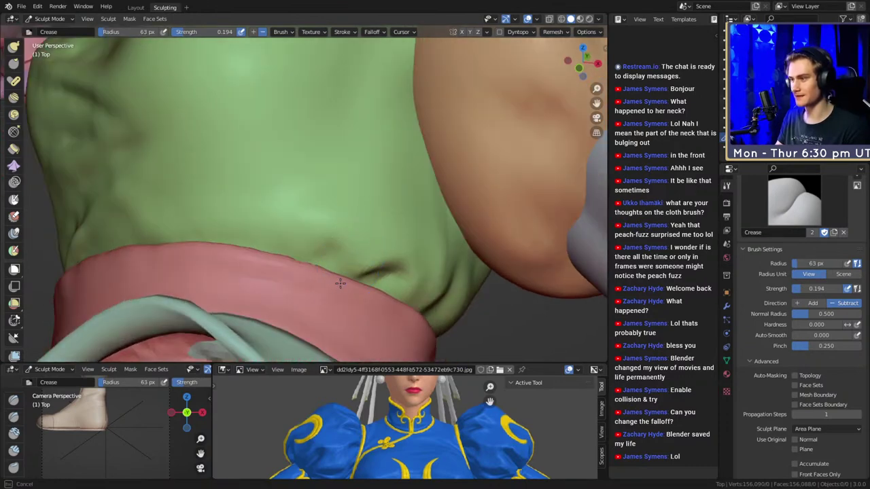
Crease the smooth area above the waistband folds at an 87 px radius and reduce the brush radius to 60 px.
left_click_drag(360, 146, 347, 186)
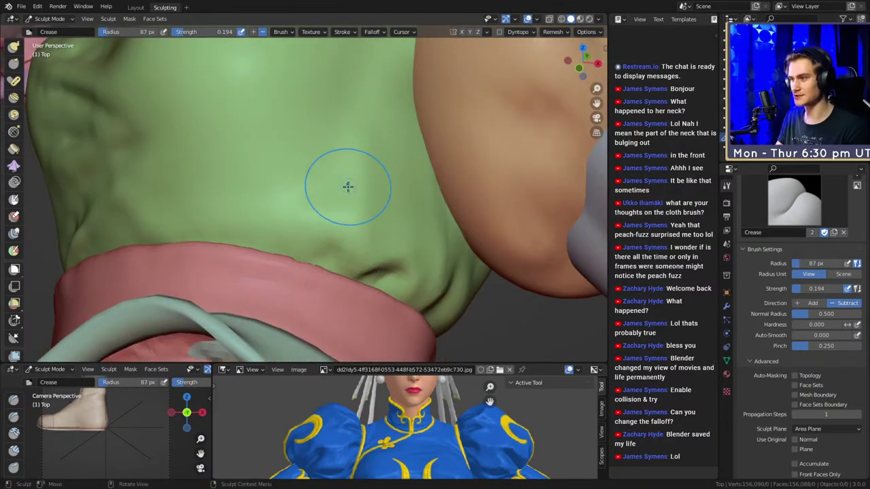
key("bracketleft")
left_click_drag(342, 241, 336, 265)
key("bracketleft")
key("bracketleft")
Activate the Cloth brush and look through its simulation, deformation and advanced settings.
middle_click_drag(355, 219, 326, 285, "ctrl")
mouse_move(292, 252)
middle_mouse_down()
mouse_move(410, 242)
mouse_move(262, 180)
mouse_move(322, 196)
mouse_move(333, 225)
middle_mouse_up()
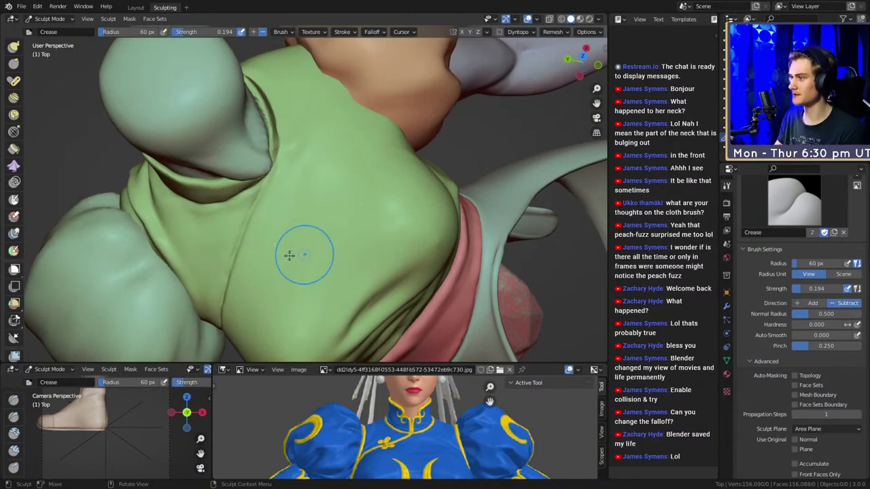
left_click(13, 165)
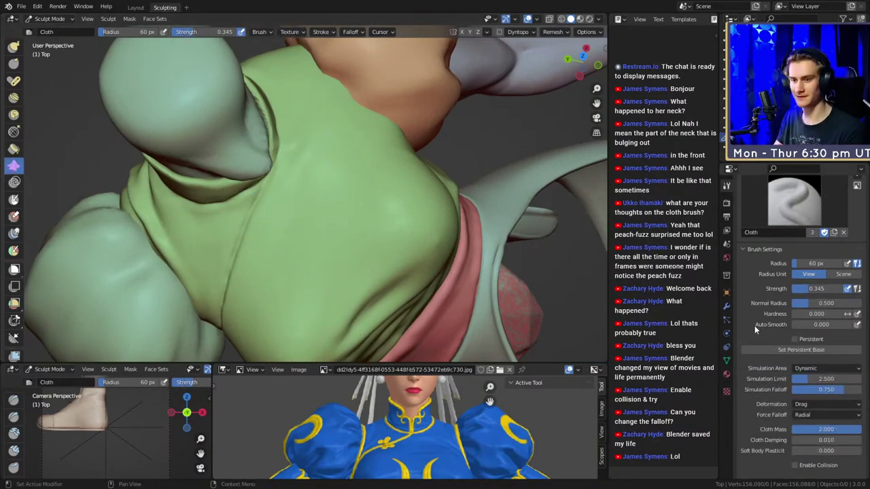
scroll(766, 323, "down", 10)
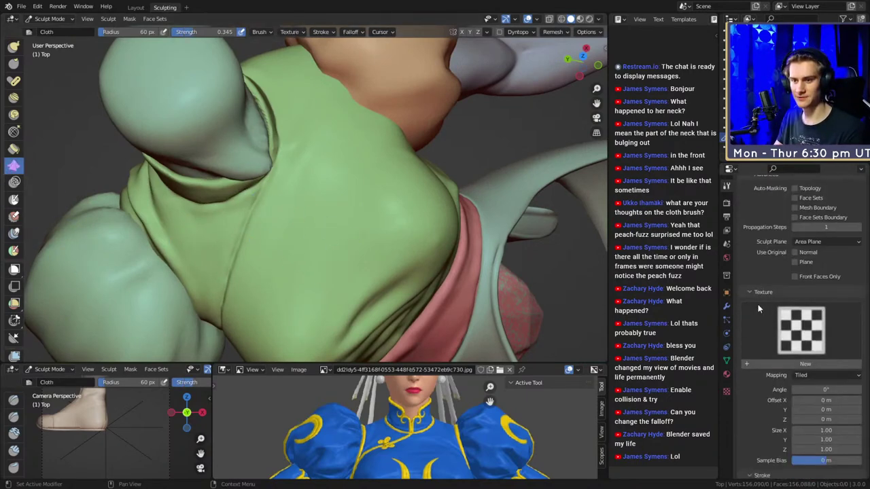
scroll(760, 309, "up", 4)
scroll(764, 324, "up", 8)
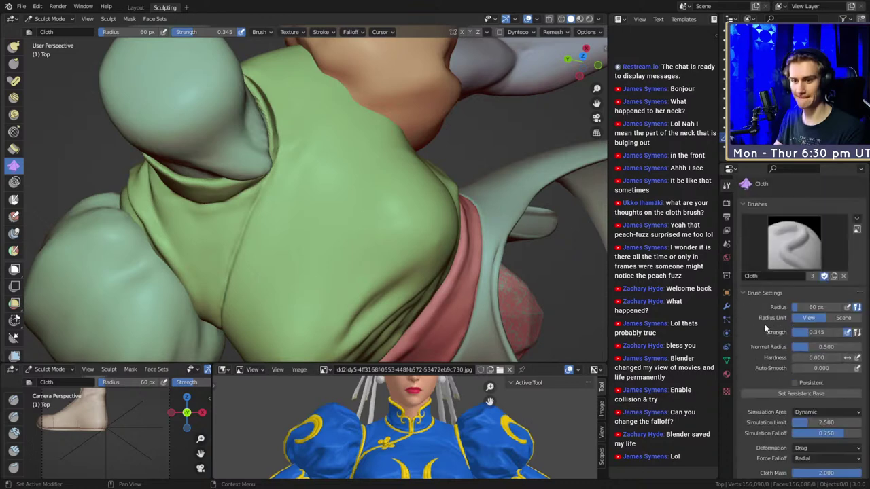
scroll(764, 324, "down", 4)
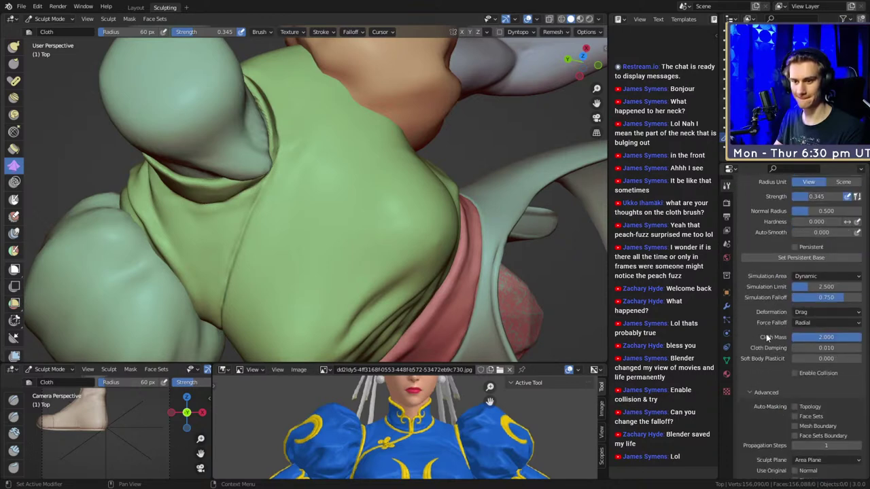
scroll(754, 329, "down", 3)
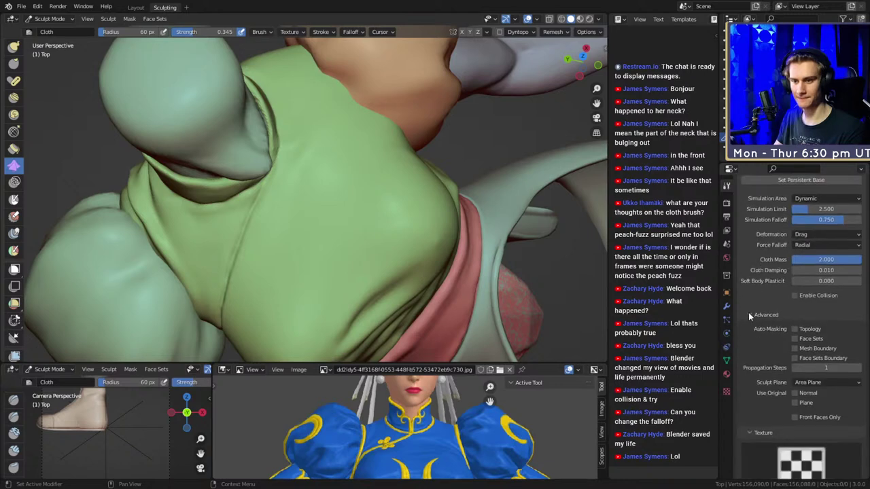
scroll(750, 314, "down", 4)
scroll(764, 322, "up", 3)
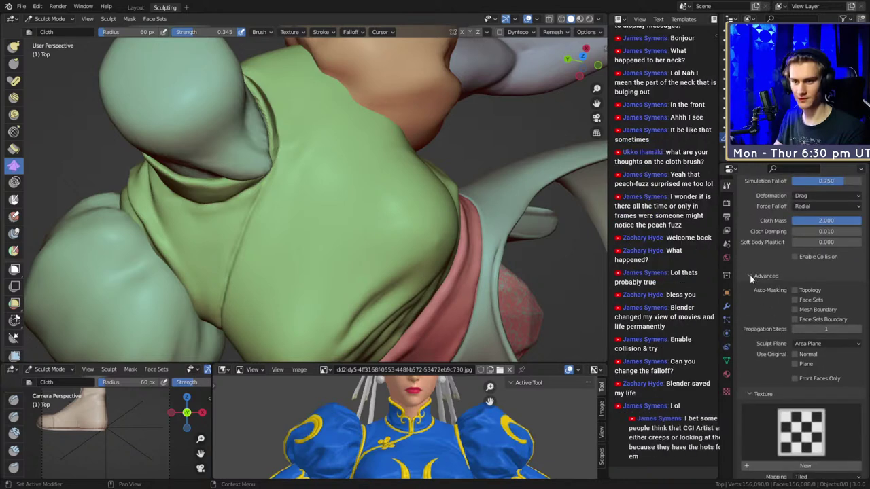
Collapse the Cloth brush's Advanced and Texture settings and inspect its stroke and falloff settings.
left_click(749, 276)
left_click(749, 288)
left_click(750, 300)
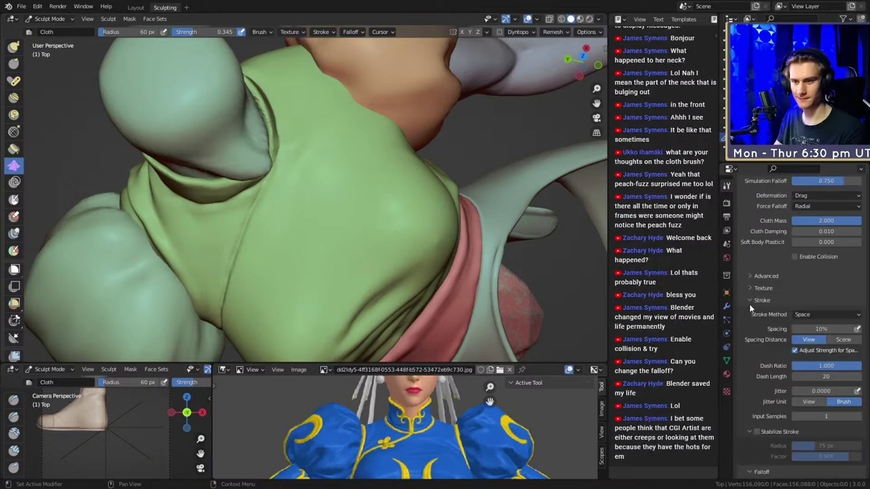
scroll(767, 333, "down", 5)
left_click(746, 340)
scroll(766, 360, "down", 2)
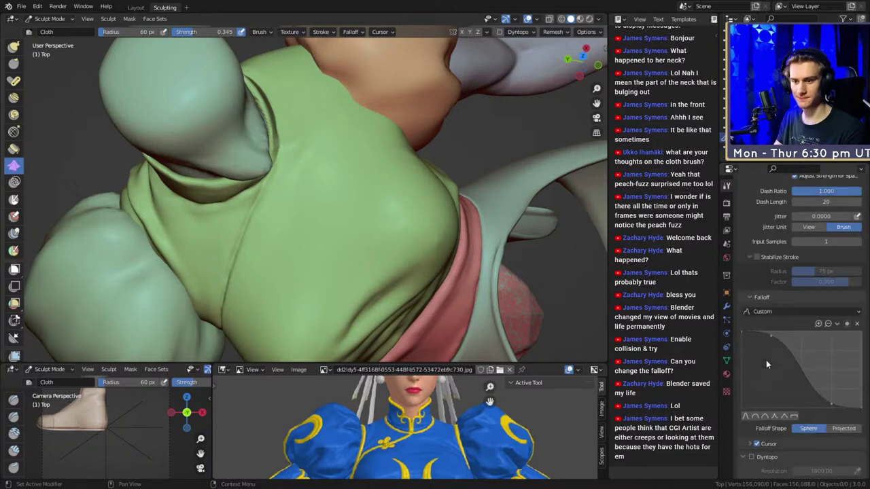
scroll(766, 360, "down", 2)
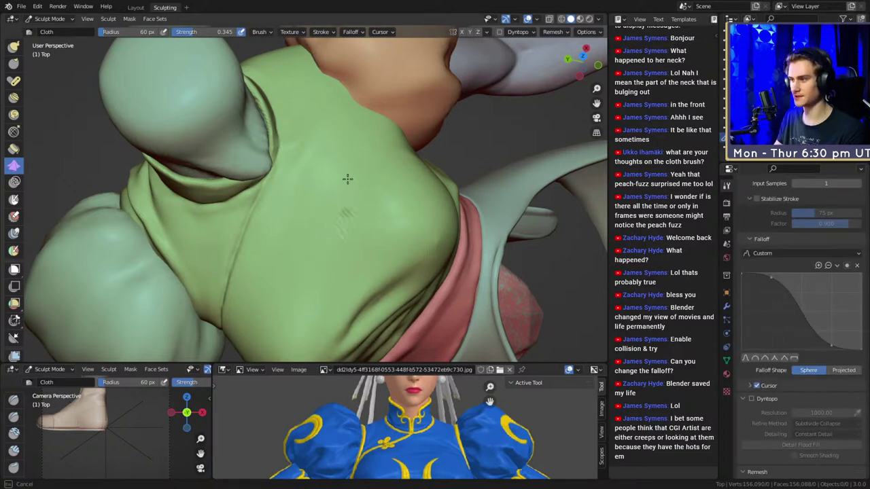
Set the Cloth brush strength to 0.673, testing strokes on the front of the top and undoing them.
left_click_drag(299, 220, 357, 241)
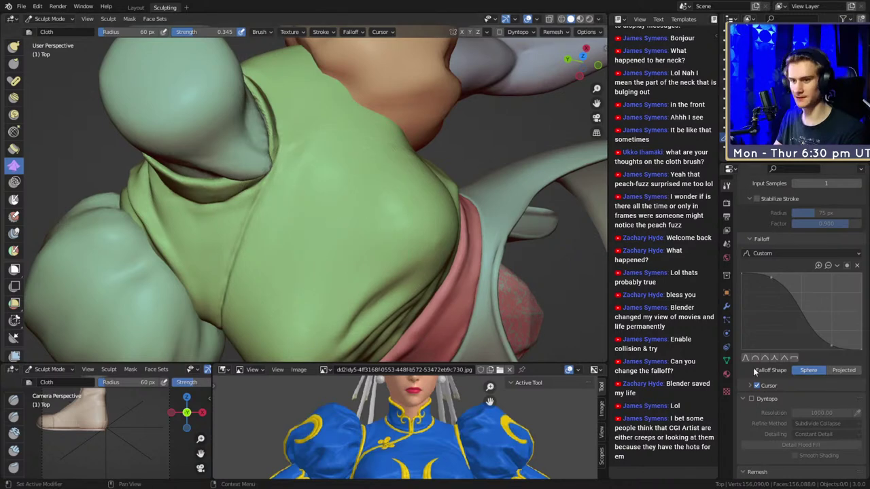
scroll(764, 367, "up", 6)
scroll(770, 347, "up", 3)
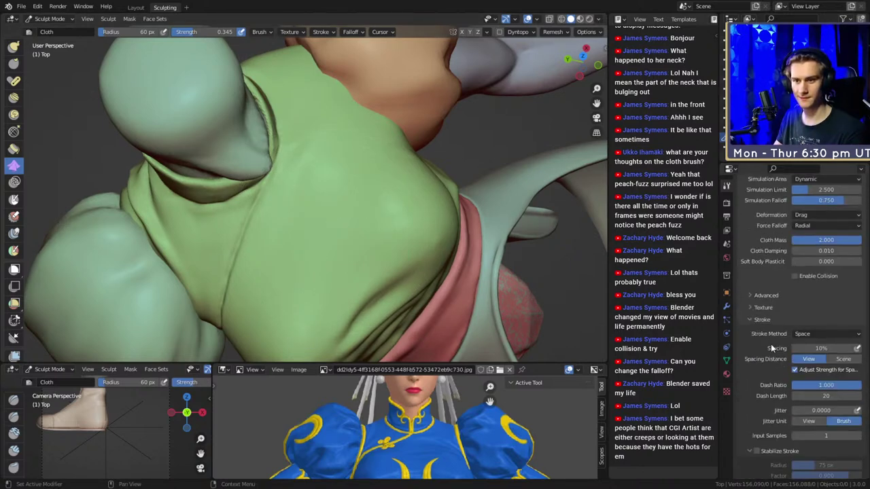
key("shift+f")
left_click(381, 217)
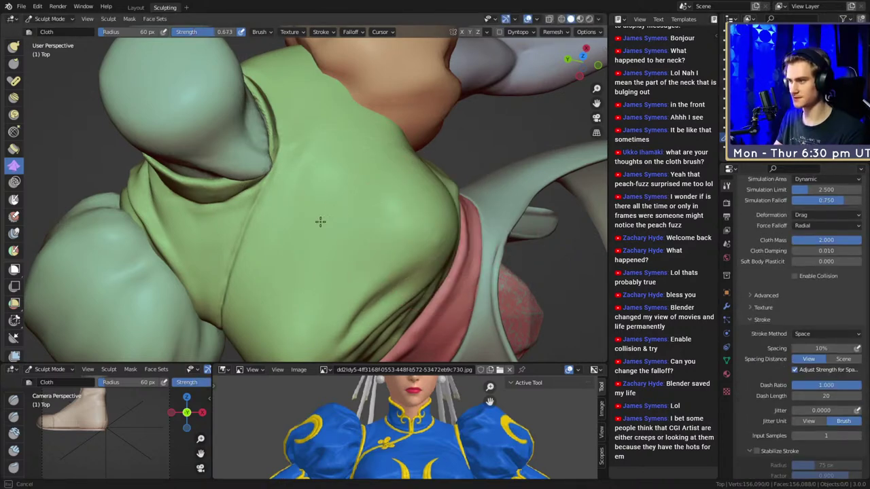
left_click_drag(320, 220, 280, 272)
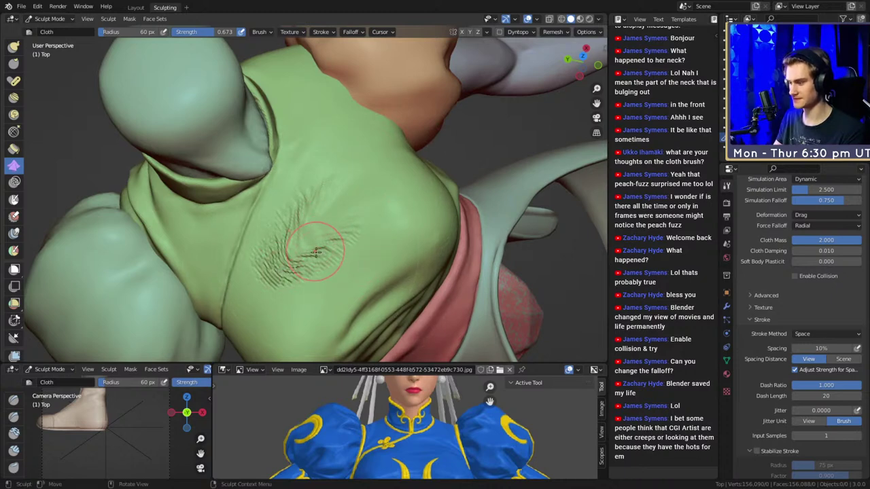
key("ctrl+z")
Set the Cloth brush falloff curve to Sharp, testing it on the chest and undoing the test strokes.
scroll(769, 329, "down", 7)
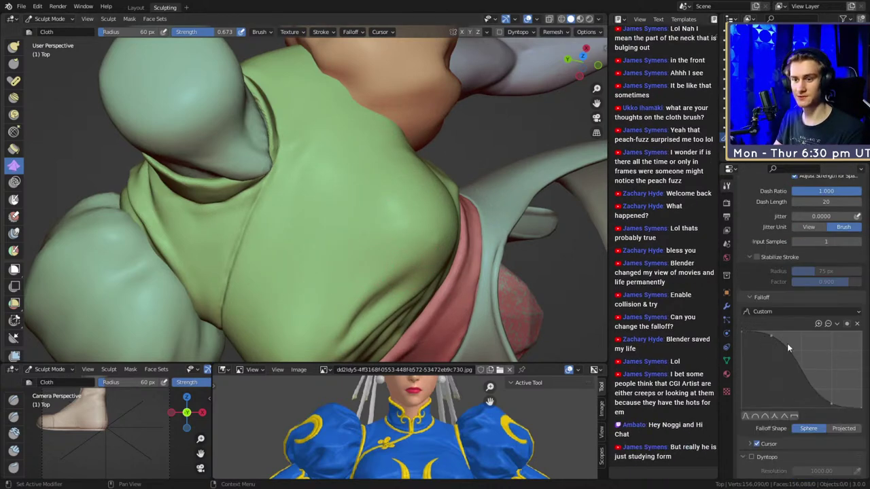
left_click(772, 311)
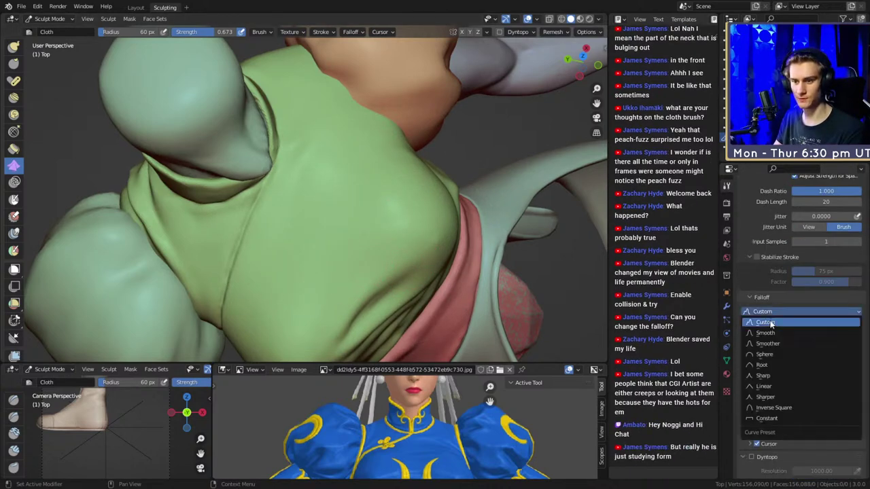
left_click(767, 376)
mouse_move(333, 201)
left_mouse_down()
mouse_move(271, 311)
mouse_move(292, 285)
left_mouse_up()
key("ctrl+z")
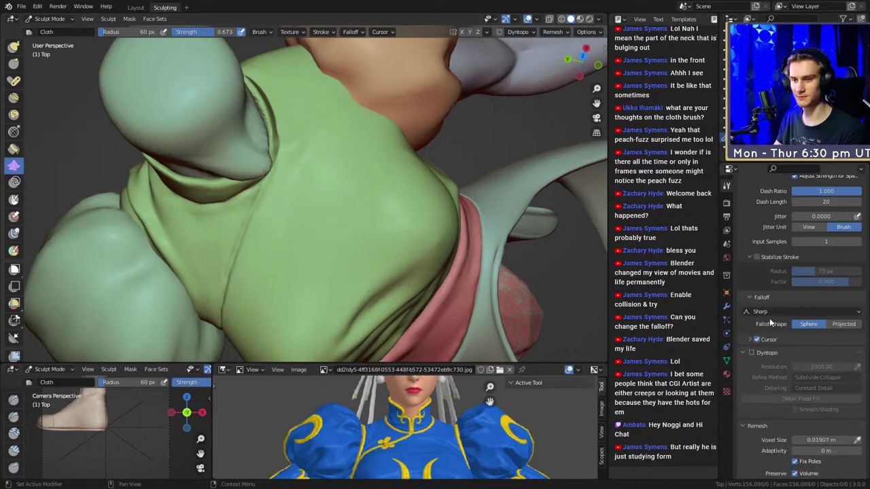
mouse_move(335, 198)
left_mouse_down()
mouse_move(292, 244)
mouse_move(270, 307)
left_mouse_up()
key("ctrl+z")
Try the Cloth brush on the chest with the force falloff set to Plane and undo the stroke.
scroll(773, 303, "up", 9)
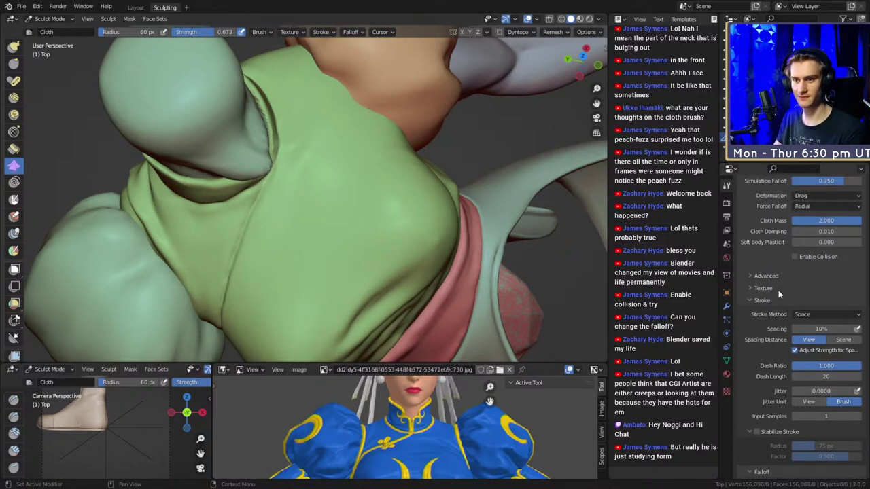
left_click(808, 284)
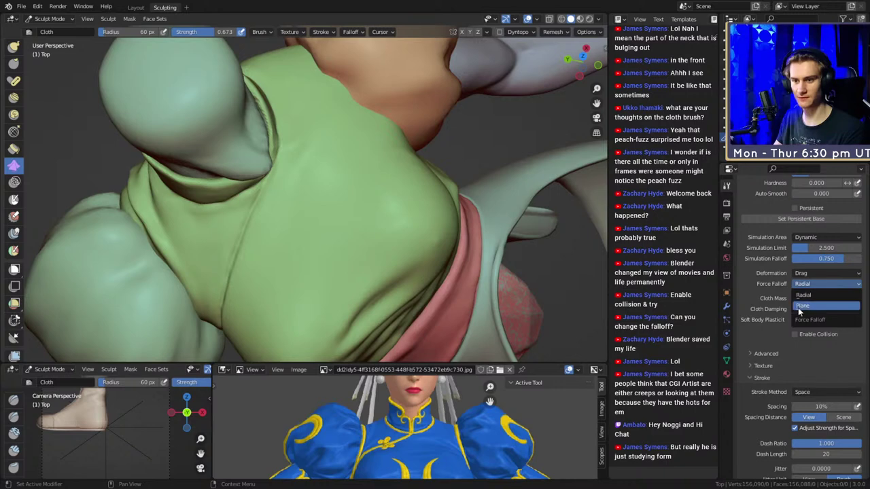
left_click(801, 306)
mouse_move(340, 190)
left_mouse_down()
mouse_move(295, 265)
mouse_move(306, 253)
left_mouse_up()
key("ctrl+z")
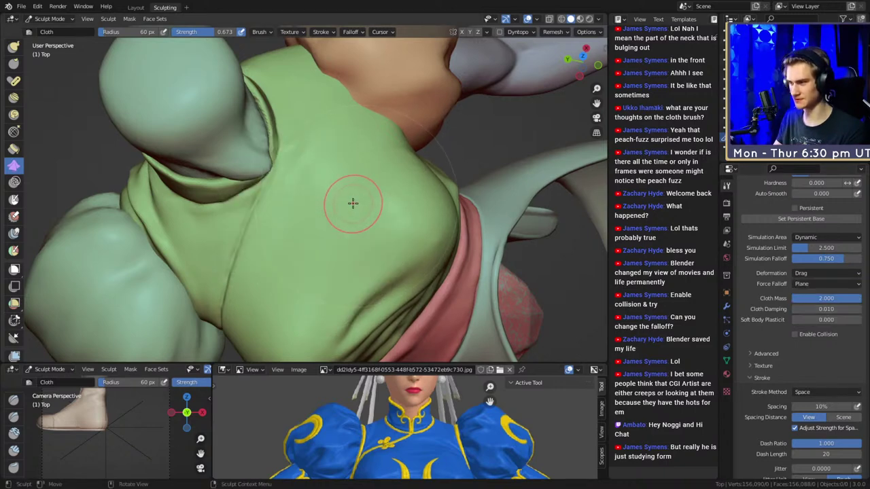
Try a Cloth brush stroke across the back of the top at a 143 px radius.
middle_click_drag(516, 204, 319, 165)
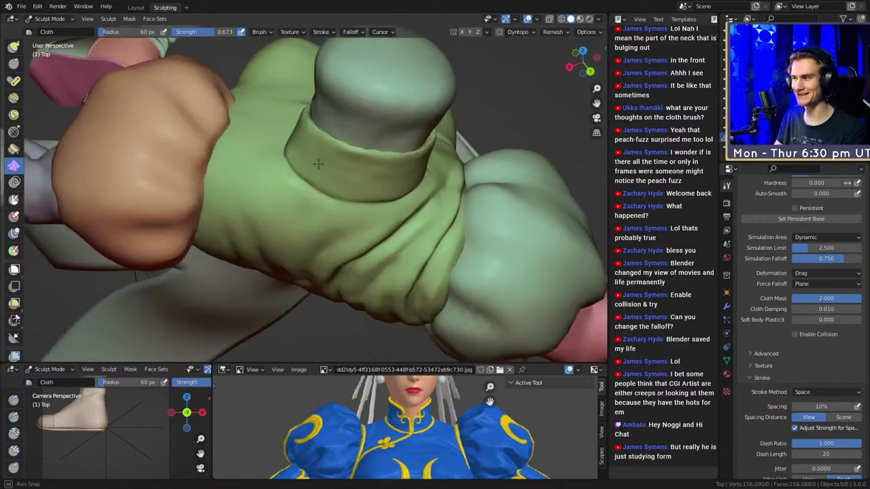
scroll(354, 190, "down", 4)
middle_click_drag(398, 217, 353, 200)
key("f")
left_click(364, 207)
left_click_drag(364, 206, 309, 208)
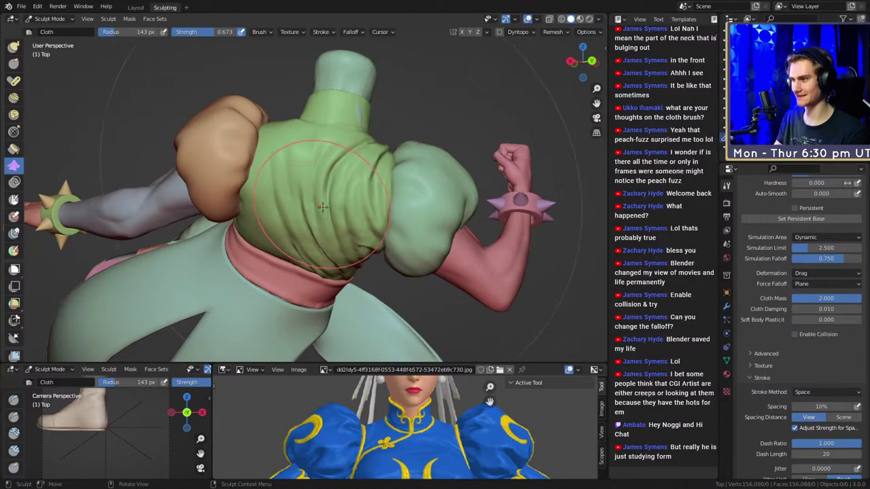
Try a Cloth brush stroke on the back folds at a 68 px radius and undo it.
mouse_move(309, 207)
middle_mouse_down()
mouse_move(312, 217)
mouse_move(394, 194)
middle_mouse_up()
scroll(394, 194, "up", 3)
key("f")
left_click(371, 200)
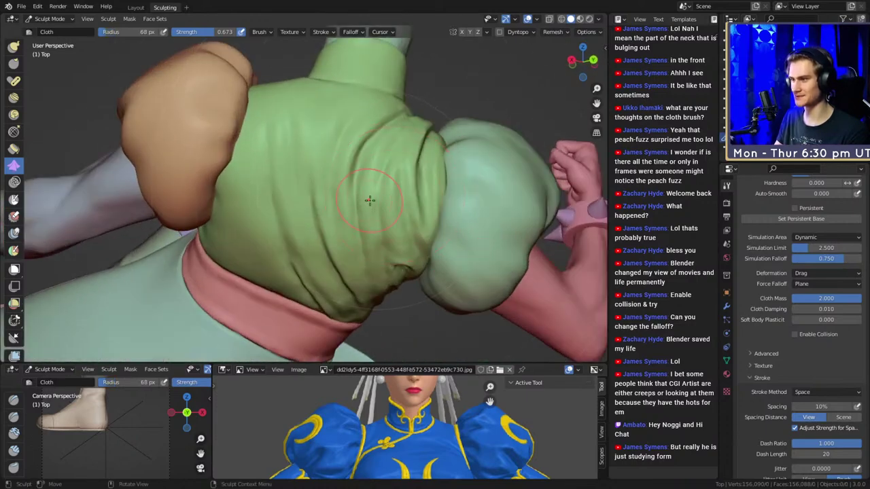
mouse_move(372, 206)
left_mouse_down()
mouse_move(329, 204)
mouse_move(355, 210)
left_mouse_up()
key("ctrl+z")
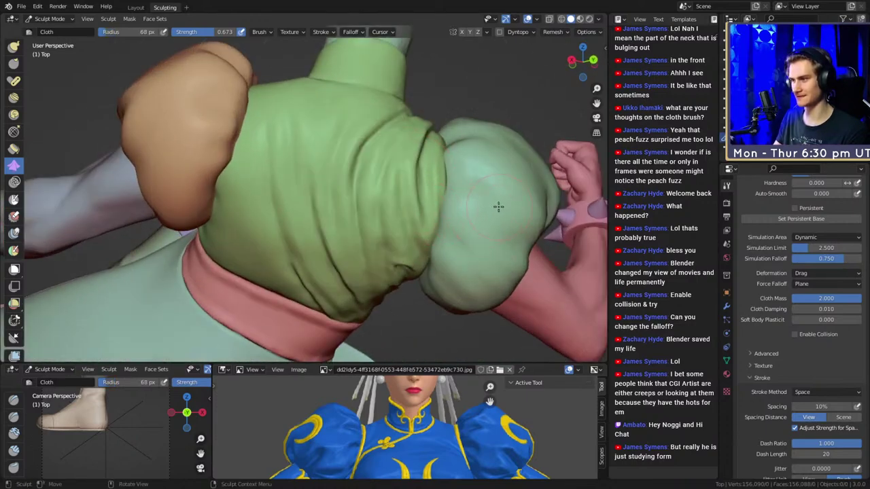
Set the Cloth brush's force falloff to Radial, with the front of the top in view.
mouse_move(499, 208)
middle_mouse_down()
mouse_move(251, 215)
mouse_move(363, 242)
mouse_move(298, 244)
middle_mouse_up()
scroll(363, 242, "up", 3)
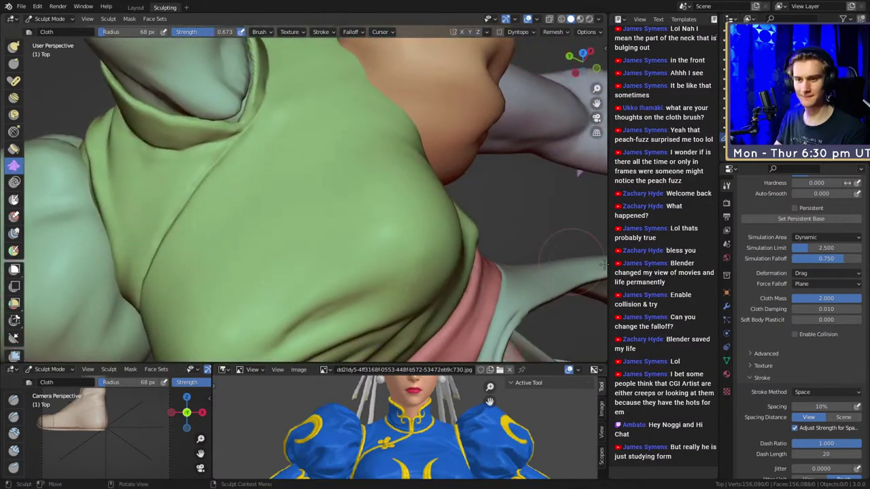
left_click(822, 283)
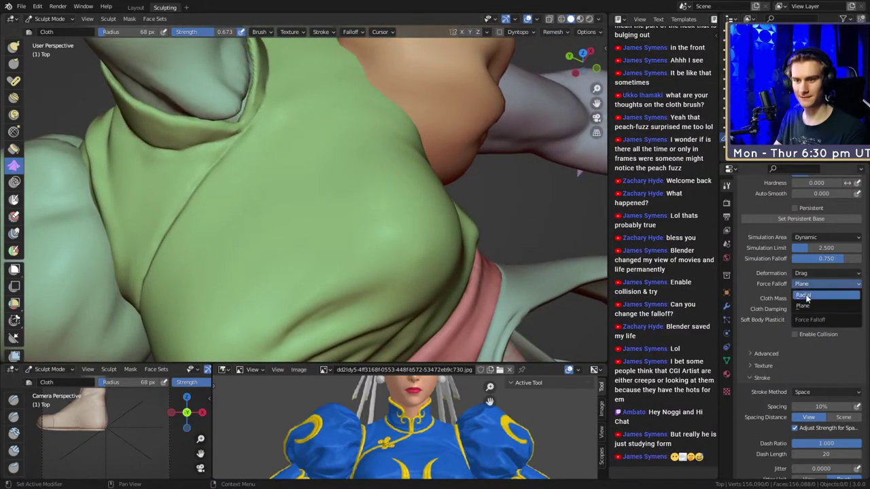
left_click(808, 300)
Try the Cloth brush's Pinch Point deformation with a stroke down the chest and undo the stroke.
left_click(801, 273)
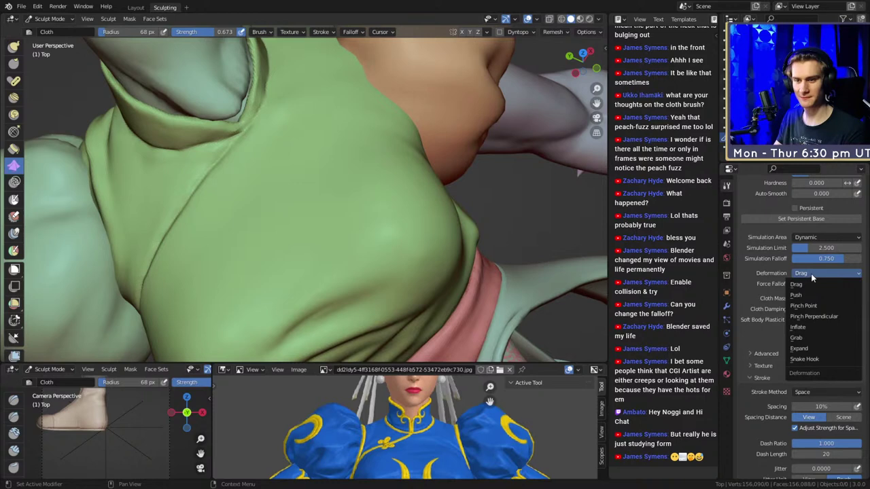
left_click(805, 297)
left_click(808, 274)
left_click(800, 306)
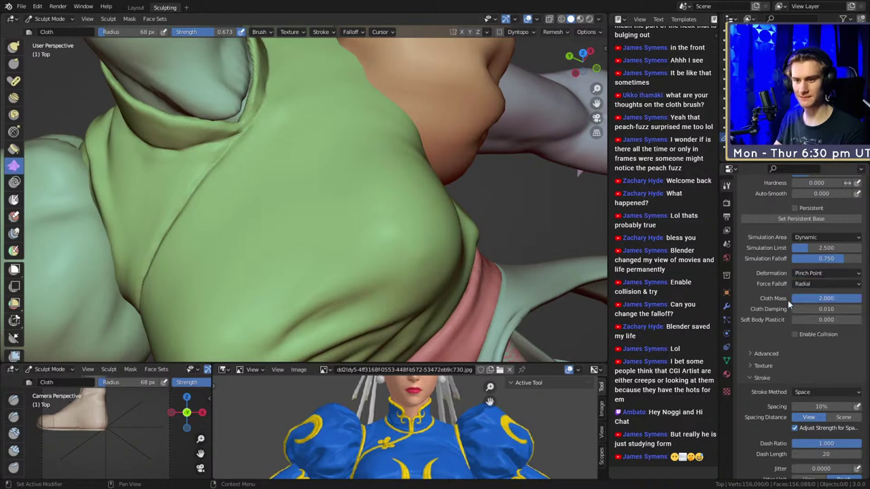
middle_click_drag(322, 174, 334, 202)
mouse_move(333, 202)
left_mouse_down()
mouse_move(248, 299)
mouse_move(223, 351)
left_mouse_up()
middle_click_drag(278, 287, 367, 259)
key("ctrl+z")
Set the Cloth brush's deformation to Inflate, test it across the chest and undo the stroke.
left_click(822, 272)
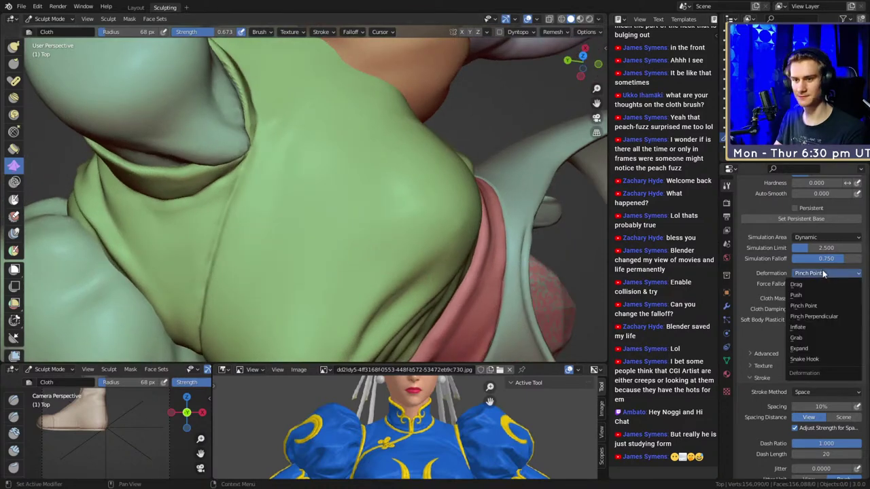
left_click(800, 327)
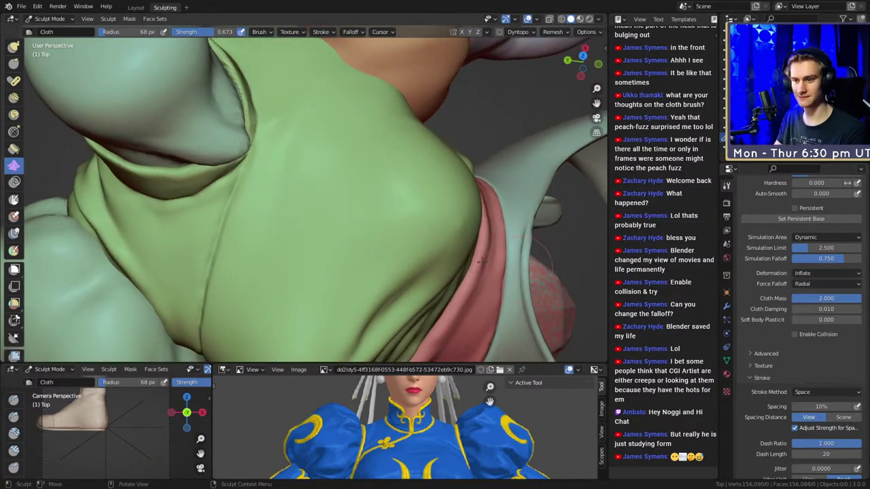
left_click_drag(290, 261, 411, 186)
mouse_move(412, 186)
middle_mouse_down()
mouse_move(406, 212)
mouse_move(349, 174)
mouse_move(387, 213)
mouse_move(339, 210)
middle_mouse_up()
key("ctrl+z")
Try the Inflate deformation on the chest with the Cloth brush radius set to 159 px.
key("f")
left_click(379, 201)
left_click_drag(300, 199, 298, 199)
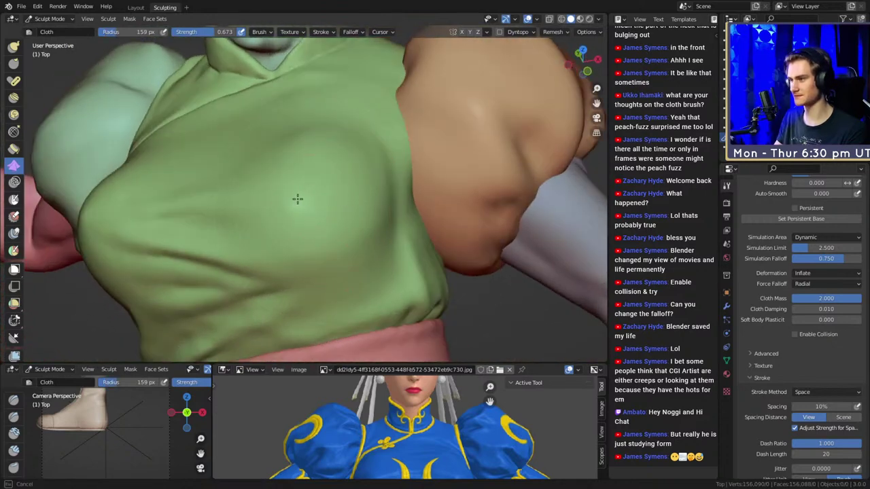
middle_click_drag(309, 216, 381, 146)
Try the Cloth brush's Grab deformation with strokes across the chest of the top and undo the strokes.
left_click(812, 274)
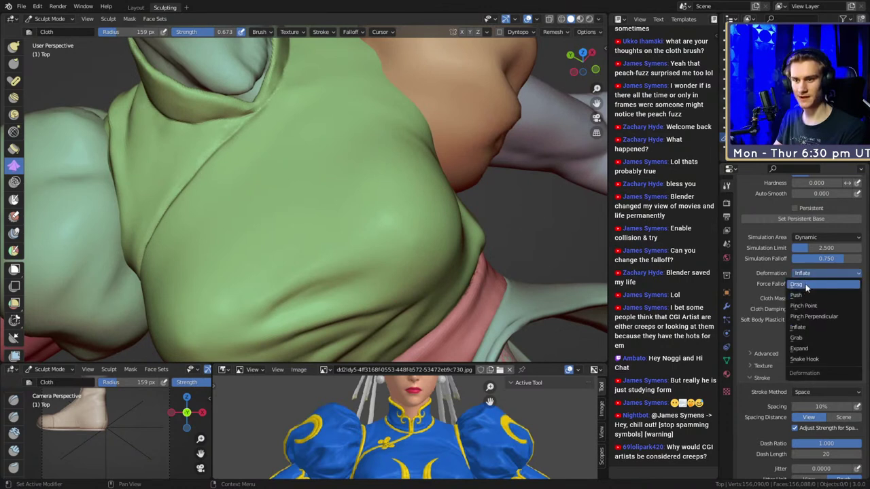
left_click(796, 338)
middle_click_drag(276, 186, 299, 239)
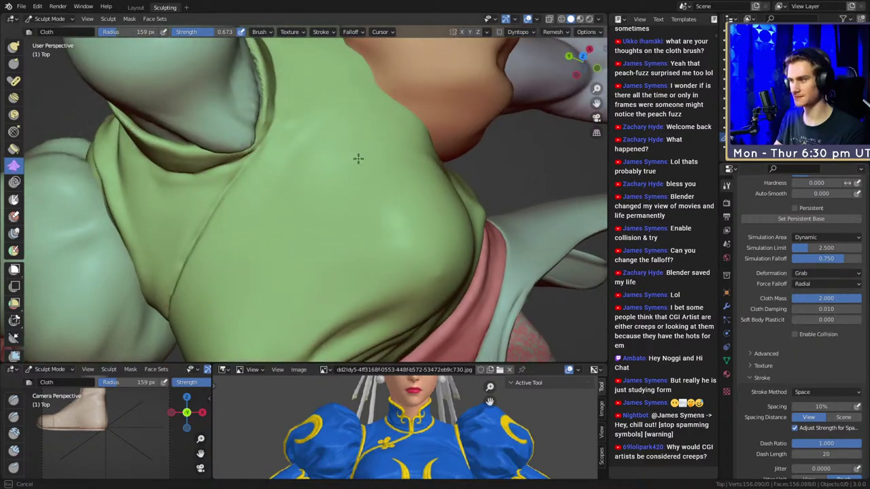
left_click_drag(358, 158, 395, 131)
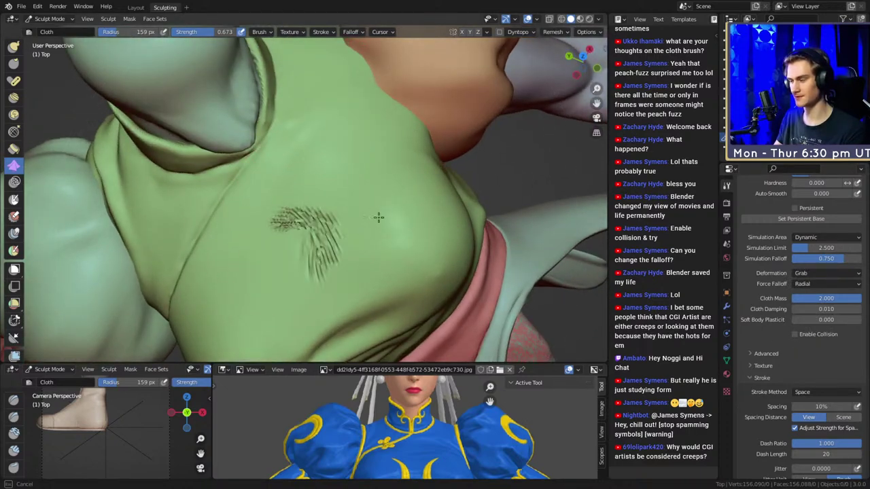
mouse_move(379, 217)
left_mouse_down()
mouse_move(399, 191)
mouse_move(417, 218)
left_mouse_up()
mouse_move(418, 218)
middle_mouse_down()
mouse_move(458, 194)
mouse_move(427, 206)
middle_mouse_up()
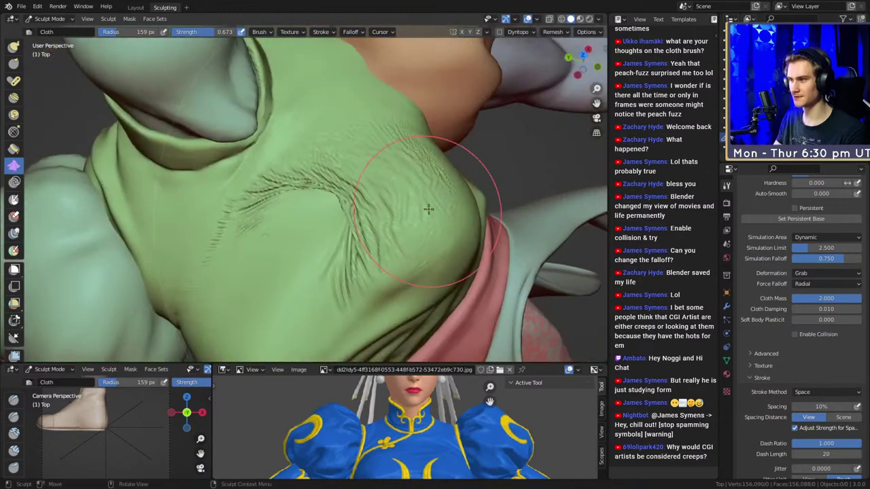
key("ctrl+z")
key("ctrl+z")
Set the Cloth brush's deformation to Drag and its stroke spacing to 25%, and test it on the chest.
left_click(811, 272)
left_click(800, 281)
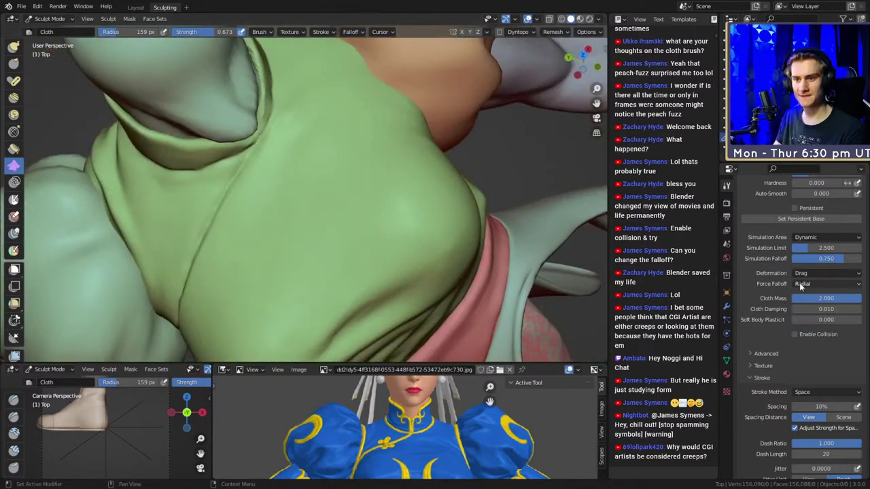
scroll(768, 279, "down", 5)
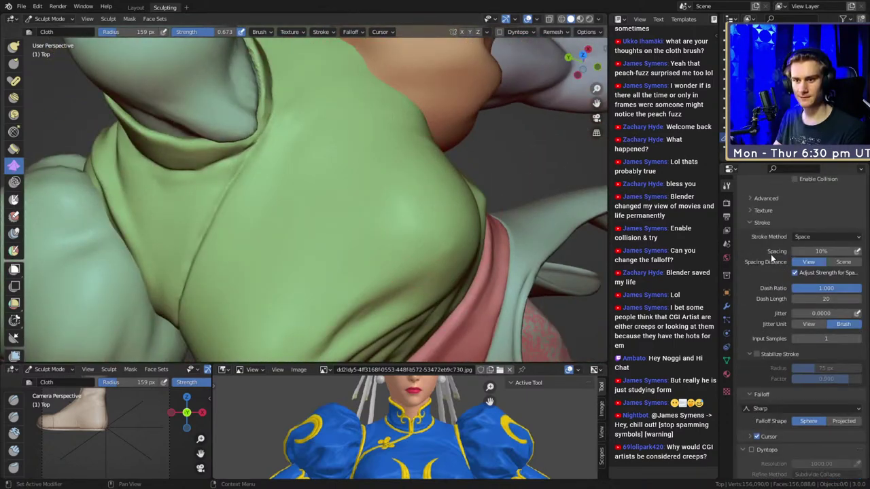
left_click(813, 237)
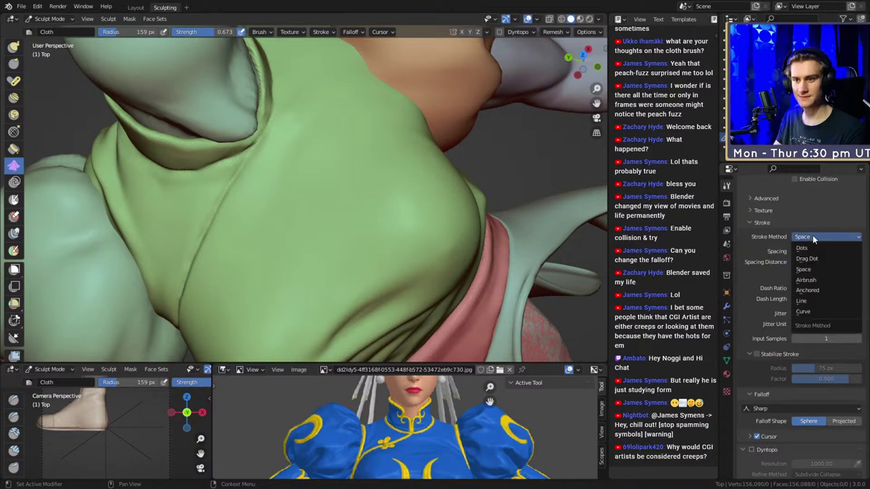
left_click(816, 236)
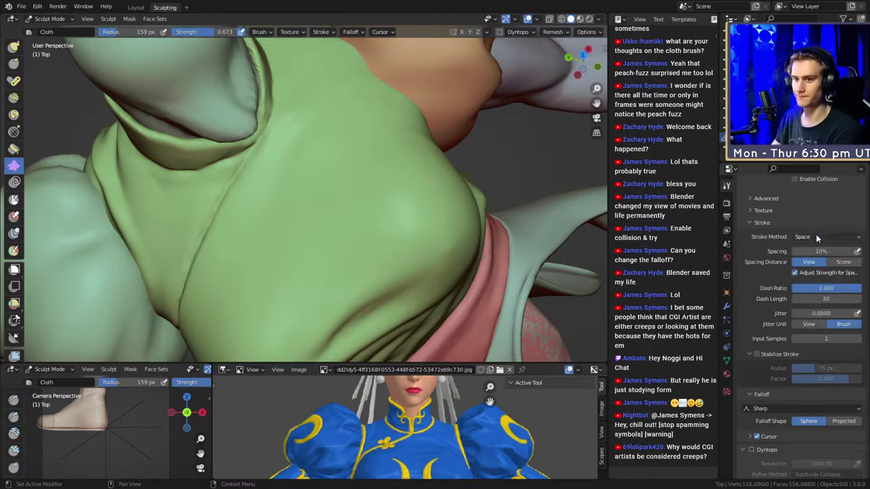
left_click(826, 251)
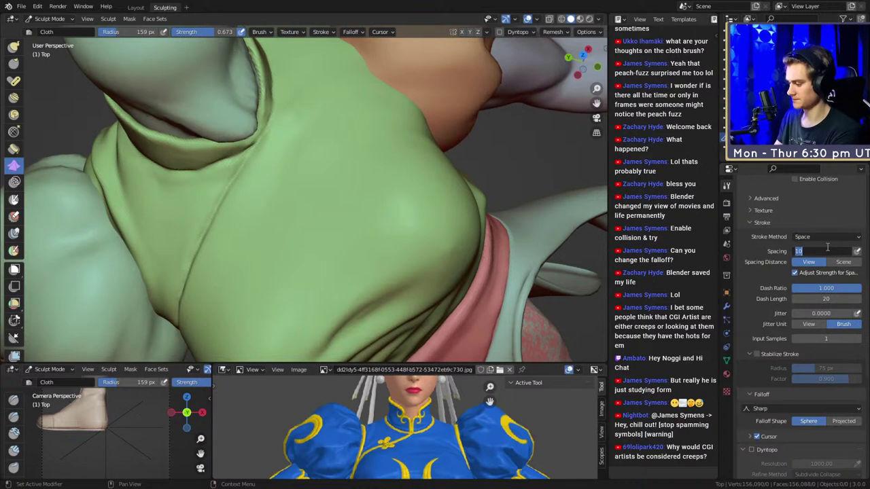
left_click_drag(307, 246, 285, 255)
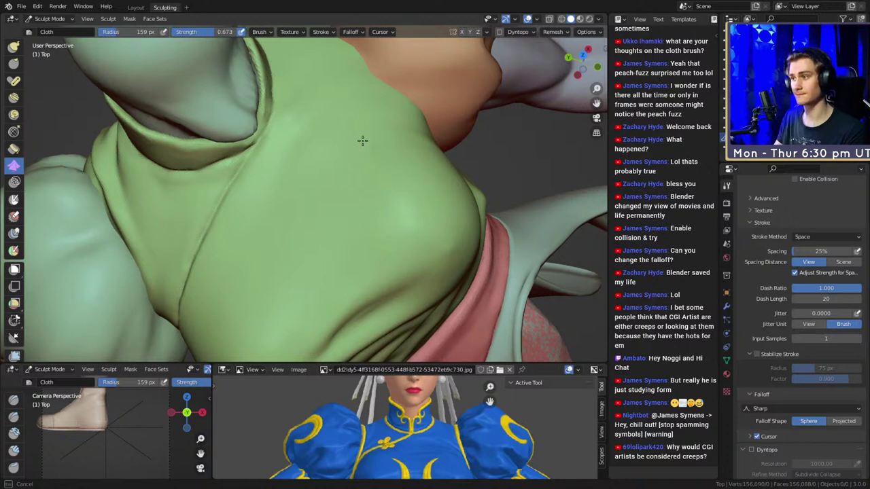
Set the Cloth brush to a 65 px radius and 0.758 strength, test it up the chest and undo the last stroke.
key("f")
left_click(310, 192)
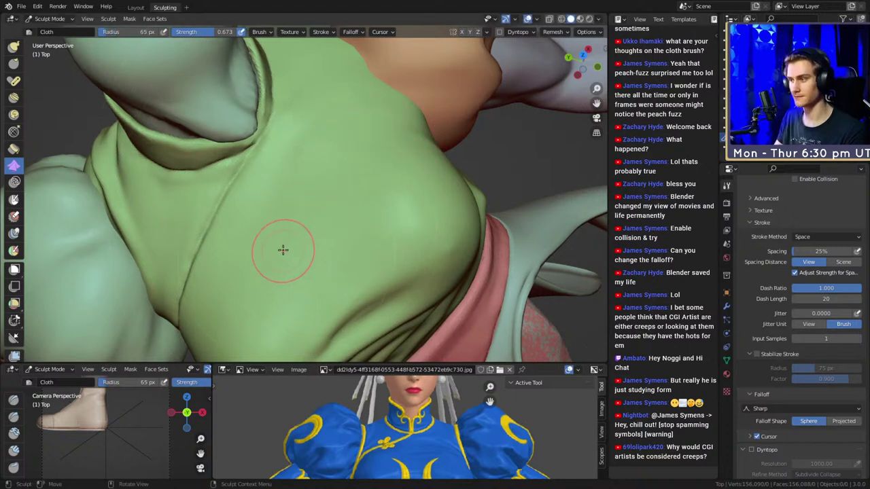
key("shift+f")
left_click(297, 243)
left_click_drag(295, 247, 315, 215)
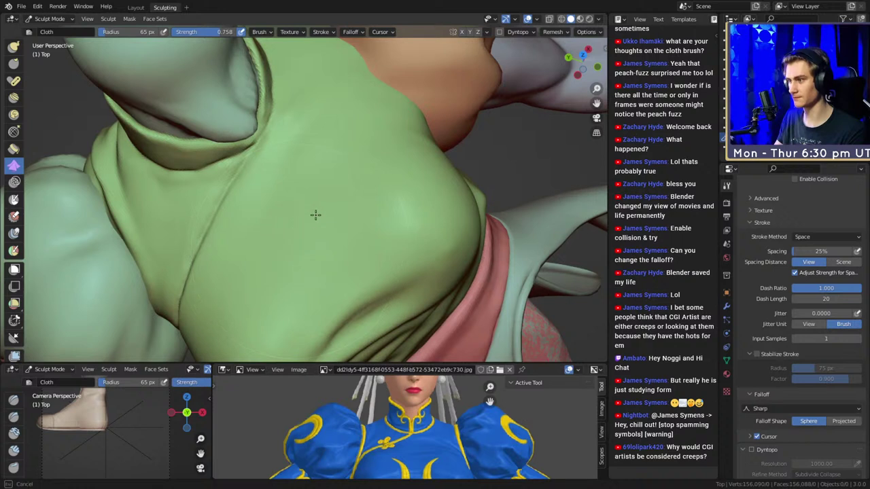
mouse_move(329, 185)
left_mouse_down()
mouse_move(356, 109)
mouse_move(369, 121)
left_mouse_up()
key("ctrl+z")
Raise the Cloth brush's stroke spacing to 211% and try several strokes diagonally across the chest.
left_click_drag(819, 252, 836, 251)
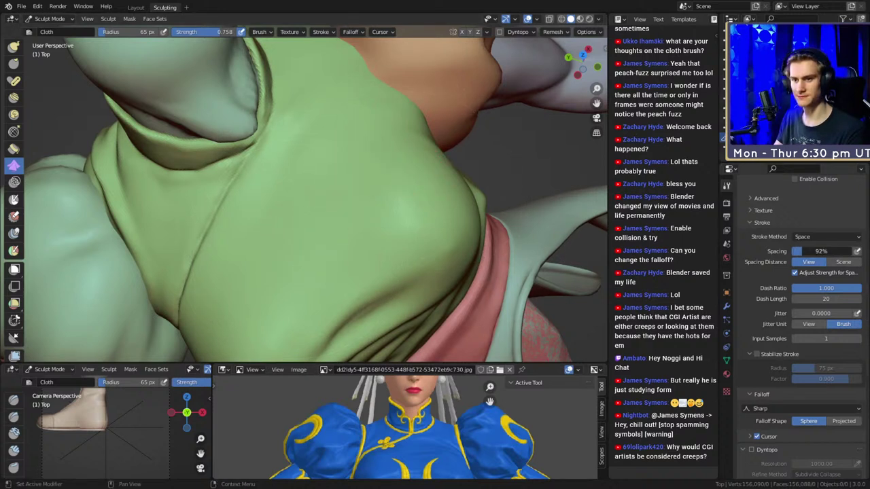
left_click_drag(271, 228, 306, 237)
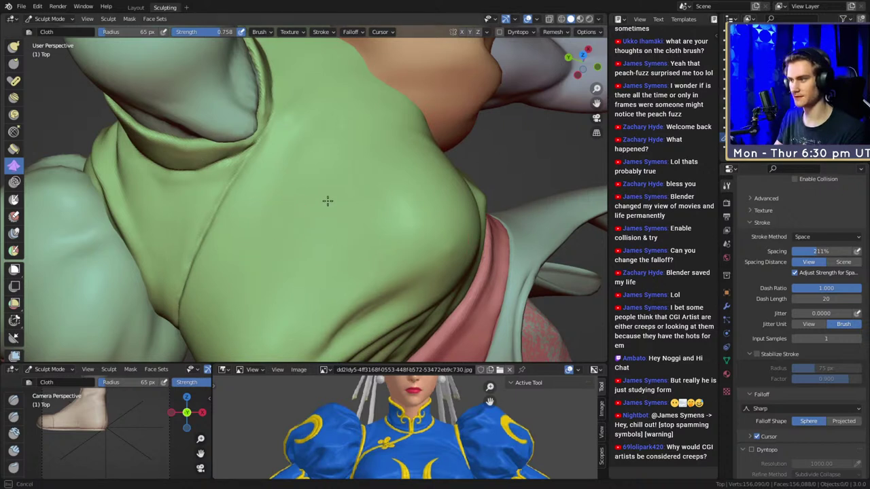
left_click_drag(348, 143, 350, 140)
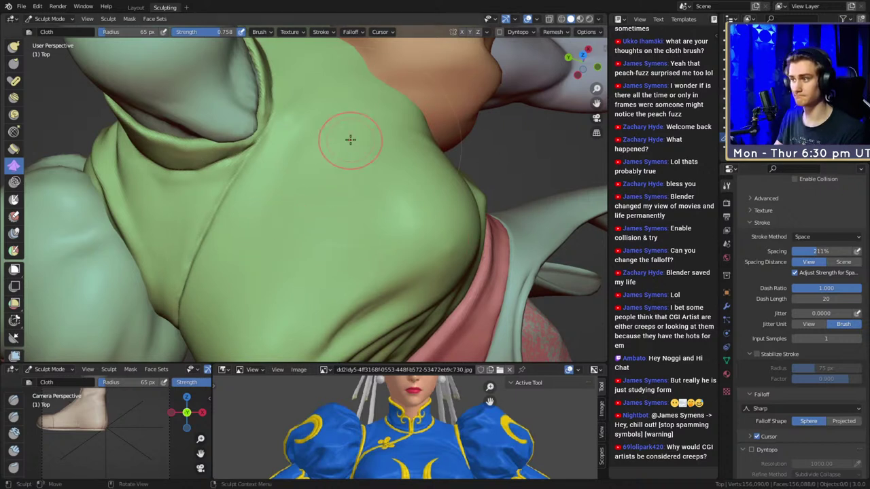
left_click_drag(290, 242, 311, 200)
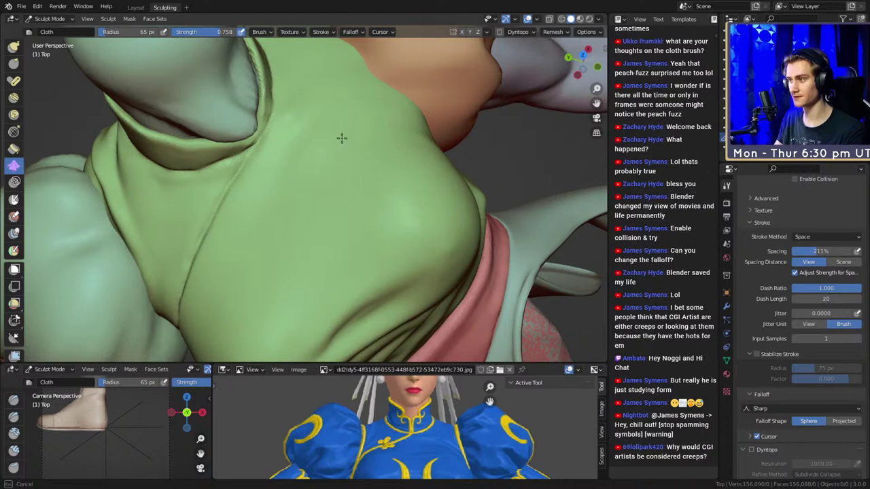
mouse_move(341, 138)
left_mouse_down()
mouse_move(342, 197)
mouse_move(311, 231)
left_mouse_up()
left_click_drag(345, 166, 350, 153)
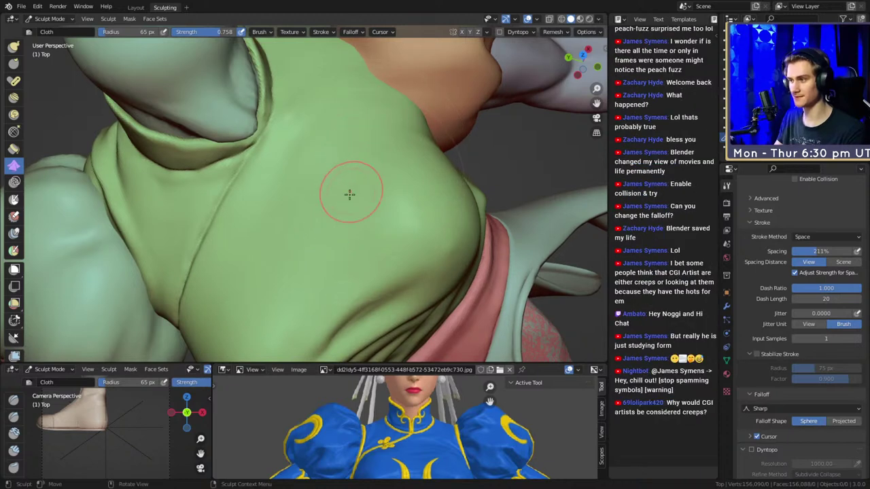
middle_click_drag(350, 195, 353, 194)
Set the Cloth brush's spacing to 120% and try strokes over the chest.
left_click_drag(831, 252, 803, 251)
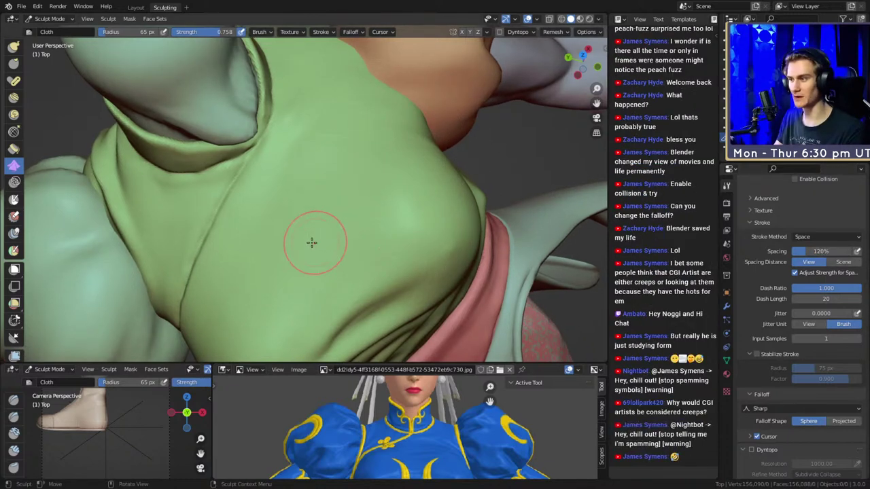
left_click_drag(311, 243, 301, 229)
left_click_drag(327, 193, 416, 197)
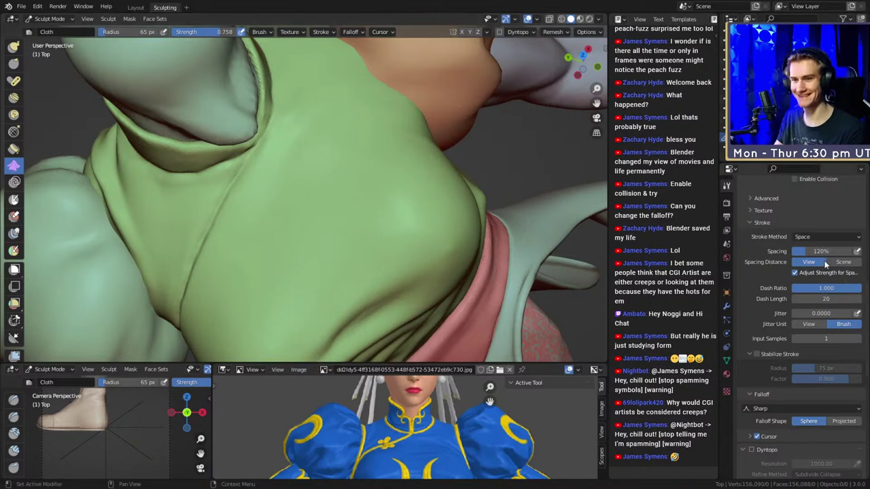
Test the Cloth brush on the chest with 88% spacing, reducing its radius to 38 px.
left_click_drag(820, 251, 807, 251)
left_click_drag(329, 254, 284, 259)
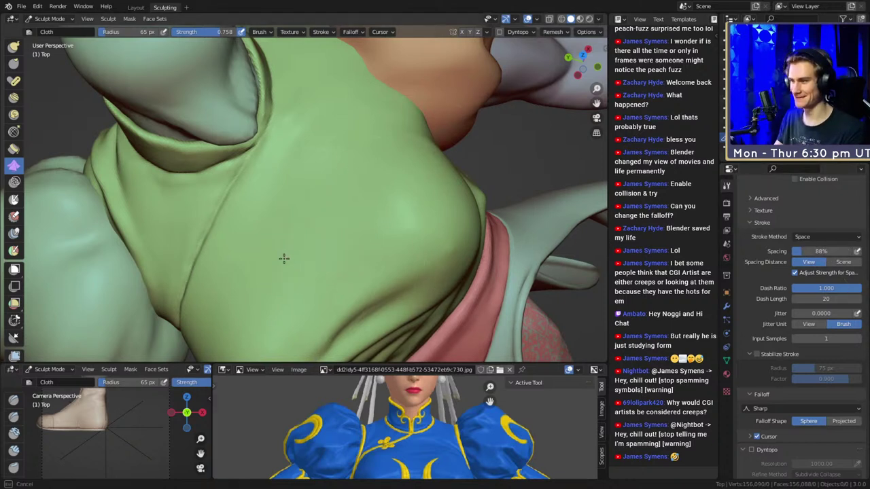
left_click_drag(339, 191, 340, 189)
key("f")
left_click(338, 216)
left_click_drag(299, 252, 293, 260)
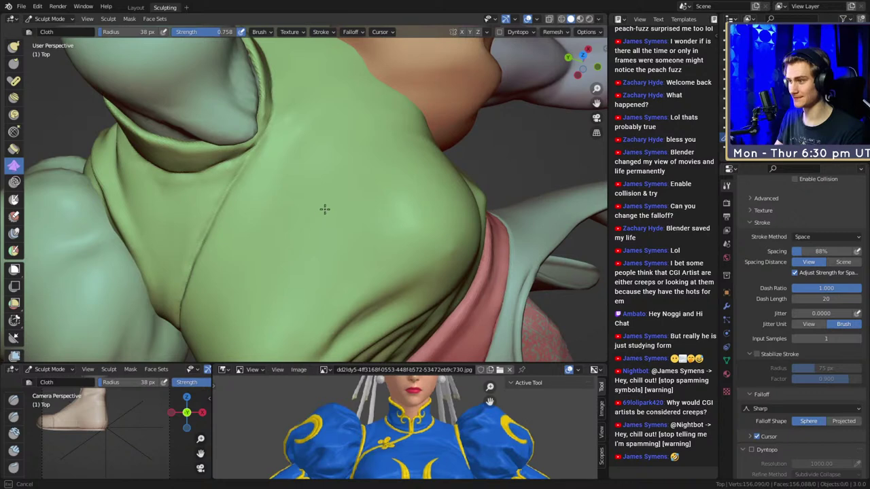
left_click_drag(350, 113, 357, 189)
middle_click_drag(357, 190, 367, 219)
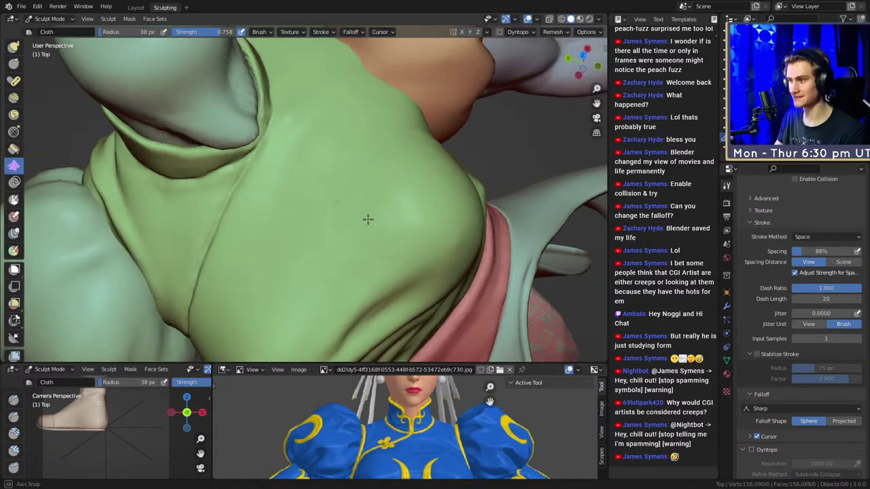
scroll(370, 218, "up", 5)
scroll(386, 250, "down", 6)
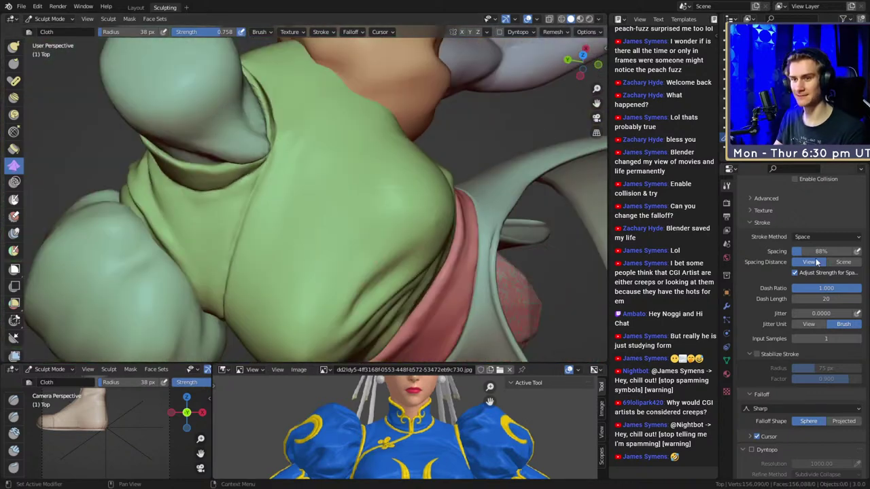
Lower the Cloth brush's spacing to 56% and stroke up the chest of the top.
left_click_drag(817, 252, 798, 252)
left_click_drag(302, 259, 330, 211)
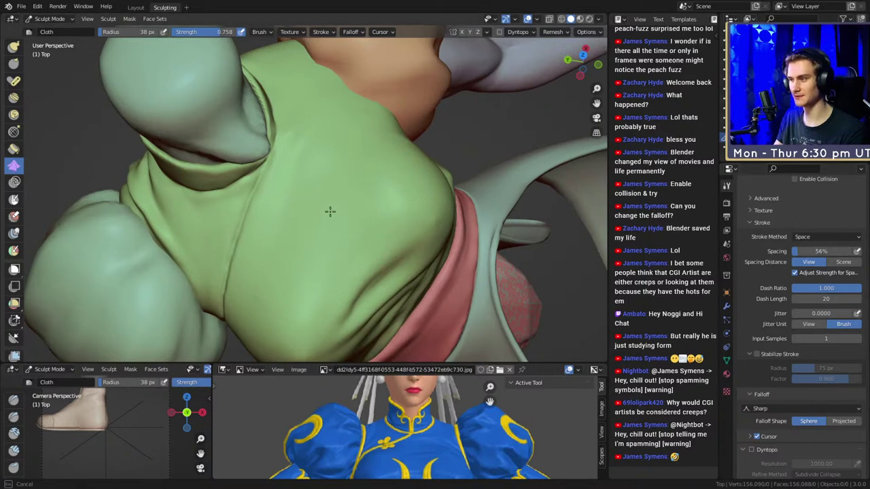
mouse_move(337, 174)
left_mouse_down()
mouse_move(340, 140)
mouse_move(381, 204)
left_mouse_up()
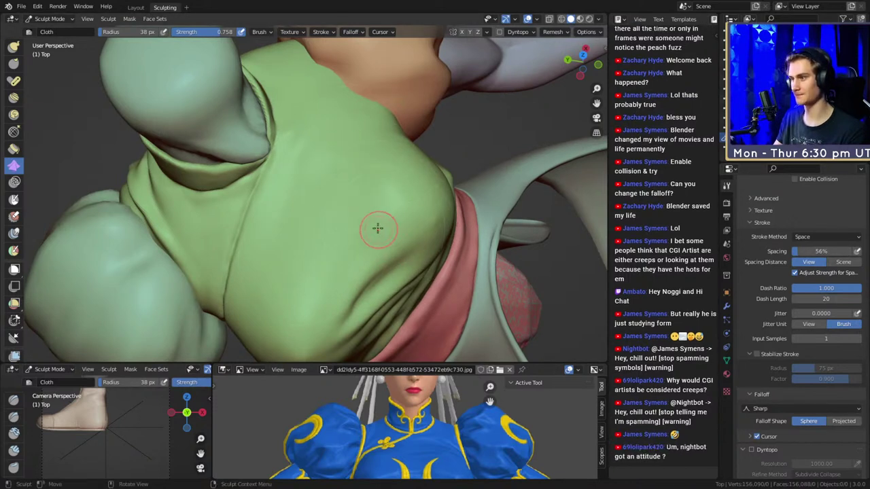
Deepen the diagonal fold running down from the shoulder on the back of the top with the Crease brush at a 43 px radius.
key("c")
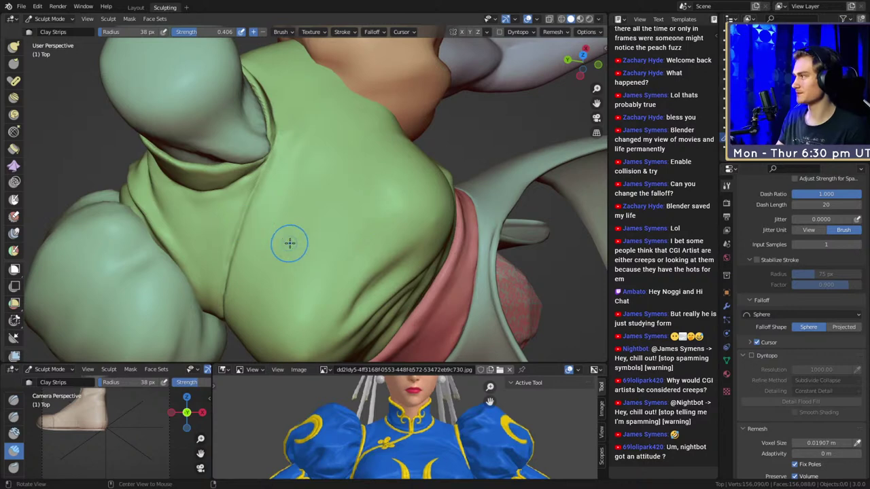
mouse_move(288, 243)
middle_mouse_down()
mouse_move(315, 169)
mouse_move(328, 212)
middle_mouse_up()
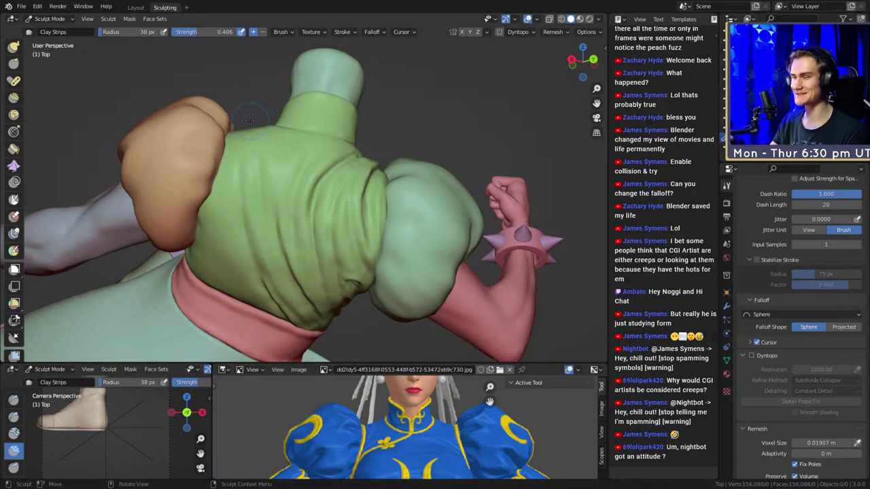
scroll(308, 218, "up", 4)
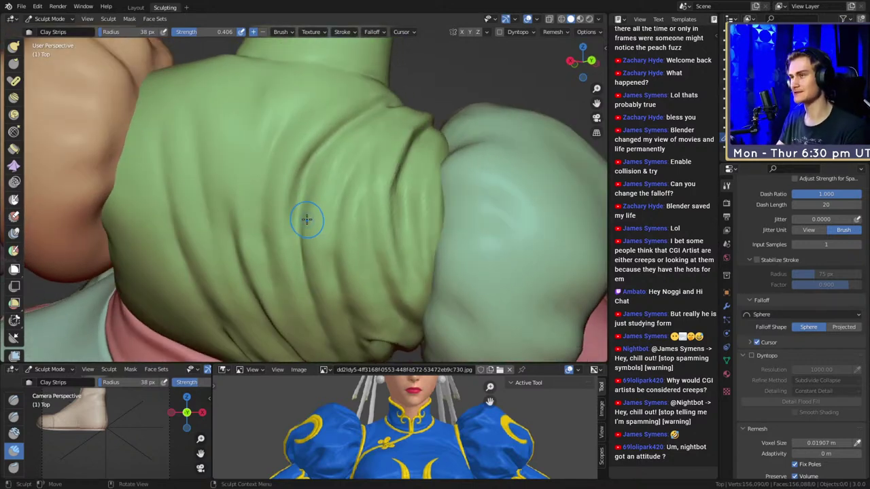
mouse_move(344, 181)
middle_mouse_down()
mouse_move(353, 243)
mouse_move(224, 199)
middle_mouse_up()
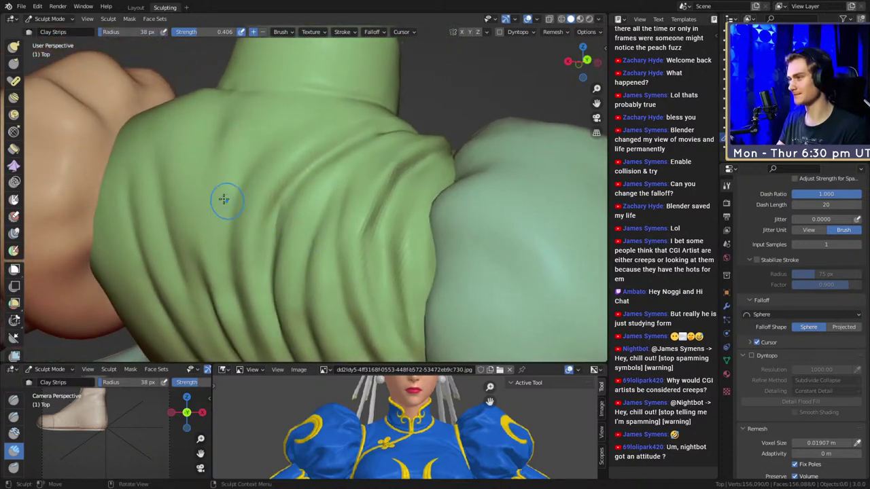
middle_click_drag(289, 237, 276, 232, "ctrl")
key("shift+c")
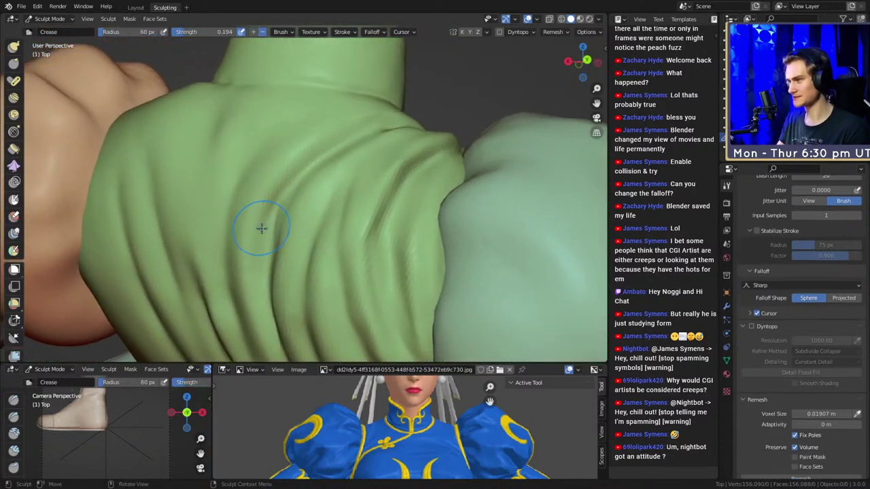
key("bracketleft")
key("bracketleft")
key("bracketleft")
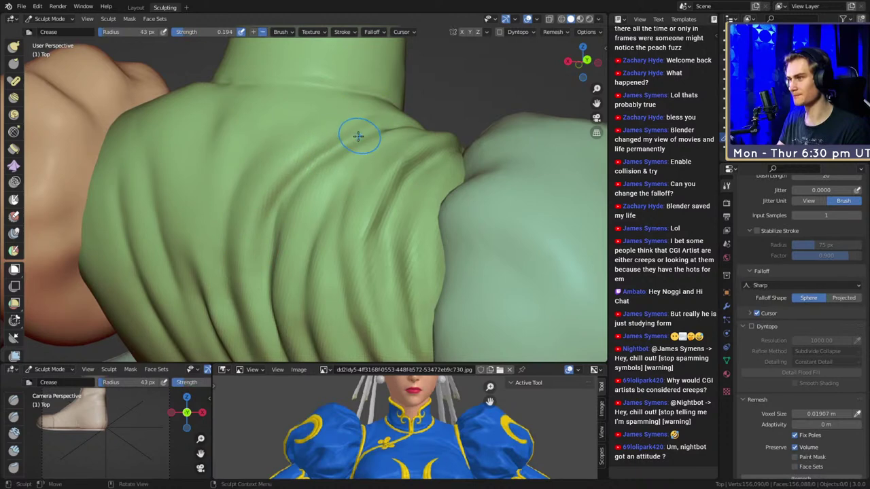
left_click_drag(297, 178, 278, 198)
left_click_drag(265, 238, 264, 245)
middle_click_drag(264, 245, 291, 195)
left_click_drag(299, 175, 275, 256)
Deepen the upper part of the diagonal back fold below the collar with the Crease brush at a 67 px radius.
key("bracketright")
key("bracketright")
middle_click_drag(315, 169, 344, 216, "ctrl")
mouse_move(344, 216)
middle_mouse_down("ctrl")
mouse_move(346, 187)
mouse_move(312, 230)
mouse_move(292, 189)
middle_mouse_up("ctrl")
key("f")
left_click(286, 163)
left_click_drag(285, 163, 257, 181)
middle_click_drag(339, 127, 347, 158)
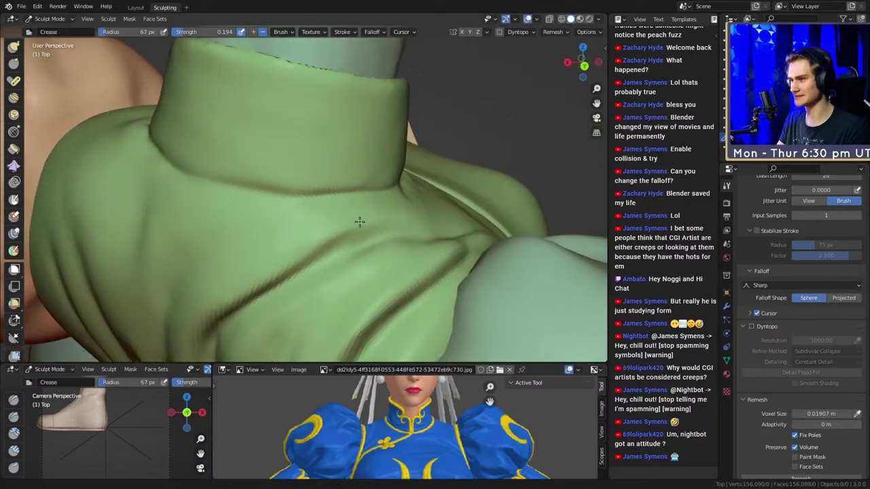
Sharpen the diagonal fold across the upper back with the Crease brush at a 52 px radius.
middle_click_drag(359, 222, 331, 206)
key("f")
left_click(330, 205)
mouse_move(330, 205)
left_mouse_down()
mouse_move(341, 214)
mouse_move(253, 268)
left_mouse_up()
mouse_move(262, 262)
middle_mouse_down()
mouse_move(343, 190)
mouse_move(349, 229)
mouse_move(320, 241)
mouse_move(317, 195)
middle_mouse_up()
mouse_move(317, 195)
middle_mouse_down()
mouse_move(330, 210)
mouse_move(297, 161)
middle_mouse_up()
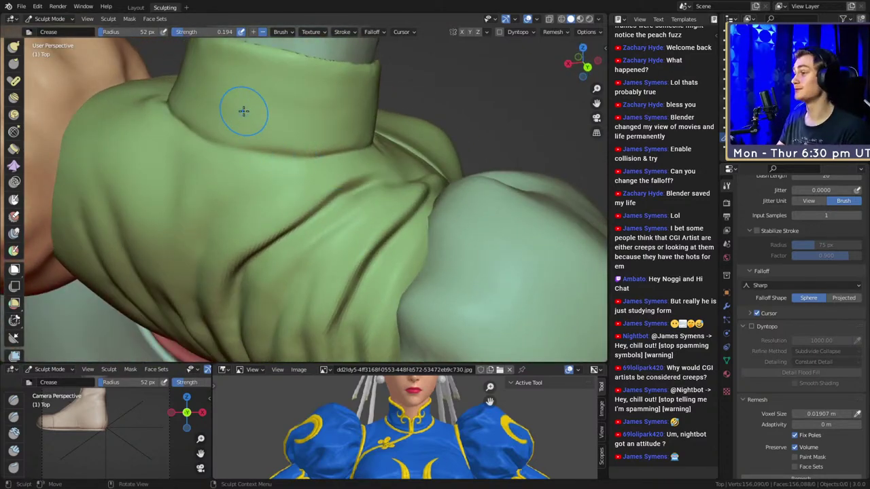
Crease a shallow fold alongside the main diagonal fold on the upper back, using a 62 px brush radius.
middle_click_drag(270, 254, 376, 173)
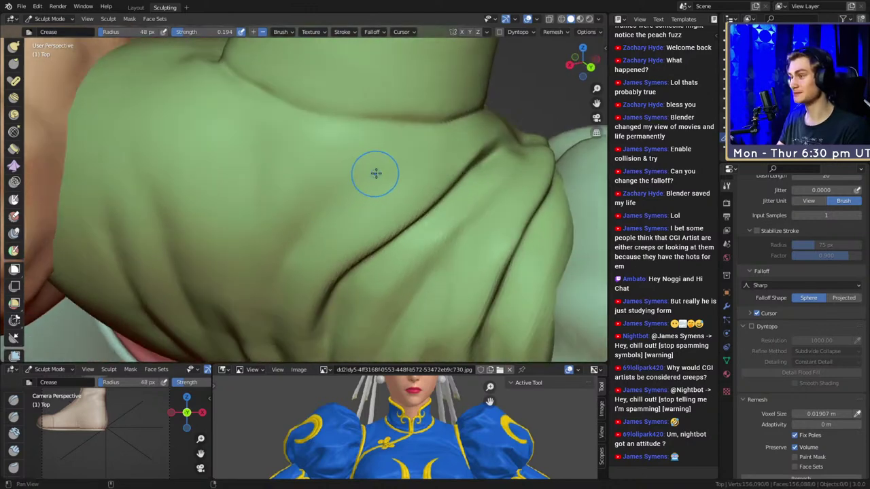
key("f")
left_click(364, 186)
mouse_move(375, 173)
left_mouse_down("alt+shift")
mouse_move(360, 163)
mouse_move(344, 196)
mouse_move(313, 220)
left_mouse_up("alt+shift")
left_click_drag(268, 259, 261, 253, "alt+shift")
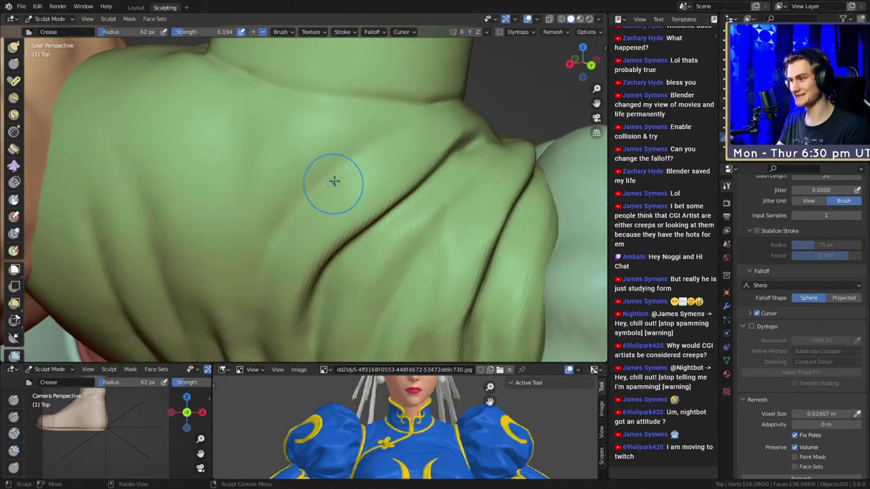
Crease a second diagonal fold down the upper back beside the main diagonal fold, using a 56 px brush radius.
middle_click_drag(297, 204, 295, 214)
key("f")
left_click(303, 211)
mouse_move(303, 203)
left_mouse_down()
mouse_move(333, 161)
mouse_move(327, 145)
mouse_move(345, 144)
left_mouse_up()
key("f")
left_click(379, 147)
mouse_move(292, 168)
left_mouse_down()
mouse_move(278, 165)
mouse_move(270, 321)
left_mouse_up()
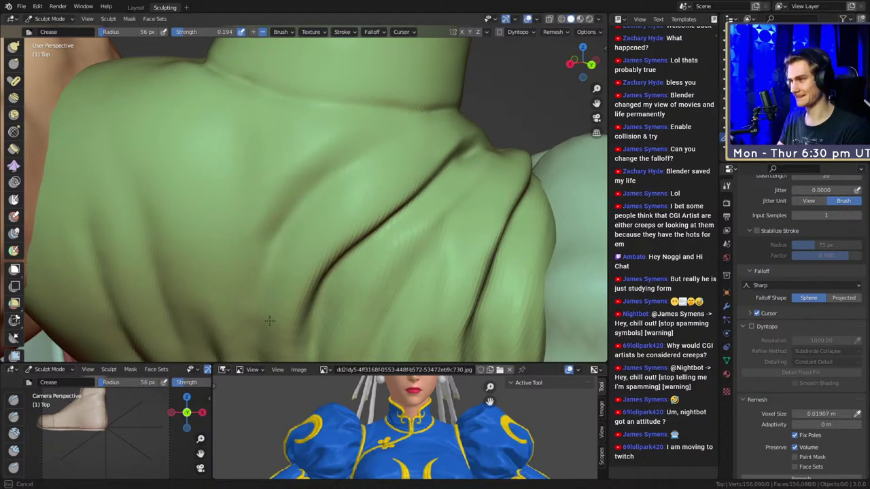
Widen and deepen the second diagonal fold toward the middle of the back with the Crease brush at 76 and 97 px radii.
mouse_move(292, 237)
middle_mouse_down("shift")
mouse_move(316, 193)
mouse_move(318, 232)
middle_mouse_up("shift")
mouse_move(318, 232)
middle_mouse_down("shift")
mouse_move(333, 219)
mouse_move(334, 190)
middle_mouse_up("shift")
key("f")
left_click(329, 184)
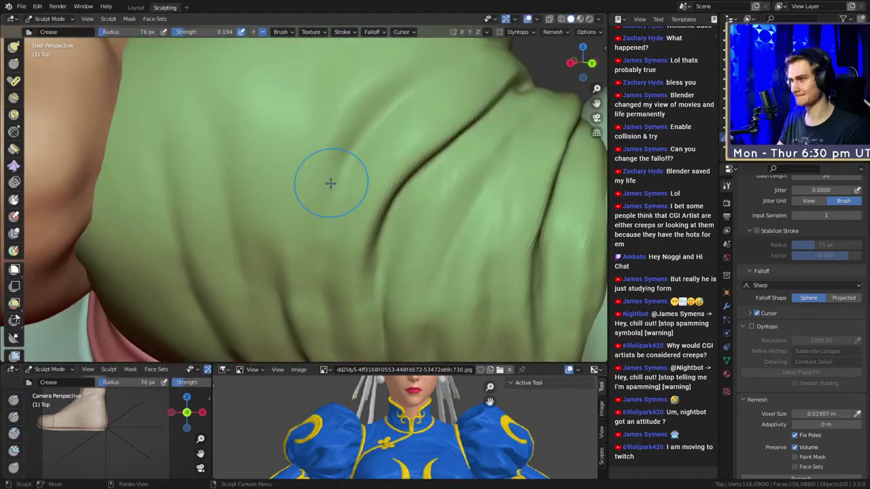
mouse_move(372, 163)
middle_mouse_down("shift")
mouse_move(334, 194)
mouse_move(334, 175)
mouse_move(350, 183)
middle_mouse_up("shift")
key("g")
key("f")
left_click(385, 177)
key("shift+c")
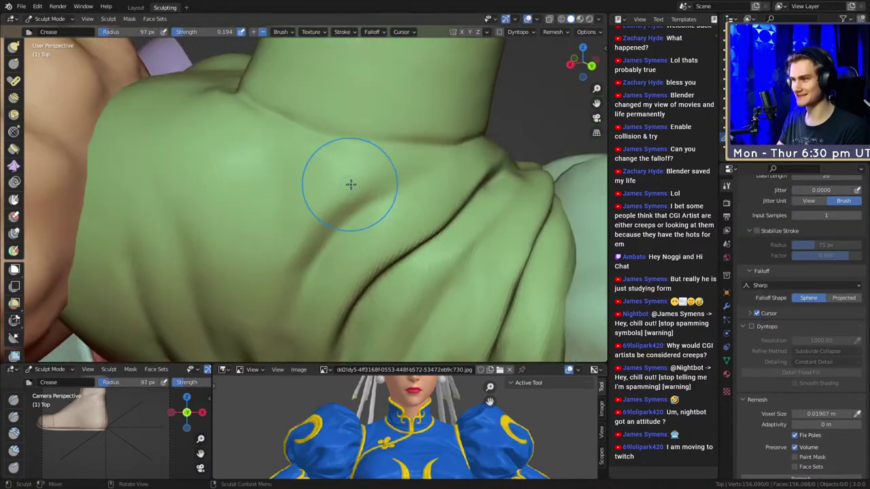
Refine the second diagonal fold below the collar with the Crease brush, reducing the radius to 29 px.
key("f")
left_click(411, 177)
key("f")
left_click(406, 180)
middle_click_drag(490, 142, 415, 200)
key("f")
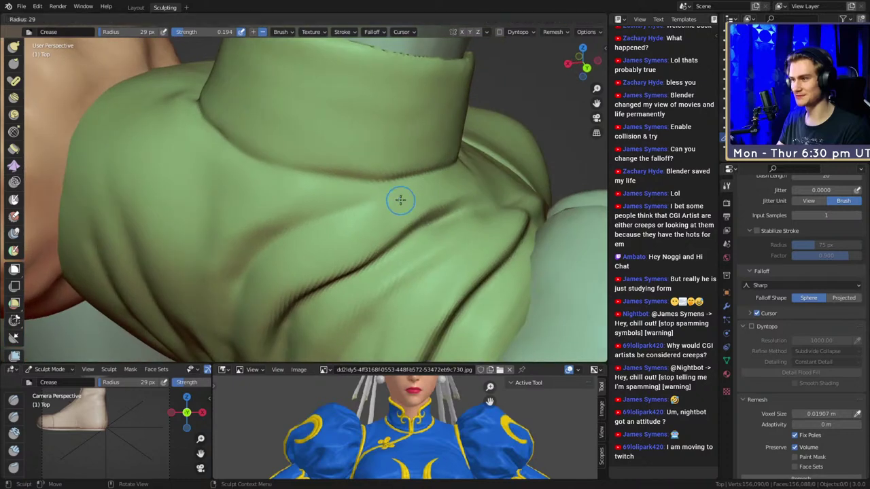
left_click(400, 200)
left_click_drag(414, 178, 348, 136, "ctrl+alt")
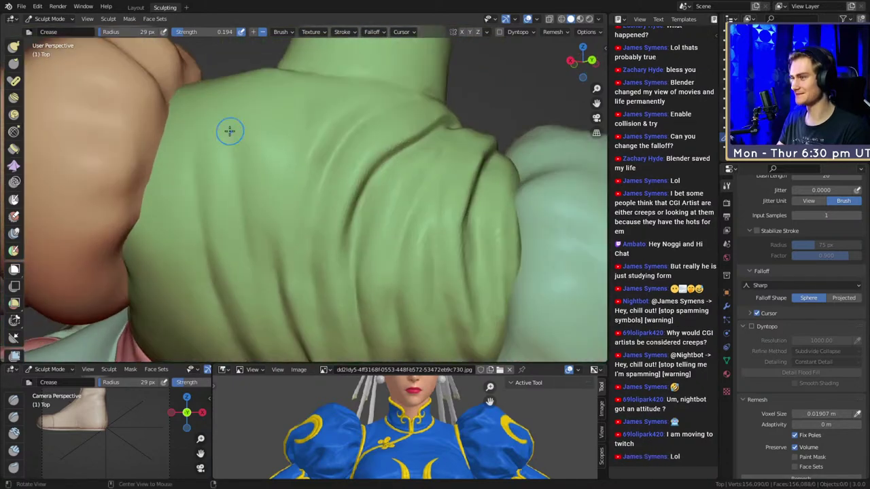
Crease a soft vertical fold on the back between the sleeve and the diagonal folds, using 46 and 58 px radii.
middle_click_drag(229, 131, 345, 185)
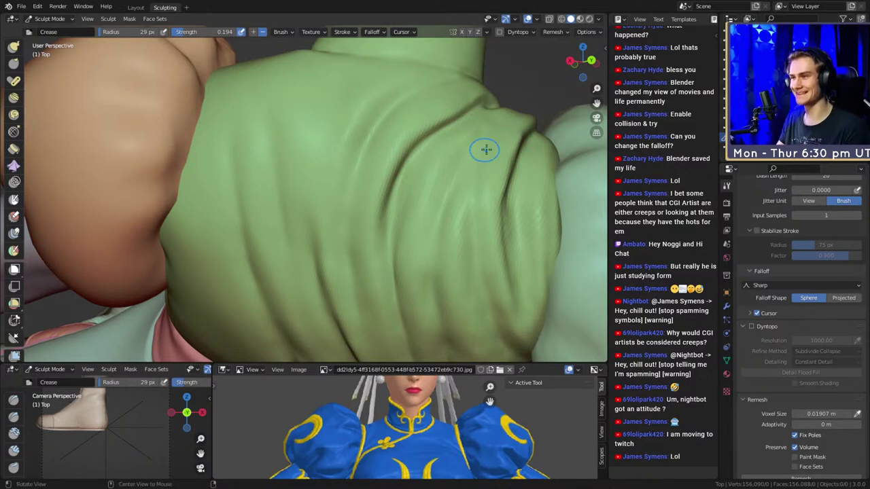
mouse_move(485, 148)
middle_mouse_down()
mouse_move(381, 102)
mouse_move(218, 51)
mouse_move(313, 149)
middle_mouse_up()
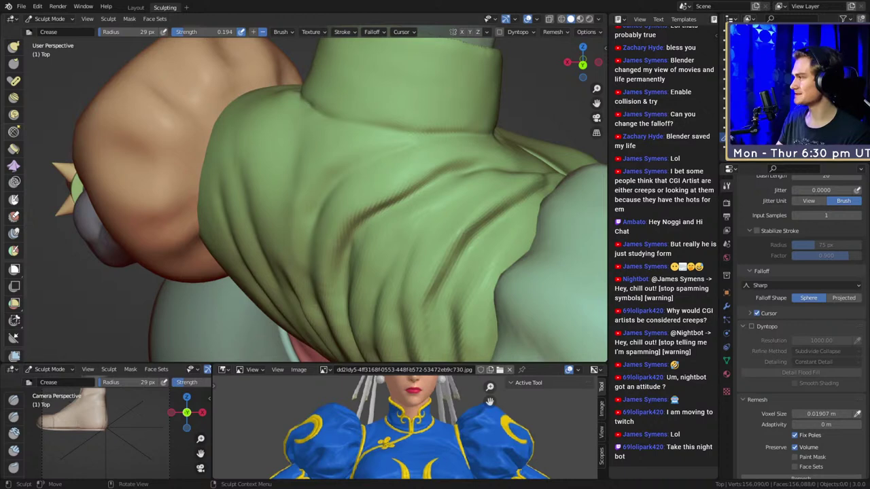
mouse_move(369, 179)
middle_mouse_down()
mouse_move(364, 210)
mouse_move(356, 190)
mouse_move(361, 155)
mouse_move(320, 208)
middle_mouse_up()
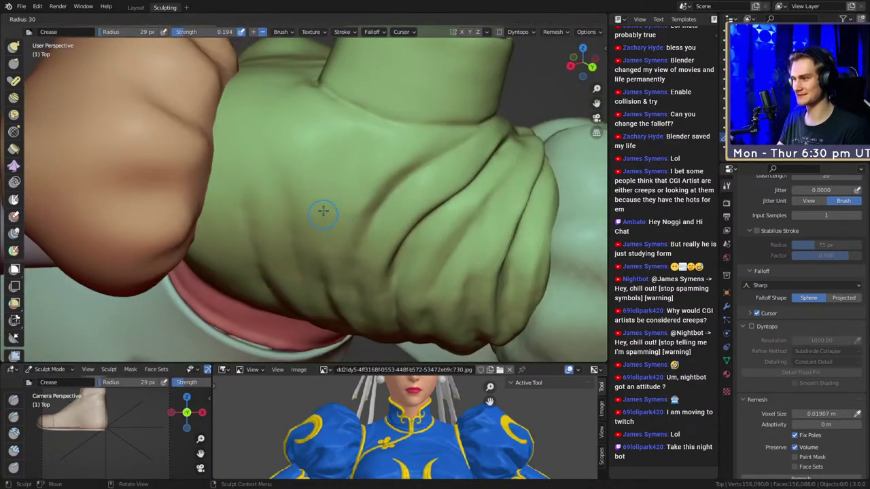
middle_click_drag(306, 159, 315, 214)
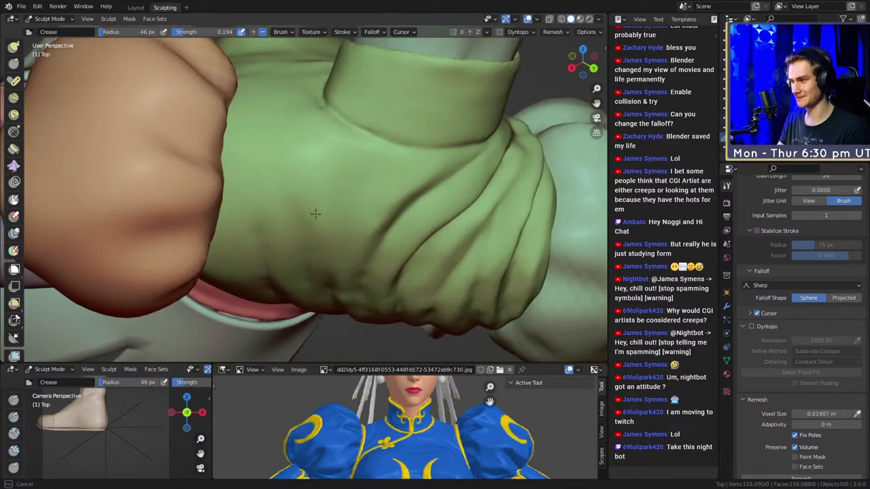
left_click_drag(318, 268, 318, 268)
left_click_drag(330, 199, 324, 267)
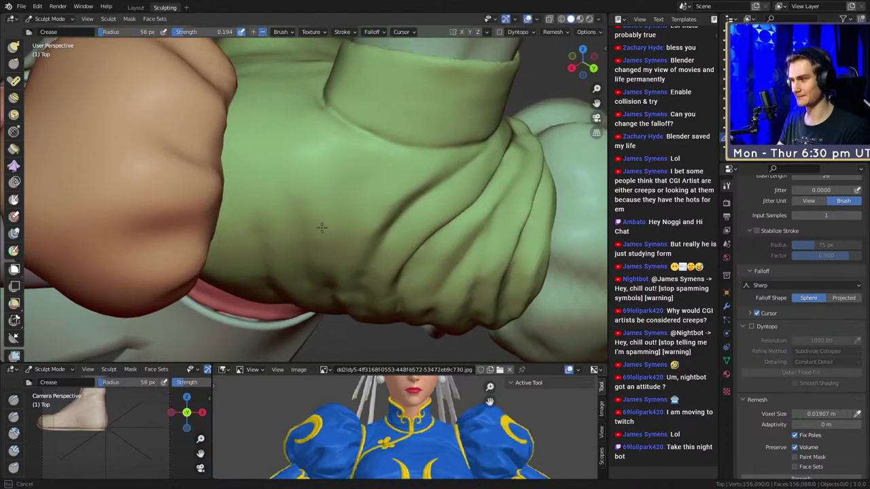
middle_click_drag(320, 225, 310, 220)
Crease short folds below the collar near the shoulder with a 55 px brush radius.
mouse_move(240, 113)
middle_mouse_down()
mouse_move(331, 207)
mouse_move(346, 210)
middle_mouse_up()
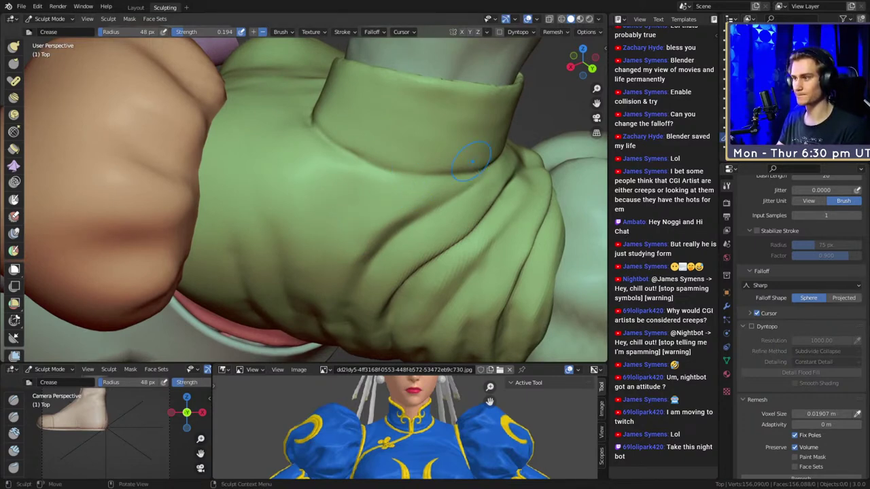
middle_click_drag(435, 149, 361, 192)
left_click_drag(320, 239, 318, 246)
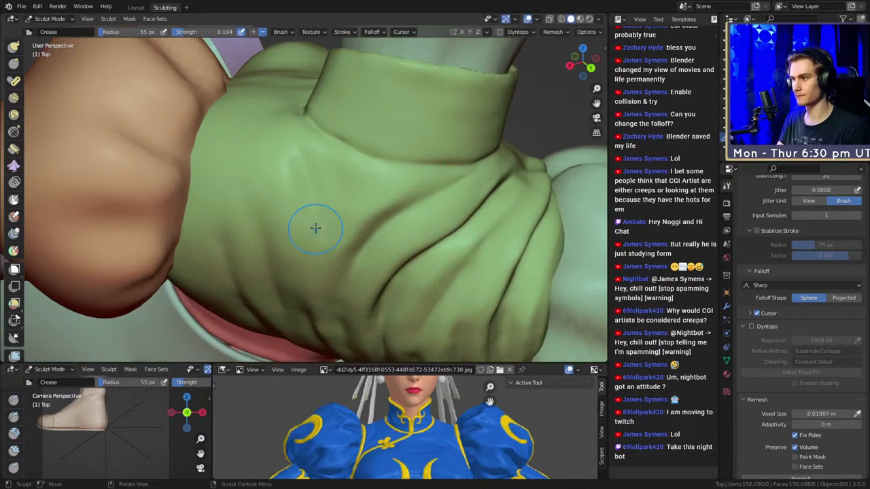
mouse_move(291, 193)
left_mouse_down()
mouse_move(288, 265)
mouse_move(271, 229)
left_mouse_up()
Deepen the short folds radiating from below the collar near the shoulder with the Crease brush at a 64 px radius.
middle_click_drag(260, 154, 267, 184)
key("f")
left_click(283, 181)
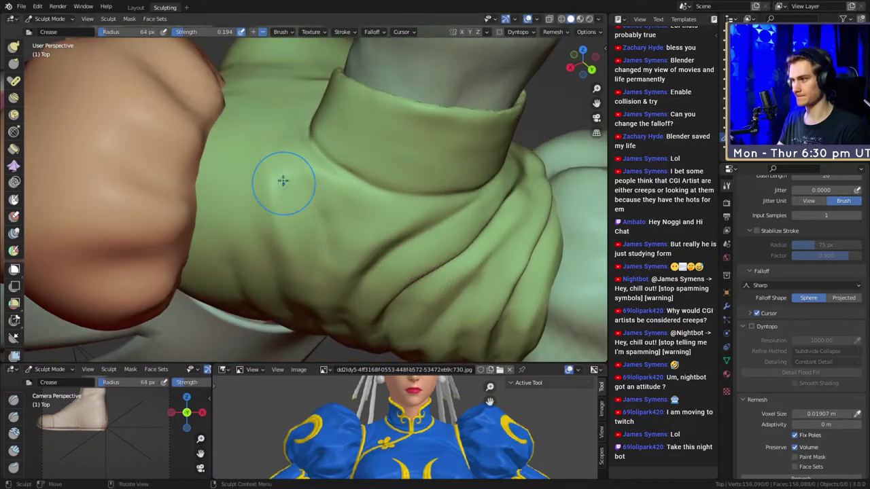
mouse_move(277, 170)
left_mouse_down()
mouse_move(268, 151)
mouse_move(275, 163)
left_mouse_up()
left_click_drag(364, 209, 295, 162)
left_click_drag(337, 214, 288, 155)
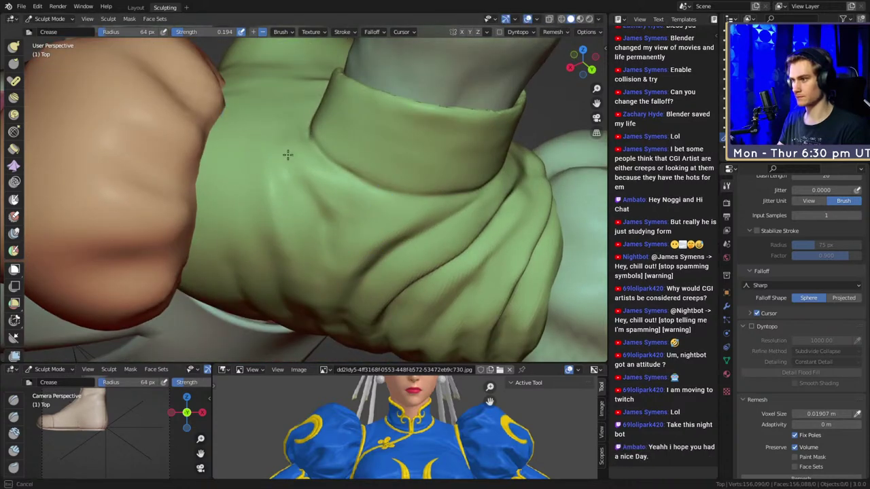
Extend the short shoulder folds down the back with the Crease brush at a 57 px radius.
key("f")
left_click(316, 233)
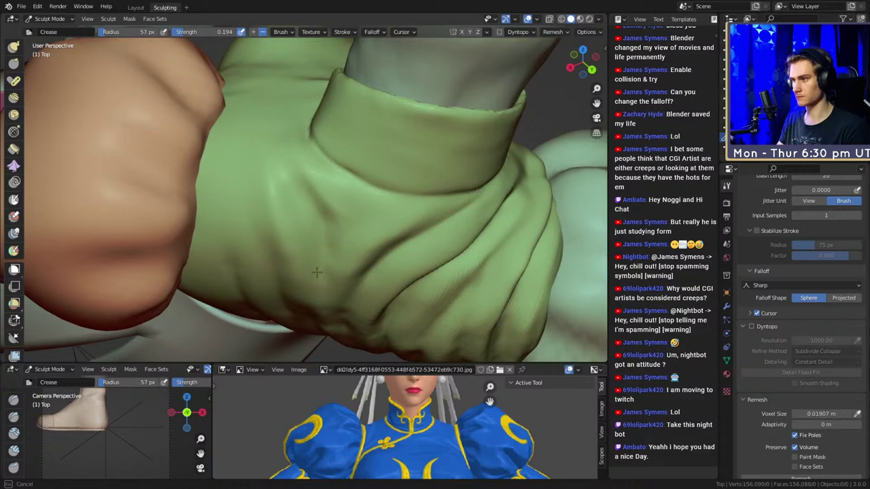
mouse_move(361, 200)
middle_mouse_down()
mouse_move(396, 194)
mouse_move(295, 206)
middle_mouse_up()
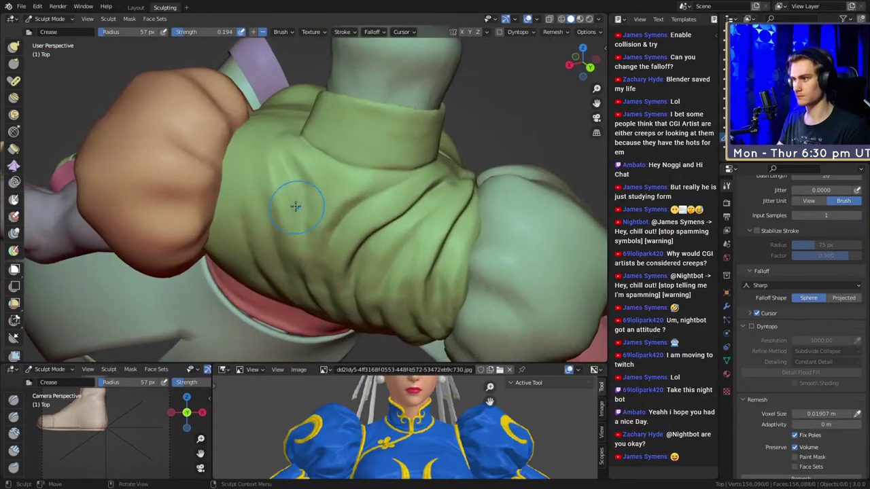
left_click_drag(295, 206, 306, 178)
Sharpen the short fold between the collar and the sleeve with the Crease brush at a 37 px radius.
key("f")
left_click(336, 192)
scroll(340, 200, "down", 4)
mouse_move(339, 199)
middle_mouse_down()
mouse_move(400, 179)
mouse_move(340, 241)
middle_mouse_up()
scroll(400, 178, "up", 4)
scroll(339, 240, "up", 2)
left_click_drag(299, 139, 309, 171)
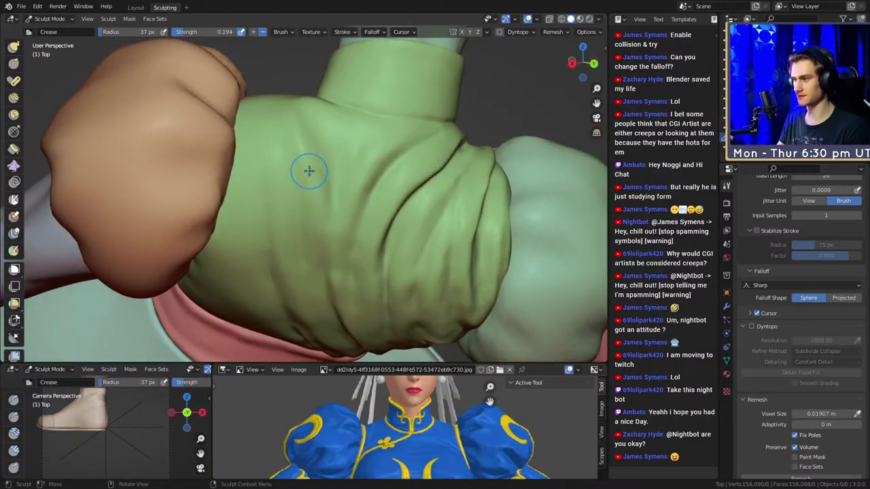
Crease the cloth on top of the shoulder beside the collar at 44 and 63 px brush radii.
middle_click_drag(316, 207, 299, 190)
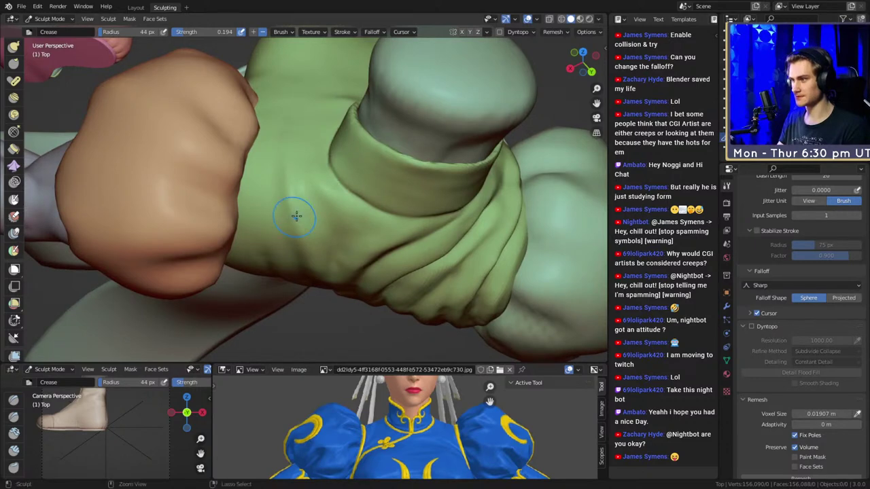
key("f")
left_click(279, 170)
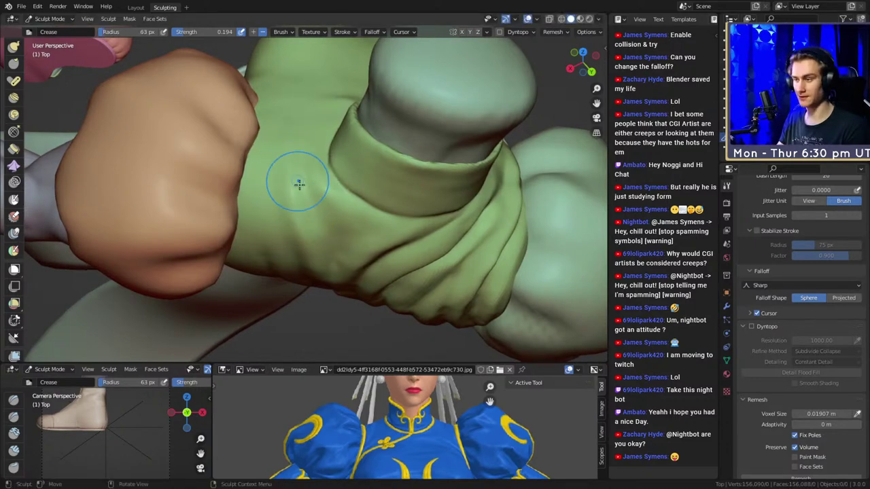
mouse_move(301, 184)
middle_mouse_down()
mouse_move(316, 210)
mouse_move(165, 57)
middle_mouse_up()
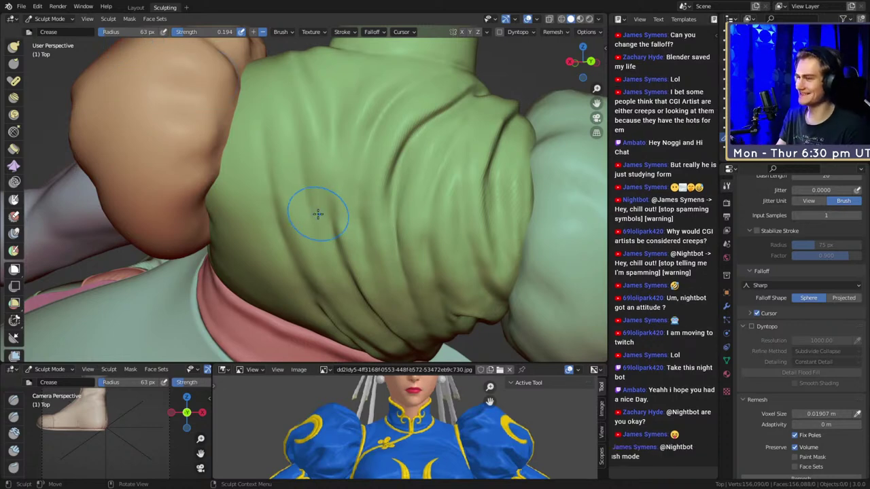
Deepen the slanted fold low on the back above the pink sash with the Crease brush at a 41 px radius.
mouse_move(343, 179)
middle_mouse_down()
mouse_move(334, 209)
mouse_move(342, 231)
mouse_move(360, 157)
mouse_move(367, 192)
mouse_move(343, 203)
middle_mouse_up()
scroll(343, 204, "up", 3)
mouse_move(343, 204)
middle_mouse_down("shift")
mouse_move(336, 233)
mouse_move(340, 120)
mouse_move(388, 202)
mouse_move(390, 229)
mouse_move(368, 179)
mouse_move(344, 219)
mouse_move(341, 198)
mouse_move(330, 227)
mouse_move(369, 249)
mouse_move(332, 197)
mouse_move(355, 233)
middle_mouse_up("shift")
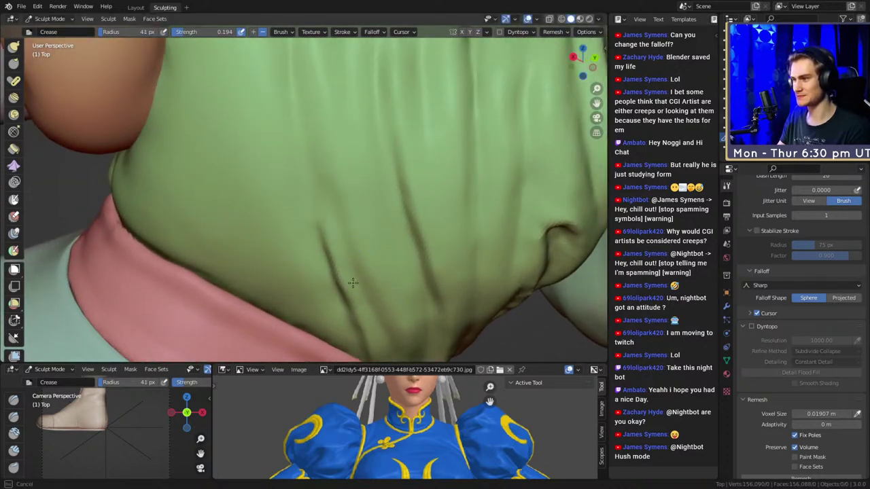
mouse_move(352, 282)
middle_mouse_down()
mouse_move(344, 218)
mouse_move(354, 229)
mouse_move(313, 178)
mouse_move(330, 203)
middle_mouse_up()
Sharpen and extend the slanted lower-back folds above the pink sash, using 31 and 41 px Crease brush radii.
key("bracketleft")
key("bracketleft")
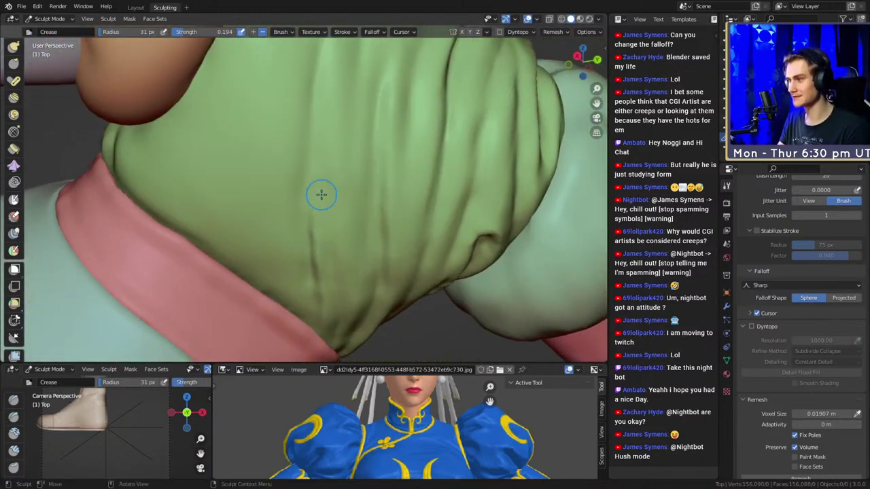
mouse_move(322, 211)
middle_mouse_down()
mouse_move(302, 255)
mouse_move(318, 224)
middle_mouse_up()
key("f")
left_click(290, 214)
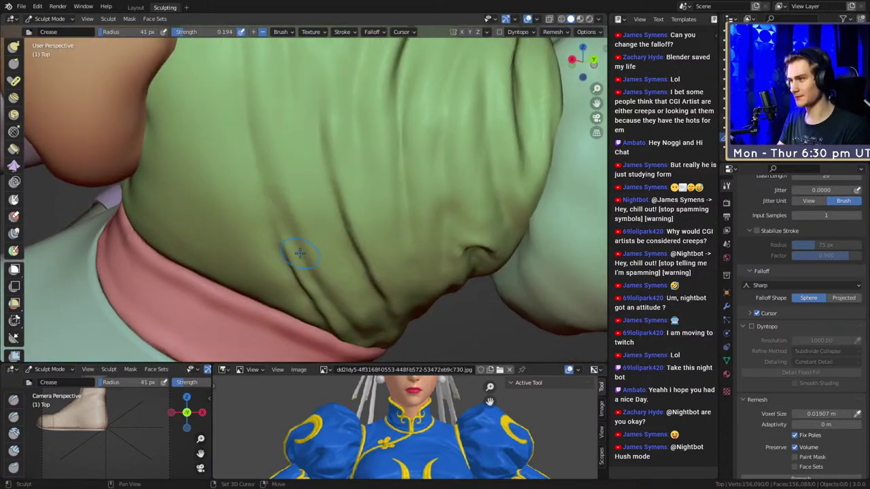
middle_click_drag(325, 264, 305, 245, "shift")
key("f")
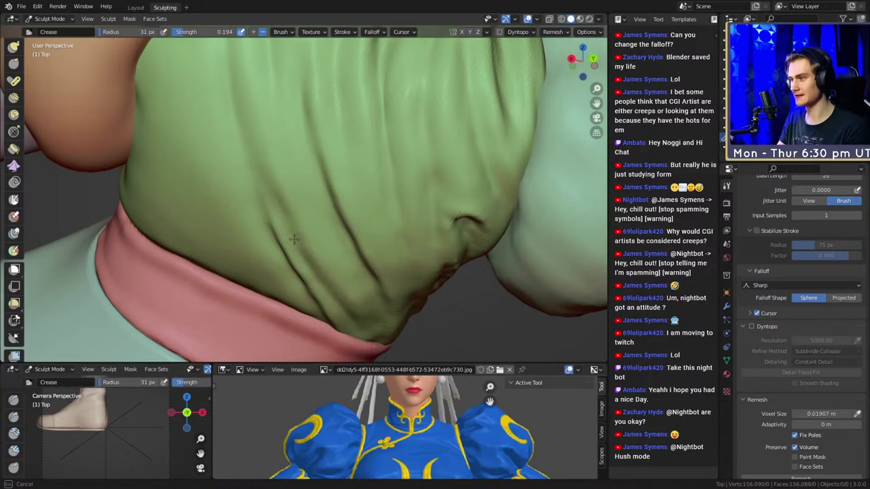
left_click(300, 244)
mouse_move(279, 88)
middle_mouse_down()
mouse_move(309, 139)
mouse_move(311, 208)
mouse_move(315, 165)
mouse_move(320, 216)
mouse_move(303, 198)
mouse_move(306, 240)
middle_mouse_up()
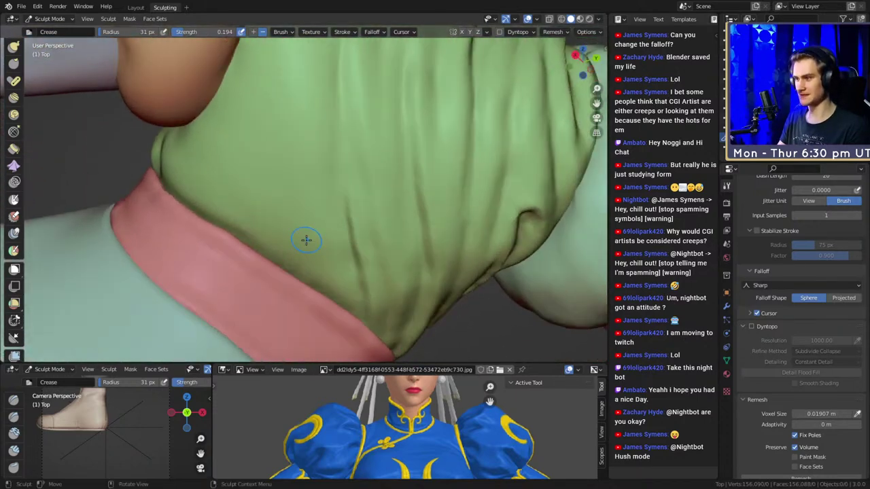
Crease the side of the top below the sleeve lightly, enlarging the brush radius to 56 px.
mouse_move(321, 277)
left_mouse_down("alt")
mouse_move(301, 208)
mouse_move(347, 217)
mouse_move(335, 229)
mouse_move(343, 243)
left_mouse_up("alt")
key("f")
left_click(336, 238)
left_click_drag(291, 172, 304, 169)
mouse_move(304, 171)
left_mouse_down("alt")
mouse_move(351, 258)
mouse_move(322, 247)
mouse_move(314, 205)
left_mouse_up("alt")
key("f")
left_click(360, 287)
middle_click_drag(314, 205, 296, 234)
left_click_drag(296, 233, 264, 235, "alt")
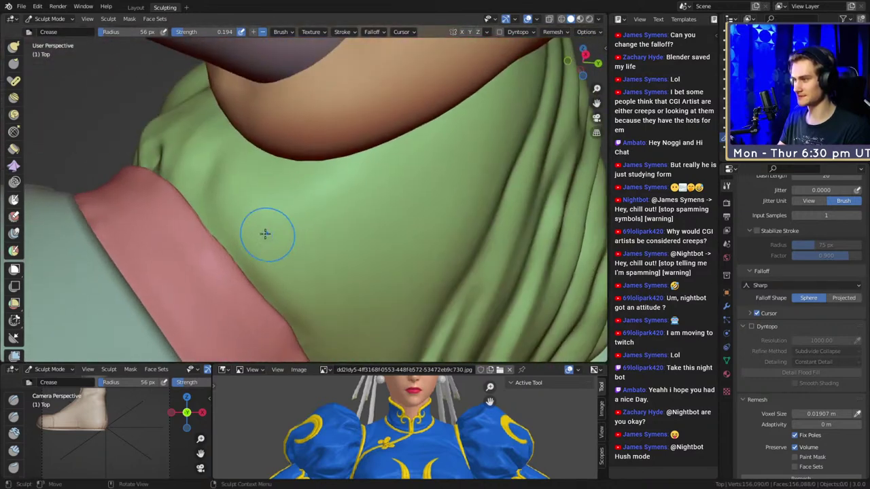
Work shallow creases into the cloth between the sleeve and the pink sash at 72, 78 and 54 px brush radii.
left_click_drag(199, 198, 242, 206, "alt")
key("f")
left_click(250, 206)
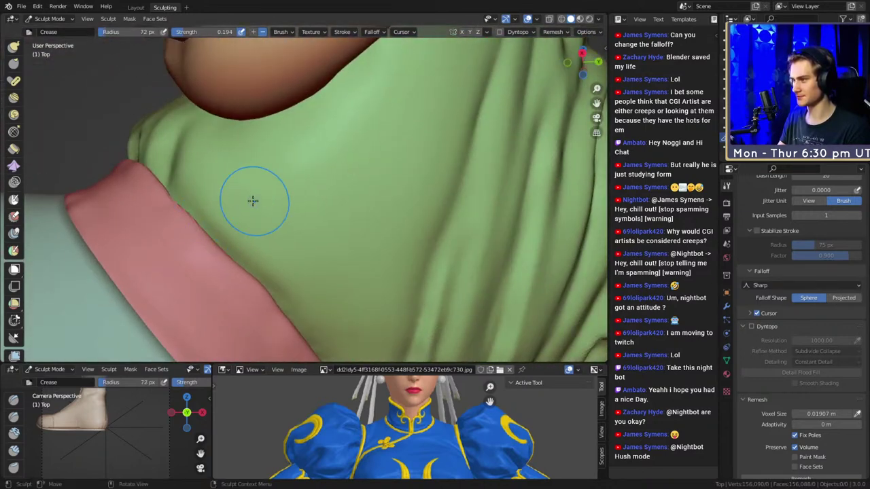
key("bracketleft")
key("bracketleft")
mouse_move(410, 63)
middle_mouse_down()
mouse_move(310, 217)
mouse_move(253, 270)
middle_mouse_up()
key("f")
left_click(278, 218)
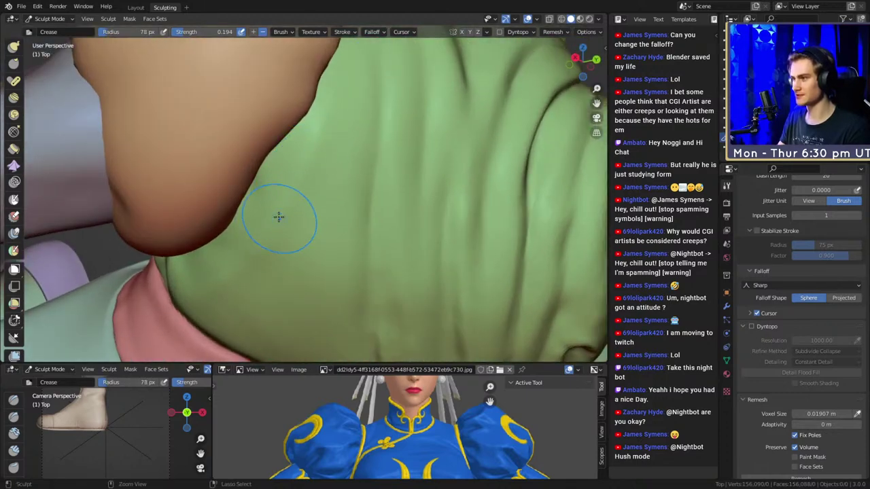
key("f")
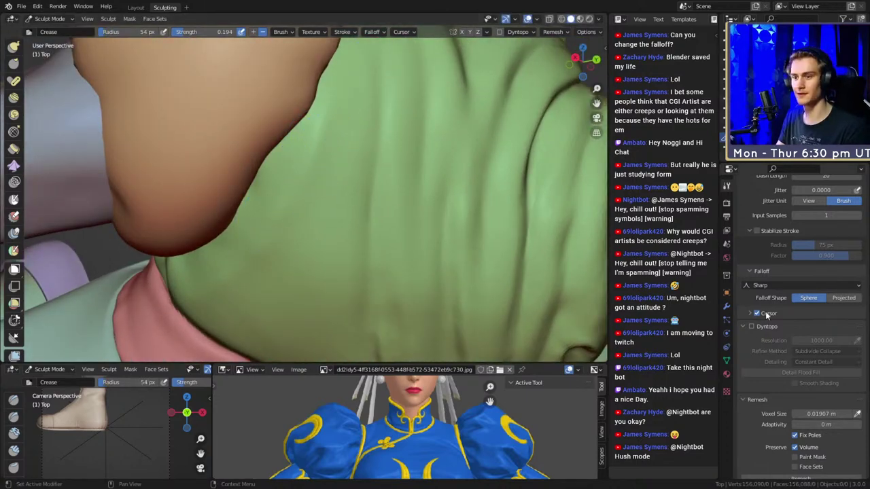
Try the Smooth falloff on the Crease brush at a 69 px radius, then restore the Sharp falloff.
left_click(767, 286)
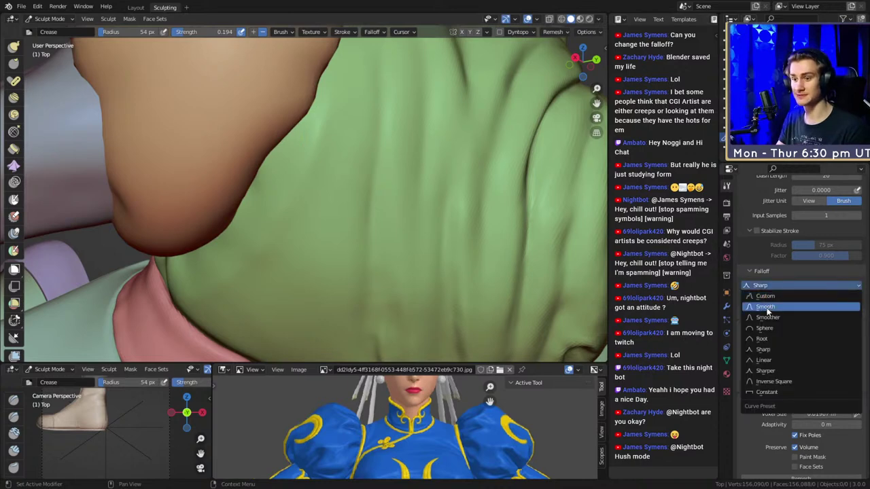
left_click(766, 308)
middle_click_drag(494, 217, 306, 159)
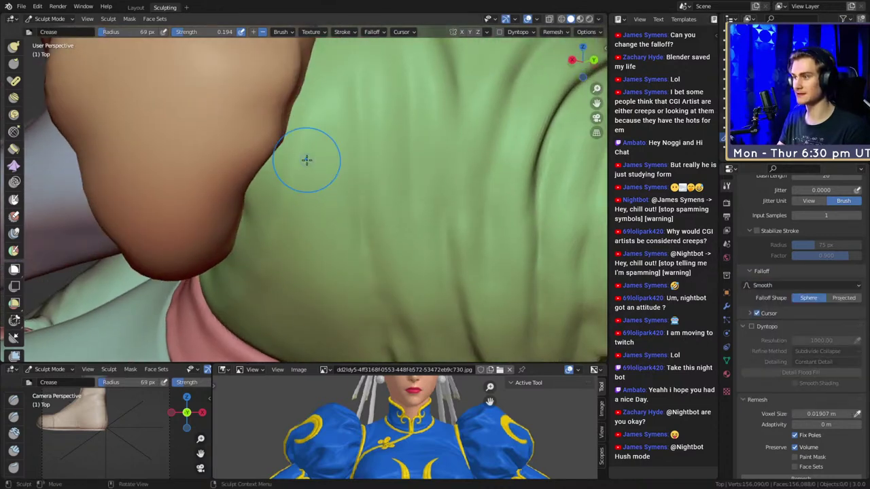
left_click(771, 285)
left_click(775, 349)
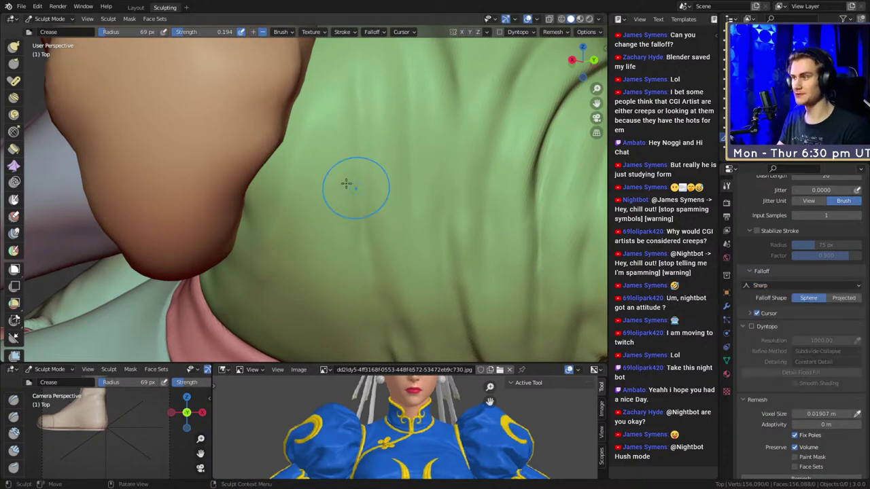
Crease a broad fold under the sleeve running down to the pink sash, using an 85 px brush radius.
mouse_move(346, 183)
middle_mouse_down()
mouse_move(340, 195)
mouse_move(355, 159)
mouse_move(361, 192)
mouse_move(332, 202)
mouse_move(372, 183)
middle_mouse_up()
key("f")
left_click(324, 222)
left_click_drag(310, 223, 238, 242)
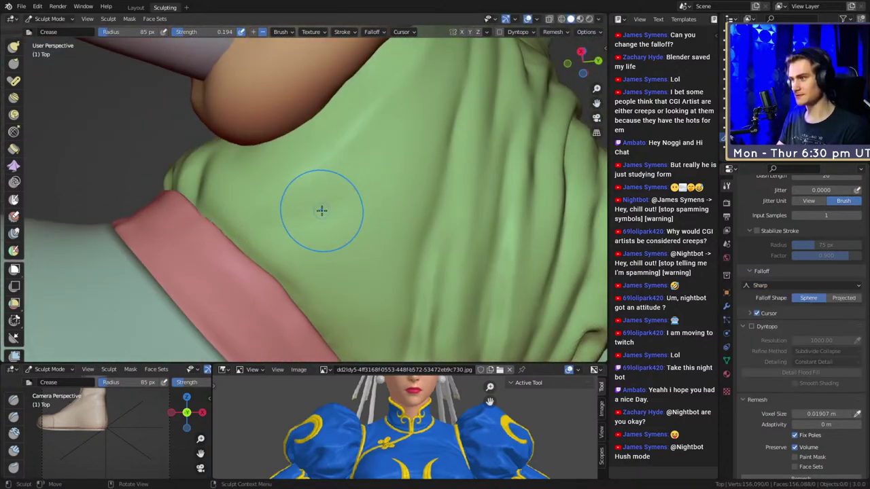
left_click_drag(342, 207, 256, 240)
mouse_move(408, 124)
left_mouse_down()
mouse_move(324, 200)
mouse_move(225, 246)
left_mouse_up()
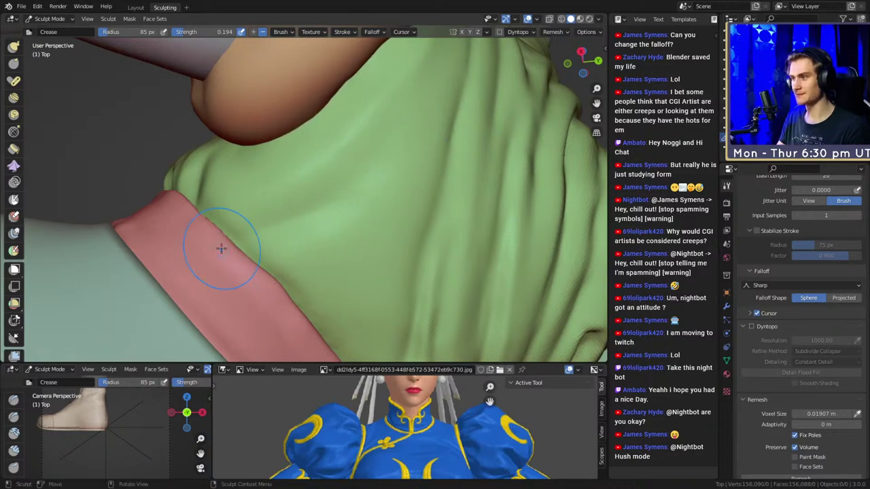
Shape the fold between the sash and the sleeve with inverted Crease strokes at 88 and 71 px brush radii.
mouse_move(396, 175)
middle_mouse_down()
mouse_move(365, 197)
mouse_move(371, 205)
mouse_move(261, 203)
middle_mouse_up()
key("f")
left_click(308, 202)
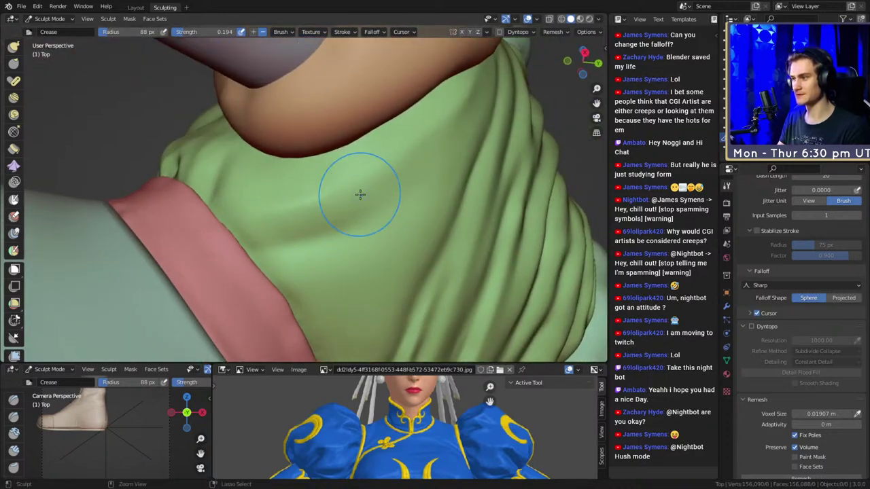
mouse_move(360, 195)
left_mouse_down("ctrl")
mouse_move(400, 172)
mouse_move(441, 112)
left_mouse_up("ctrl")
middle_click_drag(441, 113, 451, 117)
key("f")
left_click(408, 136)
left_click_drag(407, 137, 449, 98, "ctrl")
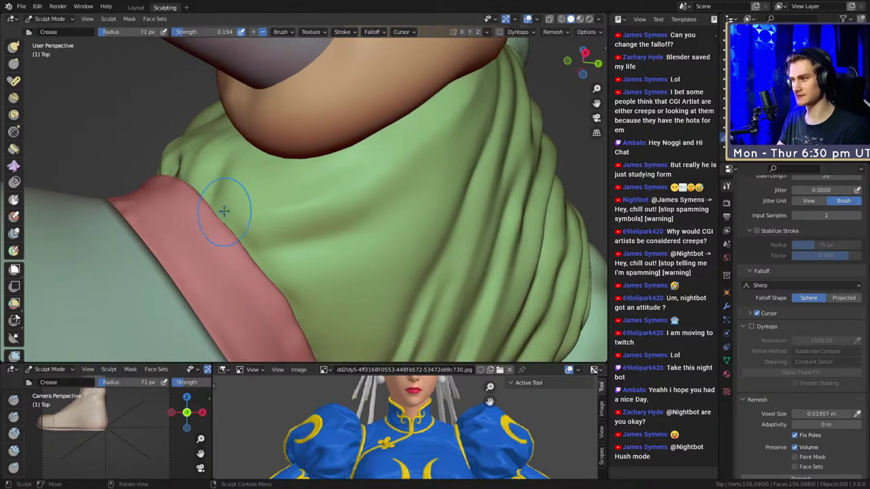
mouse_move(224, 211)
middle_mouse_down()
mouse_move(333, 181)
mouse_move(347, 189)
mouse_move(293, 209)
middle_mouse_up()
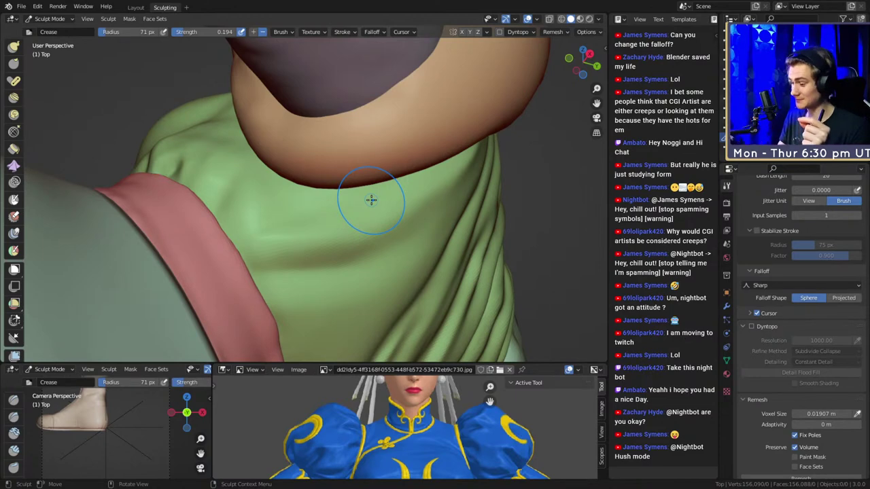
Crease small folds into the side of the top above the pink sash at 63 and 50 px brush radii.
mouse_move(364, 153)
middle_mouse_down()
mouse_move(287, 220)
mouse_move(333, 247)
mouse_move(349, 229)
middle_mouse_up()
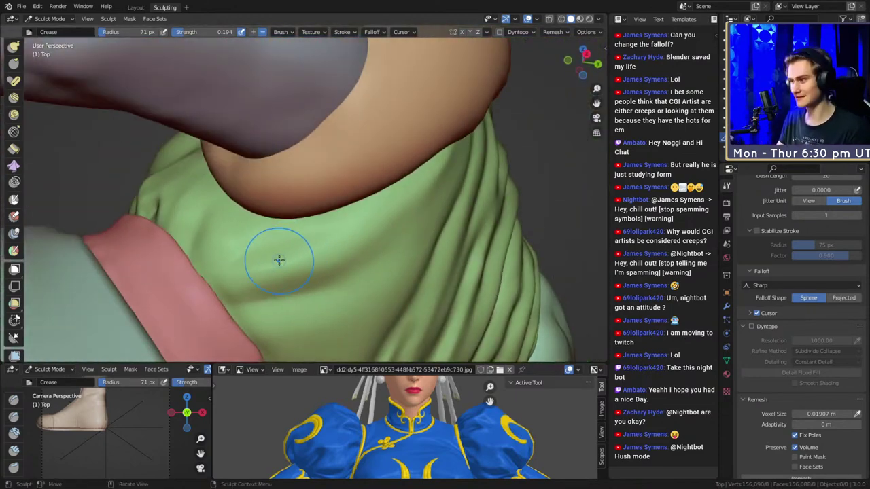
key("bracketleft")
left_click_drag(226, 293, 254, 274)
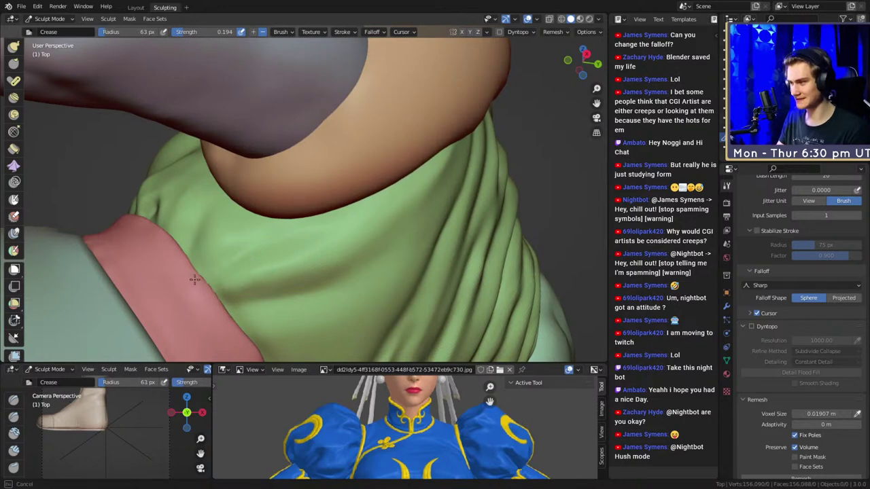
mouse_move(195, 280)
middle_mouse_down()
mouse_move(283, 225)
mouse_move(233, 238)
mouse_move(286, 227)
mouse_move(262, 254)
mouse_move(299, 227)
mouse_move(282, 218)
middle_mouse_up()
key("bracketleft")
key("bracketleft")
mouse_move(282, 219)
left_mouse_down()
mouse_move(273, 224)
mouse_move(274, 208)
left_mouse_up()
middle_click_drag(266, 220, 310, 223)
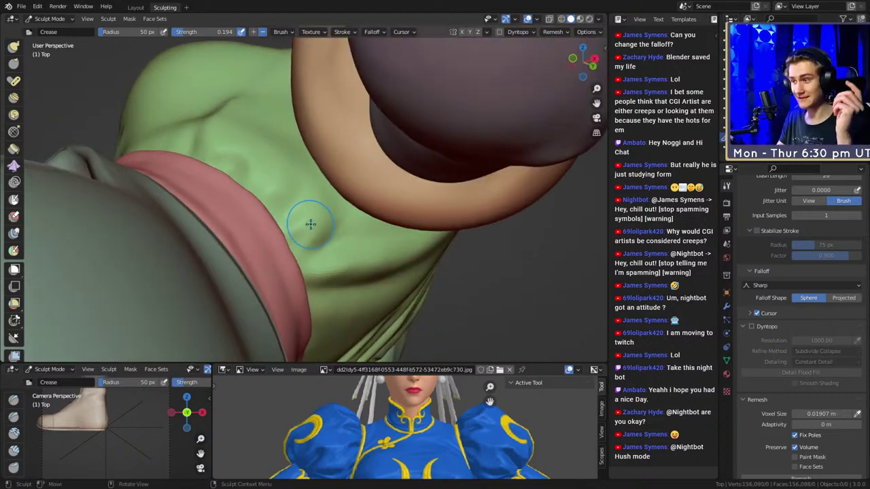
Deepen the short folds at the front of the waist between the sleeve and the sash, using a 65 px brush radius.
mouse_move(360, 252)
middle_mouse_down()
mouse_move(353, 239)
mouse_move(342, 260)
mouse_move(324, 254)
middle_mouse_up()
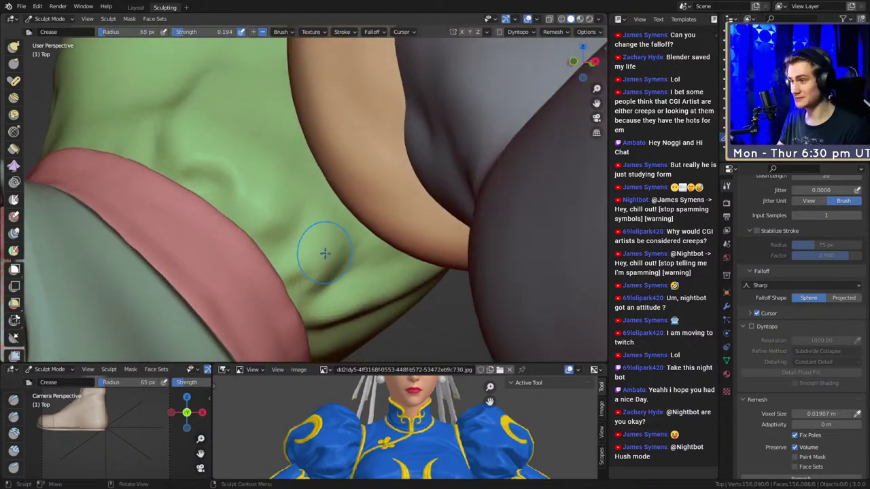
left_click_drag(324, 254, 313, 282)
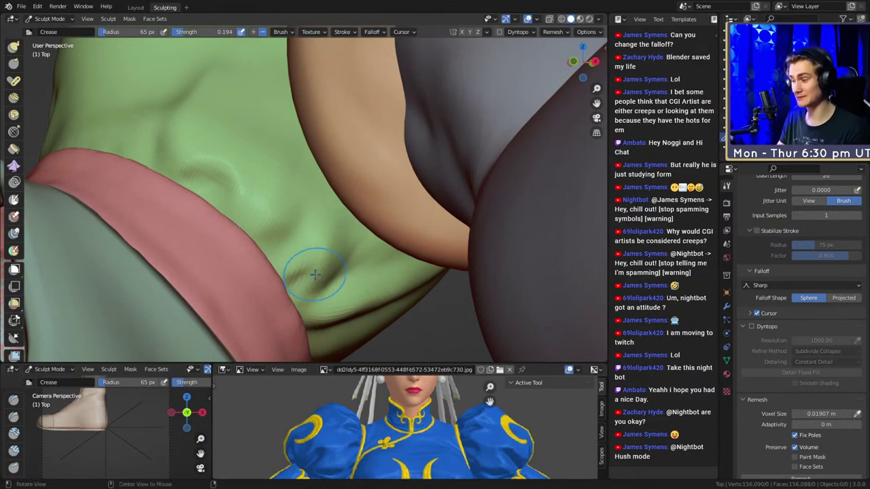
middle_click_drag(314, 273, 270, 279)
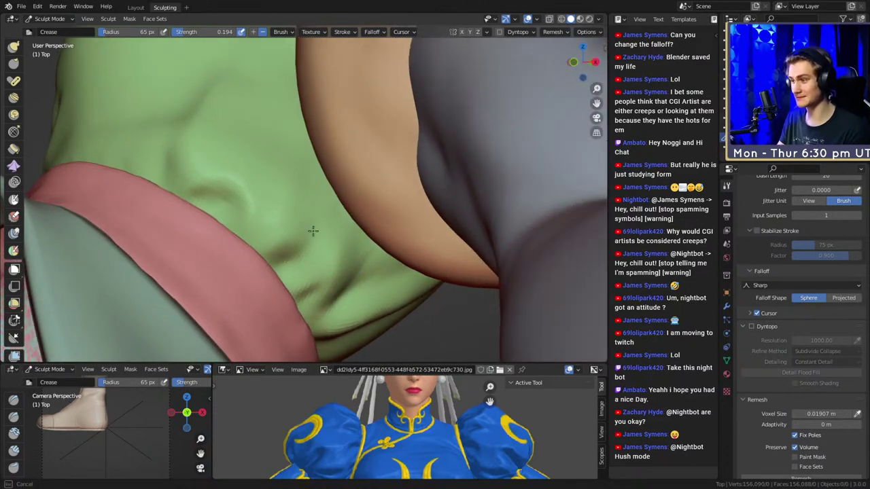
middle_click_drag(281, 284, 331, 275)
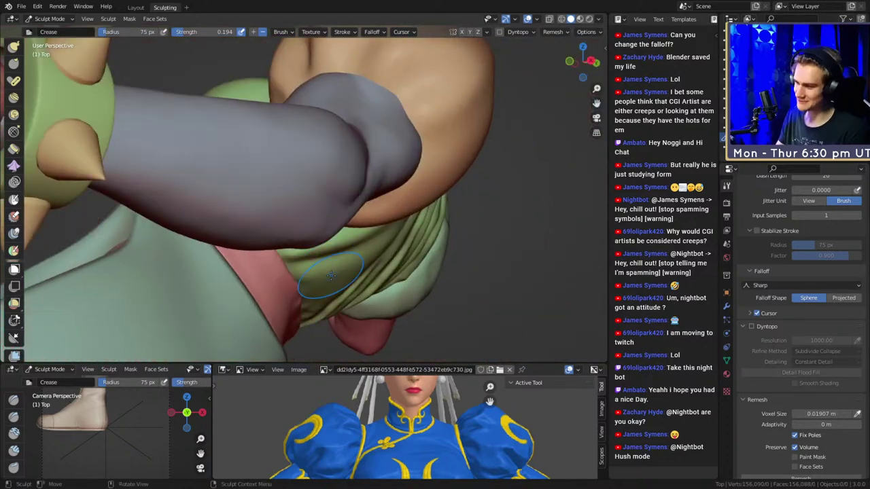
Refine the diagonal fold rising from the sash toward the sleeve, using 96 and 61 px brush radii.
mouse_move(373, 251)
middle_mouse_down()
mouse_move(309, 218)
mouse_move(336, 239)
mouse_move(324, 206)
mouse_move(305, 228)
middle_mouse_up()
key("f")
mouse_move(272, 262)
left_mouse_down("shift")
mouse_move(336, 181)
mouse_move(254, 250)
mouse_move(295, 226)
left_mouse_up("shift")
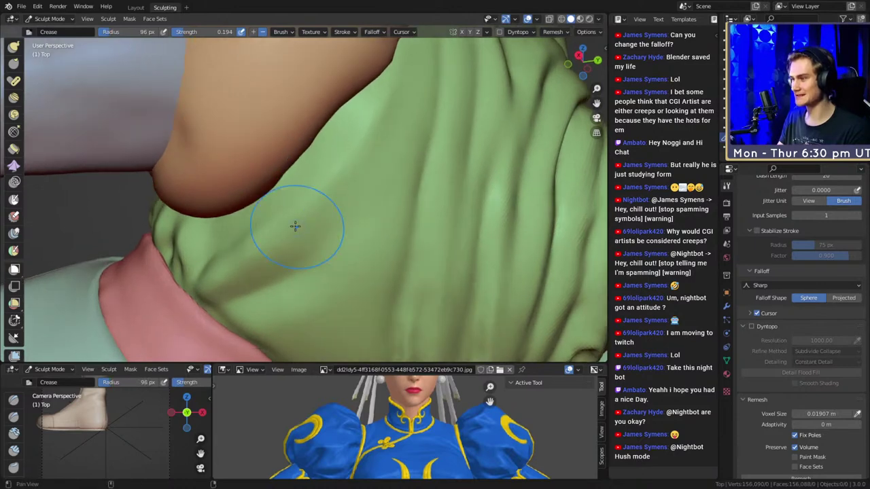
middle_click_drag(294, 226, 310, 212)
key("f")
left_click(303, 212)
left_click_drag(247, 213, 322, 188)
mouse_move(322, 188)
middle_mouse_down()
mouse_move(305, 240)
mouse_move(349, 256)
mouse_move(272, 262)
middle_mouse_up()
key("f")
left_click(336, 256)
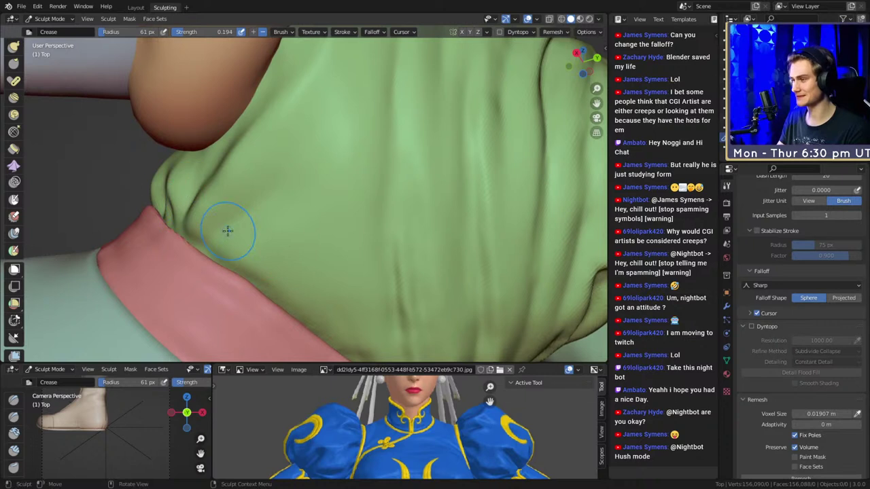
Crease the cloth along the upper edge of the sash at 67 and 87 px brush radii.
middle_click_drag(227, 231, 298, 252)
middle_click_drag(328, 299, 316, 266)
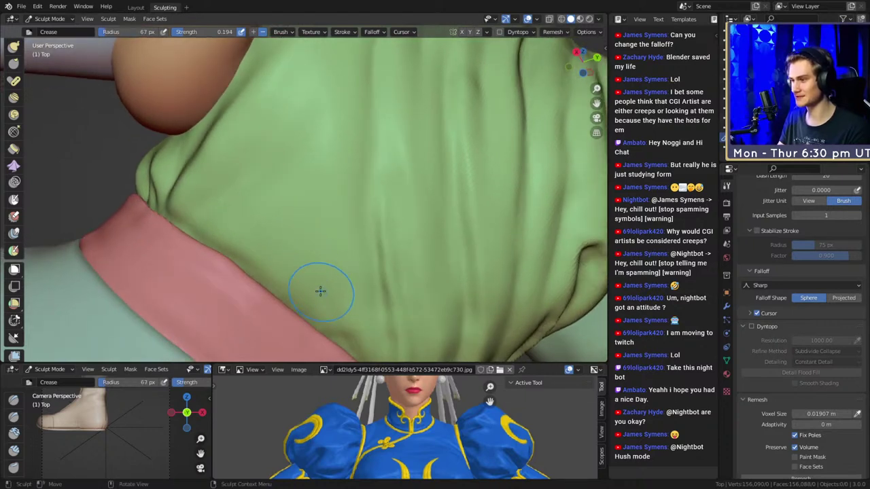
key("f")
left_click(296, 199)
key("f")
left_click(295, 231)
key("f")
left_click(306, 271)
left_click_drag(323, 343, 324, 342)
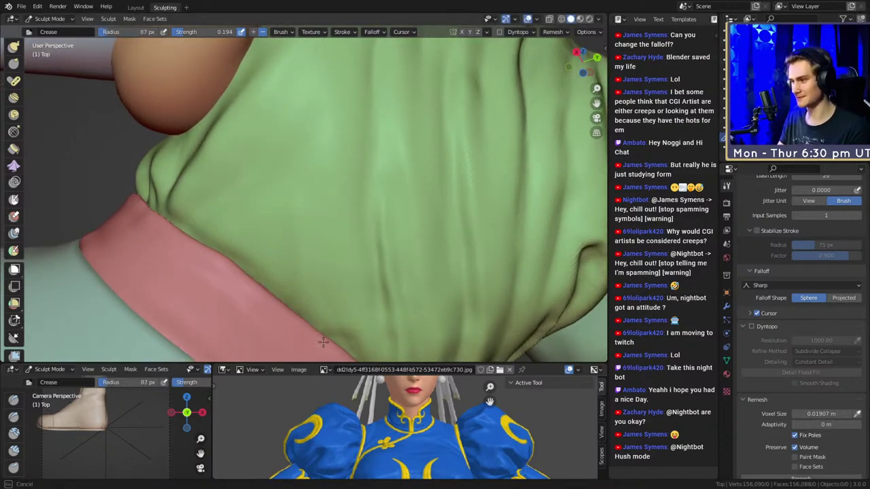
Draw soft vertical folds upward from the sash across the lower side of the top, reducing the brush radius to 63 px.
left_click_drag(301, 184, 324, 119)
key("f")
left_click(317, 183)
mouse_move(332, 329)
left_mouse_down()
mouse_move(354, 329)
mouse_move(339, 326)
left_mouse_up()
key("f")
left_click(332, 269)
left_click_drag(345, 296, 320, 212)
middle_click_drag(321, 229, 326, 248)
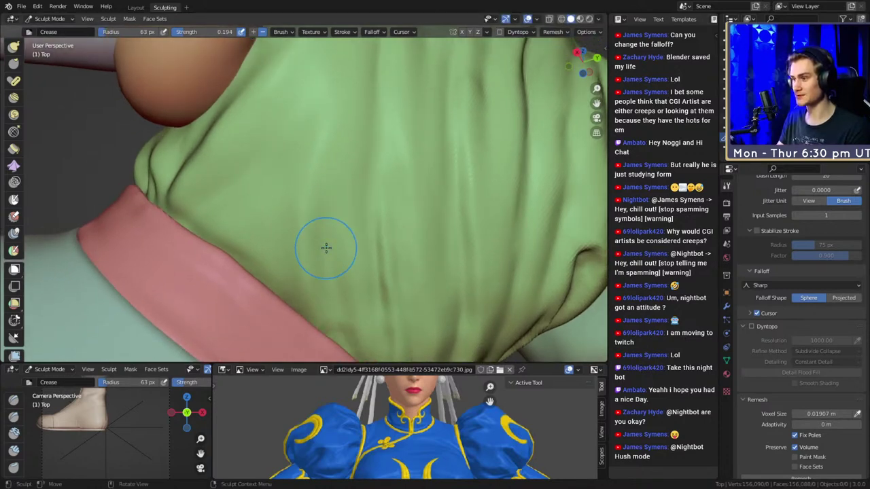
Crease short gathered folds where the top meets the sash, using a 70 px brush radius.
left_click(340, 340)
middle_click_drag(341, 340, 312, 273)
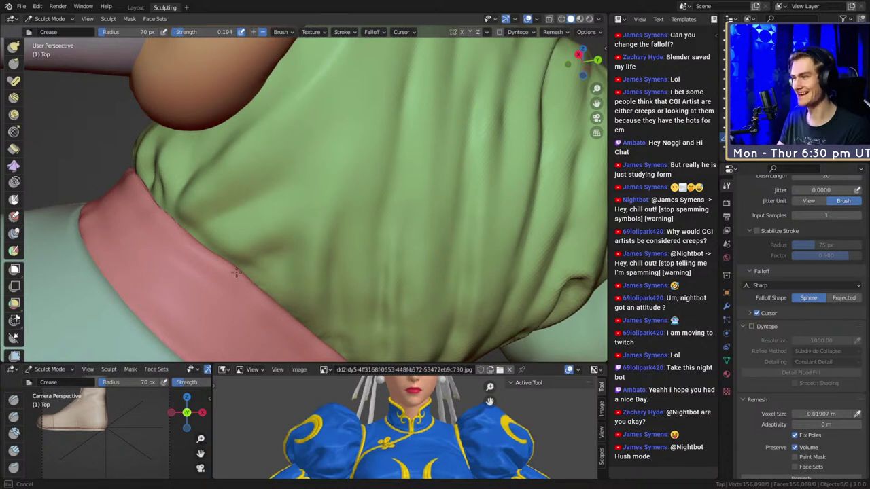
mouse_move(235, 272)
middle_mouse_down()
mouse_move(283, 227)
mouse_move(282, 257)
middle_mouse_up()
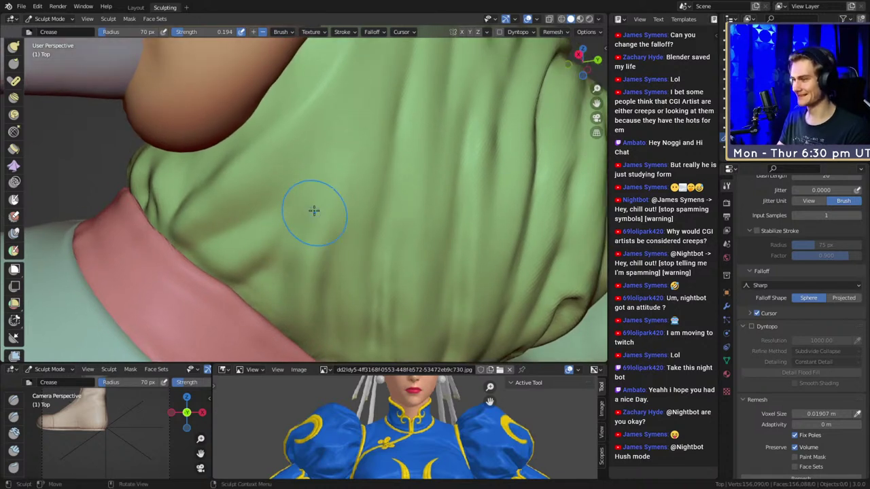
mouse_move(275, 194)
middle_mouse_down()
mouse_move(334, 254)
mouse_move(329, 227)
mouse_move(309, 219)
middle_mouse_up()
Crease narrow vertical folds down the side of the back between the sleeve and the sash, using a 49 px brush radius.
key("f")
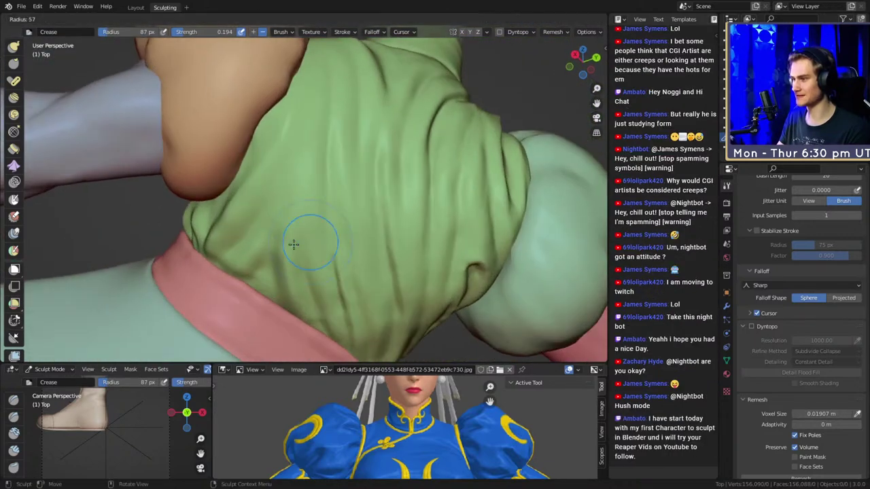
left_click(288, 242)
left_click_drag(314, 178, 306, 139)
middle_click_drag(306, 139, 309, 251)
left_click_drag(307, 272, 305, 296)
left_click(305, 274)
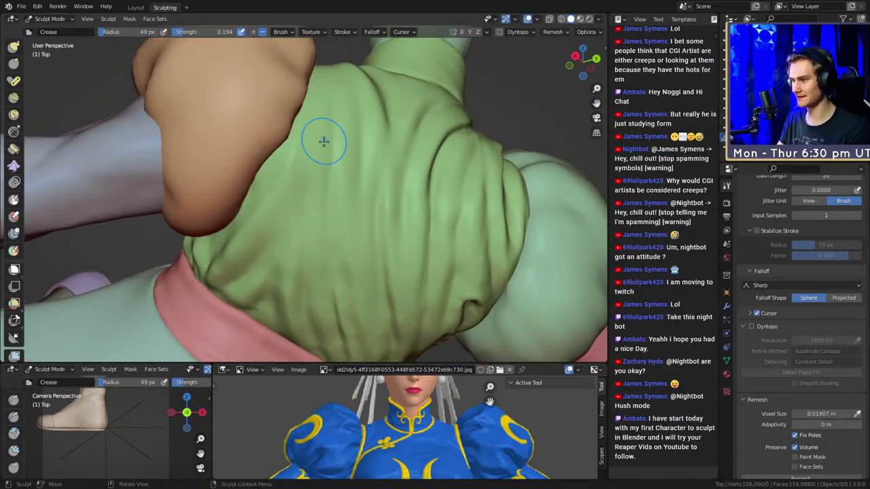
Extend the vertical folds across the upper back beside the sleeve at 43 and 47 px brush radii.
middle_click_drag(320, 145, 301, 238)
middle_click_drag(306, 155, 321, 247)
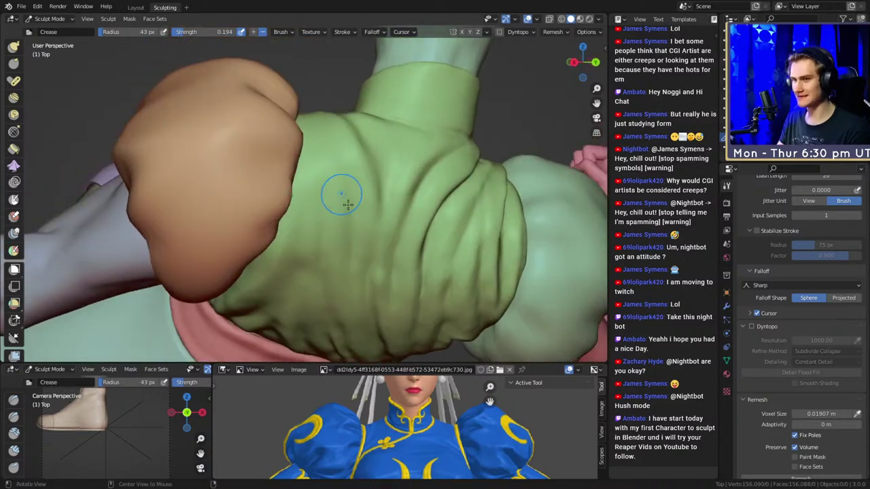
middle_click_drag(345, 197, 328, 213)
middle_click_drag(320, 253, 311, 229, "ctrl")
key("bracketright")
middle_click_drag(301, 303, 315, 231)
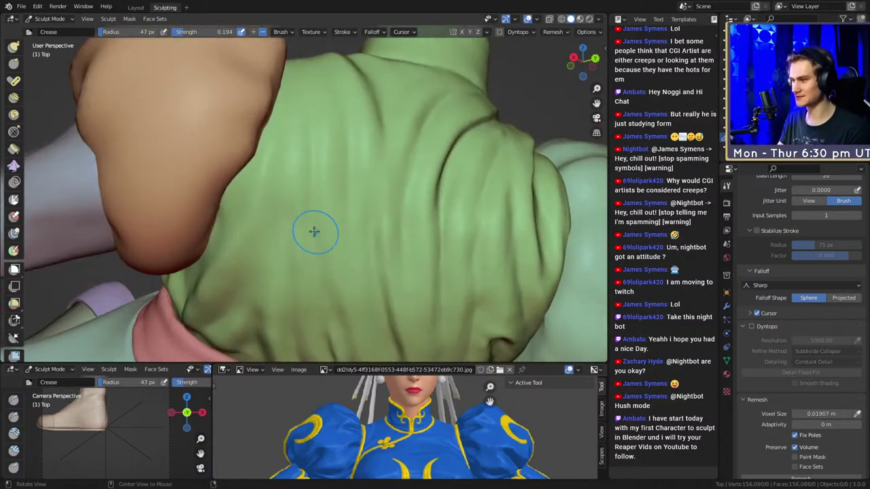
Sharpen the folds on the lower back just above the sash at 59 and 33 px brush radii.
middle_click_drag(302, 337, 291, 242)
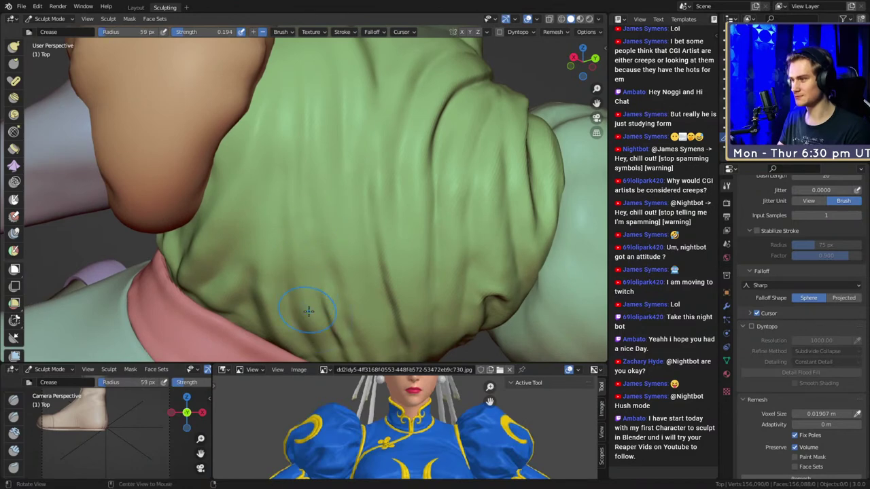
middle_click_drag(308, 311, 305, 250)
middle_click_drag(327, 303, 317, 267)
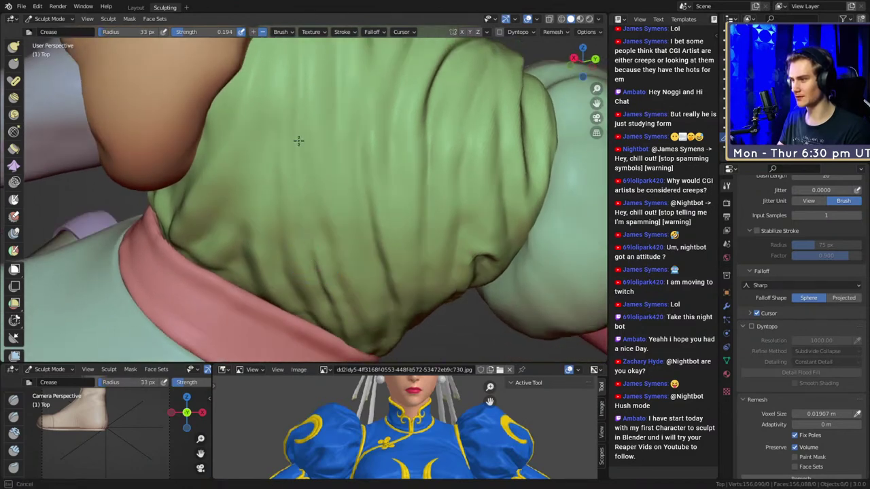
mouse_move(298, 140)
middle_mouse_down()
mouse_move(308, 225)
mouse_move(281, 258)
mouse_move(309, 254)
middle_mouse_up()
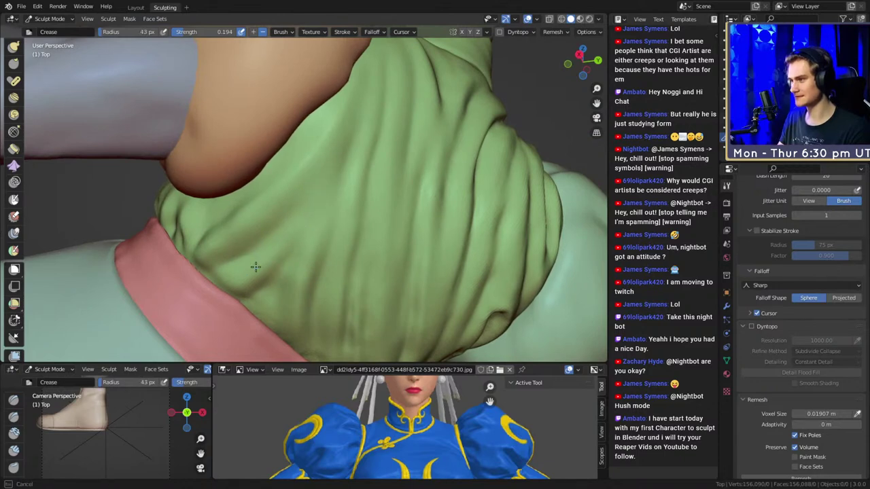
Crease diagonal folds from the waist up past the sleeve's lower edge at 59 and 41 px brush radii.
middle_click_drag(336, 184, 320, 214)
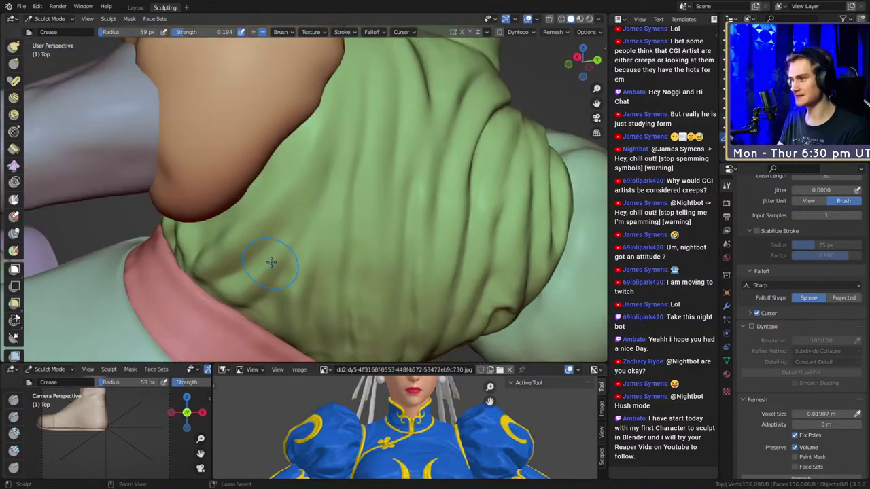
middle_click_drag(271, 262, 308, 224)
left_click_drag(331, 200, 345, 145)
middle_click_drag(345, 146, 329, 197)
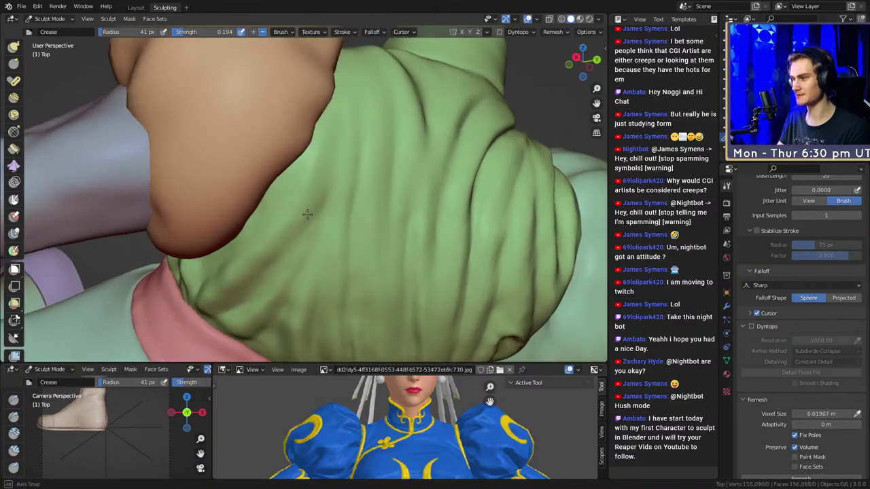
left_click_drag(329, 197, 366, 117)
Rework the cloth on the back beside the sleeve, using 101 and 46 px brush radii.
mouse_move(367, 117)
middle_mouse_down("ctrl")
mouse_move(355, 251)
mouse_move(302, 264)
mouse_move(377, 186)
mouse_move(377, 233)
mouse_move(356, 249)
mouse_move(333, 237)
mouse_move(415, 267)
mouse_move(361, 225)
middle_mouse_up("ctrl")
scroll(384, 250, "up", 6)
middle_click_drag(362, 225, 320, 225, "shift")
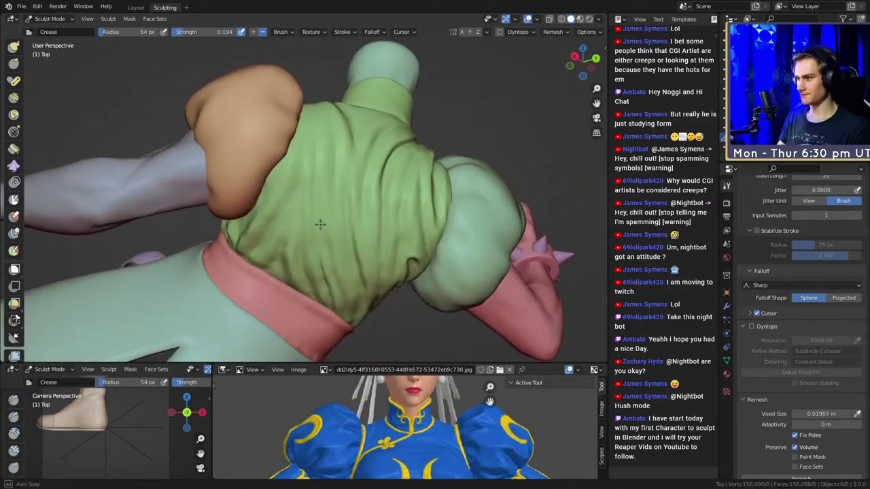
key("f")
left_click(296, 170)
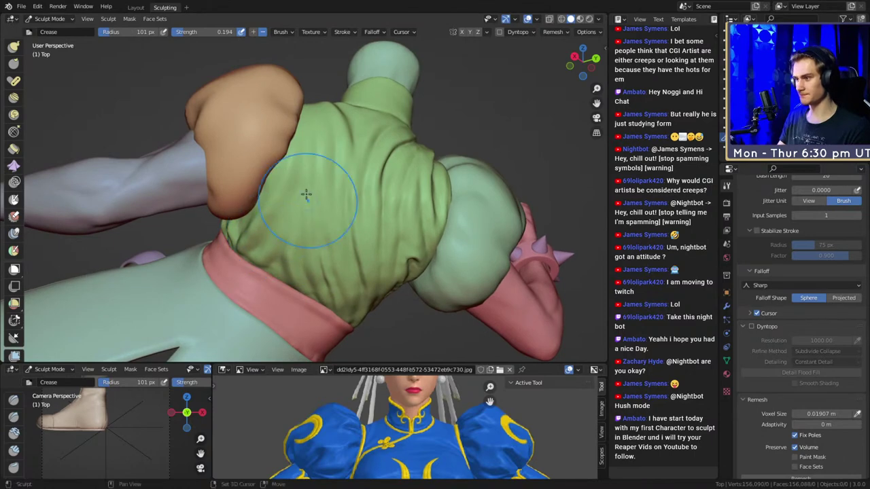
mouse_move(338, 226)
left_mouse_down("alt")
mouse_move(308, 219)
mouse_move(319, 205)
mouse_move(312, 162)
left_mouse_up("alt")
key("f")
left_click(257, 219)
middle_click_drag(322, 202, 326, 227)
key("f")
left_click(310, 190)
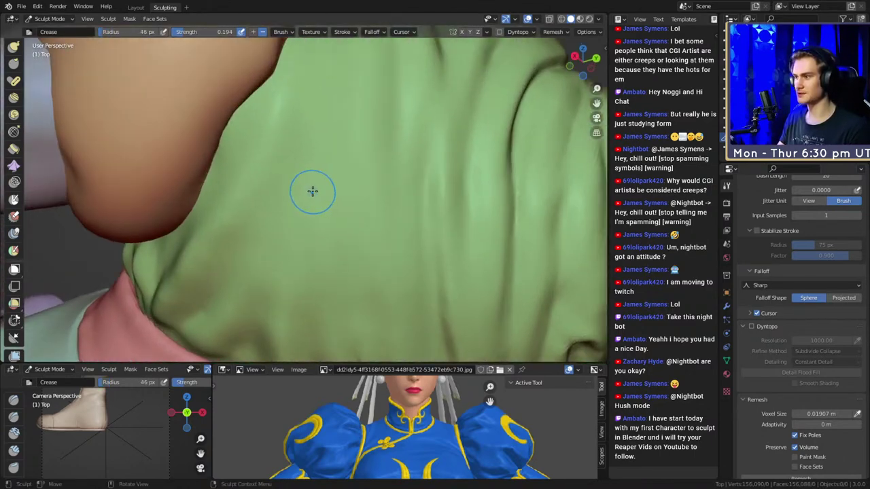
Crease shallow folds into the back cloth beside the sleeve at 38 and 46 px brush radii.
scroll(311, 211, "up", 4)
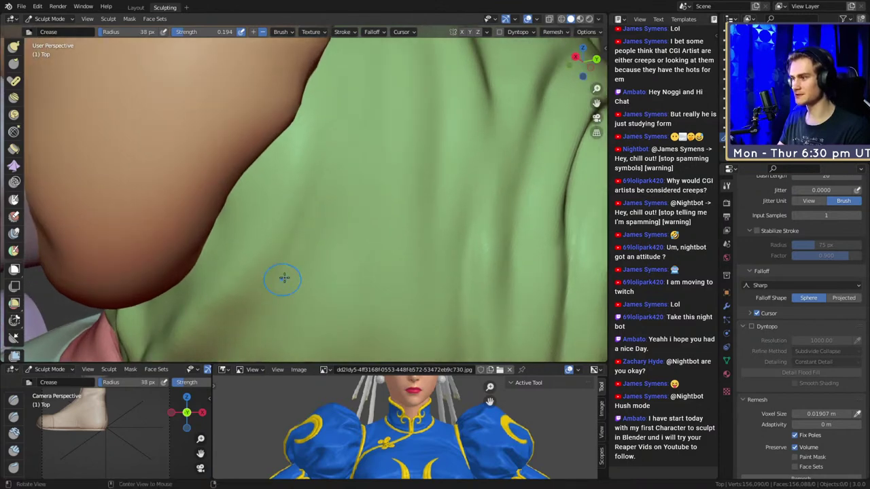
left_click_drag(284, 278, 299, 198, "alt")
key("f")
left_click(303, 198)
middle_click_drag(254, 255, 301, 186)
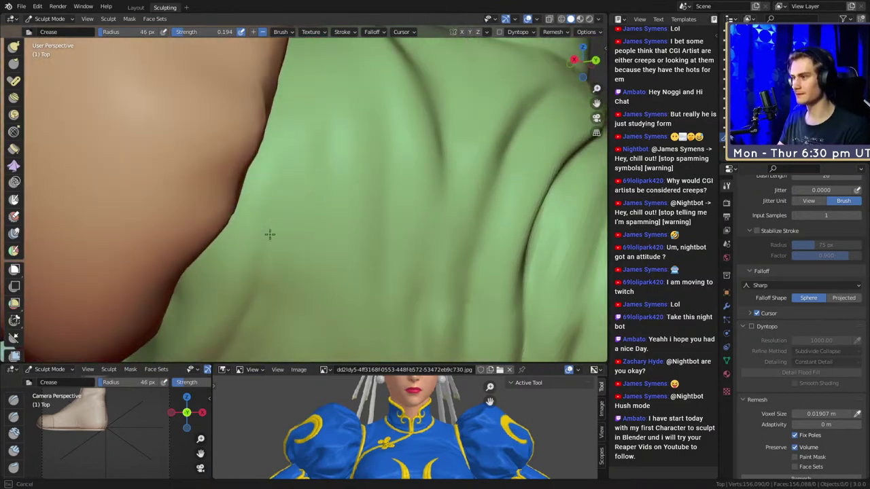
mouse_move(273, 237)
middle_mouse_down("shift")
mouse_move(296, 204)
mouse_move(292, 168)
middle_mouse_up("shift")
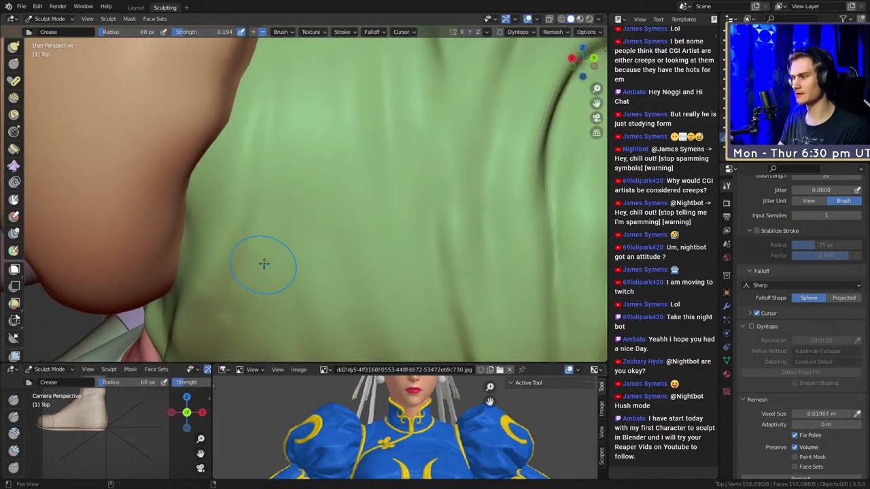
Carve a diagonal fold from the waist up alongside the sleeve's edge, using brush radii between 46 and 68 px.
middle_click_drag(264, 264, 293, 166)
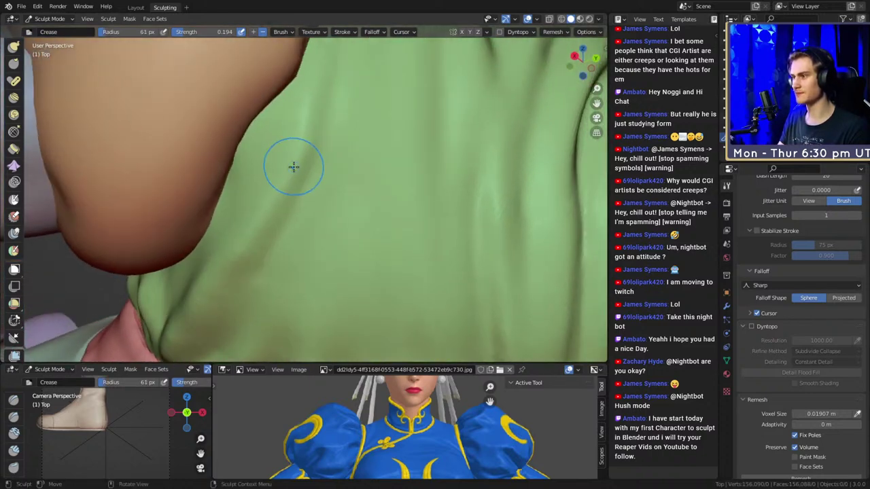
middle_click_drag(326, 139, 267, 260)
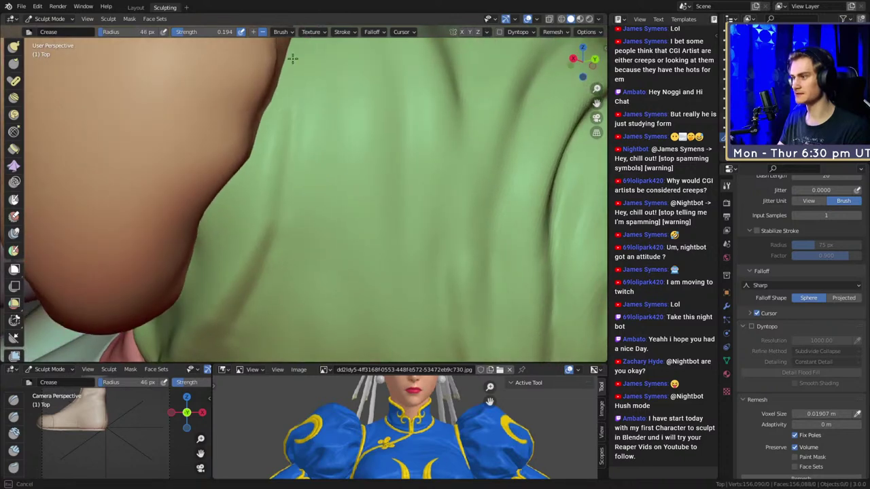
middle_click_drag(292, 59, 276, 188)
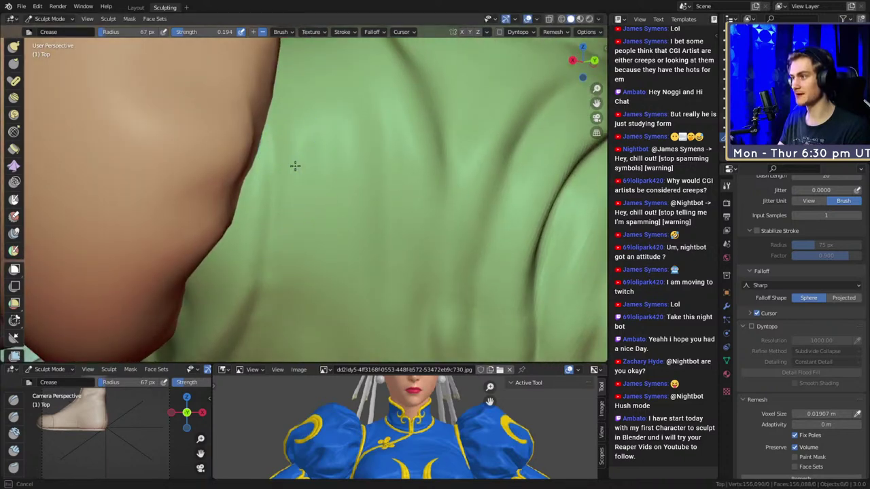
middle_click_drag(266, 233, 302, 166)
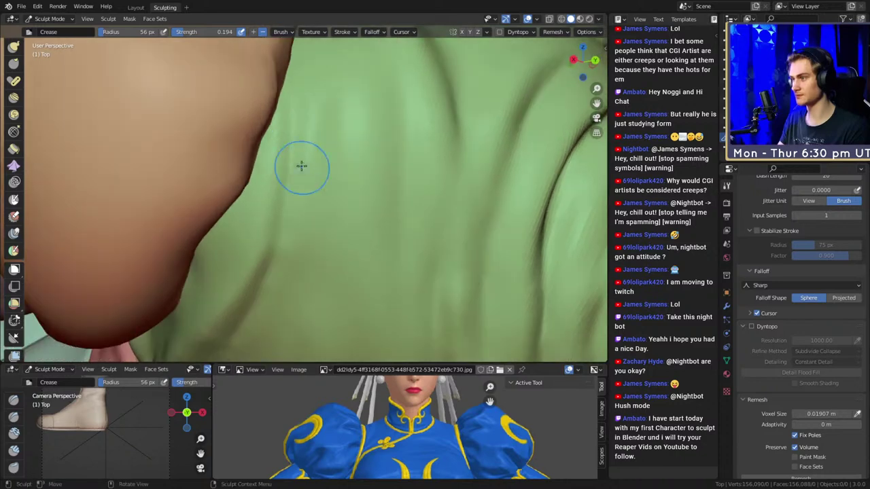
Add a second diagonal fold parallel to the one beside the sleeve, using 56 and 74 px brush radii.
key("bracketright")
key("bracketright")
key("bracketright")
key("bracketright")
middle_click_drag(295, 293, 310, 181)
key("bracketleft")
key("bracketleft")
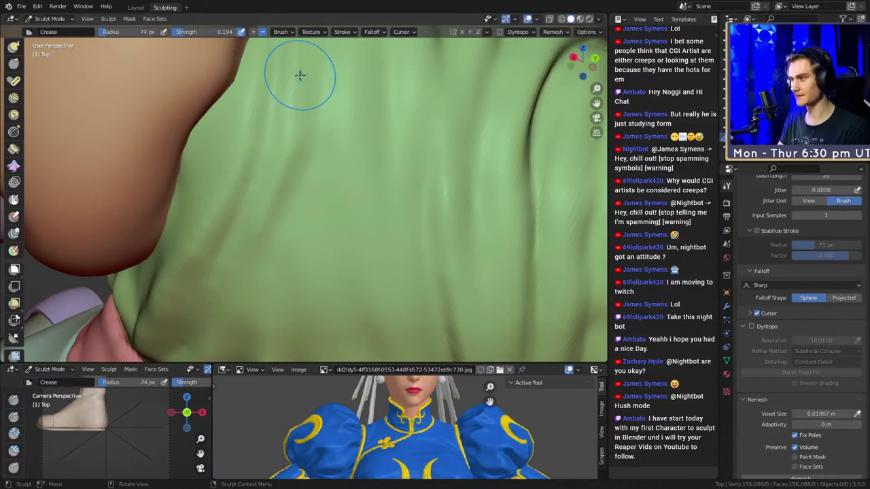
Extend the paired diagonal folds up the back along the sleeve at a 61 px brush radius.
middle_click_drag(301, 74, 308, 139)
key("bracketleft")
key("bracketleft")
key("bracketleft")
key("bracketleft")
middle_click_drag(261, 295, 287, 208)
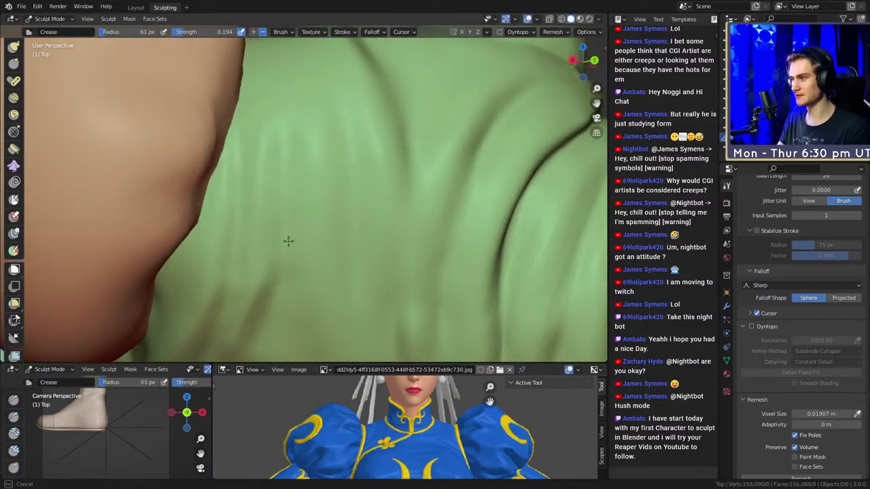
middle_click_drag(287, 240, 292, 238)
Broaden the folds between the sleeve's lower edge and the waist at 89 and 117 px brush radii.
mouse_move(262, 69)
middle_mouse_down("ctrl")
mouse_move(303, 204)
mouse_move(299, 258)
mouse_move(308, 192)
mouse_move(310, 238)
mouse_move(288, 145)
mouse_move(291, 194)
mouse_move(314, 162)
middle_mouse_up("ctrl")
key("bracketright")
key("bracketright")
key("bracketright")
key("bracketright")
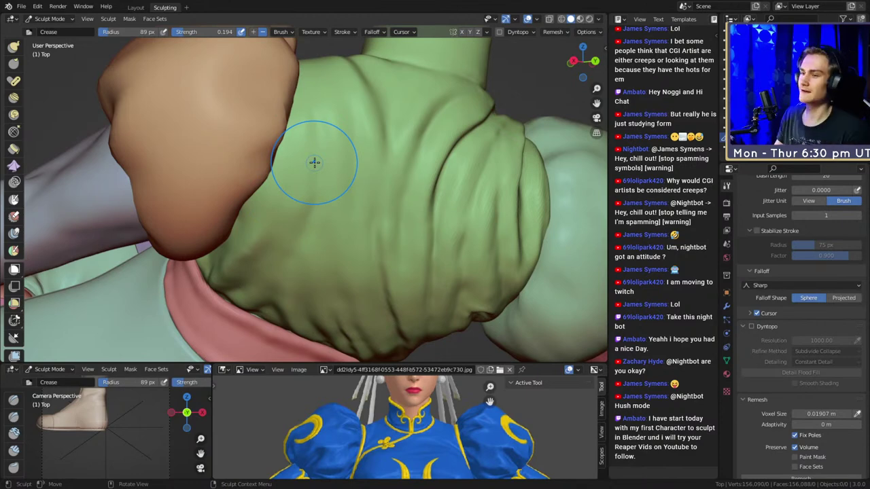
mouse_move(505, 101)
middle_mouse_down()
mouse_move(369, 181)
mouse_move(342, 190)
mouse_move(308, 171)
mouse_move(280, 198)
middle_mouse_up()
key("f")
left_click(313, 229)
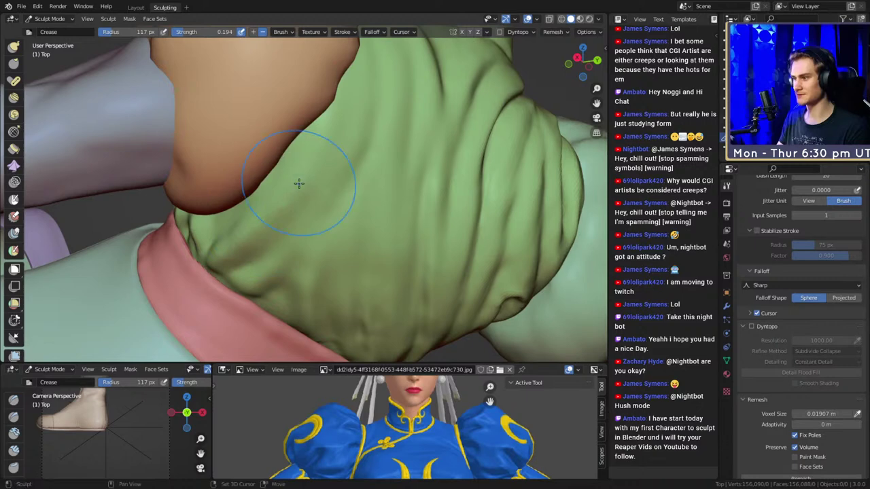
left_click_drag(301, 183, 330, 167)
middle_click_drag(342, 170, 307, 178, "shift")
Carve a short pinched fold on the lower back just above the sash at a 42 px brush radius.
key("f")
left_click(305, 219)
middle_click_drag(305, 219, 307, 197)
left_click_drag(272, 202, 269, 202)
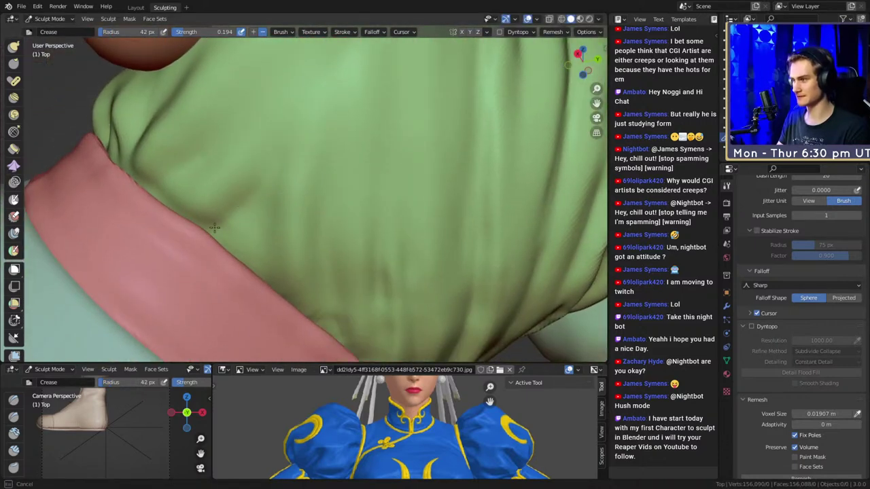
middle_click_drag(227, 207, 222, 234)
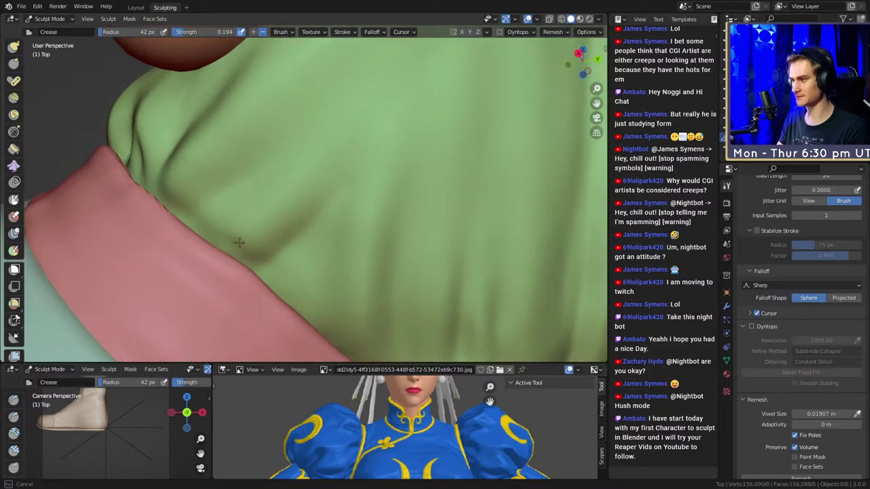
left_click_drag(242, 249, 205, 237)
Shape and sharpen the pinched fold where it meets the sash at 65 and 33 px brush radii.
key("f")
left_click(260, 223)
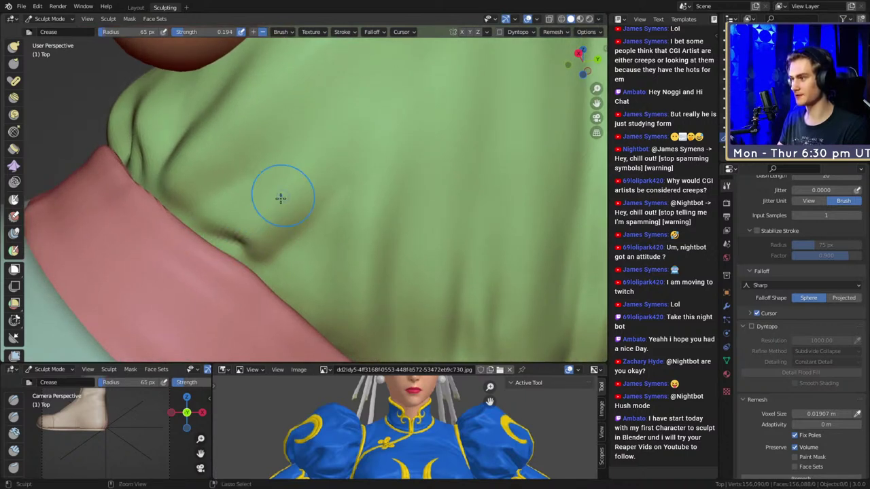
mouse_move(338, 130)
middle_mouse_down("ctrl")
mouse_move(342, 229)
mouse_move(338, 136)
middle_mouse_up("ctrl")
middle_click_drag(338, 136, 354, 211, "shift")
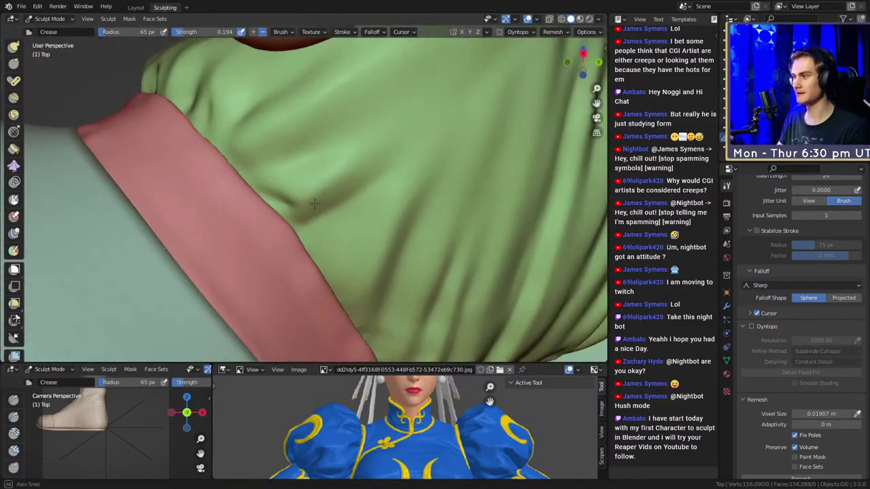
key("f")
left_click(305, 227)
left_click_drag(305, 227, 269, 210)
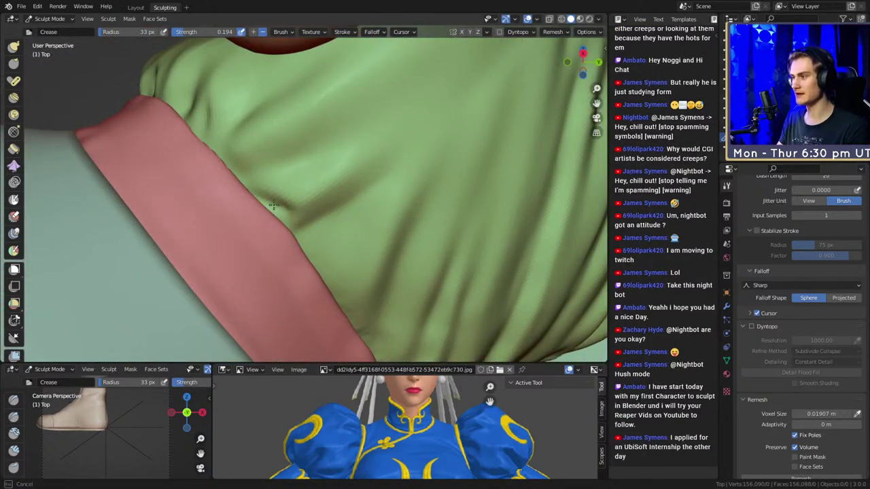
middle_click_drag(273, 205, 267, 200)
Crease the folds radiating from the sash's upper edge below the sleeve at a 39 px brush radius.
middle_click_drag(235, 177, 308, 217)
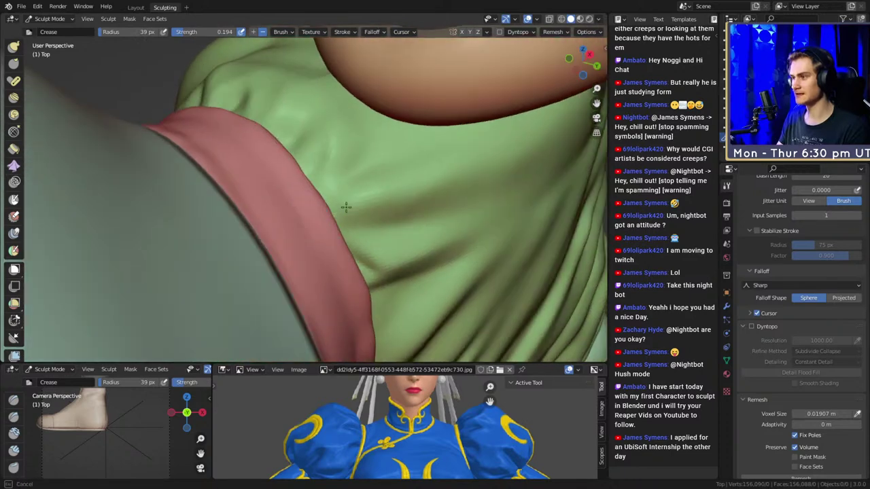
left_click_drag(348, 218, 348, 220)
middle_click_drag(348, 220, 312, 214)
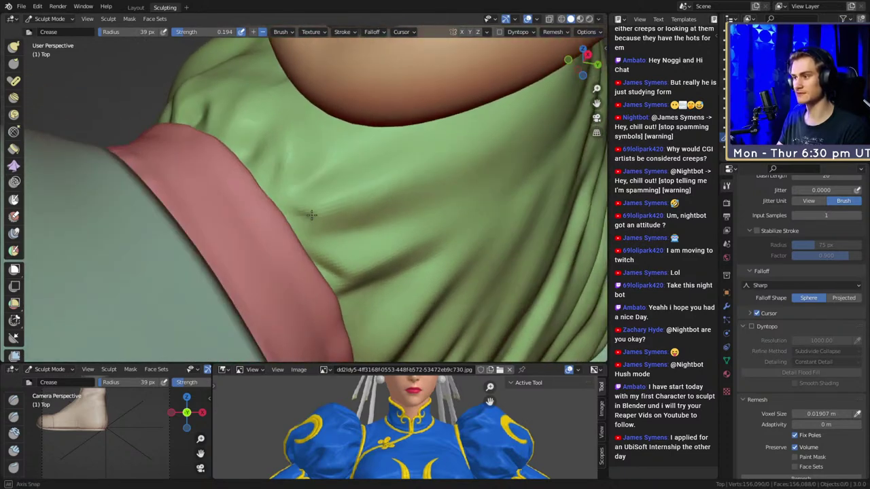
key("f")
left_click(312, 234)
Refine the folds running from the sash toward the sleeve's underside at 52 and 45 px brush radii.
mouse_move(512, 149)
middle_mouse_down()
mouse_move(460, 145)
mouse_move(405, 177)
mouse_move(313, 210)
mouse_move(342, 181)
mouse_move(336, 192)
middle_mouse_up()
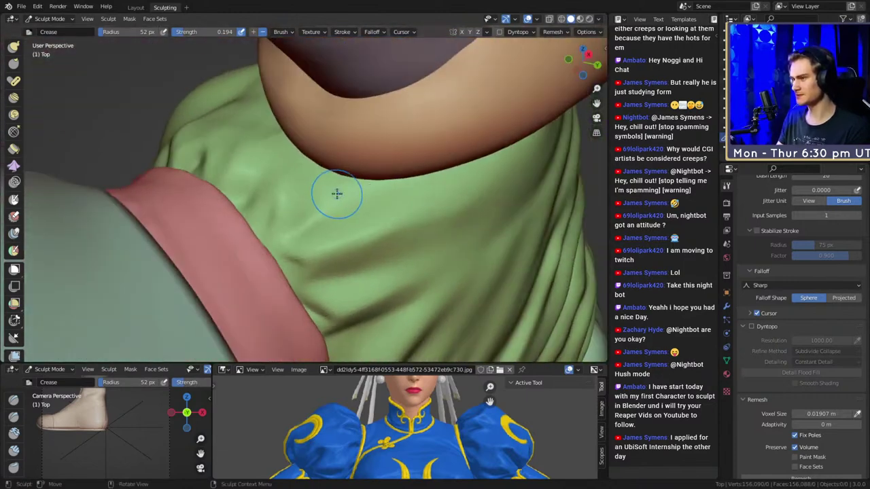
middle_click_drag(442, 146, 355, 191)
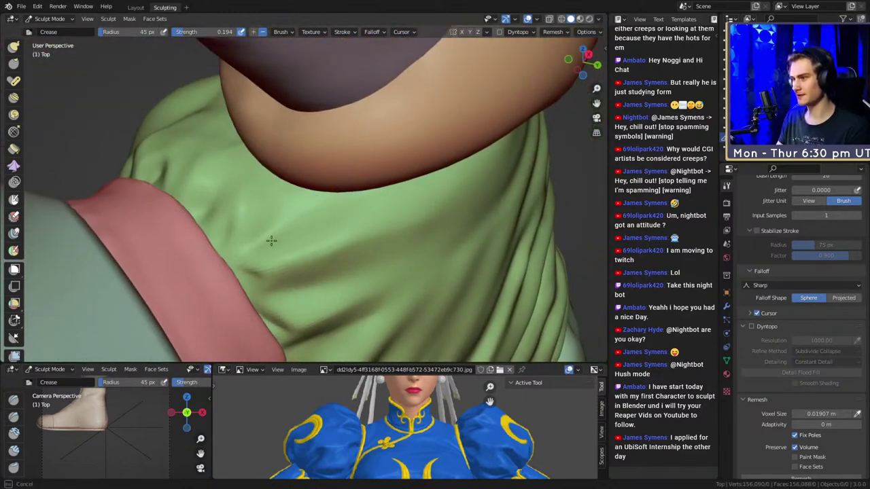
middle_click_drag(271, 240, 323, 253)
mouse_move(286, 229)
middle_mouse_down()
mouse_move(324, 215)
mouse_move(330, 175)
mouse_move(311, 197)
mouse_move(314, 225)
mouse_move(303, 221)
middle_mouse_up()
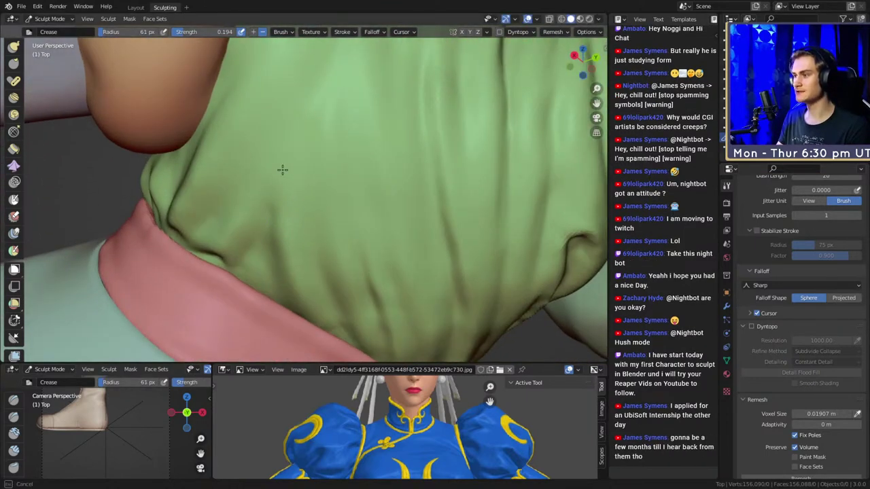
Draw the waist fold upward across the middle of the back at 61, 56 and 46 px brush radii.
left_click_drag(282, 170, 305, 109)
middle_click_drag(293, 167, 287, 194, "shift")
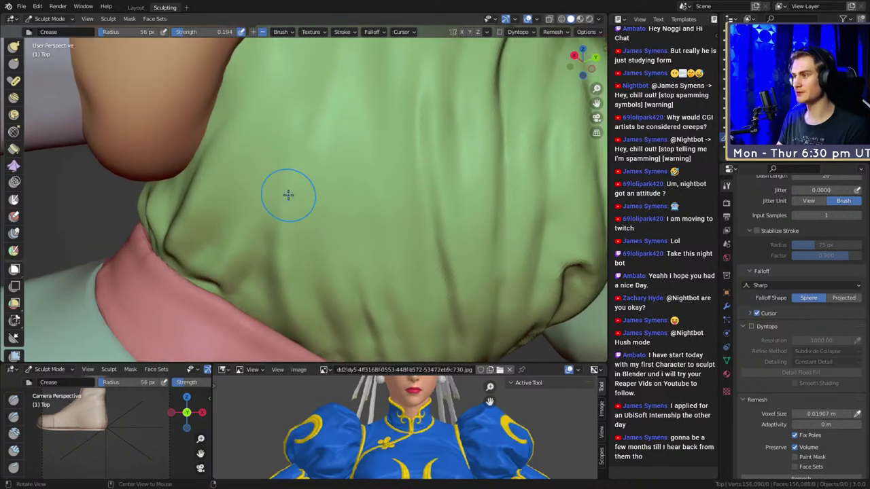
left_click_drag(282, 189, 283, 182)
middle_click_drag(301, 146, 303, 167, "shift")
key("f")
left_click(316, 167)
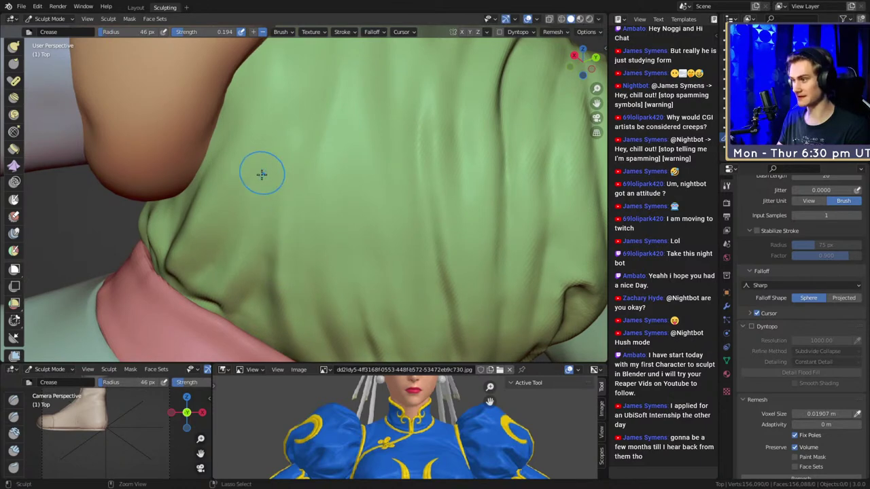
Review the top's folds from the back round to the collar and chest, and save the figurine file.
mouse_move(303, 143)
middle_mouse_down()
mouse_move(324, 197)
mouse_move(315, 140)
middle_mouse_up()
scroll(315, 140, "down", 4)
mouse_move(315, 193)
middle_mouse_down()
mouse_move(313, 245)
mouse_move(316, 193)
mouse_move(307, 195)
middle_mouse_up()
middle_click_drag(303, 148, 308, 229)
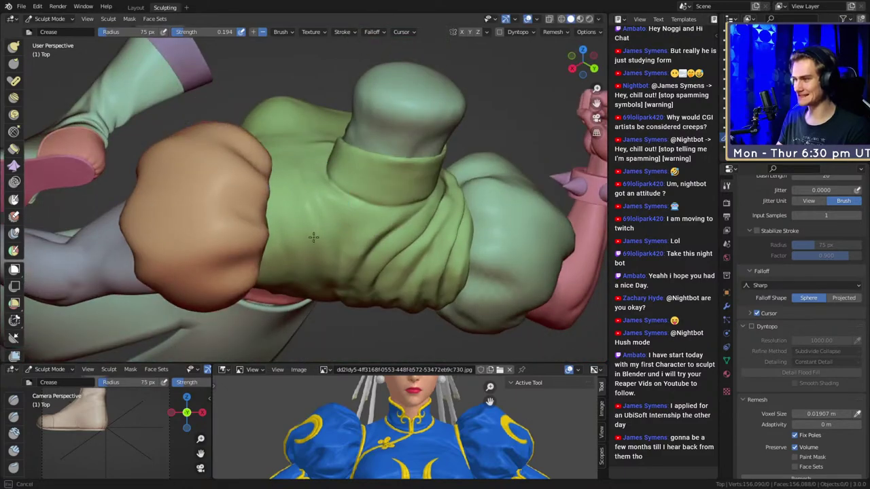
mouse_move(288, 179)
middle_mouse_down()
mouse_move(285, 165)
mouse_move(305, 210)
mouse_move(299, 187)
middle_mouse_up()
mouse_move(284, 137)
middle_mouse_down()
mouse_move(347, 221)
mouse_move(319, 195)
middle_mouse_up()
mouse_move(328, 251)
middle_mouse_down()
mouse_move(295, 177)
mouse_move(382, 195)
mouse_move(336, 180)
middle_mouse_up()
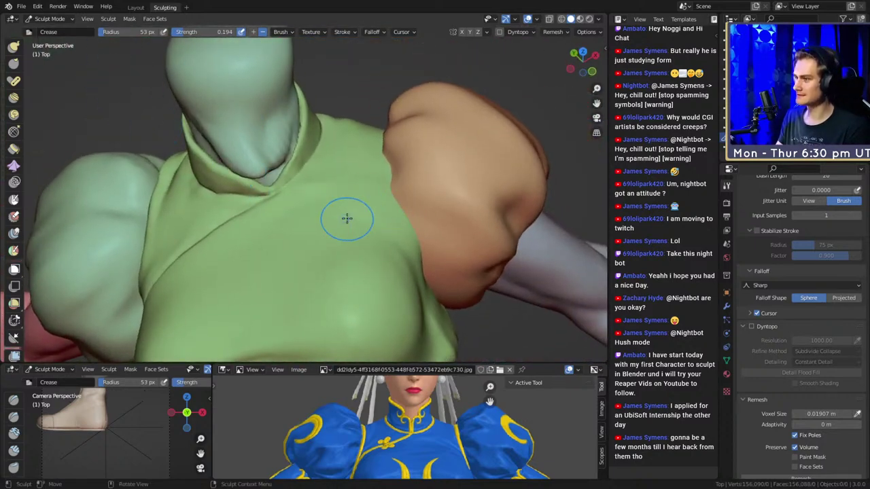
mouse_move(346, 218)
middle_mouse_down()
mouse_move(334, 177)
mouse_move(343, 215)
middle_mouse_up()
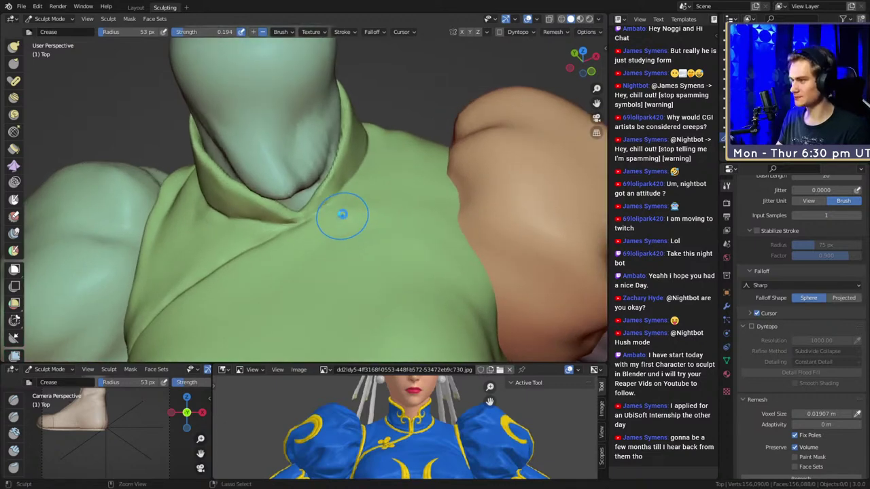
key("ctrl+s")
Crease a vertical fold up the front side of the top beside the sleeve at 52 and 37 px brush radii.
mouse_move(416, 195)
middle_mouse_down()
mouse_move(344, 194)
mouse_move(286, 243)
mouse_move(326, 190)
mouse_move(342, 229)
middle_mouse_up()
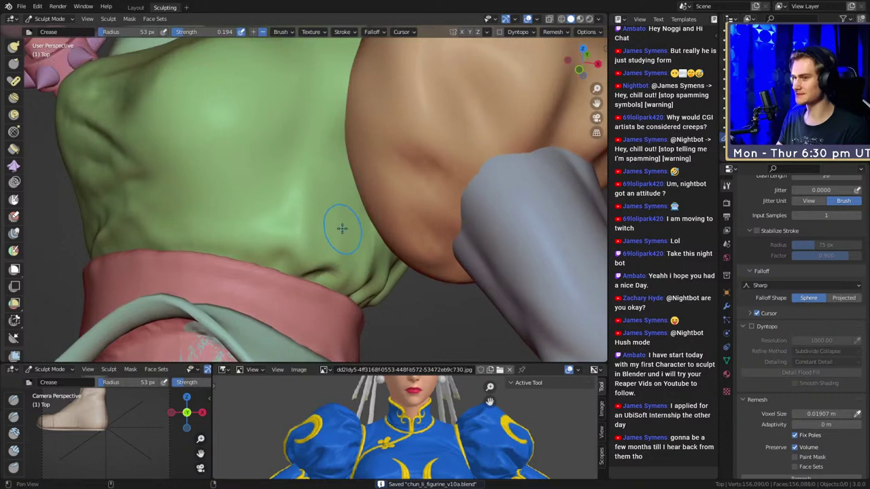
middle_click_drag(212, 117, 333, 242, "ctrl")
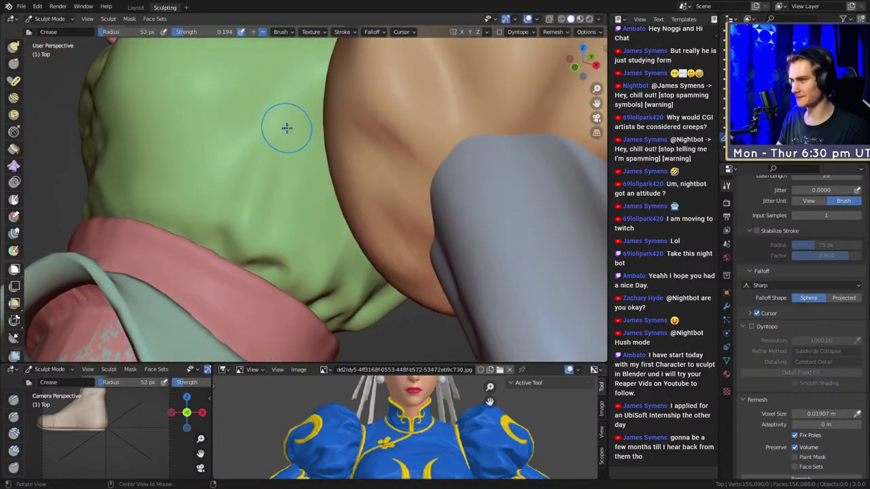
mouse_move(286, 128)
middle_mouse_down()
mouse_move(290, 206)
mouse_move(297, 177)
mouse_move(303, 199)
middle_mouse_up()
key("f")
left_click(311, 226)
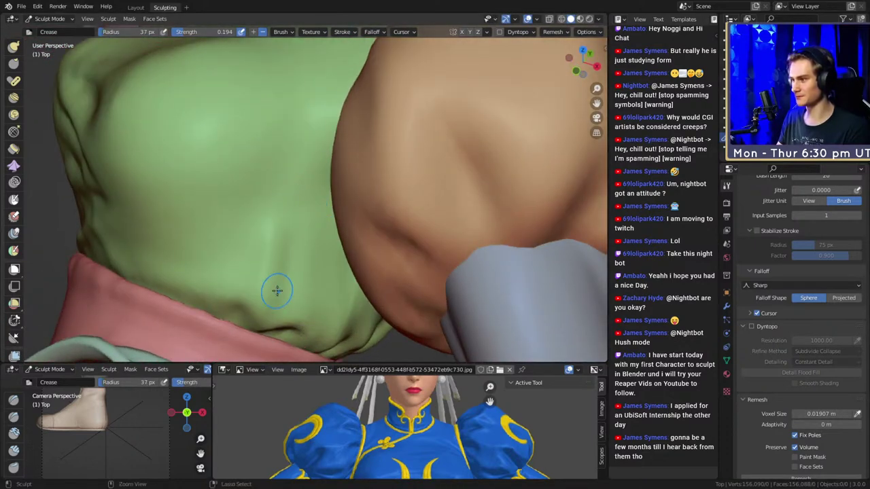
left_click_drag(299, 184, 311, 141)
middle_click_drag(312, 141, 309, 213)
Widen the vertical folds between the chest and sleeve at a 58 px brush radius, smoothing their lower part.
key("f")
left_click(309, 213)
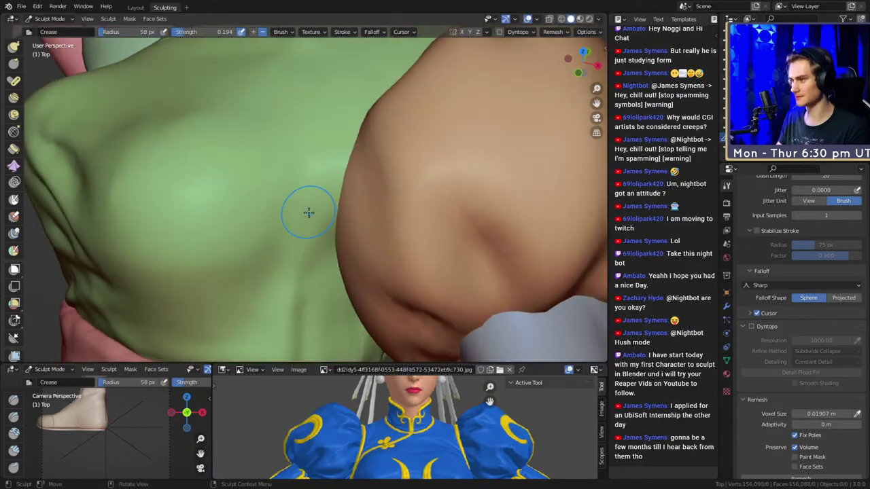
left_click_drag(308, 213, 301, 272)
middle_click_drag(330, 102, 339, 164)
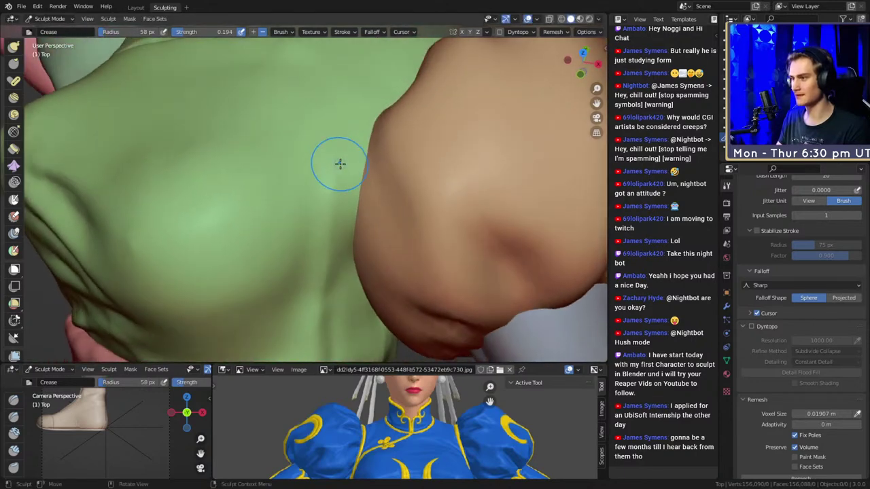
left_click_drag(329, 277, 319, 307, "shift")
mouse_move(334, 191)
middle_mouse_down()
mouse_move(336, 214)
mouse_move(339, 200)
middle_mouse_up()
Sharpen the narrow folds along the sleeve's front edge beside the chest at a 44 px brush radius.
key("f")
left_click(325, 216)
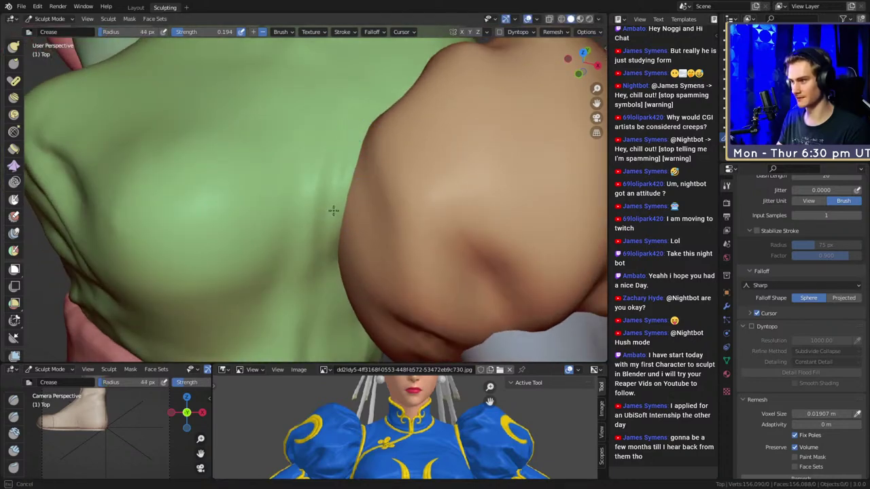
left_click_drag(328, 218, 337, 150)
mouse_move(337, 149)
middle_mouse_down()
mouse_move(326, 184)
mouse_move(352, 218)
middle_mouse_up()
scroll(352, 218, "down", 3)
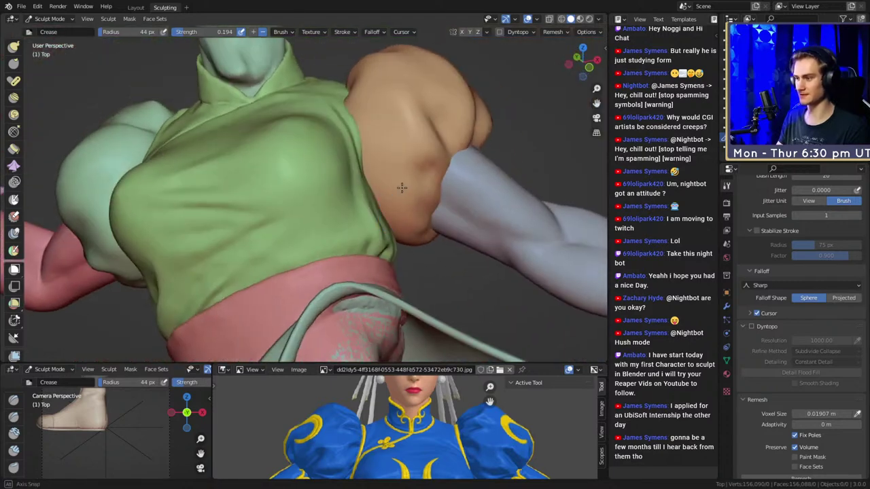
Examine the top's front and side folds beside the sleeve from several angles.
mouse_move(402, 188)
middle_mouse_down()
mouse_move(329, 211)
mouse_move(308, 199)
middle_mouse_up()
scroll(308, 199, "up", 2)
mouse_move(273, 230)
middle_mouse_down()
mouse_move(355, 208)
mouse_move(355, 199)
mouse_move(213, 129)
mouse_move(305, 219)
mouse_move(299, 229)
middle_mouse_up()
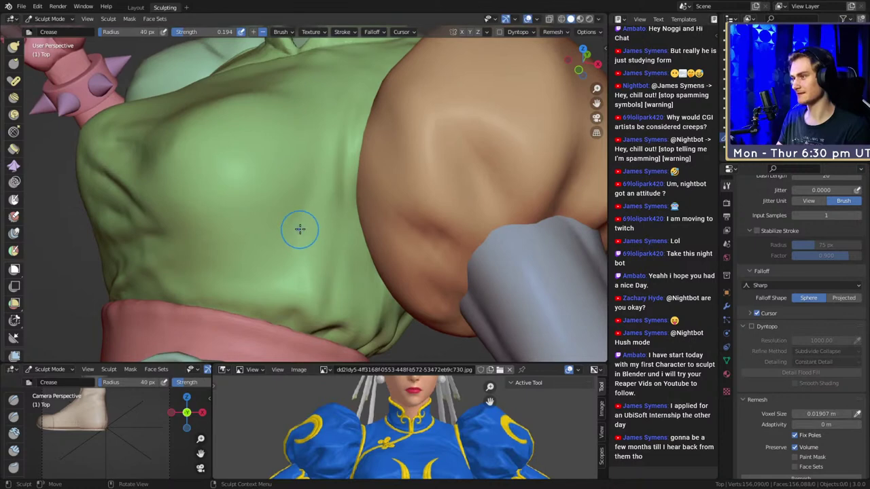
middle_click_drag(309, 197, 310, 232, "shift")
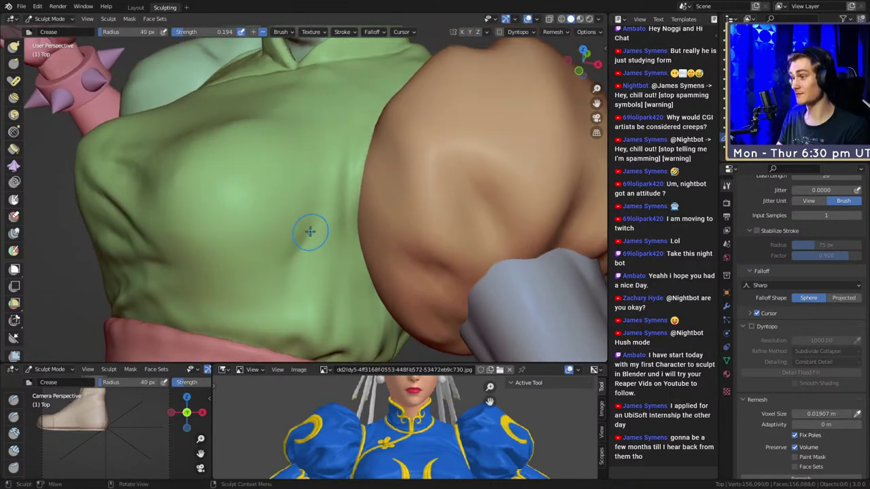
mouse_move(285, 265)
middle_mouse_down()
mouse_move(317, 227)
mouse_move(314, 209)
middle_mouse_up()
mouse_move(314, 182)
left_mouse_down("alt")
mouse_move(328, 210)
mouse_move(413, 160)
mouse_move(238, 163)
left_mouse_up("alt")
left_click_drag(237, 163, 230, 205, "ctrl+alt")
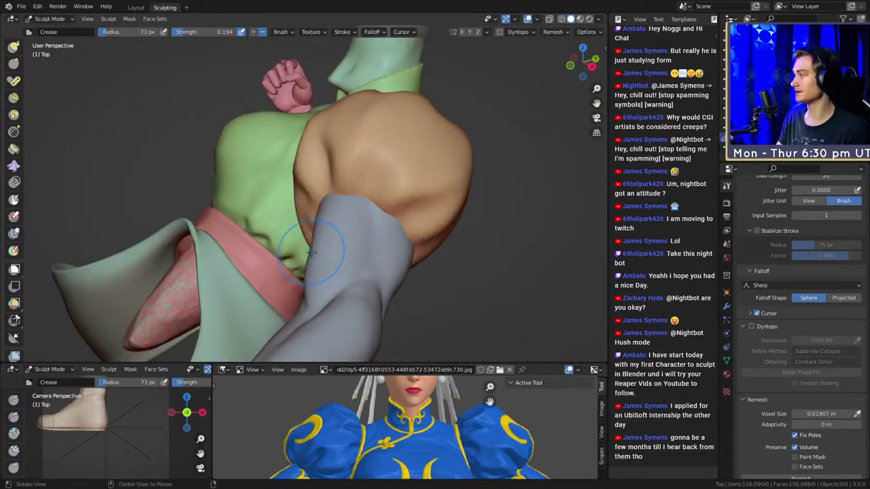
Reshape the top's side beside the sleeve with the Grab brush, and return to the Crease brush.
mouse_move(310, 252)
middle_mouse_down()
mouse_move(335, 207)
mouse_move(319, 200)
mouse_move(301, 210)
mouse_move(316, 206)
mouse_move(328, 246)
mouse_move(346, 241)
mouse_move(355, 219)
mouse_move(367, 226)
mouse_move(340, 184)
mouse_move(360, 203)
mouse_move(350, 182)
middle_mouse_up()
key("g")
left_click_drag(350, 182, 327, 190)
mouse_move(326, 190)
middle_mouse_down()
mouse_move(357, 204)
mouse_move(349, 202)
middle_mouse_up()
key("shift+c")
left_click_drag(350, 202, 326, 204, "alt")
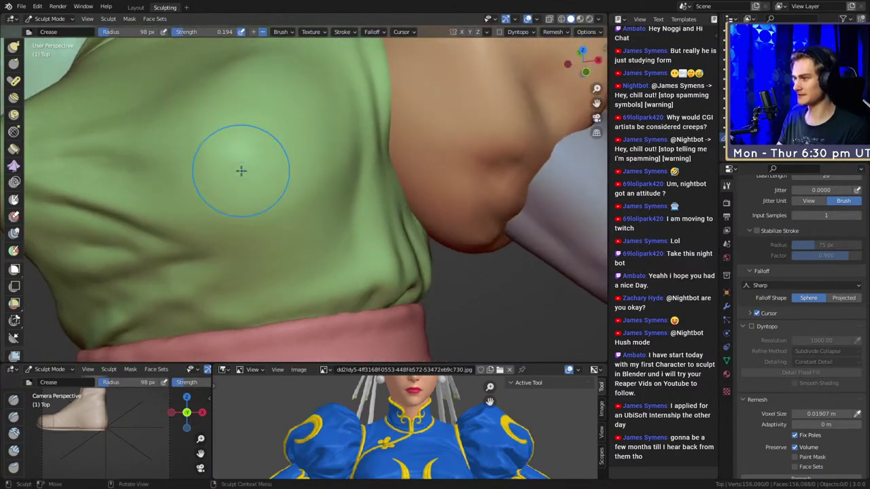
Crease a broad diagonal fold under the chest beside the sleeve, enlarging the brush radius from 61 to 113 px.
key("f")
left_click(399, 225)
mouse_move(380, 228)
left_mouse_down("alt")
mouse_move(326, 231)
mouse_move(315, 214)
left_mouse_up("alt")
key("f")
left_click(299, 208)
middle_click_drag(299, 207, 299, 209)
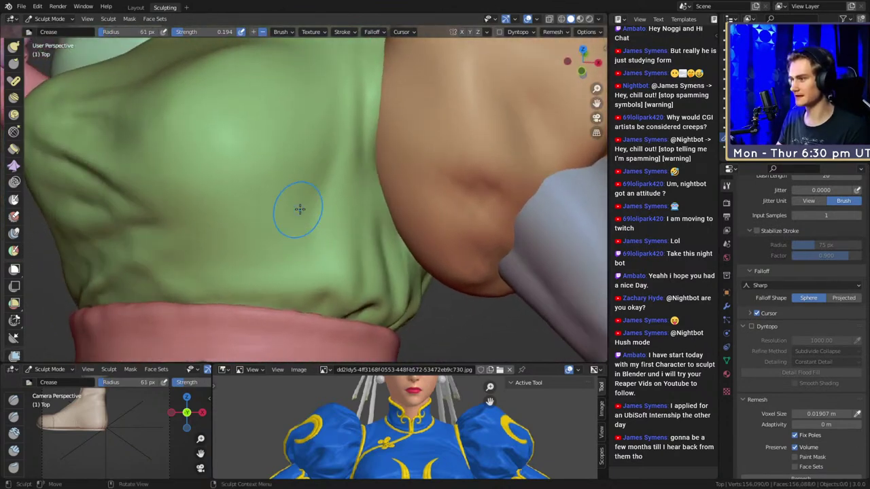
key("f")
left_click(296, 203)
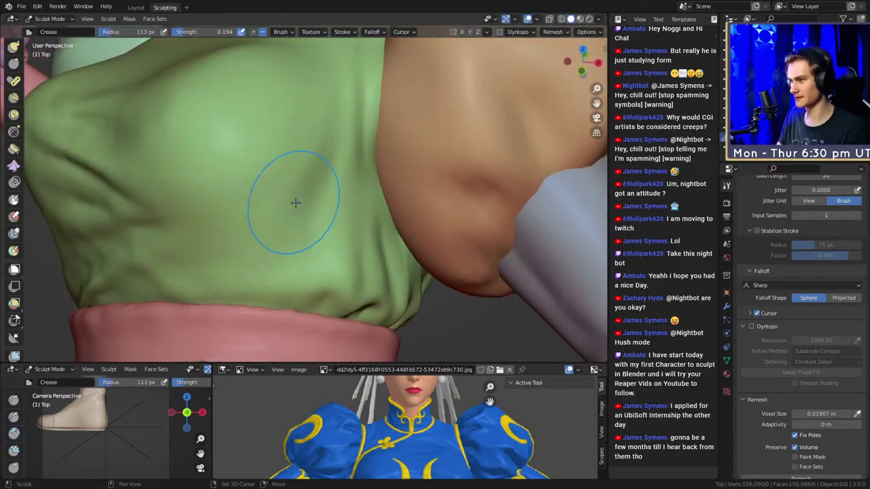
Soften the diagonal fold under the chest at 0.164 brush strength and a 110 px radius.
left_click_drag(319, 209, 311, 186, "alt+shift")
key("shift+f")
left_click(311, 177)
key("shift+f")
left_click(317, 187)
key("f")
left_click(329, 161)
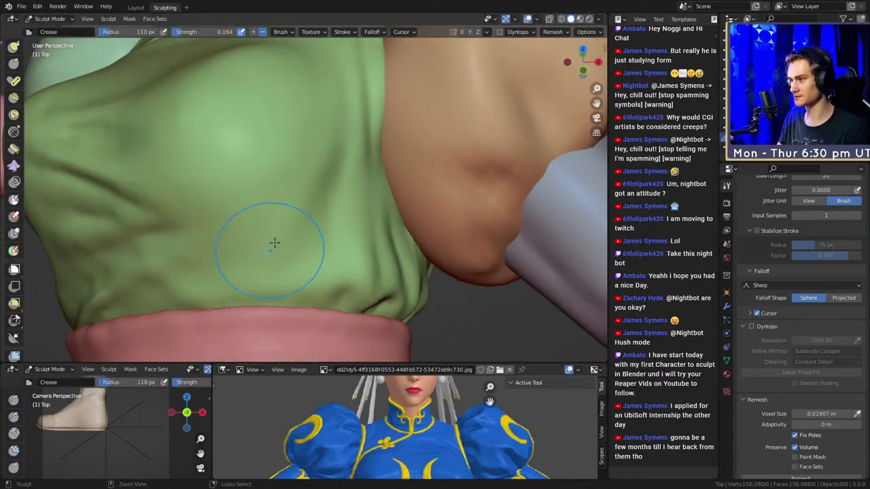
Define the lower part of the diagonal fold under the chest at 74 and 59 px brush radii.
key("f")
left_click(317, 222)
mouse_move(314, 252)
middle_mouse_down()
mouse_move(324, 216)
mouse_move(313, 230)
middle_mouse_up()
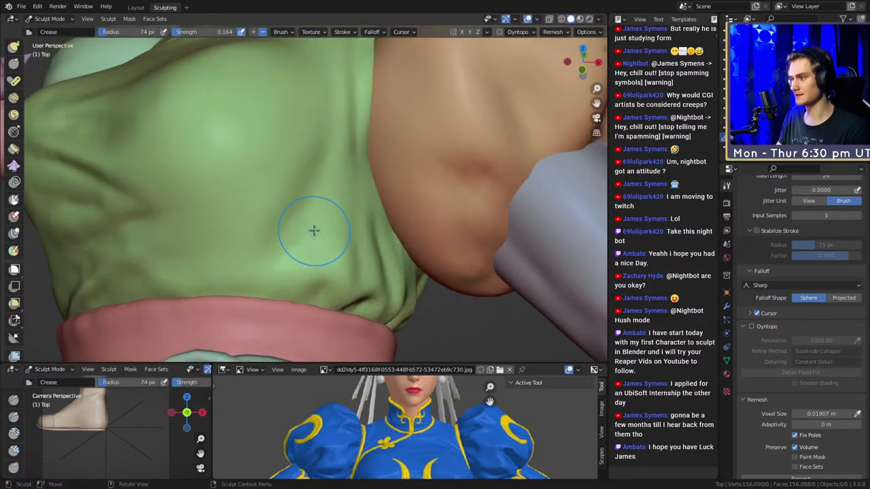
key("f")
left_click(319, 189)
left_click_drag(305, 254, 317, 238)
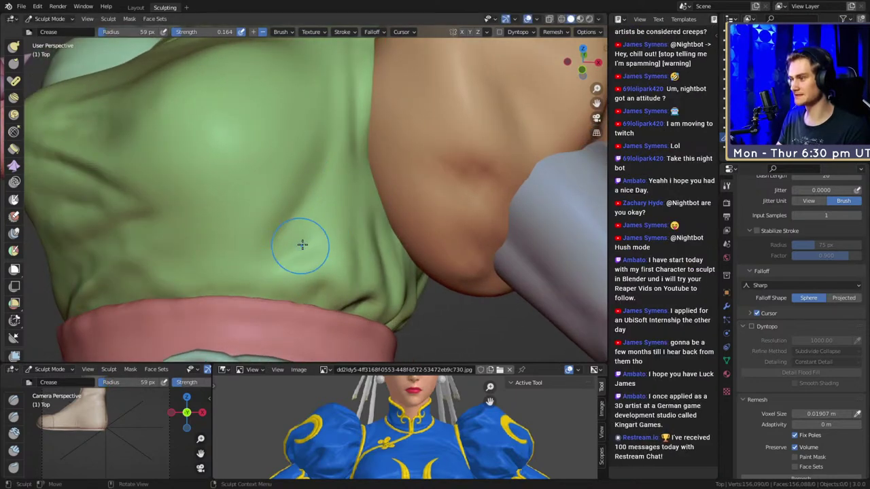
Extend the diagonal fold down to the waistband and back up the side at 66 and 75 px radii.
scroll(300, 215, "down", 2)
mouse_move(334, 131)
middle_mouse_down()
mouse_move(360, 214)
mouse_move(301, 231)
mouse_move(320, 225)
middle_mouse_up()
scroll(330, 217, "up", 3)
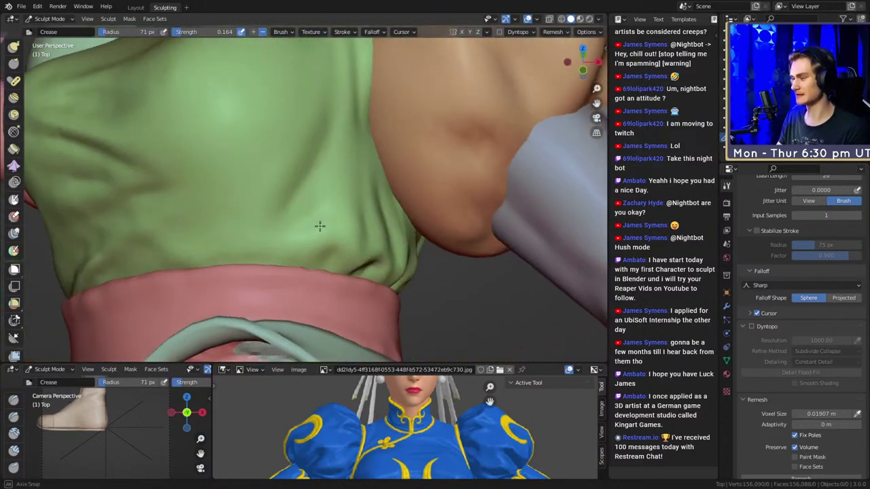
left_click_drag(272, 247, 251, 255)
mouse_move(250, 256)
middle_mouse_down()
mouse_move(282, 227)
mouse_move(300, 226)
middle_mouse_up()
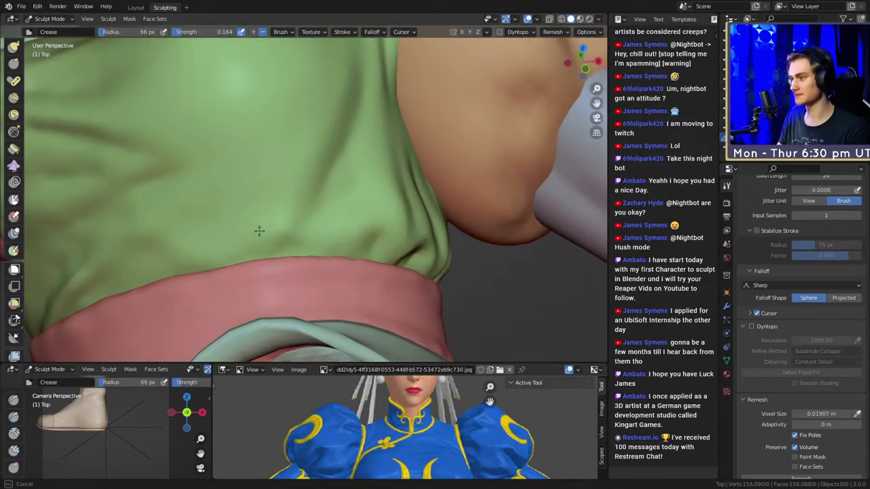
key("f")
left_click(282, 226)
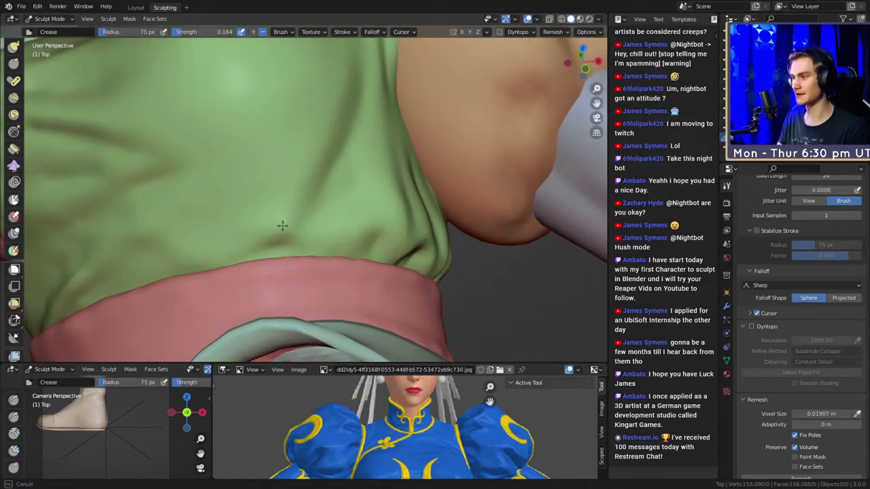
left_click_drag(283, 226, 326, 115)
Crease a short fold just above the waistband below the sleeve at a 49 px brush radius.
scroll(326, 136, "down", 4)
mouse_move(326, 136)
middle_mouse_down()
mouse_move(299, 190)
mouse_move(353, 200)
mouse_move(317, 235)
mouse_move(332, 235)
middle_mouse_up()
scroll(353, 200, "up", 4)
key("f")
left_click(310, 231)
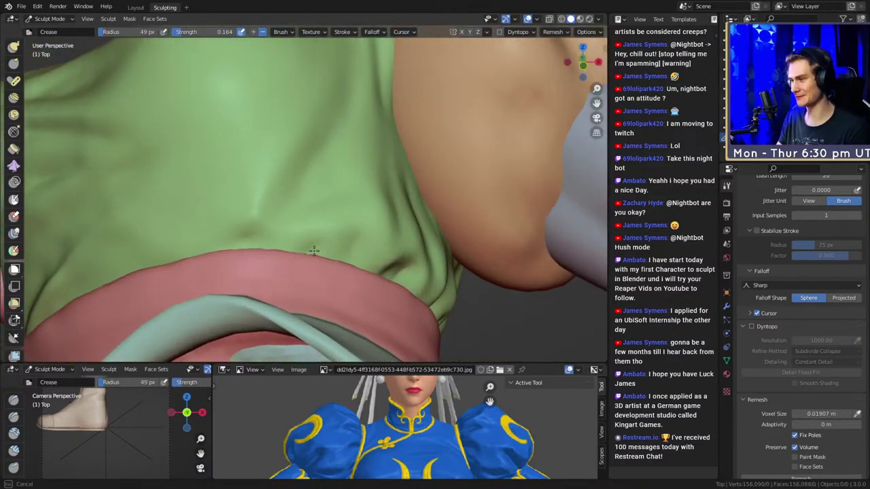
left_click_drag(314, 251, 316, 245)
Blend the short waistband folds into the side of the top at 83 and 59 px brush radii.
key("f")
left_click(338, 207)
mouse_move(338, 206)
left_mouse_down()
mouse_move(342, 154)
mouse_move(339, 163)
left_mouse_up()
key("f")
left_click(344, 197)
key("f")
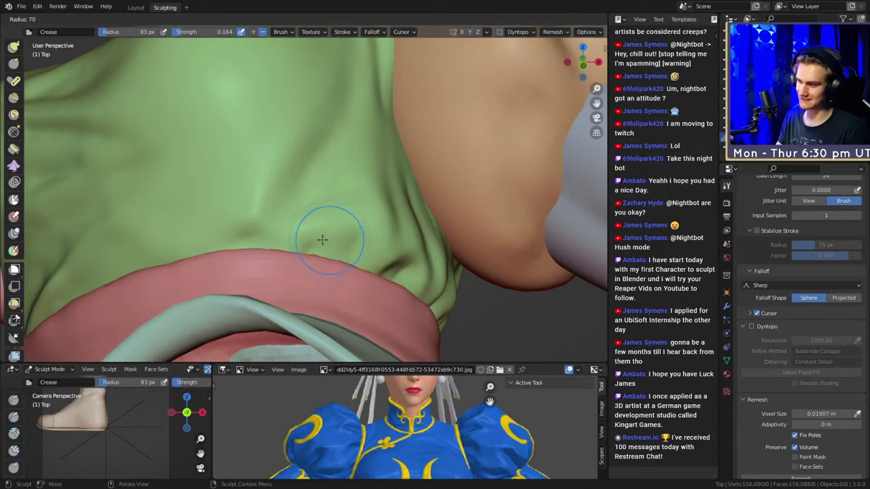
left_click(317, 240)
mouse_move(278, 136)
middle_mouse_down("ctrl")
mouse_move(310, 178)
mouse_move(271, 191)
middle_mouse_up("ctrl")
mouse_move(336, 253)
middle_mouse_down("ctrl")
mouse_move(344, 209)
mouse_move(356, 200)
middle_mouse_up("ctrl")
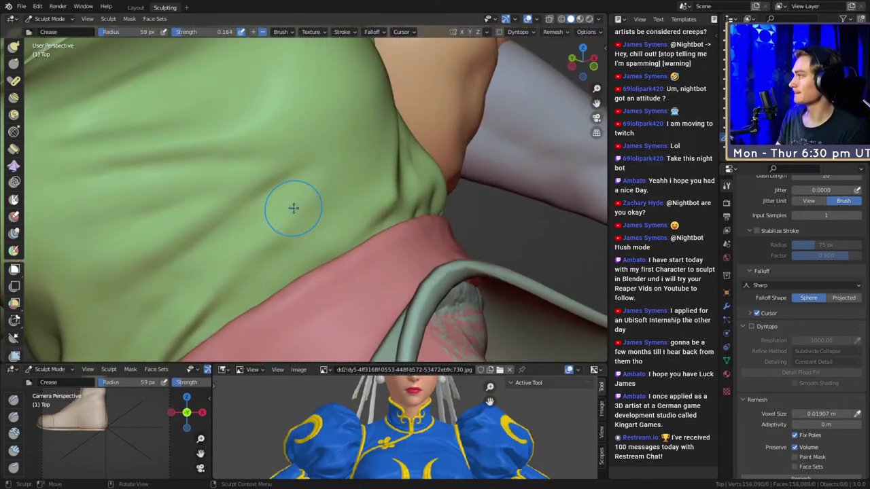
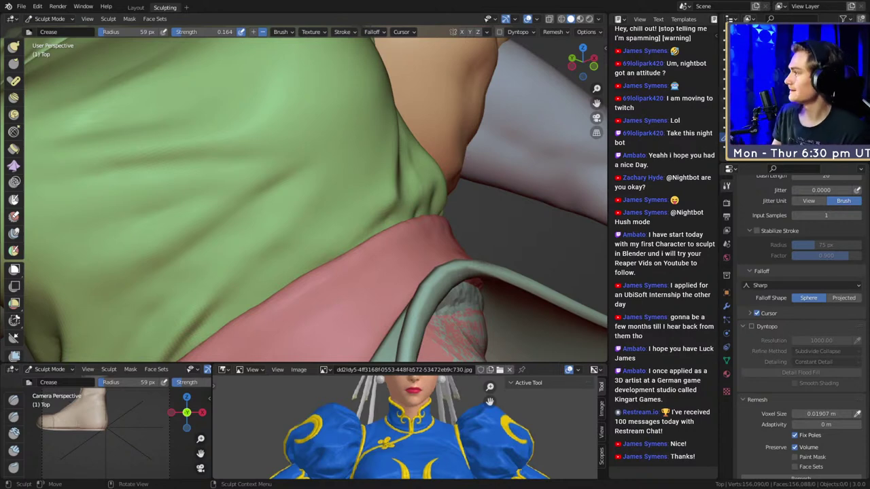
Crease the folds running from the waistband up the front side of the top at a 61 px radius.
middle_click_drag(235, 210, 294, 151)
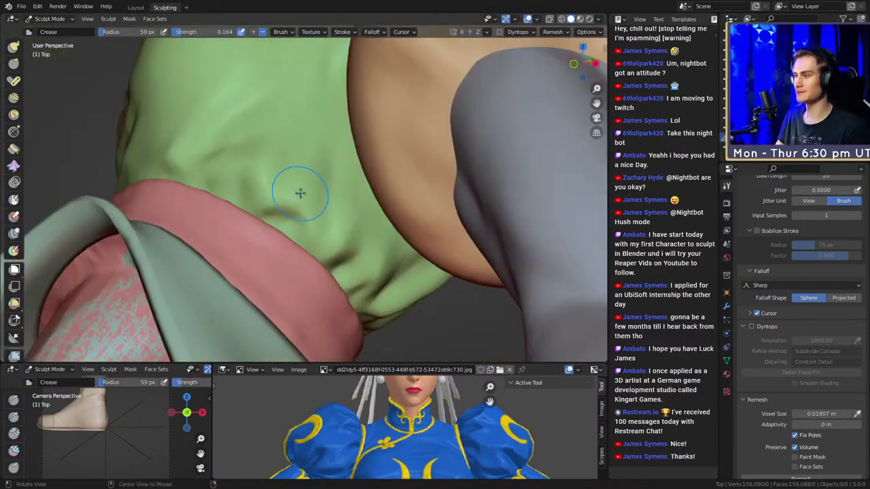
mouse_move(313, 214)
middle_mouse_down()
mouse_move(369, 233)
mouse_move(318, 242)
middle_mouse_up()
left_click_drag(304, 234, 303, 178)
key("f")
left_click(305, 174)
middle_click_drag(328, 174, 320, 171)
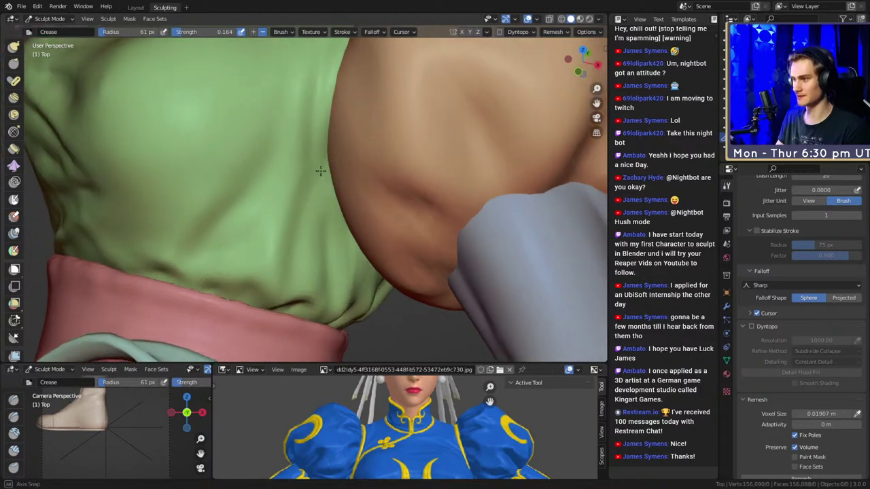
left_click_drag(285, 250, 315, 140)
Adjust the top's side volume with the Grab brush at varying sizes, and return to the Crease brush.
middle_click_drag(340, 179, 367, 237, "ctrl")
middle_click_drag(353, 285, 354, 244, "ctrl")
mouse_move(354, 245)
middle_mouse_down("shift")
mouse_move(417, 221)
mouse_move(364, 205)
middle_mouse_up("shift")
mouse_move(364, 204)
middle_mouse_down()
mouse_move(355, 217)
mouse_move(285, 216)
mouse_move(303, 213)
mouse_move(303, 184)
middle_mouse_up()
key("g")
key("f")
left_click(404, 197)
key("f")
left_click(340, 219)
key("shift+c")
Deepen the diagonal fold under the chest up toward the sleeve at a 66 px brush radius.
mouse_move(230, 221)
middle_mouse_down()
mouse_move(285, 207)
mouse_move(344, 234)
mouse_move(282, 217)
mouse_move(319, 227)
mouse_move(333, 186)
mouse_move(301, 185)
middle_mouse_up()
key("f")
left_click(284, 224)
key("f")
left_click(305, 185)
left_click_drag(305, 185, 339, 115)
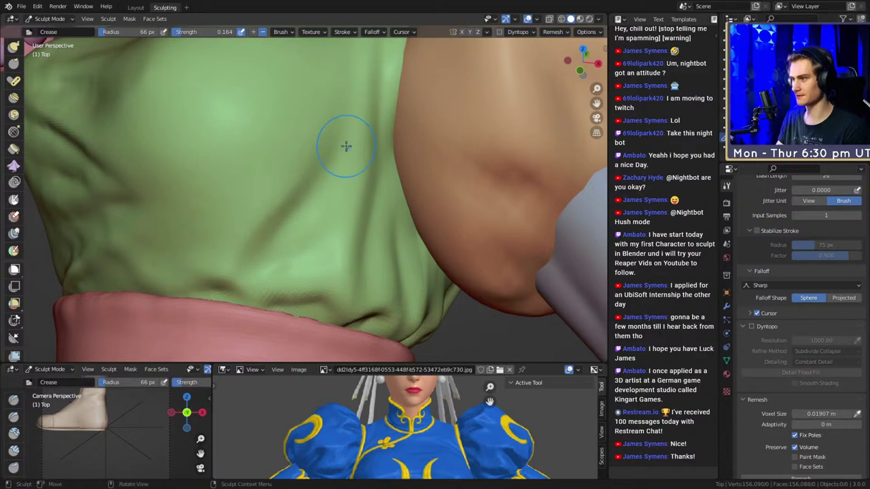
Refine the diagonal fold between the waist and chest with smaller Crease strokes.
middle_click_drag(345, 146, 309, 204)
key("f")
left_click(302, 208)
left_click_drag(302, 207, 296, 217)
mouse_move(296, 216)
middle_mouse_down()
mouse_move(320, 175)
mouse_move(351, 219)
middle_mouse_up()
mouse_move(351, 219)
left_mouse_down("alt")
mouse_move(306, 216)
mouse_move(339, 214)
left_mouse_up("alt")
key("f")
left_click(299, 214)
scroll(303, 215, "up", 1)
mouse_move(299, 247)
left_mouse_down()
mouse_move(315, 111)
mouse_move(322, 178)
left_mouse_up()
Crease narrow folds down the sleeve's front edge beside the chest at a 43 px brush radius.
key("f")
left_click(328, 183)
middle_click_drag(328, 182, 339, 178)
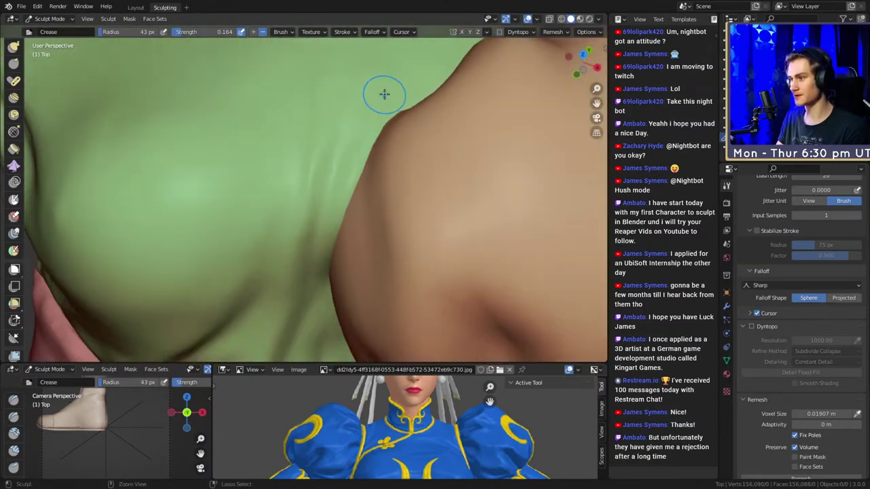
left_click_drag(383, 95, 372, 106)
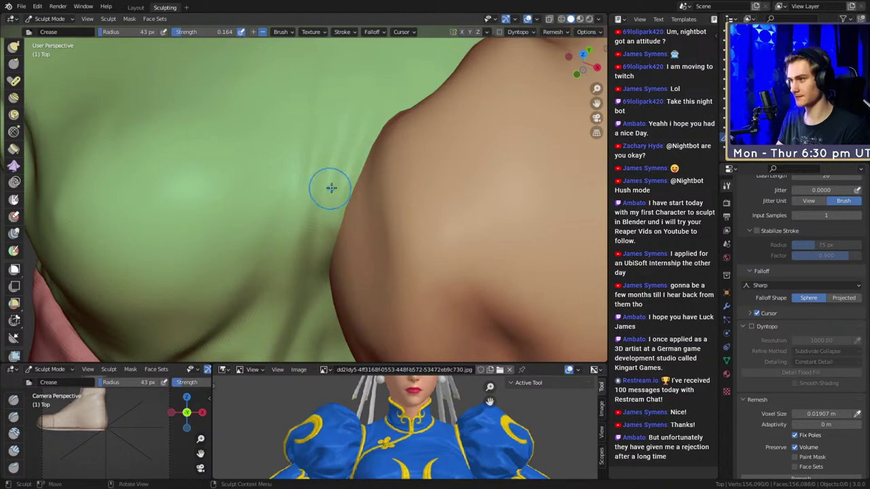
left_click_drag(333, 168, 313, 252)
mouse_move(319, 276)
middle_mouse_down()
mouse_move(332, 192)
mouse_move(310, 219)
middle_mouse_up()
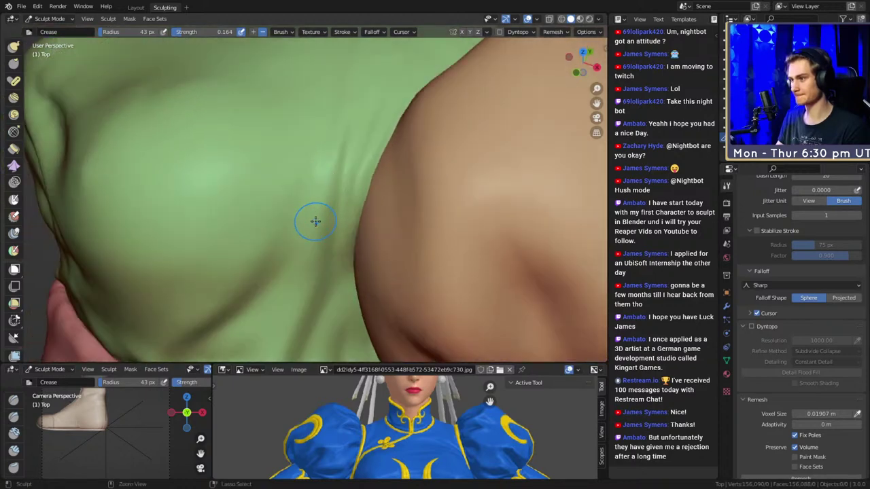
Extend the sleeve-edge folds up over the side of the chest at 43 and 31 px brush radii.
middle_click_drag(344, 91, 356, 116)
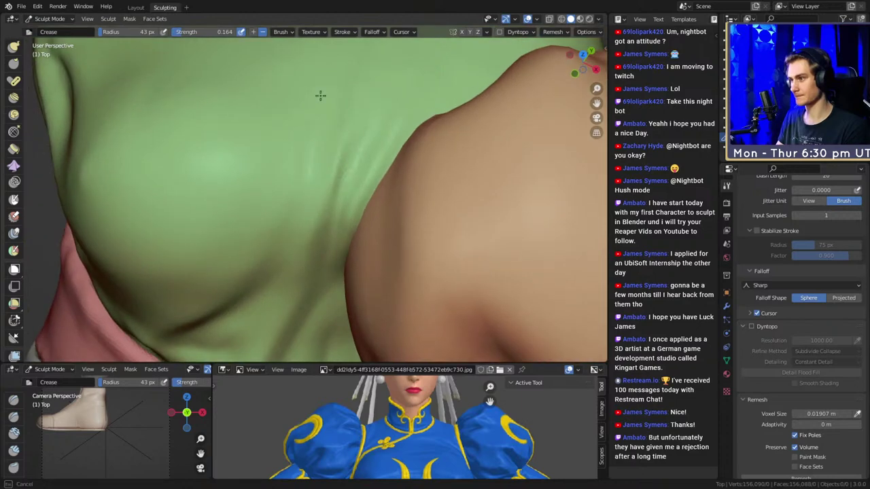
mouse_move(323, 142)
left_mouse_down()
mouse_move(292, 231)
mouse_move(307, 58)
left_mouse_up()
middle_click_drag(307, 58, 305, 194, "ctrl")
mouse_move(305, 184)
middle_mouse_down()
mouse_move(424, 141)
mouse_move(414, 178)
middle_mouse_up()
middle_click_drag(286, 217, 248, 103, "ctrl")
mouse_move(279, 142)
middle_mouse_down("shift")
mouse_move(328, 206)
mouse_move(282, 213)
mouse_move(310, 201)
mouse_move(293, 212)
middle_mouse_up("shift")
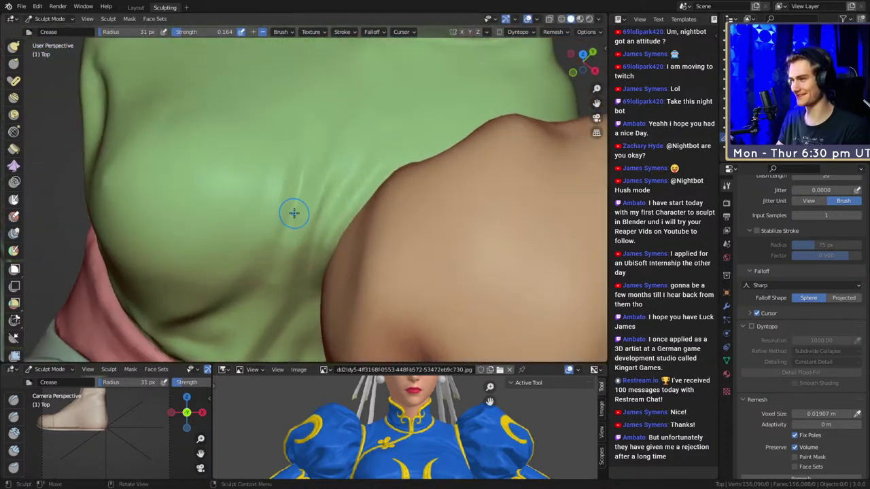
Sharpen the fine folds beside the sleeve at a 27 px radius and 0.206 strength.
key("shift+f")
left_click(296, 215)
key("f")
left_click(287, 221)
key("bracketright")
key("bracketright")
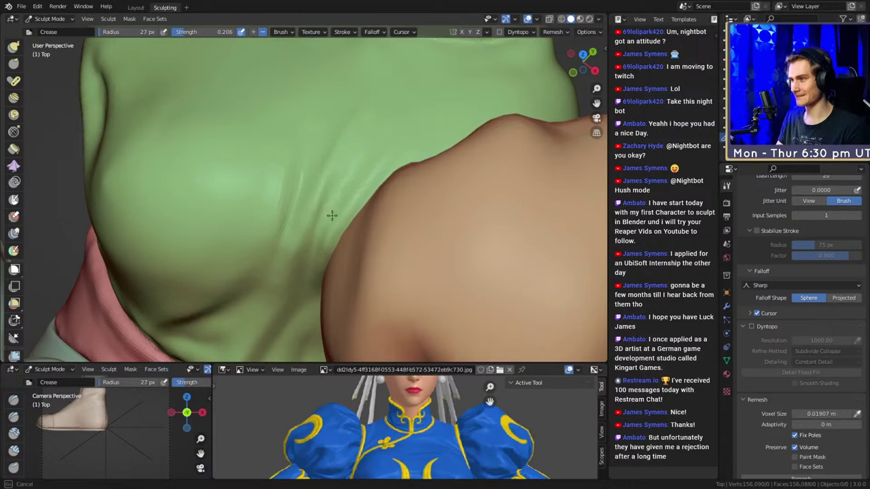
middle_click_drag(341, 163, 321, 214)
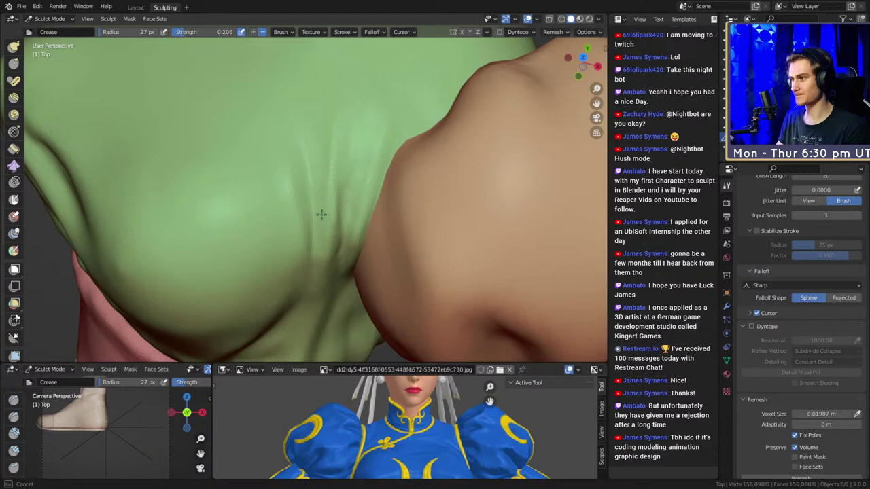
Undo the last stroke above the sleeve-edge folds and enlarge the brush radius to 34 px.
left_click_drag(302, 142, 310, 102)
key("ctrl+z")
key("f")
left_click(300, 119)
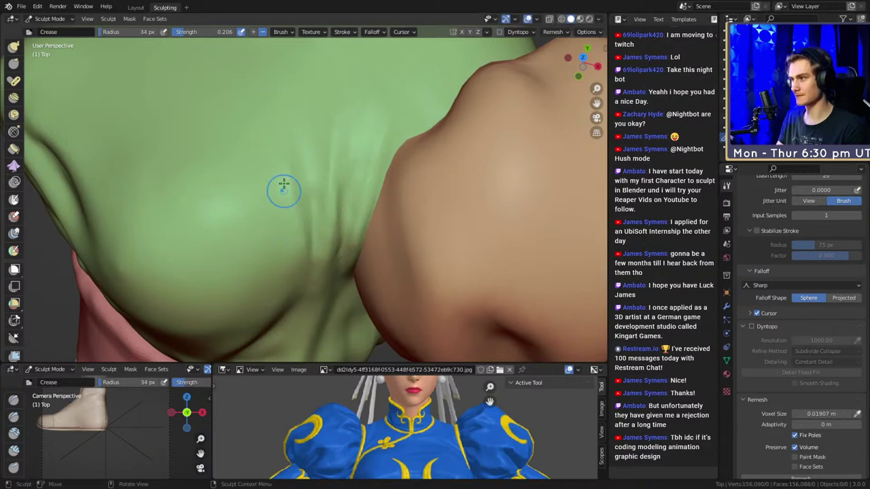
mouse_move(284, 188)
middle_mouse_down()
mouse_move(389, 163)
mouse_move(406, 212)
mouse_move(356, 175)
mouse_move(393, 202)
mouse_move(381, 170)
mouse_move(311, 220)
mouse_move(343, 188)
middle_mouse_up()
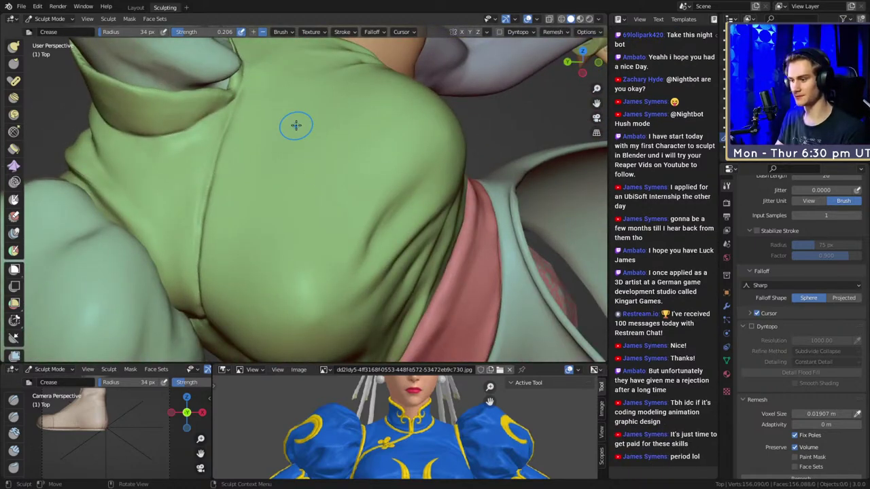
Crease a fold across the upper chest at 0.261 strength, and set the brush radius to 50 px.
mouse_move(296, 125)
middle_mouse_down("shift")
mouse_move(364, 172)
mouse_move(349, 177)
middle_mouse_up("shift")
key("shift+f")
left_click(361, 181)
key("shift+f")
left_click(443, 202)
left_click_drag(366, 170, 273, 226)
key("f")
left_click(326, 239)
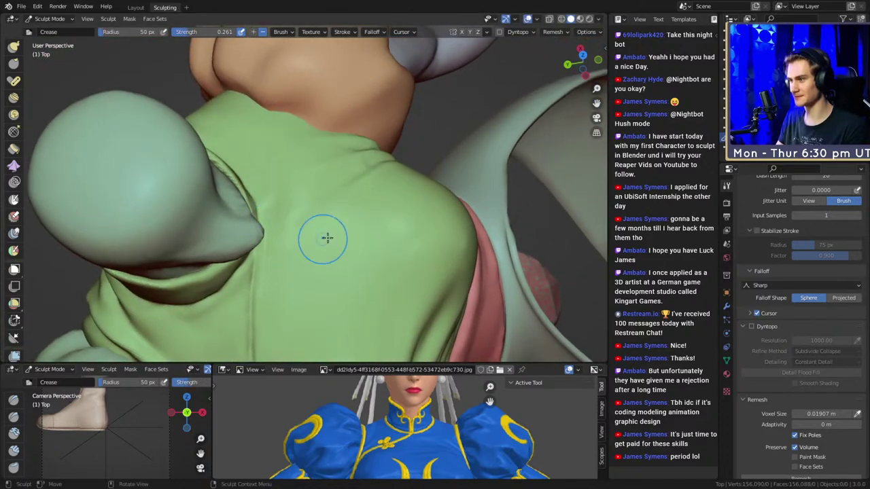
Crease soft folds across the chest beside the collar seam at a 58 px radius and 0.109 strength.
middle_click_drag(326, 239, 324, 169)
middle_click_drag(269, 300, 271, 253)
key("f")
left_click(341, 181)
key("shift+f")
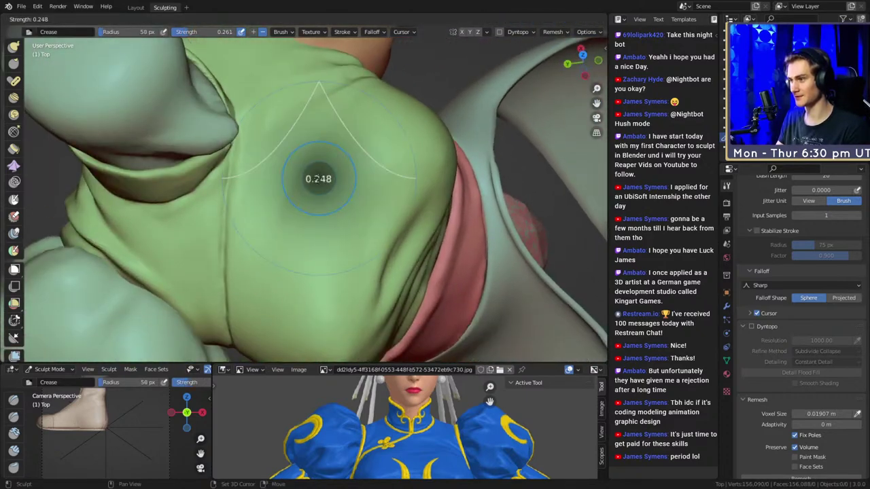
left_click(408, 179)
left_click_drag(299, 265, 283, 268)
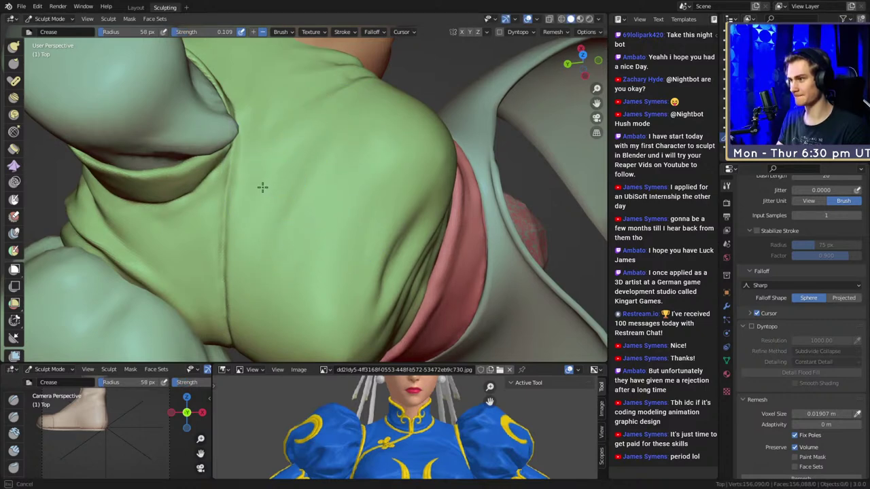
Crease the cloth along the sleeve's upper front edge at a 33 px radius and 0.236 strength.
mouse_move(371, 194)
middle_mouse_down()
mouse_move(310, 179)
mouse_move(349, 143)
mouse_move(343, 166)
mouse_move(295, 181)
mouse_move(370, 183)
middle_mouse_up()
middle_click_drag(272, 180, 321, 234)
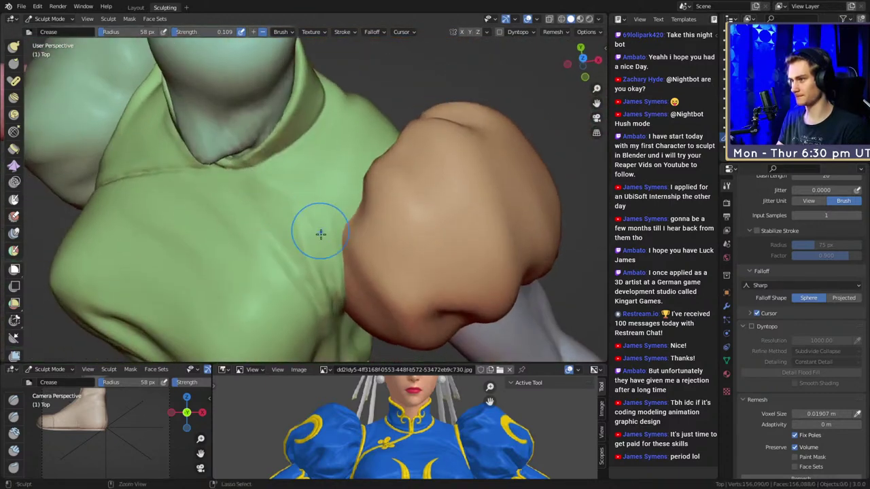
key("f")
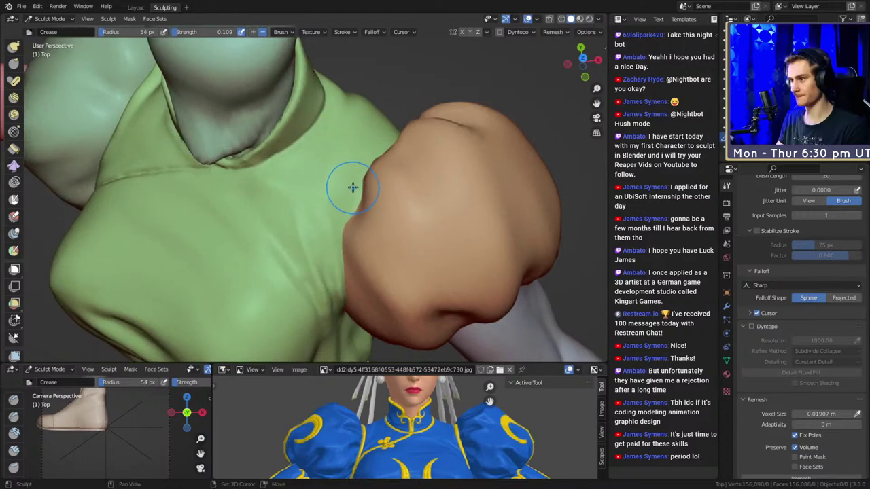
key("shift+f")
left_click(345, 189)
key("f")
left_click(386, 190)
left_click_drag(363, 197, 358, 216)
key("f")
left_click(339, 209)
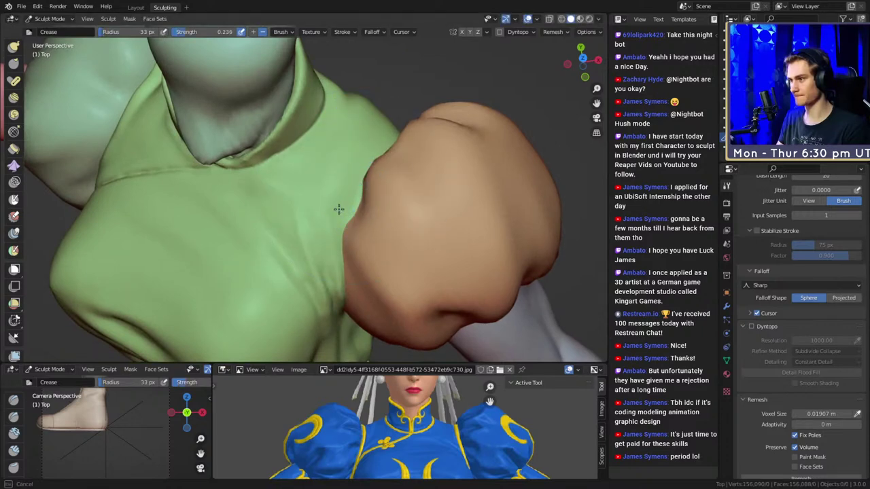
Review the chest and sleeve folds from the shoulder out to the whole figure.
left_click_drag(359, 155, 344, 246, "alt")
middle_click_drag(408, 119, 311, 192)
left_click_drag(305, 144, 435, 176, "ctrl+alt")
left_click_drag(435, 177, 379, 227, "alt")
scroll(367, 221, "up", 8)
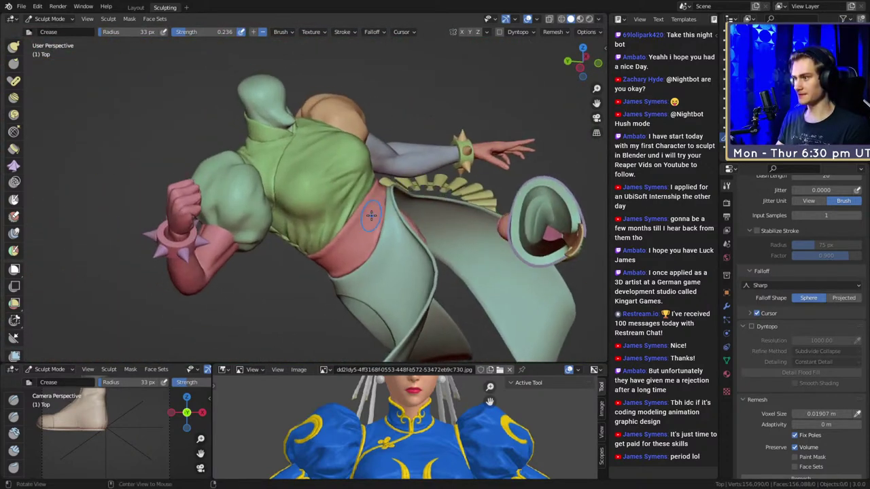
Save the figurine file with the top's latest folds.
middle_click_drag(359, 216, 334, 179)
scroll(350, 185, "up", 8)
scroll(333, 179, "up", 3)
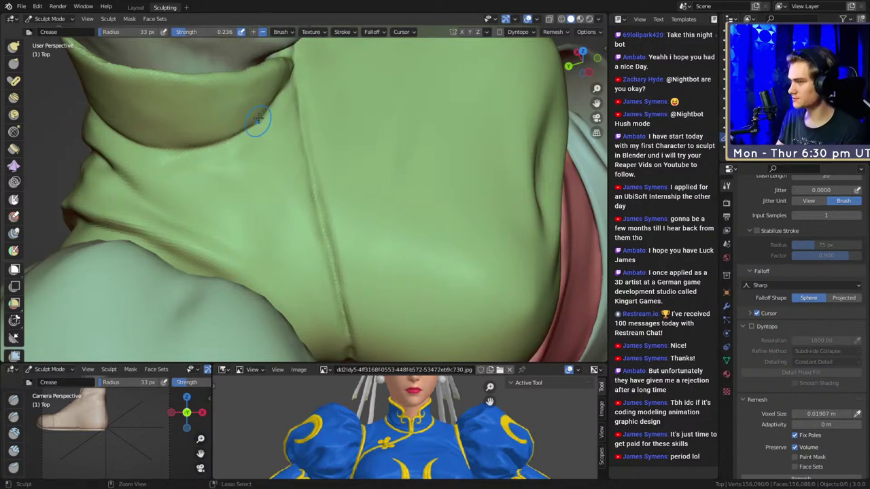
key("ctrl+s")
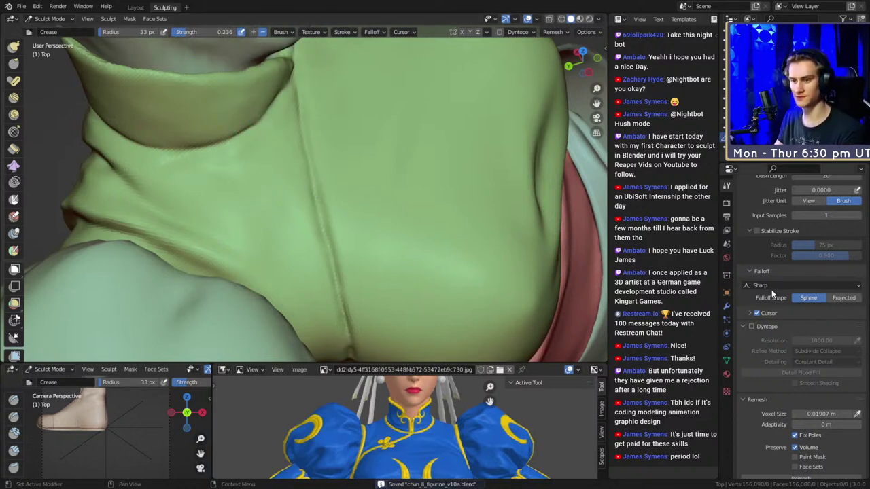
Pinch the top's diagonal front seam beside the sleeve with the Pinch/Magnify brush at a 79 px radius and 0.558 strength.
scroll(772, 292, "down", 2)
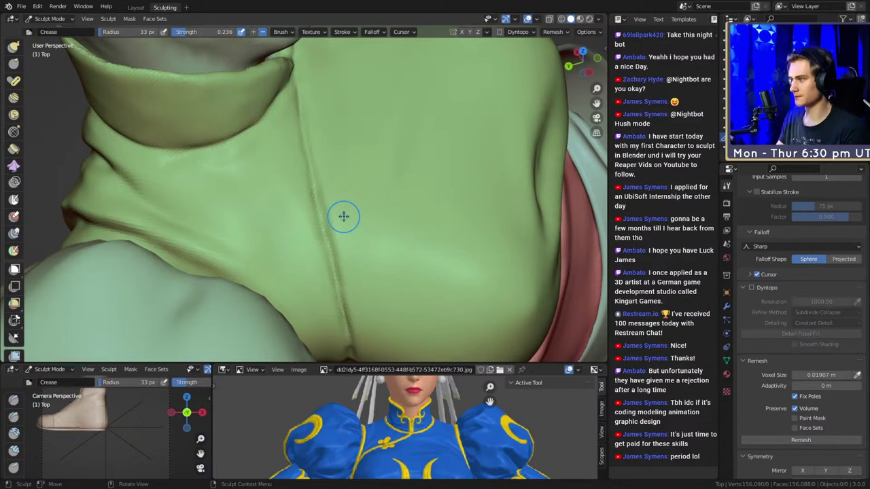
middle_click_drag(343, 216, 163, 110)
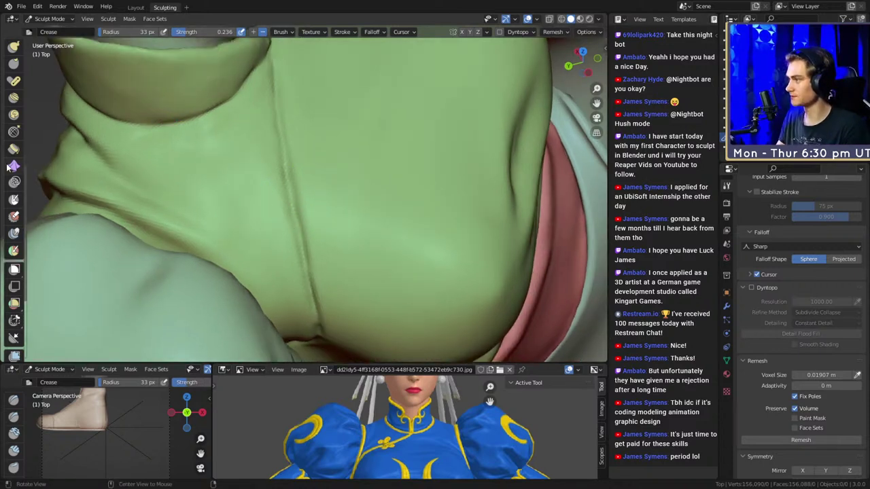
scroll(13, 204, "down", 5)
scroll(13, 203, "up", 8)
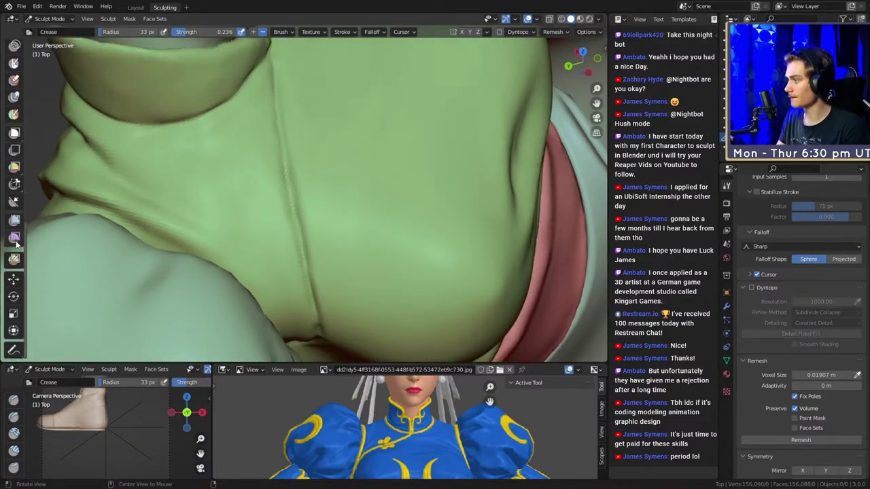
scroll(14, 163, "down", 5)
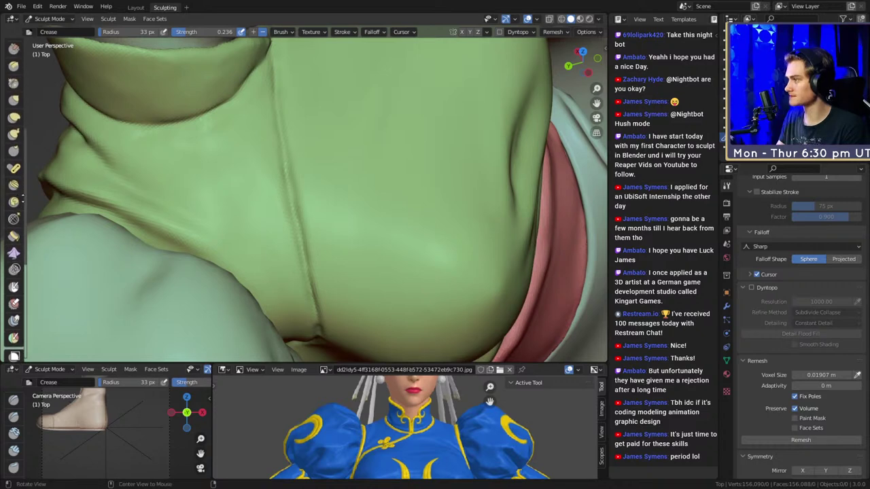
left_click(13, 158)
key("f")
left_click(324, 224)
mouse_move(341, 270)
middle_mouse_down("shift")
mouse_move(301, 171)
mouse_move(268, 167)
middle_mouse_up("shift")
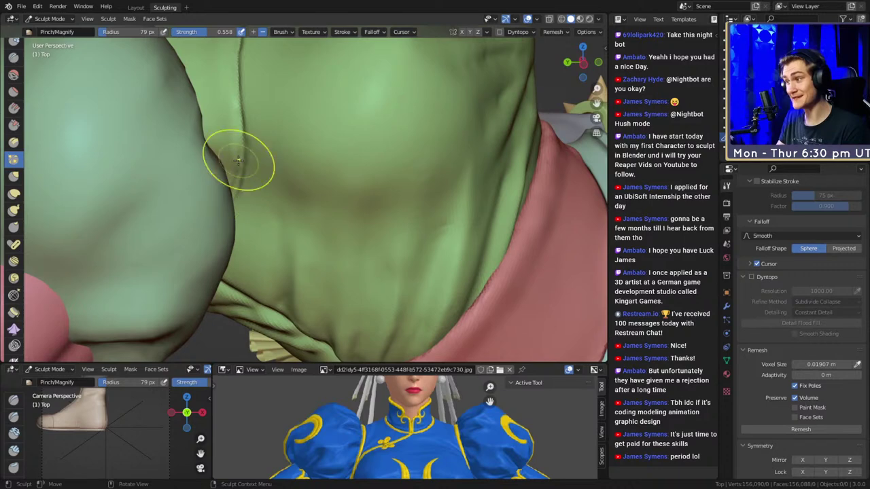
left_click_drag(240, 160, 237, 156)
left_click_drag(238, 188, 252, 152)
middle_click_drag(252, 152, 251, 189, "shift")
left_click_drag(250, 158, 244, 138)
middle_click_drag(243, 195, 258, 223, "shift")
Pinch the front seam just below the collar with the brush radius set to 70 px.
mouse_move(261, 157)
middle_mouse_down()
mouse_move(273, 205)
mouse_move(270, 246)
mouse_move(280, 241)
middle_mouse_up()
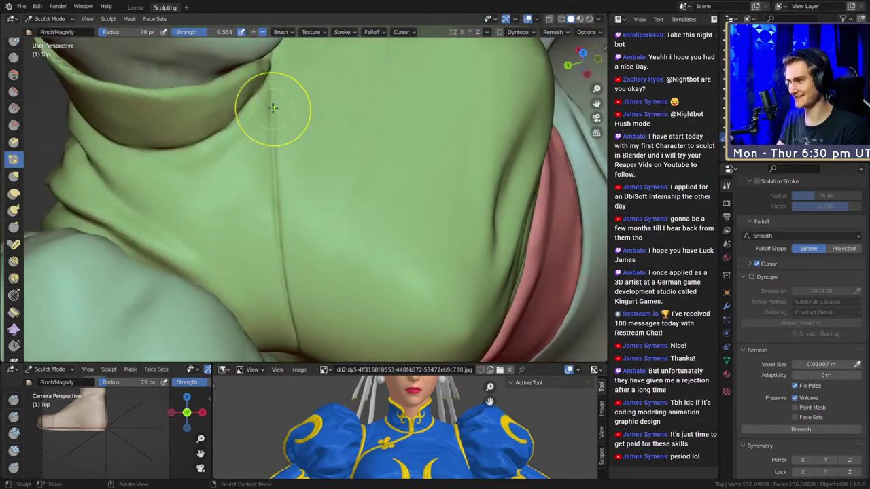
mouse_move(272, 108)
middle_mouse_down()
mouse_move(303, 175)
mouse_move(270, 190)
middle_mouse_up()
key("f")
left_click(266, 190)
left_click_drag(248, 170, 203, 299)
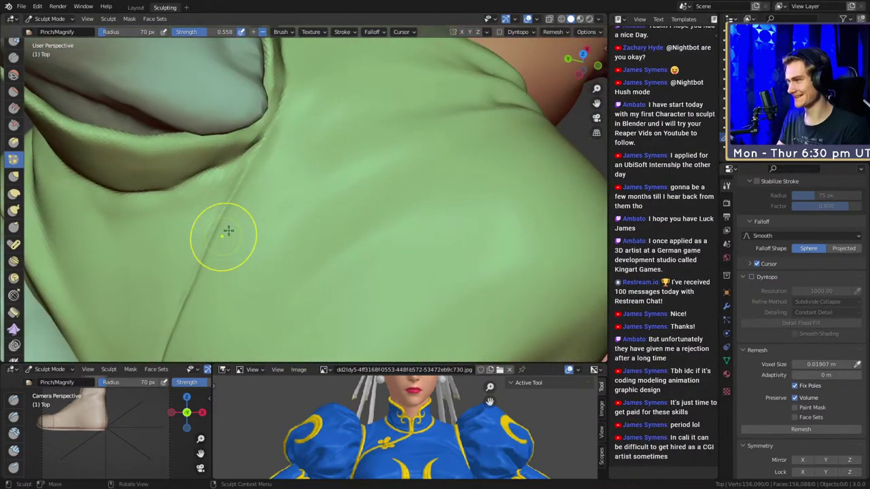
Review the top's folds on the whole figure from several angles, and save the file.
scroll(229, 230, "down", 6)
middle_click_drag(253, 218, 288, 174)
scroll(288, 175, "down", 4)
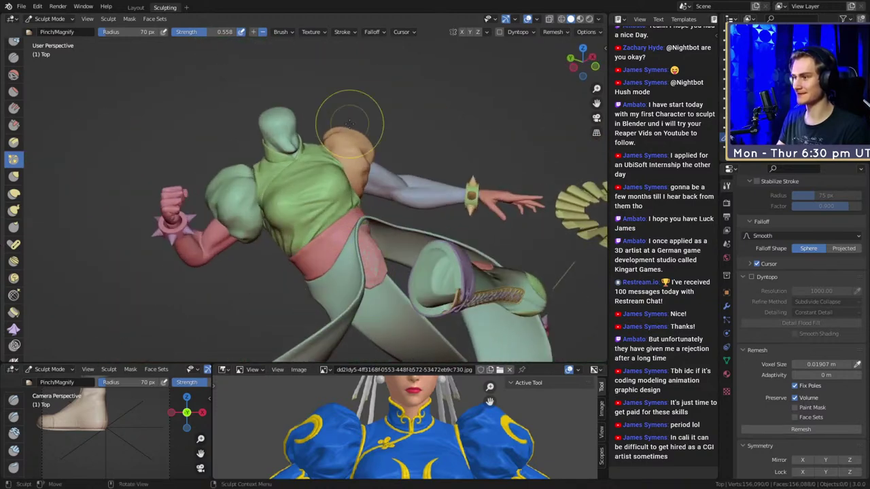
mouse_move(348, 122)
middle_mouse_down()
mouse_move(360, 136)
mouse_move(548, 193)
middle_mouse_up()
mouse_move(401, 203)
middle_mouse_down()
mouse_move(347, 199)
mouse_move(329, 139)
middle_mouse_up()
middle_click_drag(320, 204, 265, 257)
scroll(305, 227, "up", 4)
middle_click_drag(305, 227, 330, 222)
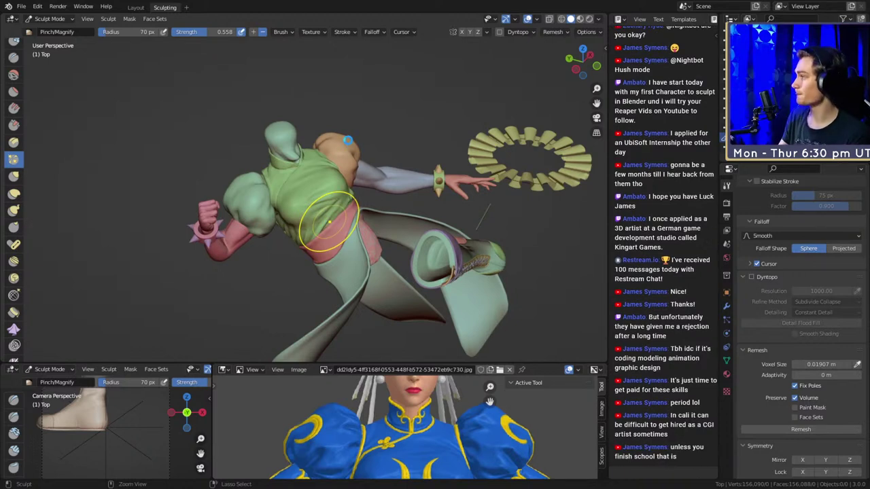
key("ctrl+s")
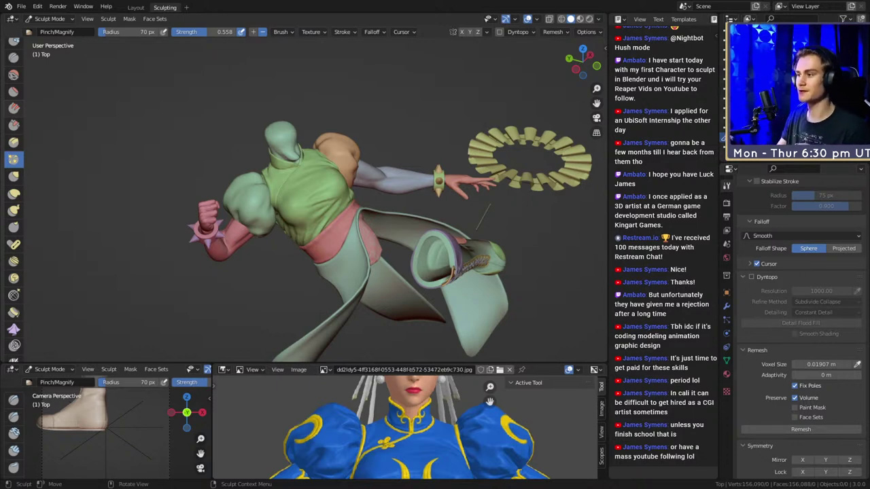
Switch to the Layout workspace and select the left puff sleeve, Shoulderpad_L.
scroll(392, 139, "up", 4)
middle_click_drag(411, 196, 343, 182)
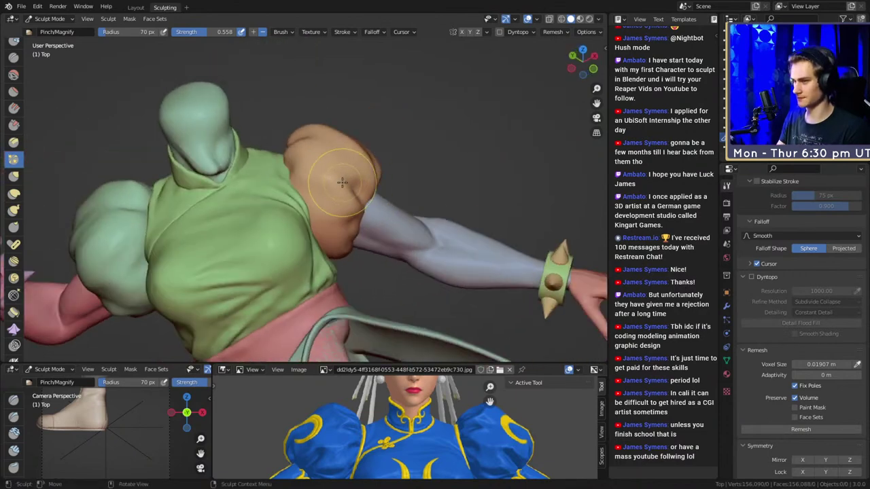
left_click(135, 7)
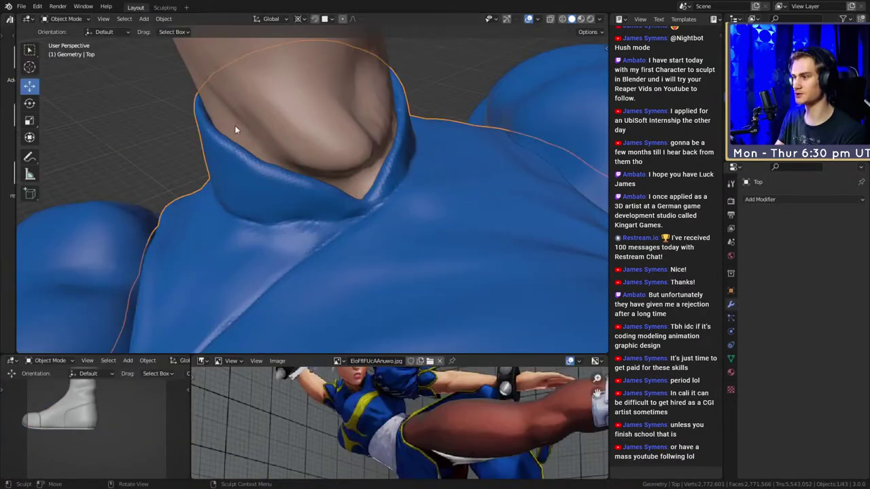
middle_click_drag(413, 212, 374, 159)
left_click(392, 197)
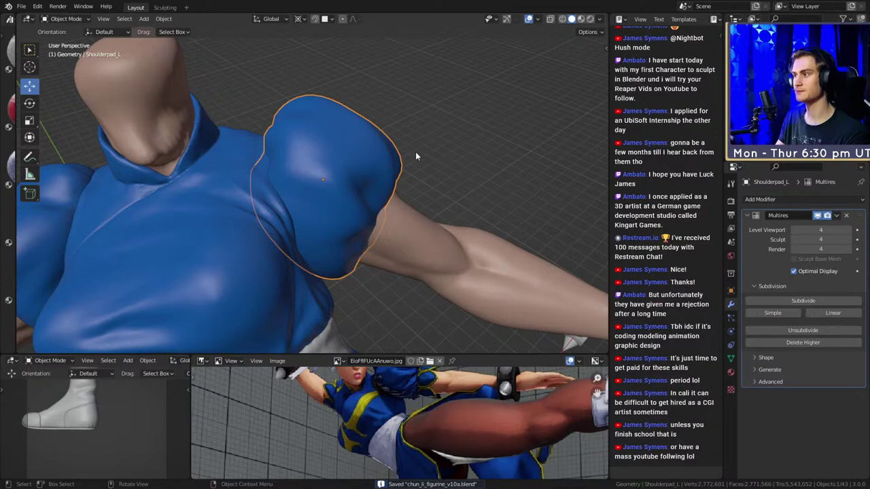
Set the left puff sleeve to flat shading.
scroll(401, 180, "down", 7)
scroll(387, 206, "up", 4)
middle_click_drag(369, 209, 411, 125)
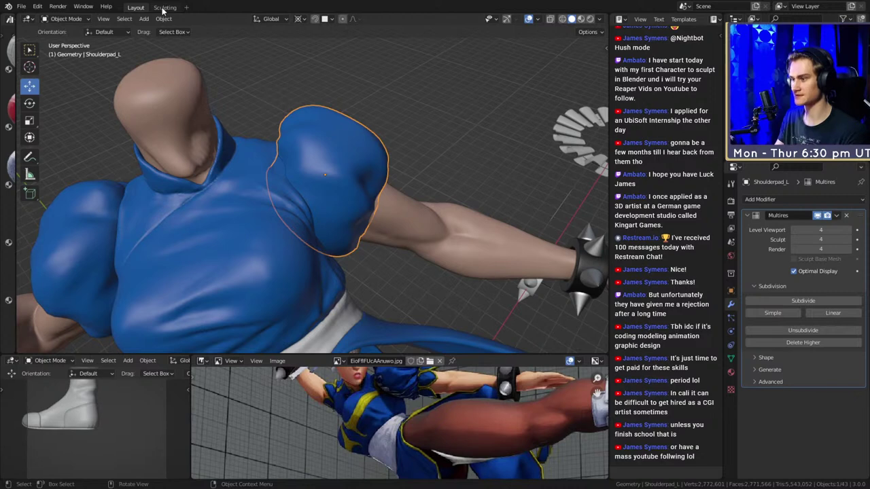
middle_click_drag(224, 157, 338, 205)
left_click(400, 144)
left_click(385, 168)
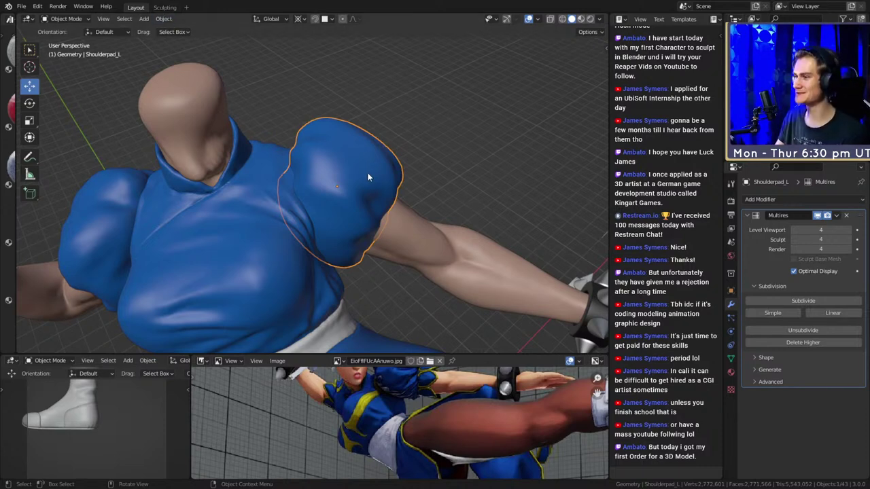
right_click(368, 178)
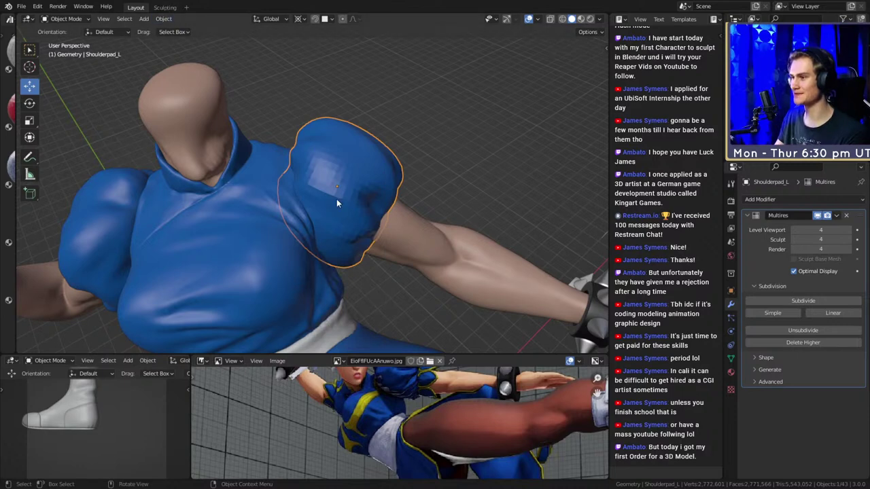
Return to the Sculpting workspace and subdivide the left puff sleeve's Multires modifier to level 5.
mouse_move(336, 199)
middle_mouse_down()
mouse_move(352, 235)
mouse_move(360, 231)
mouse_move(352, 221)
middle_mouse_up()
left_click(165, 7)
scroll(367, 210, "up", 5)
left_click(726, 307)
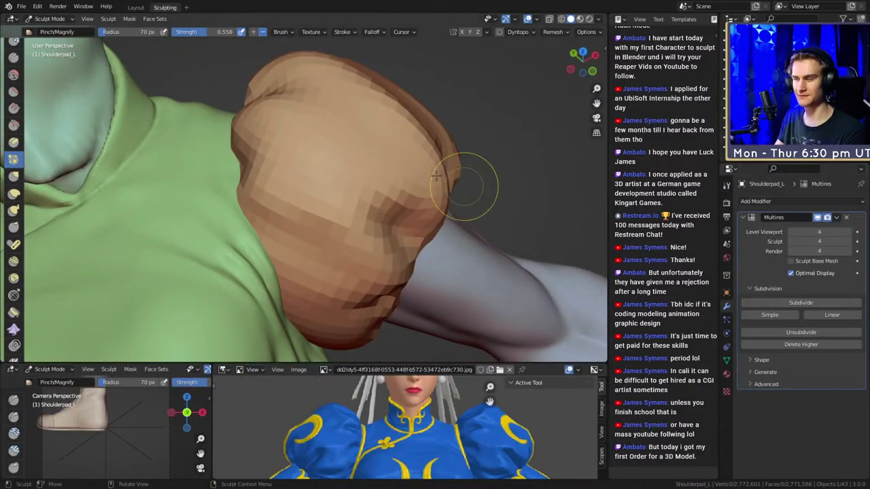
scroll(349, 195, "down", 6)
mouse_move(349, 196)
middle_mouse_down()
mouse_move(240, 184)
mouse_move(271, 177)
mouse_move(458, 227)
mouse_move(460, 237)
middle_mouse_up()
scroll(457, 226, "up", 2)
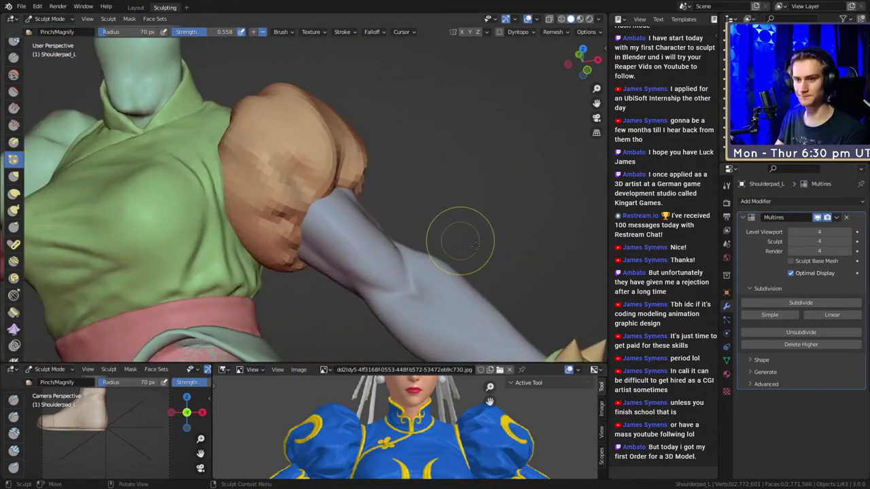
left_click(800, 303)
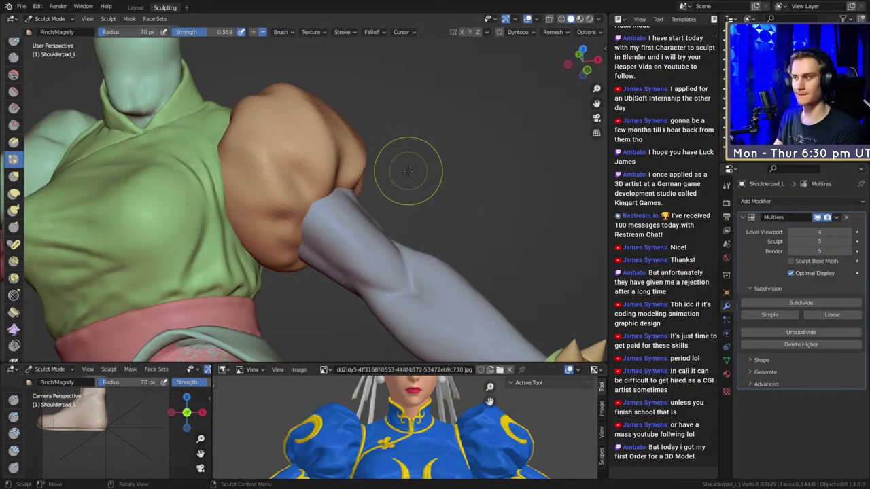
Compare the left puff sleeve with the reference image, and switch to the Grab brush at a 282 px radius.
mouse_move(275, 185)
middle_mouse_down()
mouse_move(285, 211)
mouse_move(256, 223)
mouse_move(438, 221)
mouse_move(336, 246)
mouse_move(272, 231)
mouse_move(210, 233)
mouse_move(296, 254)
middle_mouse_up()
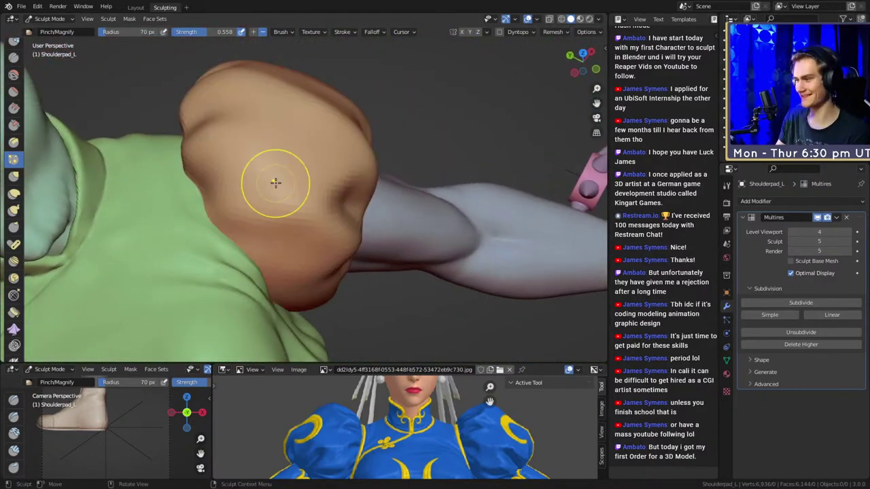
scroll(268, 200, "down", 6)
mouse_move(268, 200)
middle_mouse_down()
mouse_move(317, 213)
mouse_move(322, 237)
mouse_move(285, 225)
middle_mouse_up()
scroll(322, 224, "up", 5)
scroll(435, 441, "down", 3)
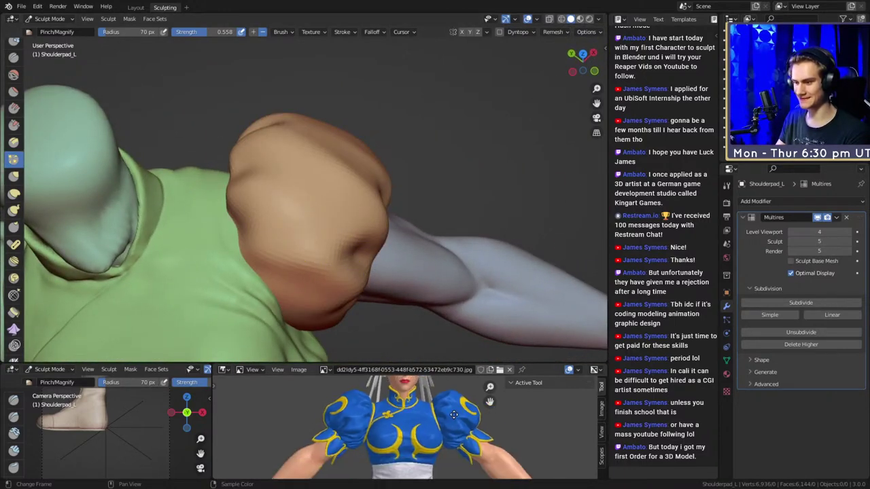
middle_click_drag(383, 276, 371, 243)
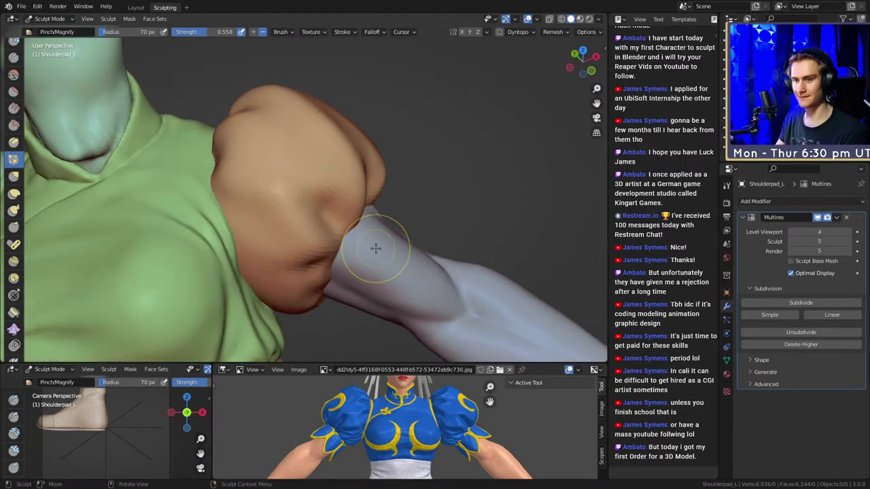
key("g")
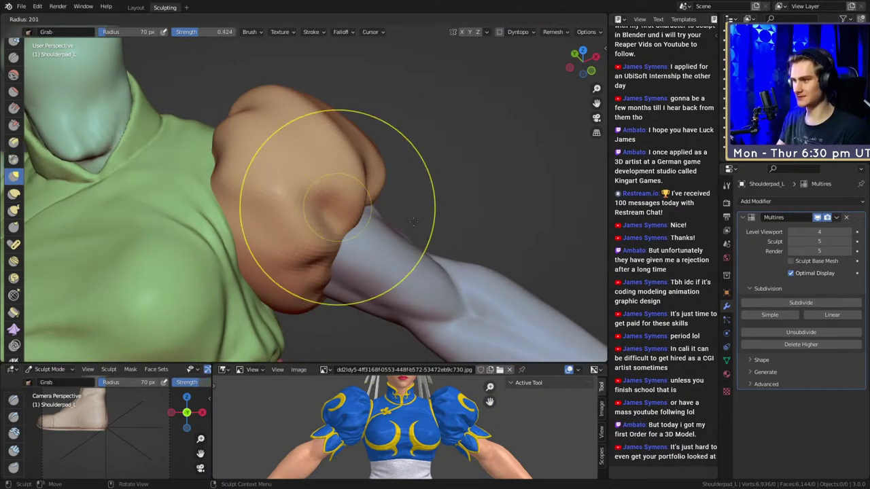
middle_click_drag(339, 214, 326, 201)
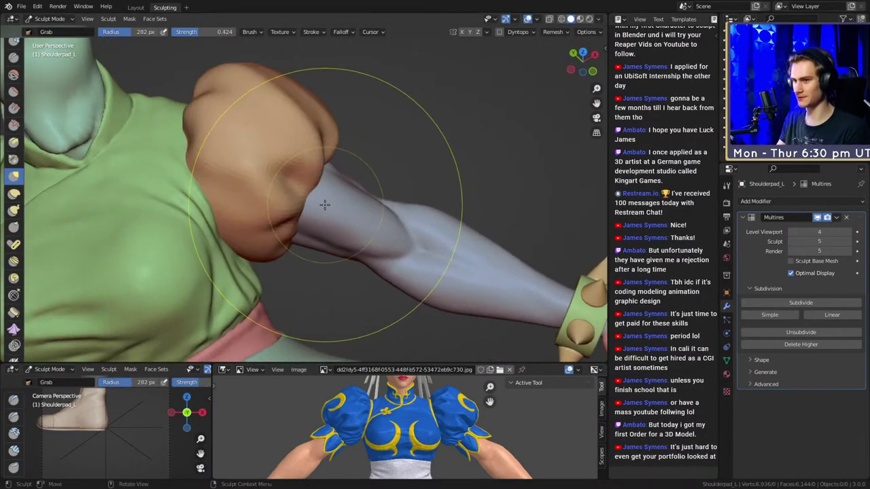
Set the puff sleeve's Multires viewport and sculpt levels to 2, and save the file.
left_click(790, 231)
key("ctrl+s")
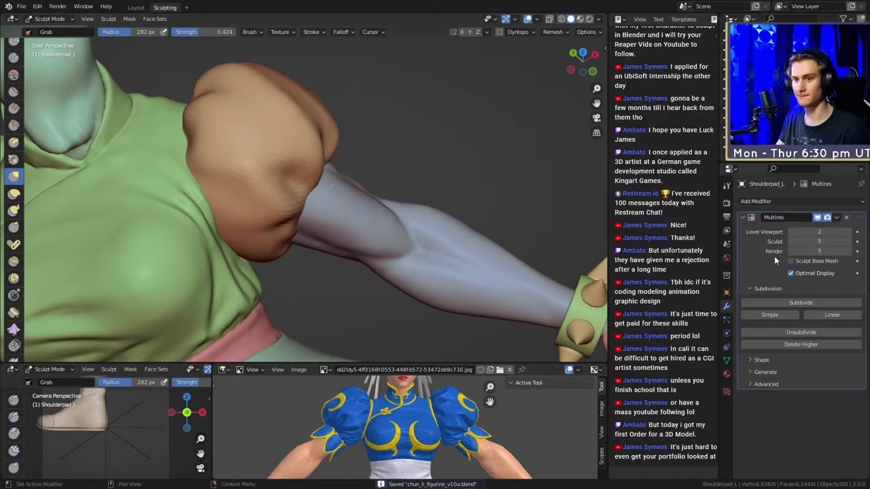
left_click(791, 242)
left_click(790, 242)
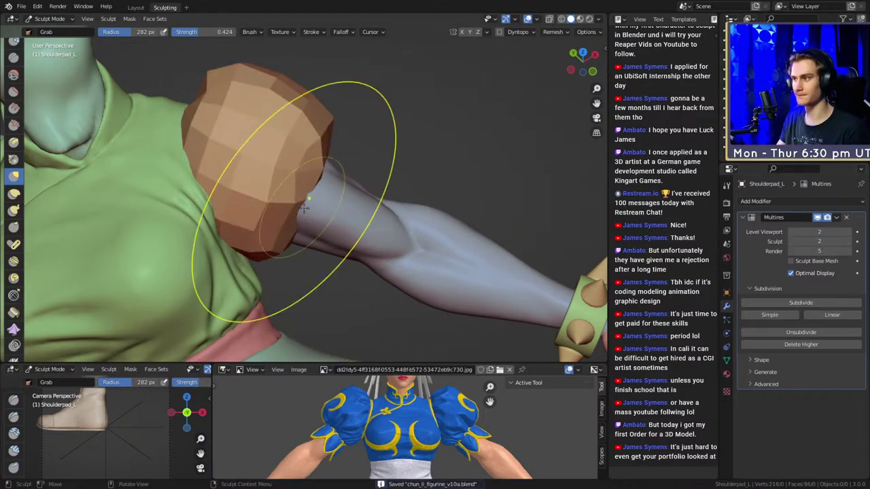
Pull the puff sleeve's arm-side edge outward along the arm with Grab at a 454 px radius.
middle_click_drag(305, 204, 320, 206)
key("f")
left_click(366, 215)
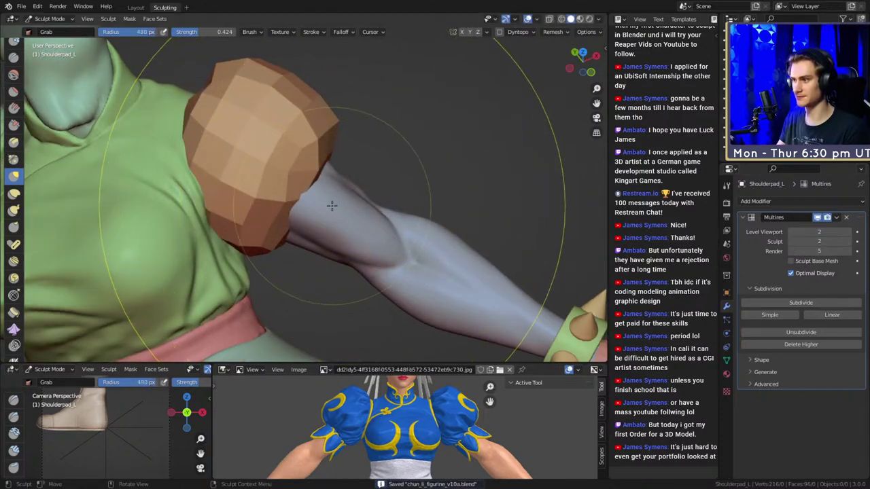
left_click(326, 210)
left_click_drag(316, 196, 359, 224)
middle_click_drag(269, 200, 353, 200)
Nudge the puff sleeve's edge beside the chest with Grab, and reduce the brush radius to 213 px.
key("f")
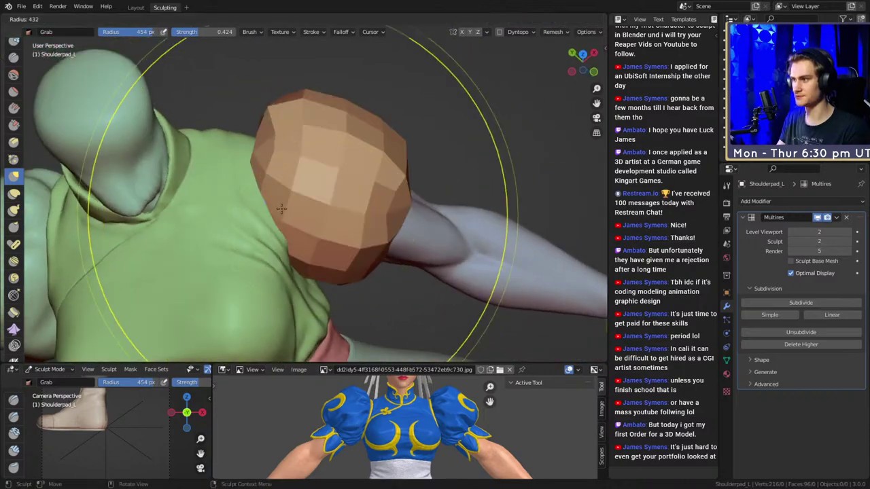
left_click(285, 198)
left_click_drag(285, 198, 296, 196)
mouse_move(293, 195)
middle_mouse_down()
mouse_move(360, 195)
mouse_move(340, 204)
mouse_move(363, 174)
mouse_move(346, 219)
mouse_move(229, 217)
mouse_move(296, 229)
mouse_move(334, 210)
mouse_move(450, 227)
mouse_move(352, 197)
mouse_move(385, 190)
middle_mouse_up()
key("f")
left_click(292, 189)
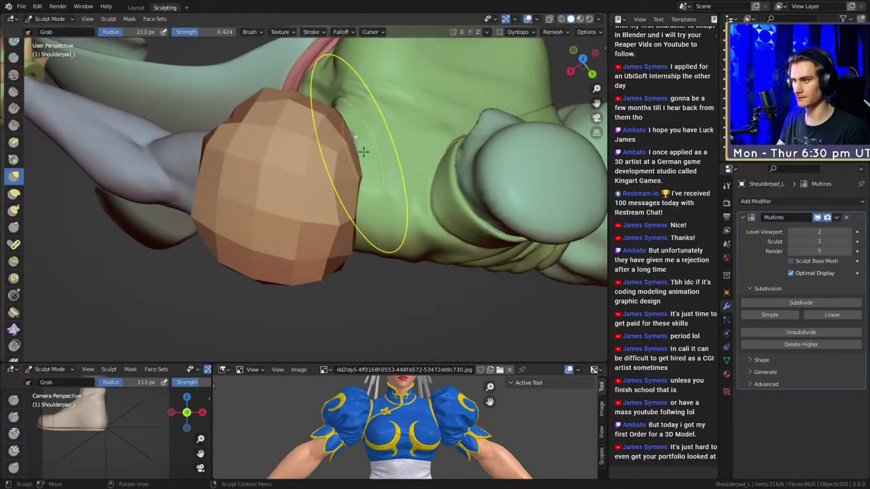
Adjust the puff sleeve's upper outline near the shoulder with a smaller Grab brush.
mouse_move(352, 142)
middle_mouse_down()
mouse_move(310, 155)
mouse_move(373, 197)
mouse_move(361, 200)
mouse_move(311, 156)
mouse_move(345, 171)
mouse_move(194, 111)
middle_mouse_up()
middle_click_drag(355, 201, 275, 188)
key("f")
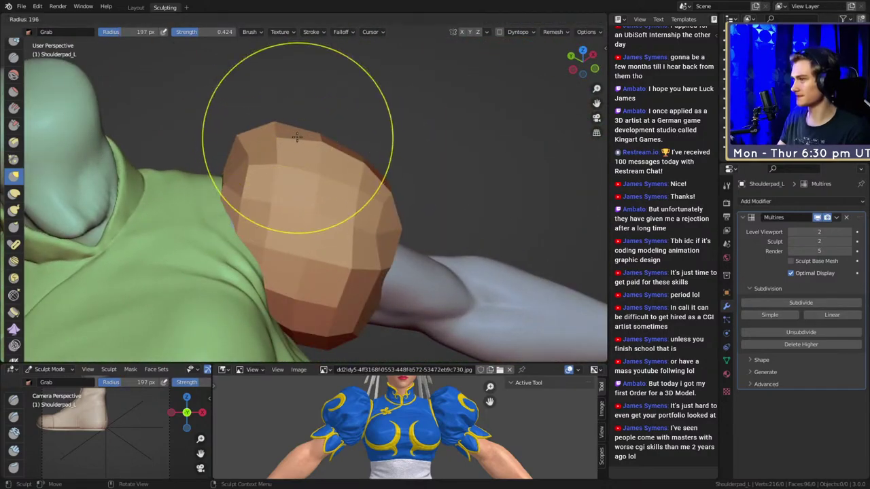
left_click(286, 129)
mouse_move(310, 130)
middle_mouse_down()
mouse_move(306, 136)
mouse_move(299, 126)
mouse_move(308, 106)
mouse_move(271, 188)
mouse_move(348, 219)
mouse_move(368, 275)
mouse_move(325, 259)
middle_mouse_up()
key("f")
left_click(287, 116)
mouse_move(325, 259)
left_mouse_down("alt")
mouse_move(319, 238)
mouse_move(324, 260)
mouse_move(266, 227)
left_mouse_up("alt")
Shape the puff sleeve around the arm opening with varying Grab sizes, ending at a 379 px radius.
key("f")
left_click(297, 260)
key("f")
left_click(357, 227)
mouse_move(356, 227)
middle_mouse_down()
mouse_move(316, 239)
mouse_move(345, 250)
mouse_move(367, 184)
mouse_move(359, 191)
middle_mouse_up()
key("f")
left_click(328, 255)
key("f")
left_click(350, 241)
key("f")
left_click(338, 205)
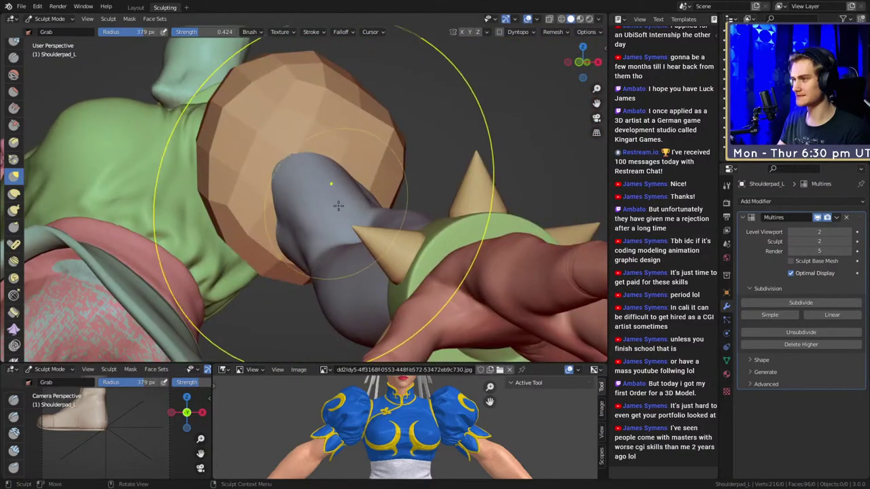
Reshape the puff sleeve's lower edge over the upper arm with Grab, using a radius of about 274 px.
middle_click_drag(315, 240, 346, 144)
mouse_move(359, 110)
middle_mouse_down()
mouse_move(262, 161)
mouse_move(316, 235)
mouse_move(305, 224)
mouse_move(306, 204)
mouse_move(390, 272)
mouse_move(381, 234)
mouse_move(350, 219)
middle_mouse_up()
key("f")
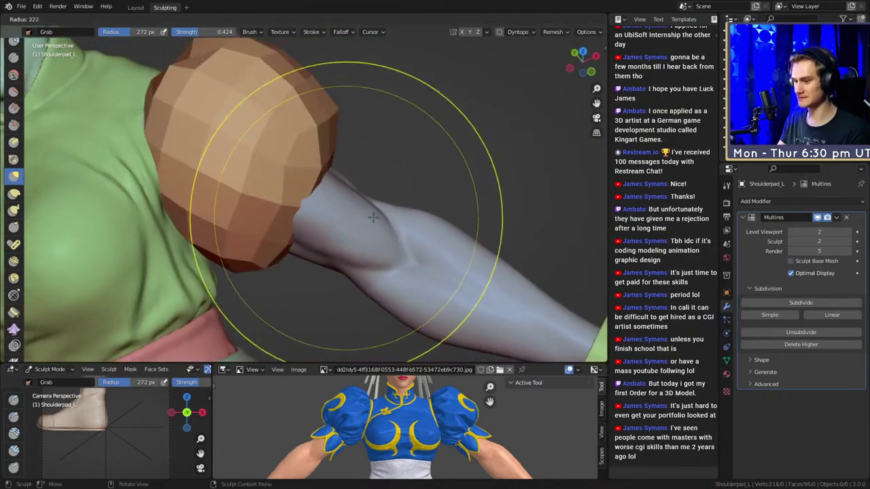
left_click(497, 218)
left_click_drag(323, 210, 308, 209)
key("f")
mouse_move(347, 224)
middle_mouse_down()
mouse_move(380, 241)
mouse_move(343, 219)
middle_mouse_up()
left_click(494, 215)
key("f")
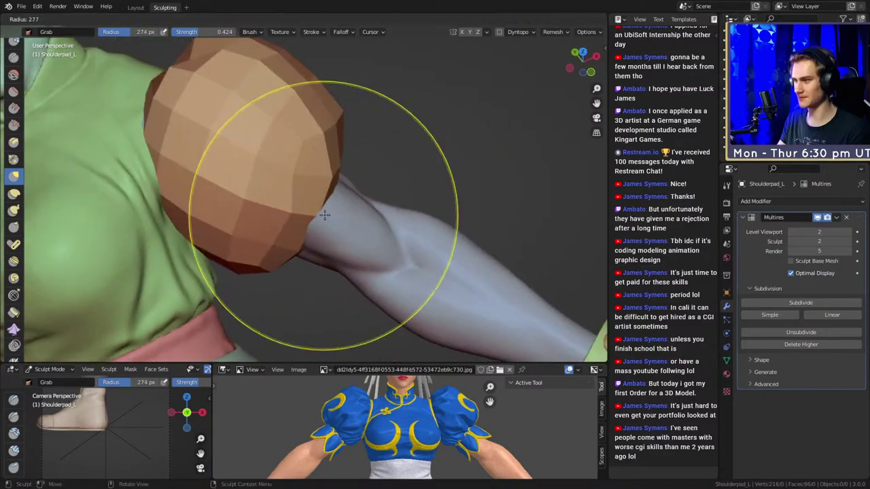
left_click(497, 215)
left_click_drag(324, 213, 313, 208)
Refine the puff sleeve's rounded outline from the arm side and above, bringing the Grab radius down to 139 px.
mouse_move(340, 218)
middle_mouse_down()
mouse_move(371, 233)
mouse_move(279, 192)
mouse_move(340, 171)
mouse_move(330, 151)
mouse_move(344, 146)
mouse_move(301, 241)
mouse_move(301, 156)
mouse_move(320, 175)
mouse_move(319, 210)
mouse_move(349, 224)
mouse_move(398, 213)
mouse_move(416, 224)
mouse_move(398, 272)
mouse_move(363, 203)
mouse_move(386, 208)
mouse_move(368, 224)
mouse_move(392, 207)
mouse_move(320, 227)
mouse_move(396, 197)
mouse_move(247, 244)
mouse_move(335, 236)
middle_mouse_up()
key("f")
left_click(471, 171)
key("f")
left_click(318, 215)
key("f")
left_click(310, 225)
left_click_drag(335, 237, 294, 257, "alt")
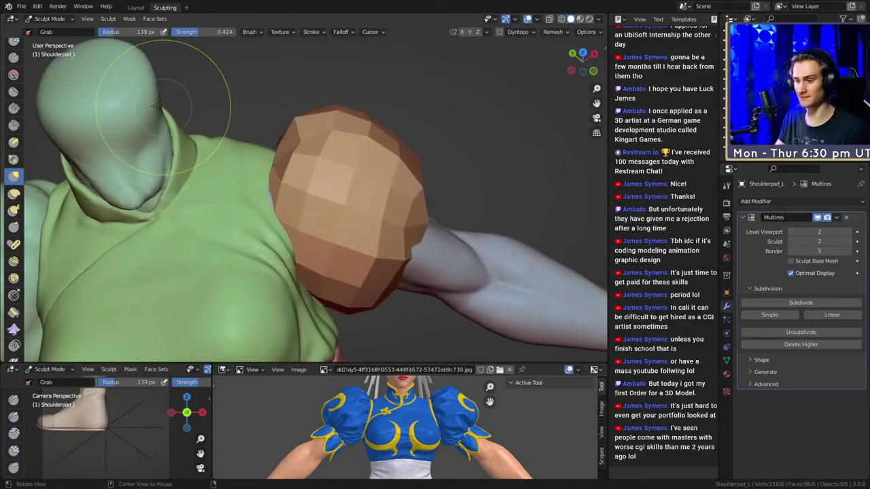
Raise the puff sleeve's Multires sculpt level to 4.
left_click_drag(345, 222, 346, 211, "alt")
mouse_move(346, 210)
middle_mouse_down()
mouse_move(320, 220)
mouse_move(346, 220)
mouse_move(322, 219)
mouse_move(277, 247)
mouse_move(352, 216)
mouse_move(248, 203)
mouse_move(467, 229)
middle_mouse_up()
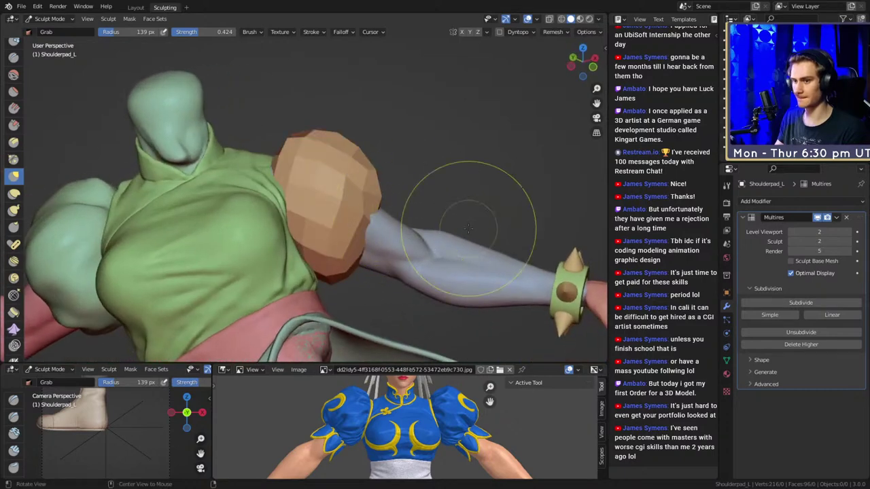
left_click(849, 242)
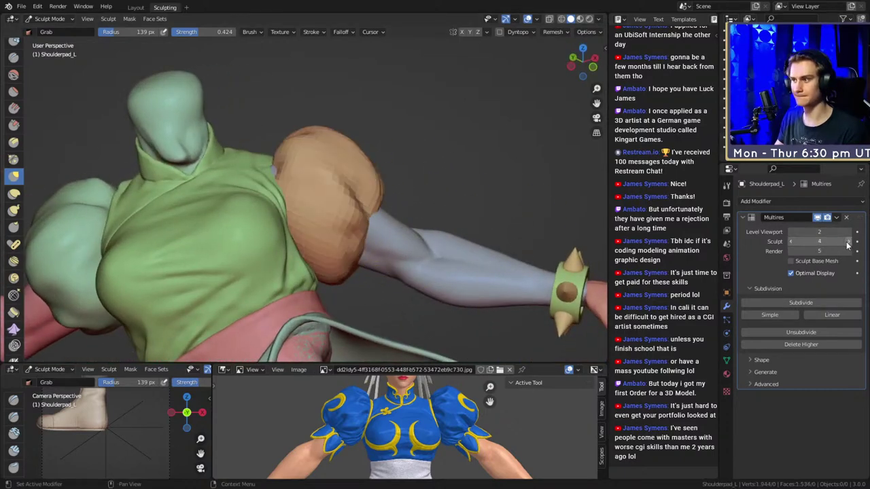
Set the left shoulder puff's Multires sculpt level to 5 and switch to the Crease brush at about 75 px radius.
left_click(850, 242)
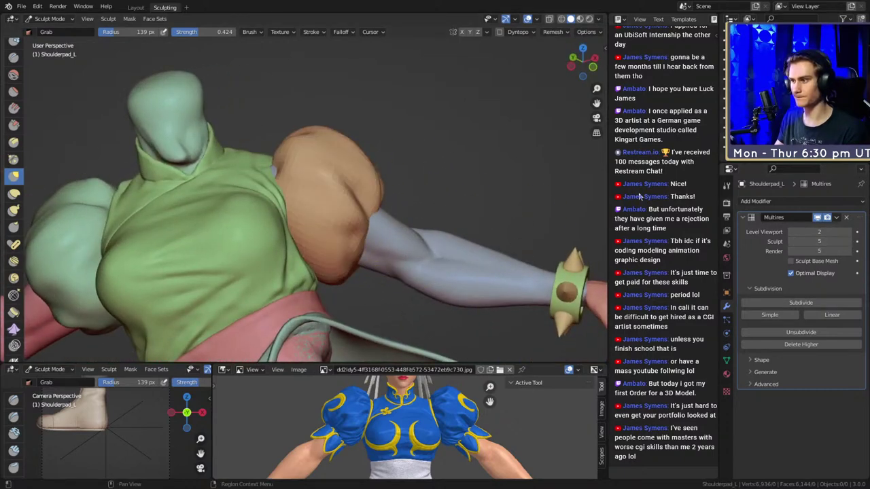
scroll(346, 214, "up", 5)
key("shift+c")
mouse_move(352, 189)
middle_mouse_down()
mouse_move(339, 212)
mouse_move(343, 204)
middle_mouse_up()
key("f")
left_click(362, 202)
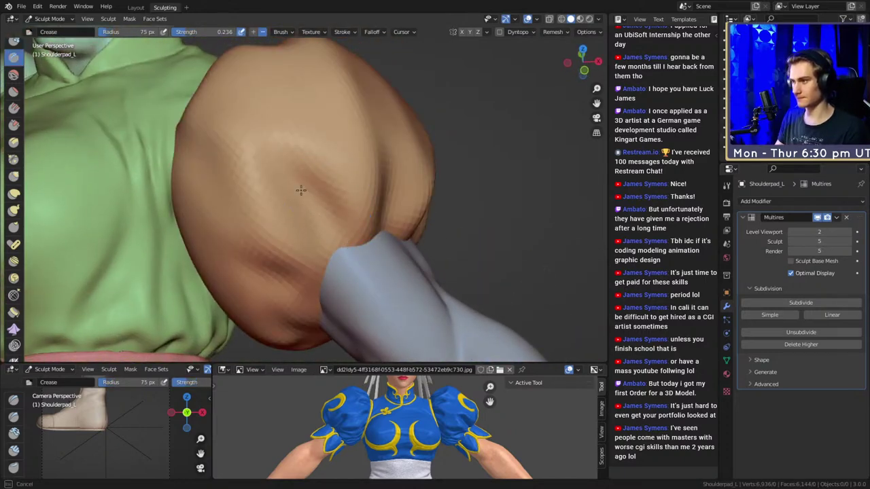
Crease a diagonal fold across the front of the left shoulder puff with a brush radius of about 77 to 84 px.
mouse_move(319, 239)
middle_mouse_down()
mouse_move(318, 207)
mouse_move(346, 205)
middle_mouse_up()
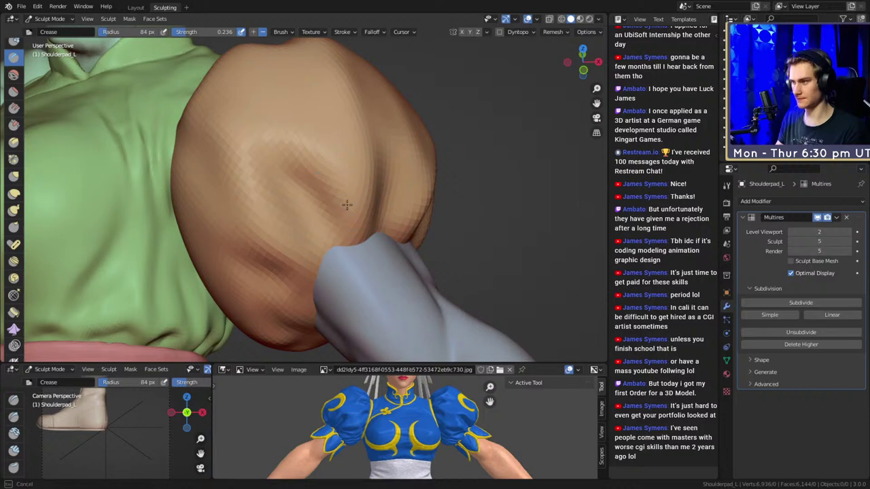
left_click_drag(279, 144, 271, 170)
key("f")
left_click(284, 163)
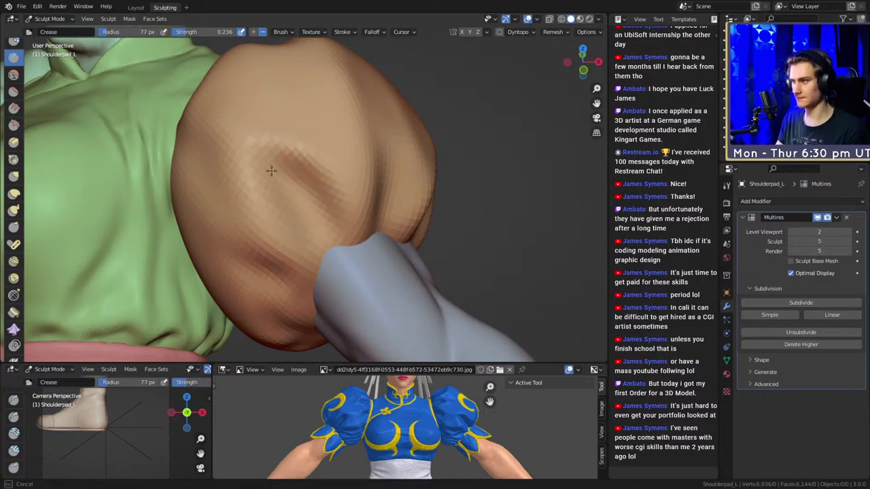
mouse_move(290, 222)
middle_mouse_down()
mouse_move(341, 256)
mouse_move(345, 190)
mouse_move(357, 178)
mouse_move(326, 181)
mouse_move(324, 206)
middle_mouse_up()
key("f")
left_click(324, 206)
Carve deeper folds on the puff's lower front towards the sleeve opening with the Crease brush at about 62 px.
left_click_drag(336, 210, 248, 210)
key("f")
left_click(309, 227)
key("f")
left_click(272, 216)
left_click_drag(251, 226, 240, 229)
left_click(319, 227)
mouse_move(319, 228)
middle_mouse_down()
mouse_move(301, 207)
mouse_move(310, 200)
middle_mouse_up()
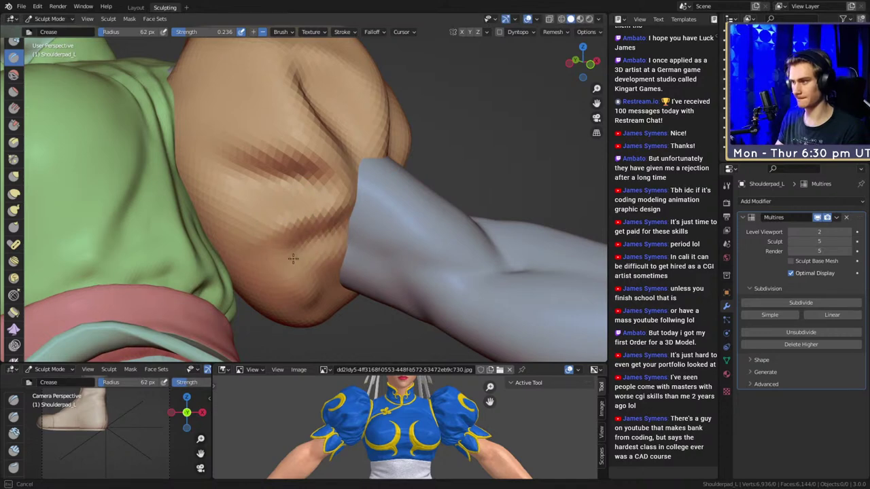
Crease gathered folds into the top of the puff along the shoulder seam with a radius of about 60 to 69 px.
mouse_move(293, 259)
middle_mouse_down()
mouse_move(247, 218)
mouse_move(261, 238)
mouse_move(292, 206)
mouse_move(292, 236)
mouse_move(301, 237)
mouse_move(309, 213)
mouse_move(338, 201)
middle_mouse_up()
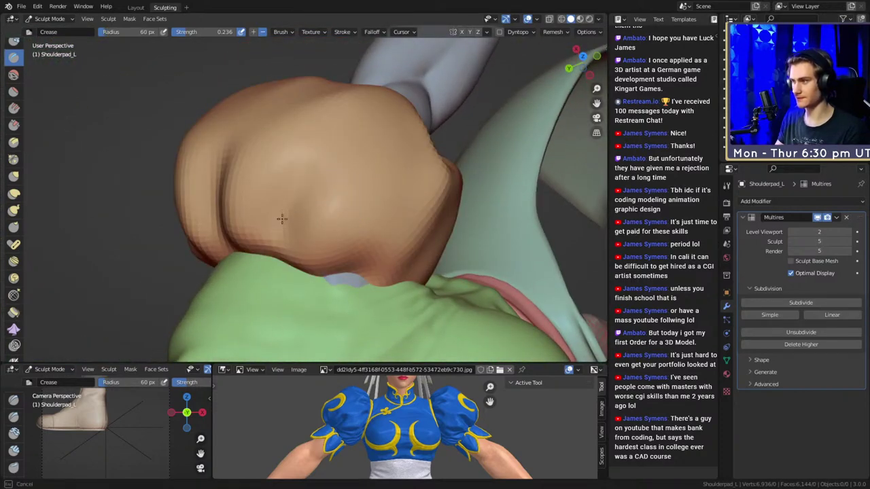
mouse_move(282, 218)
middle_mouse_down()
mouse_move(338, 175)
mouse_move(351, 187)
middle_mouse_up()
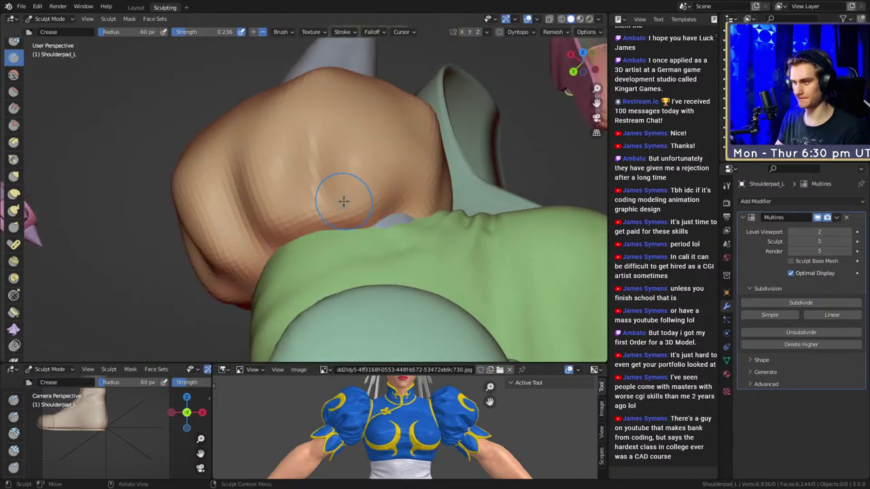
middle_click_drag(335, 138, 326, 194)
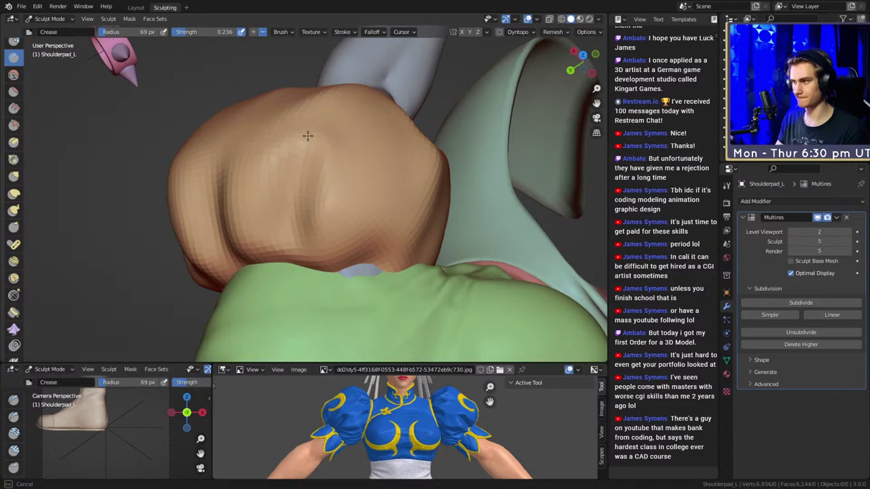
mouse_move(311, 258)
middle_mouse_down()
mouse_move(314, 218)
mouse_move(330, 197)
mouse_move(335, 204)
mouse_move(250, 199)
mouse_move(287, 176)
mouse_move(404, 194)
mouse_move(339, 205)
mouse_move(380, 170)
mouse_move(374, 218)
mouse_move(349, 188)
middle_mouse_up()
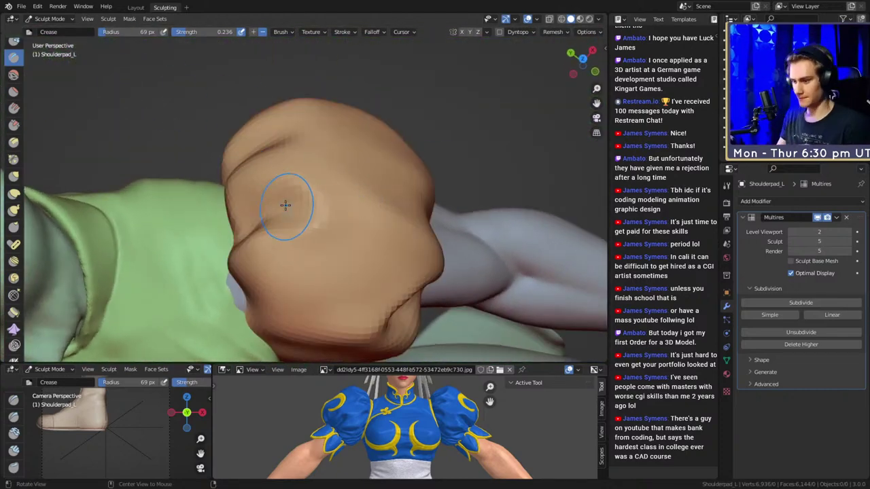
middle_click_drag(285, 204, 340, 194)
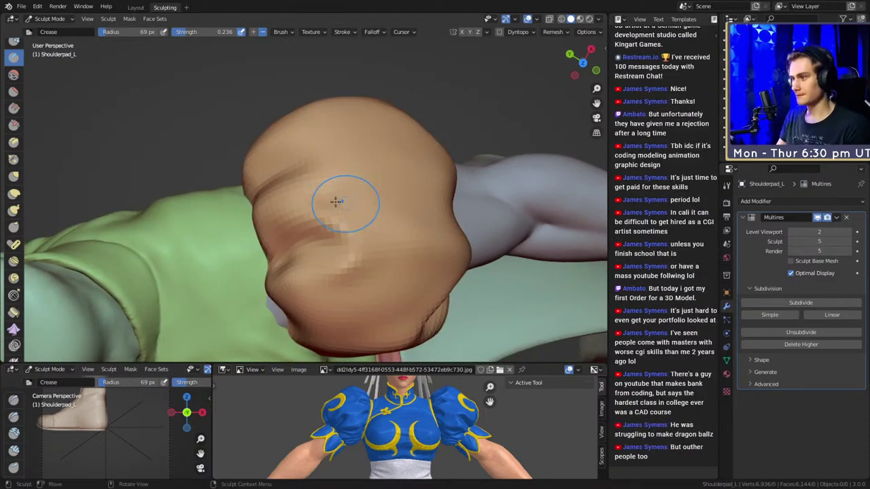
Extend the seam folds over the crown of the puff with the Crease brush at 69 px.
mouse_move(336, 202)
left_mouse_down()
mouse_move(328, 190)
mouse_move(353, 178)
left_mouse_up()
middle_click_drag(271, 174, 251, 154)
middle_click_drag(344, 241, 304, 168)
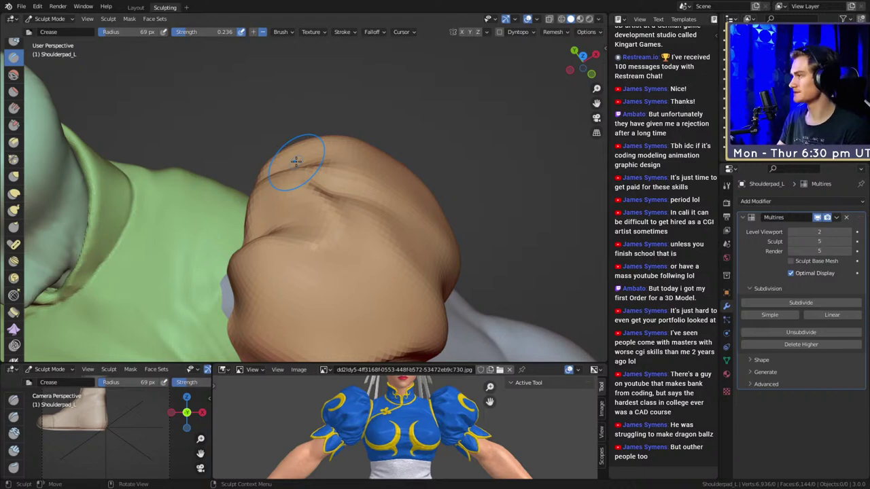
mouse_move(424, 155)
middle_mouse_down()
mouse_move(354, 184)
mouse_move(316, 179)
mouse_move(327, 194)
mouse_move(340, 179)
mouse_move(335, 159)
middle_mouse_up()
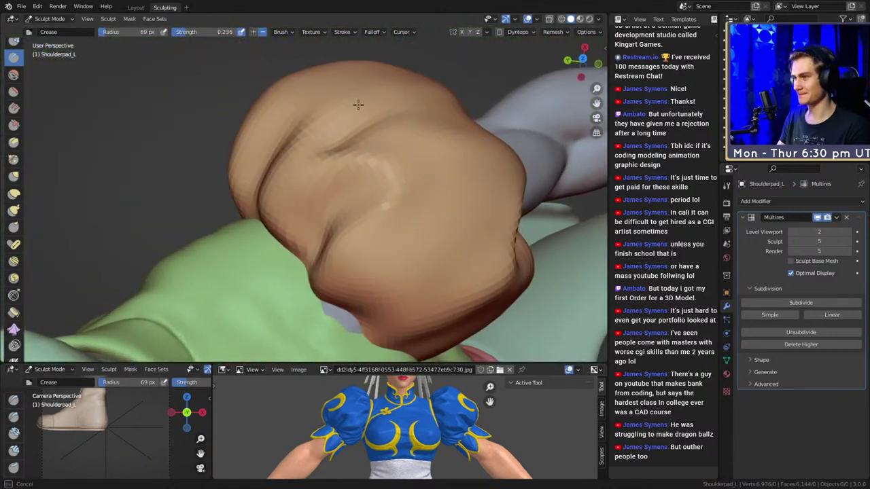
middle_click_drag(358, 104, 305, 149)
mouse_move(279, 178)
middle_mouse_down()
mouse_move(347, 129)
mouse_move(437, 165)
mouse_move(365, 196)
mouse_move(372, 187)
mouse_move(359, 208)
mouse_move(299, 206)
middle_mouse_up()
Carve broad folds into the back of the puff near the shoulder seam with the Crease brush at about 96 to 100 px.
key("f")
left_click(317, 206)
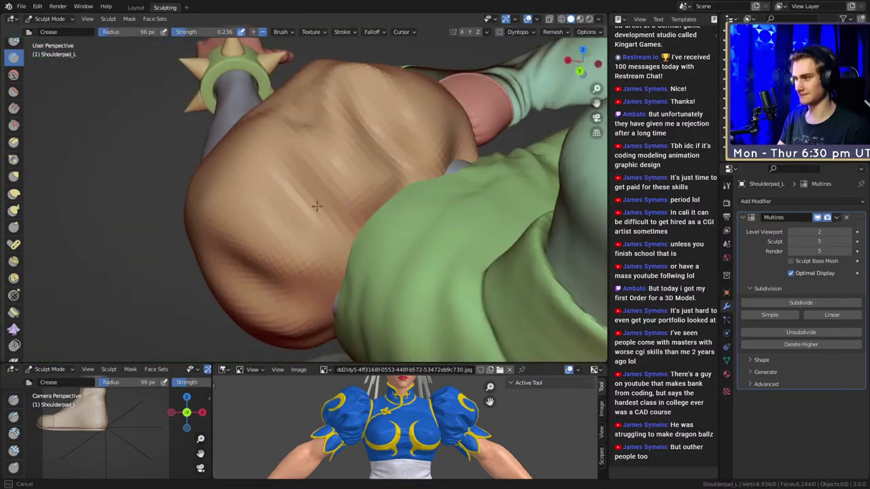
key("f")
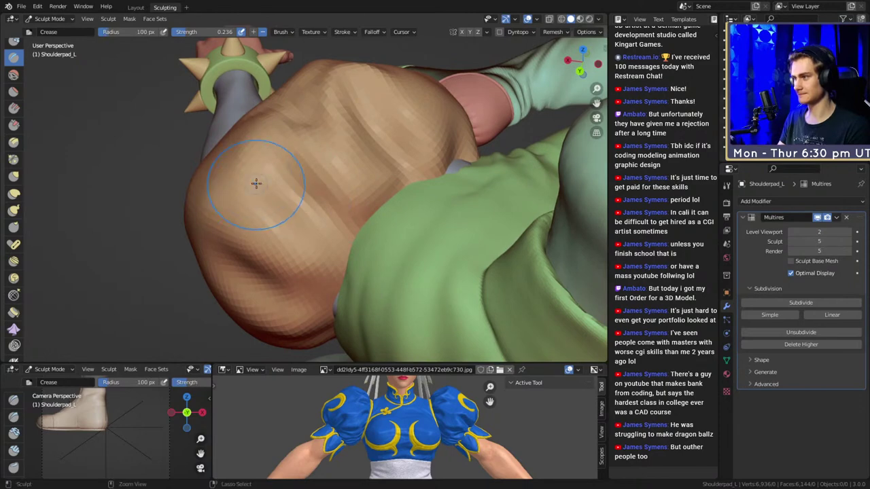
middle_click_drag(342, 227, 314, 189)
mouse_move(349, 155)
middle_mouse_down()
mouse_move(462, 193)
mouse_move(370, 216)
mouse_move(343, 192)
mouse_move(339, 172)
mouse_move(294, 183)
mouse_move(331, 194)
mouse_move(320, 188)
middle_mouse_up()
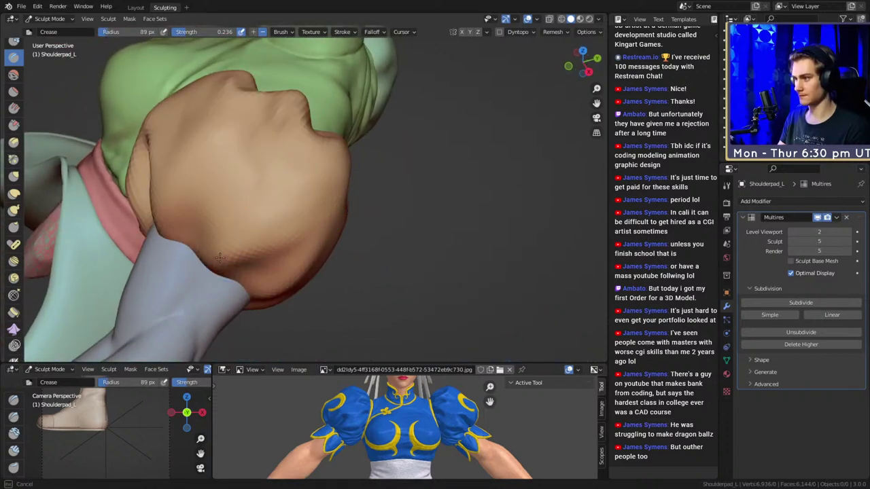
Crease radiating folds around the sleeve opening on the puff's outer side, varying the radius between about 48 and 86 px.
mouse_move(220, 256)
middle_mouse_down()
mouse_move(272, 205)
mouse_move(247, 198)
mouse_move(304, 216)
mouse_move(339, 202)
middle_mouse_up()
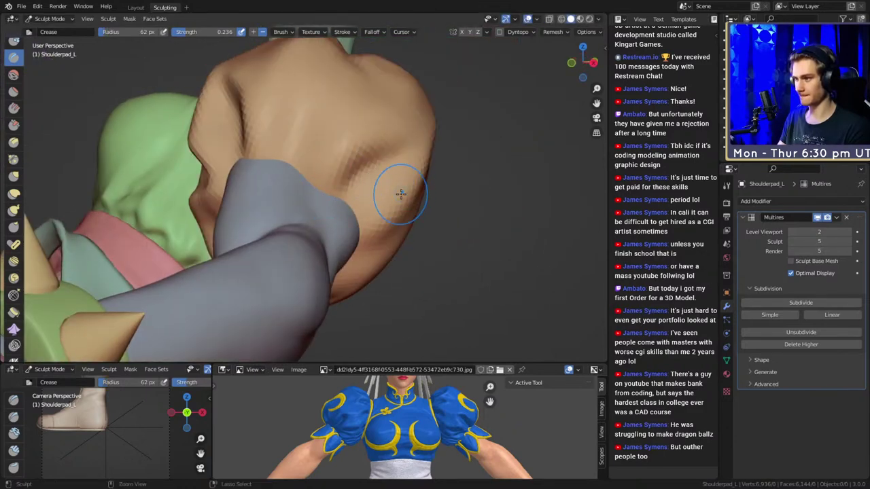
middle_click_drag(418, 163, 315, 194)
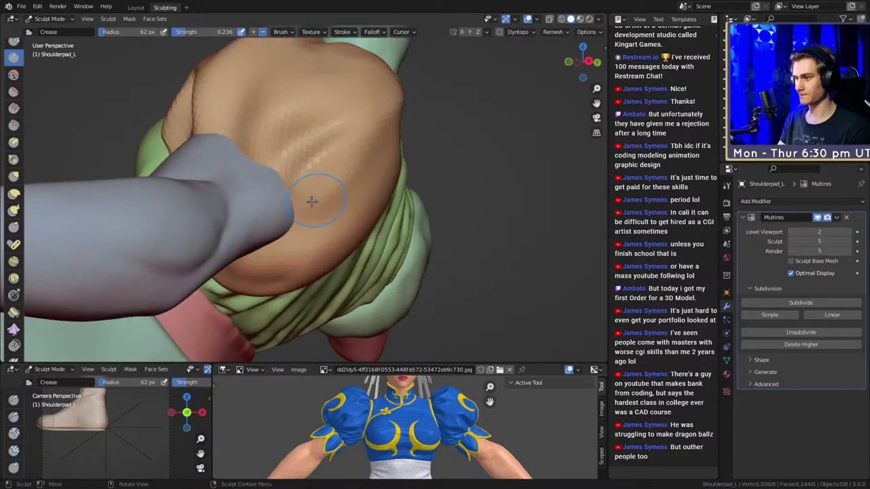
mouse_move(359, 145)
middle_mouse_down()
mouse_move(351, 178)
mouse_move(321, 214)
middle_mouse_up()
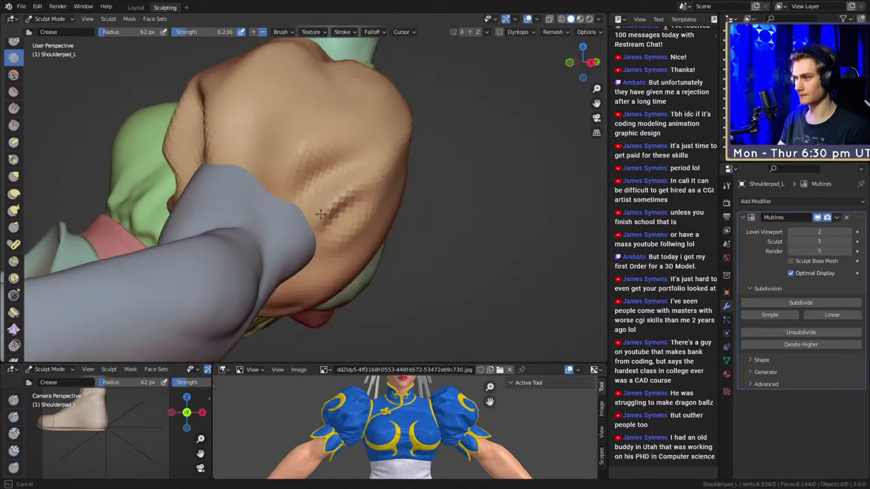
middle_click_drag(273, 192, 348, 216)
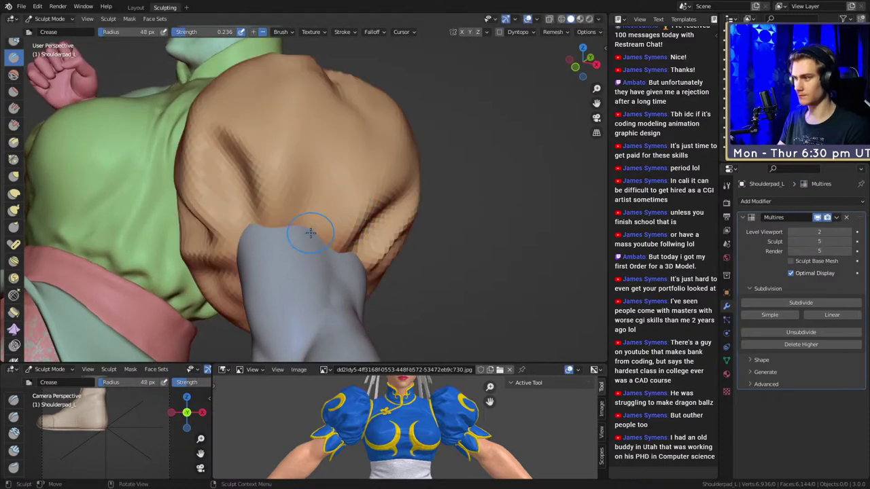
middle_click_drag(315, 166, 306, 161)
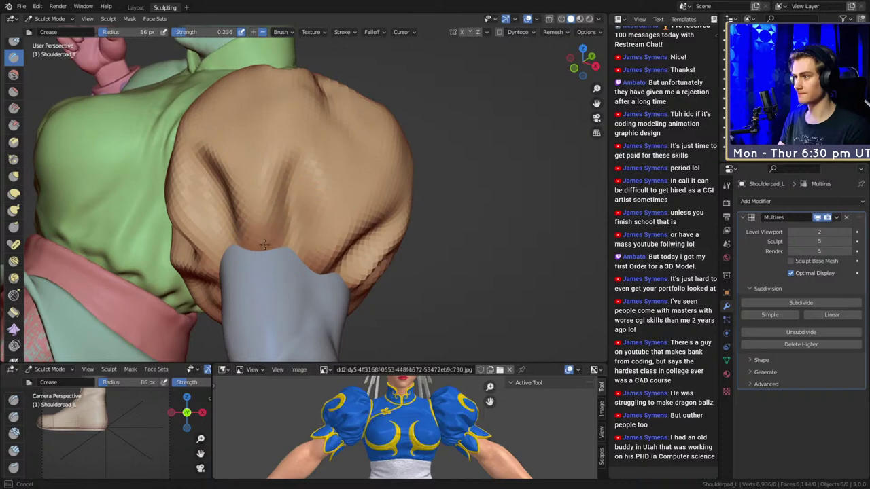
mouse_move(244, 188)
middle_mouse_down()
mouse_move(334, 205)
mouse_move(390, 231)
mouse_move(396, 150)
middle_mouse_up()
Adjust the puff's overall silhouette with the Grab brush at about 181 px radius and save the file.
scroll(390, 231, "down", 4)
scroll(240, 93, "down", 3)
scroll(407, 175, "up", 4)
mouse_move(428, 175)
middle_mouse_down()
mouse_move(296, 189)
mouse_move(317, 206)
mouse_move(369, 192)
mouse_move(331, 221)
mouse_move(346, 157)
middle_mouse_up()
scroll(317, 206, "up", 4)
middle_click_drag(355, 189, 323, 212)
key("g")
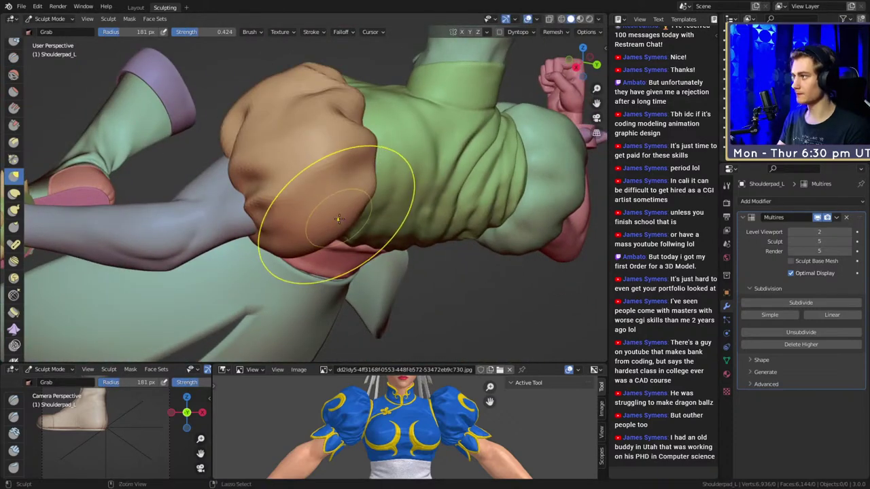
key("ctrl+s")
Carve folds behind the sleeve opening on the puff's rear side with the Crease brush reduced to about 73 px.
mouse_move(203, 129)
middle_mouse_down()
mouse_move(305, 197)
mouse_move(353, 214)
mouse_move(347, 226)
mouse_move(358, 190)
mouse_move(398, 171)
middle_mouse_up()
key("shift+c")
middle_click_drag(327, 185, 304, 219)
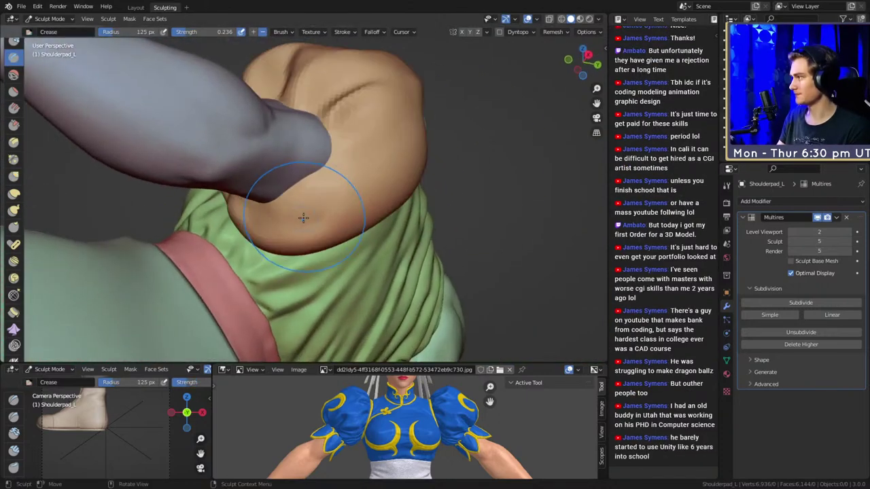
mouse_move(353, 198)
middle_mouse_down()
mouse_move(362, 204)
mouse_move(319, 270)
mouse_move(417, 181)
mouse_move(358, 175)
mouse_move(373, 163)
mouse_move(350, 179)
mouse_move(345, 197)
mouse_move(336, 179)
mouse_move(319, 198)
mouse_move(294, 188)
middle_mouse_up()
key("f")
left_click(350, 179)
key("bracketleft")
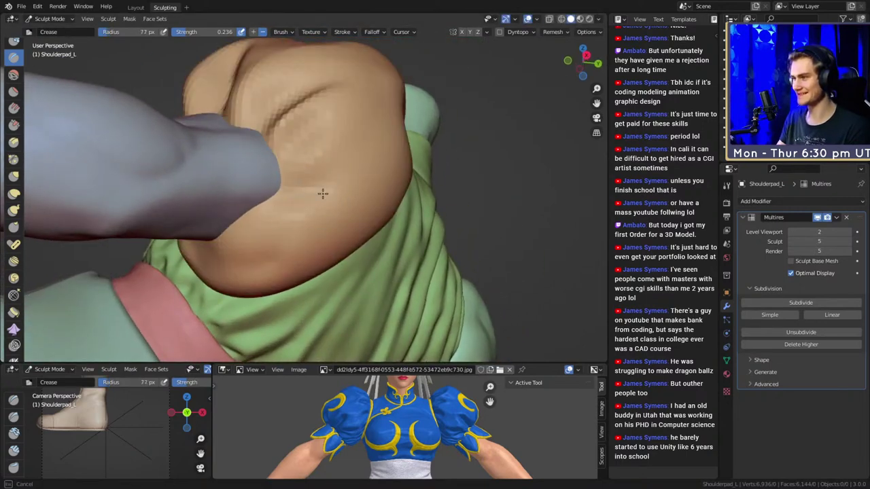
key("bracketleft")
key("bracketleft")
key("bracketleft")
key("bracketleft")
key("bracketleft")
key("bracketleft")
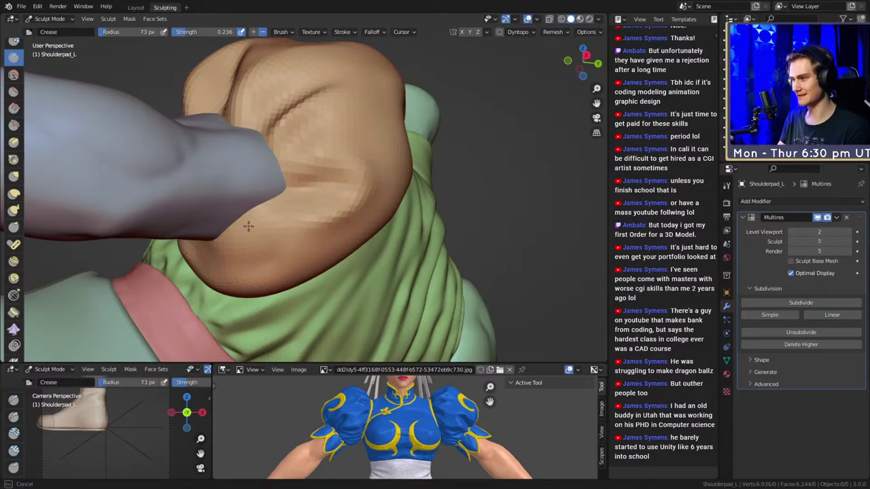
Crease further folds along the underside and lower back of the puff with a radius of 73 px.
mouse_move(248, 226)
middle_mouse_down()
mouse_move(337, 187)
mouse_move(327, 168)
middle_mouse_up()
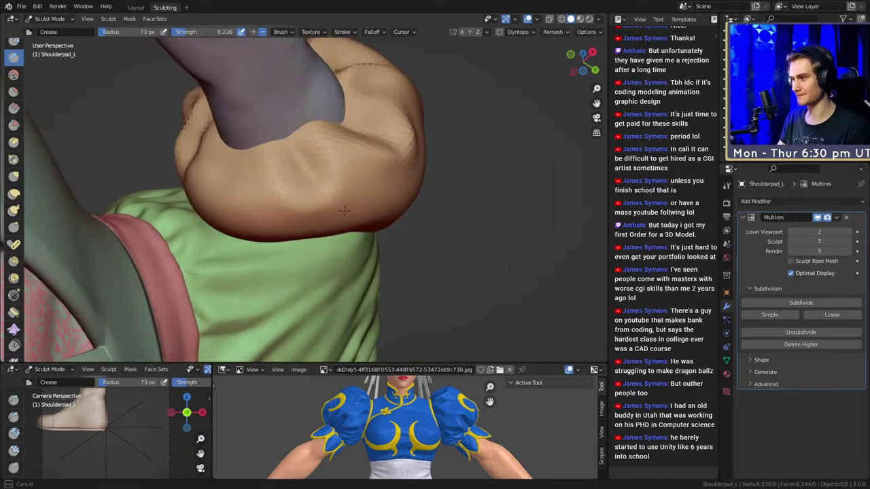
mouse_move(344, 211)
middle_mouse_down()
mouse_move(320, 166)
mouse_move(280, 187)
middle_mouse_up()
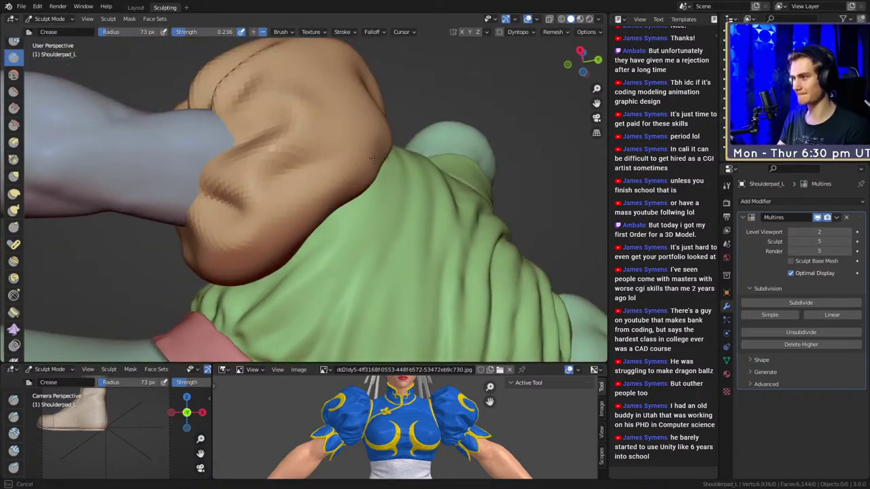
middle_click_drag(374, 158, 284, 196)
mouse_move(317, 158)
middle_mouse_down()
mouse_move(314, 193)
mouse_move(355, 185)
mouse_move(366, 213)
mouse_move(279, 231)
mouse_move(309, 201)
mouse_move(286, 234)
mouse_move(291, 194)
mouse_move(324, 222)
mouse_move(340, 170)
mouse_move(336, 242)
mouse_move(346, 209)
middle_mouse_up()
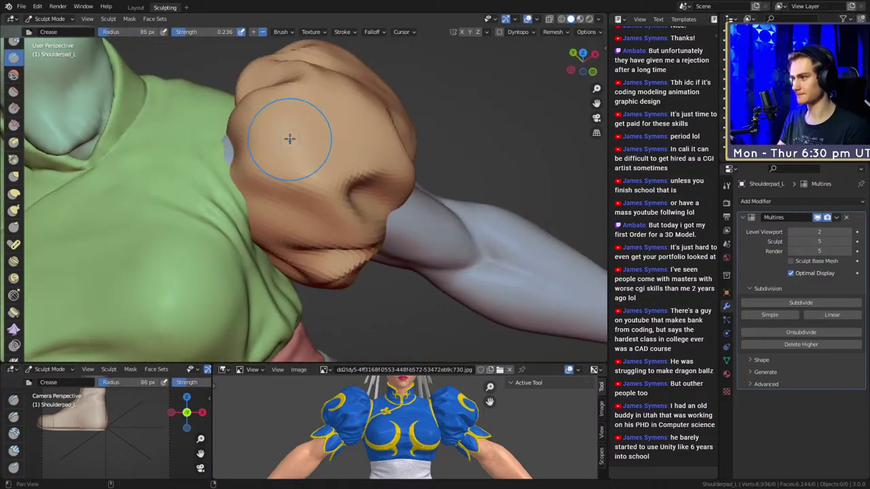
Refine the creases across the puff's front and outer back with a radius of about 86 to 99 px, and save the file.
middle_click_drag(289, 138, 306, 236)
mouse_move(299, 197)
middle_mouse_down()
mouse_move(413, 184)
mouse_move(308, 167)
middle_mouse_up()
left_click_drag(271, 219, 266, 227)
mouse_move(285, 204)
left_mouse_down("alt")
mouse_move(342, 167)
mouse_move(354, 251)
mouse_move(419, 201)
mouse_move(387, 253)
mouse_move(381, 203)
mouse_move(299, 238)
mouse_move(330, 202)
mouse_move(289, 197)
mouse_move(332, 206)
mouse_move(365, 200)
left_mouse_up("alt")
key("f")
left_click(379, 200)
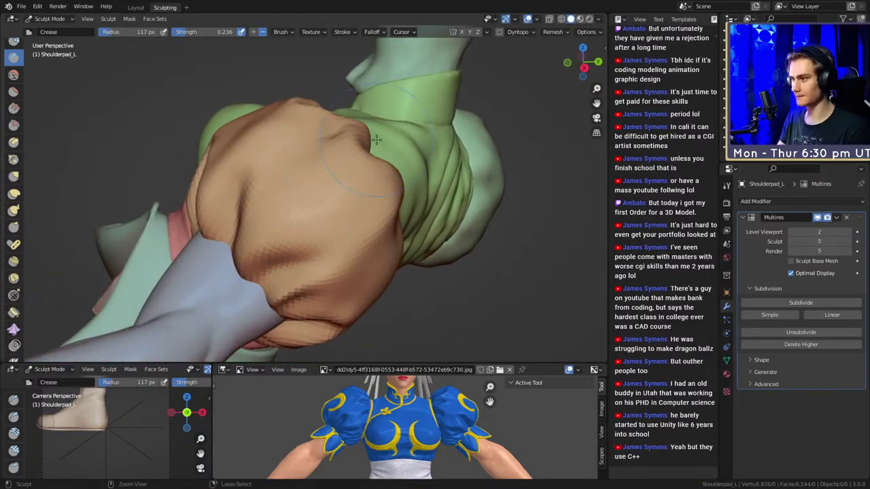
key("f")
left_click(403, 190)
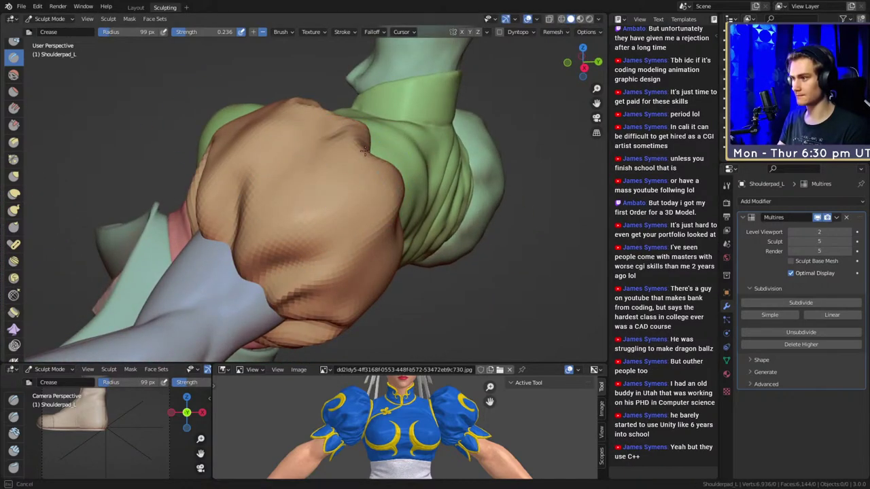
middle_click_drag(364, 150, 231, 267)
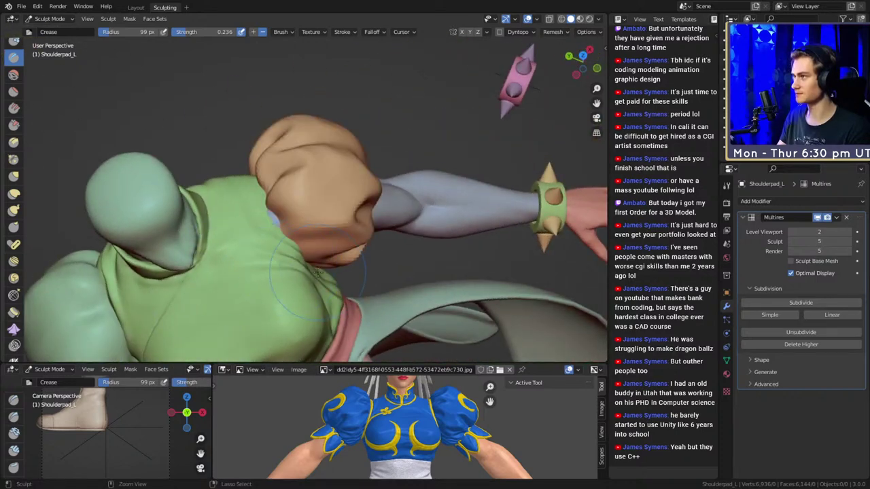
key("ctrl+s")
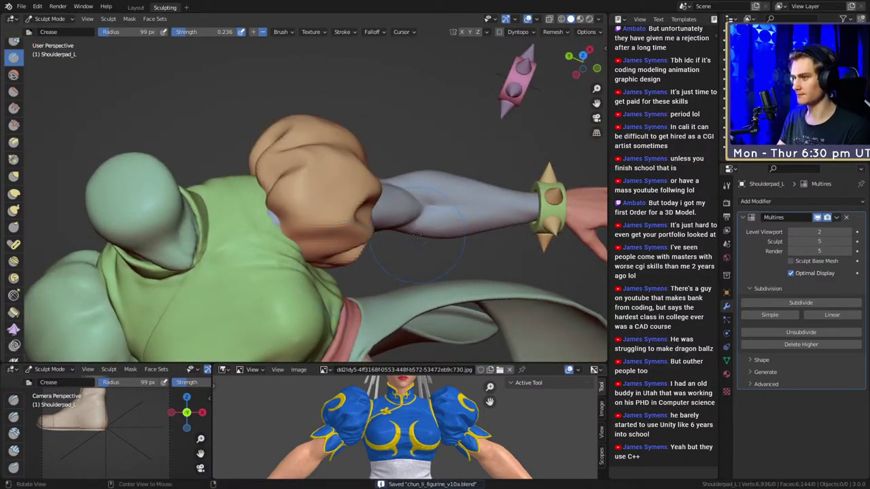
Reshape the puff around the arm with the Grab brush at about 266 px, reduce the radius to 201 px, and save the file.
mouse_move(416, 236)
middle_mouse_down()
mouse_move(327, 216)
mouse_move(297, 194)
mouse_move(356, 229)
mouse_move(352, 208)
mouse_move(313, 194)
middle_mouse_up()
key("g")
key("f")
left_click(344, 200)
key("bracketright")
left_click_drag(316, 194, 308, 203)
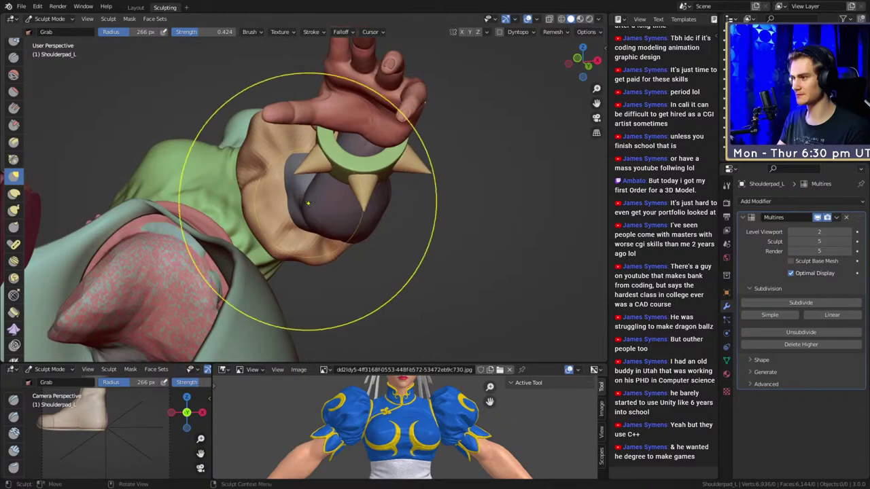
middle_click_drag(308, 202, 496, 187)
key("f")
left_click(352, 227)
key("ctrl+s")
key("ctrl+s")
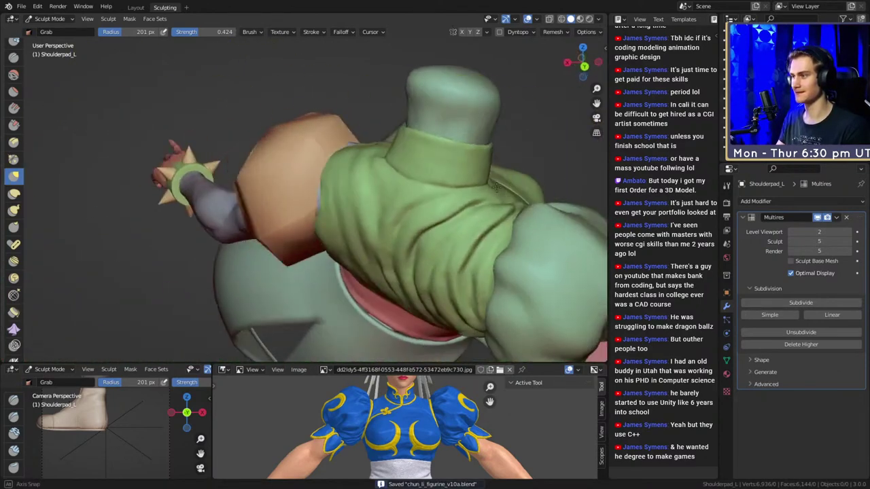
Build up a raised band along the puff's back edge beside the torso with Clay Strips at 46 px radius and 0.558 strength.
mouse_move(352, 223)
middle_mouse_down()
mouse_move(367, 204)
mouse_move(352, 223)
middle_mouse_up()
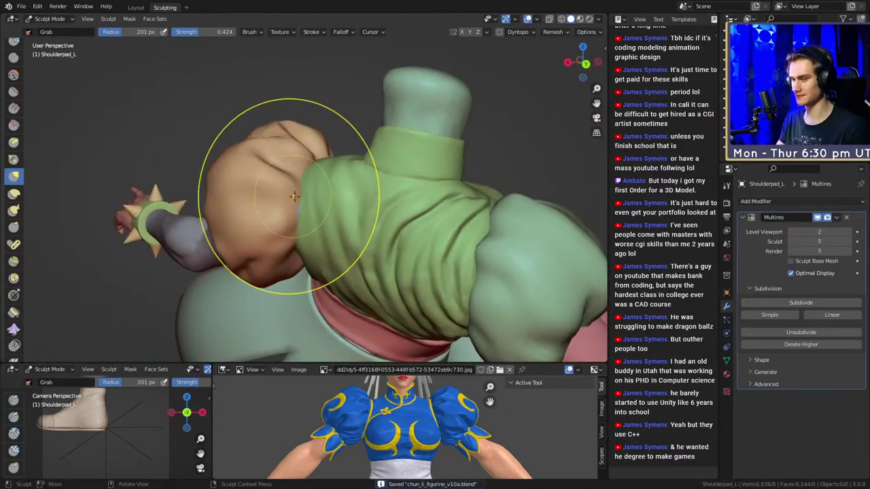
mouse_move(294, 196)
left_mouse_down("alt")
mouse_move(287, 218)
mouse_move(330, 179)
mouse_move(339, 196)
mouse_move(315, 180)
left_mouse_up("alt")
key("c")
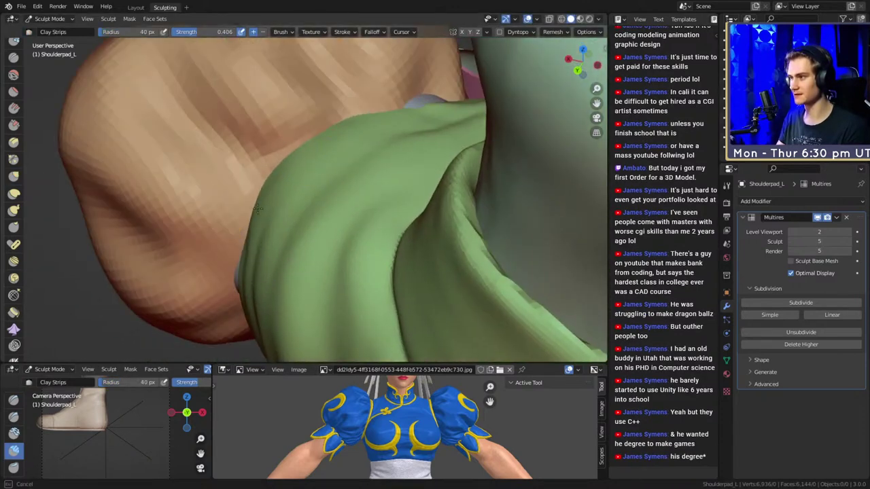
left_click_drag(251, 234, 303, 171, "alt")
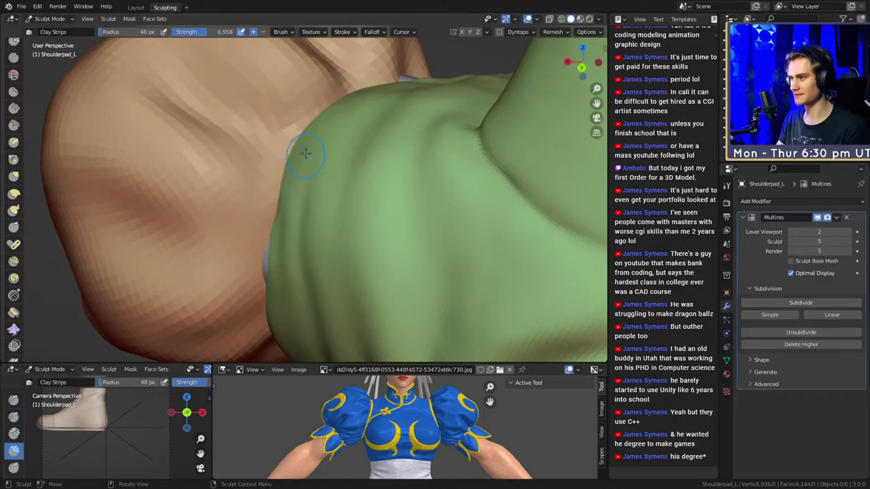
middle_click_drag(285, 197, 296, 192)
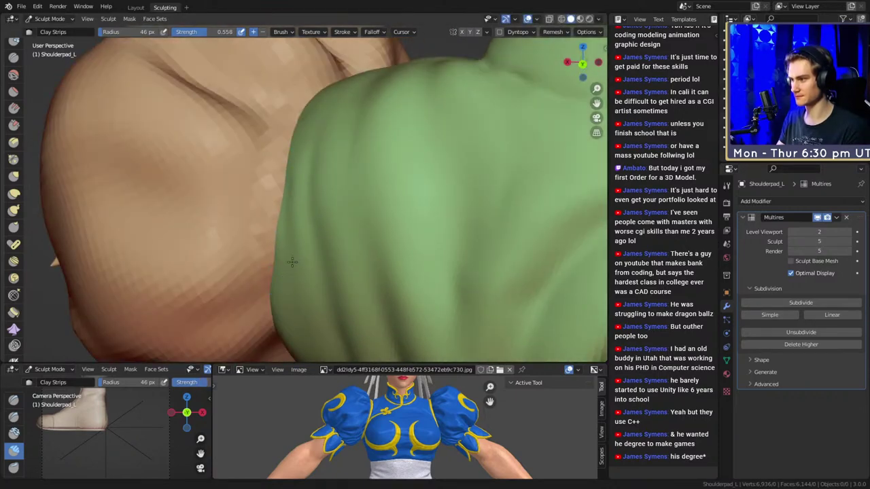
middle_click_drag(292, 261, 284, 196)
middle_click_drag(293, 289, 303, 204)
Extend the raised band down the puff's lower back edge with the Clay Strips radius reduced to 32 px.
key("f")
left_click(293, 203)
left_click_drag(278, 224, 277, 227)
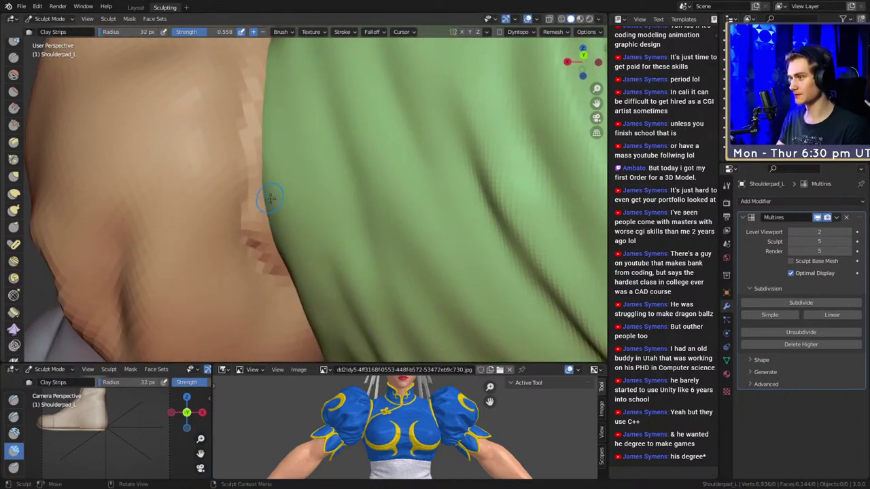
left_click(265, 140)
middle_click_drag(265, 139, 270, 218)
middle_click_drag(273, 81, 268, 216)
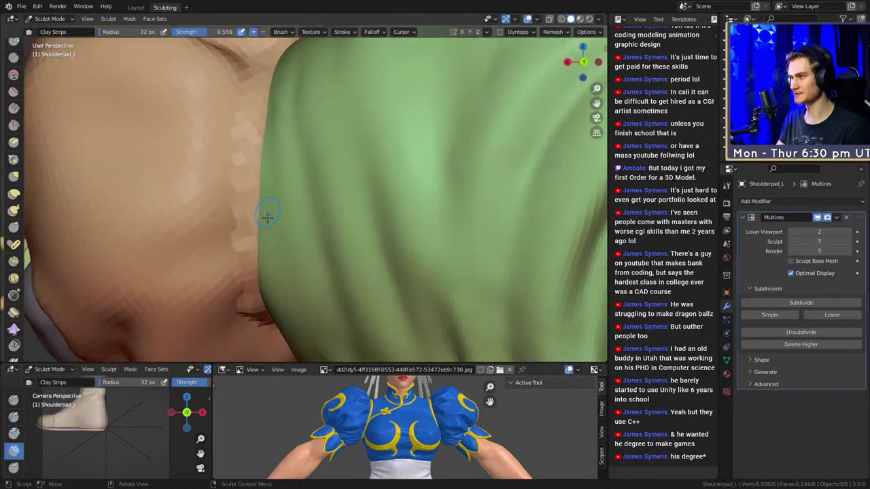
mouse_move(270, 106)
middle_mouse_down()
mouse_move(285, 122)
mouse_move(266, 180)
middle_mouse_up()
Continue the clay band from the puff's back edge up over the shoulder with a radius of 41 px.
key("f")
left_click(289, 122)
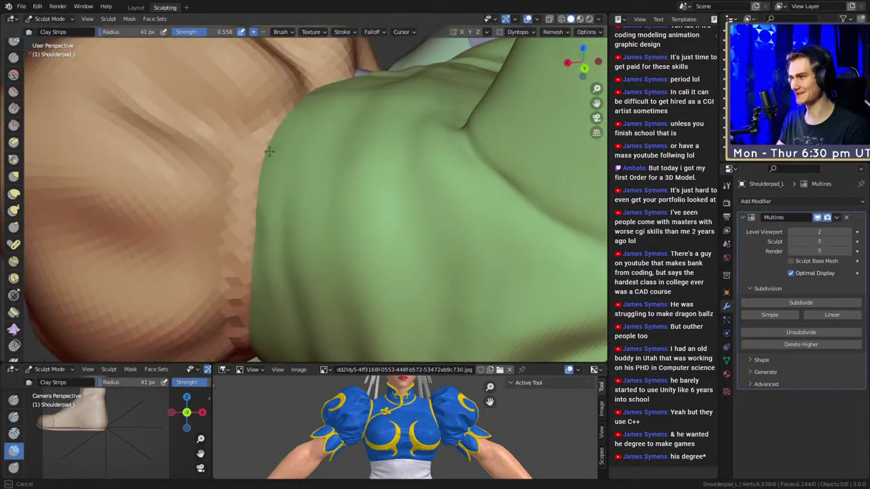
middle_click_drag(280, 144, 261, 197)
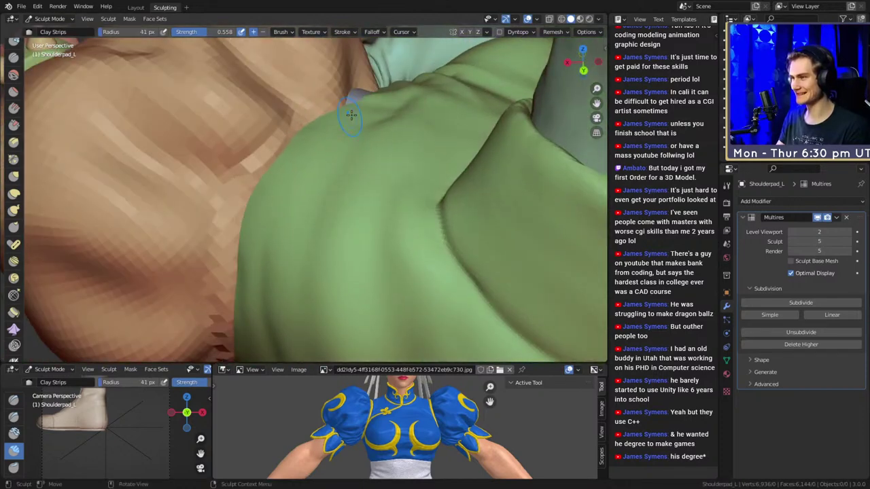
mouse_move(351, 115)
middle_mouse_down()
mouse_move(275, 165)
mouse_move(310, 145)
middle_mouse_up()
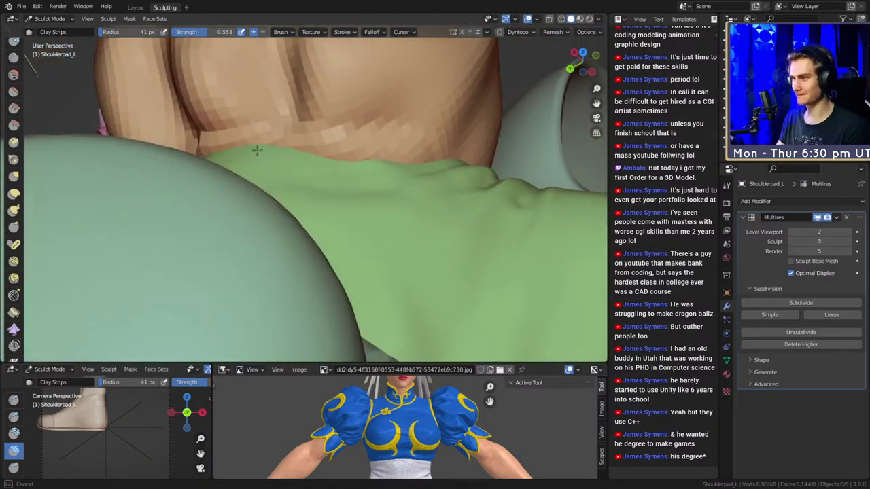
Carry the clay band along the puff's front edge and around under the armpit with a radius of about 41 px.
middle_click_drag(413, 157, 271, 147)
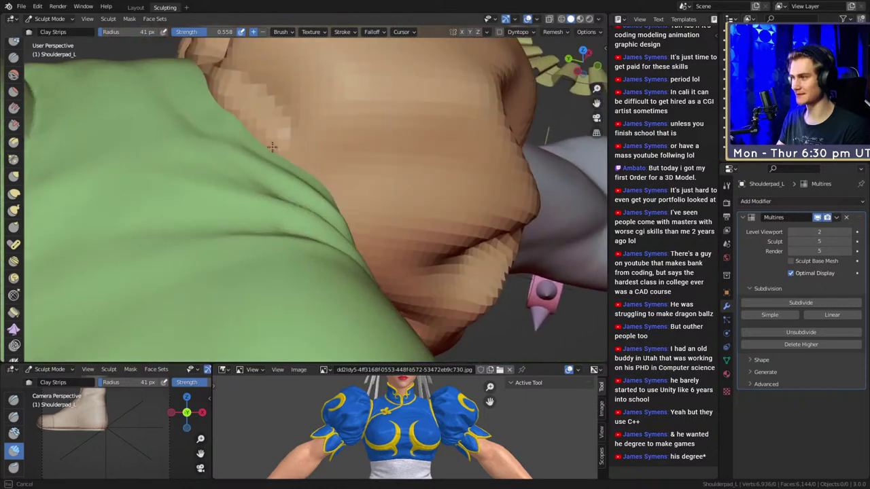
middle_click_drag(340, 208, 299, 223)
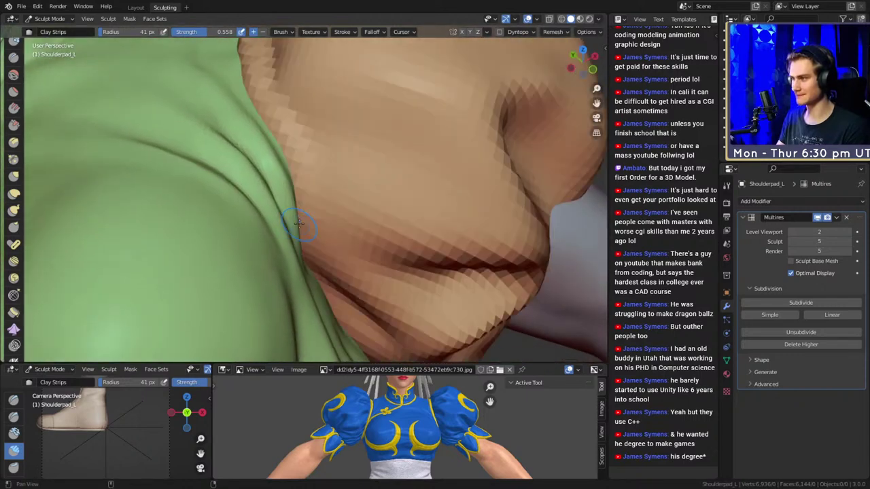
middle_click_drag(302, 266, 282, 195)
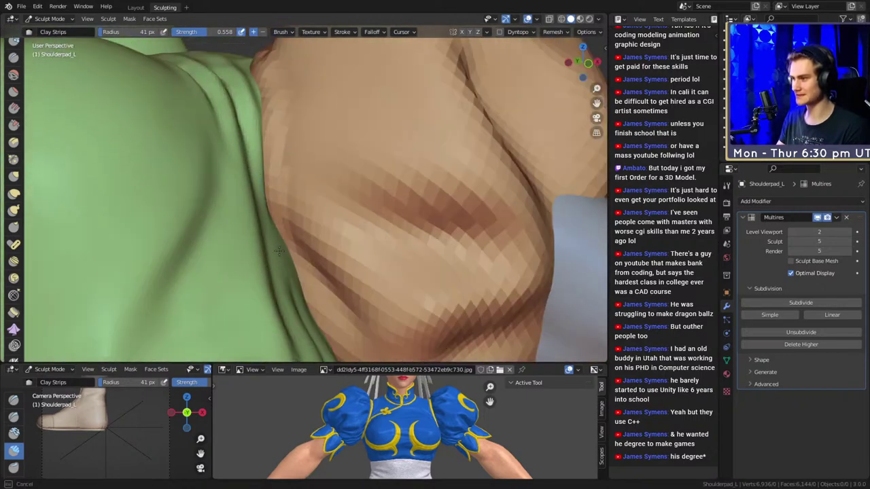
middle_click_drag(278, 251, 289, 214, "shift")
left_click_drag(287, 240, 294, 260)
mouse_move(294, 260)
middle_mouse_down()
mouse_move(299, 170)
mouse_move(273, 191)
mouse_move(356, 227)
mouse_move(288, 157)
middle_mouse_up()
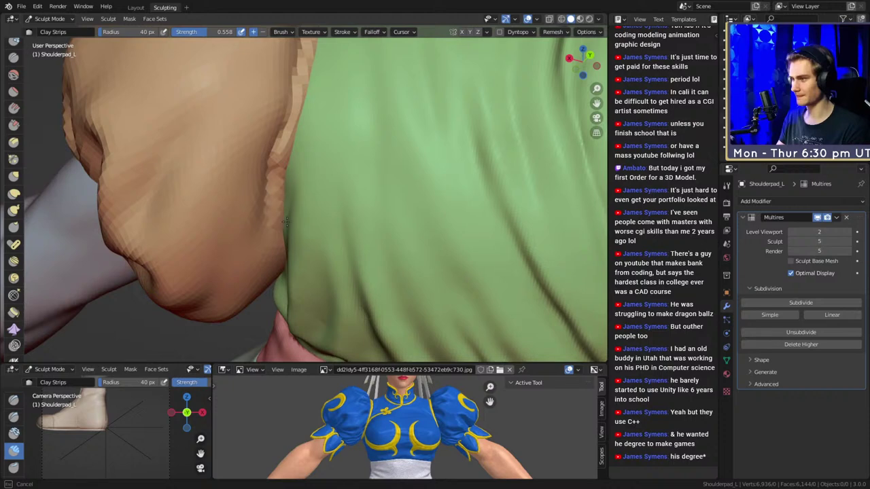
middle_click_drag(286, 222, 310, 171)
Switch to the Crease brush and subdivide the shoulder puff's Multires modifier to level 6.
key("shift+c")
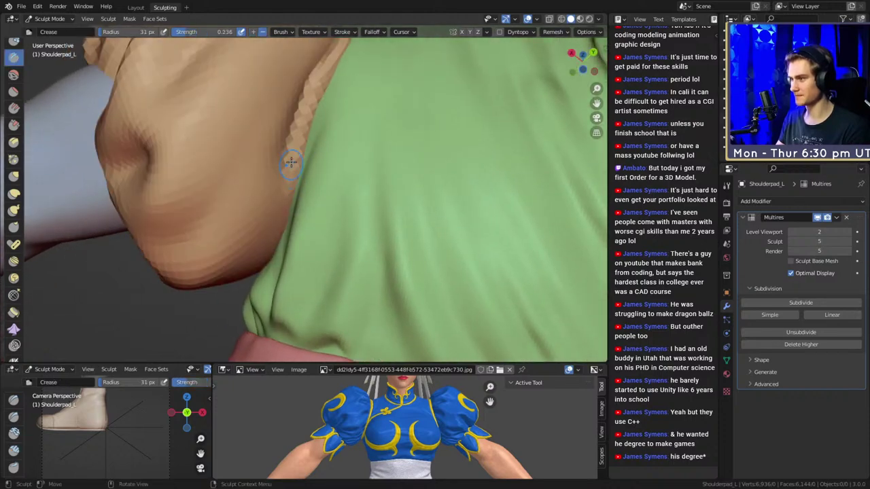
middle_click_drag(277, 239, 182, 83)
middle_click_drag(335, 174, 414, 190)
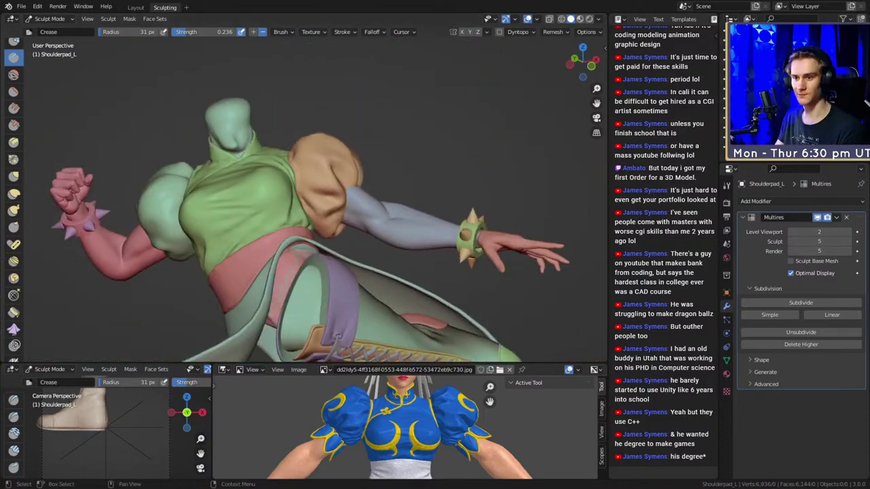
left_click(810, 303)
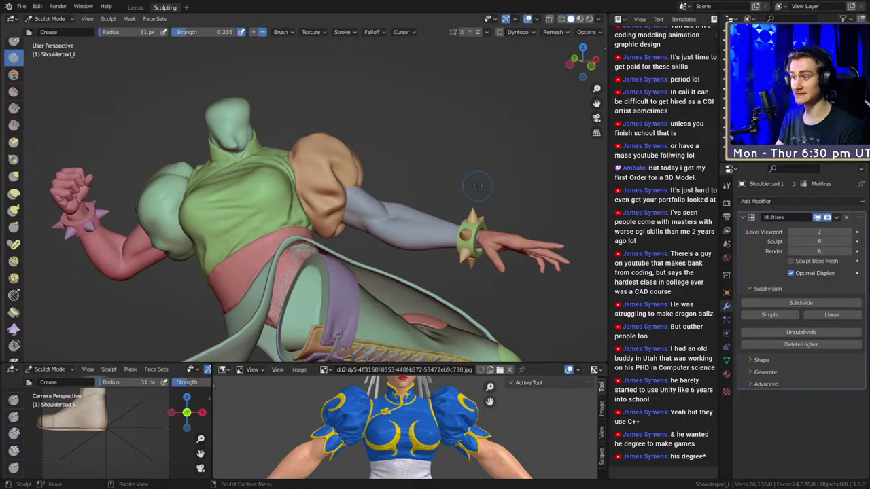
Sharpen the folds around the sleeve's arm opening with the Crease brush, varying the radius between about 62 and 96 px.
mouse_move(409, 161)
left_mouse_down("alt")
mouse_move(335, 229)
mouse_move(305, 185)
mouse_move(355, 180)
left_mouse_up("alt")
key("f")
left_click(385, 181)
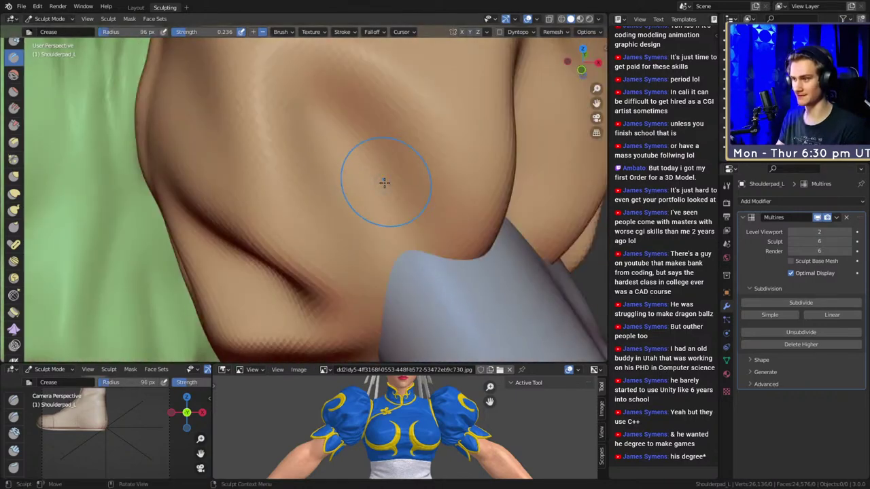
mouse_move(411, 244)
left_mouse_down()
mouse_move(341, 110)
mouse_move(419, 245)
left_mouse_up()
mouse_move(390, 204)
left_mouse_down("alt")
mouse_move(347, 120)
mouse_move(326, 217)
mouse_move(324, 190)
left_mouse_up("alt")
key("f")
left_click(228, 160)
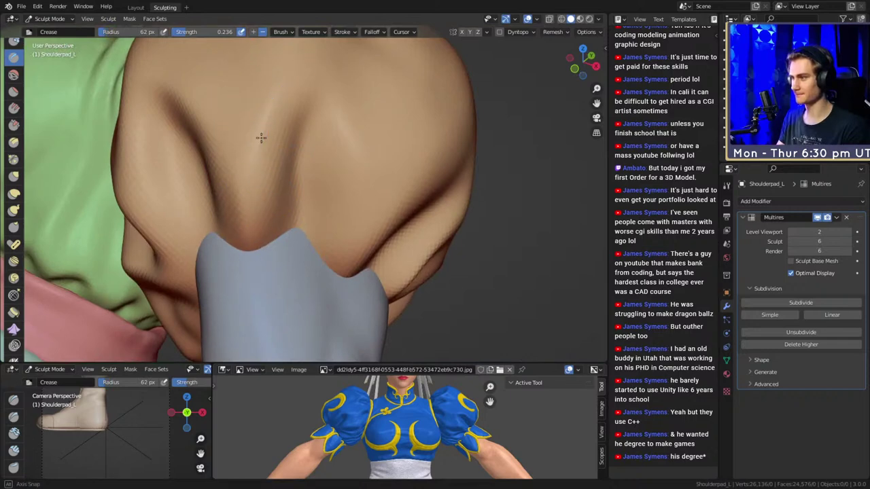
left_click_drag(261, 138, 262, 157, "alt")
left_click_drag(262, 158, 301, 188, "alt+shift")
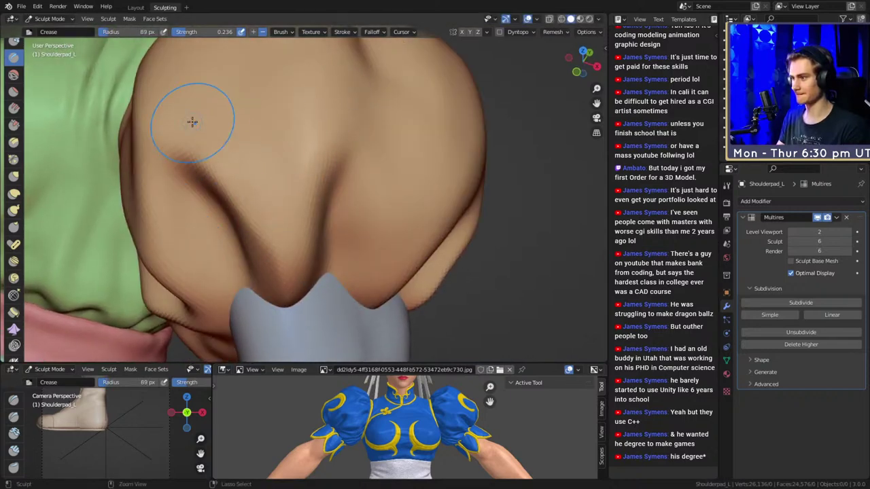
Refine the folds on the front and upper part of the puff with a Crease radius of 86 px.
mouse_move(290, 61)
middle_mouse_down()
mouse_move(320, 142)
mouse_move(374, 151)
middle_mouse_up()
mouse_move(373, 152)
left_mouse_down("alt")
mouse_move(357, 206)
mouse_move(338, 179)
left_mouse_up("alt")
key("f")
left_click(337, 179)
left_click_drag(253, 134, 250, 131)
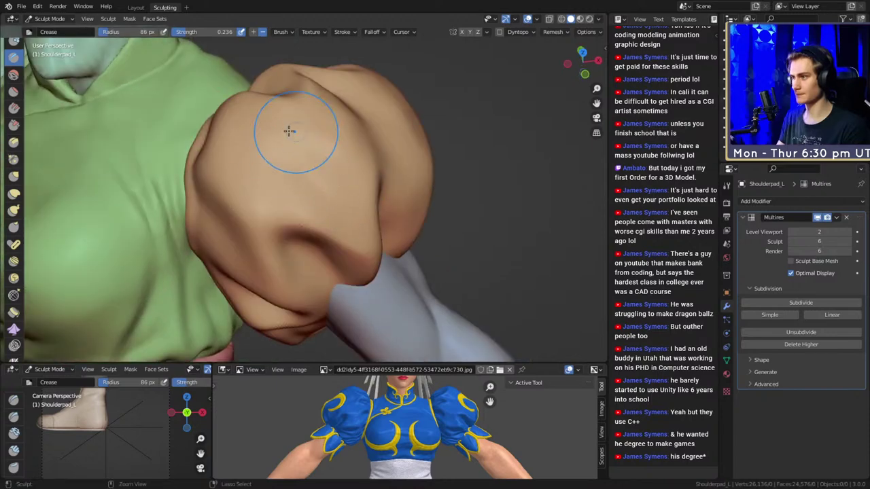
Sharpen the folds across the puff's outer side with the Crease radius reduced to 60 px.
middle_click_drag(259, 111, 313, 167)
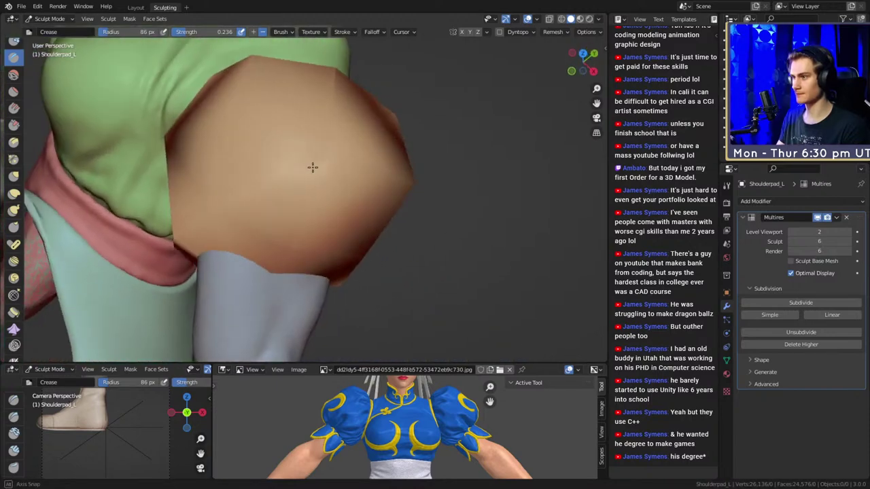
key("f")
left_click(342, 130)
middle_click_drag(337, 118, 313, 132)
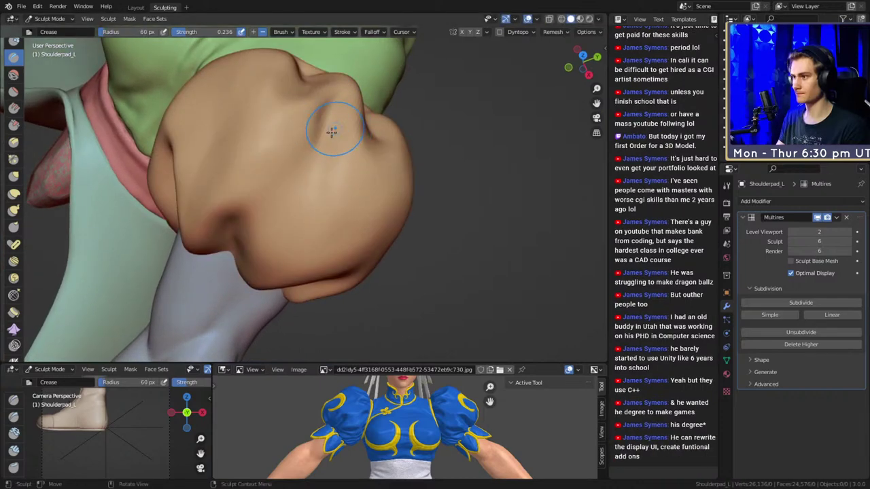
key("f")
left_click(319, 170)
Crease the groove between the puff's folds and the raised band on top of the shoulder with a 29 px radius.
mouse_move(303, 184)
middle_mouse_down()
mouse_move(348, 171)
mouse_move(366, 185)
middle_mouse_up()
scroll(367, 184, "up", 2)
key("f")
left_click(369, 182)
left_click_drag(369, 183, 372, 185)
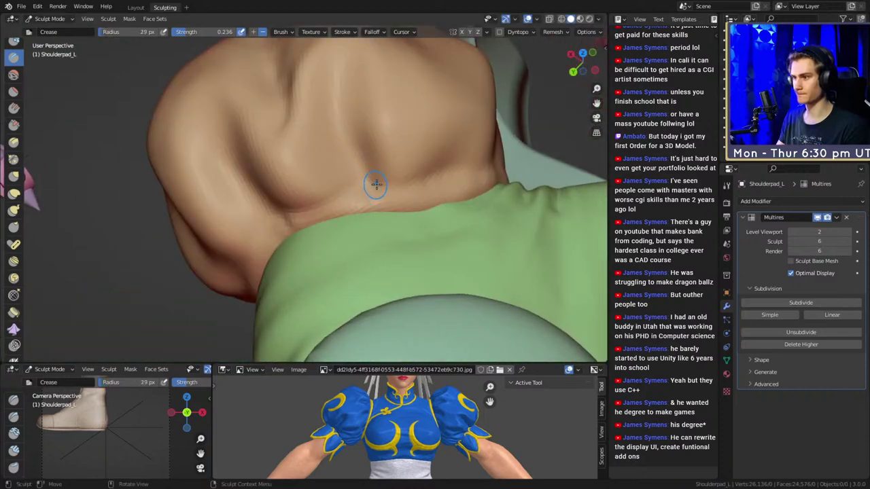
Carve the band's groove across the shoulder and down the puff's front edge with a radius of about 37 to 38 px.
middle_click_drag(376, 184, 288, 212)
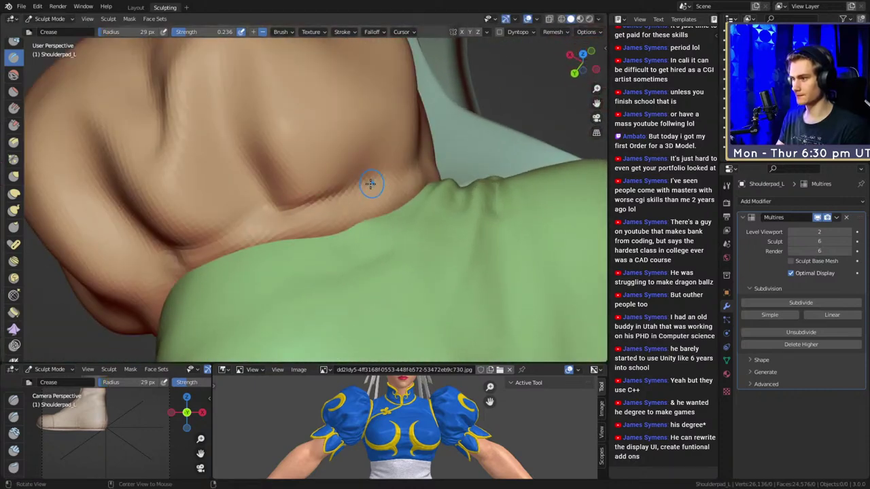
middle_click_drag(370, 184, 323, 188)
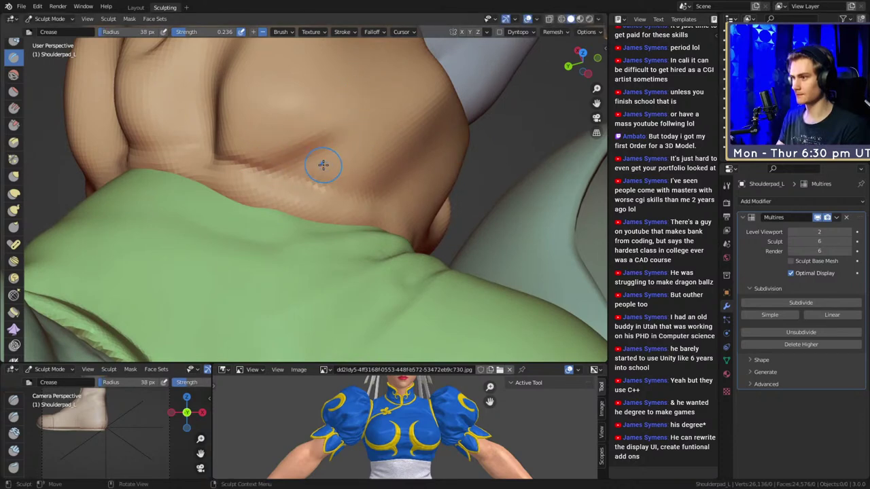
middle_click_drag(384, 199, 294, 202)
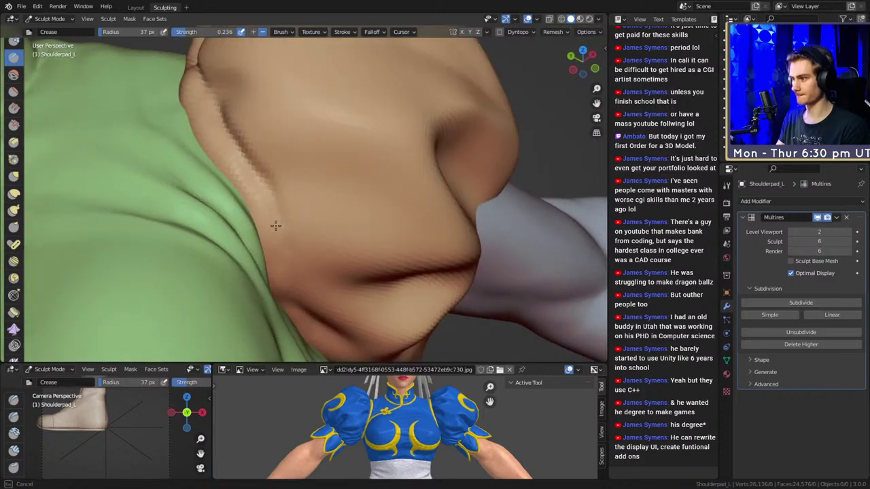
middle_click_drag(245, 148, 357, 225)
mouse_move(254, 201)
middle_mouse_down()
mouse_move(329, 190)
mouse_move(281, 200)
middle_mouse_up()
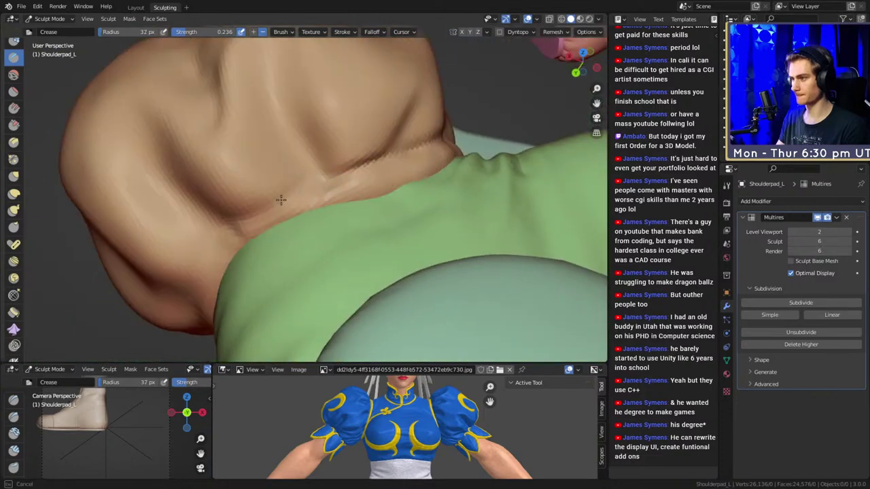
Crease the band's border where it curves from the shoulder onto the back with a radius of about 32 to 35 px.
middle_click_drag(236, 225, 325, 173)
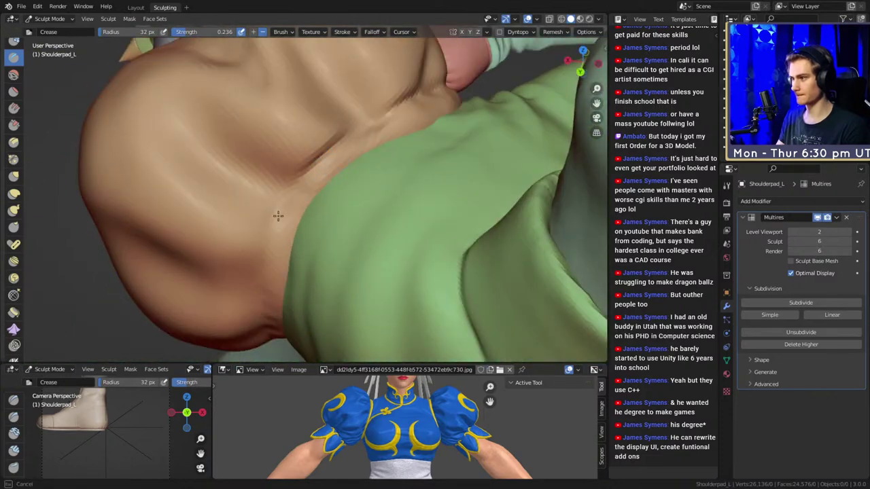
middle_click_drag(267, 269, 183, 97)
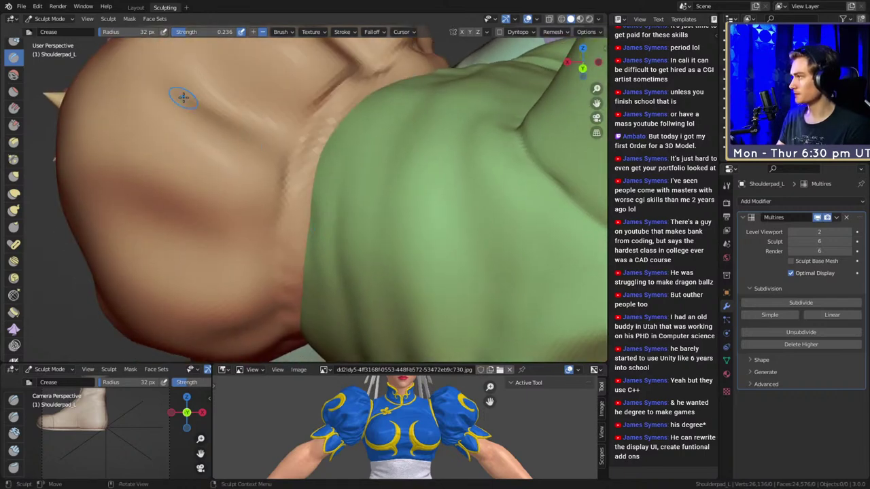
middle_click_drag(344, 212, 350, 185)
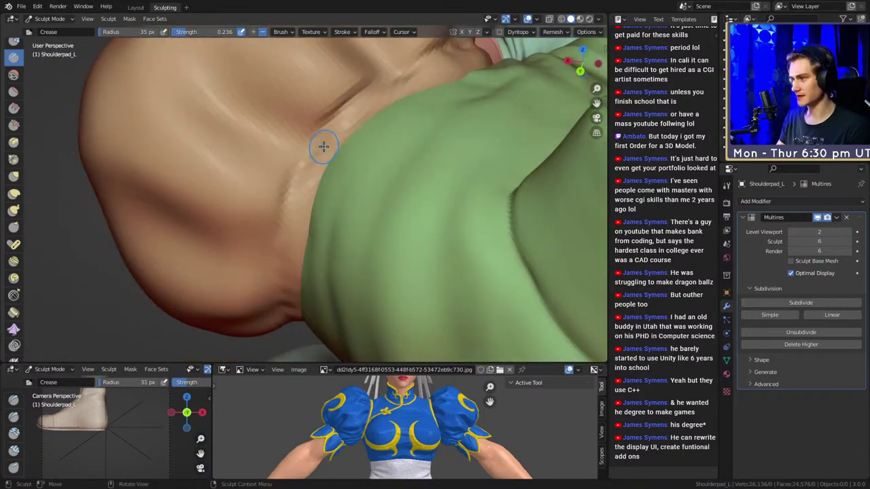
middle_click_drag(340, 108, 343, 116, "shift")
Define and smooth the groove beside the band on the puff's upper back with the Crease radius increased to 46 px.
key("f")
left_click(349, 121)
mouse_move(349, 120)
left_mouse_down("shift")
mouse_move(312, 143)
mouse_move(342, 130)
left_mouse_up("shift")
key("f")
mouse_move(341, 130)
middle_mouse_down()
mouse_move(313, 174)
mouse_move(334, 197)
middle_mouse_up()
left_click(305, 175)
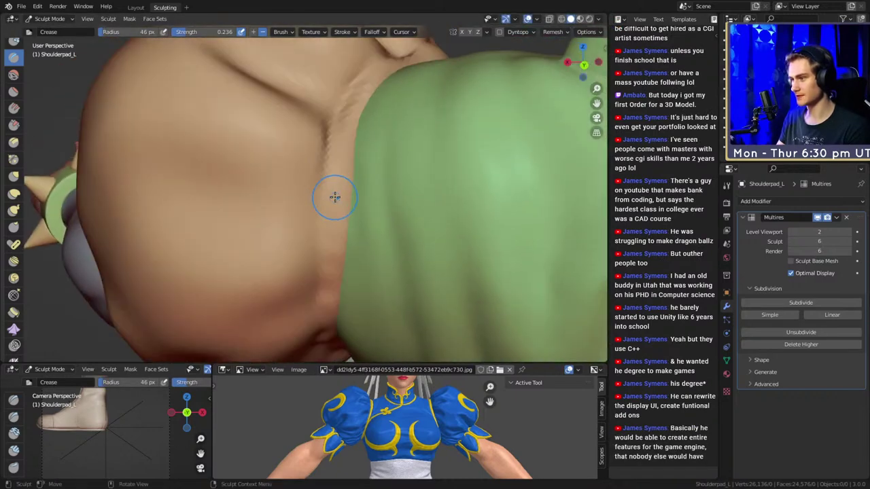
Carve the band's groove down the lower back edge toward the underarm, reducing the Crease radius from 41 to 31 px.
mouse_move(320, 261)
middle_mouse_down()
mouse_move(331, 195)
mouse_move(315, 143)
middle_mouse_up()
middle_click_drag(334, 256, 318, 195)
middle_click_drag(328, 252, 345, 229)
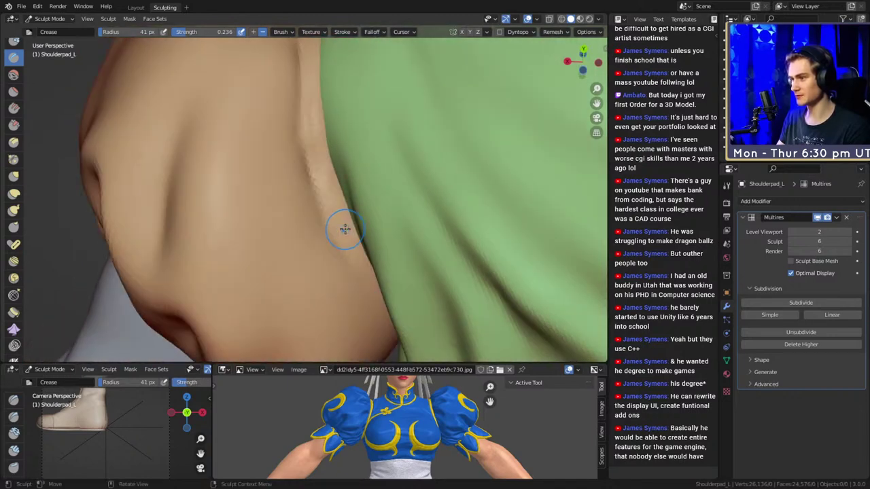
mouse_move(306, 164)
middle_mouse_down()
mouse_move(320, 204)
mouse_move(419, 237)
mouse_move(351, 239)
middle_mouse_up()
mouse_move(321, 291)
middle_mouse_down()
mouse_move(355, 204)
mouse_move(407, 225)
mouse_move(367, 244)
mouse_move(326, 233)
middle_mouse_up()
left_click(321, 233)
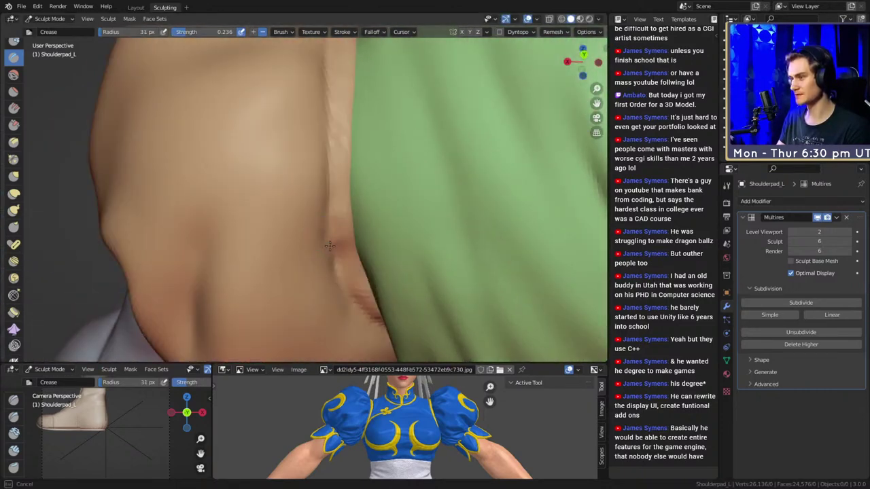
mouse_move(330, 224)
left_mouse_down()
mouse_move(347, 279)
mouse_move(340, 218)
mouse_move(342, 251)
left_mouse_up()
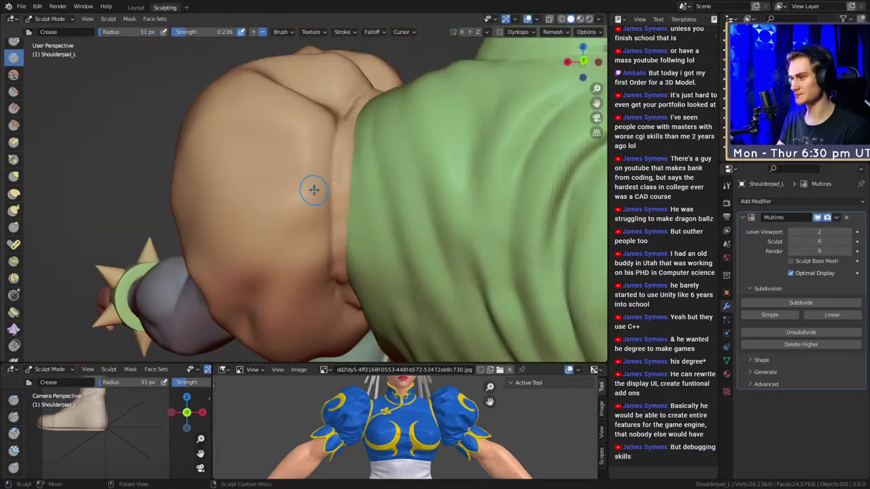
middle_click_drag(313, 189, 343, 202)
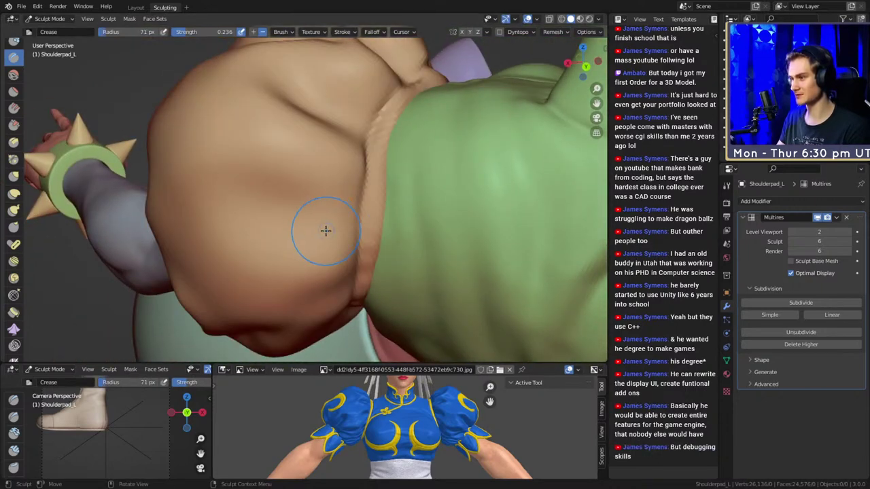
Crease a broad fold across the back of the left shoulder puff with the radius enlarged from 71 to 122 px.
left_click_drag(345, 180, 344, 185)
key("f")
left_click(356, 184)
left_click_drag(337, 204, 333, 212)
key("f")
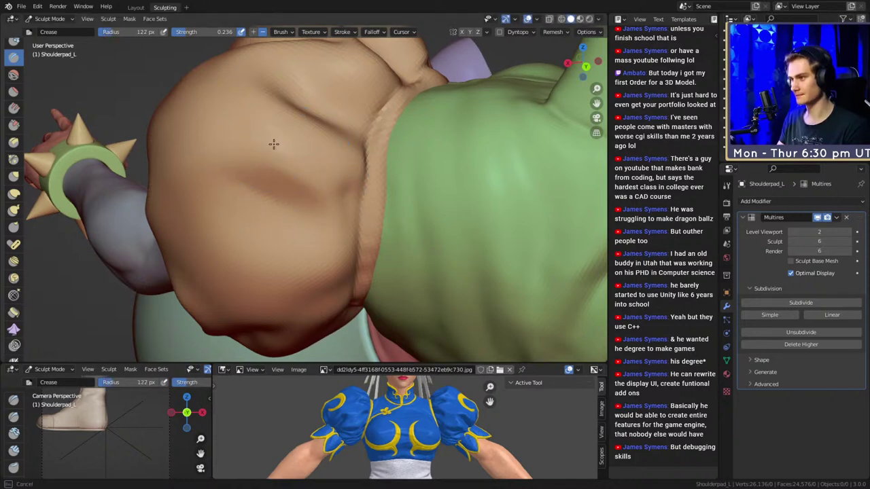
Deepen and extend the folds on the left puff's back toward its seam band with a Crease radius of about 79 to 105 px.
middle_click_drag(212, 136, 306, 149)
key("f")
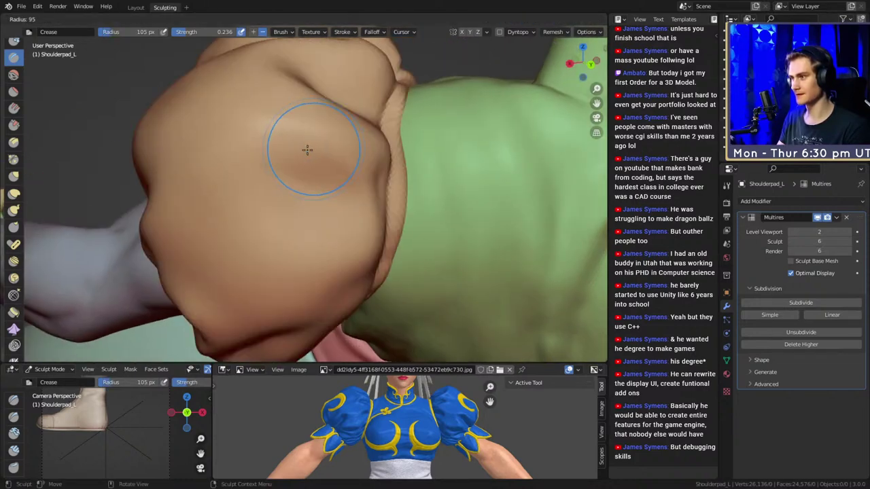
left_click(353, 150)
mouse_move(303, 163)
left_mouse_down()
mouse_move(294, 170)
mouse_move(340, 178)
left_mouse_up()
mouse_move(350, 178)
middle_mouse_down("ctrl")
mouse_move(359, 210)
mouse_move(392, 204)
mouse_move(330, 210)
mouse_move(320, 156)
mouse_move(356, 175)
mouse_move(325, 176)
middle_mouse_up("ctrl")
key("f")
key("f")
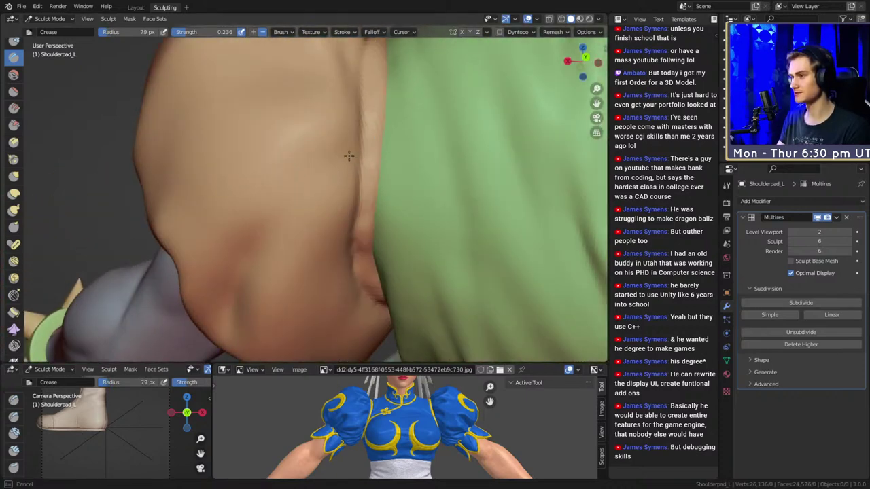
Crease long folds down the left puff's lower back and underside, enlarging the radius from 70 to 125 px.
middle_click_drag(289, 222, 313, 189)
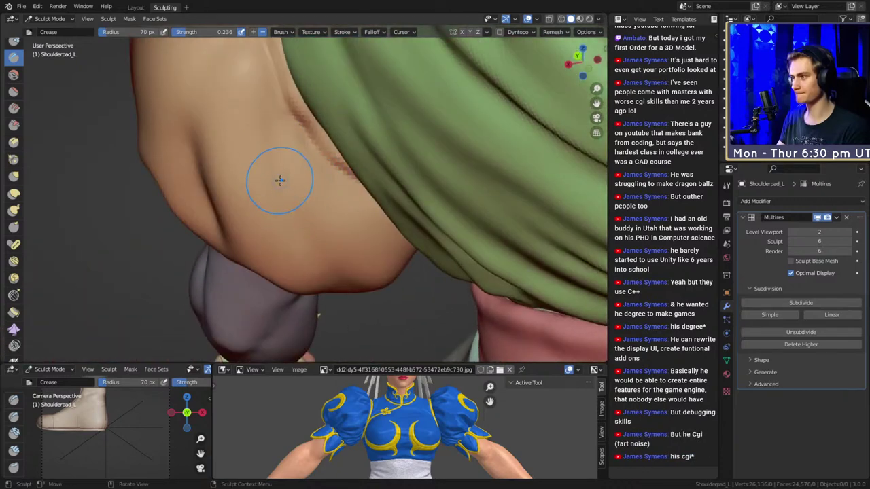
key("f")
left_click(308, 128)
middle_click_drag(324, 213, 331, 177)
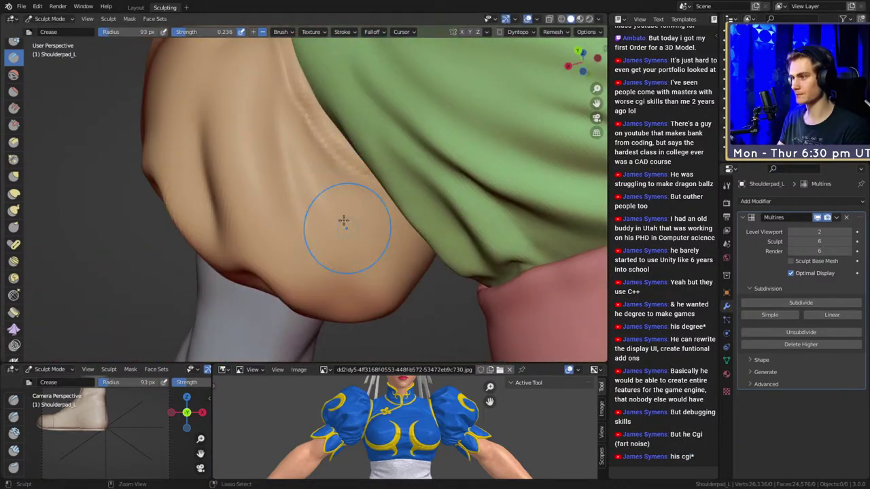
middle_click_drag(247, 69, 285, 191)
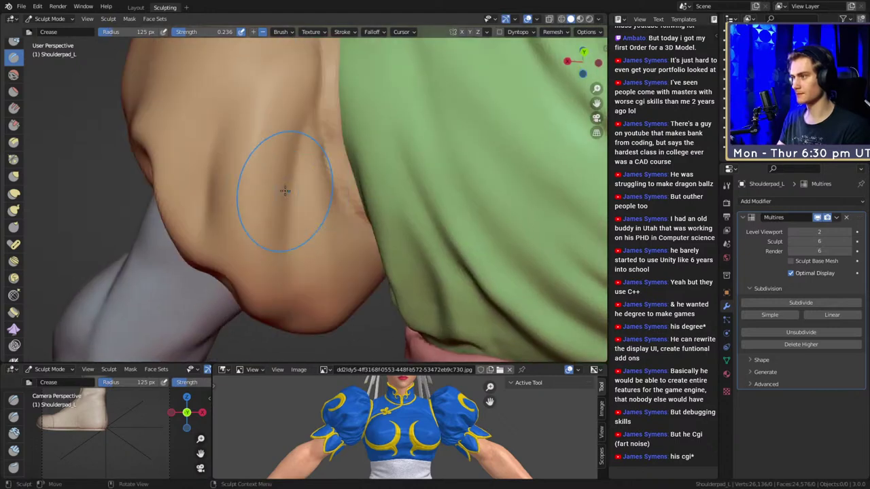
mouse_move(252, 153)
middle_mouse_down("ctrl")
mouse_move(258, 178)
mouse_move(306, 201)
mouse_move(306, 228)
mouse_move(388, 146)
mouse_move(402, 163)
middle_mouse_up("ctrl")
Carve finer folds around the left puff's arm opening and front underside with a Crease radius of 58 to 68 px.
key("f")
left_click(297, 200)
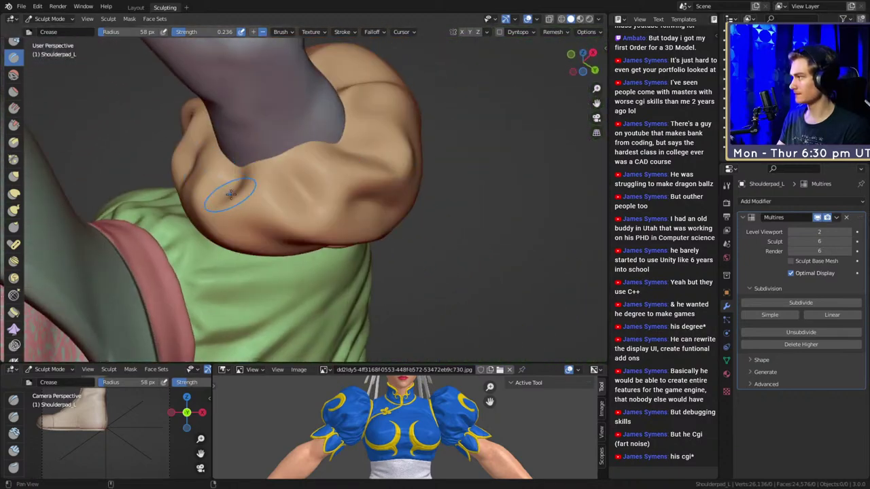
mouse_move(231, 194)
middle_mouse_down()
mouse_move(334, 165)
mouse_move(346, 226)
mouse_move(363, 204)
mouse_move(379, 212)
mouse_move(318, 210)
mouse_move(299, 196)
mouse_move(276, 161)
mouse_move(274, 106)
mouse_move(299, 227)
middle_mouse_up()
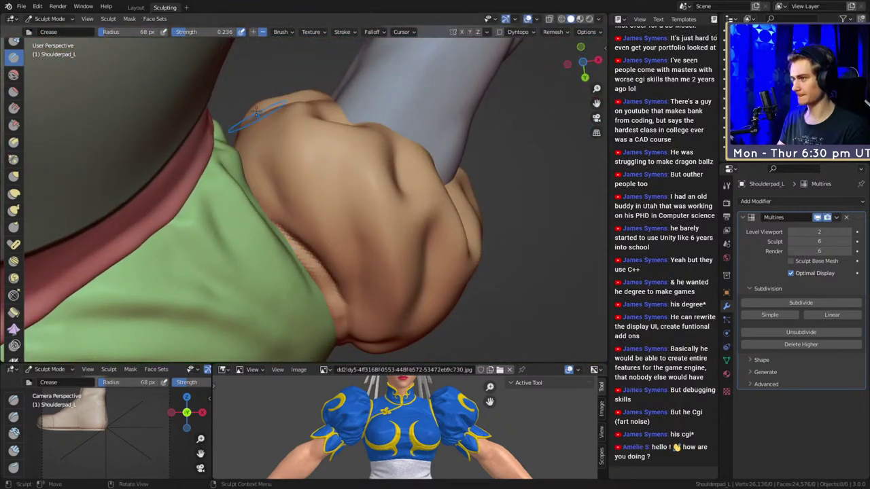
mouse_move(258, 131)
middle_mouse_down()
mouse_move(317, 181)
mouse_move(285, 169)
mouse_move(331, 224)
mouse_move(312, 243)
mouse_move(282, 231)
middle_mouse_up()
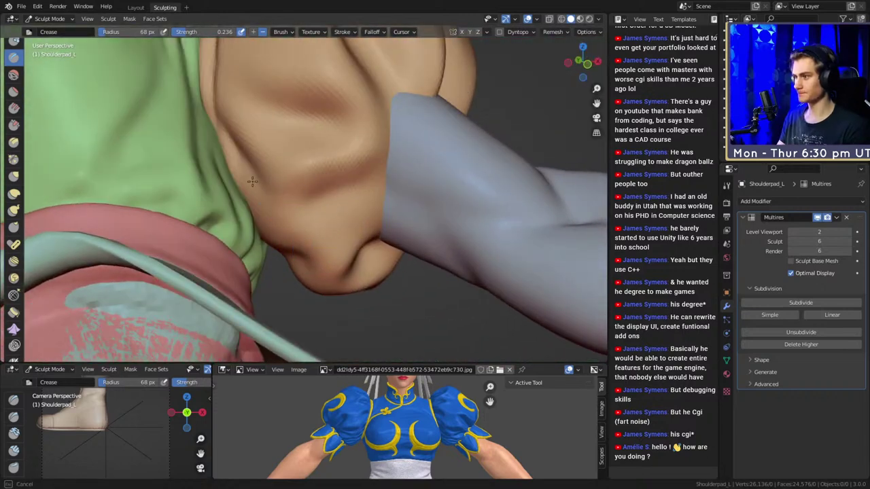
mouse_move(252, 181)
middle_mouse_down("ctrl")
mouse_move(271, 224)
mouse_move(340, 176)
mouse_move(379, 231)
middle_mouse_up("ctrl")
middle_click_drag(278, 237, 452, 204)
mouse_move(377, 169)
middle_mouse_down("shift")
mouse_move(390, 187)
mouse_move(394, 144)
mouse_move(371, 198)
mouse_move(367, 178)
middle_mouse_up("shift")
Reshape the top and outer silhouette of the left puff using the Grab brush with a radius of 126 to 149 px.
key("g")
key("f")
left_click(376, 181)
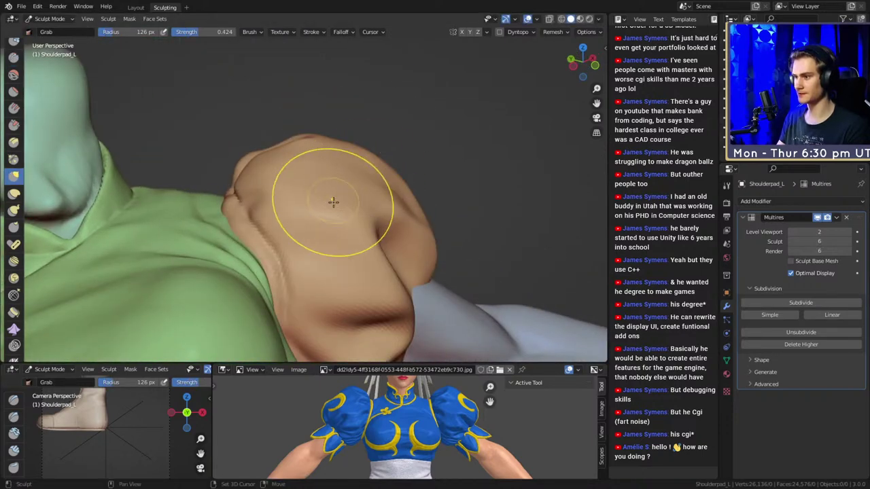
mouse_move(332, 202)
middle_mouse_down()
mouse_move(288, 184)
mouse_move(291, 204)
mouse_move(276, 205)
mouse_move(400, 163)
mouse_move(368, 178)
mouse_move(326, 155)
middle_mouse_up()
middle_click_drag(302, 155, 289, 136)
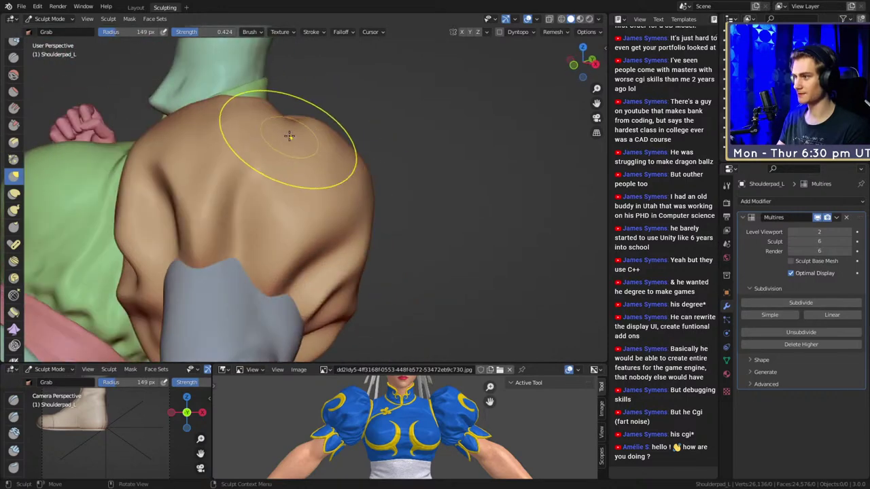
left_click_drag(294, 137, 303, 153)
middle_click_drag(323, 152, 306, 142)
left_click_drag(306, 141, 303, 139)
mouse_move(304, 139)
middle_mouse_down()
mouse_move(281, 140)
mouse_move(415, 226)
mouse_move(394, 152)
mouse_move(292, 108)
mouse_move(287, 178)
middle_mouse_up()
Save the file and raise the left puff's Multires viewport level to 6.
key("ctrl+s")
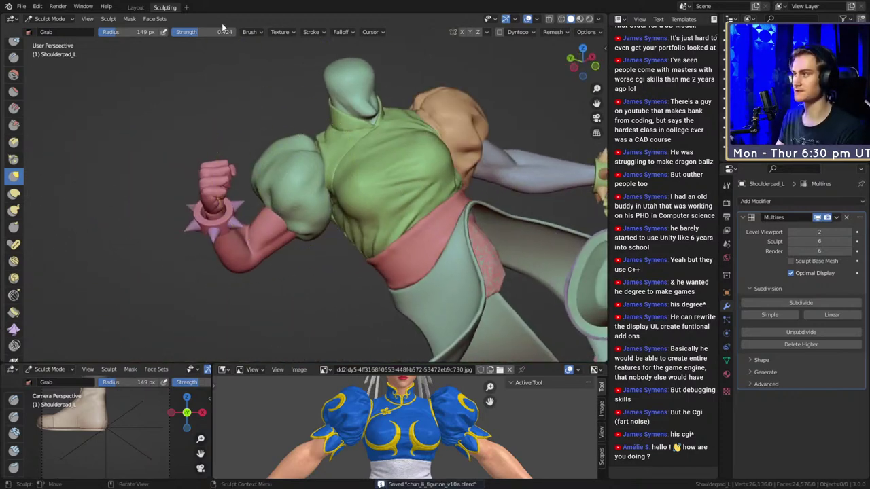
left_click(850, 232)
left_click(850, 231)
Set the right shoulder puff to flat shading, return to sculpting it and save the file.
left_click(136, 8)
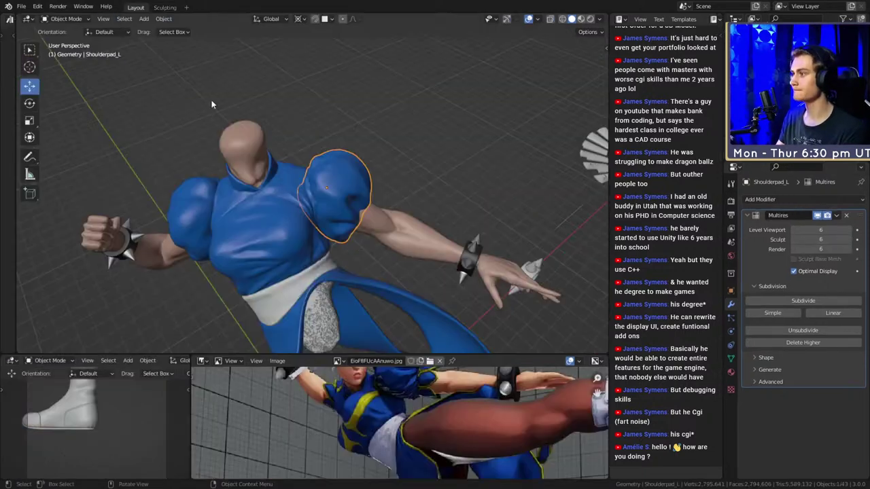
left_click(195, 198)
left_click(164, 8)
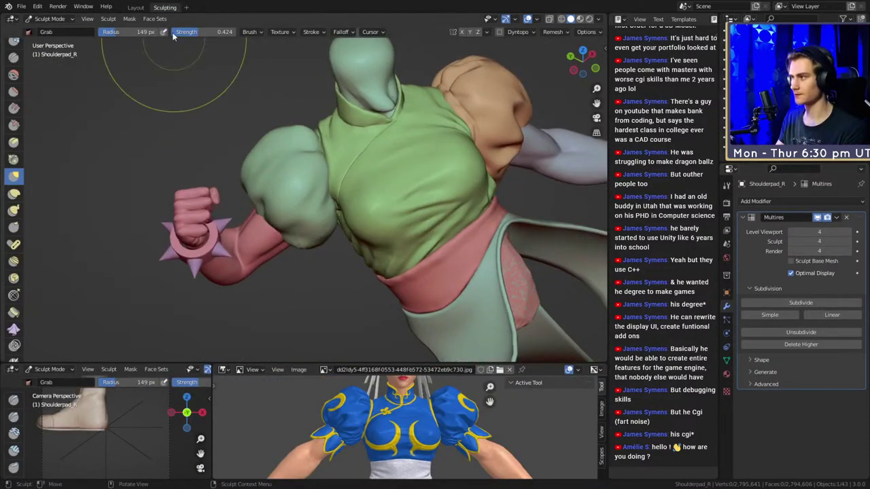
left_click(135, 8)
right_click(177, 213)
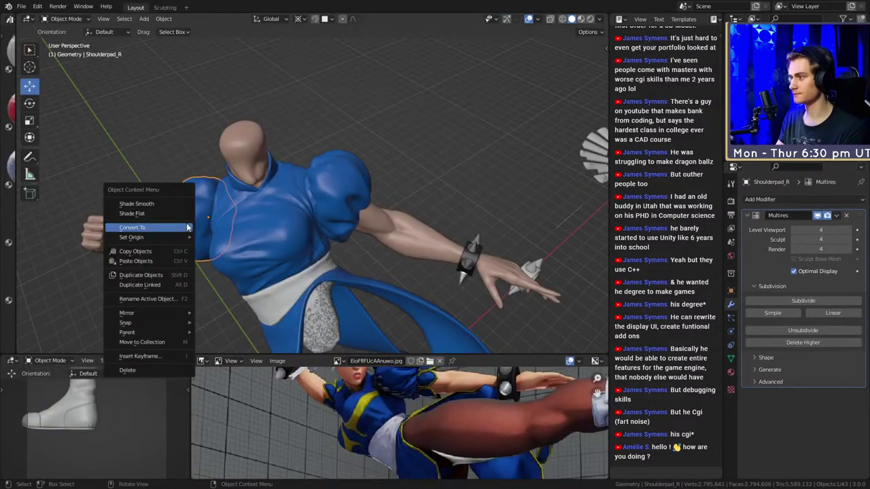
left_click(147, 214)
mouse_move(224, 220)
middle_mouse_down()
mouse_move(248, 223)
mouse_move(274, 162)
middle_mouse_up()
left_click(166, 7)
middle_click_drag(208, 212, 283, 174, "shift")
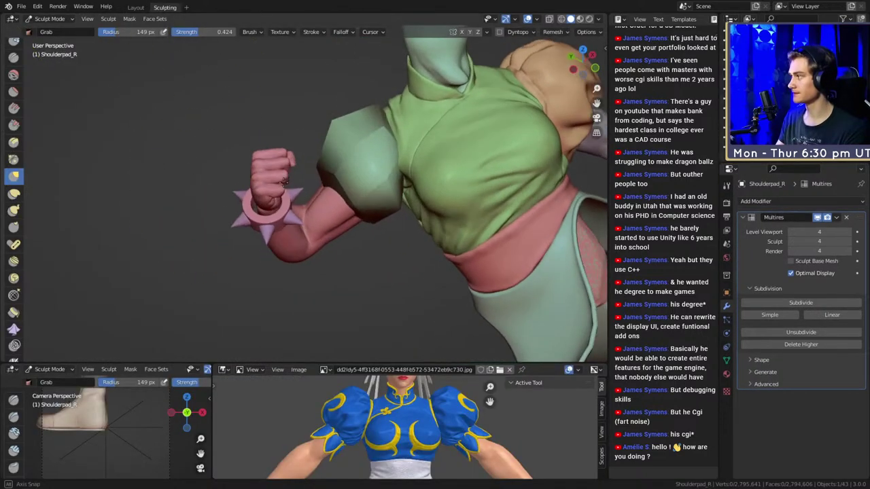
scroll(283, 174, "up", 1)
mouse_move(355, 136)
middle_mouse_down("shift")
mouse_move(316, 195)
mouse_move(326, 200)
mouse_move(292, 171)
mouse_move(299, 195)
middle_mouse_up("shift")
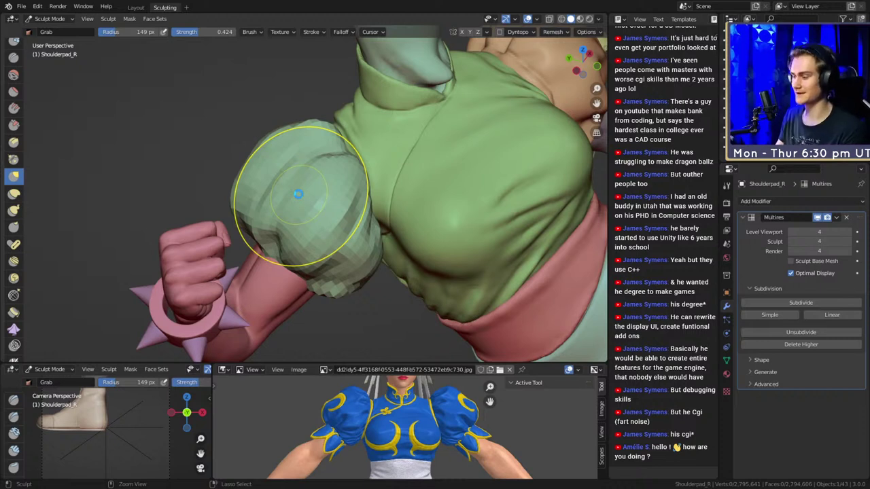
key("ctrl+s")
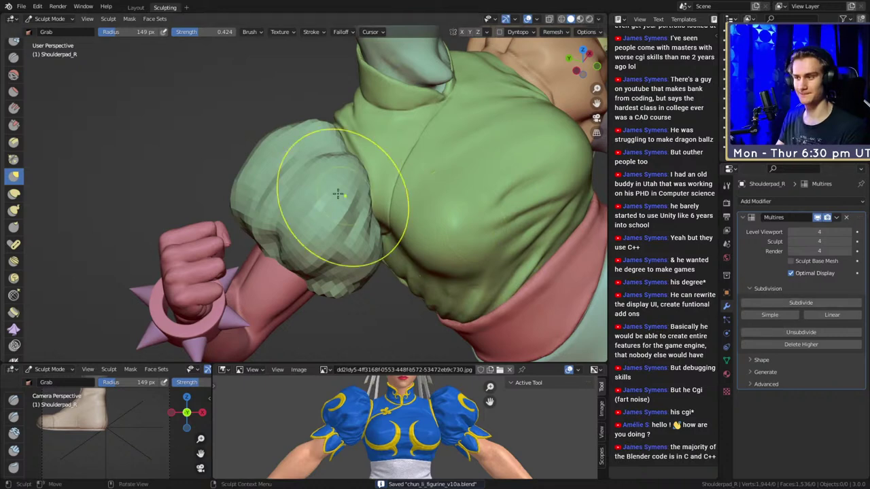
Adjust the right puff's overall form from behind using Grab with the radius reduced from 334 to 258 px.
middle_click_drag(320, 189, 378, 180)
left_click_drag(379, 180, 373, 174, "alt")
key("f")
left_click(435, 202)
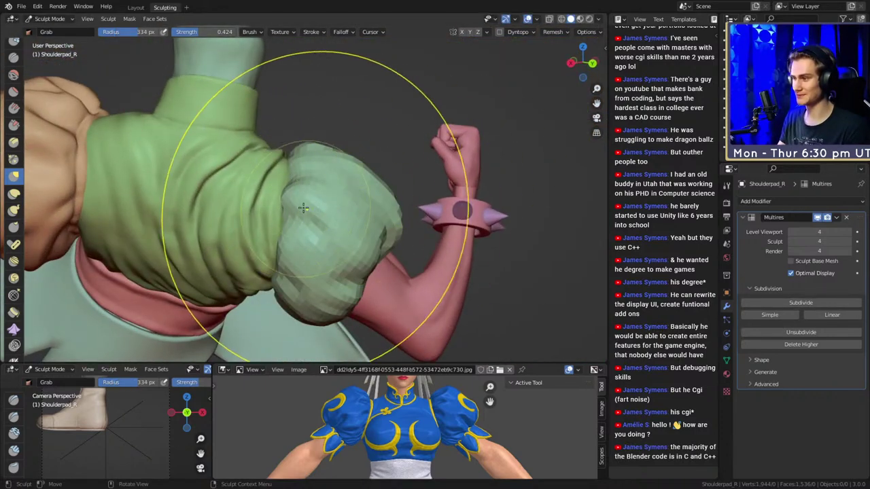
mouse_move(340, 217)
left_mouse_down()
mouse_move(324, 217)
mouse_move(333, 213)
left_mouse_up()
mouse_move(333, 213)
middle_mouse_down()
mouse_move(326, 206)
mouse_move(346, 216)
middle_mouse_up()
key("f")
left_click(364, 248)
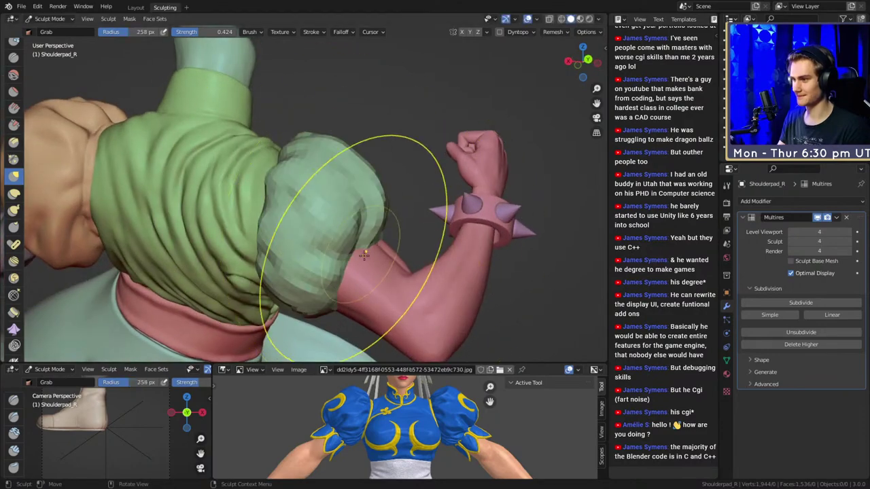
left_click_drag(365, 248, 384, 262)
mouse_move(406, 280)
middle_mouse_down()
mouse_move(381, 268)
mouse_move(285, 305)
mouse_move(237, 286)
mouse_move(400, 279)
mouse_move(366, 224)
mouse_move(314, 247)
mouse_move(336, 248)
mouse_move(281, 287)
middle_mouse_up()
Pull the right puff's lower volume into shape around the upper arm using Grab with a 256 px radius.
key("f")
left_click(277, 276)
key("f")
left_click(316, 239)
key("f")
left_click(332, 246)
left_click_drag(295, 278, 274, 267)
mouse_move(274, 267)
middle_mouse_down()
mouse_move(301, 211)
mouse_move(319, 213)
middle_mouse_up()
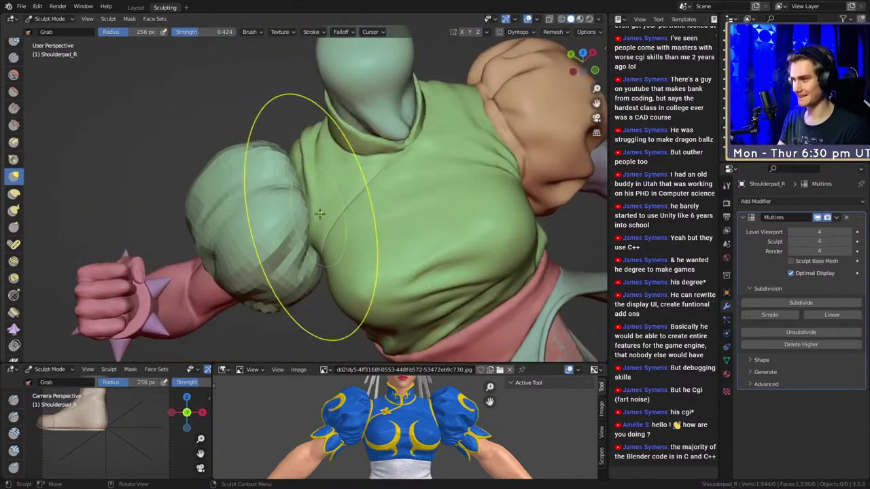
Refine the right puff's front and upper contours where it meets the shoulder using Grab with a radius of about 150 to 171 px.
mouse_move(336, 227)
left_mouse_down("alt")
mouse_move(340, 197)
mouse_move(338, 212)
left_mouse_up("alt")
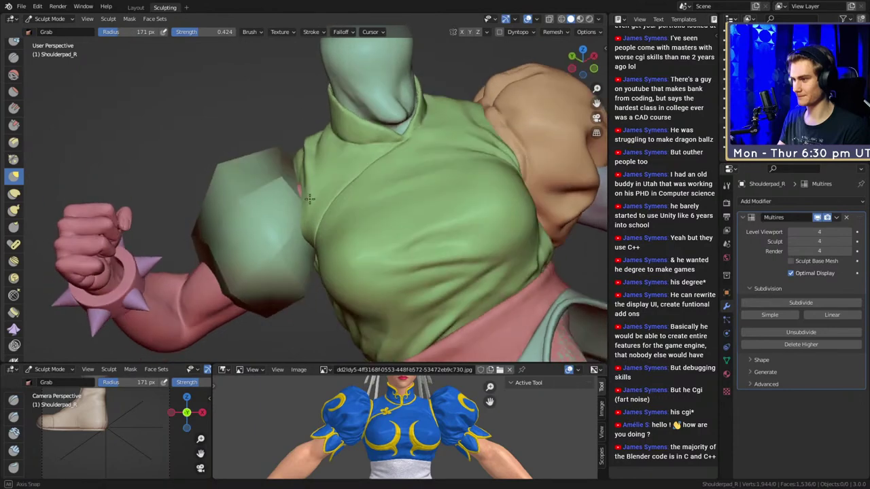
key("f")
left_click(299, 203)
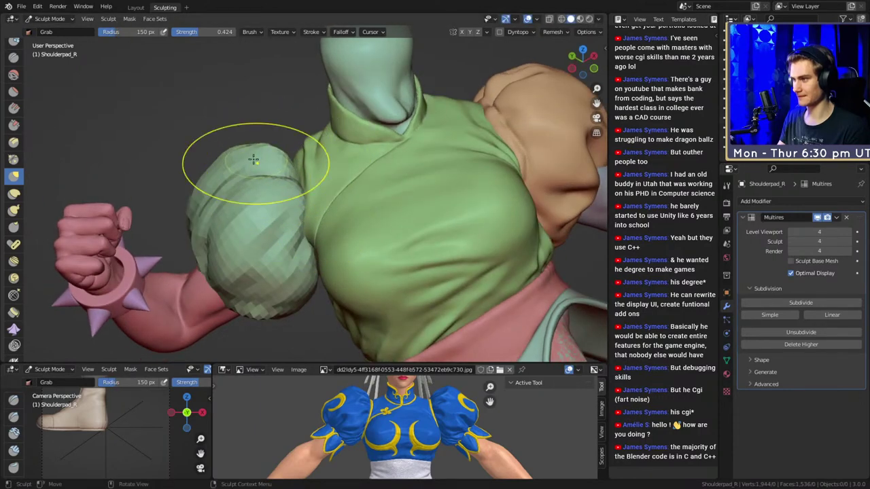
middle_click_drag(271, 166, 292, 161)
left_click_drag(281, 181, 285, 178)
mouse_move(286, 178)
middle_mouse_down()
mouse_move(367, 197)
mouse_move(444, 165)
mouse_move(400, 155)
middle_mouse_up()
key("f")
left_click(422, 155)
middle_click_drag(338, 151, 360, 147)
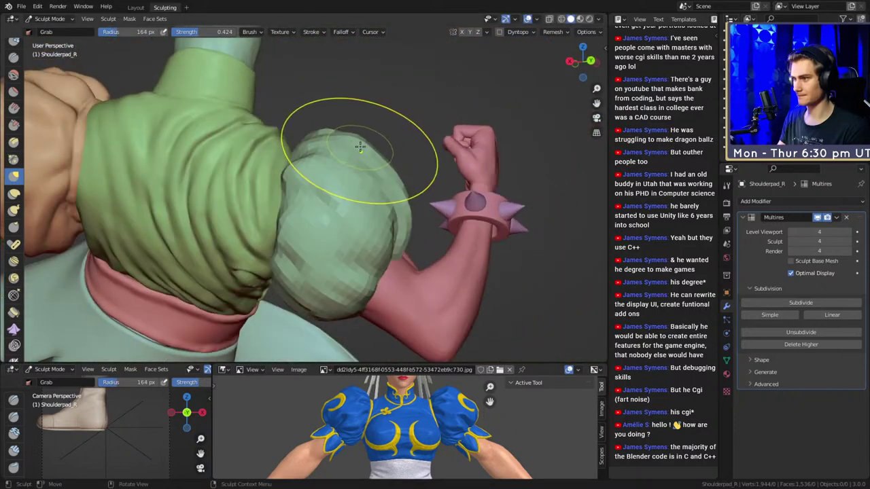
left_click_drag(362, 145, 372, 149)
Make small shape corrections to the right puff's front with the Grab radius reduced to 110 px.
mouse_move(372, 148)
middle_mouse_down()
mouse_move(359, 169)
mouse_move(291, 184)
mouse_move(334, 138)
middle_mouse_up()
key("f")
left_click(340, 161)
key("f")
left_click(259, 195)
left_click_drag(266, 195, 271, 196)
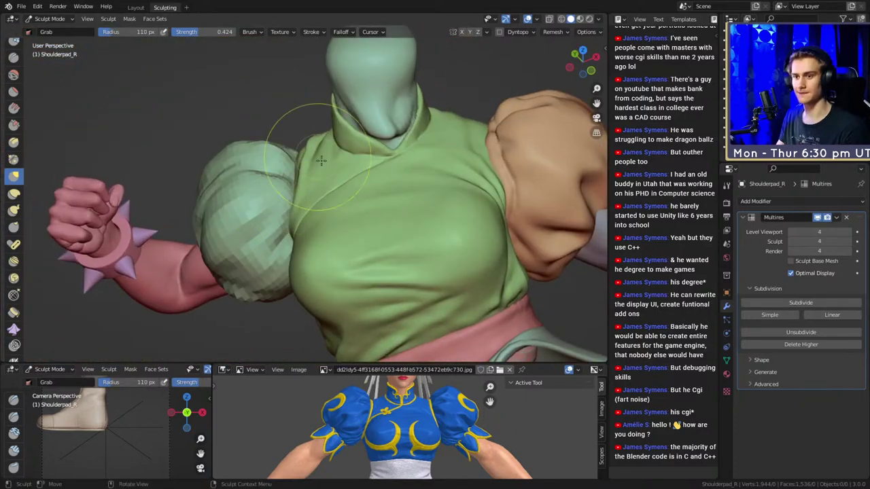
Subdivide the right puff to Multires sculpt level 5 and crease a first fold beside the chest with a 73 px radius.
left_click(794, 302)
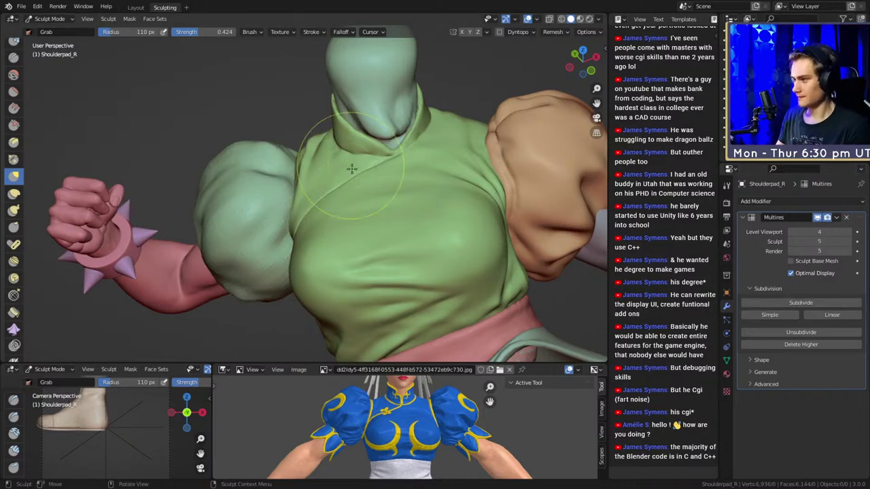
middle_click_drag(343, 197, 368, 195)
mouse_move(369, 194)
left_mouse_down("ctrl+alt")
mouse_move(361, 171)
mouse_move(344, 211)
mouse_move(345, 204)
left_mouse_up("ctrl+alt")
key("f")
left_click(321, 196)
mouse_move(321, 195)
middle_mouse_down()
mouse_move(340, 258)
mouse_move(349, 233)
mouse_move(340, 223)
mouse_move(347, 171)
mouse_move(374, 237)
mouse_move(381, 129)
middle_mouse_up()
key("shift+c")
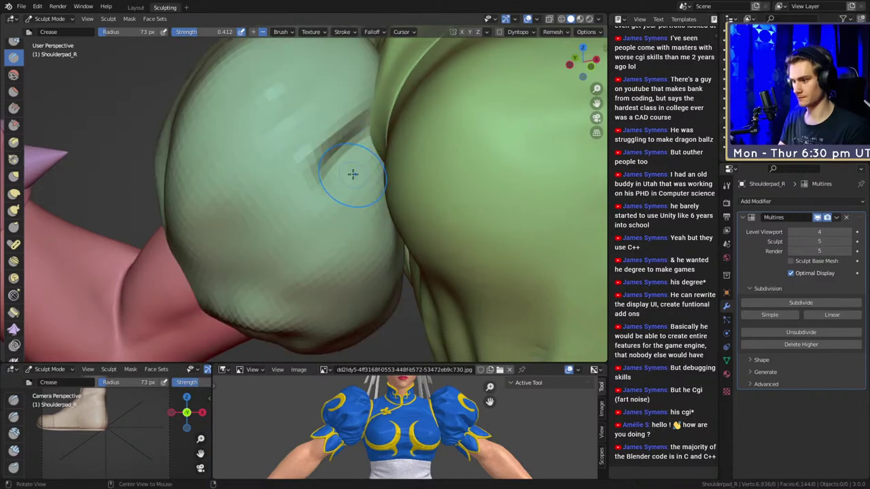
Crease short folds radiating from the armpit across the right puff's underside with a 96 px radius.
mouse_move(354, 175)
middle_mouse_down()
mouse_move(377, 208)
mouse_move(377, 166)
mouse_move(349, 165)
mouse_move(371, 170)
middle_mouse_up()
key("f")
left_click(374, 208)
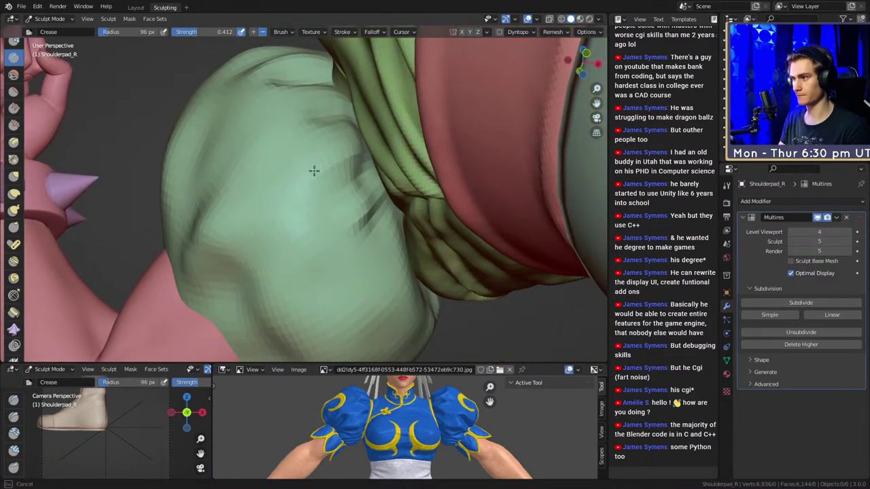
Carve folds along the back underside of the right puff below the shirt with a Crease radius of 76 to 86 px.
mouse_move(313, 170)
middle_mouse_down()
mouse_move(295, 191)
mouse_move(346, 181)
mouse_move(292, 190)
middle_mouse_up()
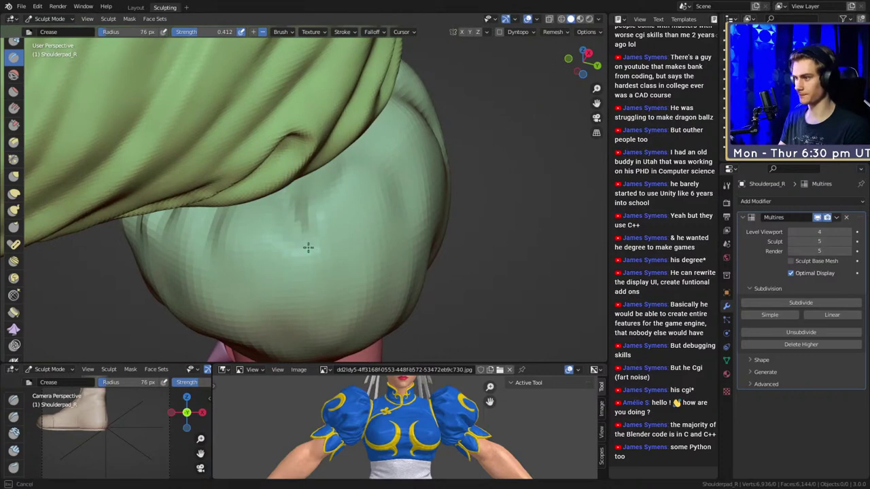
key("f")
left_click(269, 268)
mouse_move(308, 247)
left_mouse_down()
mouse_move(292, 258)
mouse_move(280, 299)
left_mouse_up()
key("ctrl+f")
right_click(278, 246)
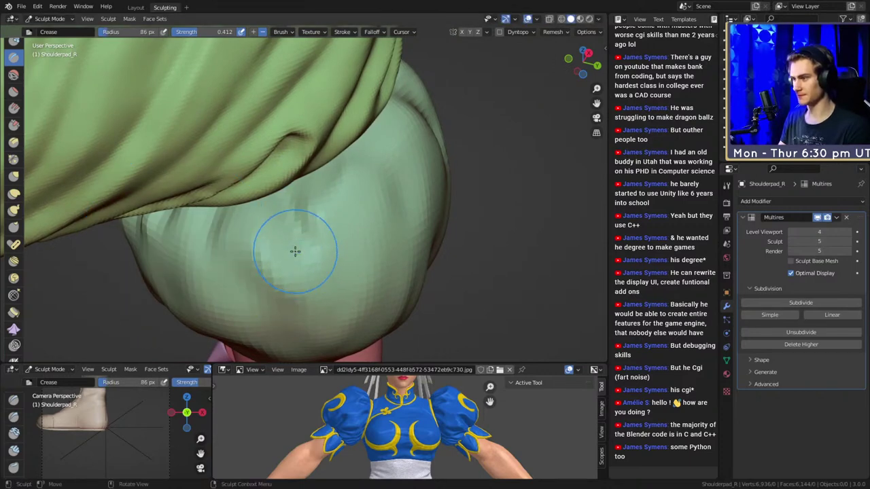
Lower the Crease strength to 0.297 and carve diagonal folds across the right puff's front with a 101 to 116 px radius.
middle_click_drag(314, 259, 165, 114)
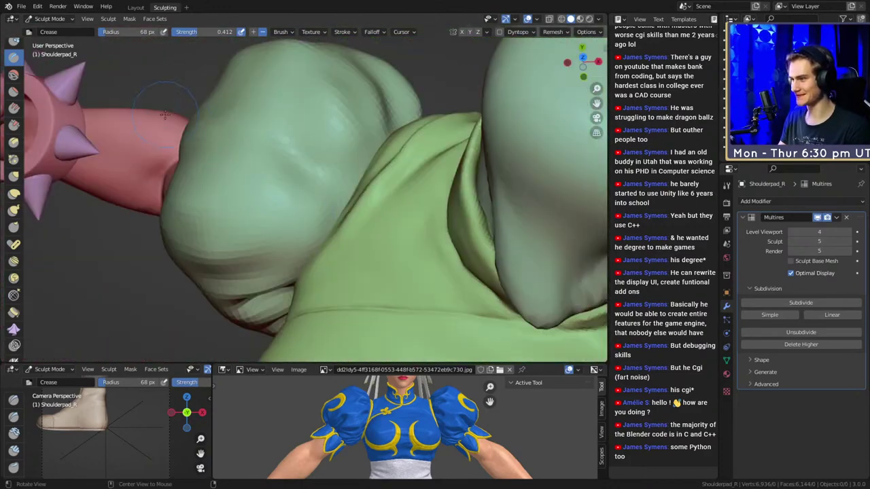
middle_click_drag(338, 189, 344, 208)
key("shift+f")
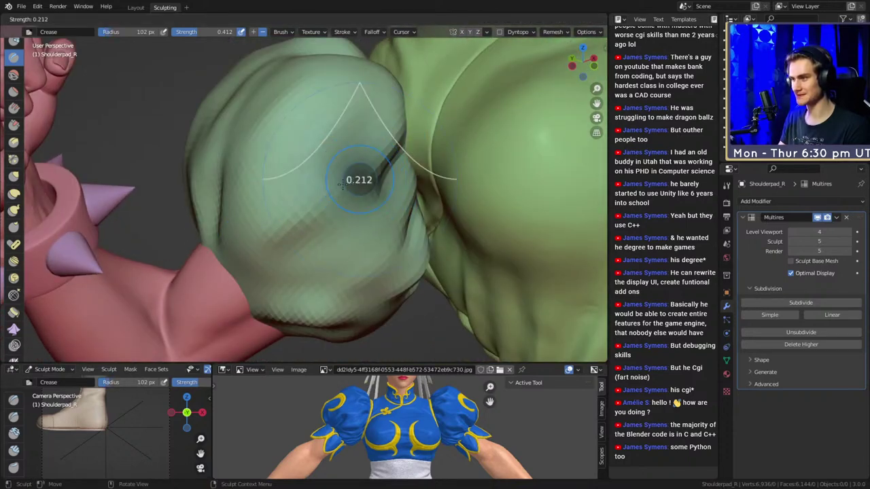
left_click(377, 147)
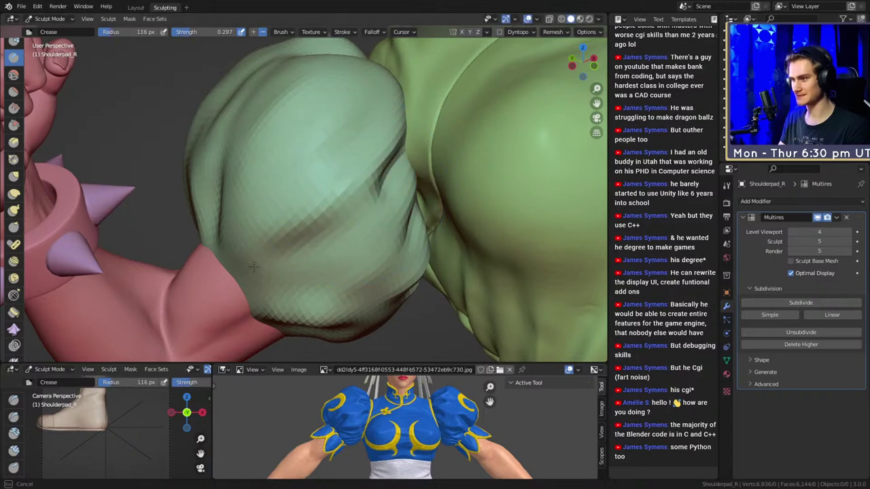
middle_click_drag(291, 252, 310, 239)
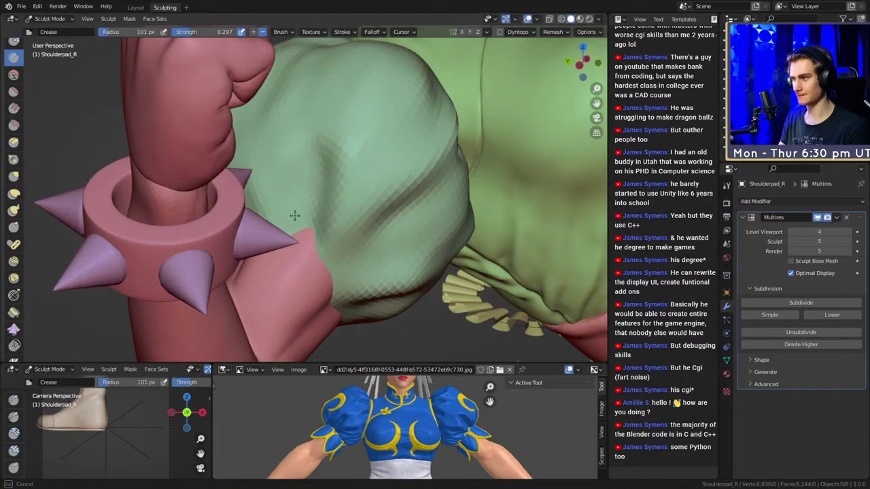
Crease folds rising from the sleeve opening on the right puff's front with a 78 to 86 px radius.
middle_click_drag(307, 127, 339, 181)
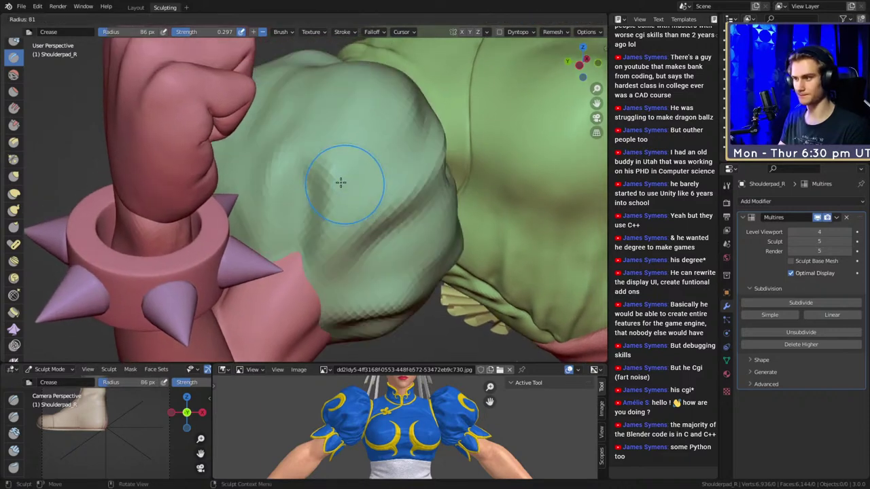
middle_click_drag(301, 147, 274, 268)
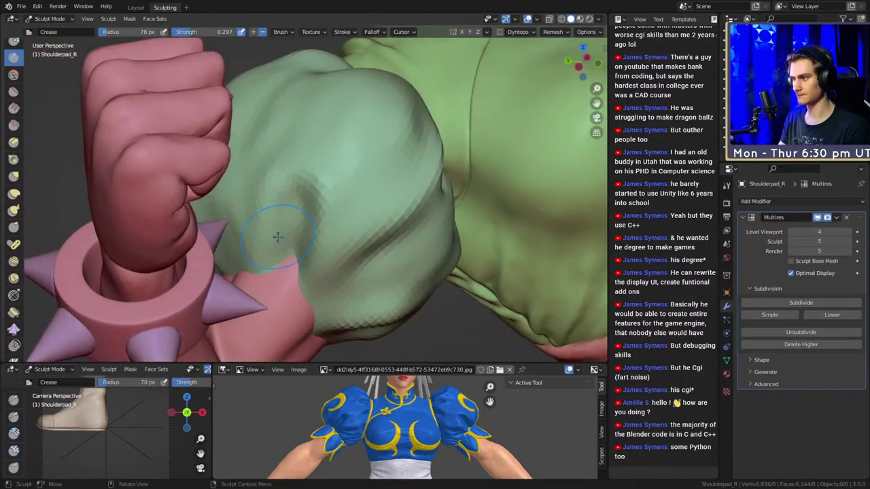
middle_click_drag(260, 178, 389, 227)
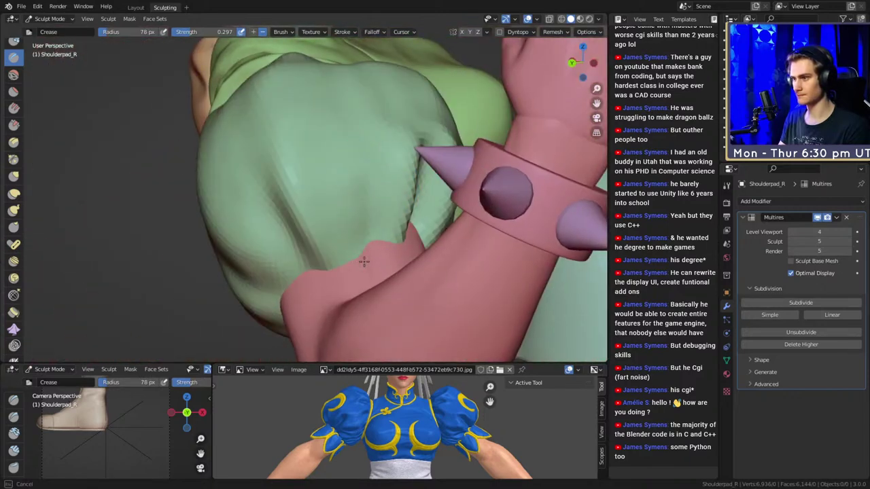
middle_click_drag(367, 256, 367, 200)
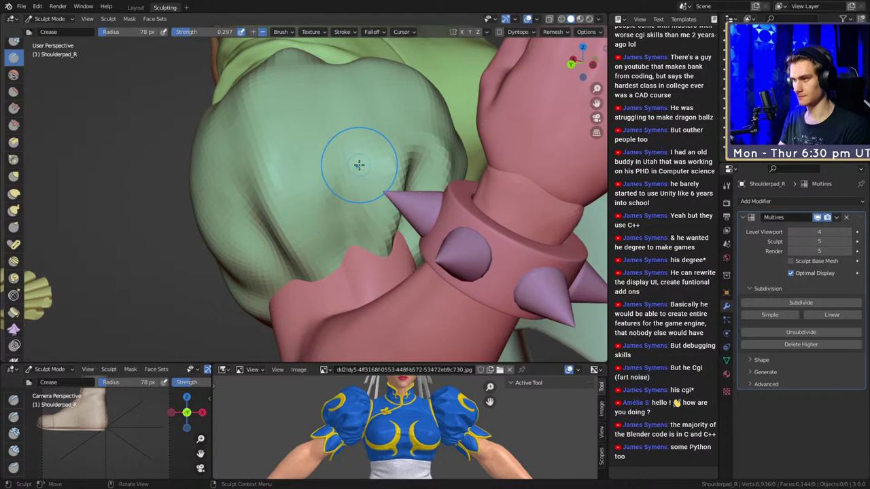
middle_click_drag(359, 165, 340, 214)
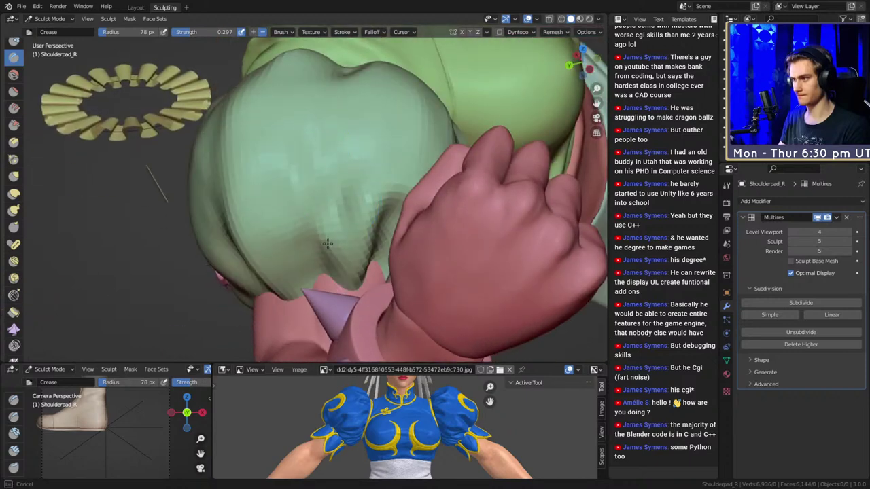
Shape the gathers above the right sleeve opening beside the wrist cuff with the Crease radius raised to 96 px.
left_click_drag(320, 221, 330, 191)
key("f")
left_click(369, 188)
key("f")
left_click(393, 169)
mouse_move(393, 169)
middle_mouse_down()
mouse_move(296, 176)
mouse_move(329, 171)
mouse_move(351, 191)
middle_mouse_up()
key("f")
left_click(354, 191)
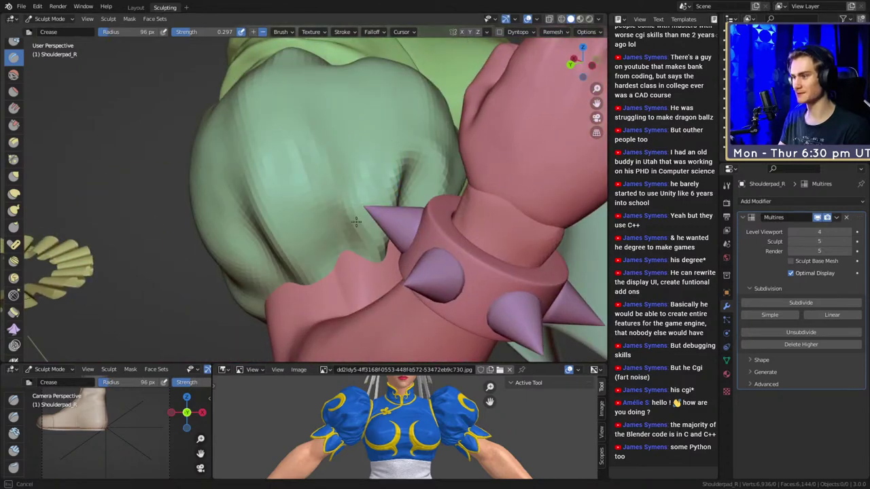
mouse_move(320, 225)
middle_mouse_down()
mouse_move(346, 207)
mouse_move(319, 197)
mouse_move(333, 199)
mouse_move(333, 210)
mouse_move(331, 186)
mouse_move(319, 204)
mouse_move(380, 186)
mouse_move(342, 213)
middle_mouse_up()
mouse_move(349, 163)
middle_mouse_down()
mouse_move(411, 196)
mouse_move(388, 171)
mouse_move(339, 226)
middle_mouse_up()
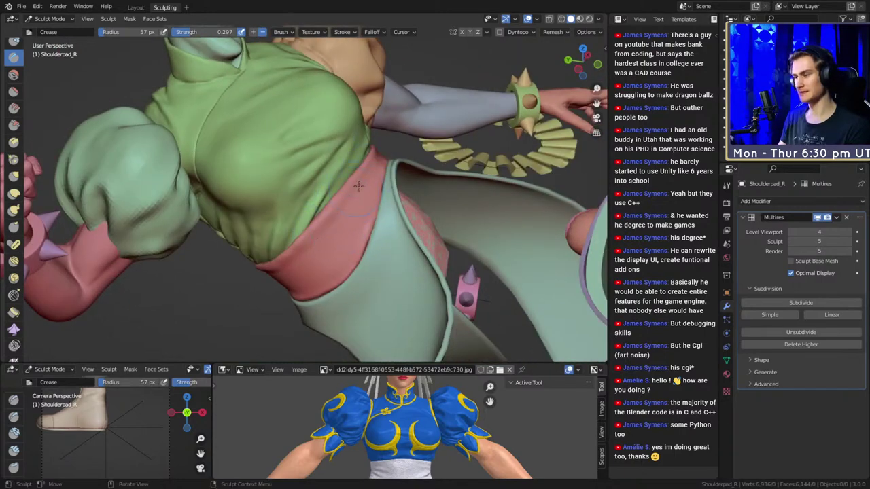
Crease diagonal folds toward the sleeve opening on the right puff's lower front with a radius of 73 to 85 px.
middle_click_drag(358, 186, 381, 160)
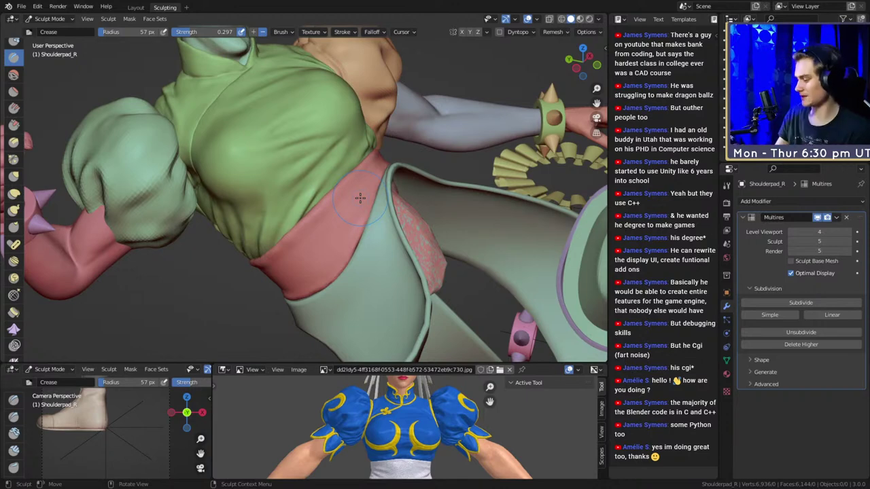
mouse_move(353, 200)
middle_mouse_down()
mouse_move(401, 197)
mouse_move(266, 198)
middle_mouse_up()
key("f")
left_click(294, 215)
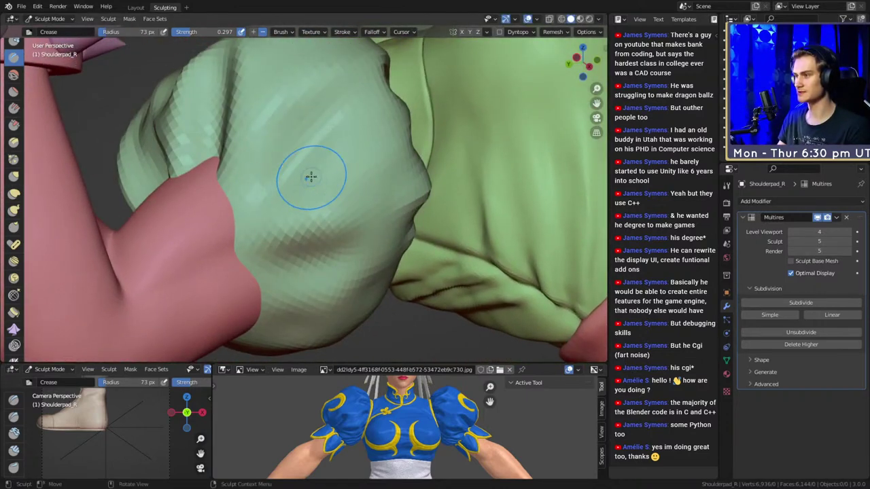
mouse_move(329, 129)
left_mouse_down()
mouse_move(340, 141)
mouse_move(321, 103)
left_mouse_up()
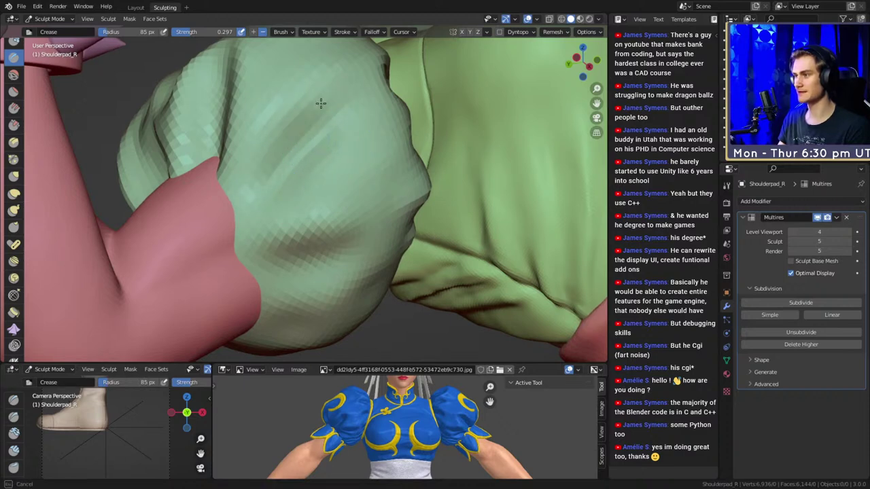
mouse_move(364, 143)
left_mouse_down()
mouse_move(354, 136)
mouse_move(292, 170)
left_mouse_up()
middle_click_drag(303, 205, 319, 172)
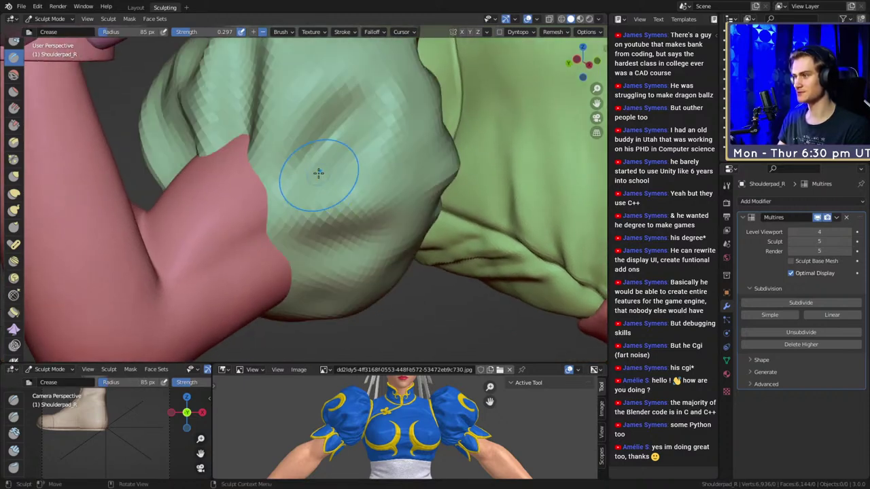
left_click_drag(311, 163, 269, 199)
middle_click_drag(268, 198, 293, 210)
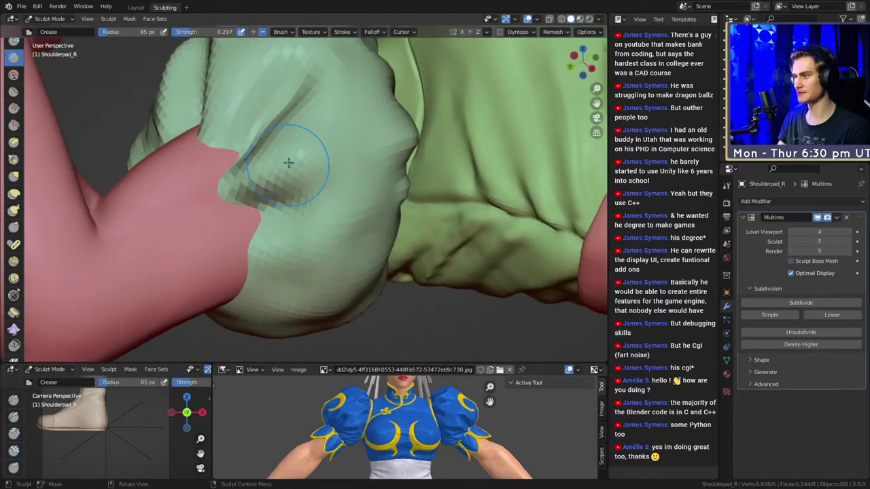
Adjust the right sleeve's opening edge above the forearm using the Grab brush at a 56 px radius.
middle_click_drag(289, 161, 290, 237)
key("g")
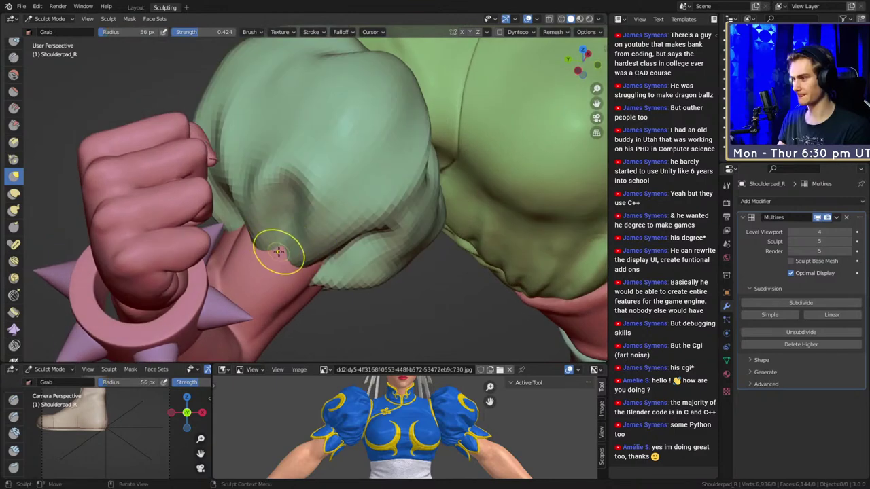
mouse_move(294, 262)
middle_mouse_down()
mouse_move(289, 241)
mouse_move(407, 234)
mouse_move(386, 230)
mouse_move(369, 179)
middle_mouse_up()
Carve folds across the outer back of the right puff using the Crease brush at 69 to 74 px.
key("shift+c")
middle_click_drag(266, 158, 326, 199)
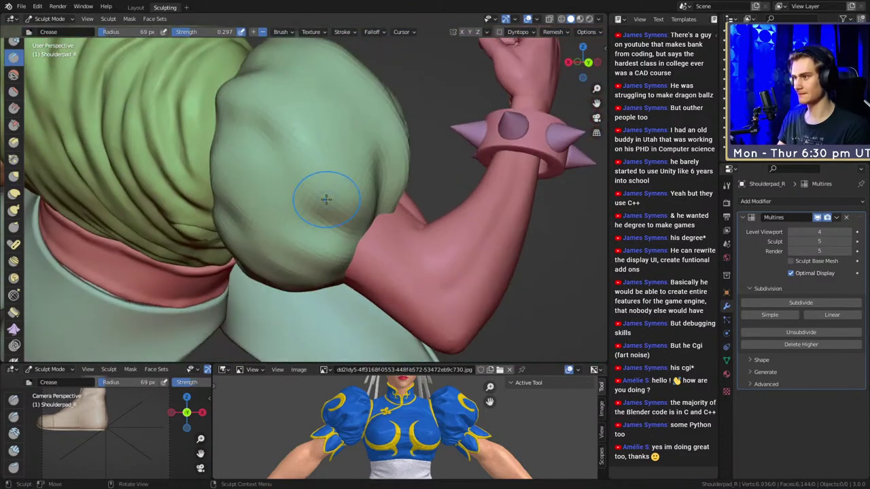
middle_click_drag(269, 172, 312, 206)
middle_click_drag(318, 175, 255, 176)
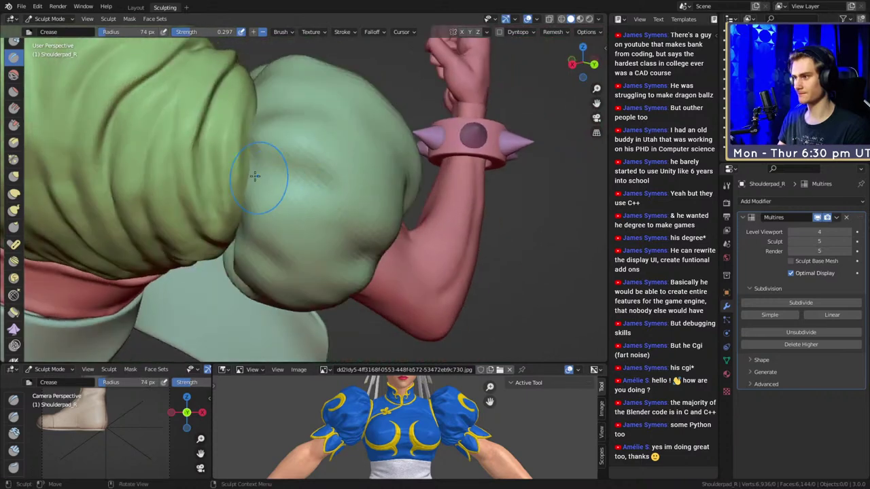
mouse_move(339, 203)
middle_mouse_down()
mouse_move(343, 178)
mouse_move(310, 206)
mouse_move(317, 194)
mouse_move(348, 224)
middle_mouse_up()
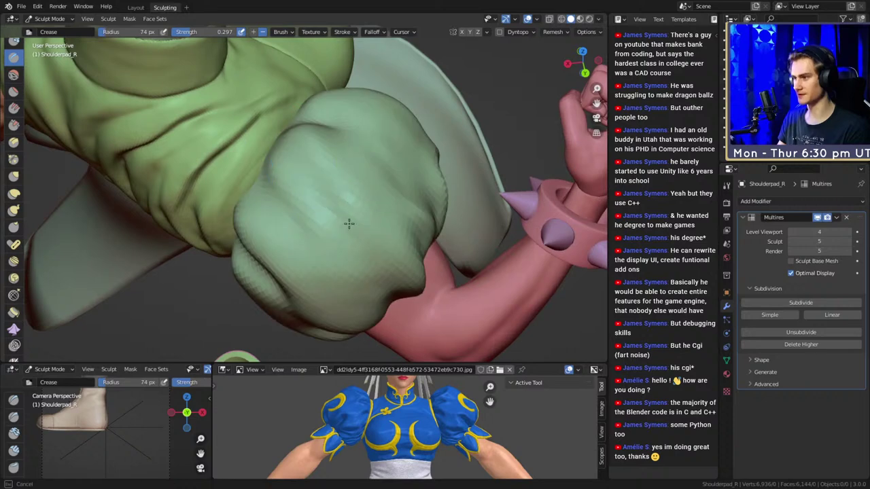
mouse_move(342, 165)
middle_mouse_down()
mouse_move(319, 197)
mouse_move(277, 204)
mouse_move(292, 188)
mouse_move(341, 195)
middle_mouse_up()
Grab the right puff's seam beside the shirt at 73 px and crease the fold there at 63 to 79 px.
key("g")
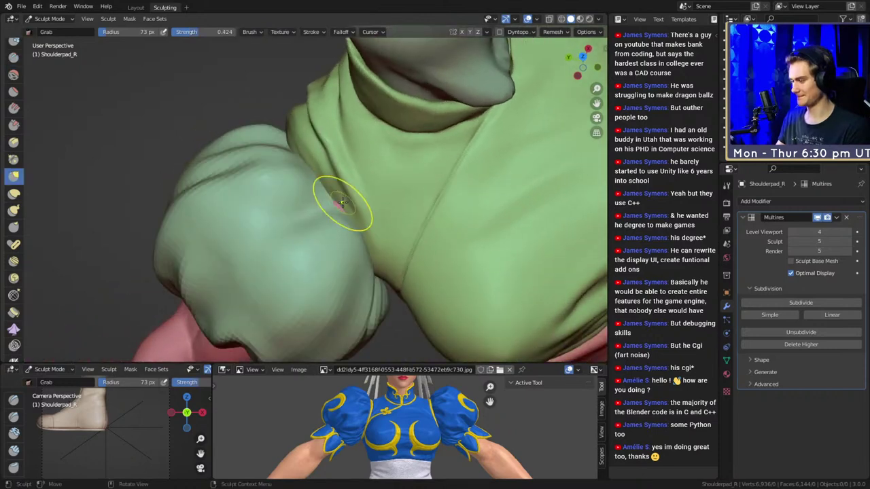
key("shift+c")
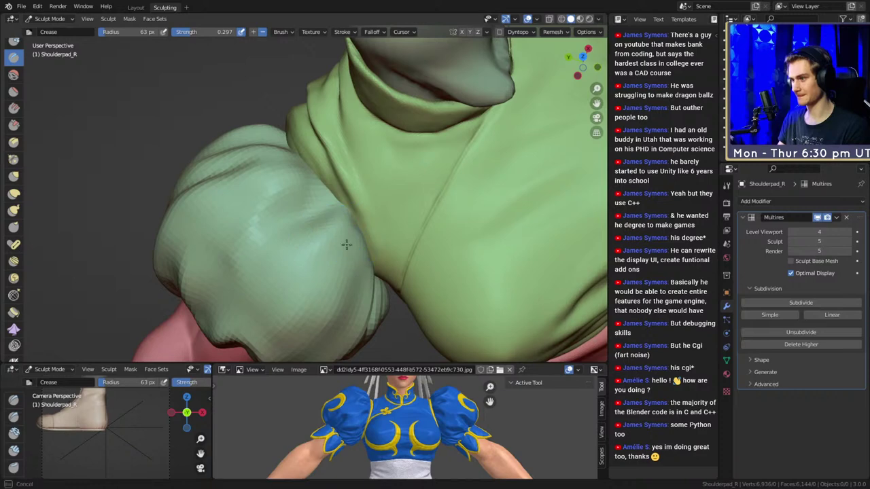
middle_click_drag(295, 328, 311, 231)
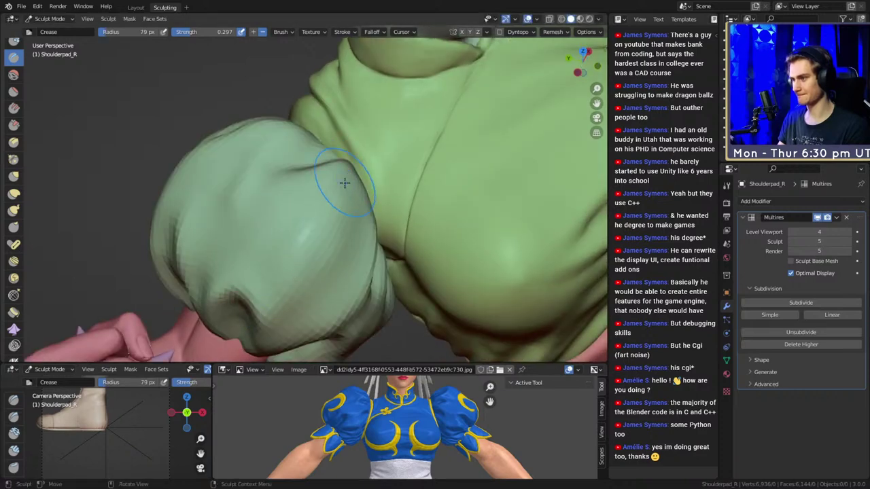
mouse_move(315, 281)
middle_mouse_down()
mouse_move(297, 226)
mouse_move(322, 192)
mouse_move(387, 217)
mouse_move(383, 157)
mouse_move(365, 208)
mouse_move(328, 193)
middle_mouse_up()
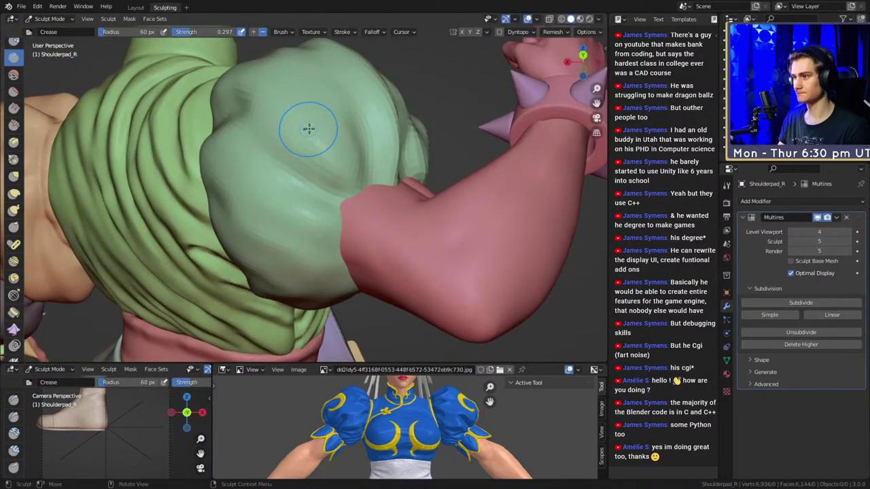
Crease folds over the back and underside of the right puff toward the elbow with a radius of 69 to 99 px.
key("f")
left_click(340, 128)
middle_click_drag(268, 91, 392, 179)
key("f")
left_click(378, 180)
left_click_drag(349, 212, 330, 198)
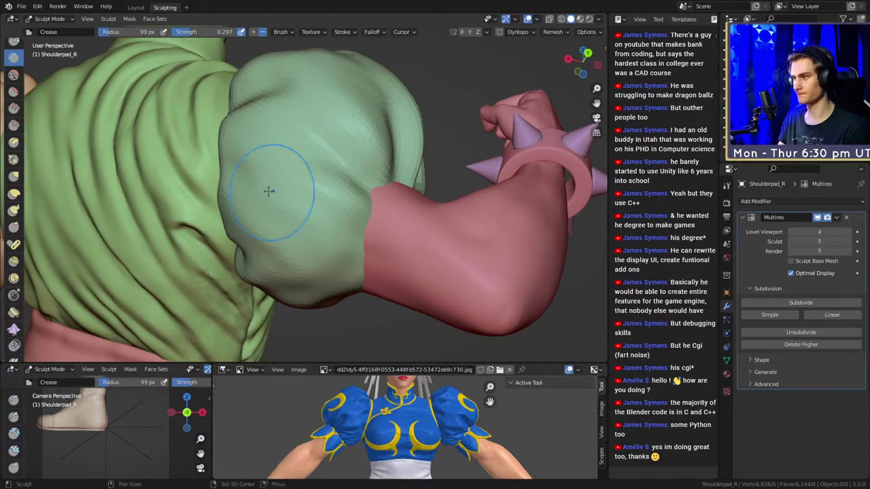
middle_click_drag(286, 180, 330, 197)
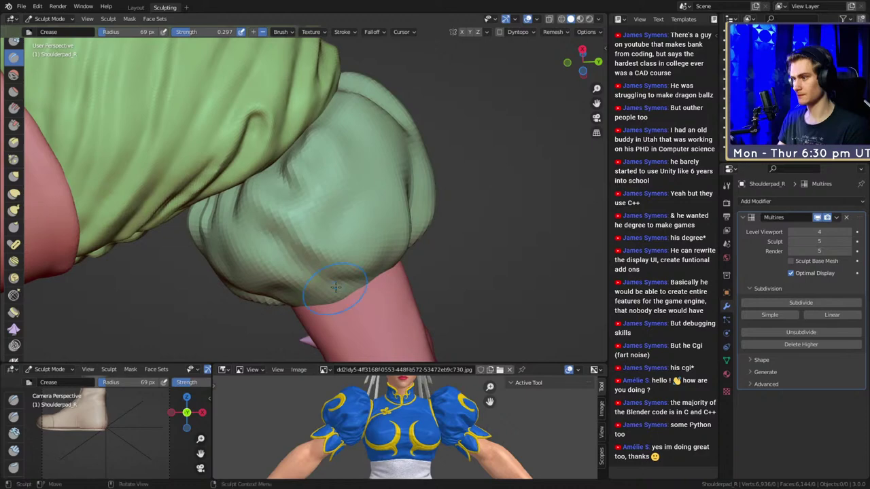
middle_click_drag(336, 287, 311, 227)
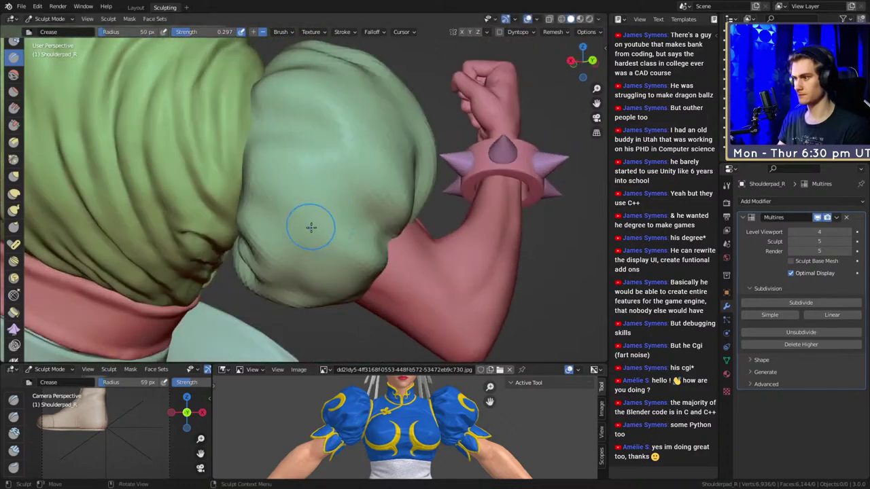
Add broad creases on the front of the right puff with an enlarged Crease radius.
mouse_move(313, 276)
middle_mouse_down()
mouse_move(347, 250)
mouse_move(326, 237)
mouse_move(305, 198)
mouse_move(313, 183)
middle_mouse_up()
key("f")
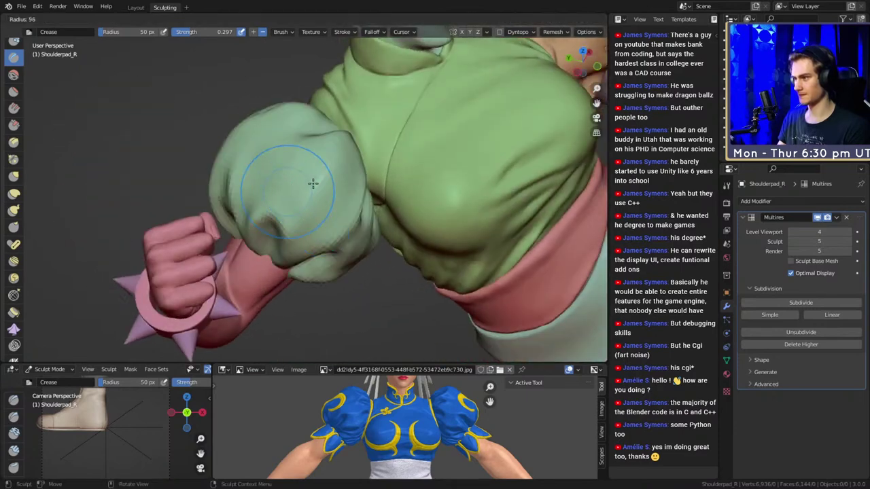
left_click(348, 182)
left_click_drag(282, 156, 311, 178)
left_click(306, 172)
Crease finer folds on the upper front of the right puff with a radius of 44 to 66 px.
mouse_move(306, 171)
middle_mouse_down()
mouse_move(292, 171)
mouse_move(319, 185)
middle_mouse_up()
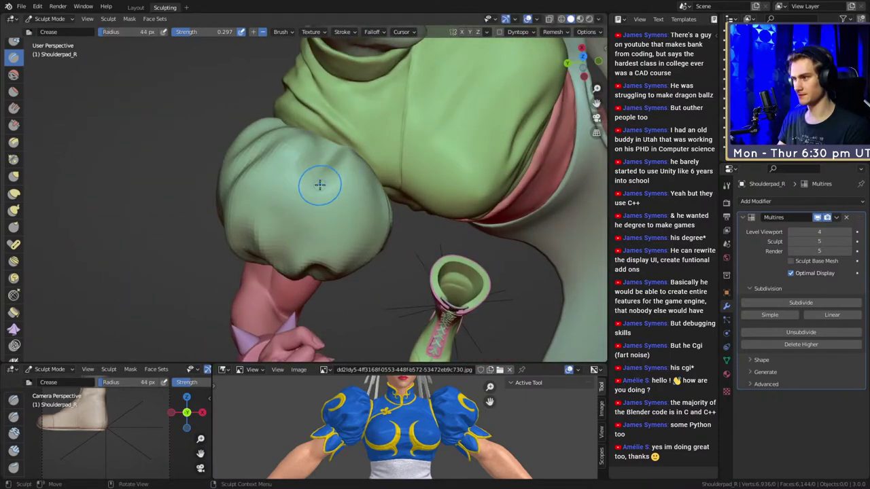
left_click(301, 249)
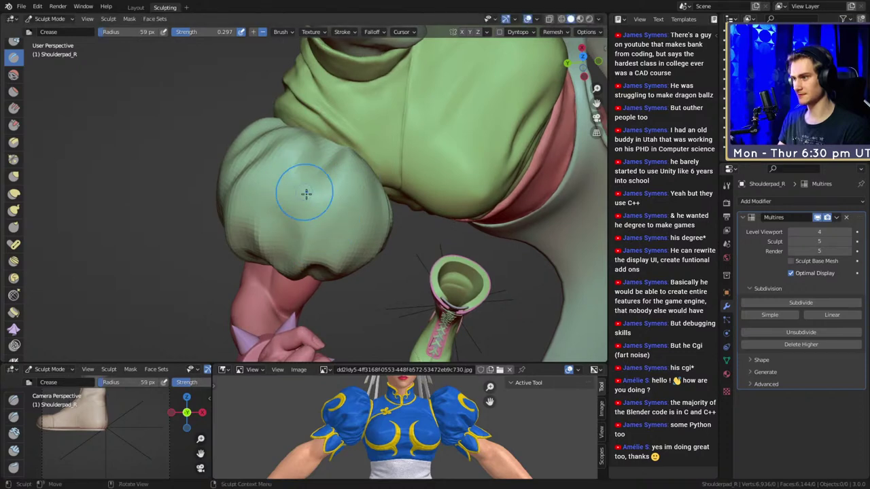
key("f")
left_click(328, 190)
mouse_move(264, 223)
middle_mouse_down()
mouse_move(328, 190)
mouse_move(356, 145)
mouse_move(272, 194)
middle_mouse_up()
middle_click_drag(272, 193, 262, 196)
mouse_move(386, 199)
middle_mouse_down()
mouse_move(332, 195)
mouse_move(360, 163)
middle_mouse_up()
Save the figurine file and subdivide the right puff's Multires modifier to sculpt level 6.
key("ctrl+s")
scroll(369, 132, "up", 5)
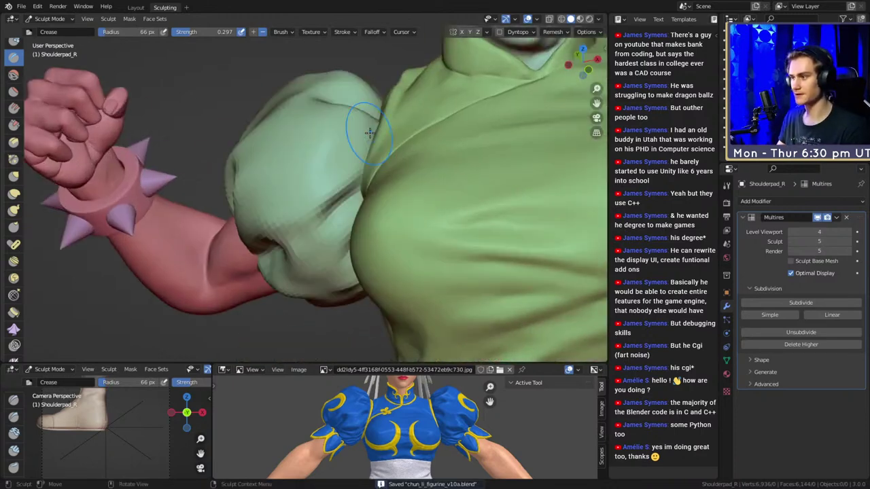
left_click(794, 303)
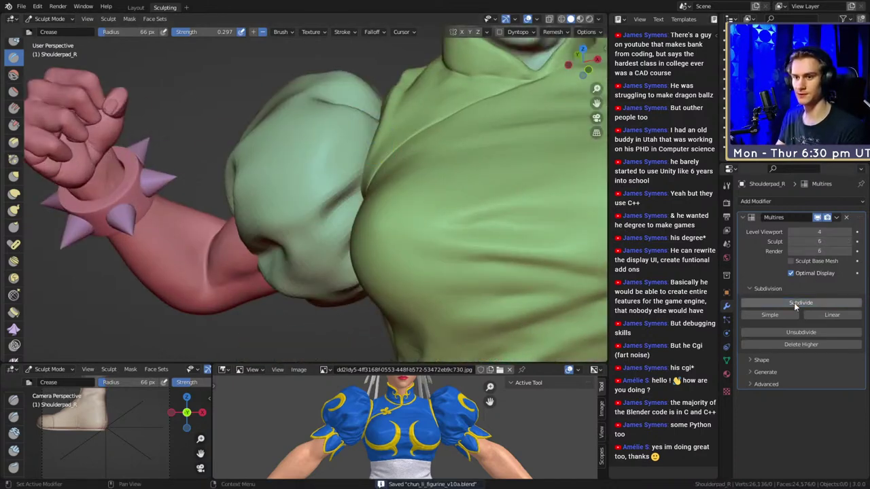
Build up a gathered seam where the right puff meets the shirt, using Clay Strips with a radius of 34 to 49 px.
mouse_move(336, 171)
middle_mouse_down()
mouse_move(357, 195)
mouse_move(322, 179)
mouse_move(339, 206)
mouse_move(373, 184)
mouse_move(317, 194)
mouse_move(320, 176)
mouse_move(340, 167)
mouse_move(304, 170)
mouse_move(289, 194)
mouse_move(298, 138)
mouse_move(321, 156)
mouse_move(354, 140)
mouse_move(285, 99)
middle_mouse_up()
key("c")
key("f")
left_click(308, 197)
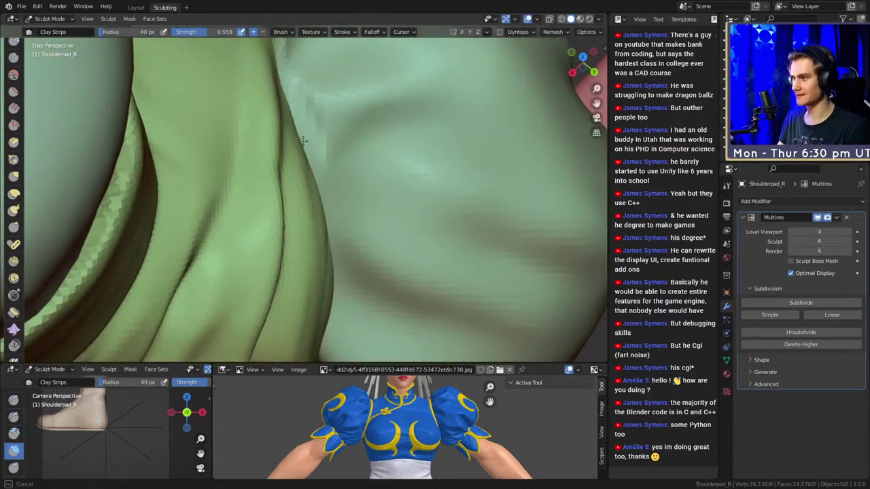
mouse_move(291, 130)
middle_mouse_down()
mouse_move(333, 161)
mouse_move(316, 148)
middle_mouse_up()
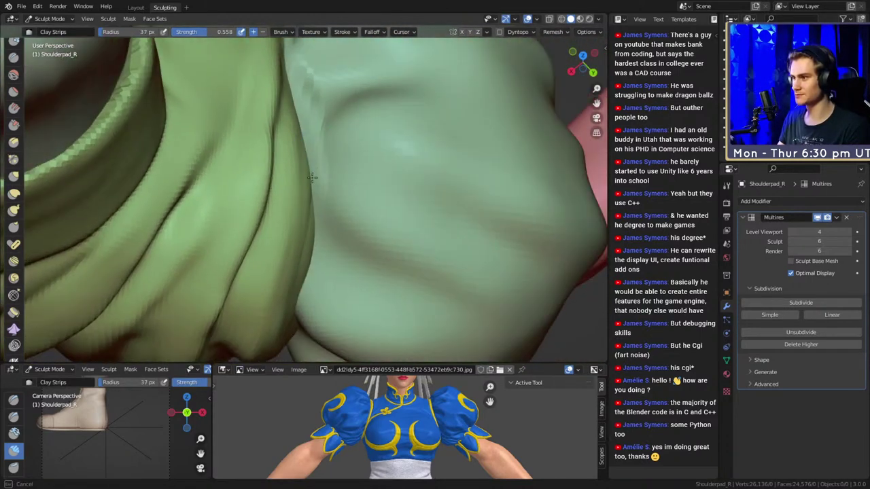
middle_click_drag(317, 225, 329, 165)
mouse_move(316, 221)
middle_mouse_down()
mouse_move(334, 176)
mouse_move(327, 124)
middle_mouse_up()
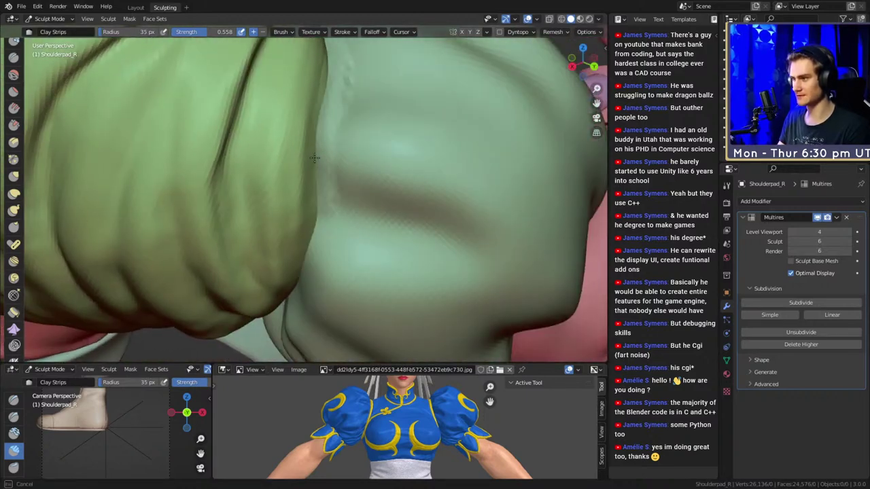
middle_click_drag(314, 158, 332, 162)
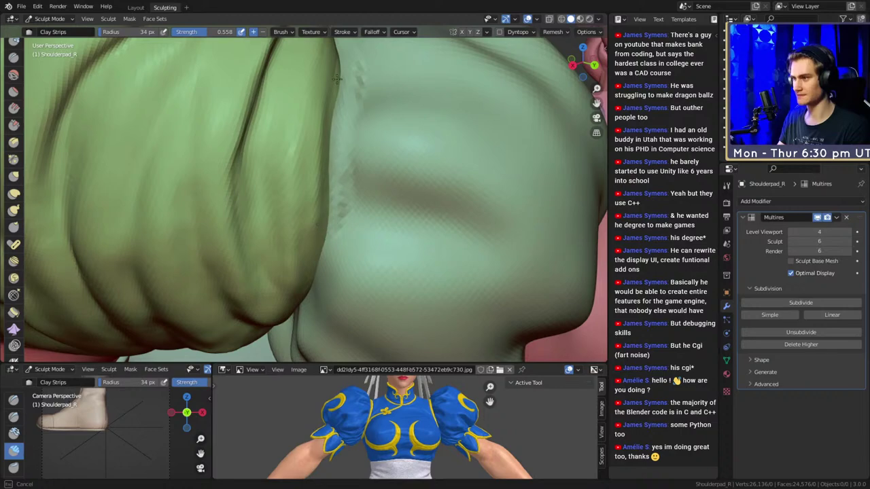
middle_click_drag(336, 80, 330, 197)
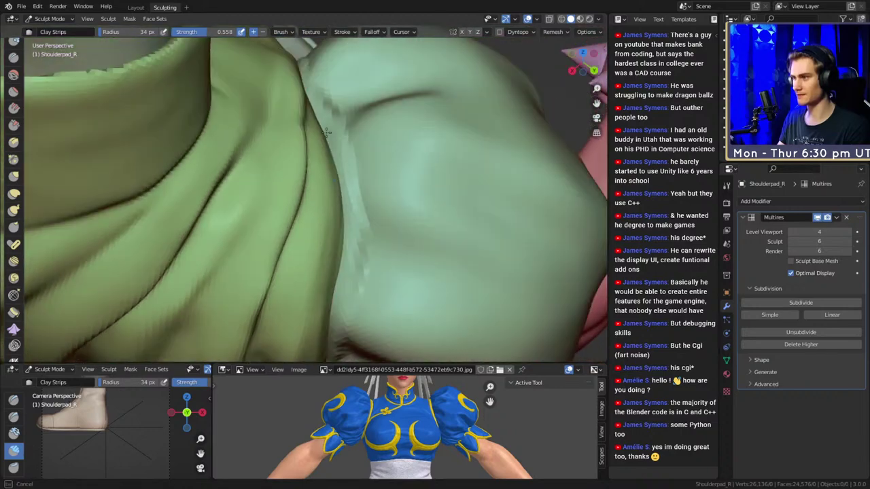
mouse_move(327, 132)
middle_mouse_down()
mouse_move(414, 175)
mouse_move(301, 156)
mouse_move(318, 146)
mouse_move(363, 173)
mouse_move(390, 151)
mouse_move(347, 161)
middle_mouse_up()
Continue the Clay Strips seam around the back and underside of the right puff's armhole with a 34 px radius.
middle_click_drag(306, 196, 331, 176)
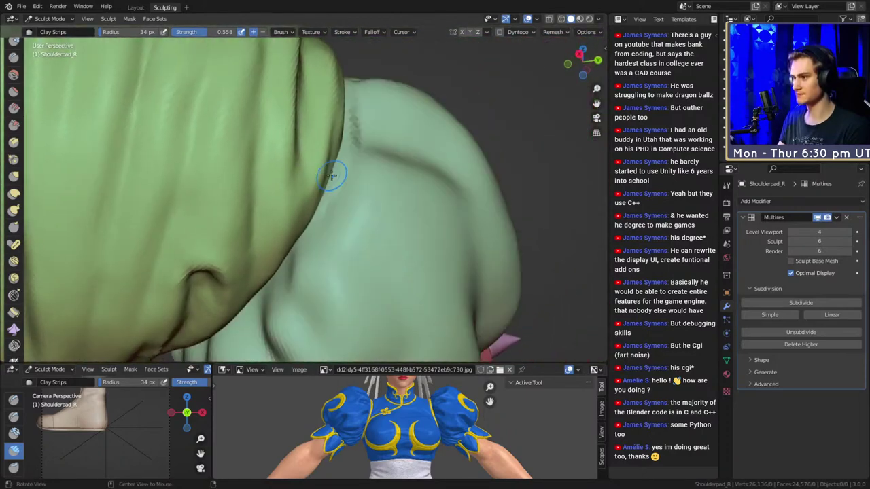
middle_click_drag(288, 248, 379, 159, "shift")
middle_click_drag(344, 208, 384, 162)
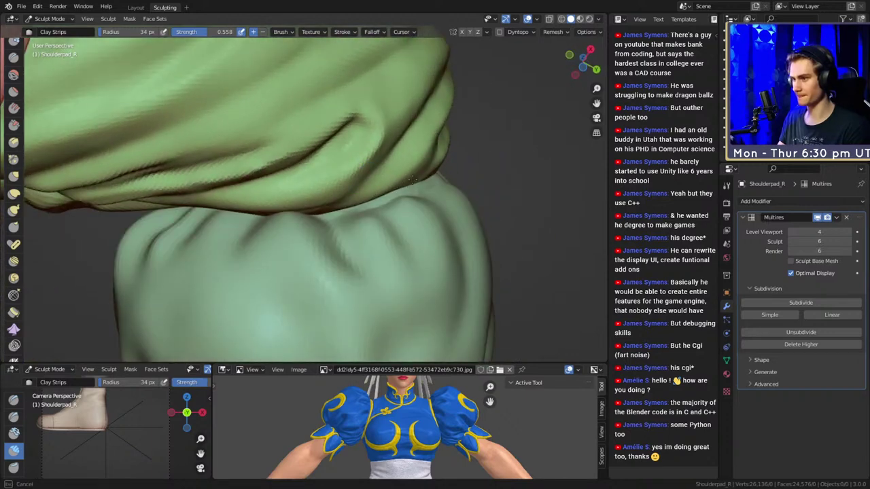
mouse_move(341, 202)
middle_mouse_down()
mouse_move(356, 210)
mouse_move(348, 214)
mouse_move(350, 235)
middle_mouse_up()
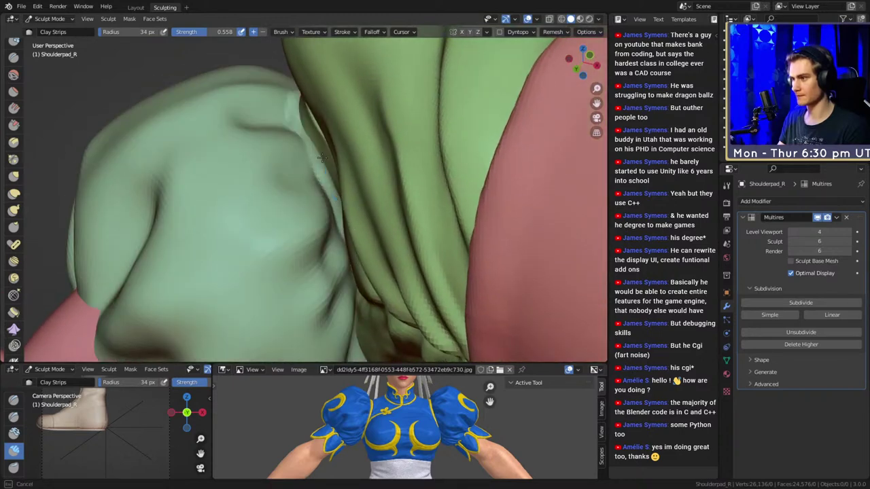
mouse_move(326, 170)
middle_mouse_down()
mouse_move(339, 206)
mouse_move(329, 212)
mouse_move(320, 194)
middle_mouse_up()
Crease fine folds along the right puff's armhole seam with a 26 px radius.
key("shift+c")
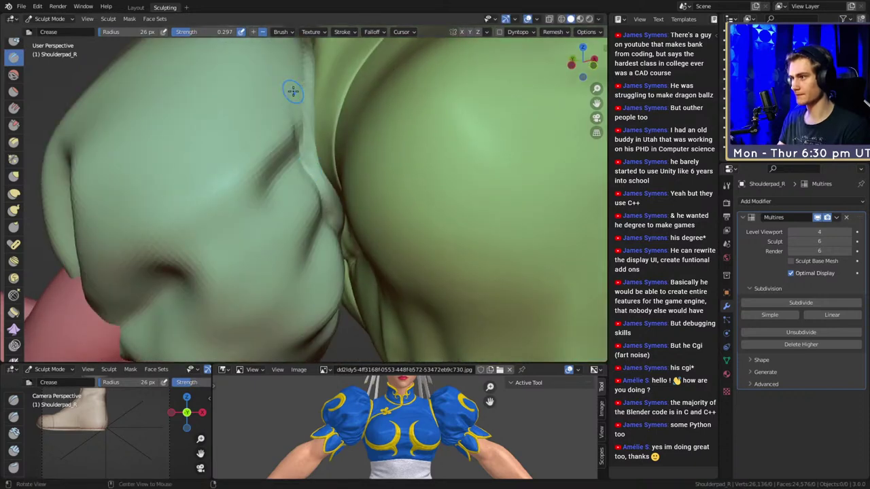
mouse_move(292, 92)
middle_mouse_down()
mouse_move(315, 189)
mouse_move(293, 180)
mouse_move(278, 154)
mouse_move(326, 238)
middle_mouse_up()
middle_click_drag(290, 113, 318, 150)
mouse_move(362, 107)
middle_mouse_down()
mouse_move(229, 140)
mouse_move(430, 116)
mouse_move(247, 181)
mouse_move(352, 149)
middle_mouse_up()
mouse_move(349, 252)
middle_mouse_down()
mouse_move(320, 218)
mouse_move(342, 162)
middle_mouse_up()
mouse_move(297, 240)
middle_mouse_down()
mouse_move(374, 170)
mouse_move(350, 202)
middle_mouse_up()
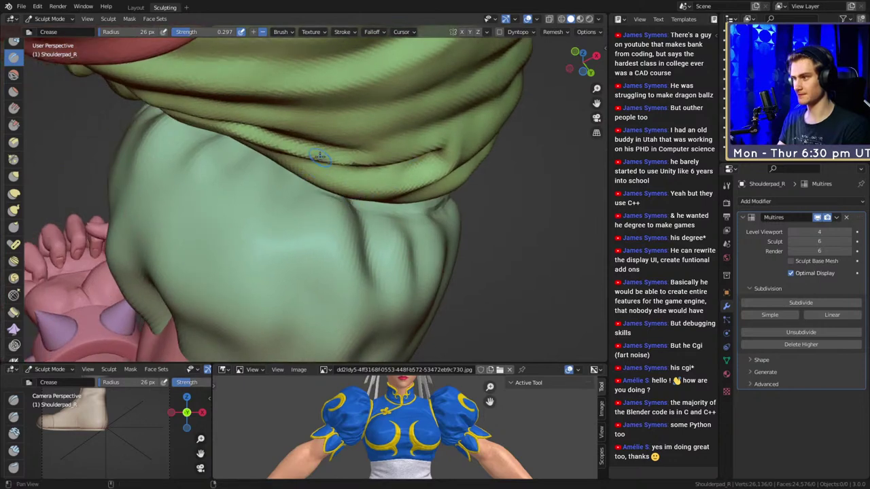
Switch sculpting to the left puff and reshape its arm opening with the Grab brush at a radius of 92 to 113 px.
left_click_drag(321, 157, 320, 231, "alt")
left_click_drag(340, 191, 374, 204, "alt")
key("alt+q")
mouse_move(374, 203)
left_mouse_down("ctrl+alt")
mouse_move(363, 223)
mouse_move(229, 93)
left_mouse_up("ctrl+alt")
key("g")
left_click_drag(314, 166, 340, 204, "alt")
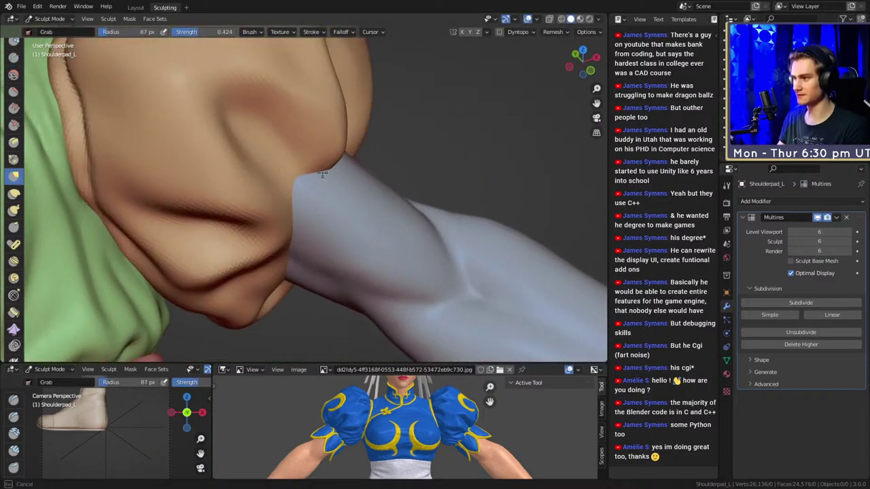
key("f")
left_click(329, 165)
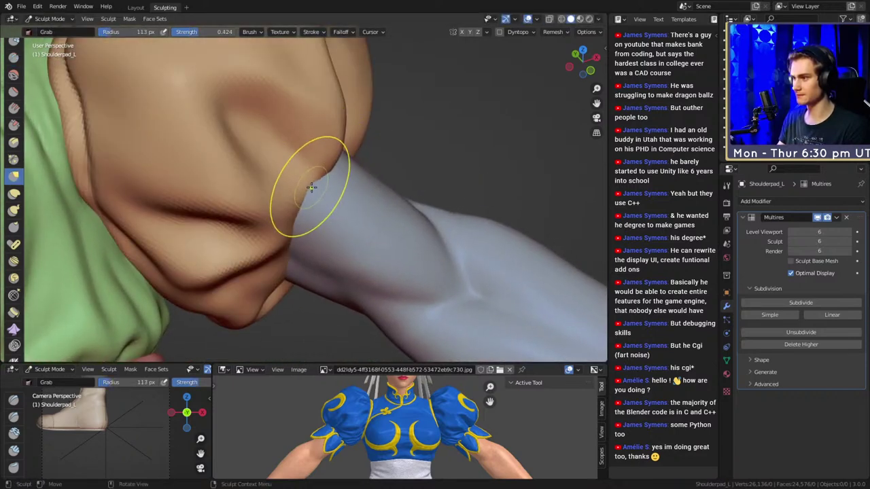
mouse_move(311, 187)
middle_mouse_down()
mouse_move(300, 210)
mouse_move(264, 185)
mouse_move(305, 172)
middle_mouse_up()
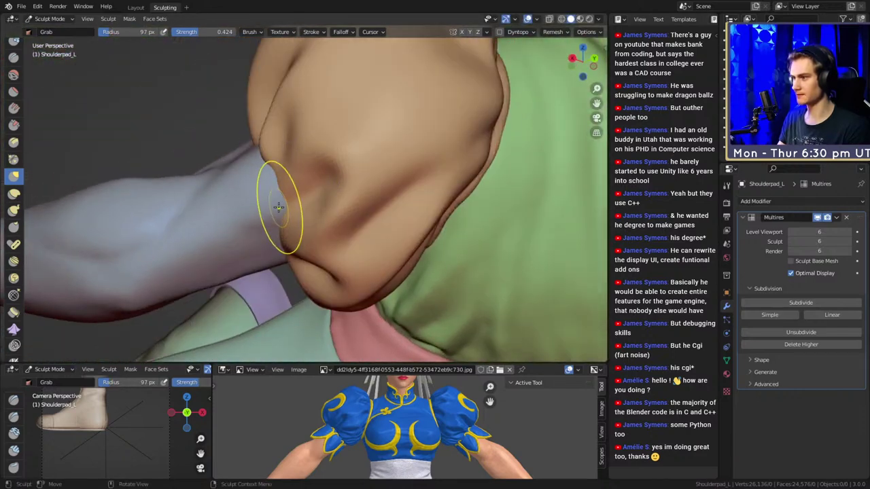
middle_click_drag(278, 207, 263, 174)
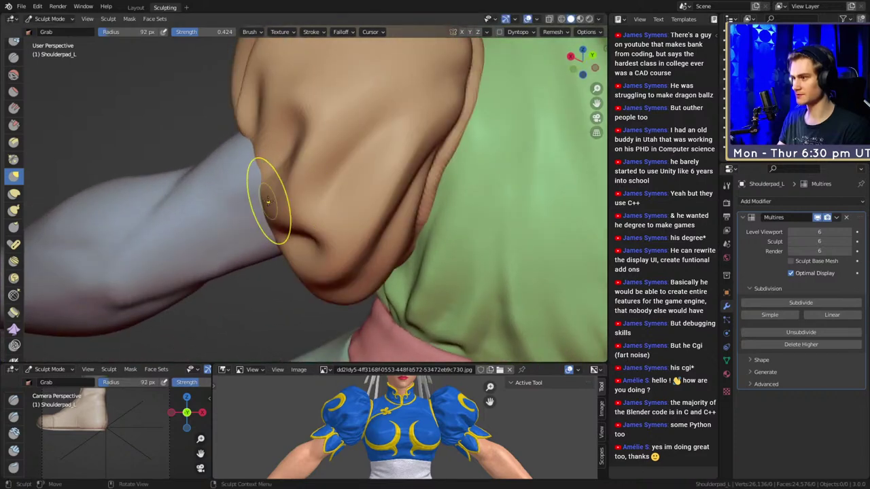
mouse_move(270, 220)
middle_mouse_down()
mouse_move(334, 226)
mouse_move(324, 235)
mouse_move(314, 241)
mouse_move(340, 200)
mouse_move(320, 174)
mouse_move(346, 179)
mouse_move(344, 194)
mouse_move(310, 211)
mouse_move(336, 221)
mouse_move(320, 197)
mouse_move(359, 200)
mouse_move(292, 184)
mouse_move(272, 210)
mouse_move(333, 178)
mouse_move(291, 247)
mouse_move(291, 219)
mouse_move(276, 209)
mouse_move(292, 226)
middle_mouse_up()
Refine the edge of the left puff's arm opening with the Grab brush at a 56 px radius.
key("f")
key("f")
left_click(306, 224)
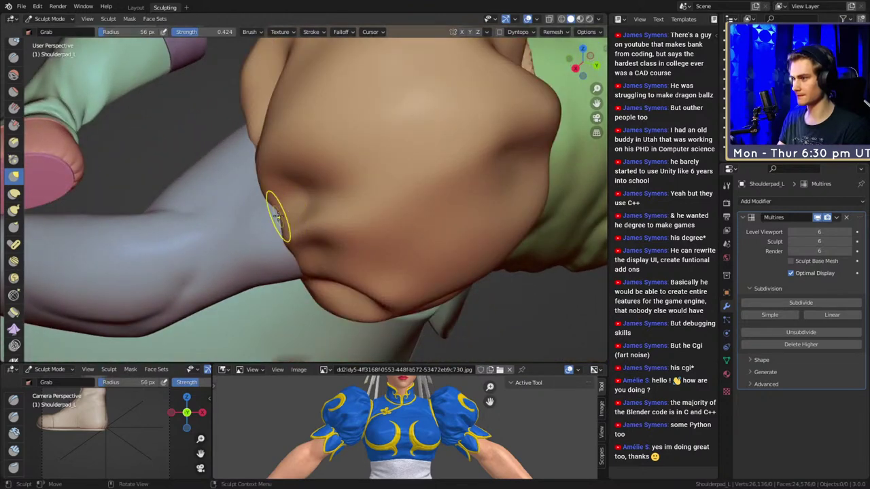
middle_click_drag(279, 197, 299, 230)
Switch sculpting to the right puff and set its Multires viewport level to 6.
middle_click_drag(271, 199, 327, 160)
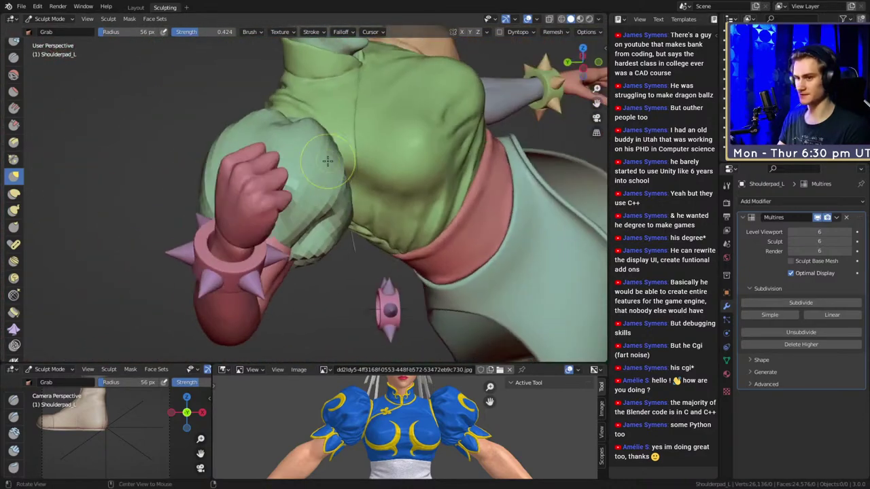
middle_click_drag(389, 211, 319, 193)
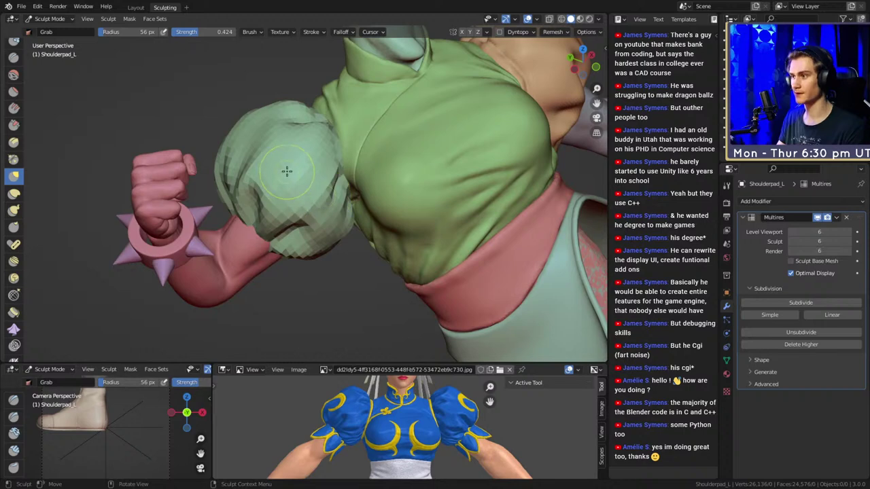
key("alt+q")
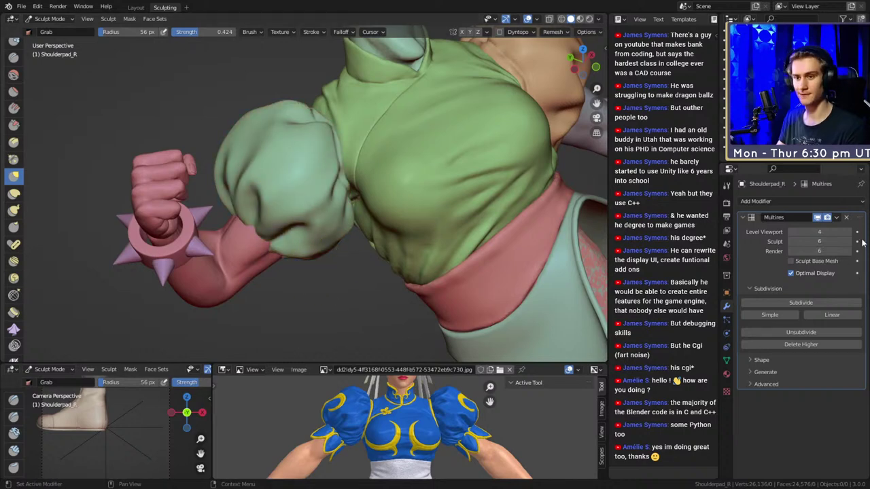
left_click(849, 233)
left_click(848, 233)
Reshape the edge of the right puff's arm opening with the Grab brush at an 89 px radius.
middle_click_drag(406, 217, 462, 225)
middle_click_drag(421, 272, 321, 215, "ctrl")
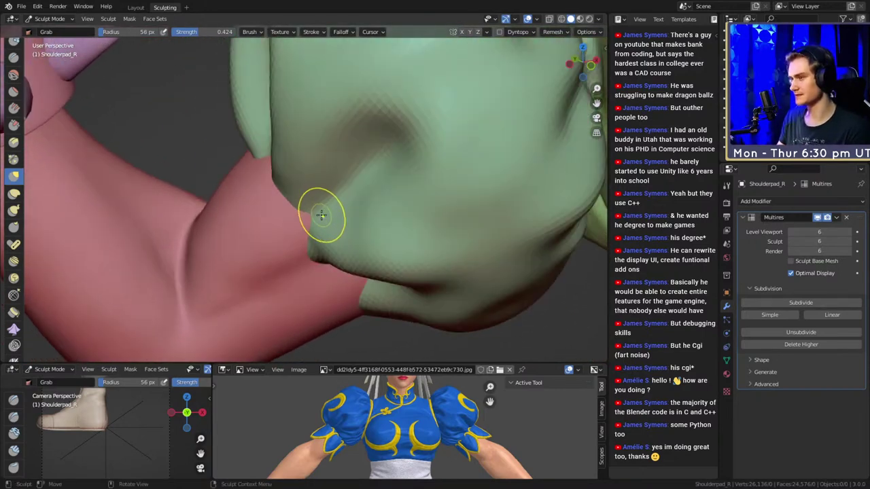
key("f")
left_click(325, 254)
left_click_drag(322, 253, 306, 260)
middle_click_drag(319, 260, 303, 220)
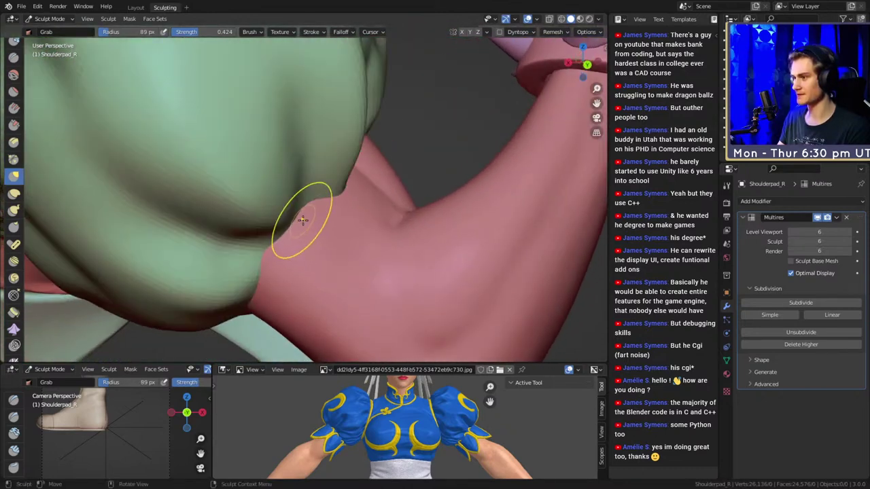
mouse_move(277, 246)
middle_mouse_down()
mouse_move(297, 202)
mouse_move(344, 208)
mouse_move(301, 235)
mouse_move(294, 170)
mouse_move(284, 184)
mouse_move(299, 224)
mouse_move(292, 234)
mouse_move(301, 204)
mouse_move(317, 229)
mouse_move(301, 200)
mouse_move(312, 207)
mouse_move(315, 252)
middle_mouse_up()
mouse_move(315, 253)
middle_mouse_down()
mouse_move(313, 214)
mouse_move(333, 167)
middle_mouse_up()
Adjust the right puff's hem around the upper arm with a Grab radius of 46 to 92 px and save the file.
key("f")
left_click(285, 225)
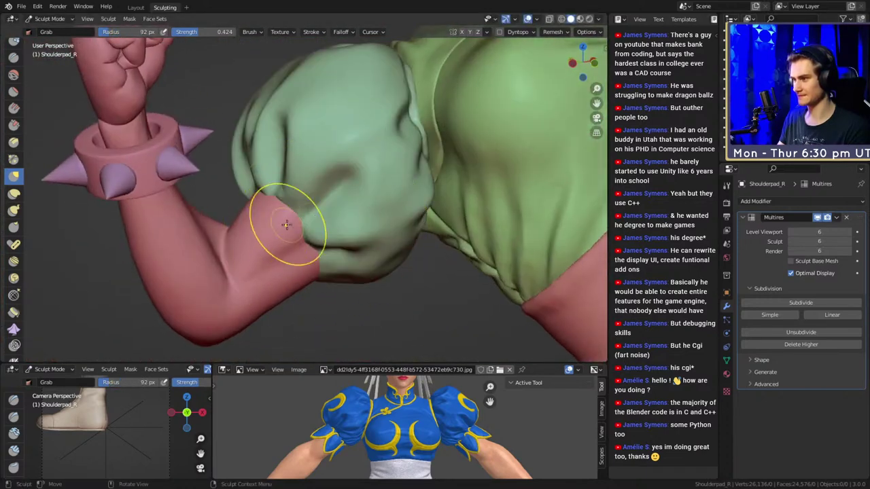
middle_click_drag(317, 252, 327, 212, "ctrl")
key("f")
left_click(304, 237)
scroll(299, 224, "up", 2)
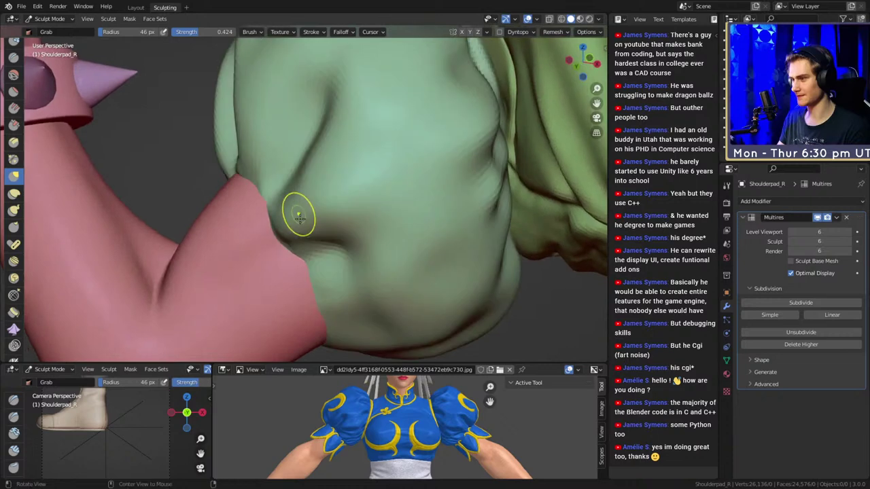
scroll(309, 234, "up", 4)
scroll(313, 226, "down", 5)
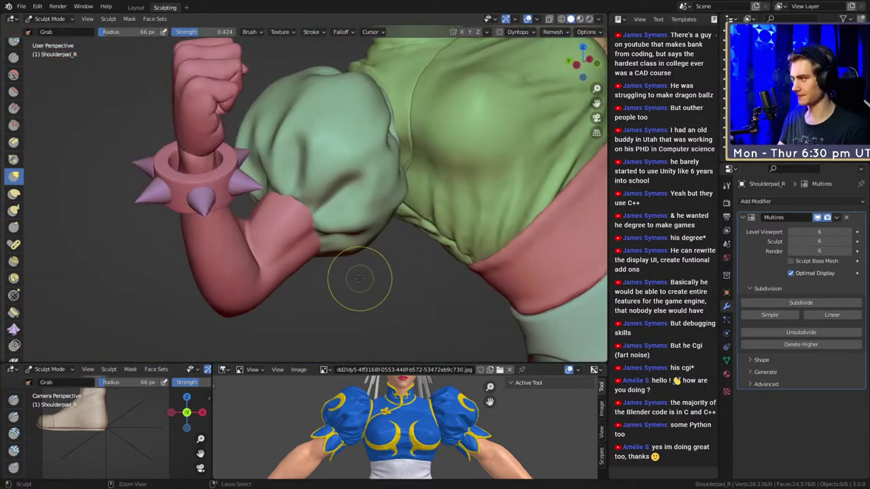
key("ctrl+s")
Examine both finished sleeves on the whole figurine in the Layout workspace.
left_click_drag(333, 206, 277, 261, "ctrl+alt")
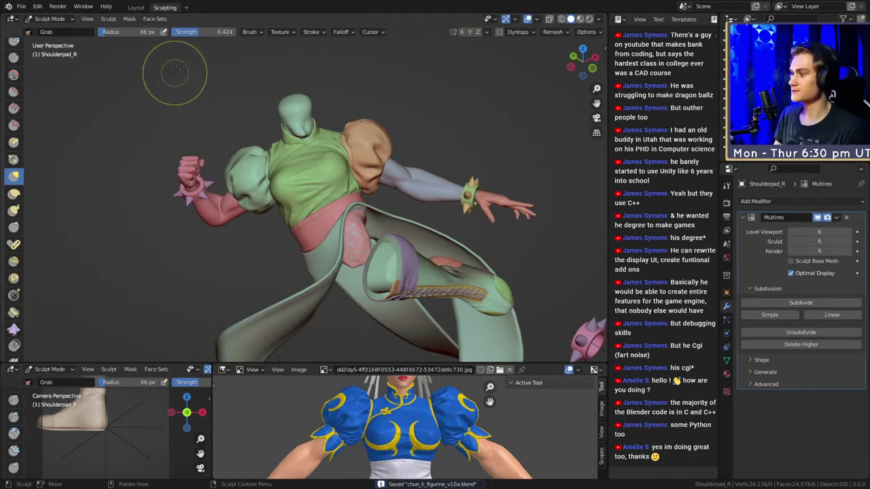
left_click(135, 7)
left_click_drag(279, 223, 245, 207, "alt")
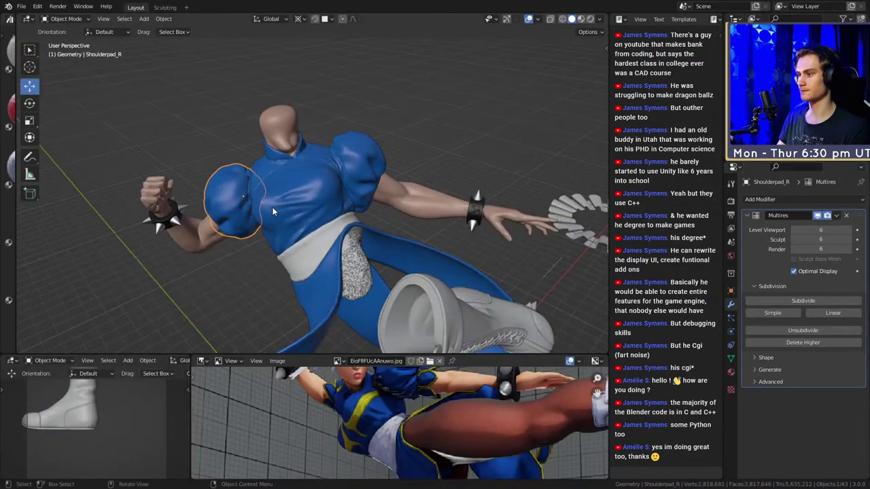
left_click_drag(381, 176, 414, 167, "ctrl+alt")
left_click(415, 168)
middle_click_drag(414, 167, 361, 231)
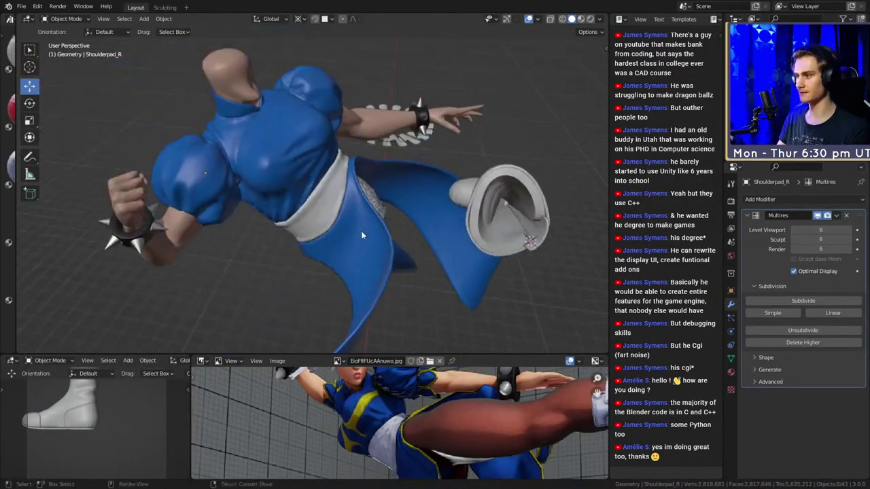
scroll(315, 184, "up", 5)
Make the waistband the object to sculpt in the Sculpting workspace and save the figurine file.
left_click(315, 187)
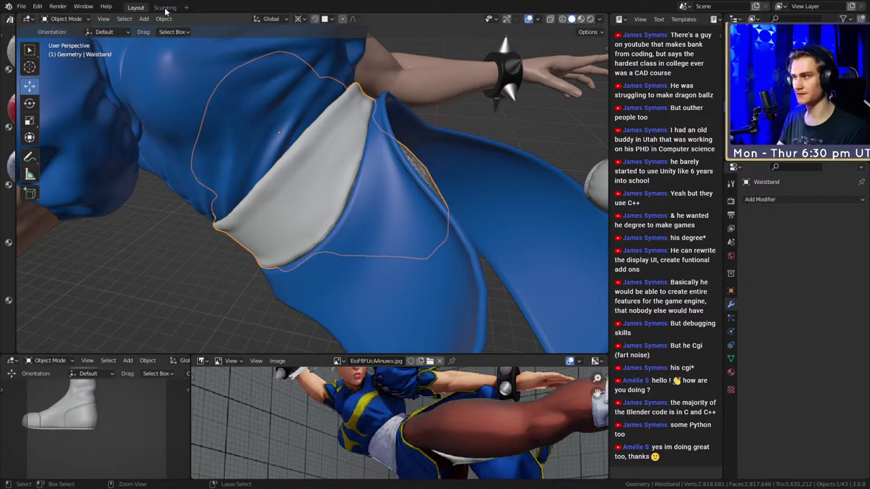
left_click(165, 8)
key("ctrl+s")
Frame the white waistband in the reference image to study its cloth pattern and folds.
mouse_move(373, 241)
middle_mouse_down()
mouse_move(407, 231)
mouse_move(378, 246)
middle_mouse_up()
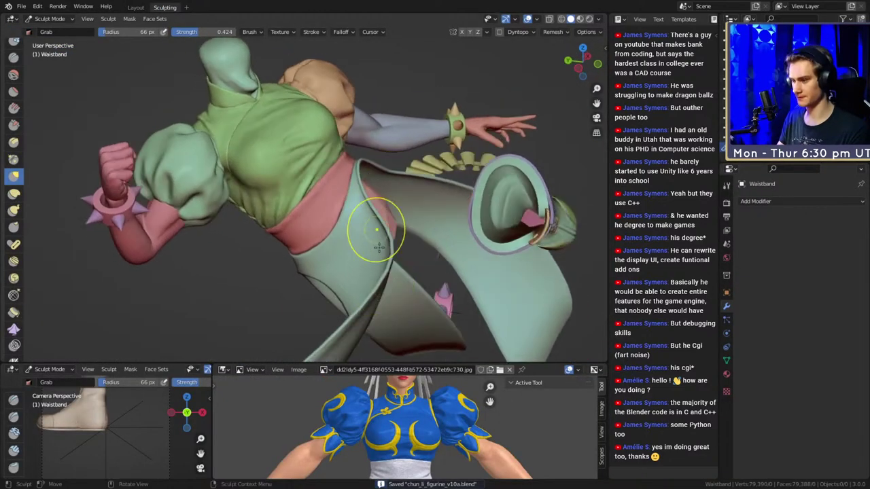
scroll(421, 428, "up", 4)
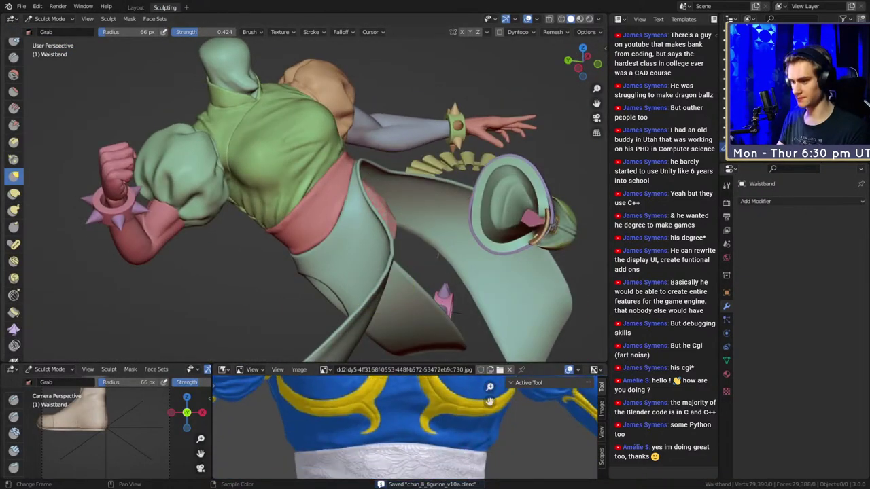
middle_click_drag(337, 432, 408, 430)
scroll(407, 429, "down", 1, "shift")
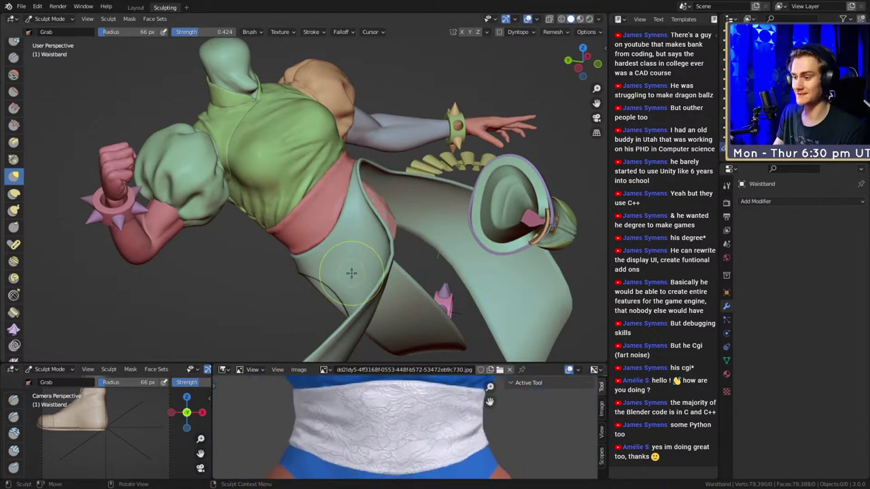
Inspect the smooth waistband up close where it meets the shirt and trousers, and save the figurine file.
left_click_drag(442, 156, 475, 136, "alt")
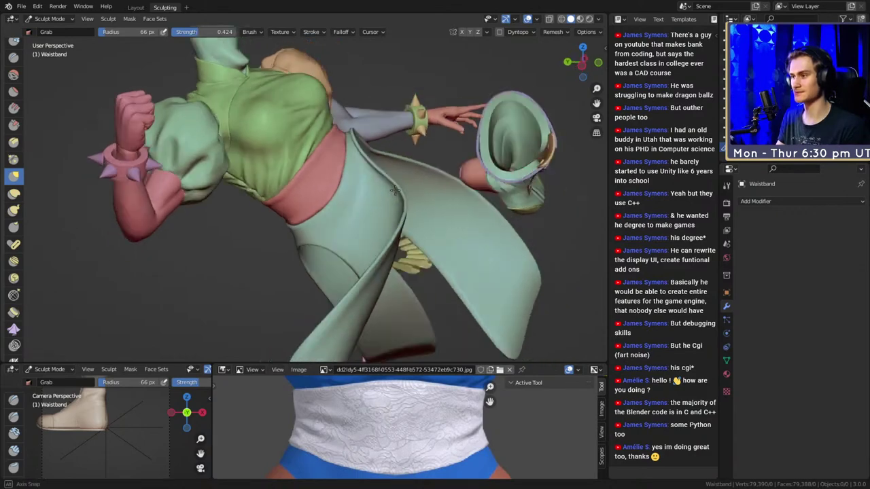
left_click_drag(390, 197, 390, 134, "ctrl+alt")
middle_click_drag(389, 134, 311, 158)
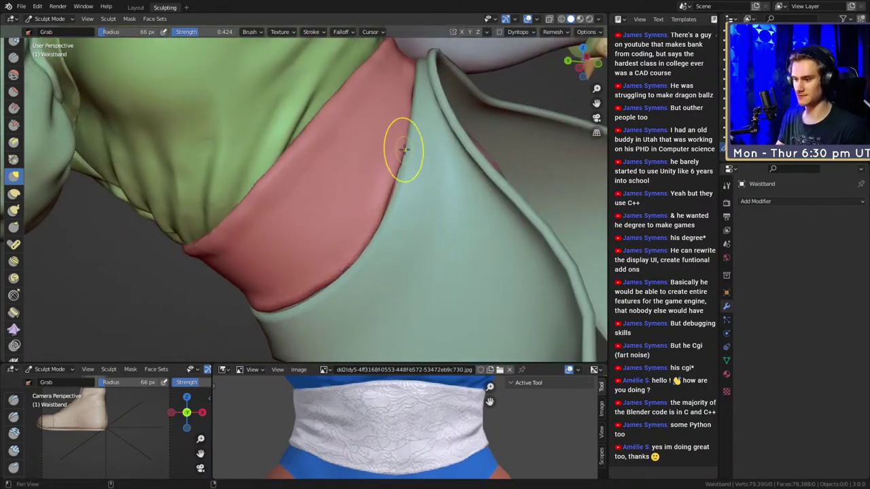
mouse_move(398, 146)
middle_mouse_down()
mouse_move(375, 219)
mouse_move(278, 237)
mouse_move(340, 204)
mouse_move(405, 203)
mouse_move(374, 208)
mouse_move(340, 184)
middle_mouse_up()
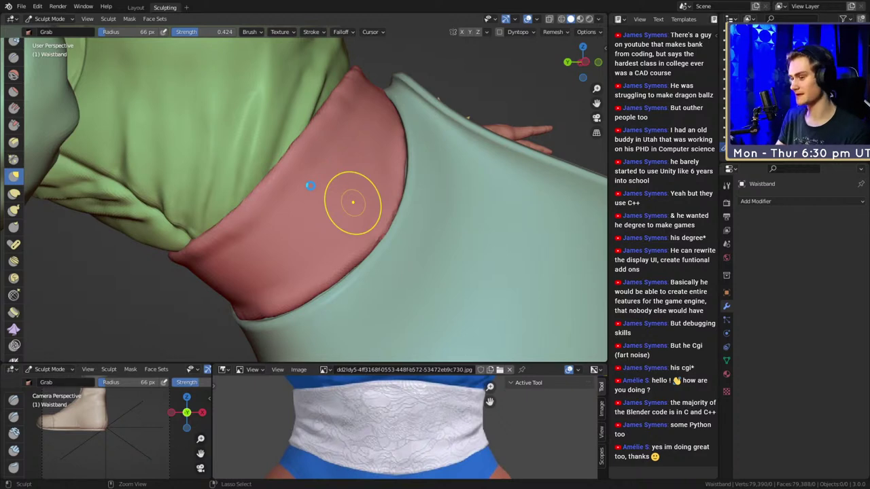
key("ctrl+s")
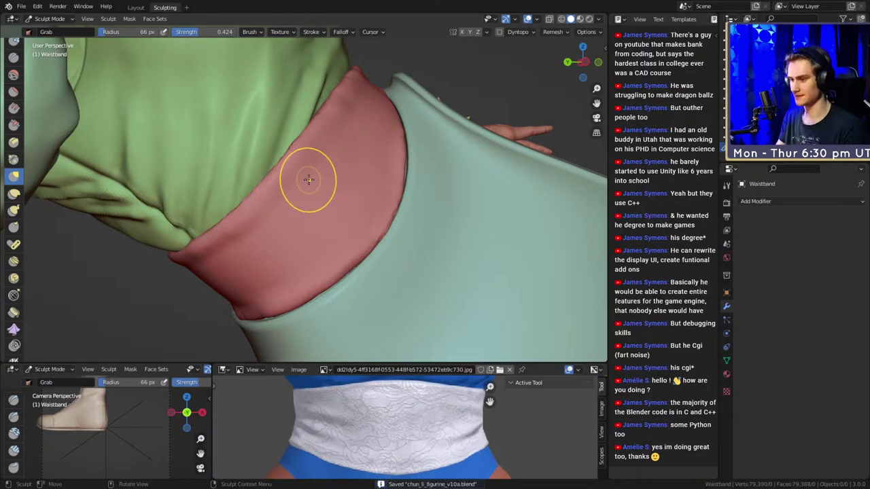
Build up the waistband's front surface along the shirt hem using Clay Strips at a radius of about 59 px and strength 0.558.
mouse_move(421, 208)
middle_mouse_down()
mouse_move(361, 223)
mouse_move(268, 145)
middle_mouse_up()
key("c")
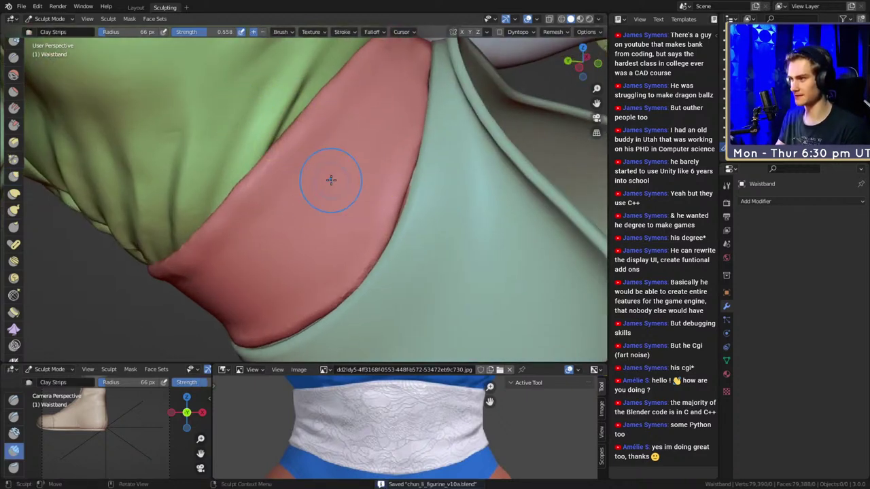
middle_click_drag(331, 179, 369, 164)
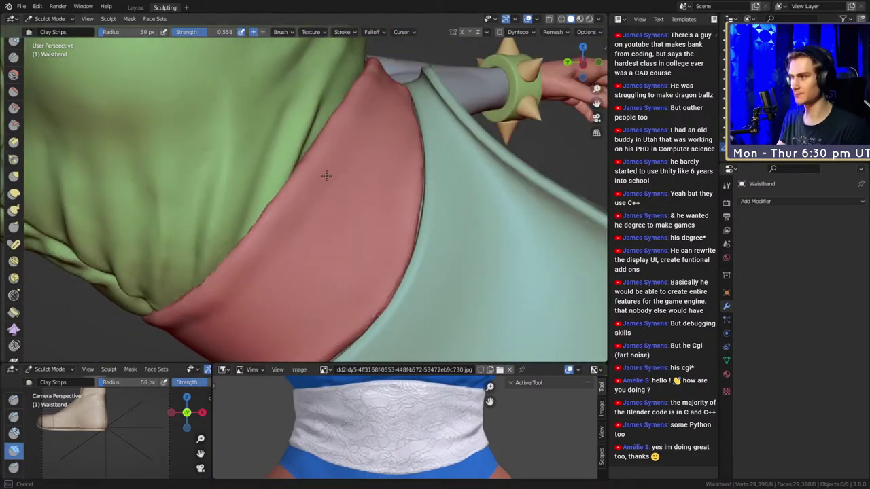
left_click_drag(296, 220, 363, 141, "alt")
mouse_move(282, 241)
left_mouse_down()
mouse_move(237, 287)
mouse_move(355, 192)
left_mouse_up()
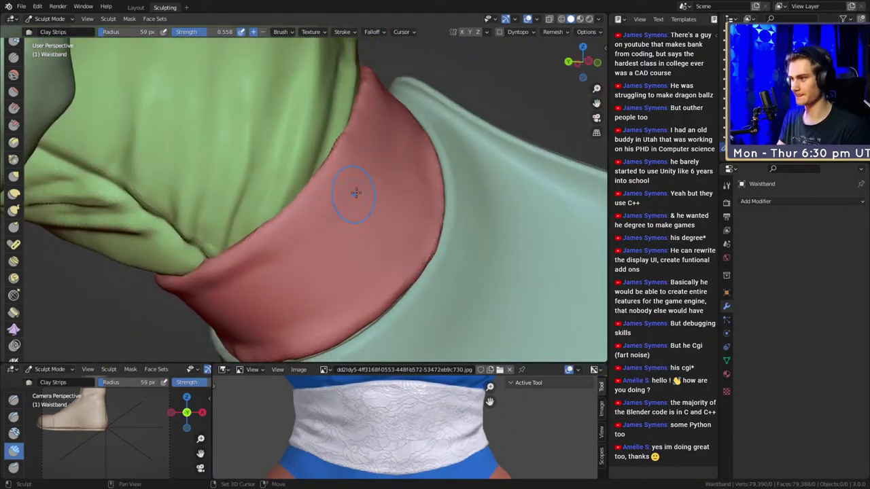
left_click_drag(271, 254, 208, 297)
Even out the waistband's back and side surfaces using Clay Strips with a 59 px radius.
mouse_move(208, 298)
left_mouse_down("alt")
mouse_move(281, 244)
mouse_move(292, 204)
mouse_move(352, 206)
left_mouse_up("alt")
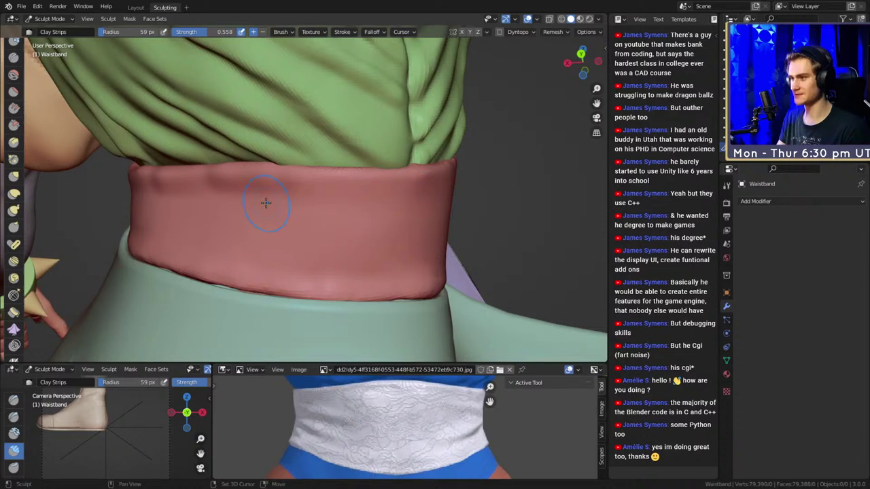
mouse_move(432, 184)
left_mouse_down("alt")
mouse_move(353, 194)
mouse_move(253, 170)
left_mouse_up("alt")
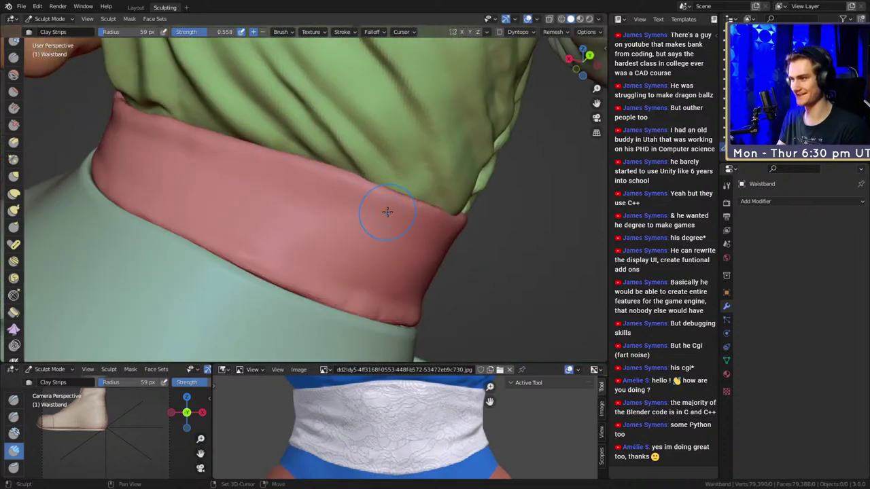
left_click_drag(387, 212, 298, 177, "alt")
mouse_move(420, 268)
left_mouse_down("alt")
mouse_move(349, 242)
mouse_move(451, 238)
mouse_move(365, 237)
left_mouse_up("alt")
left_click_drag(428, 163, 397, 151, "alt")
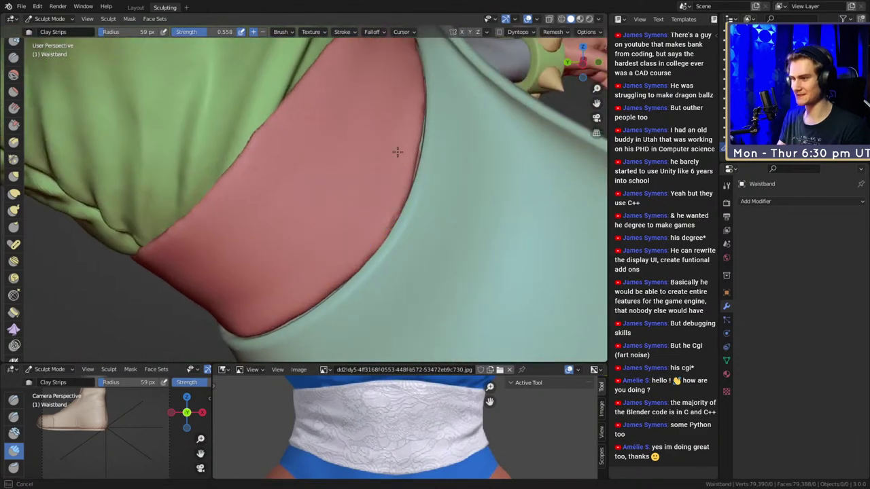
left_click_drag(404, 102, 340, 171, "alt")
Fit the waistband's back and far-side edges to the shirt and trousers using Grab with a radius of 62 to 76 px.
key("g")
mouse_move(401, 200)
left_mouse_down("alt")
mouse_move(414, 210)
mouse_move(412, 102)
mouse_move(448, 148)
mouse_move(342, 151)
mouse_move(310, 207)
left_mouse_up("alt")
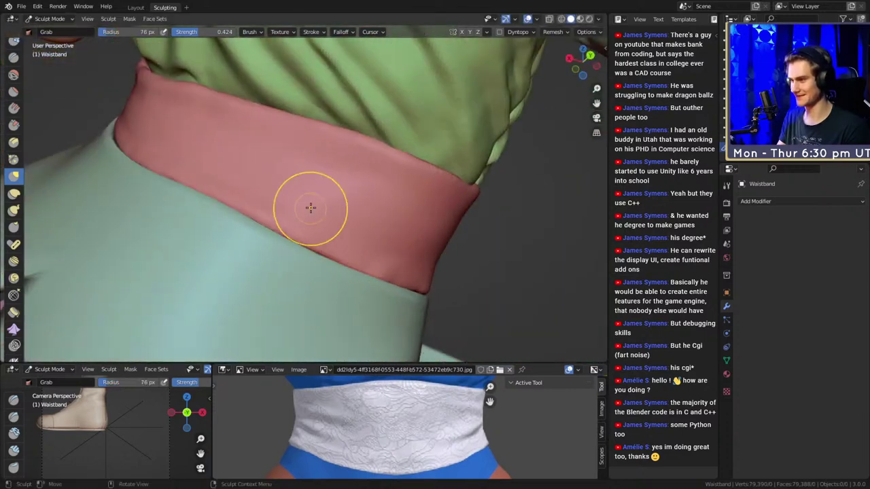
mouse_move(256, 190)
left_mouse_down("alt")
mouse_move(297, 220)
mouse_move(251, 215)
mouse_move(272, 190)
left_mouse_up("alt")
middle_click_drag(272, 190, 279, 204)
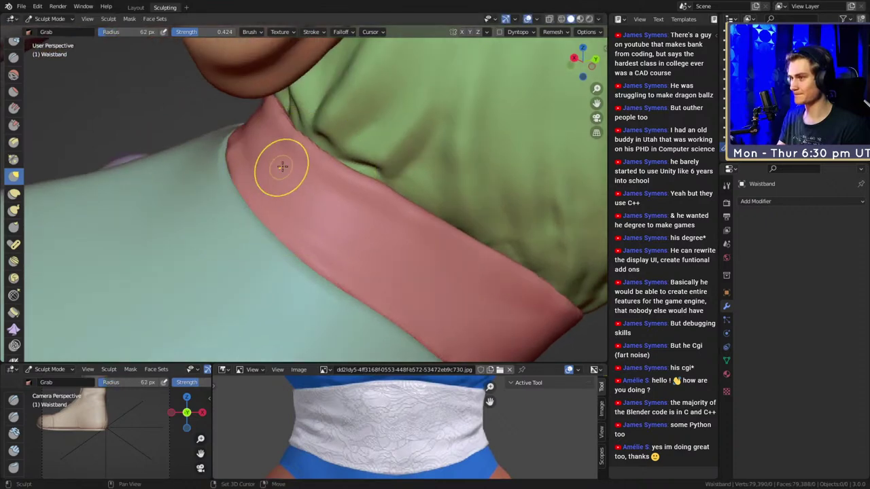
left_click_drag(307, 213, 286, 202, "alt")
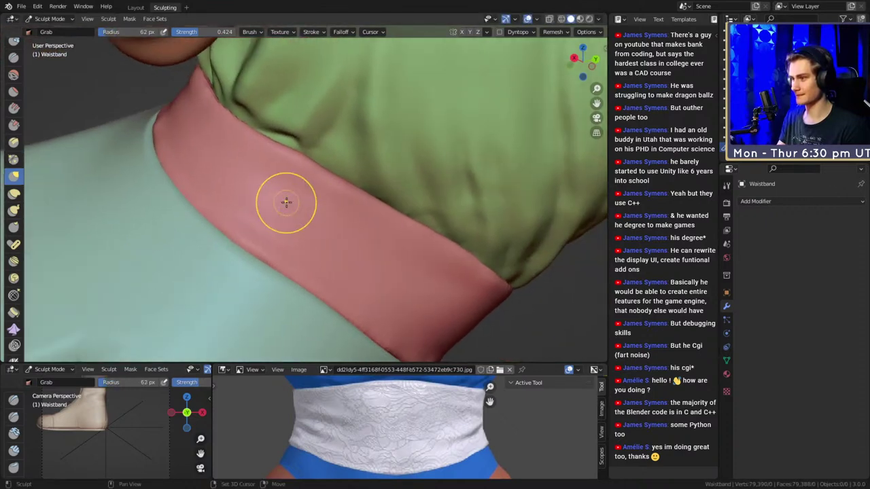
Adjust the waistband's fit on the side under the outstretched arm with Grab, reduce the brush radius to 45 px and save the file.
mouse_move(309, 157)
left_mouse_down("alt")
mouse_move(317, 132)
mouse_move(385, 216)
left_mouse_up("alt")
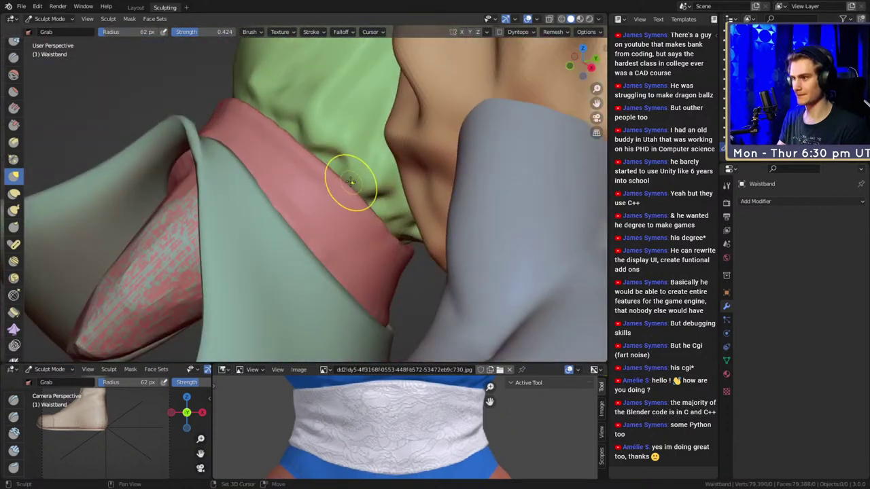
mouse_move(350, 181)
left_mouse_down("alt")
mouse_move(336, 226)
mouse_move(292, 171)
mouse_move(351, 168)
left_mouse_up("alt")
key("f")
mouse_move(230, 235)
left_mouse_down("alt")
mouse_move(342, 184)
mouse_move(380, 193)
mouse_move(342, 159)
mouse_move(358, 237)
mouse_move(301, 190)
mouse_move(289, 230)
left_mouse_up("alt")
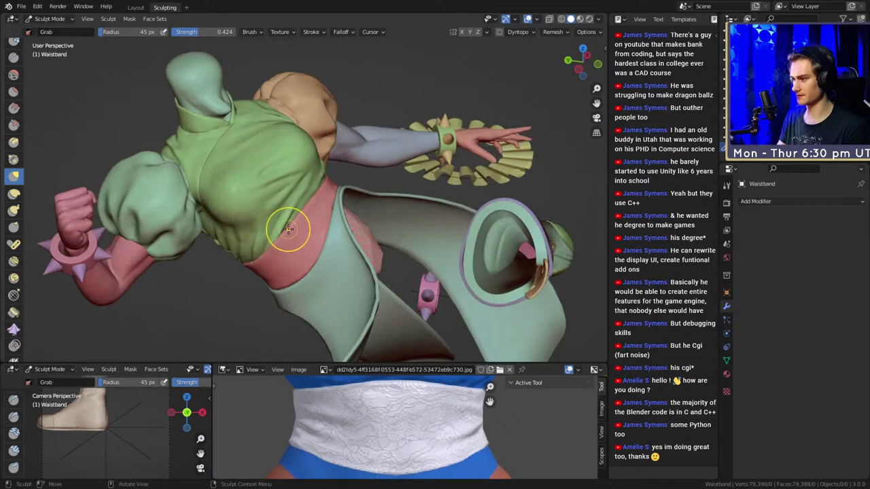
key("ctrl+s")
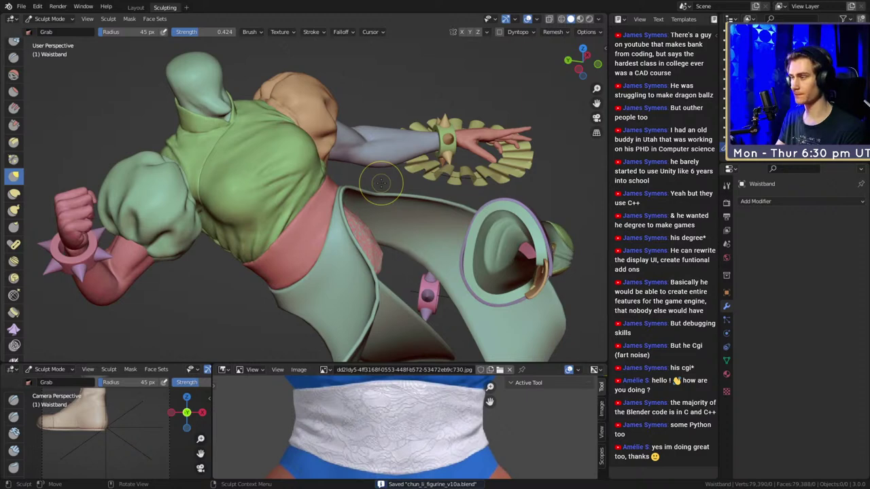
Sample the waistband's voxel size, halve it to 0.009001 m, and remesh the waistband at that resolution.
left_click(727, 185)
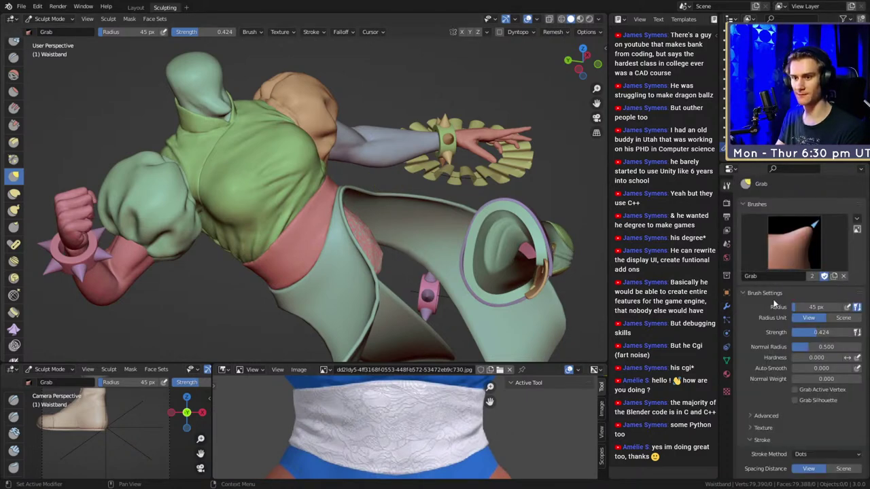
scroll(750, 322, "down", 10)
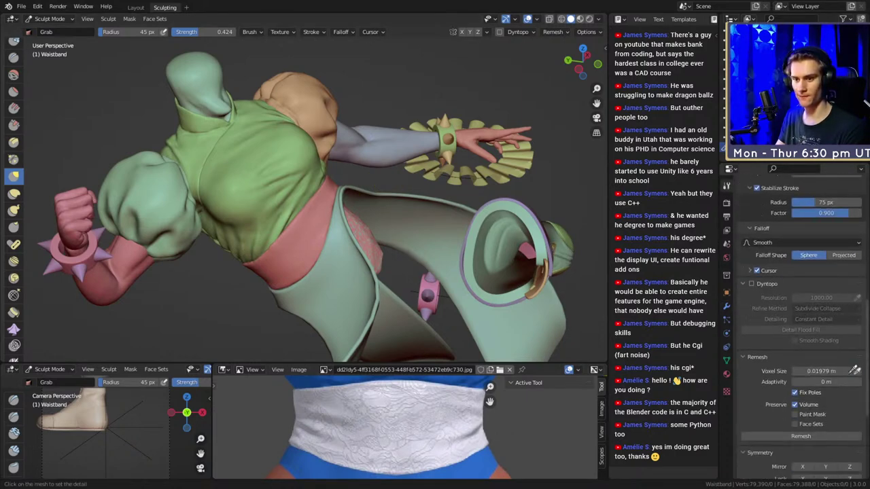
left_click(321, 241)
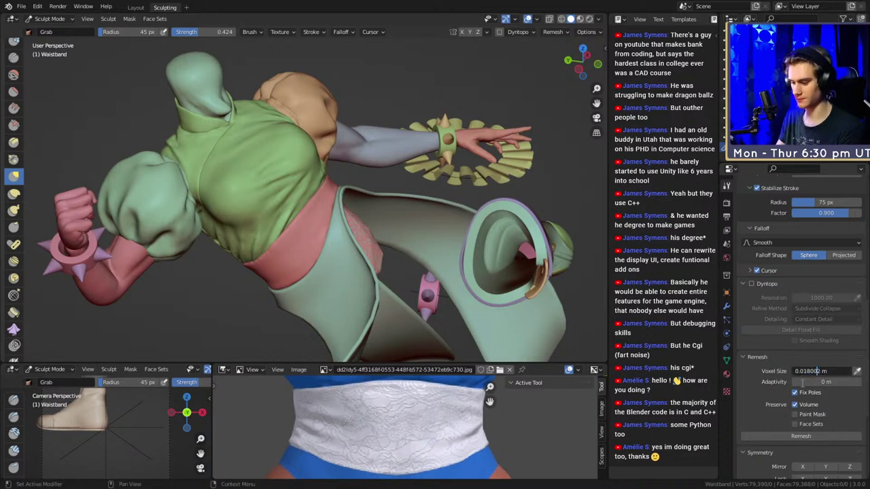
type("/2")
key("Return")
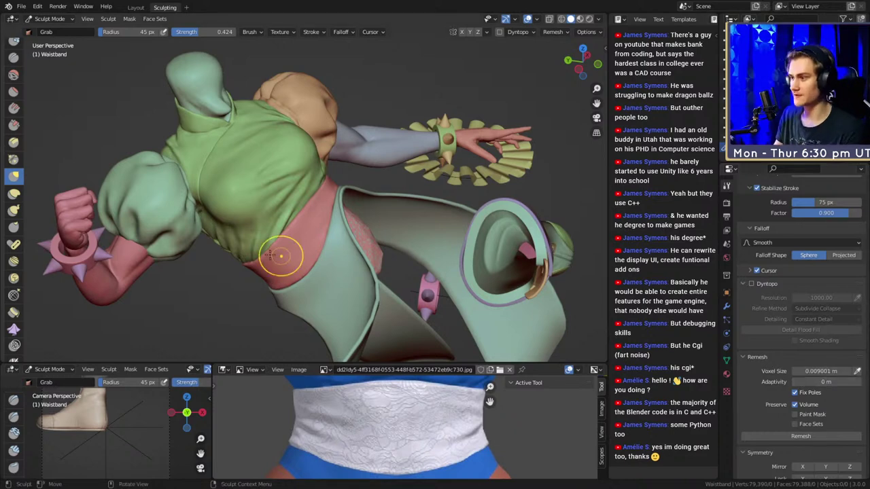
scroll(280, 255, "up", 6)
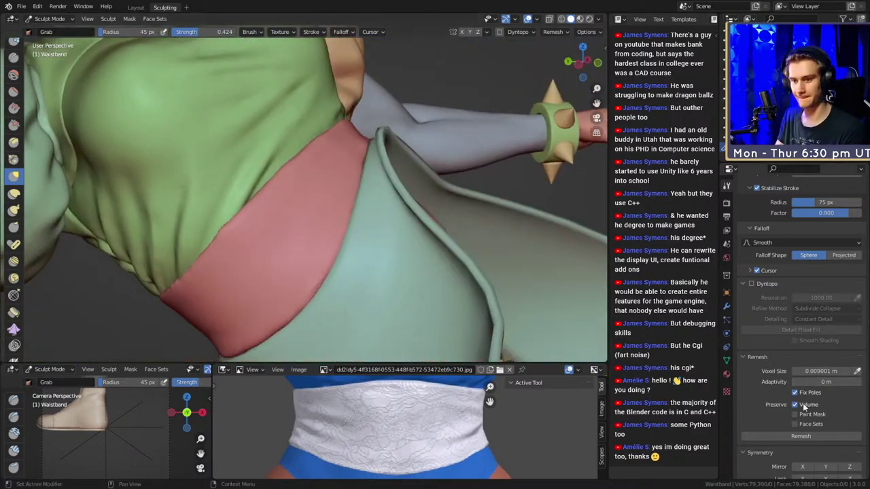
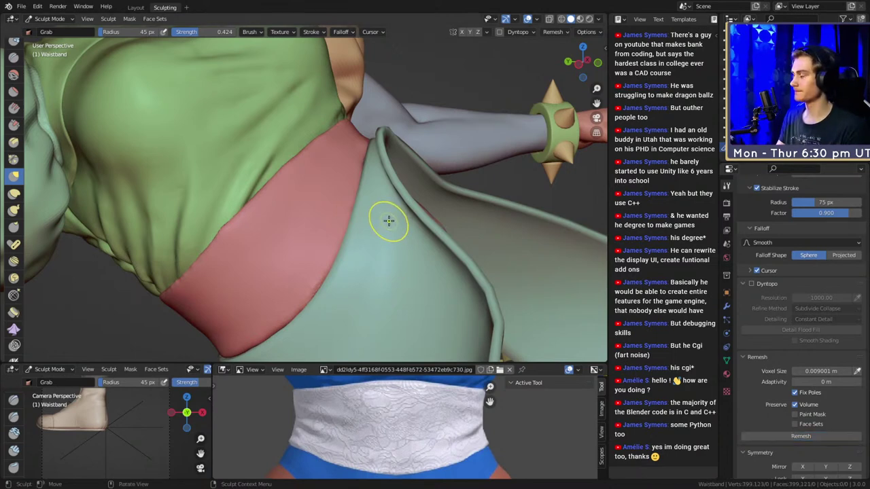
Shape the remeshed waistband's front and its lower back corner using Grab with a 61 px radius.
mouse_move(388, 220)
middle_mouse_down()
mouse_move(379, 214)
mouse_move(355, 252)
mouse_move(351, 183)
mouse_move(358, 187)
mouse_move(341, 187)
middle_mouse_up()
mouse_move(252, 235)
middle_mouse_down()
mouse_move(237, 251)
mouse_move(298, 202)
middle_mouse_up()
key("f")
left_click(311, 193)
mouse_move(211, 299)
middle_mouse_down("shift")
mouse_move(269, 221)
mouse_move(374, 152)
mouse_move(340, 156)
mouse_move(272, 190)
middle_mouse_up("shift")
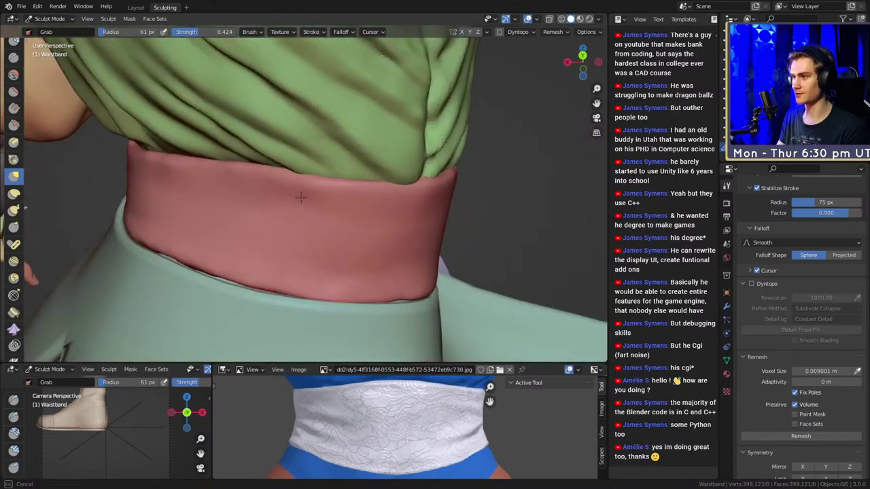
left_click_drag(434, 250, 435, 250)
left_click_drag(386, 263, 412, 275)
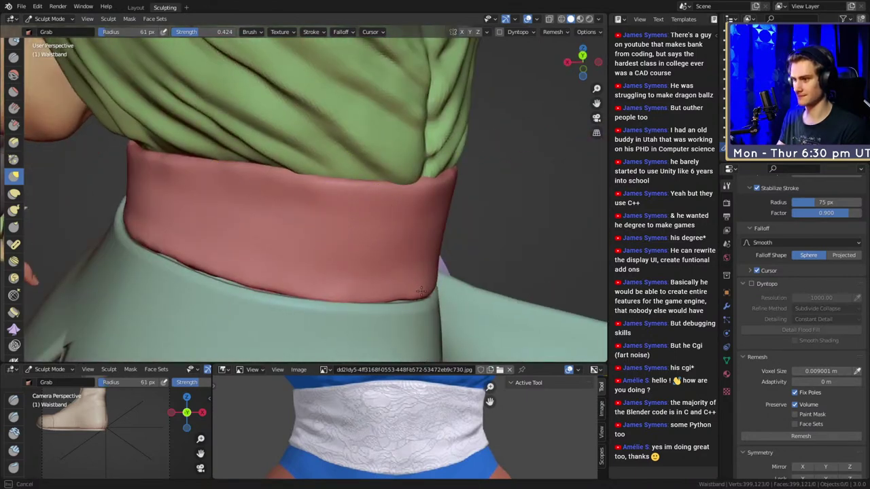
Smoothly reshape the waistband's lower edge against the trousers using Grab with a 109 px radius.
mouse_move(443, 288)
middle_mouse_down("shift")
mouse_move(378, 244)
mouse_move(322, 260)
middle_mouse_up("shift")
key("f")
left_click(400, 260)
left_click_drag(325, 266, 325, 266)
mouse_move(326, 264)
middle_mouse_down()
mouse_move(340, 237)
mouse_move(371, 219)
mouse_move(355, 201)
mouse_move(369, 246)
mouse_move(360, 225)
middle_mouse_up()
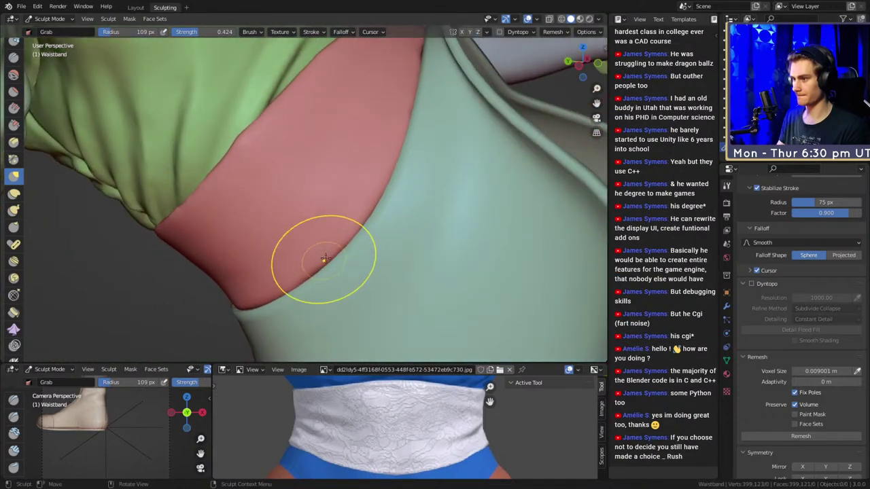
mouse_move(325, 259)
middle_mouse_down()
mouse_move(360, 184)
mouse_move(334, 180)
mouse_move(340, 168)
mouse_move(305, 175)
mouse_move(315, 194)
mouse_move(295, 139)
mouse_move(277, 169)
mouse_move(323, 244)
middle_mouse_up()
Refine the waistband's lower back edge where it meets the trousers using Grab with a small radius of 24 px.
key("f")
left_click(298, 194)
key("f")
left_click(226, 158)
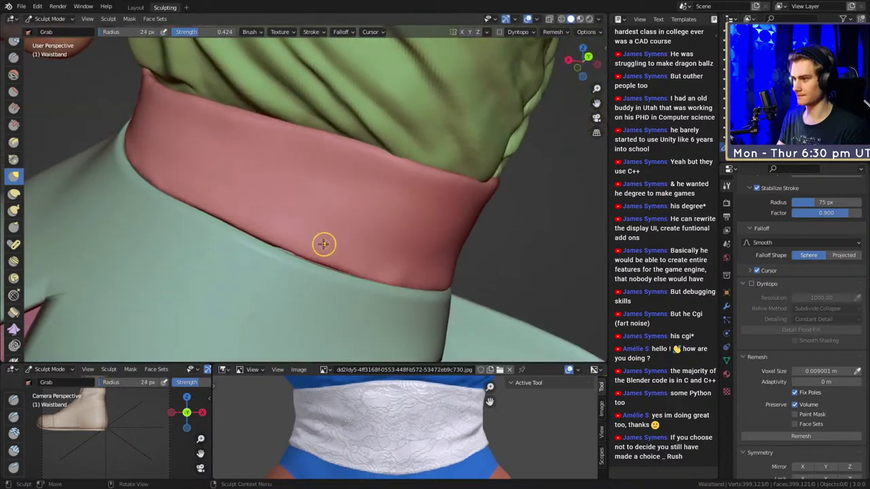
key("f")
left_click(281, 250)
middle_click_drag(342, 265, 320, 281)
Adjust the waistband's upper edge and front peak beneath the shirt using Grab with a radius of 54 to 57 px.
mouse_move(256, 234)
middle_mouse_down()
mouse_move(326, 247)
mouse_move(319, 203)
middle_mouse_up()
key("f")
left_click(334, 208)
left_click_drag(320, 202, 315, 198)
mouse_move(336, 202)
middle_mouse_down()
mouse_move(271, 195)
mouse_move(329, 190)
mouse_move(324, 218)
mouse_move(197, 201)
mouse_move(349, 194)
mouse_move(272, 172)
mouse_move(339, 223)
mouse_move(311, 204)
mouse_move(346, 239)
mouse_move(241, 233)
mouse_move(349, 140)
mouse_move(356, 272)
mouse_move(359, 178)
mouse_move(345, 176)
middle_mouse_up()
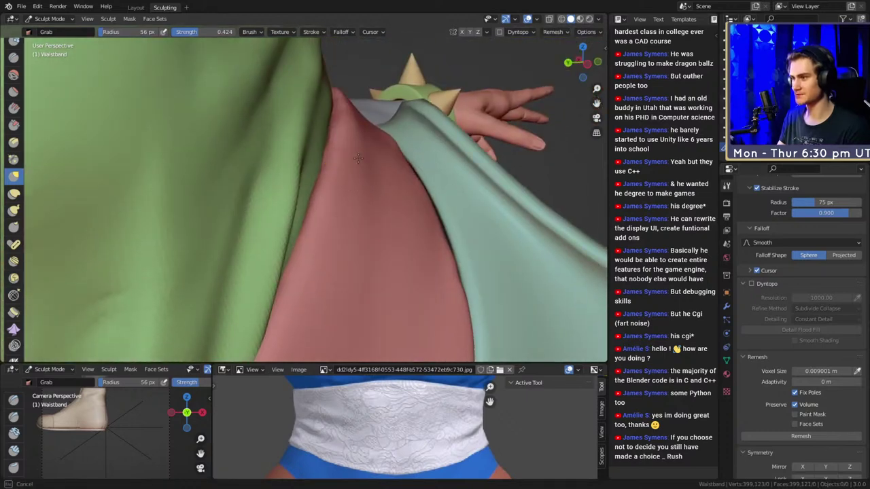
middle_click_drag(347, 213, 347, 162)
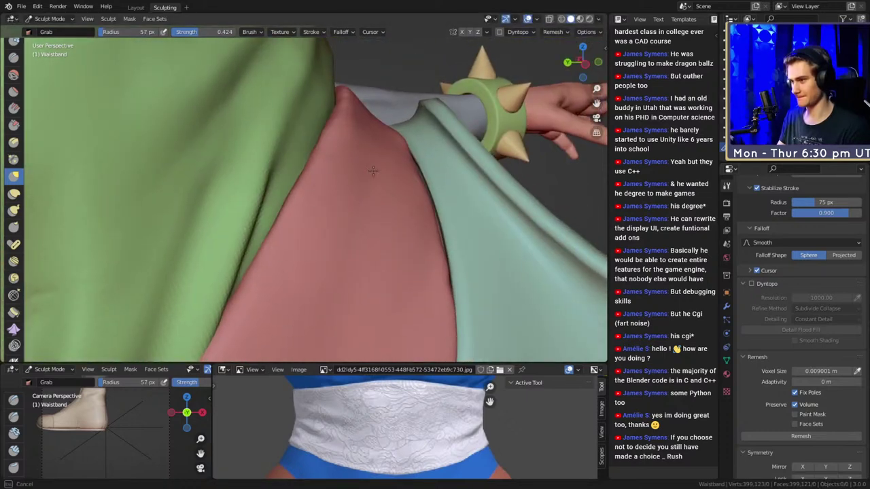
middle_click_drag(326, 224, 315, 224)
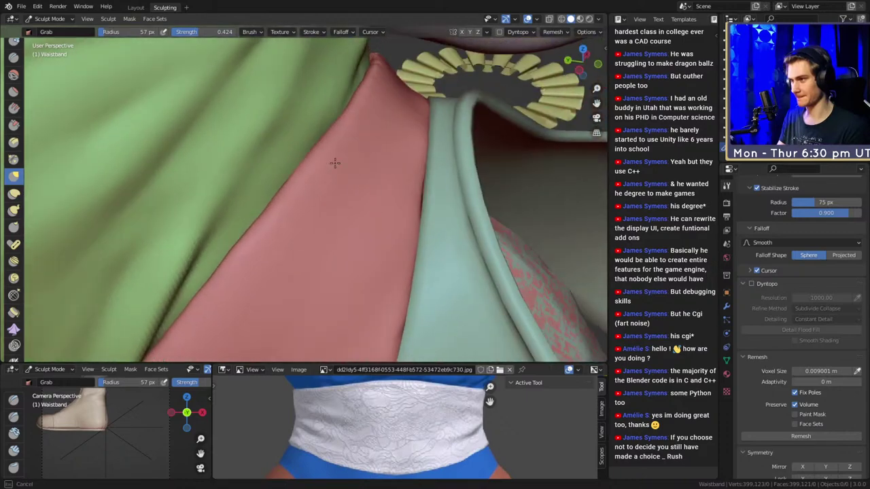
mouse_move(302, 258)
middle_mouse_down()
mouse_move(407, 136)
mouse_move(386, 150)
mouse_move(355, 205)
middle_mouse_up()
left_click_drag(363, 186, 365, 182)
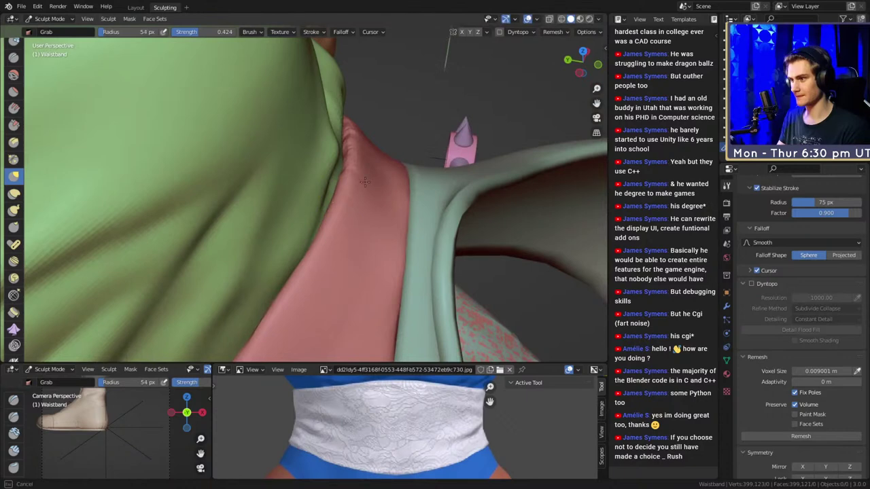
Refine the waistband's upper edge and front corner along the shirt hem using Grab with a 54 px radius.
middle_click_drag(374, 186, 268, 178)
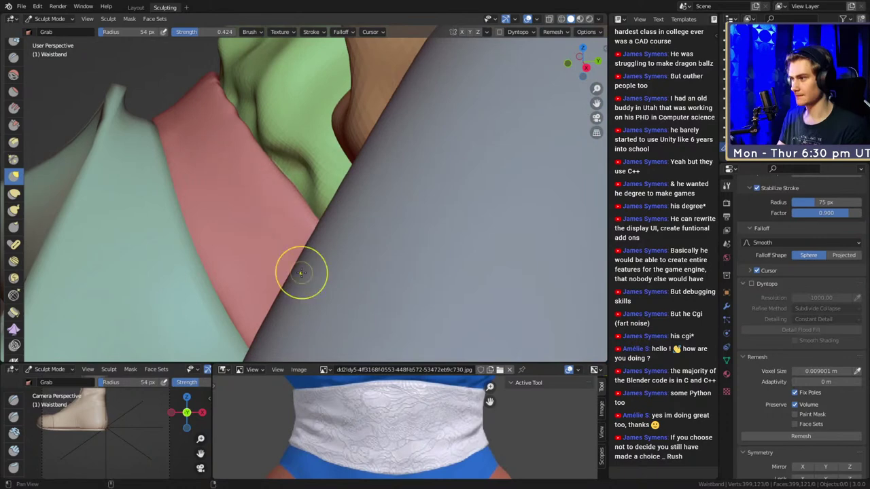
middle_click_drag(301, 272, 265, 195)
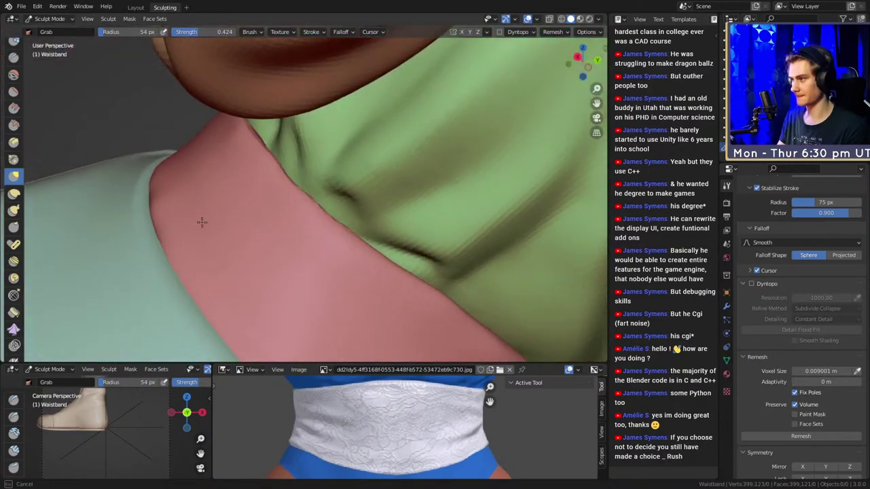
middle_click_drag(167, 213, 237, 190, "shift")
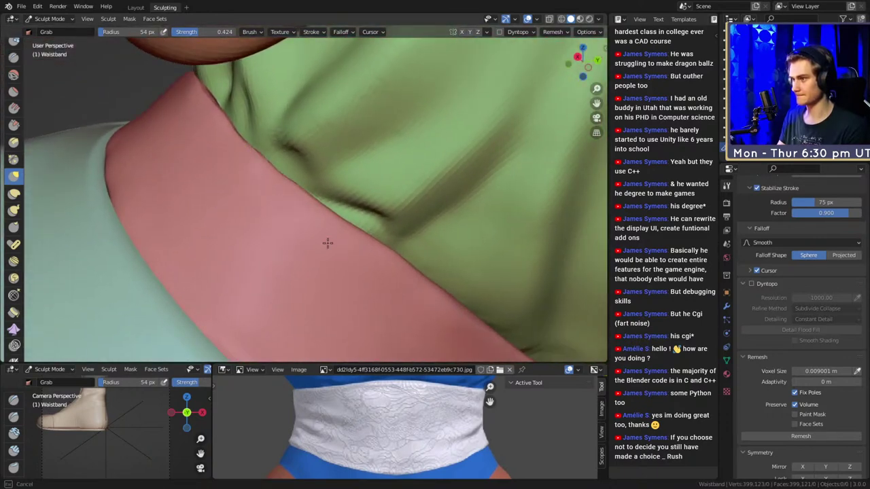
middle_click_drag(172, 84, 221, 142)
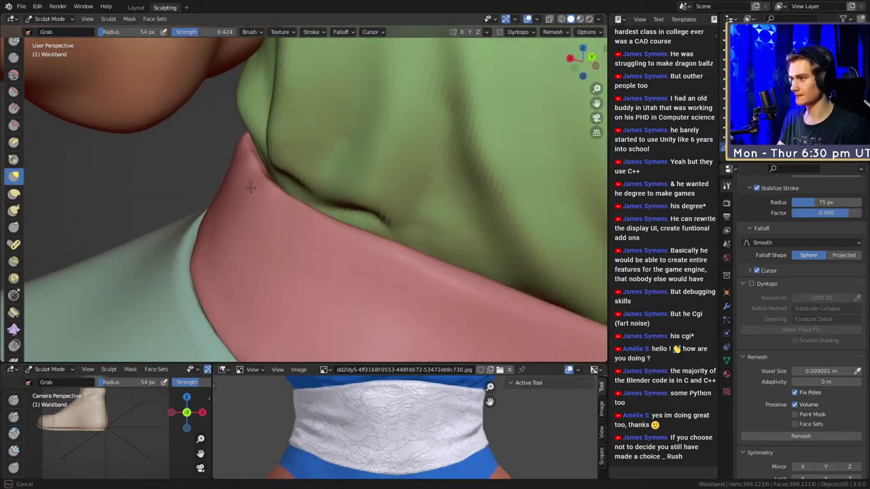
middle_click_drag(234, 230, 339, 228)
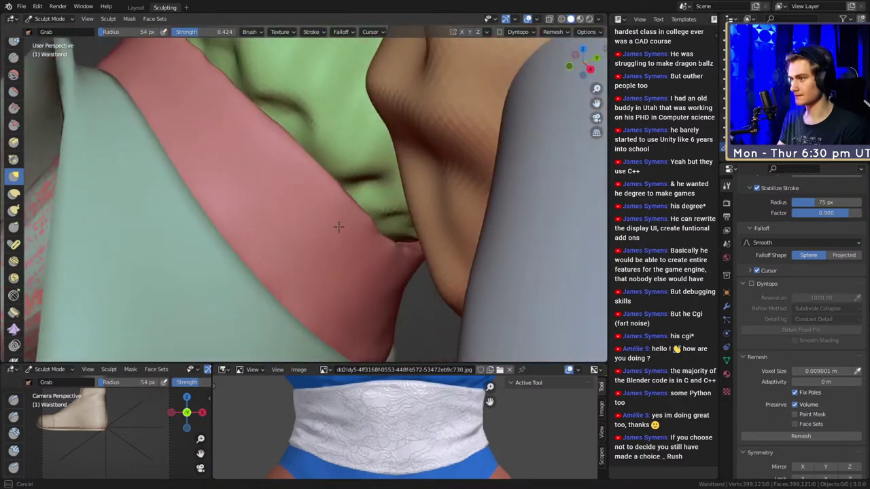
middle_click_drag(388, 204, 249, 141)
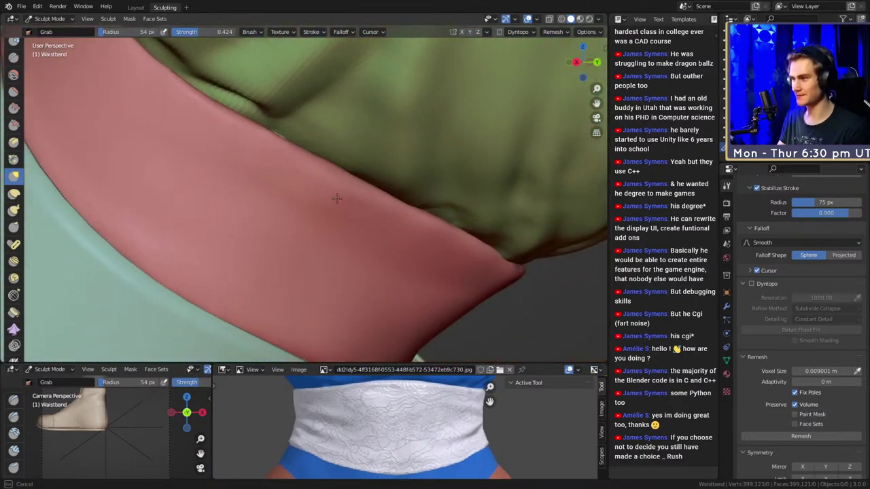
Smoothly adjust the waistband's upper edge beneath the back of the shirt using Grab with radii of 111 and 77 px.
key("f")
left_click(258, 278)
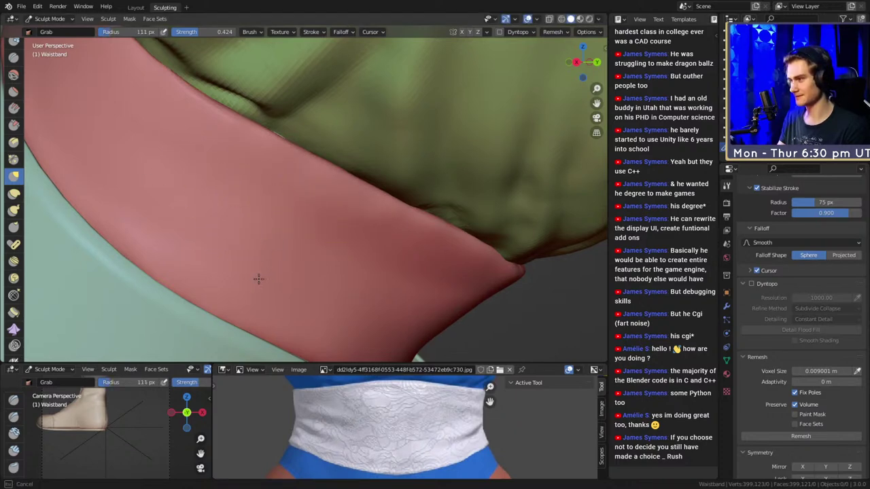
mouse_move(355, 287)
middle_mouse_down()
mouse_move(373, 241)
mouse_move(299, 204)
middle_mouse_up()
key("f")
left_click(265, 184)
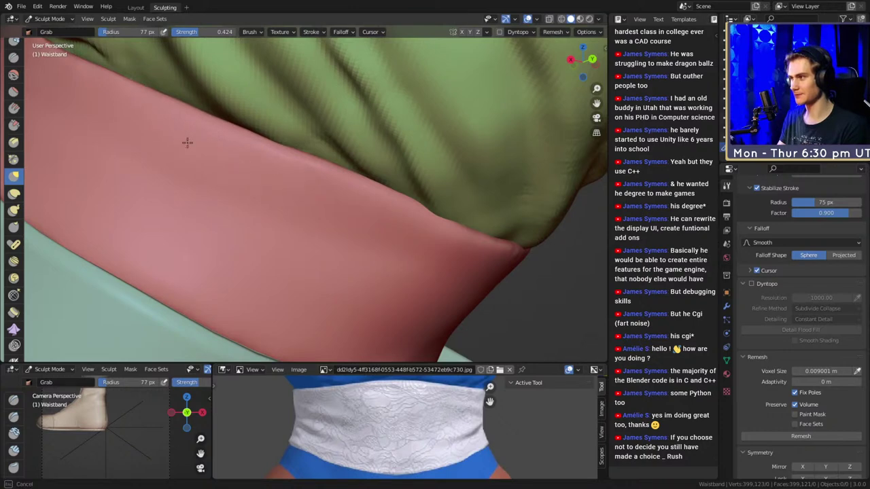
mouse_move(396, 227)
middle_mouse_down()
mouse_move(356, 194)
mouse_move(274, 185)
mouse_move(359, 184)
mouse_move(365, 194)
mouse_move(387, 181)
middle_mouse_up()
middle_click_drag(459, 154, 217, 77)
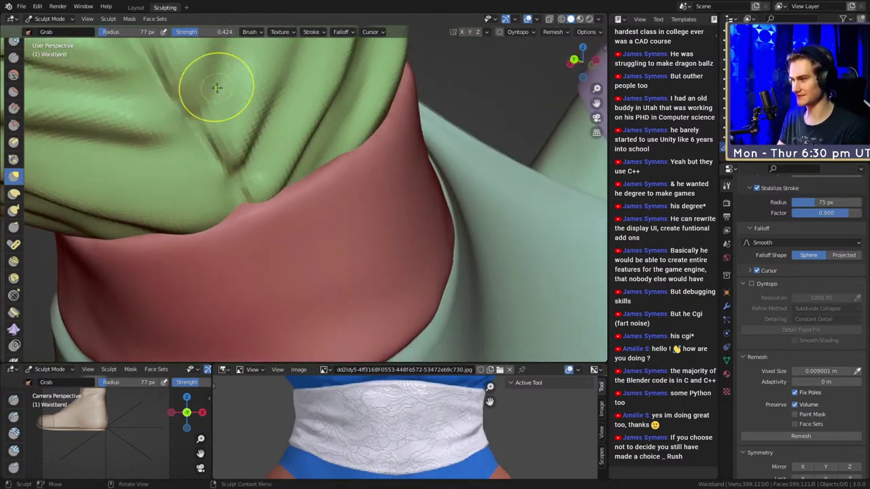
middle_click_drag(272, 204, 304, 208)
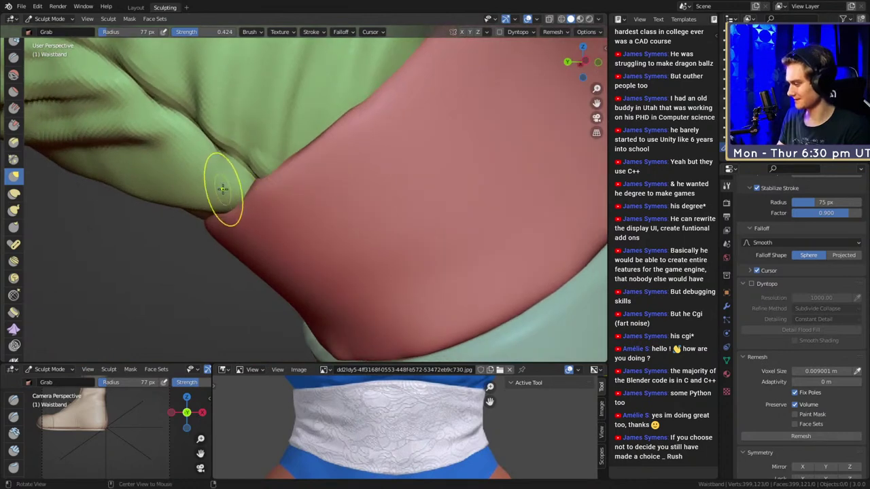
mouse_move(242, 174)
middle_mouse_down()
mouse_move(301, 183)
mouse_move(320, 132)
middle_mouse_up()
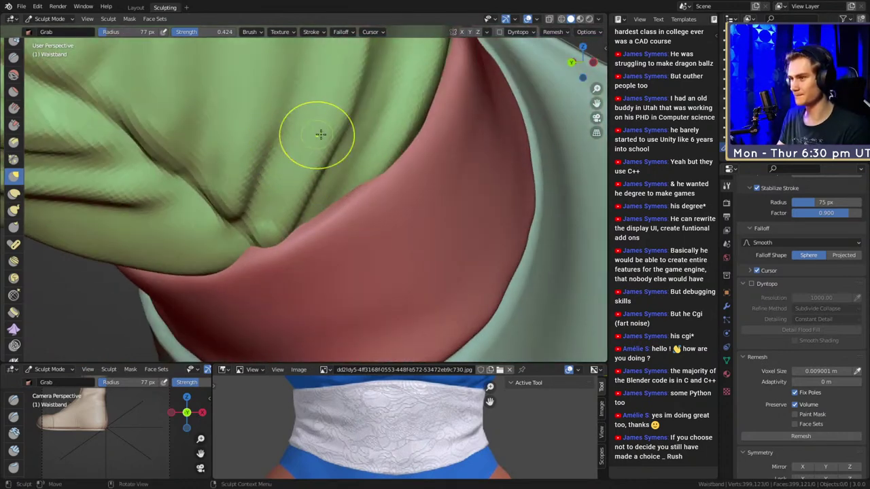
Crease the waistband's upper edge where it meets the shirt using the Crease brush at 40 px radius and 0.297 strength.
key("c")
middle_click_drag(375, 161, 343, 211)
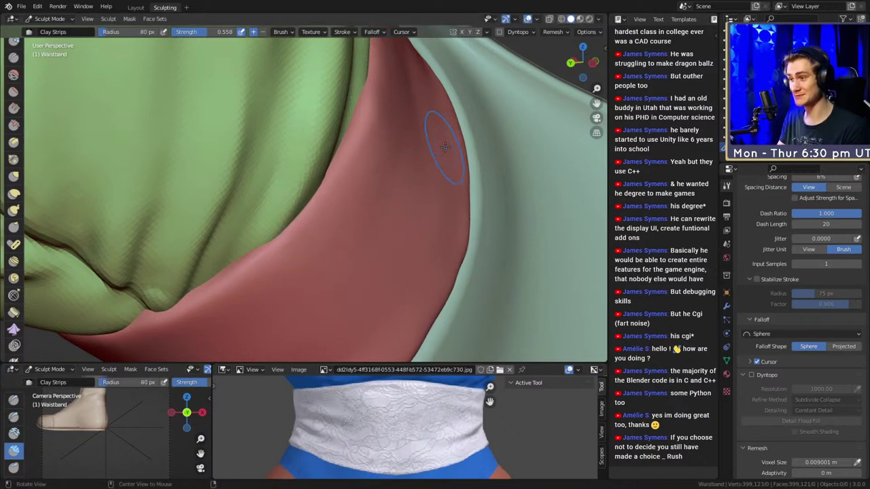
mouse_move(445, 146)
middle_mouse_down()
mouse_move(472, 233)
mouse_move(388, 213)
mouse_move(388, 129)
mouse_move(377, 194)
mouse_move(353, 240)
mouse_move(373, 194)
mouse_move(373, 168)
mouse_move(333, 119)
middle_mouse_up()
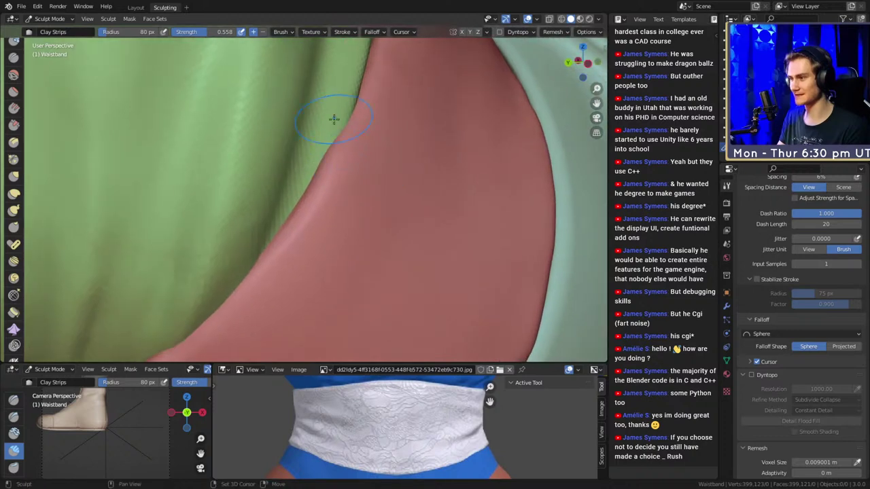
mouse_move(309, 175)
middle_mouse_down()
mouse_move(404, 127)
mouse_move(411, 109)
mouse_move(388, 154)
middle_mouse_up()
key("shift+c")
key("f")
left_click(367, 187)
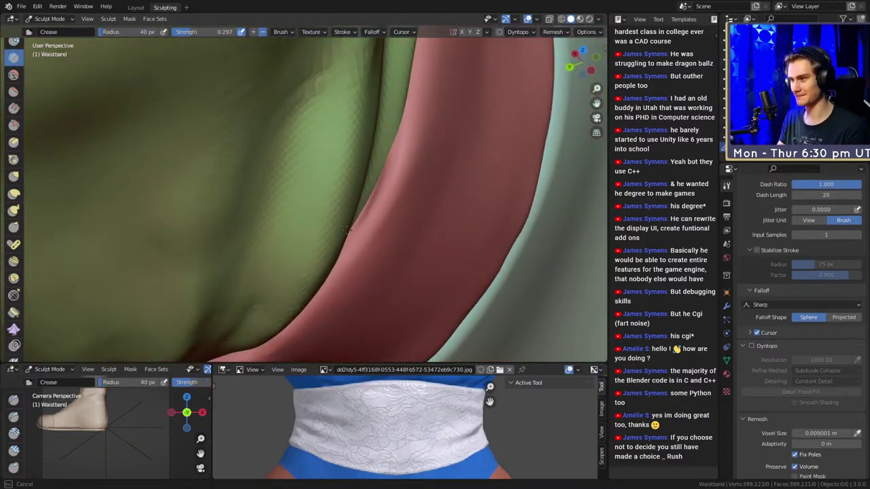
middle_click_drag(350, 218, 372, 185)
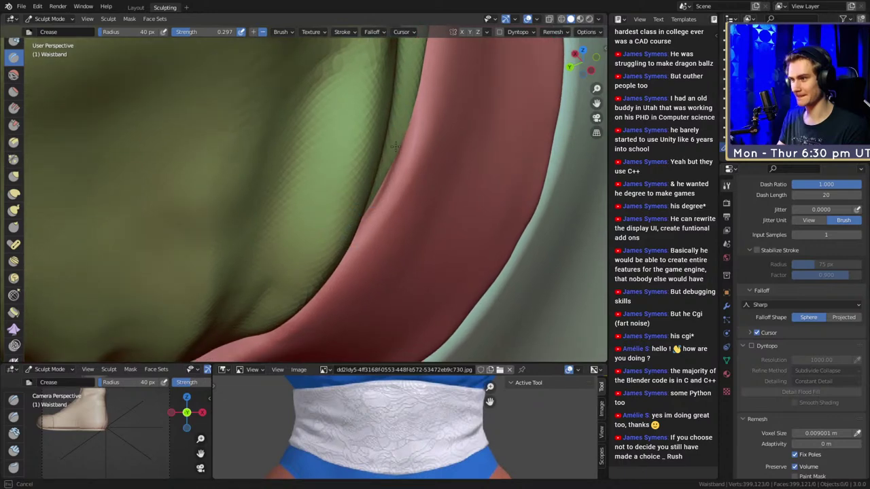
middle_click_drag(395, 146, 368, 200)
middle_click_drag(380, 125, 335, 182)
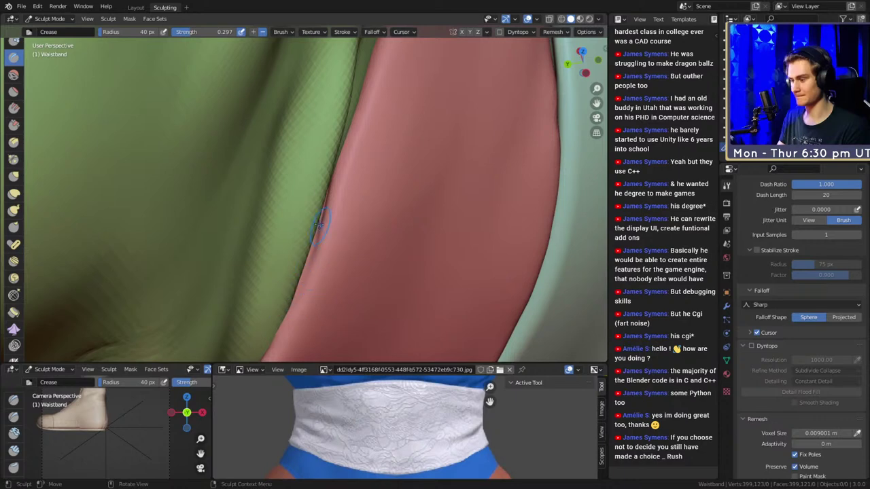
left_click_drag(329, 193, 315, 234)
Continue tightening the seam between the waistband's upper edge and the shirt around the body with the 40 px Crease brush.
middle_click_drag(281, 299, 319, 218)
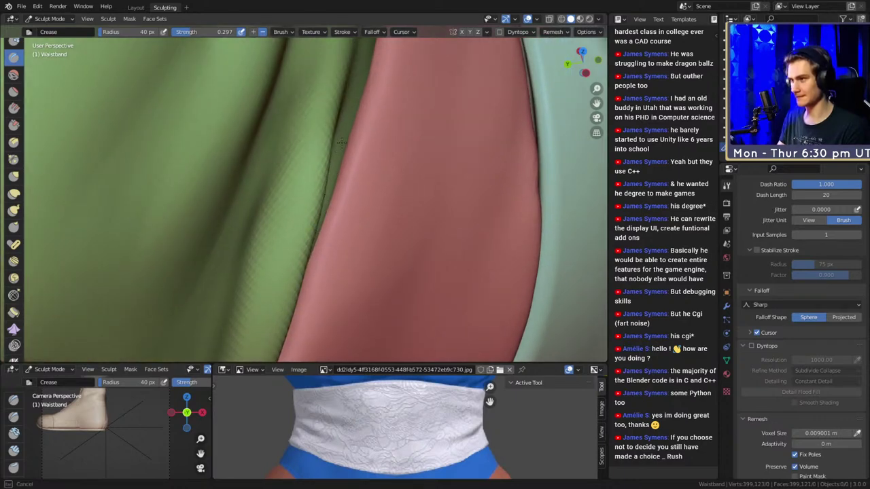
middle_click_drag(350, 108, 345, 169)
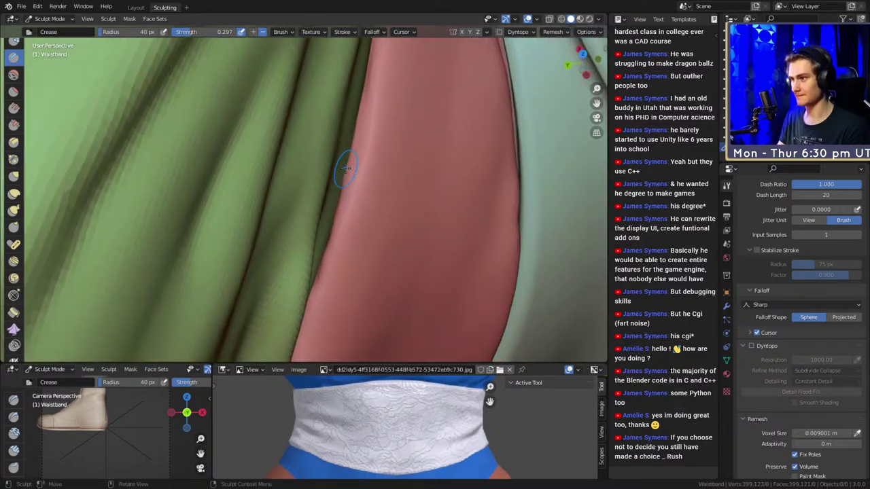
middle_click_drag(356, 66, 346, 168)
mouse_move(353, 94)
middle_mouse_down()
mouse_move(334, 213)
mouse_move(275, 196)
mouse_move(288, 218)
middle_mouse_up()
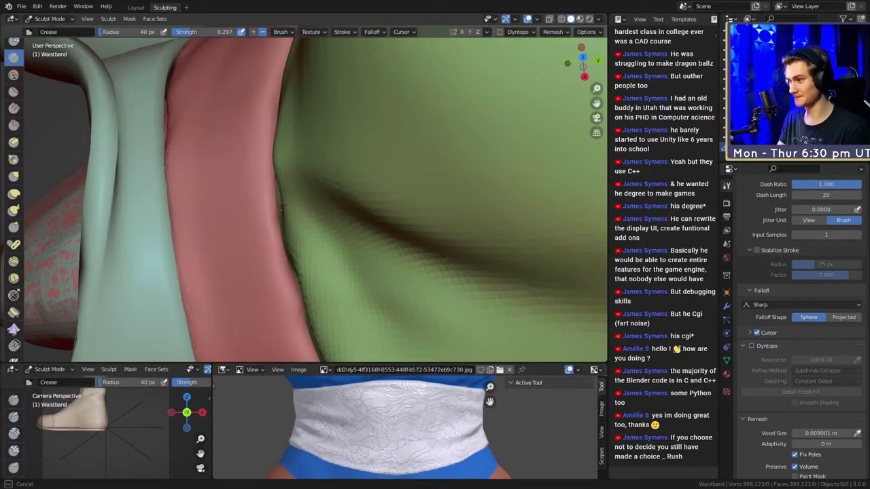
middle_click_drag(281, 131, 299, 187)
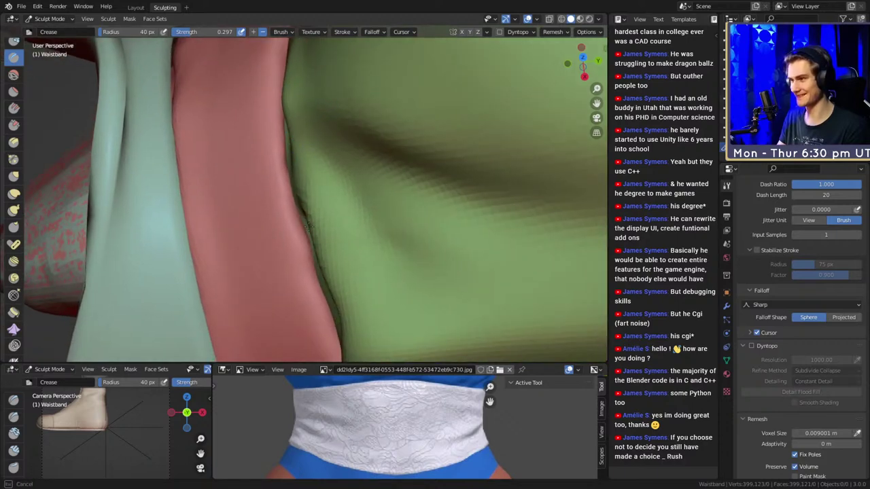
middle_click_drag(304, 234, 296, 146)
mouse_move(292, 179)
middle_mouse_down()
mouse_move(413, 155)
mouse_move(402, 126)
mouse_move(418, 136)
mouse_move(353, 231)
mouse_move(367, 210)
middle_mouse_up()
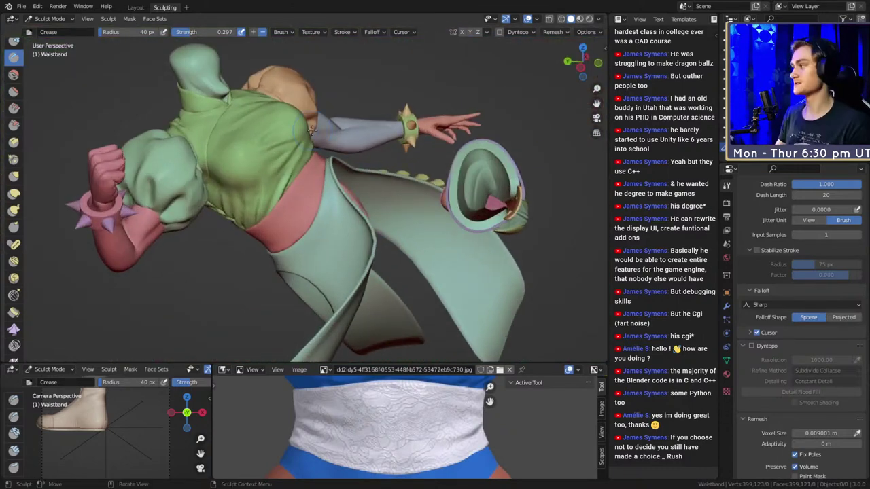
Set the Crease brush to a strength of 0.473 and a radius of 71 px for the waistband's side.
mouse_move(403, 197)
left_mouse_down("alt")
mouse_move(381, 203)
mouse_move(367, 150)
mouse_move(331, 181)
mouse_move(332, 204)
left_mouse_up("alt")
mouse_move(331, 203)
middle_mouse_down()
mouse_move(296, 186)
mouse_move(353, 184)
mouse_move(329, 172)
mouse_move(340, 184)
mouse_move(305, 184)
mouse_move(324, 192)
middle_mouse_up()
key("shift+f")
left_click(331, 172)
key("f")
left_click(305, 184)
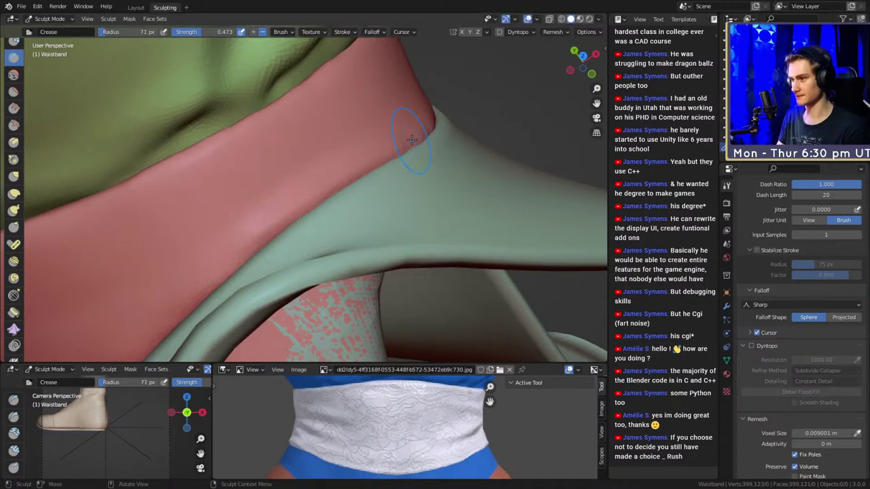
Set the Crease brush's stroke spacing to 1%.
scroll(774, 272, "down", 8)
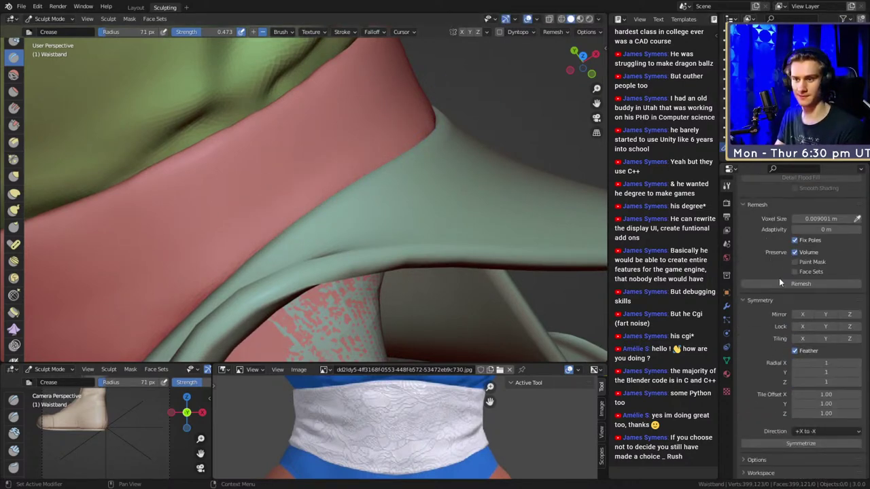
scroll(773, 292, "up", 3)
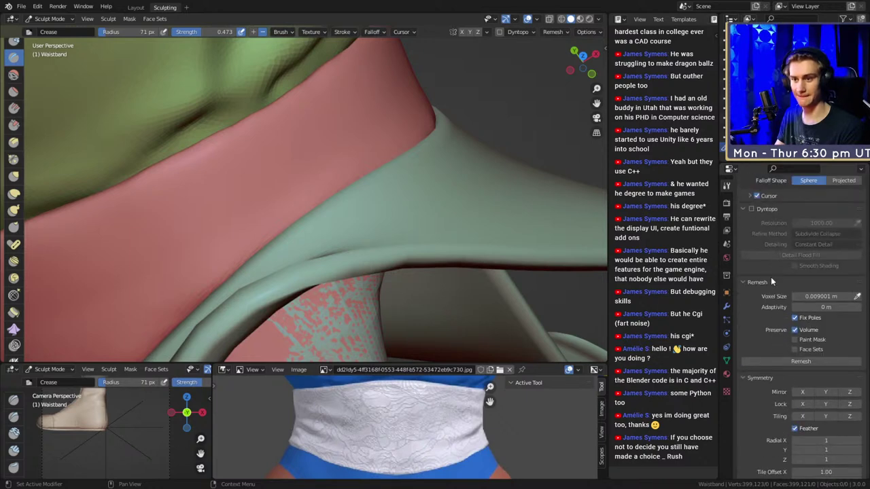
scroll(767, 367, "down", 3)
scroll(778, 303, "up", 8)
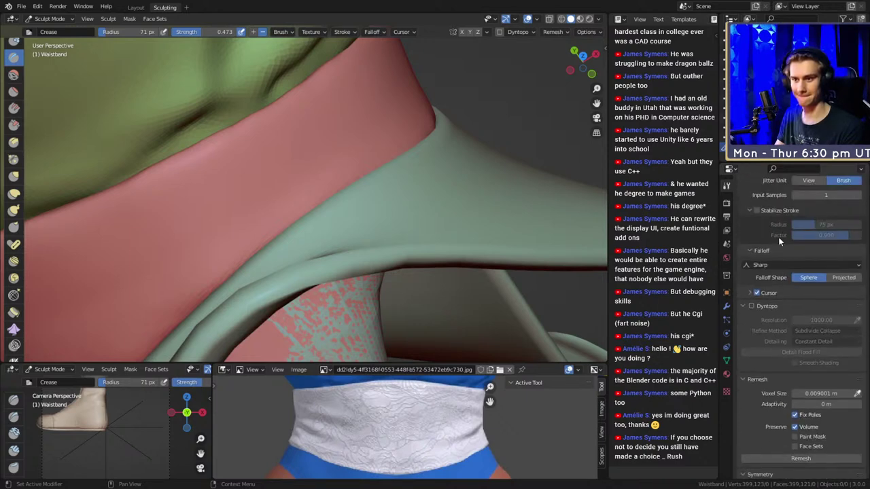
scroll(765, 236, "up", 3)
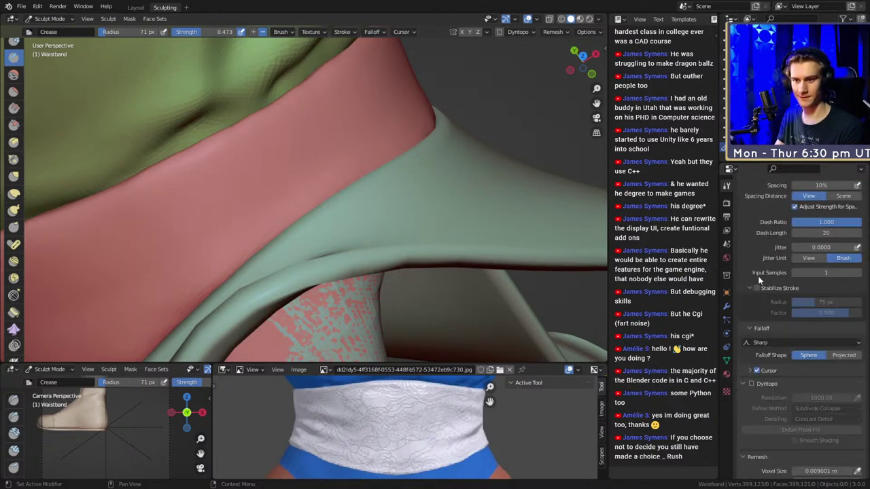
left_click_drag(821, 226, 791, 226)
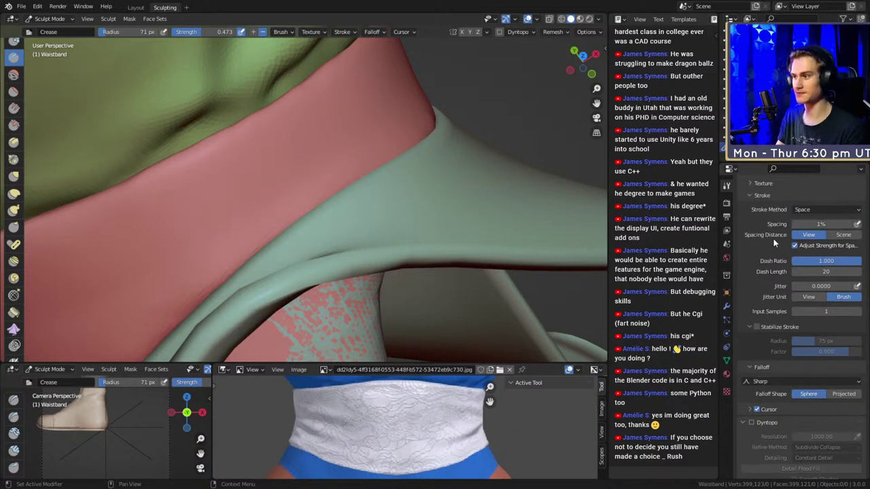
Try a long crease along the waistband's side with a 76 px radius, and undo it.
key("f")
left_click(316, 222)
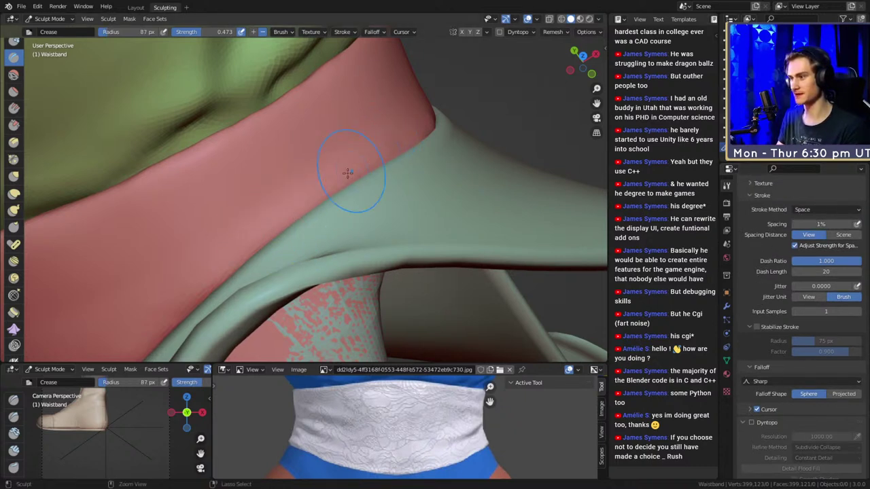
key("f")
left_click(419, 119)
left_click_drag(425, 120, 213, 276)
left_click_drag(261, 225, 319, 218, "alt+shift")
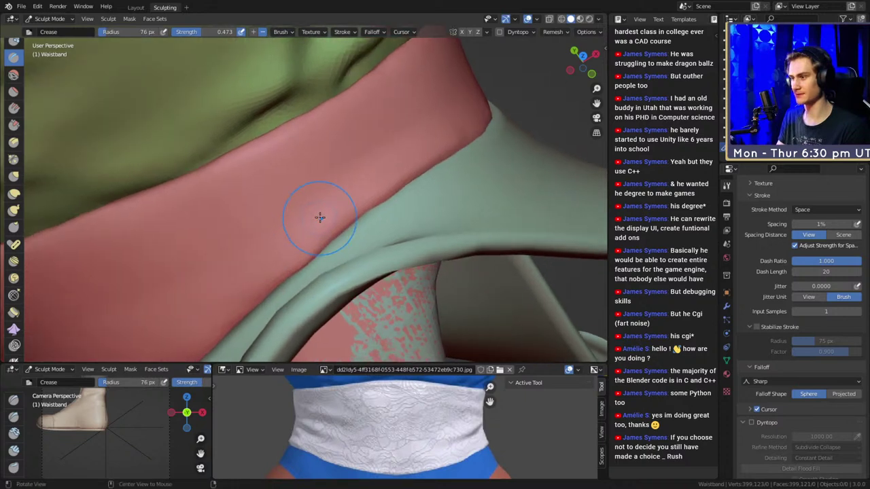
key("ctrl+z")
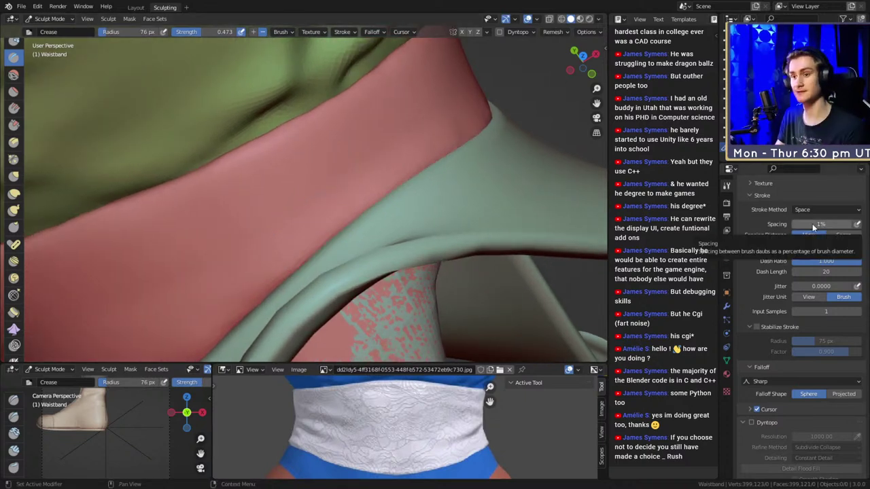
Try a diagonal crease across the waistband's side with the stroke spacing at 10%, and undo it.
left_click(812, 225)
type("0")
key("Return")
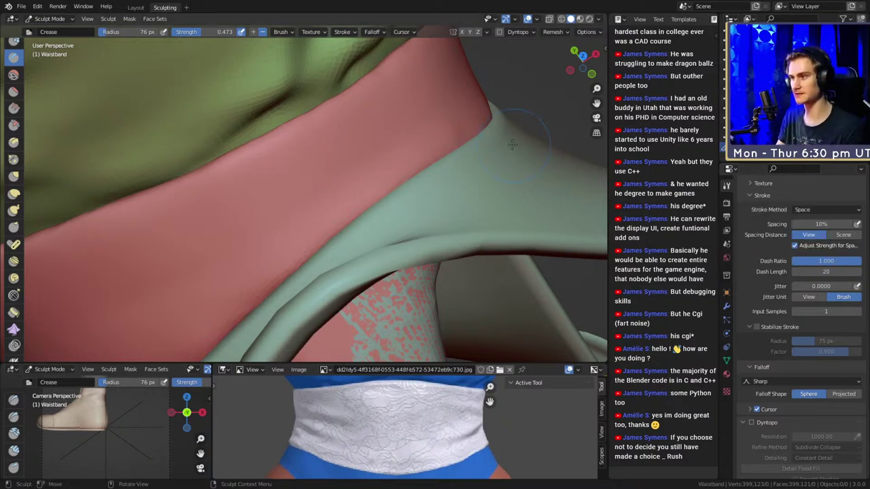
mouse_move(453, 94)
left_mouse_down()
mouse_move(407, 123)
mouse_move(350, 140)
mouse_move(294, 199)
left_mouse_up()
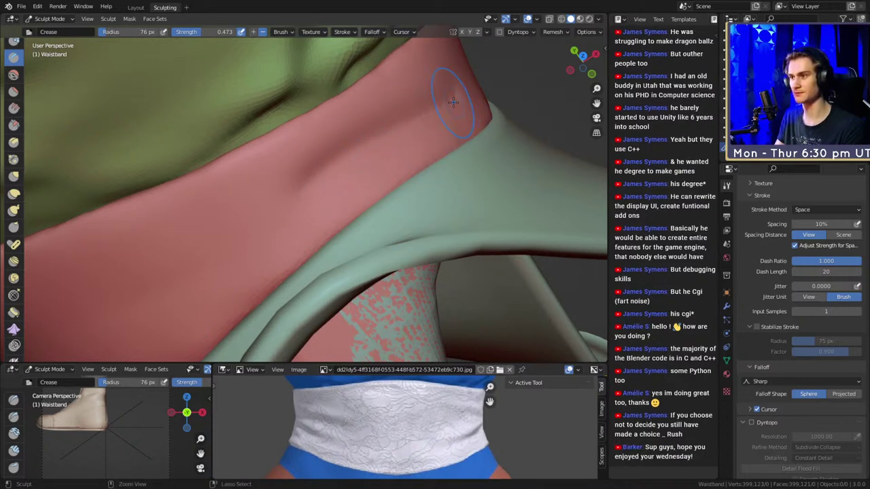
key("ctrl+z")
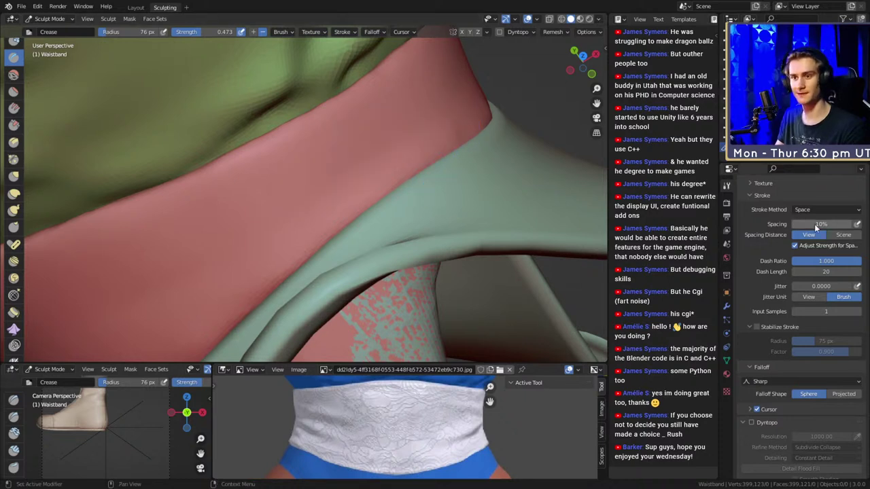
Set the Crease brush's stroke spacing to 1%, test a fold on the waistband and undo the test stroke.
left_click(826, 224)
type("1")
key("Return")
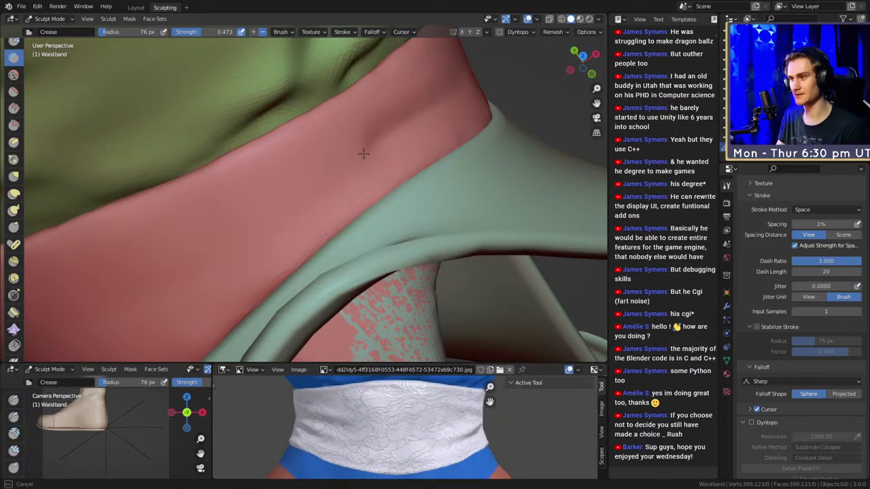
key("ctrl+z")
middle_click_drag(436, 156, 415, 173)
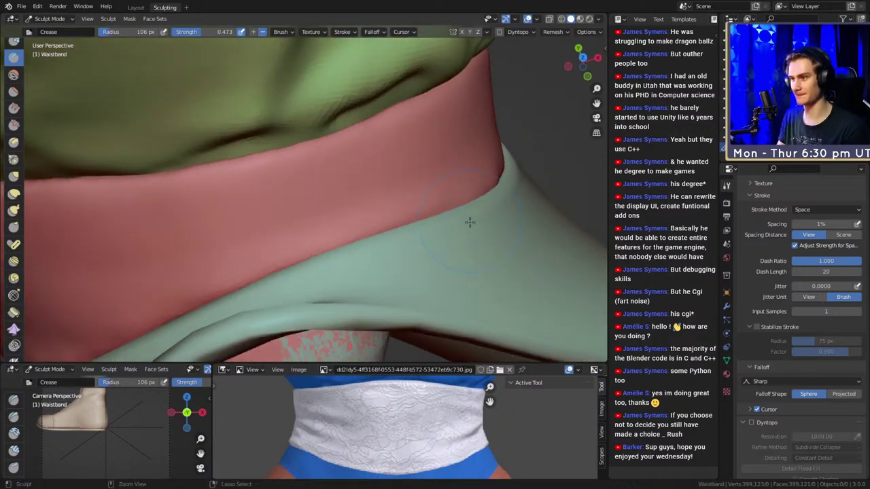
Set the Crease brush to a 45 px radius and 0.430 strength, and sculpt an inverted crease along the waistband's lower side edge.
key("f")
left_click(490, 221)
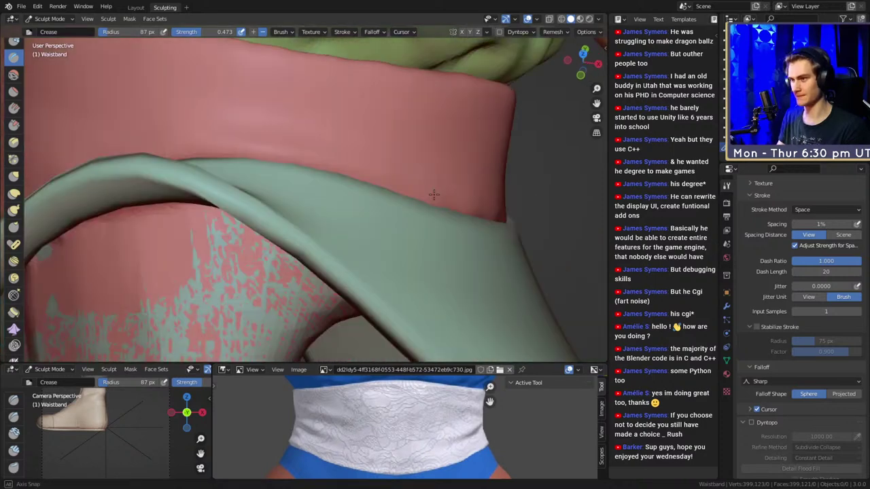
middle_click_drag(366, 215, 413, 218)
middle_click_drag(262, 167, 417, 182)
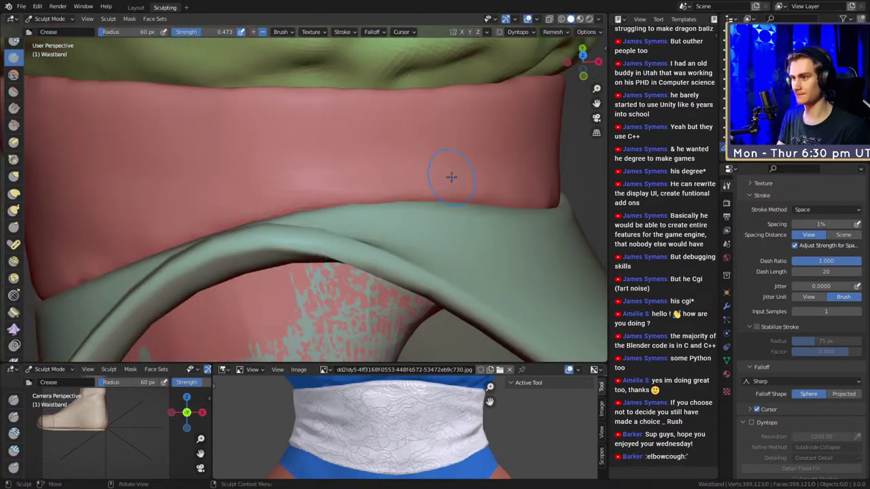
key("shift+f")
left_click(505, 178)
key("f")
left_click(462, 181)
left_click_drag(482, 200, 374, 201, "ctrl")
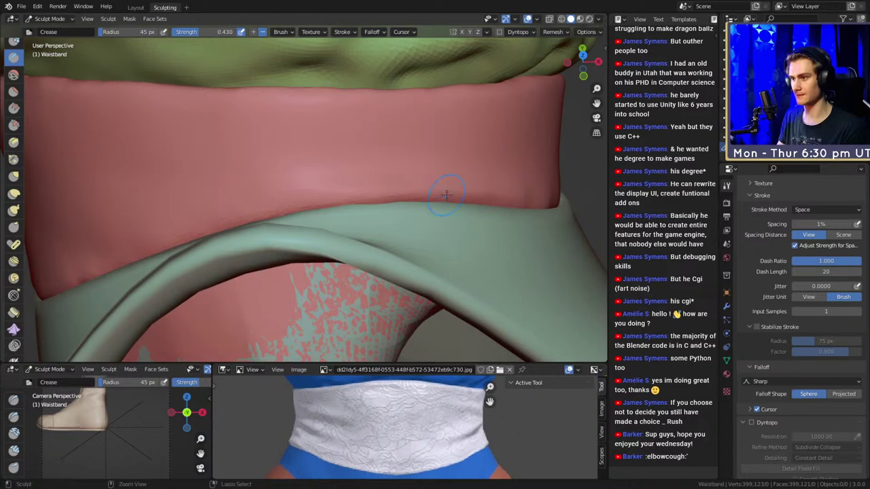
Extend the inverted creases along the waistband's lower edge down toward its front.
left_click_drag(446, 195, 278, 224, "ctrl")
left_click_drag(324, 197, 178, 231, "ctrl")
mouse_move(265, 211)
left_mouse_down("alt")
mouse_move(333, 173)
mouse_move(344, 152)
mouse_move(187, 272)
mouse_move(293, 197)
left_mouse_up("alt")
left_click_drag(307, 161, 175, 299, "ctrl")
middle_click_drag(303, 197, 318, 184)
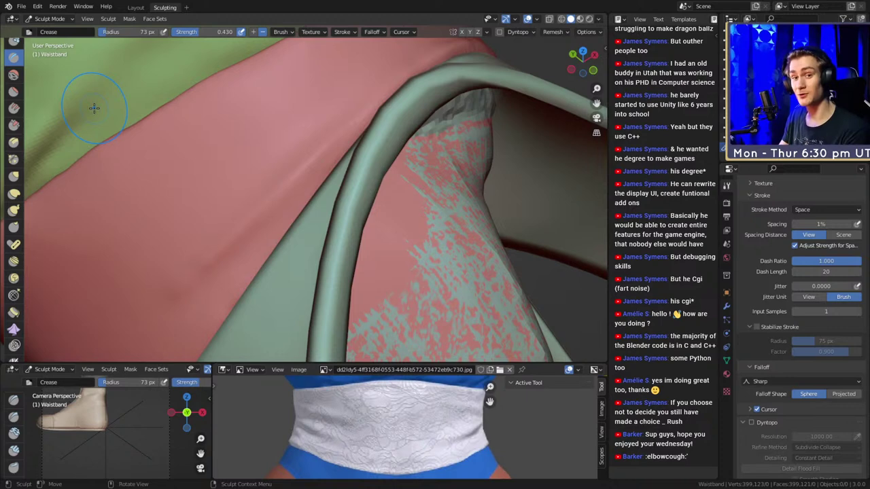
Switch to the Draw Sharp brush and reduce its radius to about 46 px.
scroll(13, 134, "up", 5)
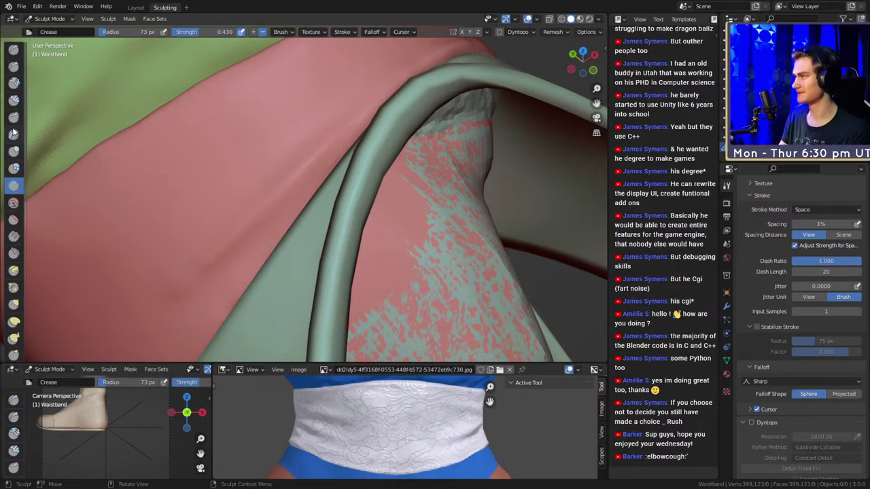
left_click(14, 66)
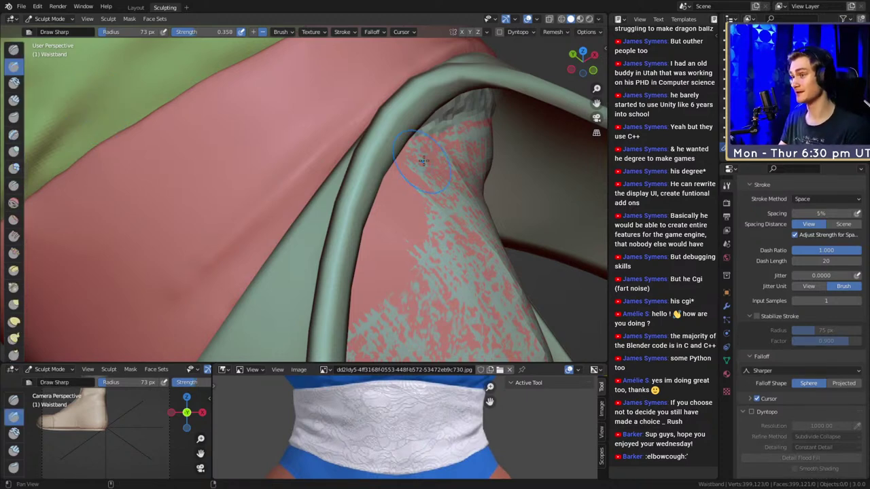
mouse_move(388, 151)
middle_mouse_down()
mouse_move(374, 208)
mouse_move(339, 170)
mouse_move(369, 176)
middle_mouse_up()
key("bracketleft")
key("bracketleft")
key("bracketleft")
key("bracketleft")
key("f")
left_click(348, 159)
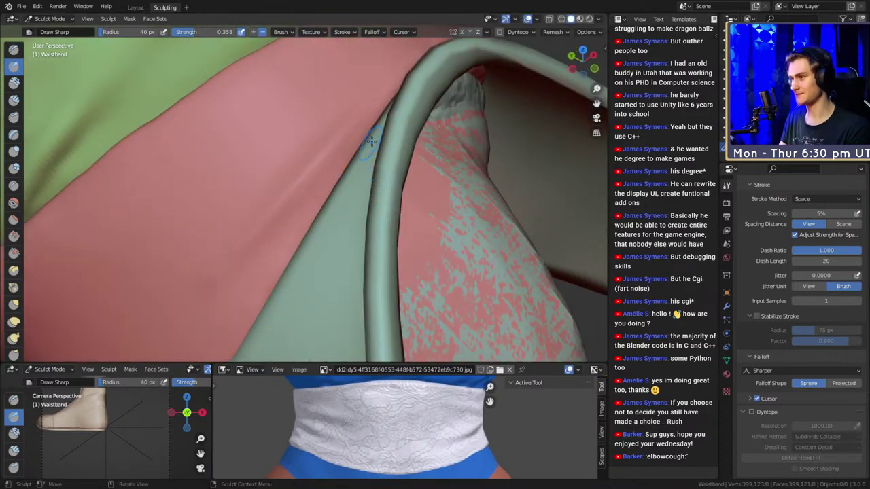
Carve a sharp diagonal fold beside the waistband's lower edge at 0.327 strength with a 40 px radius.
left_click_drag(371, 144, 279, 219)
key("shift+f")
left_click(344, 163)
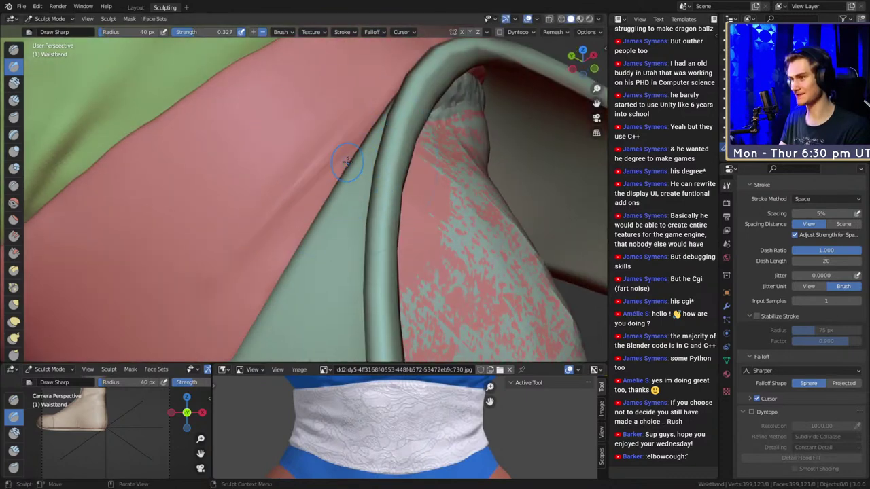
mouse_move(349, 154)
left_mouse_down()
mouse_move(285, 208)
mouse_move(270, 235)
left_mouse_up()
key("bracketright")
key("bracketright")
key("bracketright")
key("bracketright")
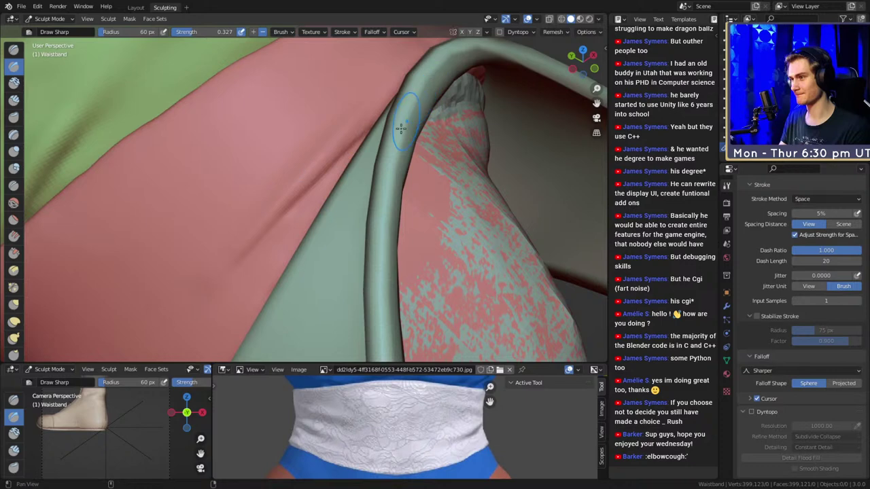
Try long Draw Sharp folds across the middle of the waistband's side, and undo them.
mouse_move(398, 129)
middle_mouse_down()
mouse_move(291, 130)
mouse_move(278, 139)
mouse_move(369, 213)
mouse_move(332, 238)
middle_mouse_up()
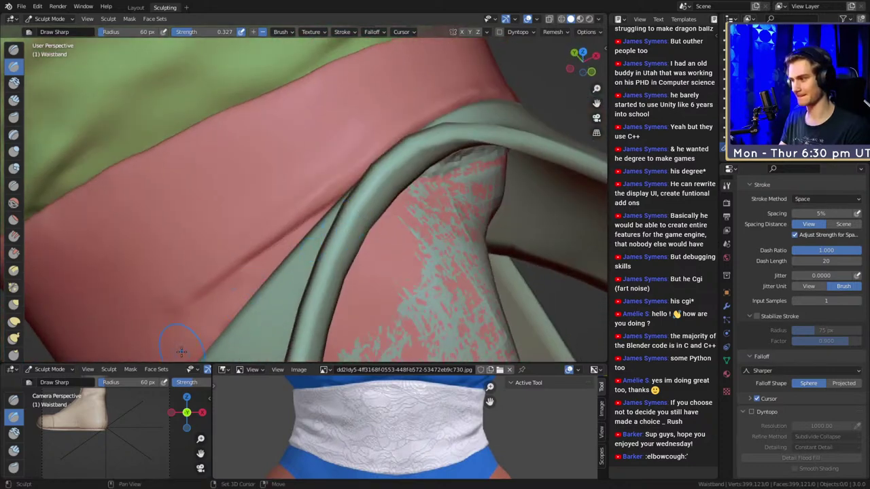
middle_click_drag(295, 170, 176, 289)
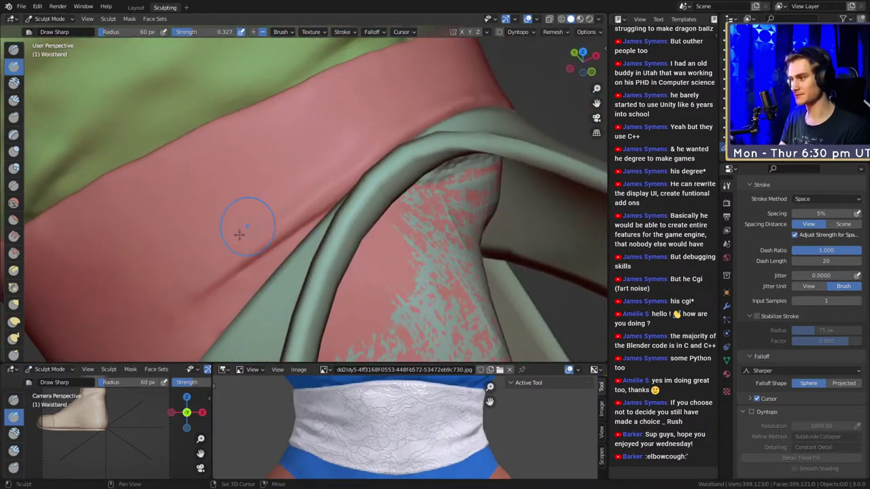
mouse_move(239, 233)
middle_mouse_down()
mouse_move(330, 188)
mouse_move(310, 208)
middle_mouse_up()
mouse_move(453, 155)
middle_mouse_down()
mouse_move(365, 202)
mouse_move(348, 186)
middle_mouse_up()
left_click_drag(303, 191, 264, 196)
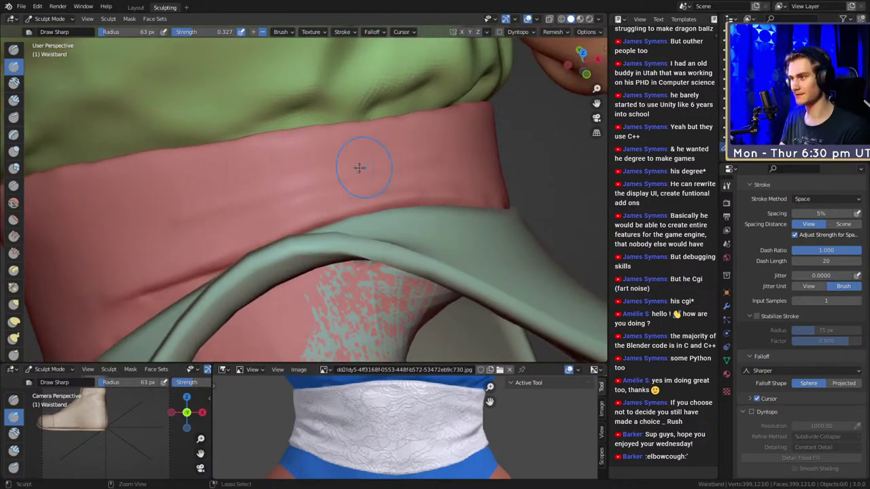
middle_click_drag(342, 179, 415, 171)
key("f")
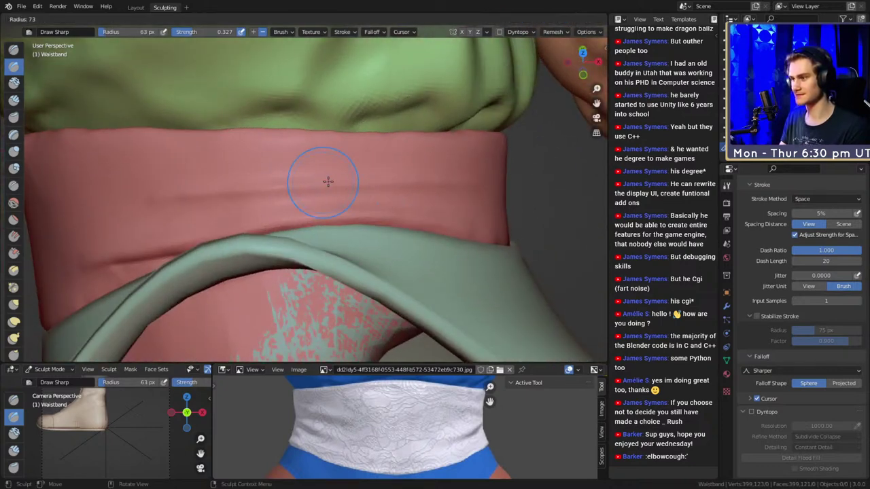
left_click(361, 181)
key("ctrl+z")
key("ctrl+z")
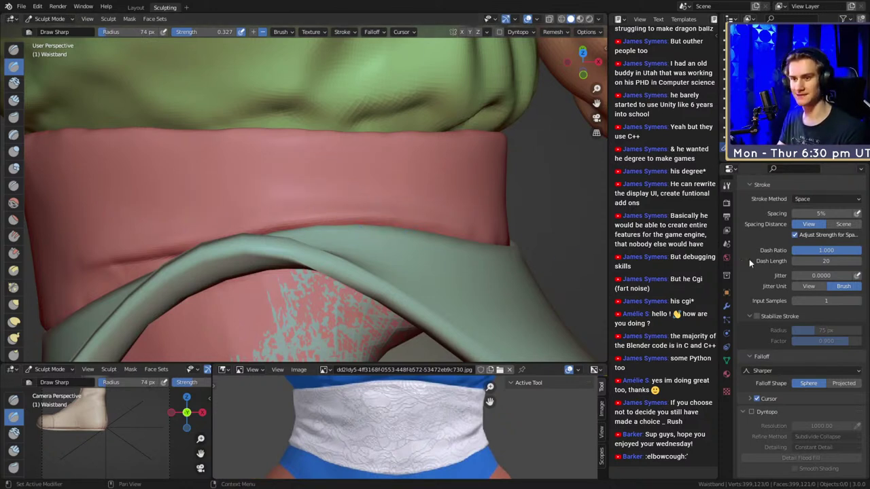
Try the Linear falloff on the Draw Sharp brush with a 63 px radius.
scroll(747, 258, "down", 3)
left_click(758, 293)
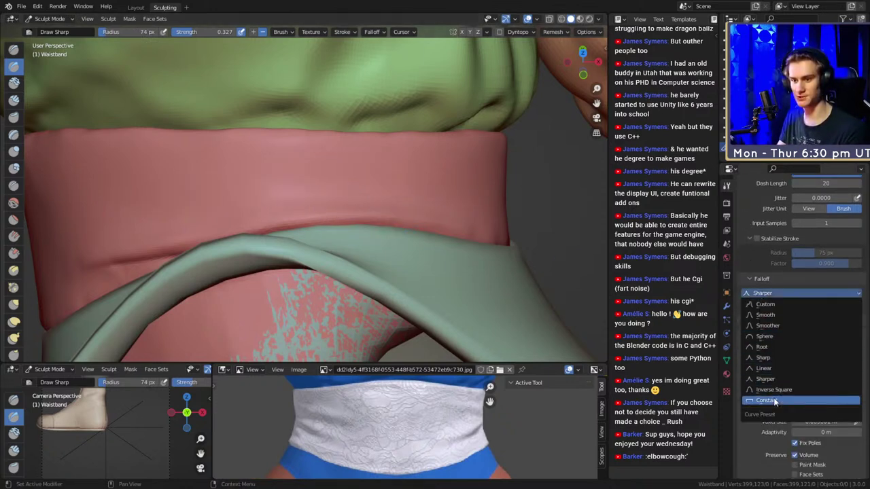
left_click(773, 368)
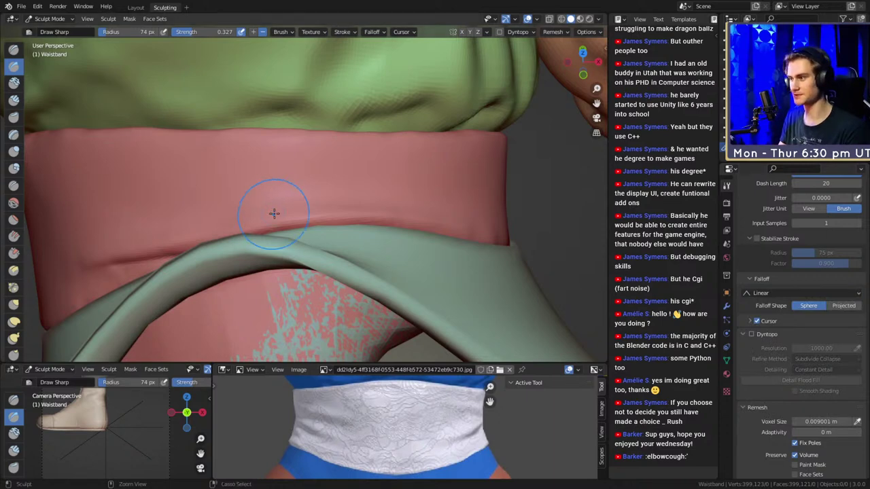
key("f")
left_click(310, 180)
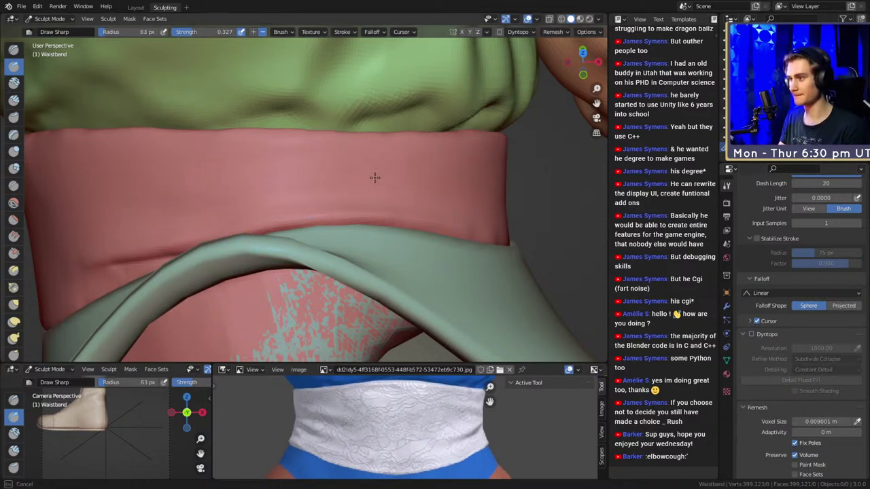
mouse_move(271, 179)
middle_mouse_down()
mouse_move(444, 138)
mouse_move(375, 184)
mouse_move(370, 146)
middle_mouse_up()
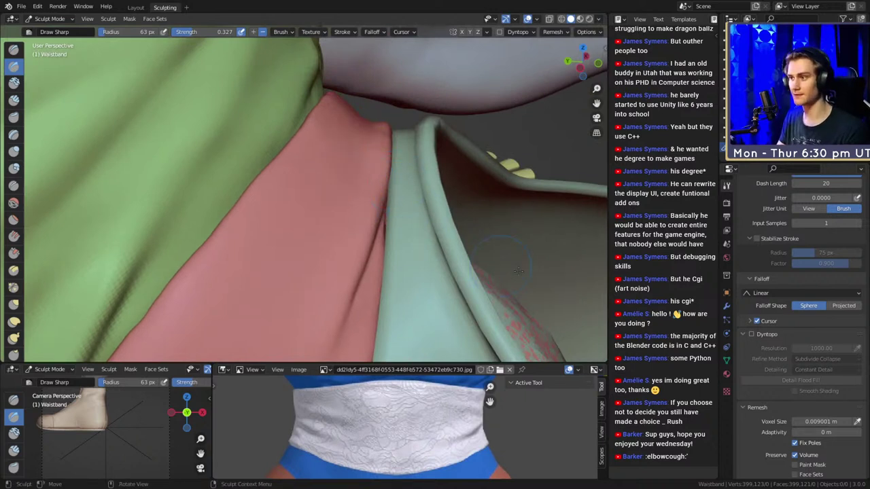
Set the Draw Sharp brush's falloff to Sharp and its radius to 58 px.
left_click(762, 291)
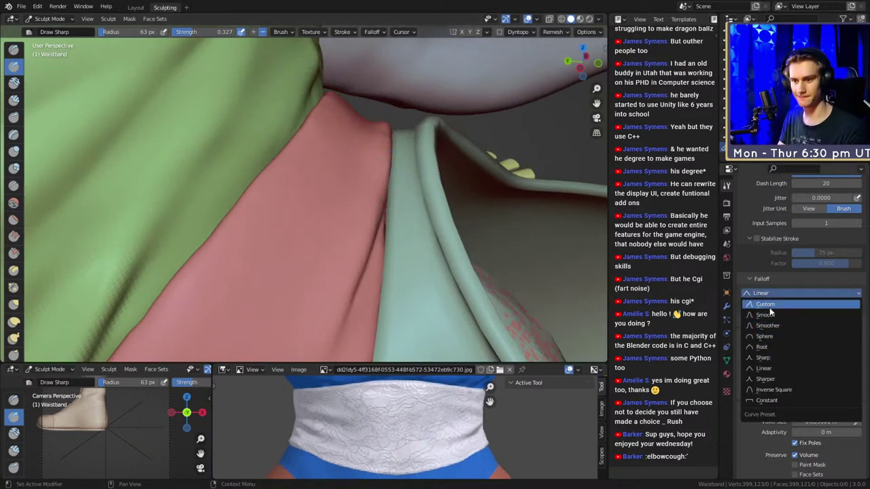
left_click(764, 357)
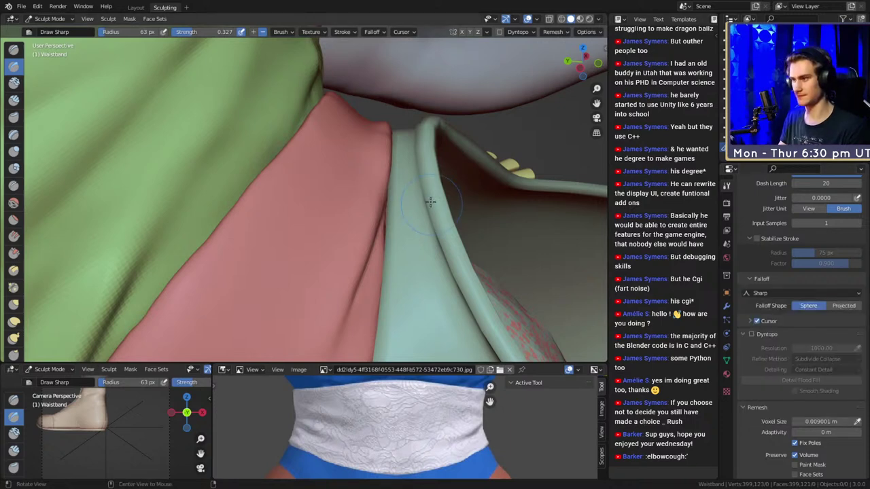
middle_click_drag(415, 169, 303, 231)
key("f")
left_click(314, 217)
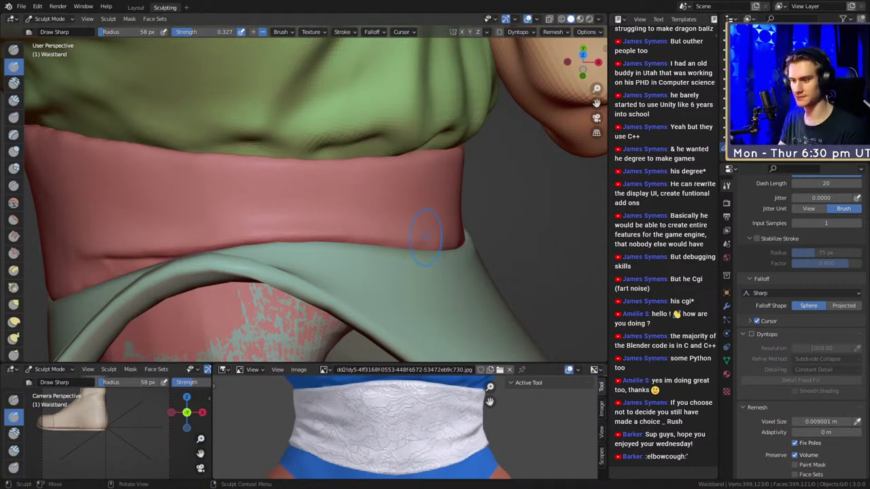
Carve a broad diagonal fold through the middle of the waistband's side, running toward the front.
middle_click_drag(428, 232, 387, 195)
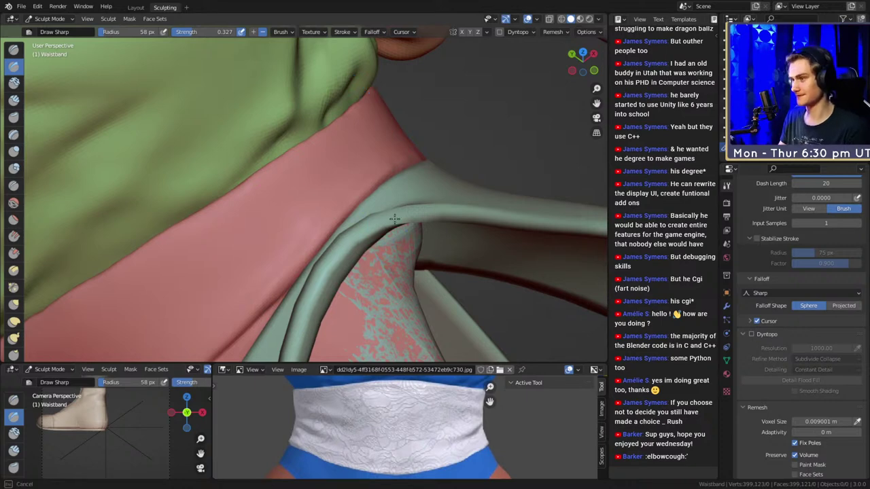
mouse_move(394, 225)
middle_mouse_down()
mouse_move(300, 212)
mouse_move(242, 253)
mouse_move(317, 178)
middle_mouse_up()
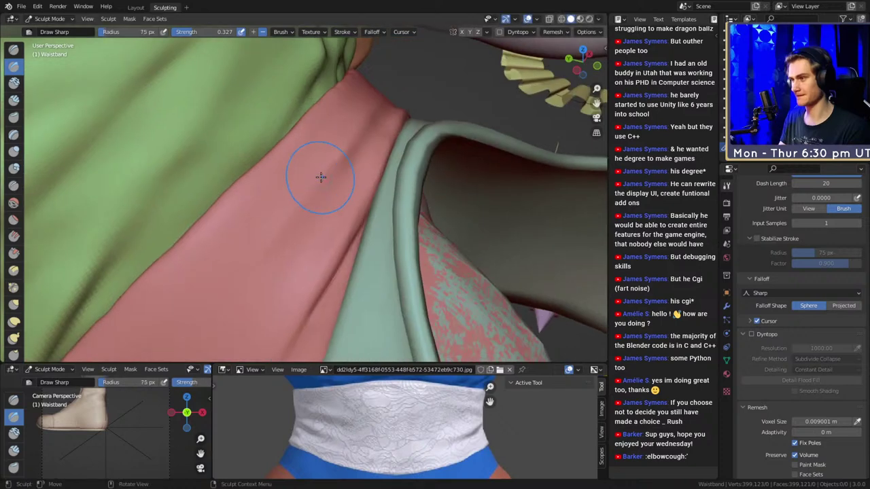
middle_click_drag(215, 285, 292, 216)
key("f")
left_click(307, 190)
left_click_drag(306, 191, 224, 279)
Set the brush radius to 46 px and draw a long, narrower fold along the waistband's middle.
key("f")
left_click(346, 145)
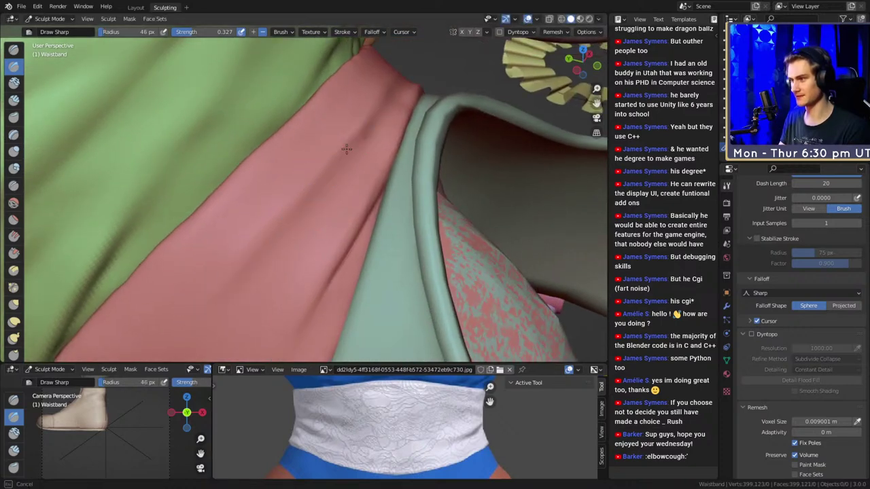
left_click_drag(346, 145, 231, 286)
Reduce the brush radius to 31 px and add short, thin folds between the larger ones at the hip.
key("f")
middle_click_drag(326, 196, 351, 188)
key("f")
left_click(341, 189)
left_click_drag(314, 194, 299, 201)
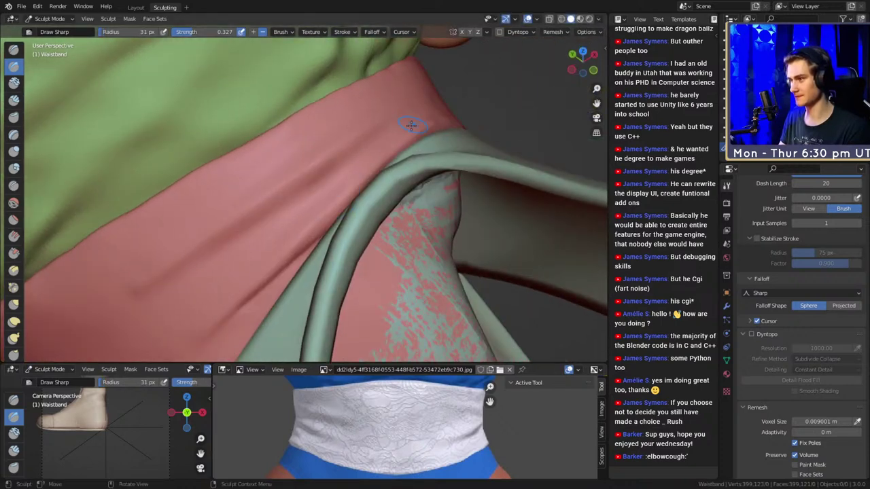
middle_click_drag(411, 126, 358, 158)
left_click_drag(328, 178, 292, 197)
middle_click_drag(391, 178, 348, 183)
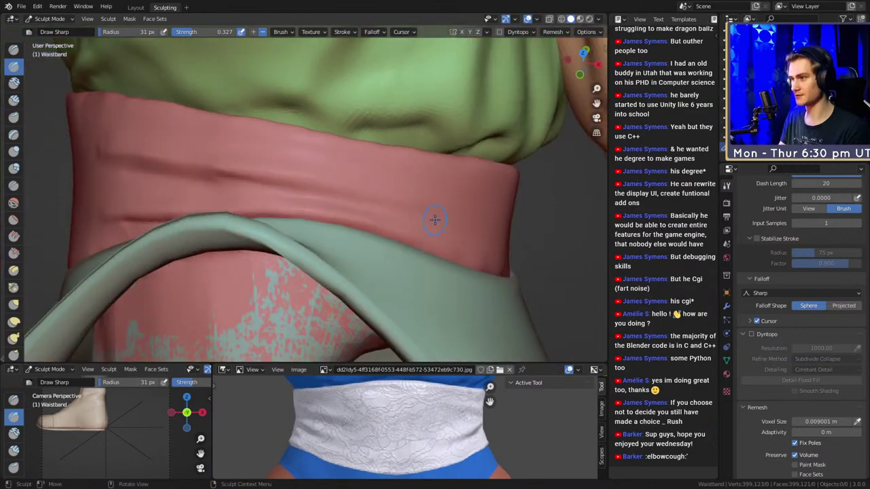
Sharpen and branch the waistband's side folds with short strokes at about a 40 px radius.
middle_click_drag(286, 202, 377, 149)
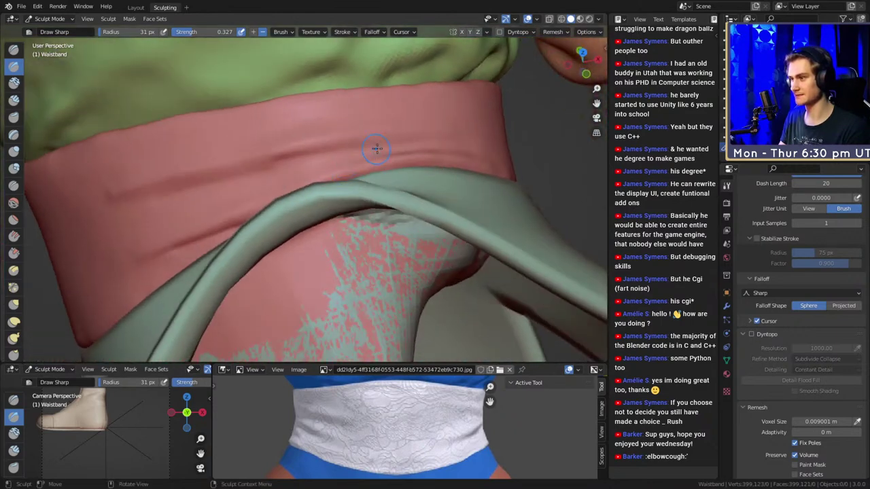
middle_click_drag(188, 198, 340, 165)
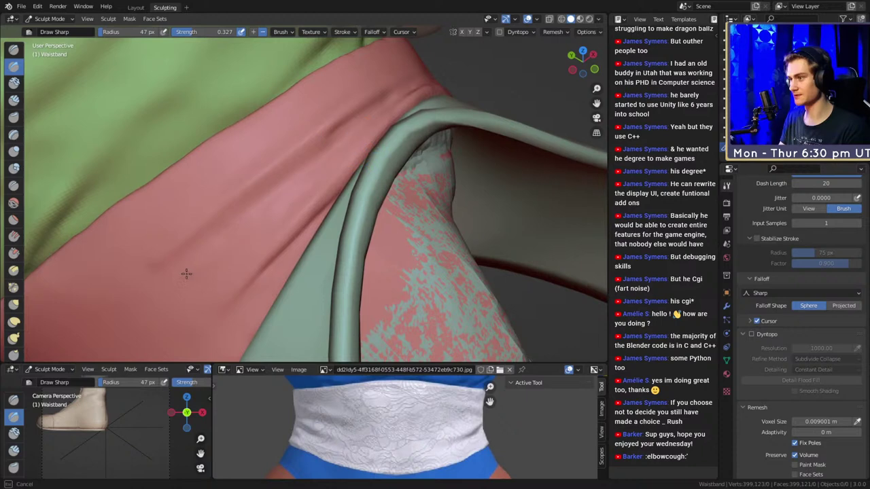
key("f")
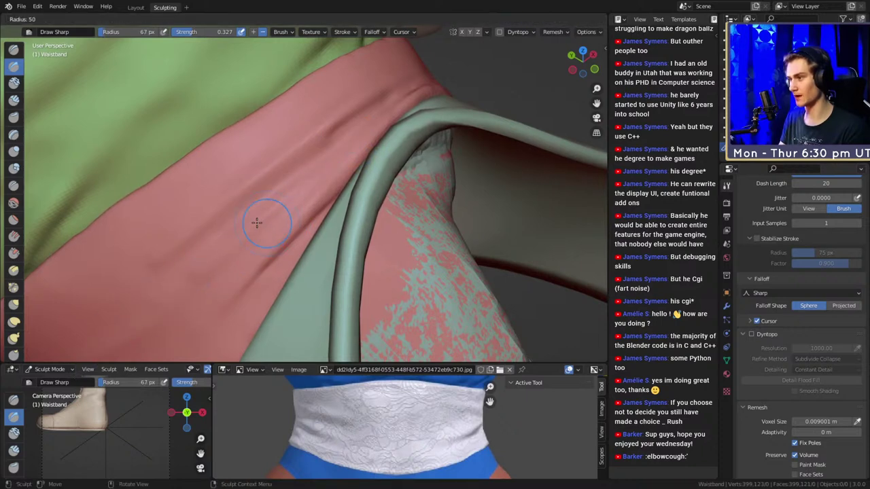
left_click(256, 223)
left_click_drag(298, 196, 303, 198)
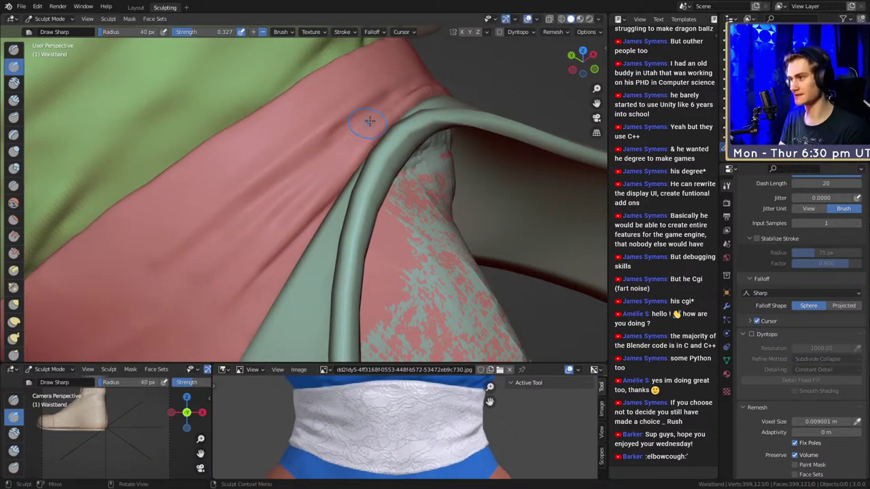
mouse_move(369, 121)
middle_mouse_down()
mouse_move(258, 195)
mouse_move(275, 248)
mouse_move(322, 203)
mouse_move(310, 202)
middle_mouse_up()
left_click_drag(305, 197, 300, 212)
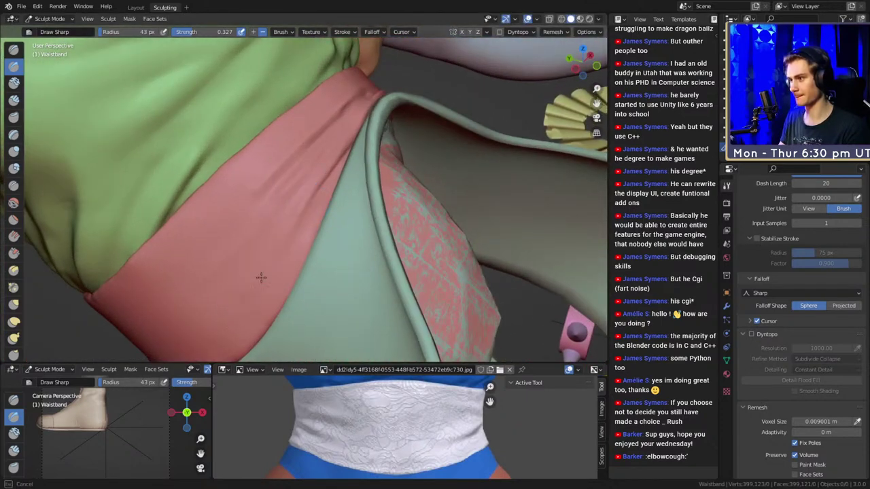
Continue the folds toward the waistband's lower front, using regular and inverted strokes with a 62 px radius.
left_click_drag(261, 278, 247, 303)
key("f")
left_click(299, 235)
left_click_drag(260, 231, 236, 240, "ctrl")
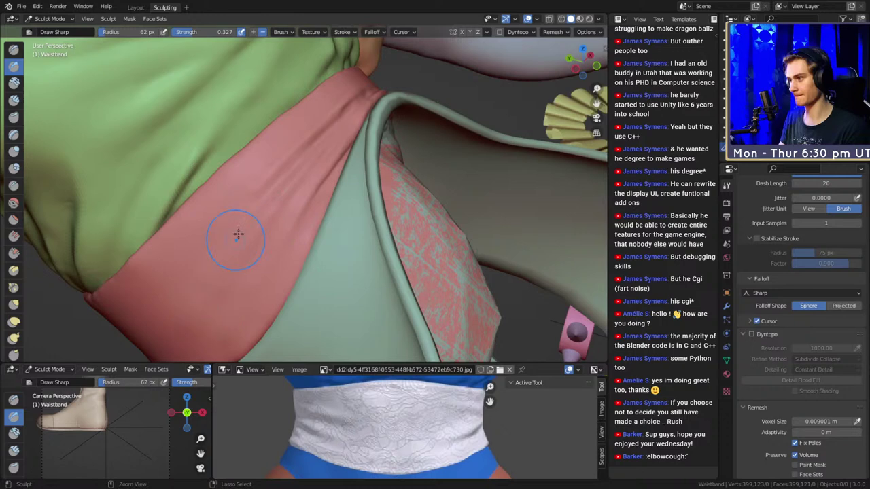
left_click_drag(145, 303, 220, 221)
Add more diagonal folds near the waistband's upper edge with a brush radius of about 45 to 53 px.
mouse_move(221, 222)
middle_mouse_down()
mouse_move(293, 206)
mouse_move(303, 169)
mouse_move(299, 177)
middle_mouse_up()
key("f")
left_click(238, 213)
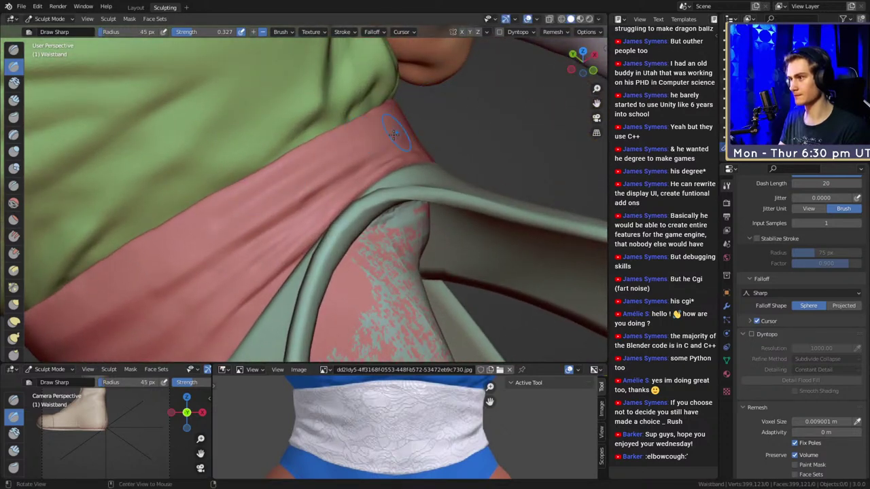
mouse_move(394, 134)
middle_mouse_down()
mouse_move(303, 195)
mouse_move(373, 177)
mouse_move(351, 148)
middle_mouse_up()
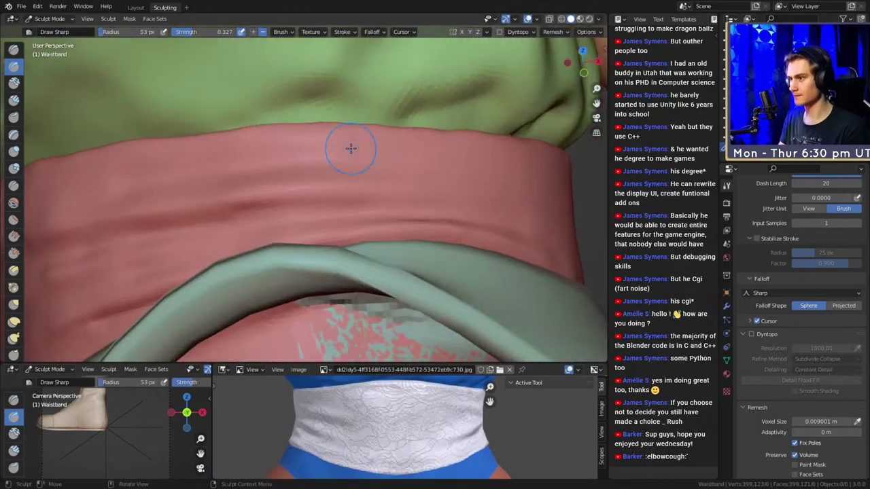
mouse_move(151, 150)
middle_mouse_down()
mouse_move(320, 136)
mouse_move(225, 155)
middle_mouse_up()
left_click_drag(299, 139, 386, 89)
middle_click_drag(367, 116, 371, 128)
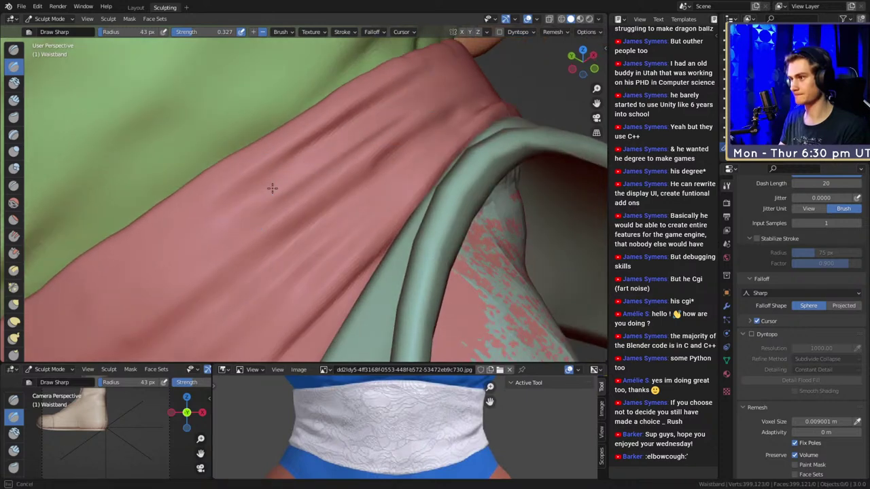
Carve another diagonal fold across the waistband's upper hip area, using a brush radius of about 43 to 48 px.
left_click_drag(271, 184, 358, 126)
key("bracketleft")
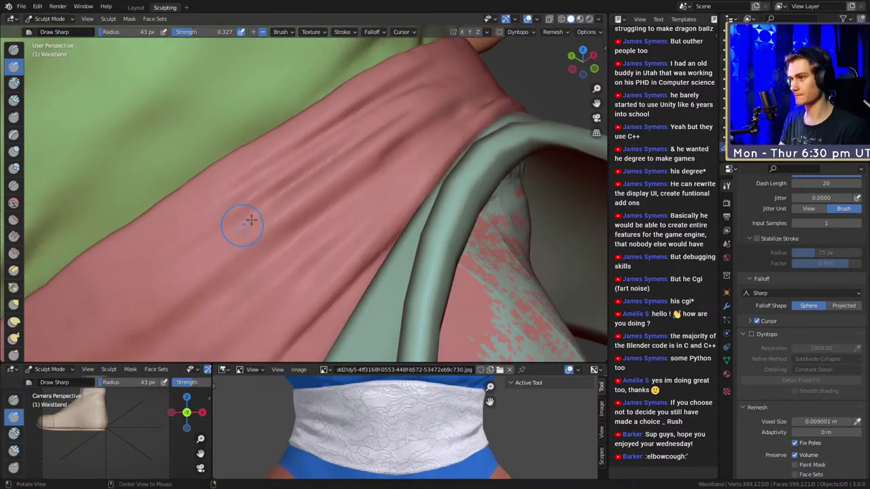
middle_click_drag(243, 224, 291, 194)
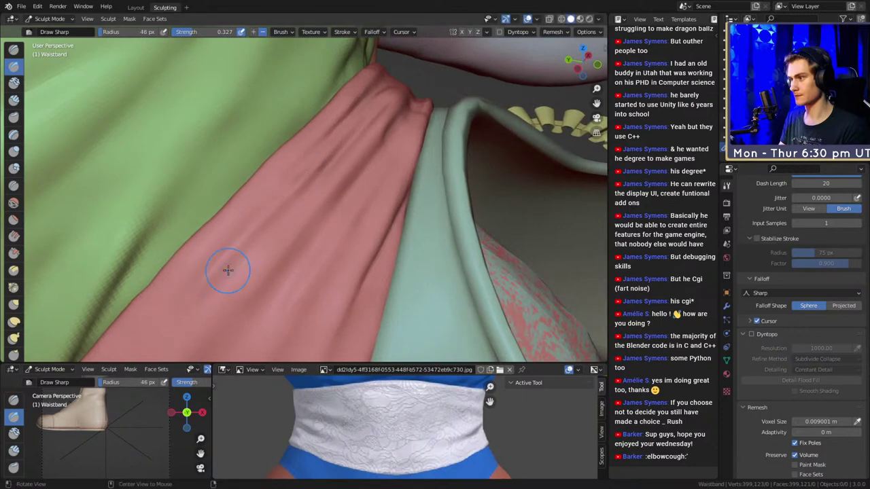
middle_click_drag(227, 270, 320, 167)
Enlarge the brush radius to about 60 px and extend the diagonal folds from the hip toward the waistband's lower front.
key("bracketright")
key("bracketright")
key("bracketright")
key("bracketright")
key("bracketright")
middle_click_drag(180, 319, 298, 186)
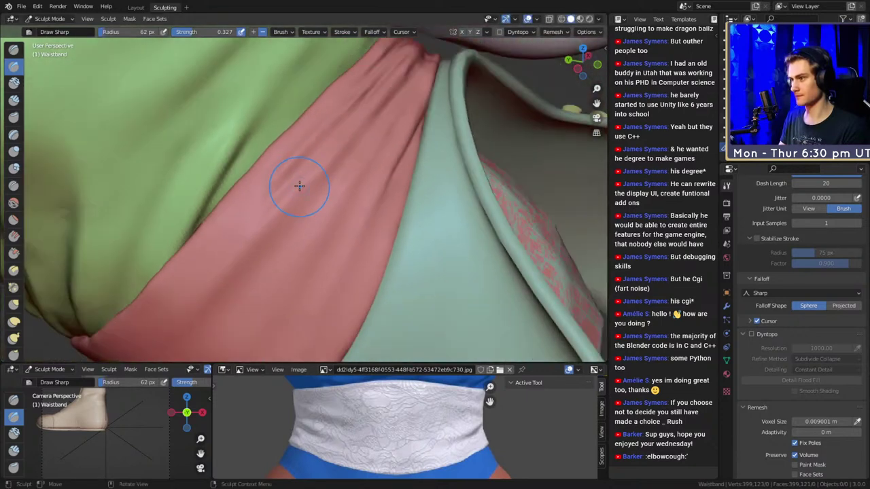
key("f")
left_click(275, 182)
left_click_drag(150, 324, 148, 324)
key("bracketleft")
key("bracketleft")
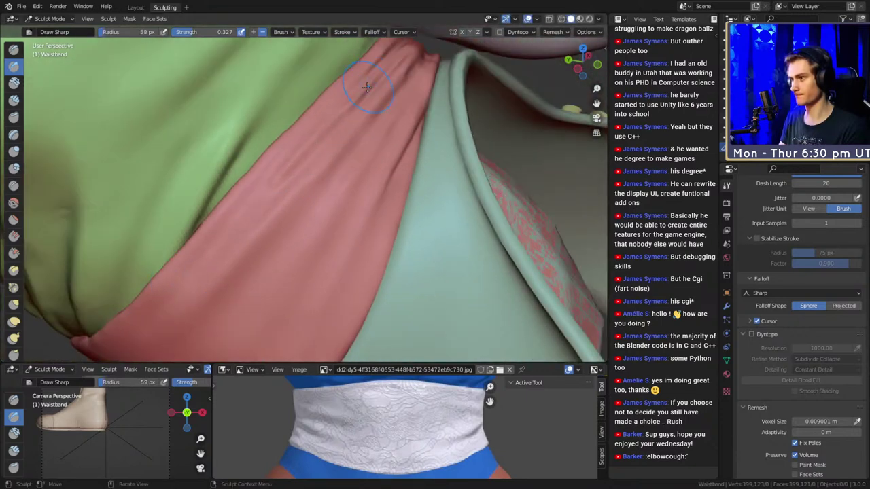
Deepen and branch the gathered folds at the waistband's narrow hip section, with the brush radius between 47 and 32 px.
left_click_drag(295, 163, 295, 222, "ctrl+alt")
middle_click_drag(295, 222, 355, 178)
left_click_drag(355, 178, 364, 185)
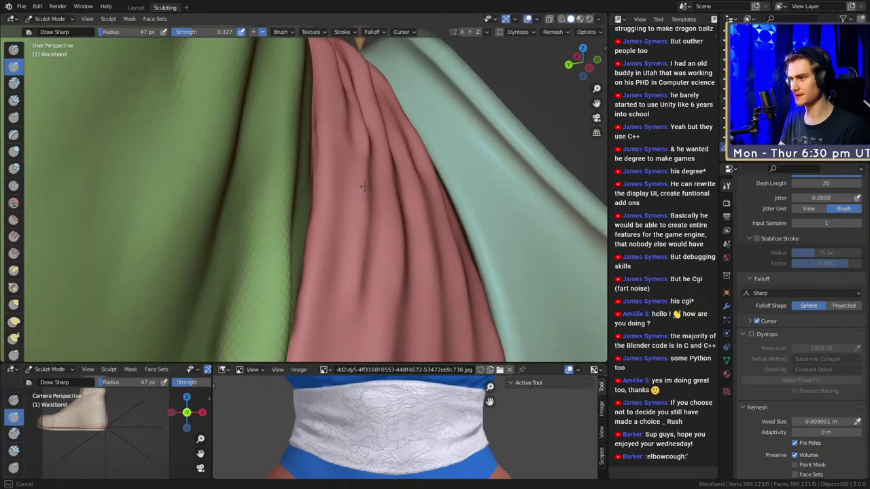
middle_click_drag(362, 107, 338, 171)
mouse_move(330, 172)
left_mouse_down()
mouse_move(314, 186)
mouse_move(347, 123)
left_mouse_up()
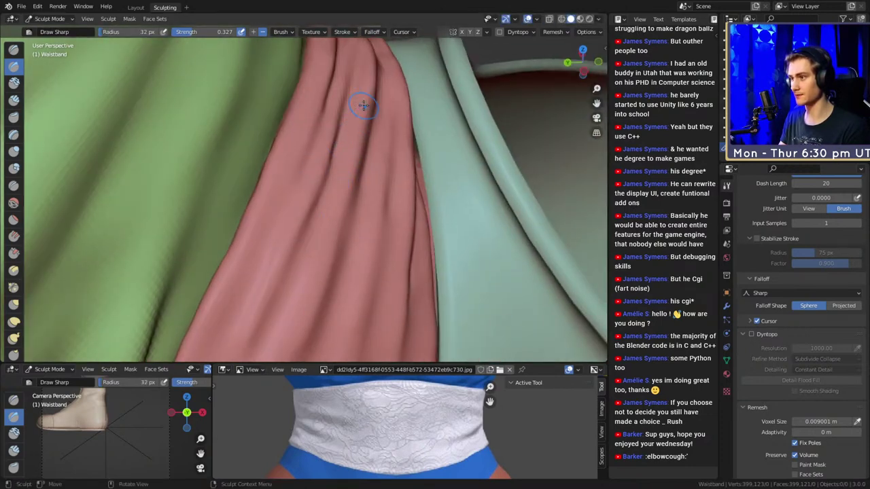
middle_click_drag(363, 106, 354, 171)
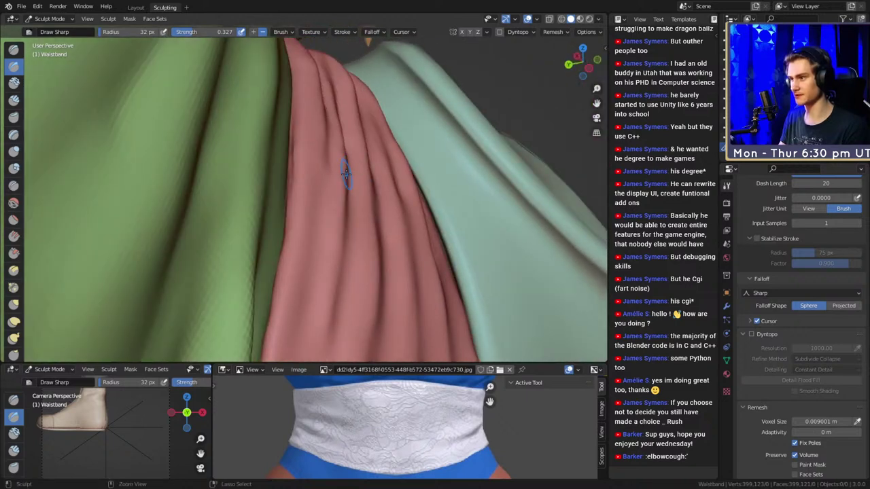
left_click_drag(345, 173, 345, 141)
mouse_move(344, 140)
middle_mouse_down()
mouse_move(285, 159)
mouse_move(300, 164)
mouse_move(292, 167)
mouse_move(320, 161)
middle_mouse_up()
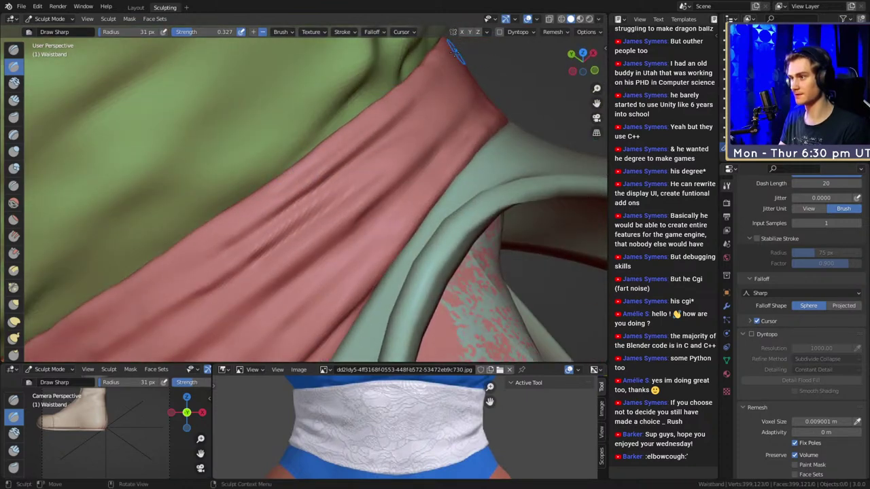
Continue the folds around the hip into the smooth part of the waistband, varying the brush radius between about 30 and 78 px.
middle_click_drag(367, 125, 381, 135)
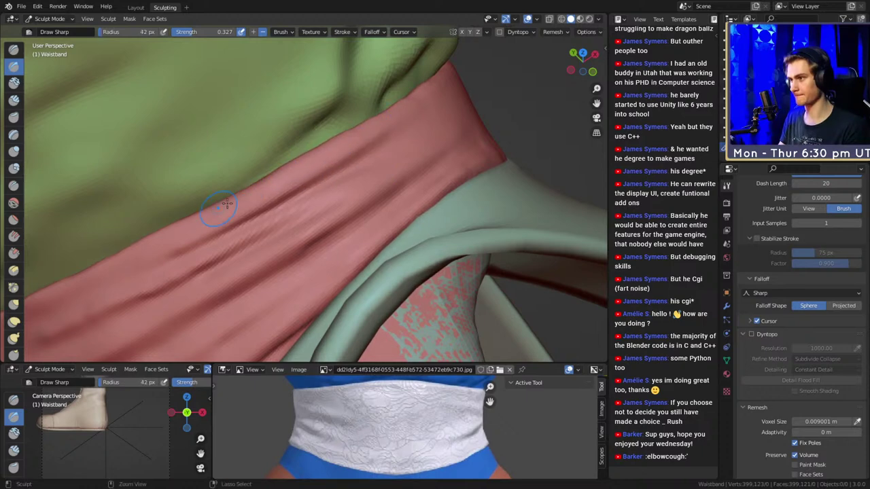
mouse_move(432, 99)
middle_mouse_down()
mouse_move(238, 184)
mouse_move(364, 187)
mouse_move(237, 161)
middle_mouse_up()
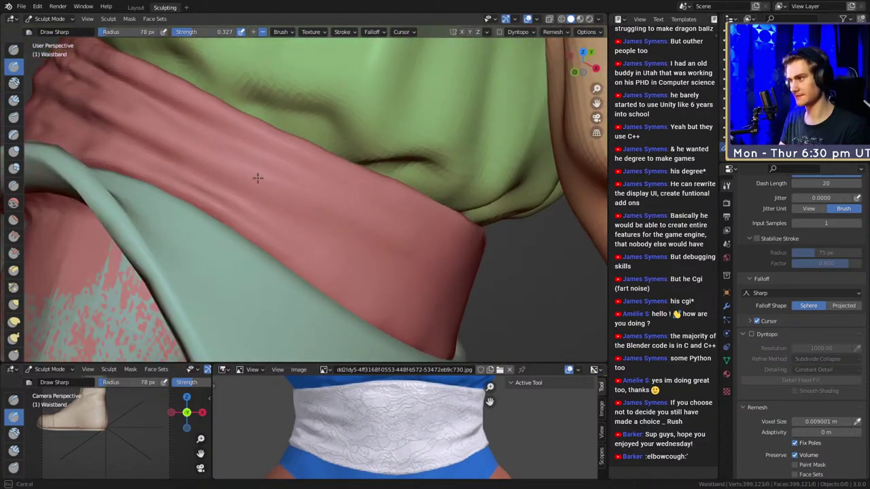
mouse_move(352, 230)
middle_mouse_down()
mouse_move(383, 246)
mouse_move(291, 195)
mouse_move(285, 177)
middle_mouse_up()
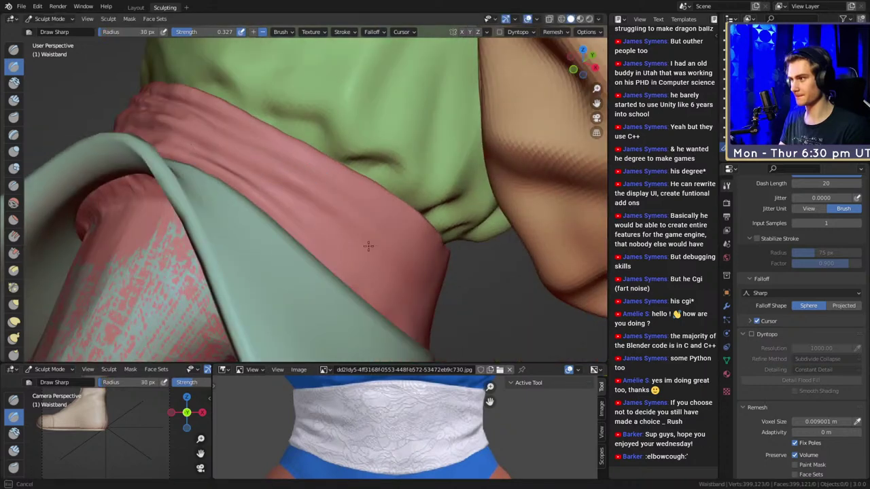
middle_click_drag(329, 216, 287, 205)
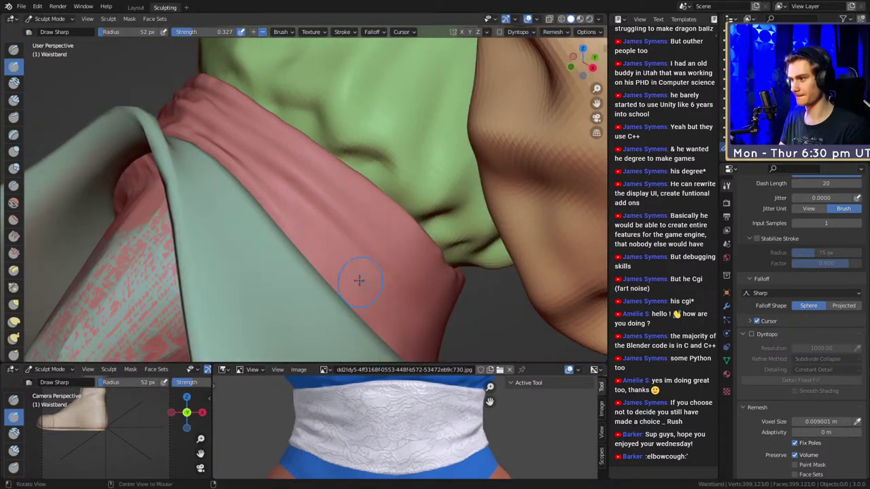
Carve long lengthwise folds along the waistband beside the teal cloth, using a brush radius of 29 to 41 px.
middle_click_drag(360, 281, 272, 193)
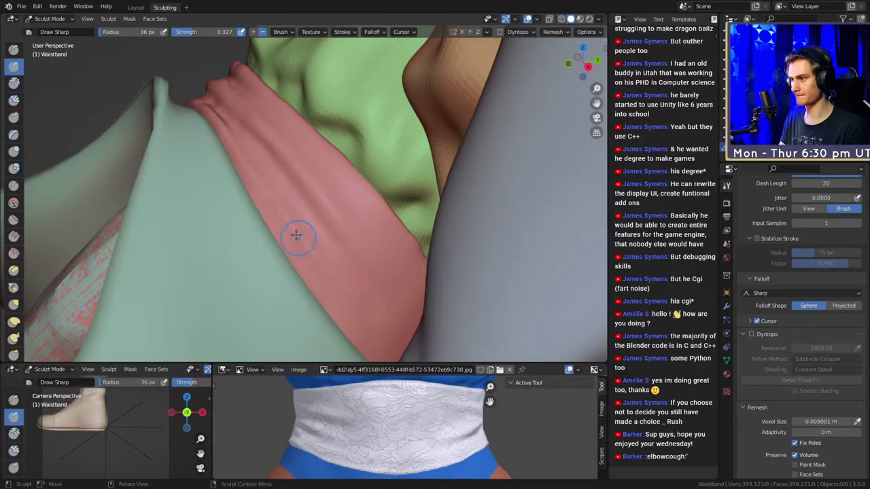
key("f")
left_click(270, 206)
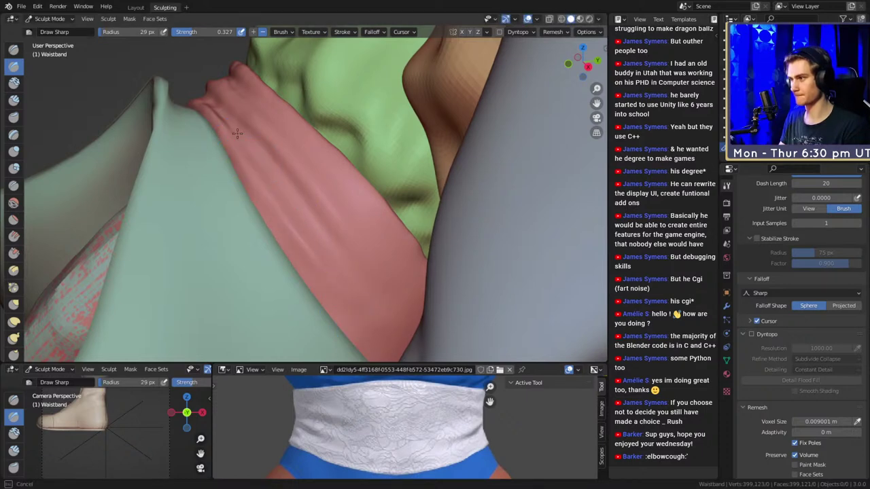
middle_click_drag(364, 294, 324, 231)
mouse_move(386, 316)
middle_mouse_down()
mouse_move(333, 184)
mouse_move(292, 171)
middle_mouse_up()
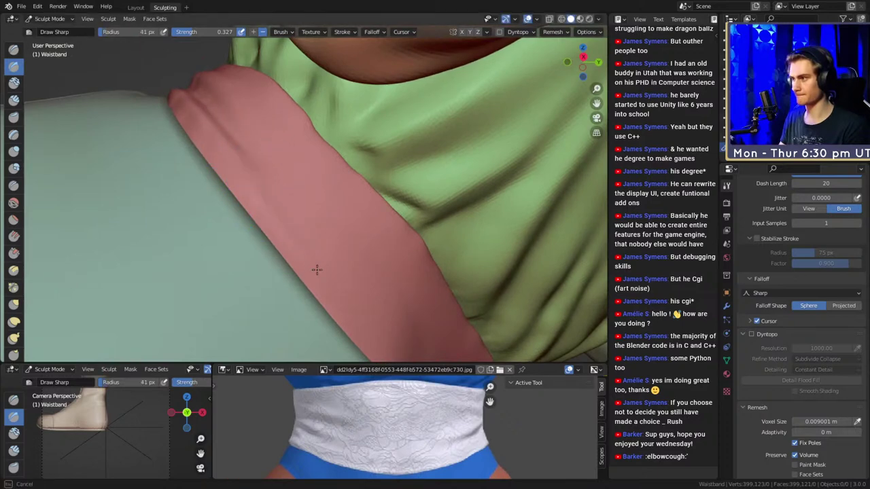
mouse_move(284, 210)
middle_mouse_down()
mouse_move(301, 204)
mouse_move(260, 178)
middle_mouse_up()
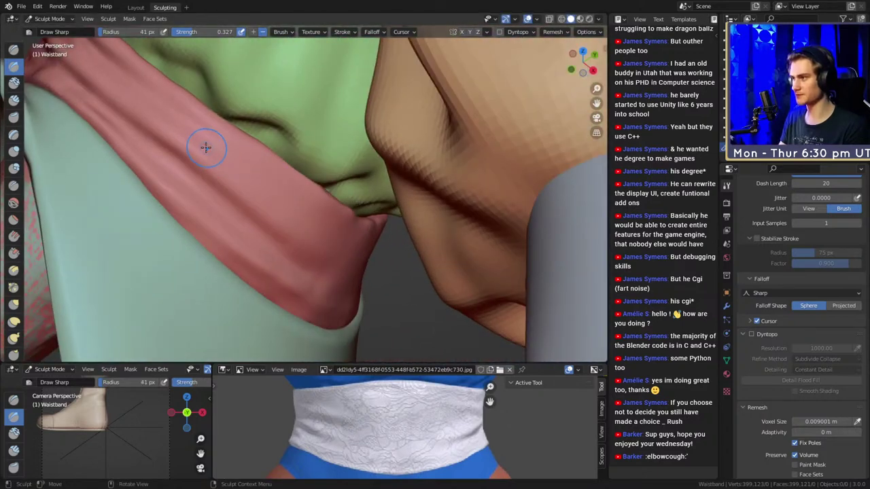
Extend the lengthwise folds toward the waistband's far corner, raising the brush radius from 41 to about 53 px.
middle_click_drag(338, 243, 211, 118)
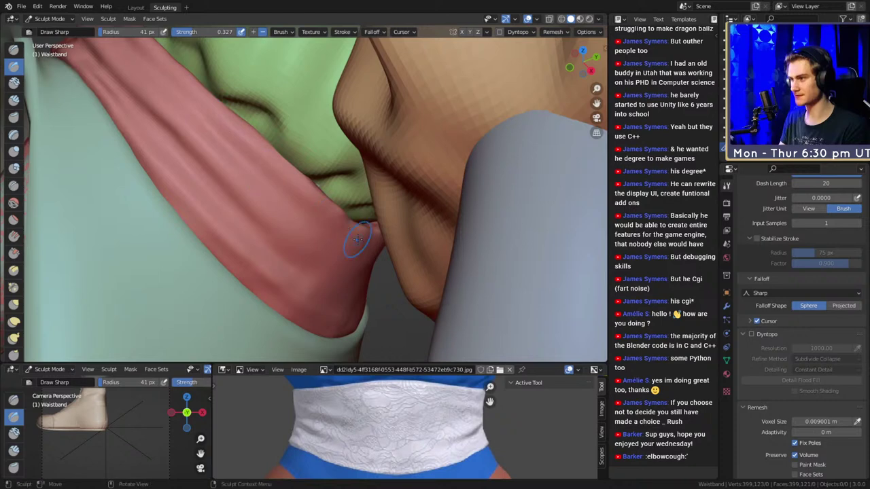
middle_click_drag(358, 239, 229, 110)
key("bracketright")
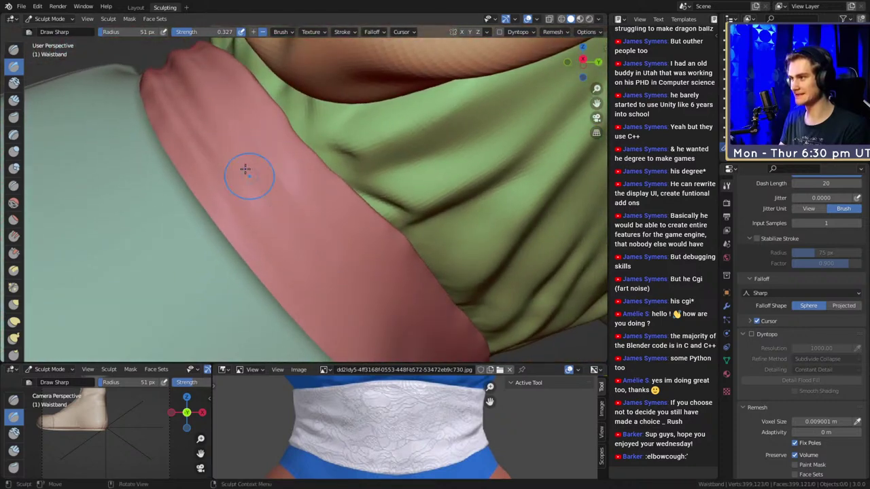
middle_click_drag(321, 272, 300, 172)
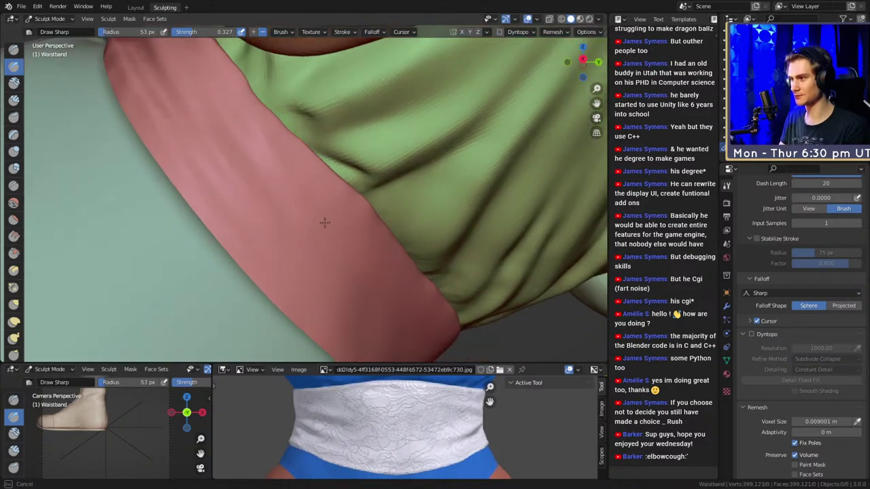
Add thin horizontal folds below the green top's hem around the waistband's far side, using a 34 px brush radius.
mouse_move(235, 96)
middle_mouse_down("shift")
mouse_move(303, 196)
mouse_move(290, 159)
mouse_move(276, 155)
mouse_move(367, 201)
mouse_move(275, 187)
middle_mouse_up("shift")
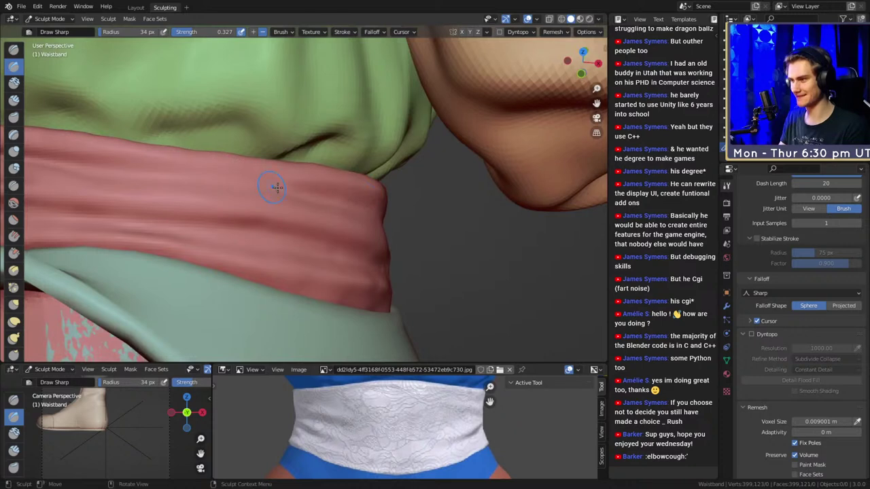
middle_click_drag(360, 204, 244, 194)
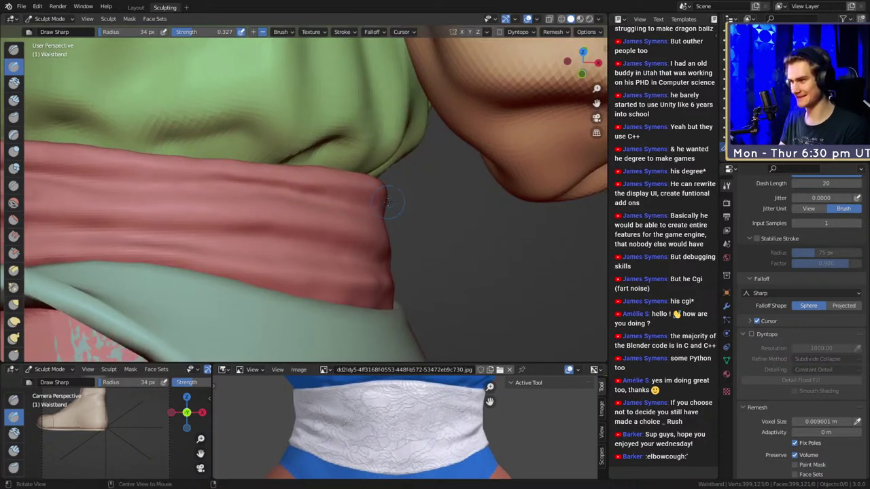
mouse_move(385, 201)
middle_mouse_down()
mouse_move(313, 170)
mouse_move(333, 161)
mouse_move(280, 114)
middle_mouse_up()
key("bracketright")
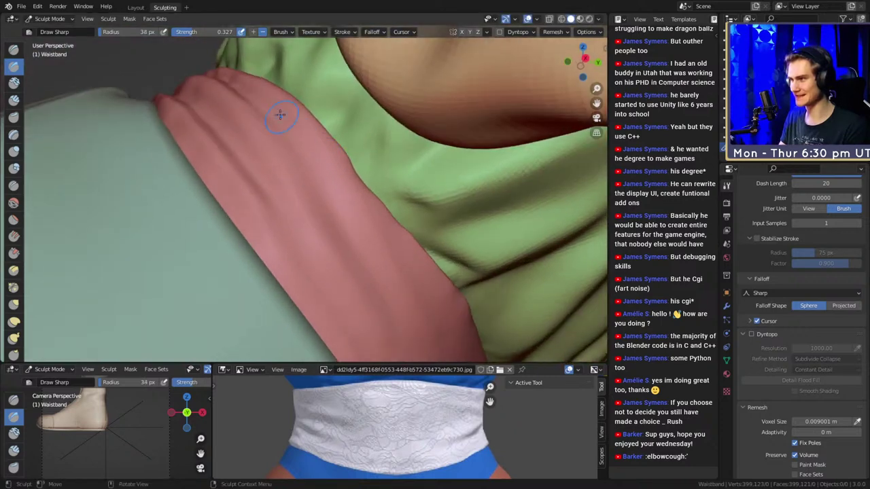
Strengthen and merge the long folds where the waistband wraps the far side, varying the brush radius between 43 and 68 px.
middle_click_drag(367, 252, 315, 152)
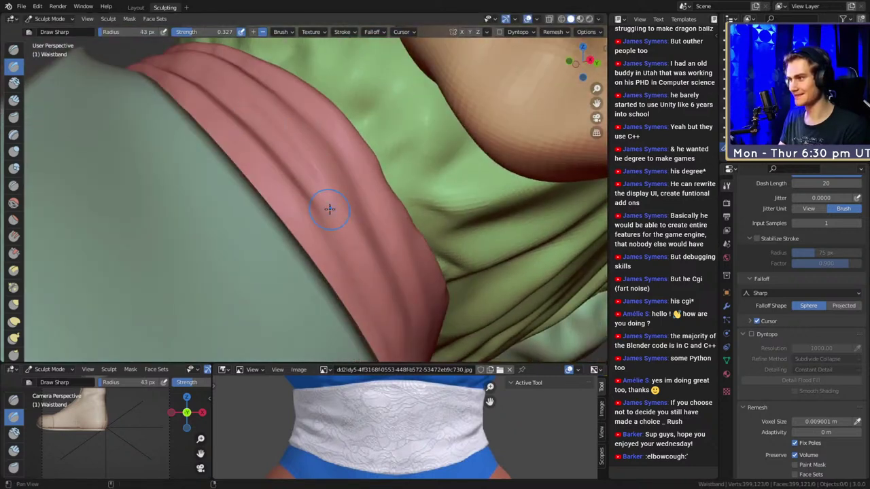
middle_click_drag(330, 208, 253, 119, "shift")
key("f")
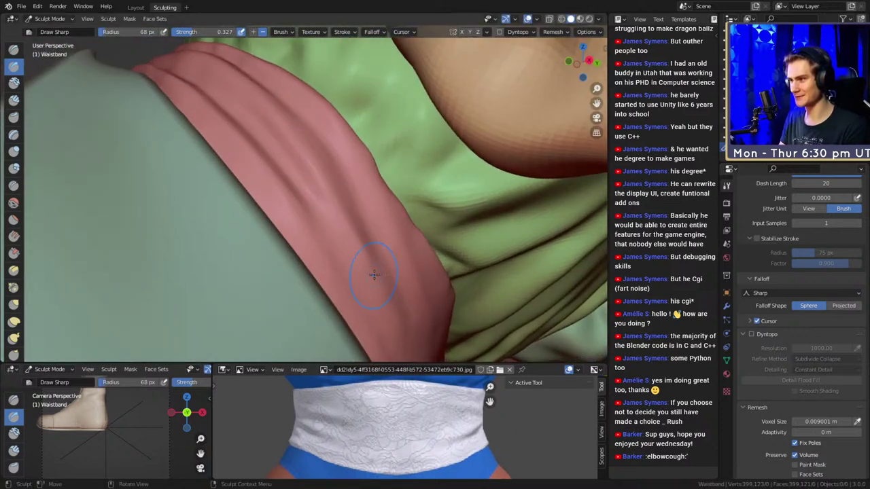
middle_click_drag(374, 274, 347, 220)
key("f")
left_click(329, 218)
middle_click_drag(302, 178, 341, 206, "shift")
left_click(251, 129)
middle_click_drag(251, 129, 322, 170)
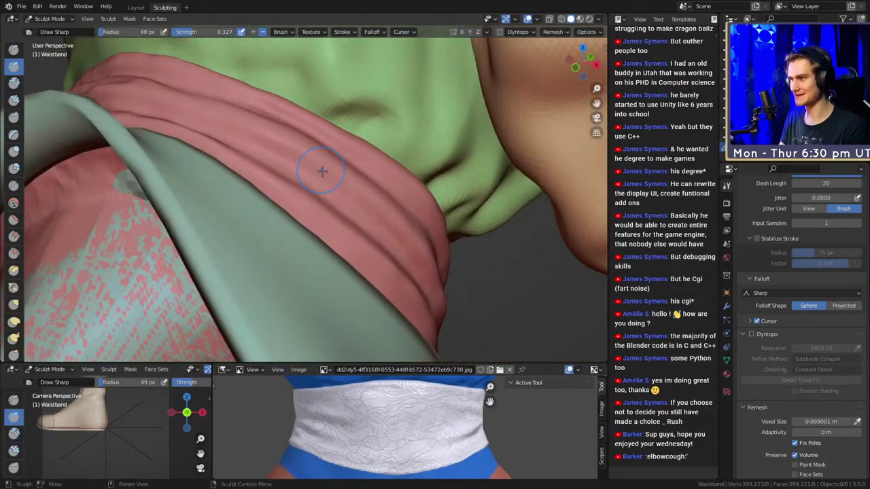
Carve diagonal folds into the smooth opposite side of the waistband, starting at the hip, with brush radii of 42 and 32 px.
middle_click_drag(360, 198, 360, 223, "ctrl")
scroll(360, 222, "up", 5)
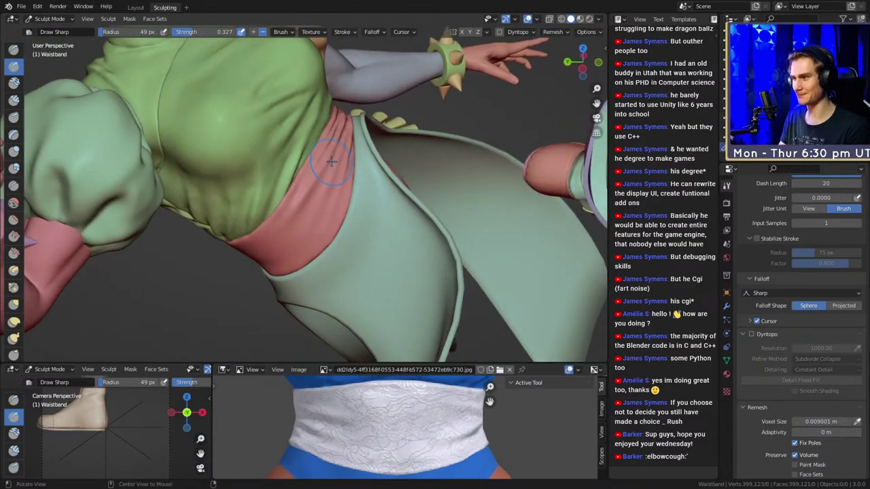
mouse_move(330, 160)
middle_mouse_down()
mouse_move(307, 185)
mouse_move(291, 142)
mouse_move(267, 198)
middle_mouse_up()
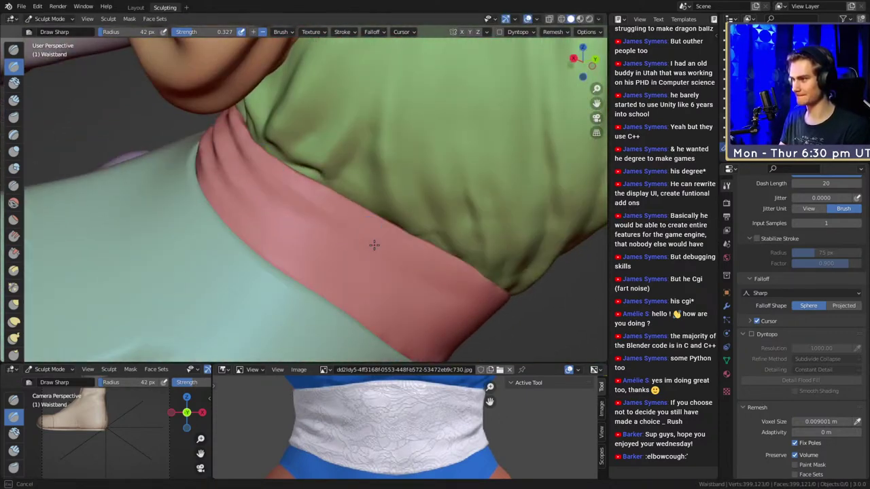
mouse_move(232, 146)
left_mouse_down()
mouse_move(371, 239)
mouse_move(227, 159)
mouse_move(330, 229)
left_mouse_up()
key("f")
left_click(347, 231)
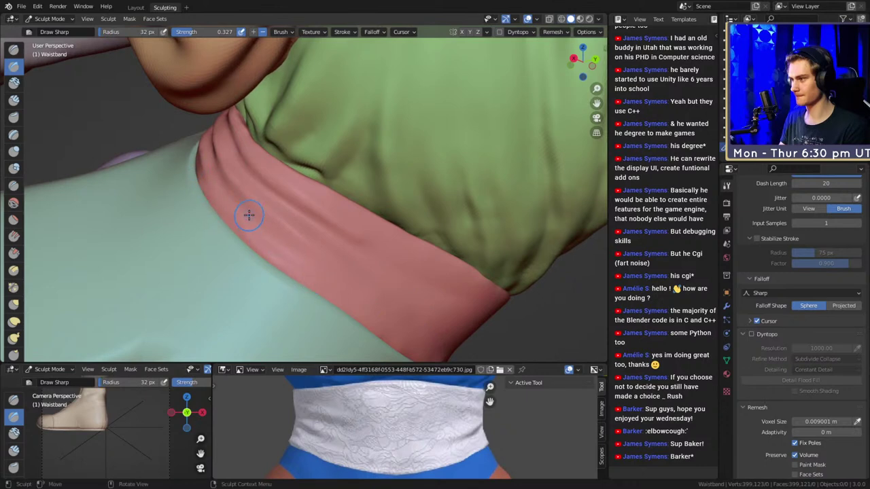
left_click_drag(233, 194, 423, 302)
Save the file and add broader folds across the middle of the opposite waistband side, with brush radii of 75 and 53 px.
middle_click_drag(388, 271, 309, 246, "shift")
key("f")
left_click(252, 189)
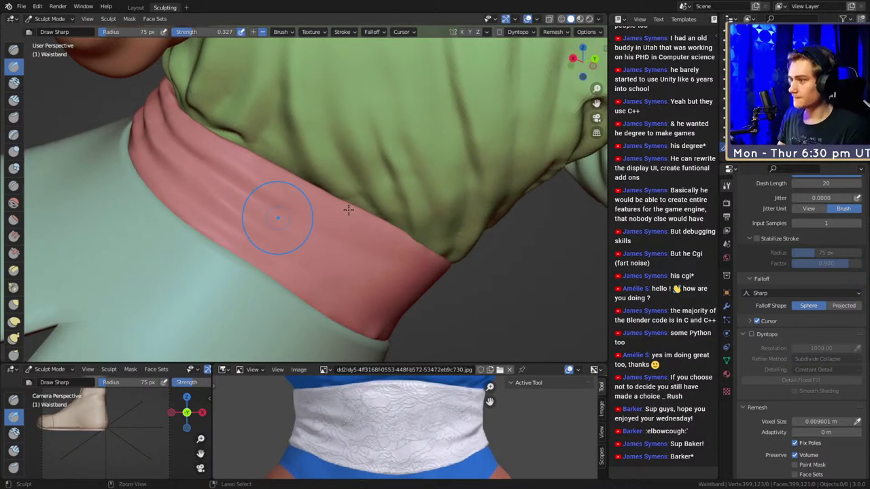
key("ctrl+s")
key("f")
left_click(276, 198)
left_click_drag(299, 197, 374, 235)
key("f")
left_click(254, 197)
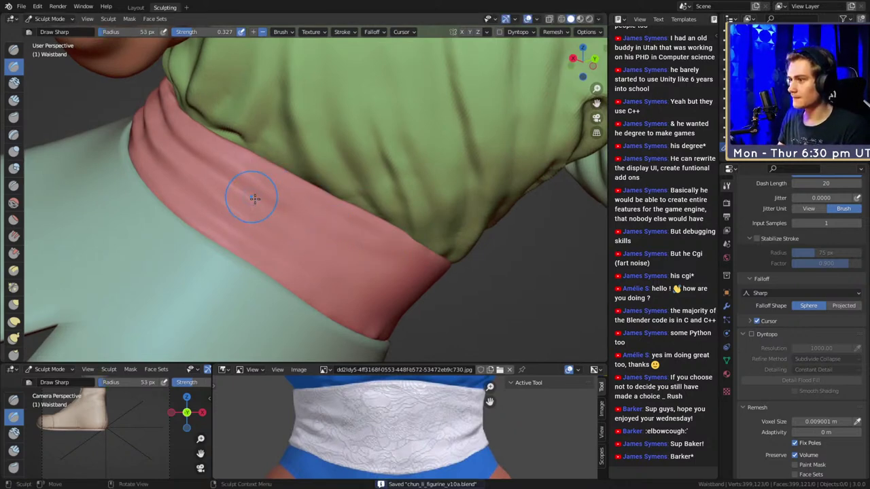
middle_click_drag(255, 198, 378, 242)
middle_click_drag(443, 241, 414, 227, "shift")
left_click_drag(415, 227, 378, 195, "alt")
Deepen the main diagonal fold on the original hip side of the waistband with repeated strokes at a 40 px radius.
middle_click_drag(377, 194, 320, 140)
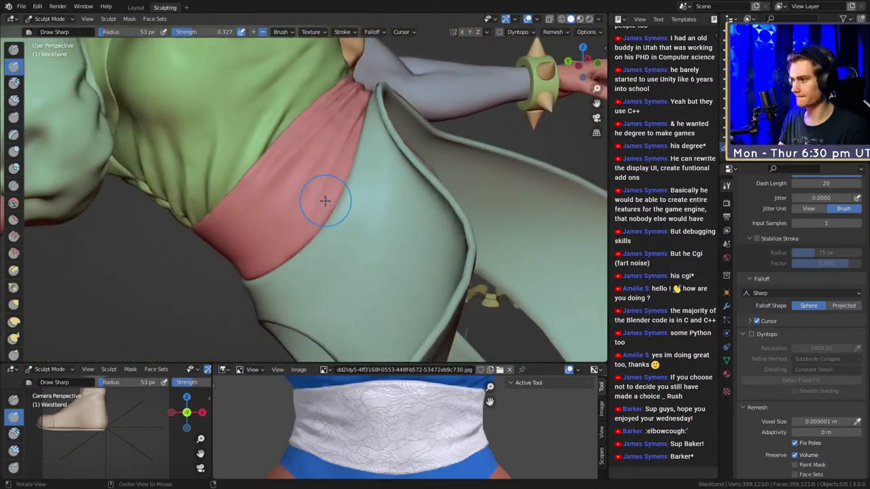
scroll(341, 172, "up", 4)
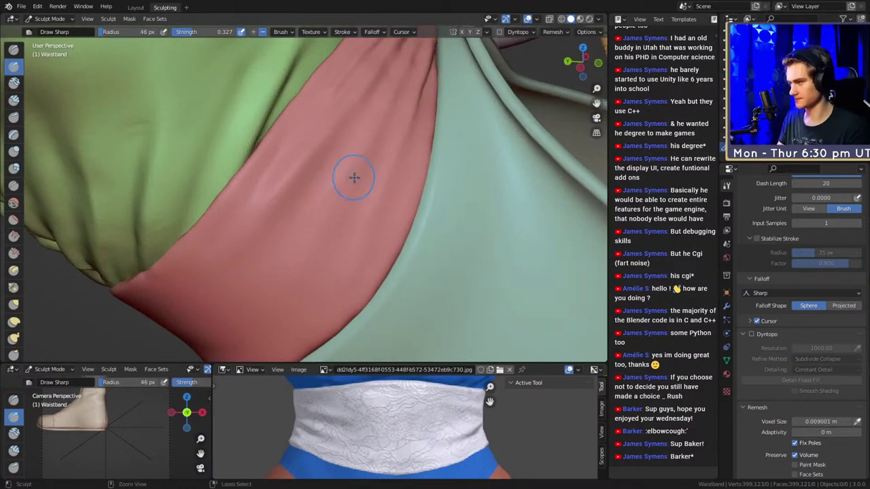
middle_click_drag(404, 99, 303, 144)
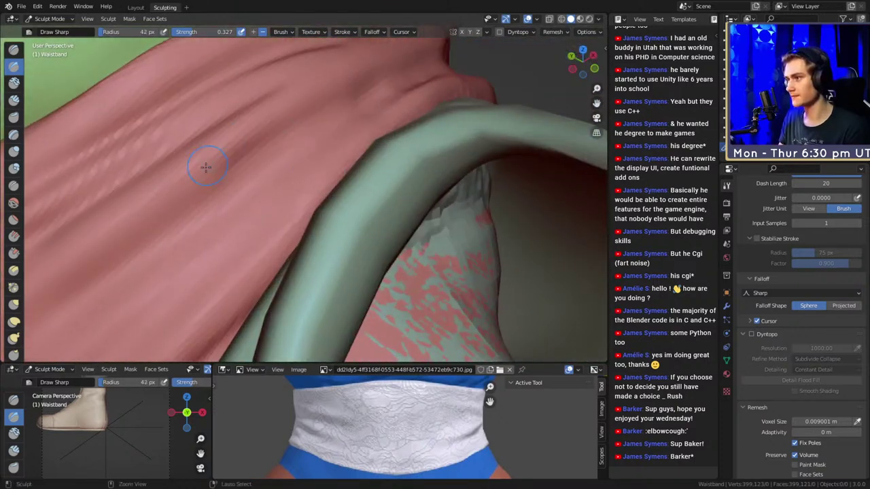
left_click_drag(367, 90, 175, 181)
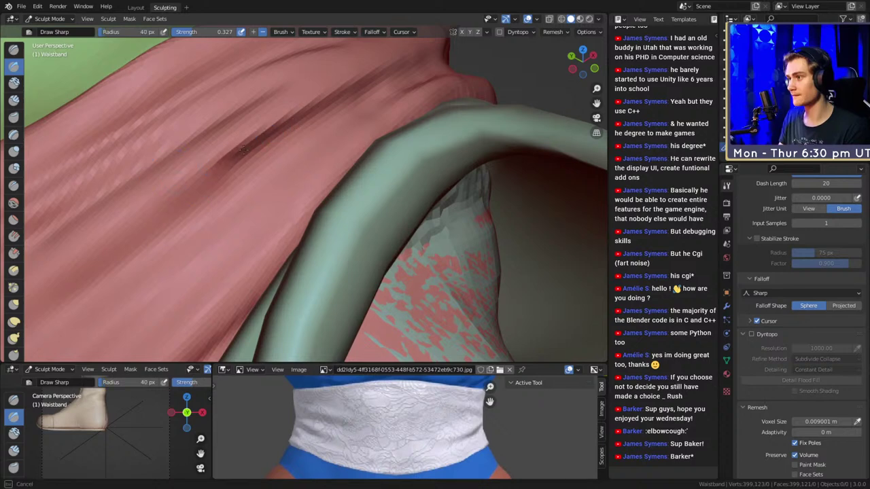
left_click_drag(364, 100, 145, 240)
middle_click_drag(146, 240, 255, 169)
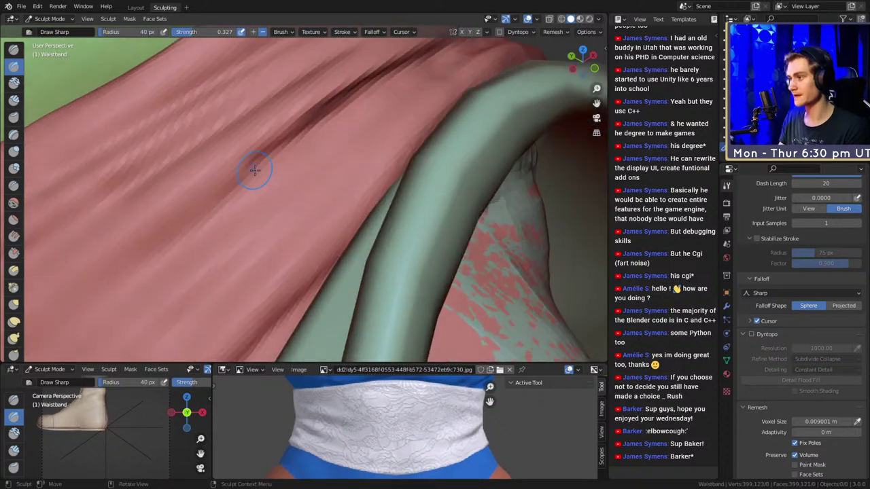
Extend the waistband's main diagonal fold down the hip and along its far side, using brush radii of 68 and 54 px.
key("f")
left_click(269, 174)
left_click_drag(249, 180, 169, 231)
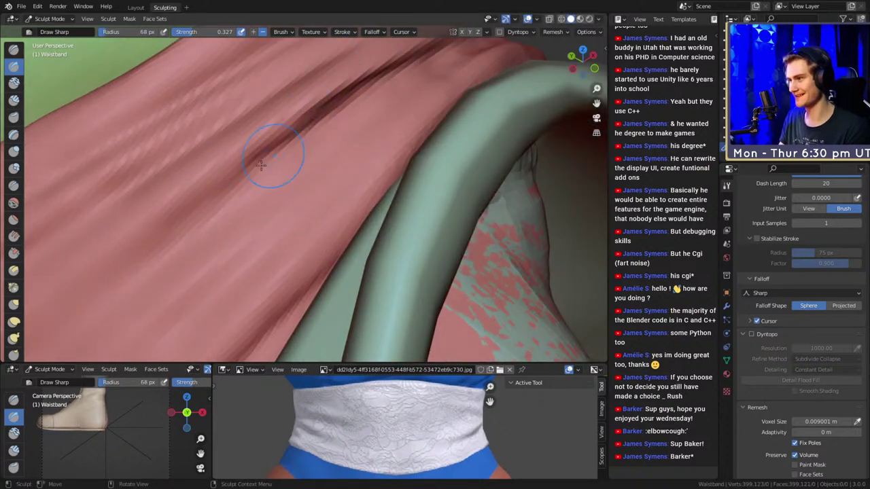
mouse_move(340, 110)
middle_mouse_down()
mouse_move(301, 204)
mouse_move(328, 208)
mouse_move(271, 156)
middle_mouse_up()
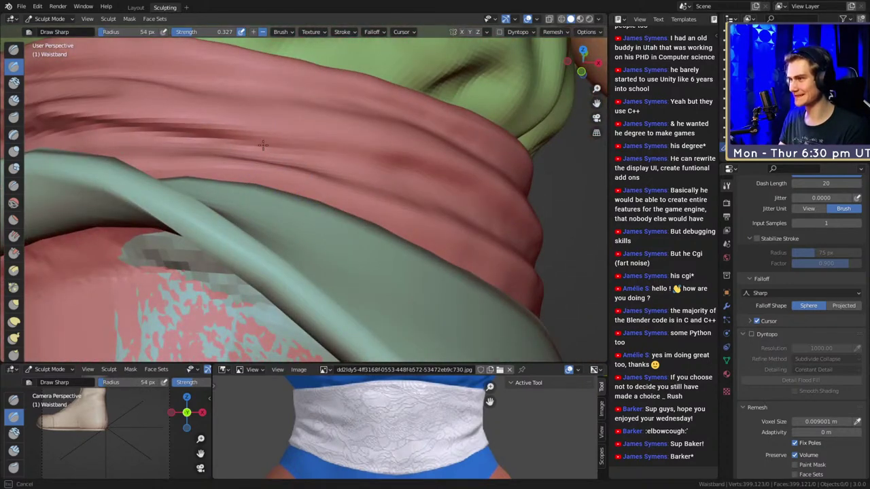
left_click_drag(263, 145, 394, 164)
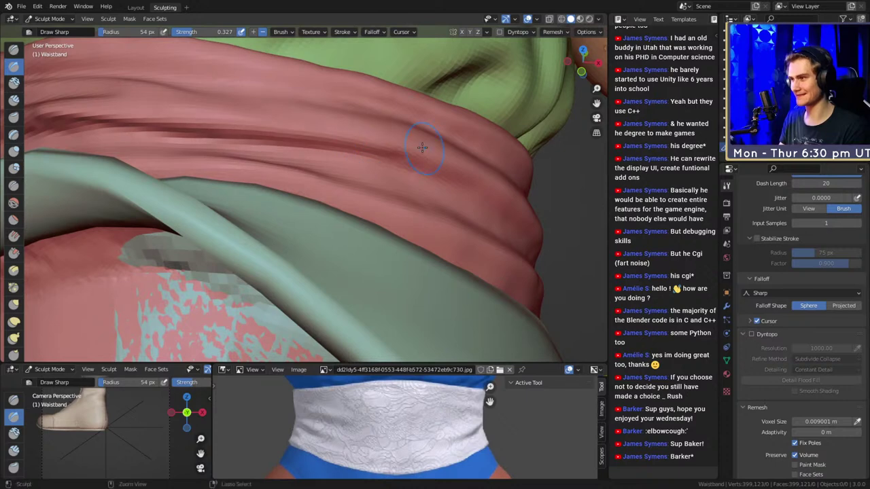
Deepen the long folds across the side and upper part of the waistband, varying the brush radius between 43 and 71 px.
middle_click_drag(218, 103, 358, 132, "shift")
middle_click_drag(265, 147, 345, 140)
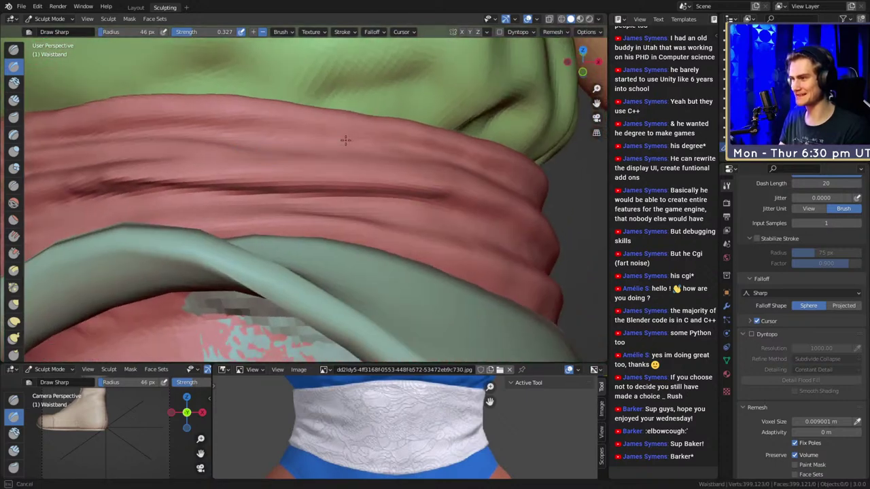
middle_click_drag(401, 168, 400, 150)
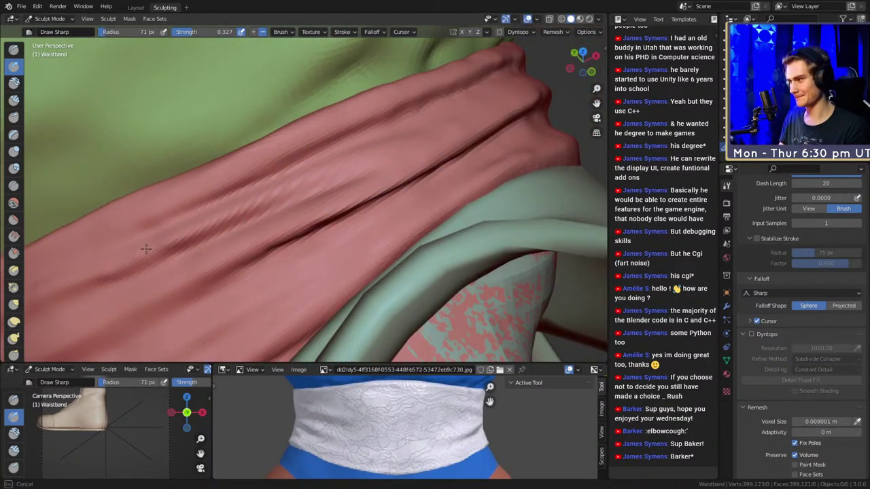
mouse_move(146, 249)
middle_mouse_down()
mouse_move(252, 221)
mouse_move(281, 180)
middle_mouse_up()
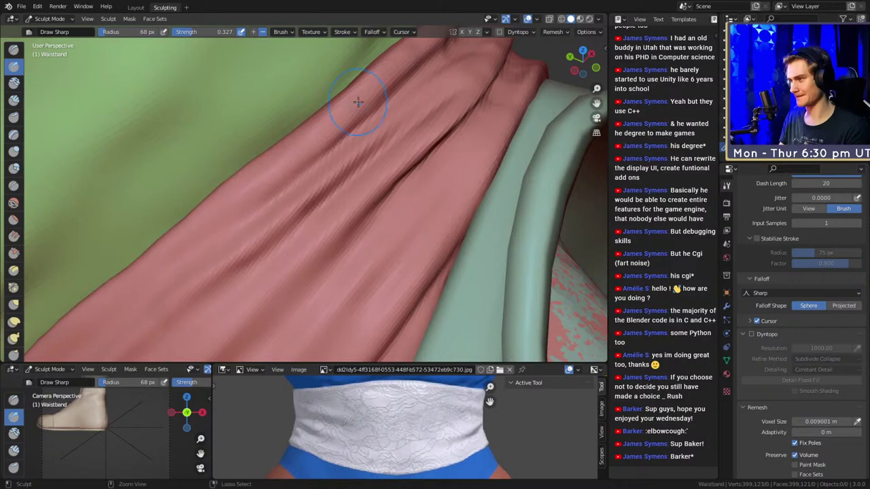
mouse_move(358, 101)
middle_mouse_down()
mouse_move(317, 194)
mouse_move(288, 184)
middle_mouse_up()
key("f")
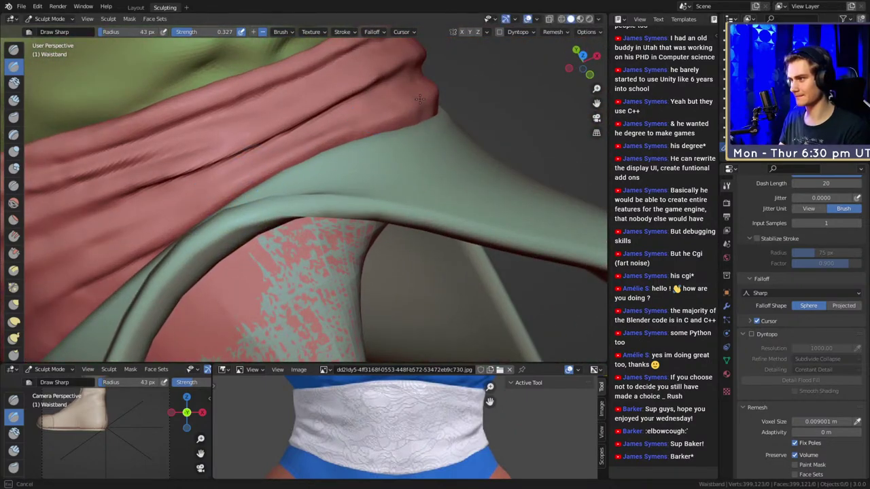
middle_click_drag(440, 73, 331, 153)
mouse_move(438, 204)
middle_mouse_down()
mouse_move(430, 195)
mouse_move(375, 251)
middle_mouse_up()
mouse_move(309, 192)
middle_mouse_down()
mouse_move(276, 174)
mouse_move(388, 263)
mouse_move(365, 318)
mouse_move(292, 177)
mouse_move(280, 100)
mouse_move(310, 153)
middle_mouse_up()
Build up the waistband's lower edge where it meets the skirt at the hip using Clay Strips at a 34 px radius.
key("c")
key("f")
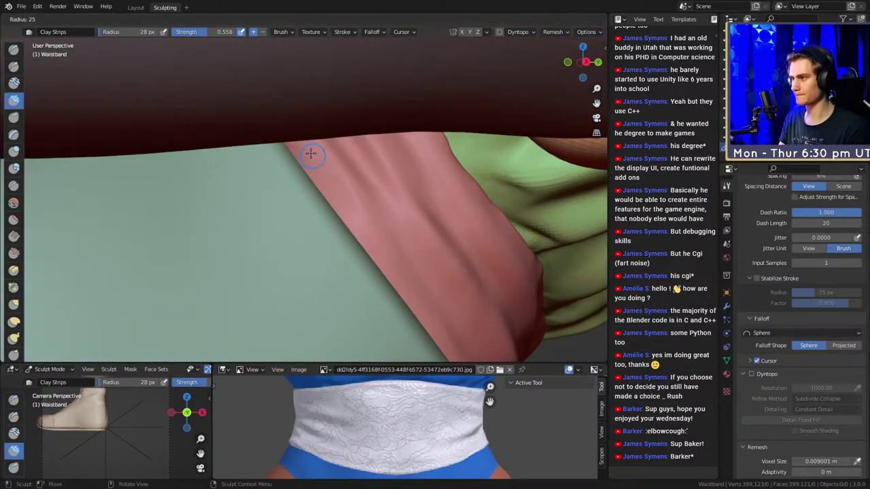
left_click(304, 144)
mouse_move(335, 192)
middle_mouse_down("shift")
mouse_move(307, 163)
mouse_move(366, 197)
mouse_move(326, 204)
mouse_move(319, 171)
mouse_move(292, 150)
middle_mouse_up("shift")
key("f")
left_click(291, 150)
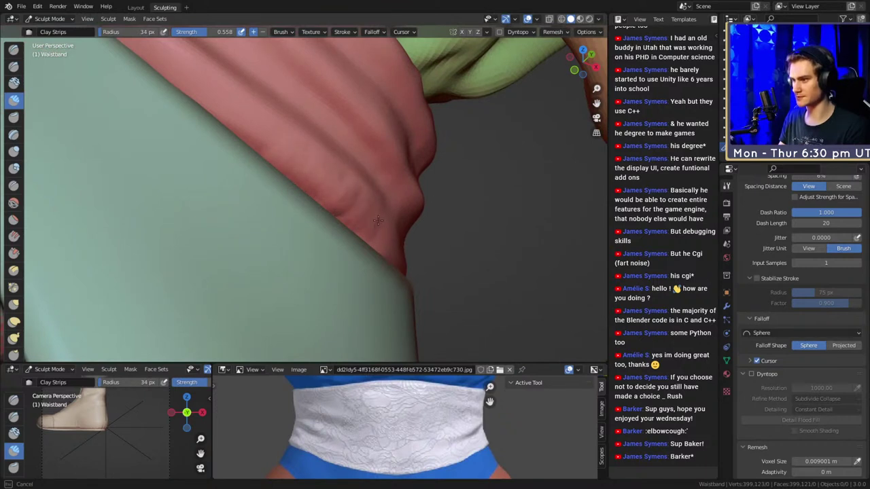
middle_click_drag(332, 187, 358, 196, "shift")
left_click_drag(338, 193, 309, 164)
middle_click_drag(309, 164, 329, 181, "shift")
Continue filling and evening out the waistband's edge along the skirt with Clay Strips, using radii of 44, 32 and 68 px.
key("f")
left_click(319, 178)
mouse_move(321, 178)
left_mouse_down()
mouse_move(312, 166)
mouse_move(285, 168)
left_mouse_up()
middle_click_drag(278, 140, 312, 171, "shift")
left_click_drag(302, 169, 273, 151)
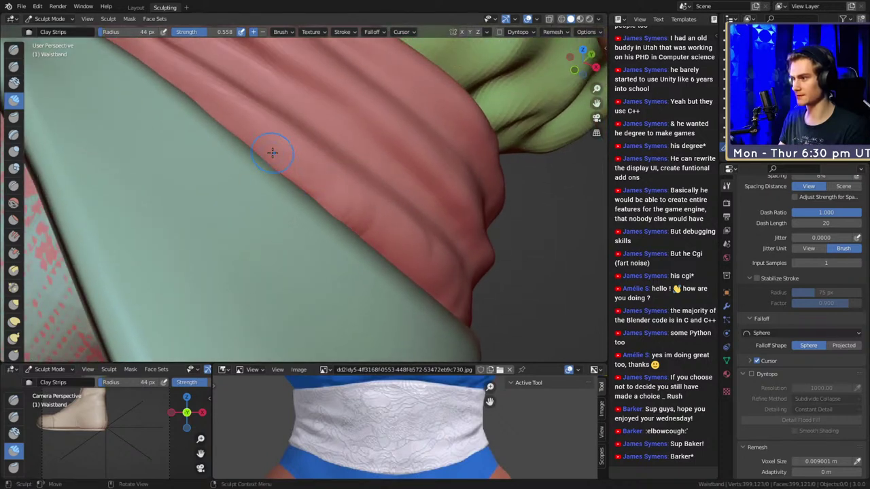
mouse_move(319, 179)
middle_mouse_down("shift")
mouse_move(354, 212)
mouse_move(317, 201)
middle_mouse_up("shift")
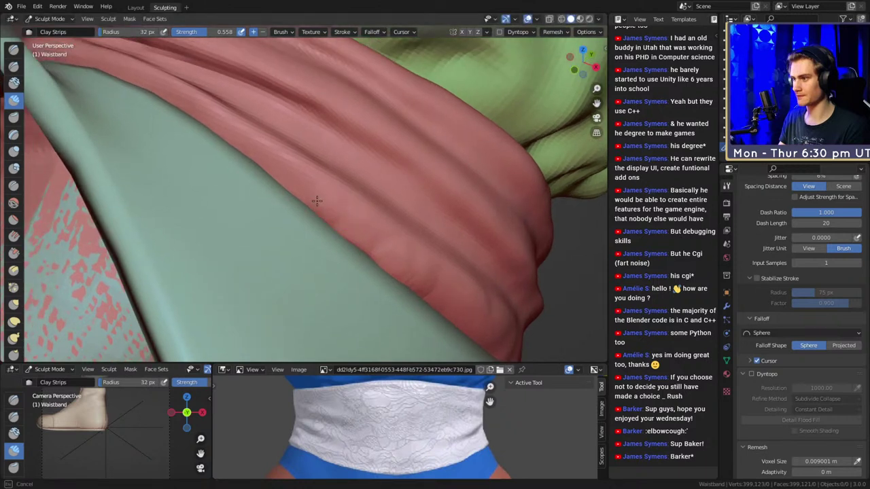
mouse_move(274, 168)
left_mouse_down()
mouse_move(413, 287)
mouse_move(380, 237)
mouse_move(366, 241)
left_mouse_up()
key("f")
left_click(394, 212)
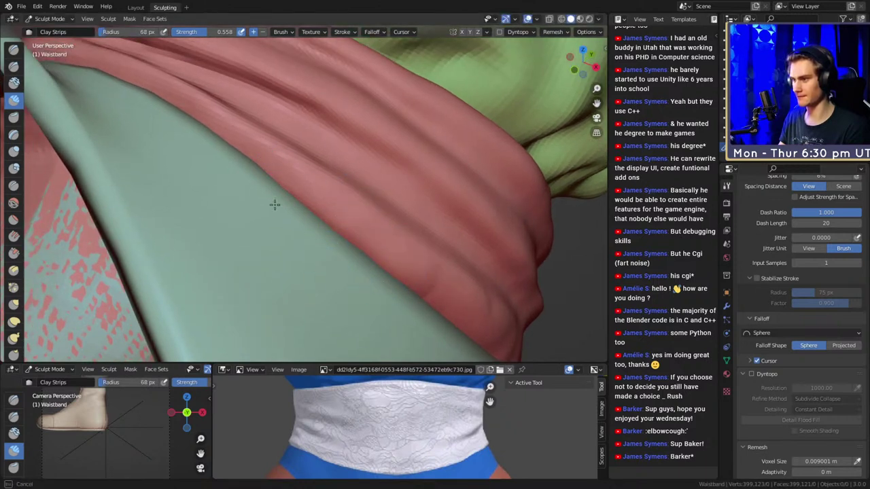
Inspect the whole figure and the smoother opposite side of the waistband, comparing its surface with the folded side.
scroll(274, 171, "down", 5)
mouse_move(274, 171)
middle_mouse_down()
mouse_move(390, 224)
mouse_move(350, 234)
middle_mouse_up()
scroll(370, 214, "down", 3)
scroll(350, 234, "down", 5)
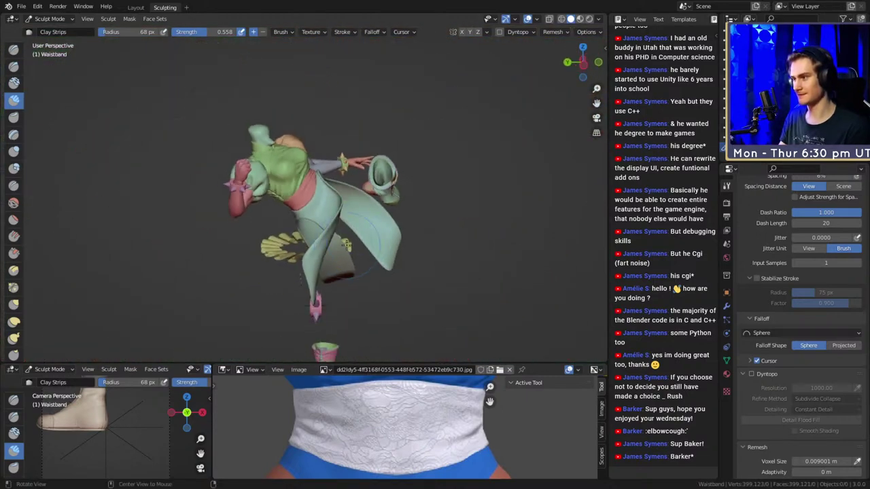
middle_click_drag(299, 245, 367, 213)
mouse_move(367, 213)
left_mouse_down("ctrl+alt")
mouse_move(373, 169)
mouse_move(319, 159)
left_mouse_up("ctrl+alt")
key("f")
left_click(318, 159)
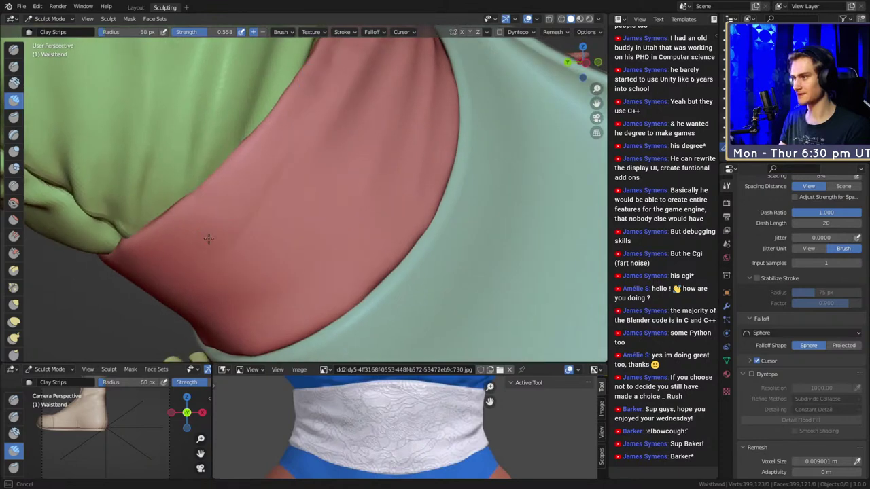
left_click_drag(208, 238, 287, 172, "alt")
middle_click_drag(286, 172, 315, 167)
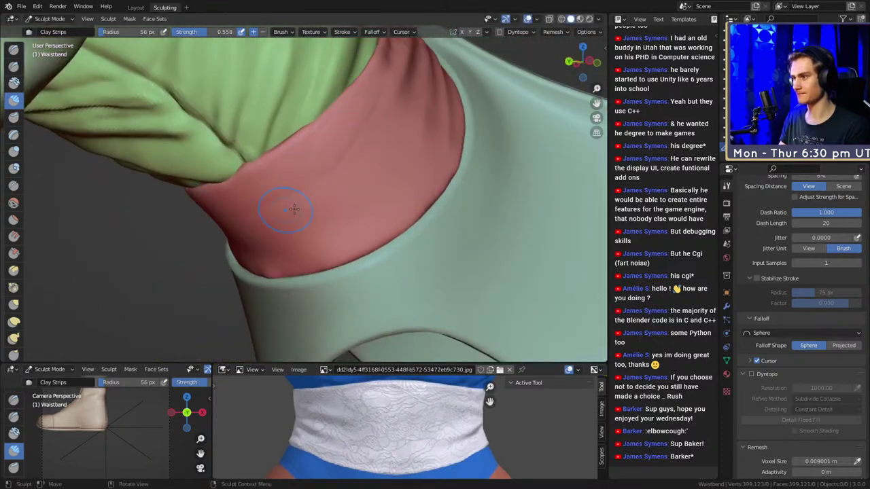
mouse_move(294, 209)
middle_mouse_down()
mouse_move(404, 131)
mouse_move(374, 202)
middle_mouse_up()
key("f")
left_click(428, 137)
Switch sculpting to the green top and refine its hem along the waistband with the Crease and Grab brushes.
key("alt+q")
middle_click_drag(322, 147, 326, 133)
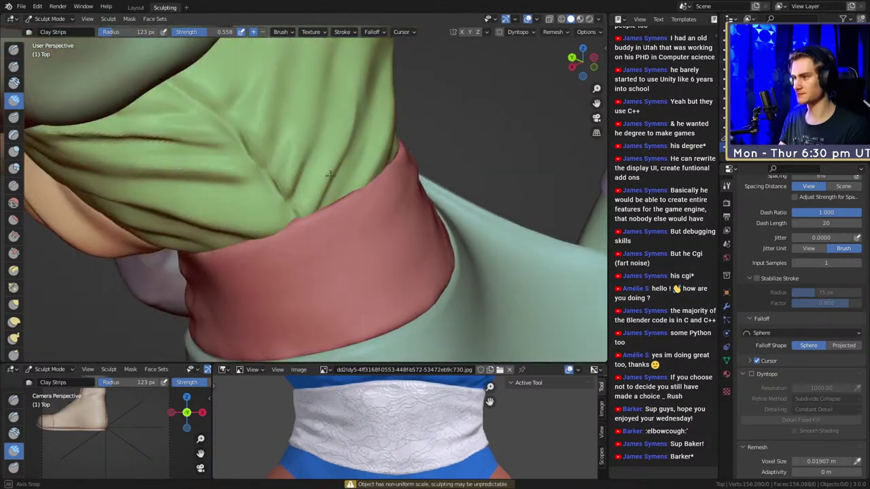
scroll(373, 178, "up", 2)
key("shift+c")
mouse_move(349, 166)
middle_mouse_down()
mouse_move(369, 174)
mouse_move(382, 156)
mouse_move(331, 193)
middle_mouse_up()
mouse_move(277, 195)
middle_mouse_down()
mouse_move(208, 175)
mouse_move(299, 204)
mouse_move(315, 252)
mouse_move(320, 237)
mouse_move(350, 219)
mouse_move(379, 237)
mouse_move(405, 231)
mouse_move(417, 165)
middle_mouse_up()
key("g")
key("shift+c")
middle_click_drag(352, 212, 414, 178)
middle_click_drag(345, 183, 354, 174, "shift")
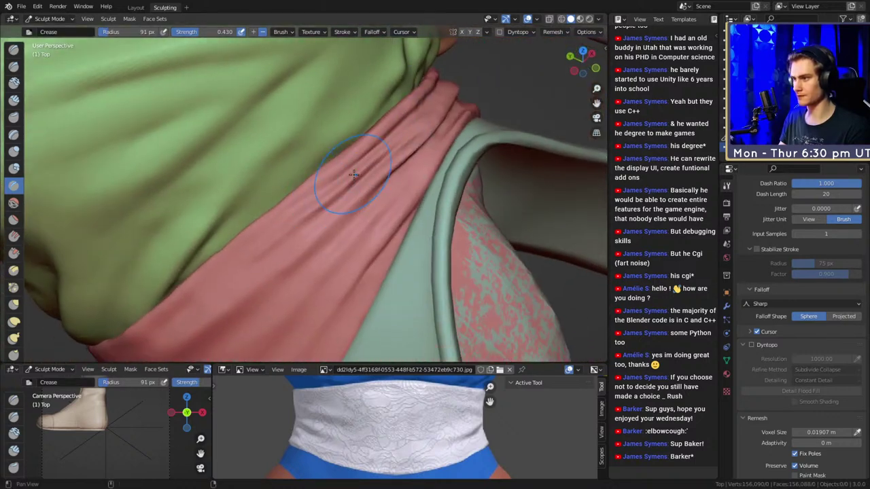
Fit the top's hem closely against the folded waistband with Grab at 130 px and Crease at 73 px.
mouse_move(262, 243)
middle_mouse_down()
mouse_move(310, 219)
mouse_move(271, 272)
mouse_move(393, 185)
mouse_move(360, 174)
middle_mouse_up()
key("g")
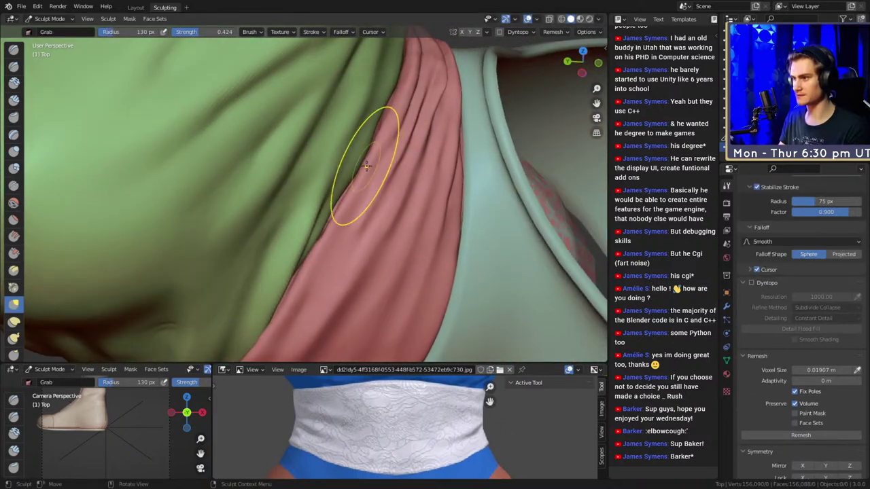
middle_click_drag(346, 212, 351, 183)
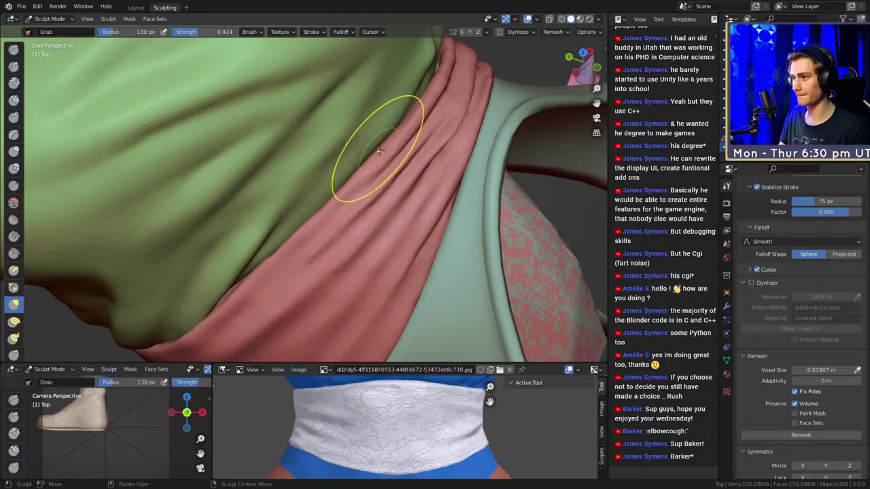
left_click_drag(449, 71, 392, 202, "alt")
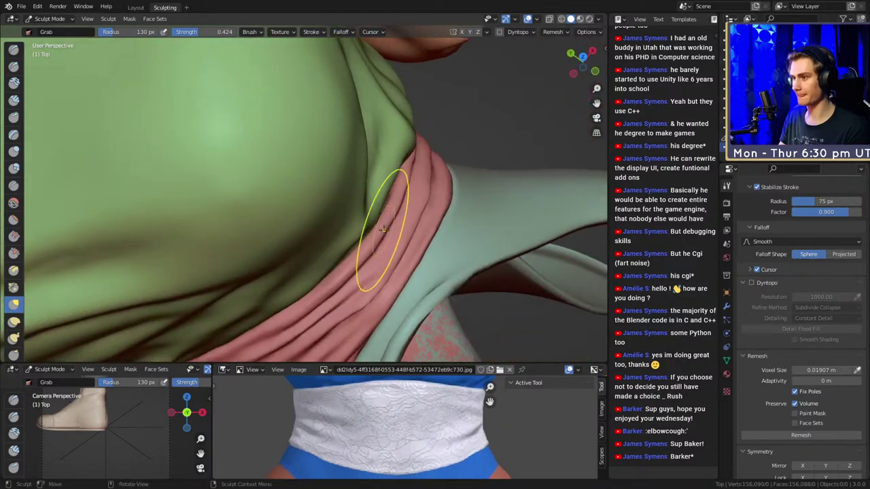
mouse_move(383, 230)
middle_mouse_down()
mouse_move(377, 218)
mouse_move(359, 227)
mouse_move(383, 199)
mouse_move(356, 195)
mouse_move(340, 226)
middle_mouse_up()
key("shift+c")
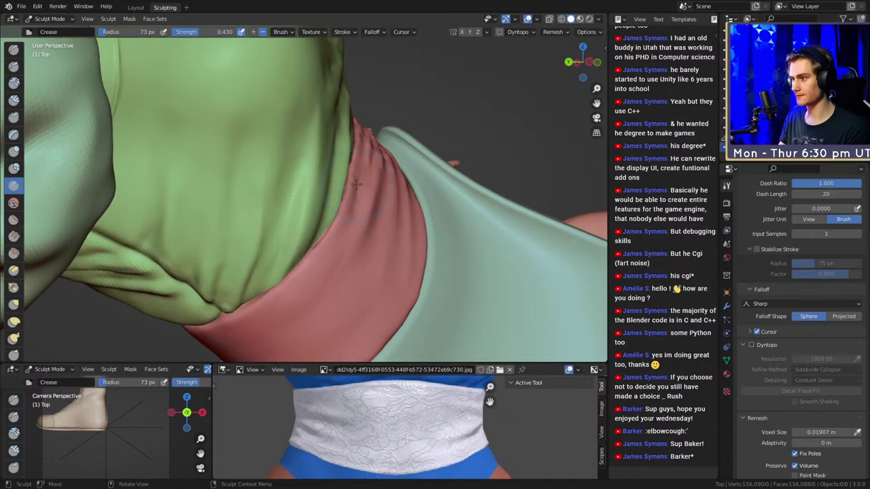
key("g")
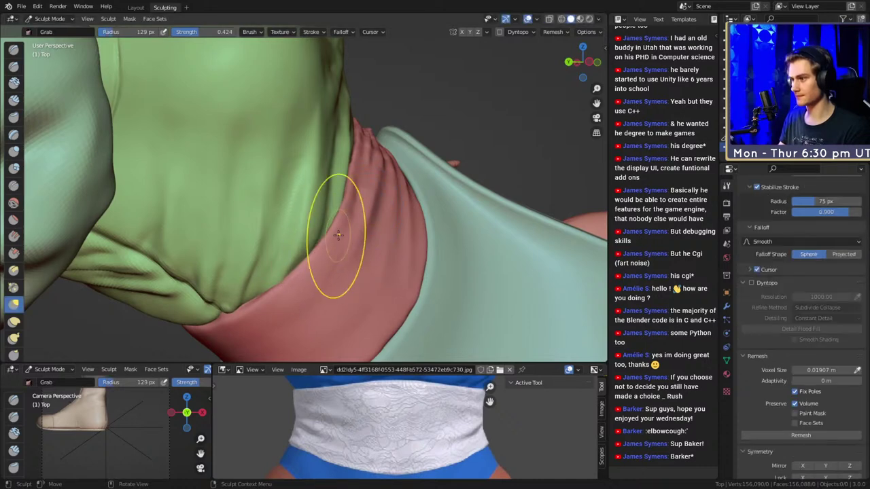
Save the file and review the full figure from the waist up to the collar.
scroll(270, 285, "down", 6)
middle_click_drag(269, 286, 275, 289)
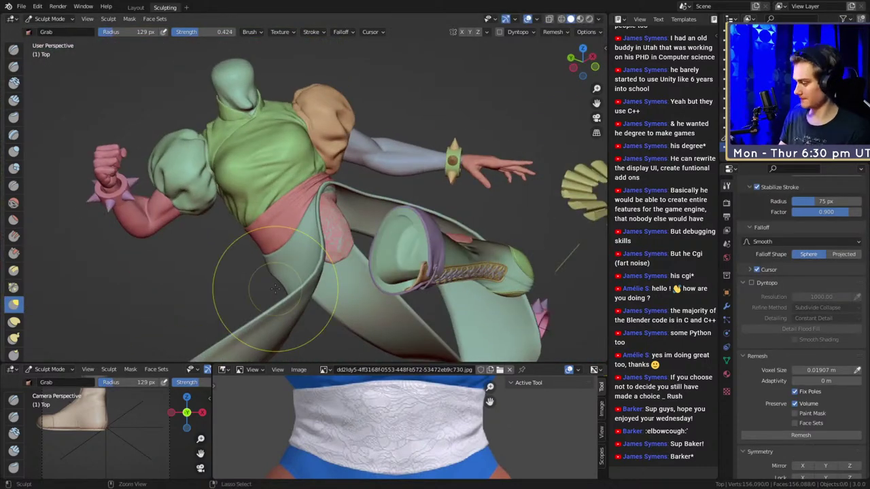
key("ctrl+s")
middle_click_drag(204, 320, 332, 221)
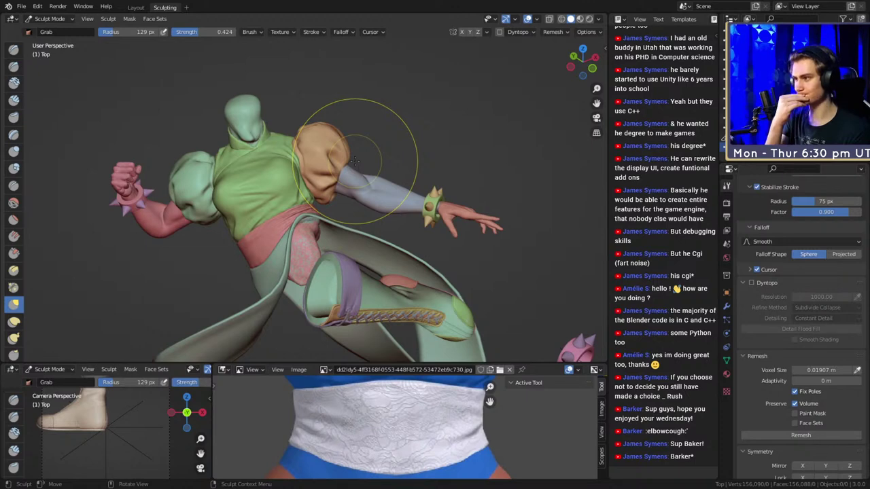
mouse_move(327, 159)
middle_mouse_down()
mouse_move(340, 191)
mouse_move(309, 215)
mouse_move(362, 223)
middle_mouse_up()
scroll(322, 199, "up", 3)
scroll(319, 216, "up", 5)
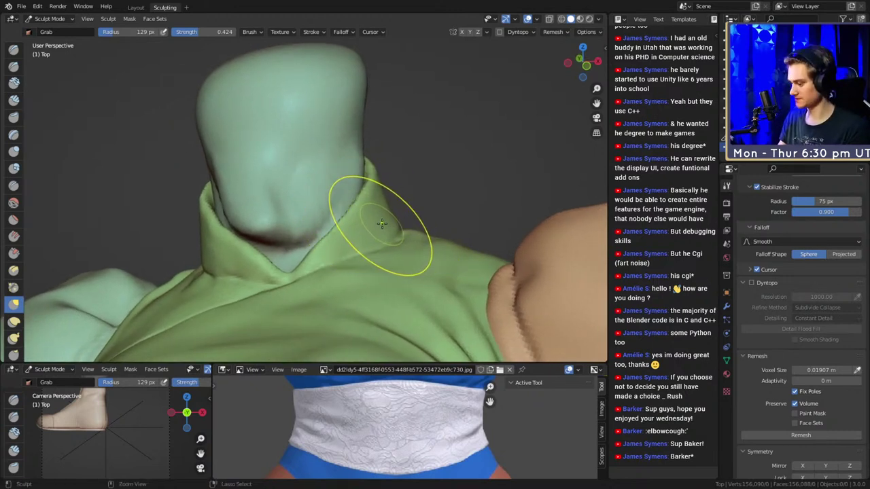
key("ctrl+s")
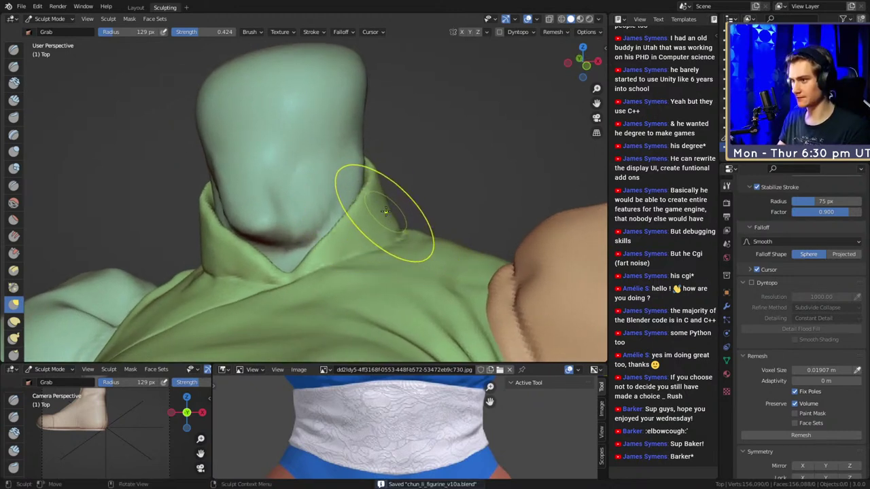
Set the Grab brush radius to 89 px and up to 206 px for working around the top's collar.
mouse_move(386, 211)
middle_mouse_down()
mouse_move(396, 181)
mouse_move(369, 236)
mouse_move(388, 224)
middle_mouse_up()
scroll(369, 236, "down", 4)
key("f")
left_click(331, 219)
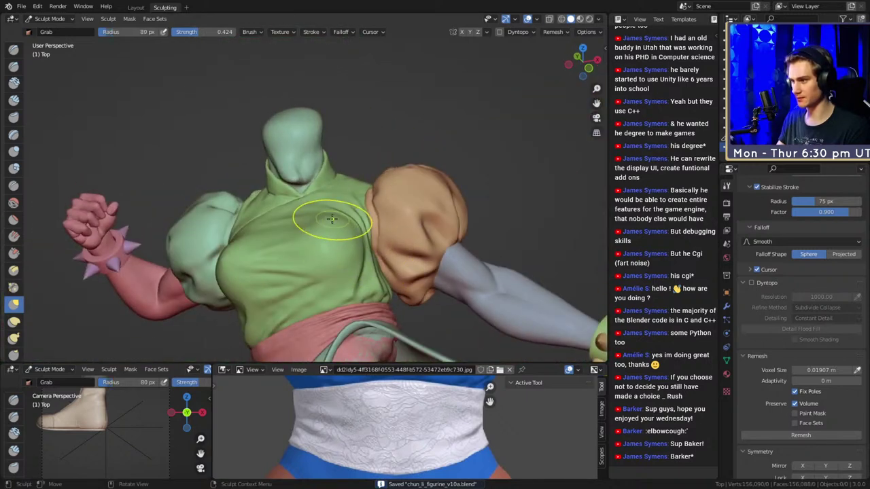
key("f")
left_click(337, 229)
scroll(320, 184, "up", 6)
mouse_move(347, 204)
middle_mouse_down()
mouse_move(367, 219)
mouse_move(330, 198)
mouse_move(317, 222)
mouse_move(340, 260)
mouse_move(328, 258)
middle_mouse_up()
key("f")
left_click(306, 219)
scroll(316, 222, "down", 4)
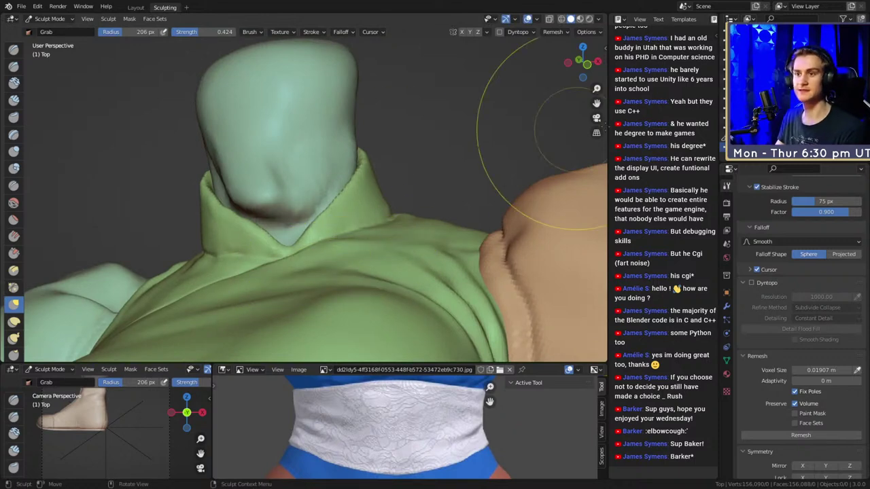
Unhide the head, switch sculpting to the neck, and check how the neck sits between jaw and collar.
left_click(844, 119)
scroll(363, 235, "down", 3)
scroll(410, 203, "up", 4)
mouse_move(268, 214)
middle_mouse_down()
mouse_move(410, 204)
mouse_move(341, 188)
middle_mouse_up()
scroll(342, 188, "up", 2)
key("alt+q")
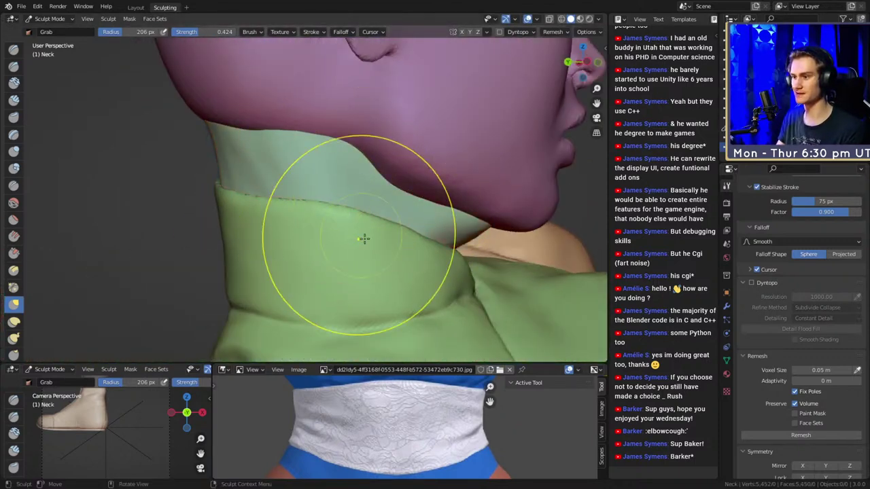
scroll(367, 236, "down", 1)
scroll(319, 255, "down", 4)
left_click_drag(338, 264, 317, 263, "alt")
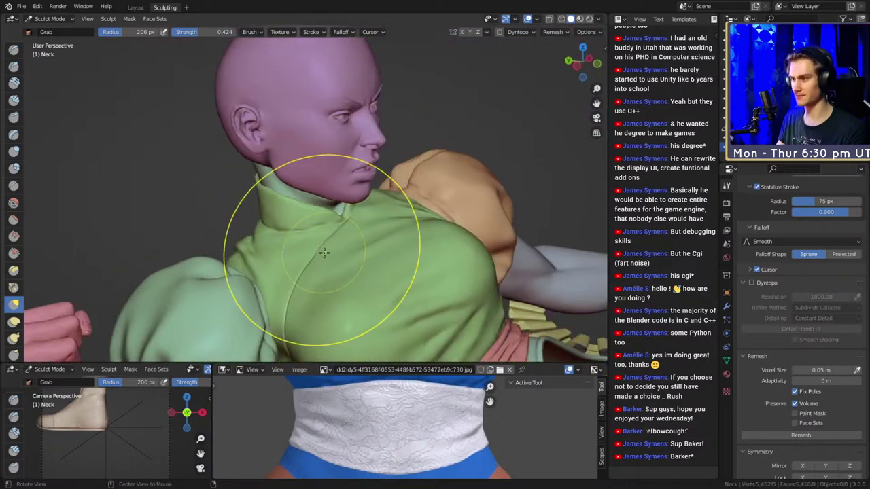
Hide the green top, show the body mesh beneath it, and save the file.
key("alt+q")
key("shift+h")
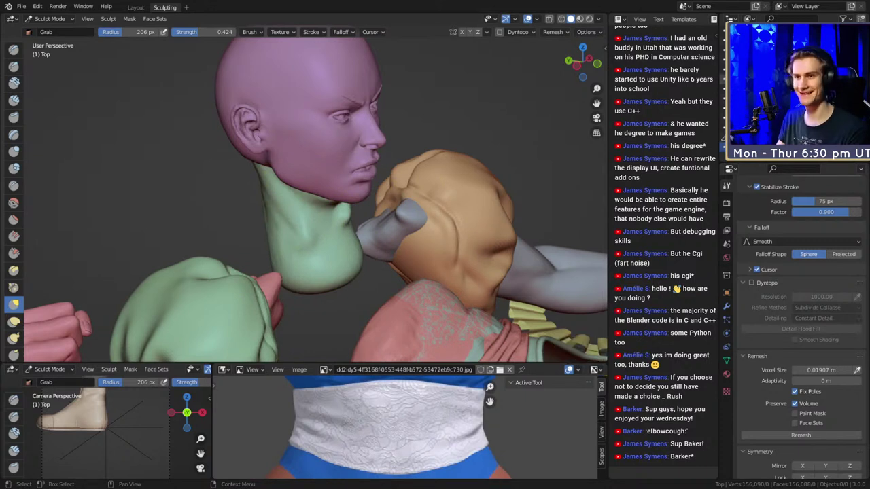
key("alt+h")
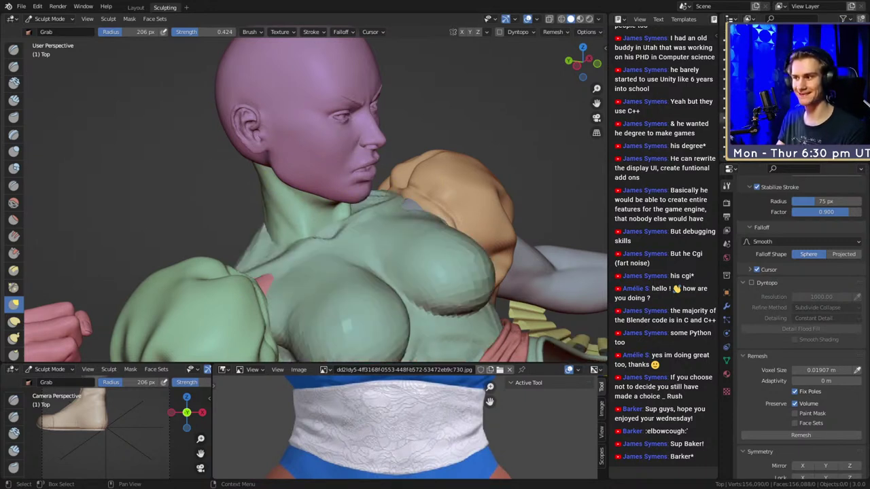
key("ctrl+s")
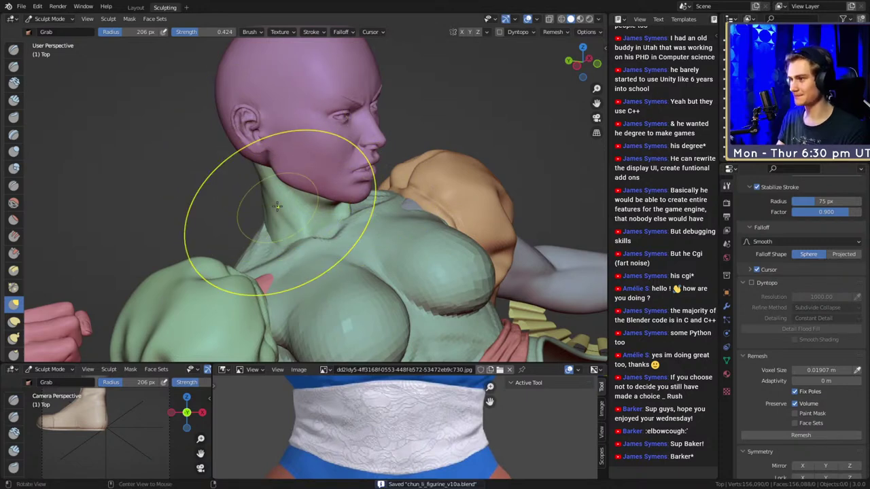
Make the neck the active sculpt object and open the Layout workspace.
key("alt+q")
scroll(326, 176, "up", 4)
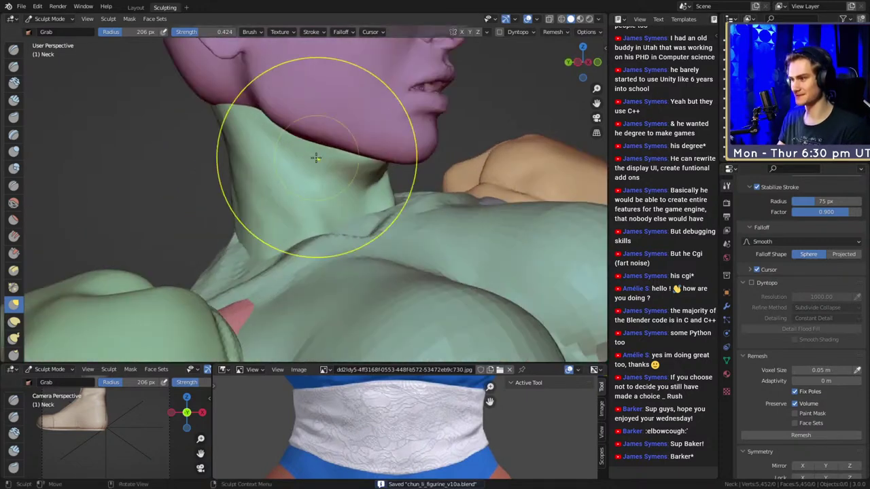
left_click(135, 8)
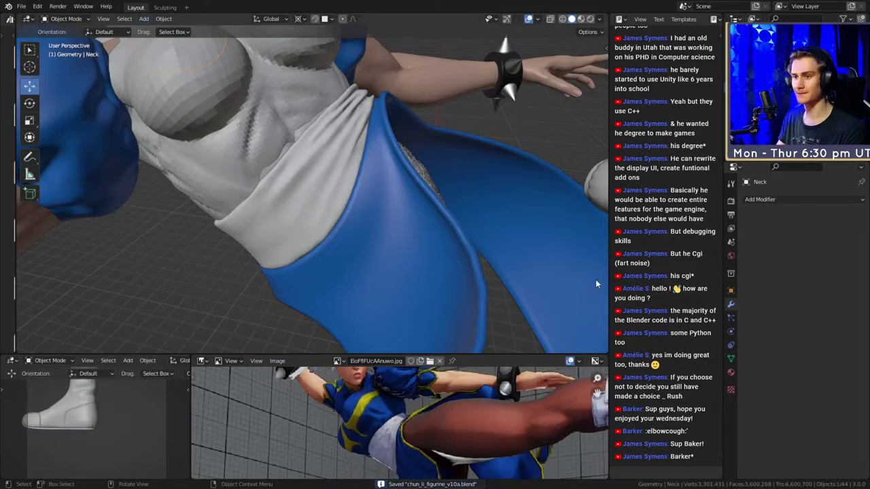
middle_click_drag(252, 102, 370, 241, "shift")
left_click(731, 183)
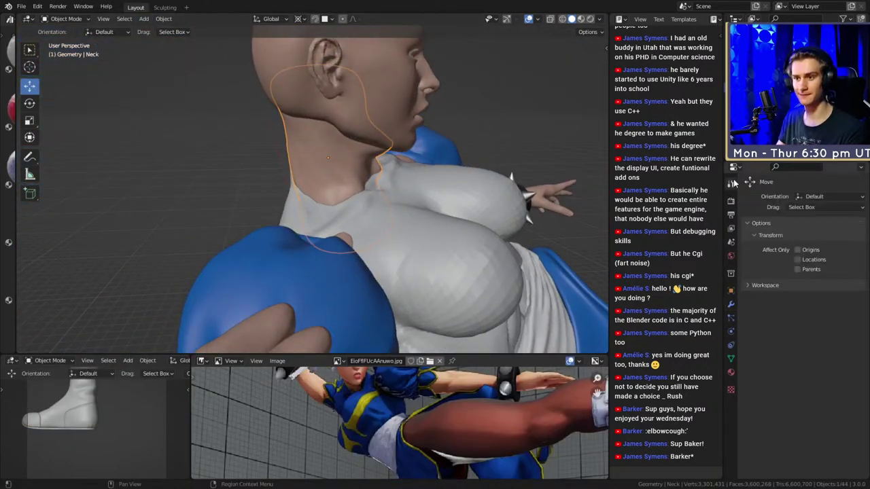
left_click(730, 201)
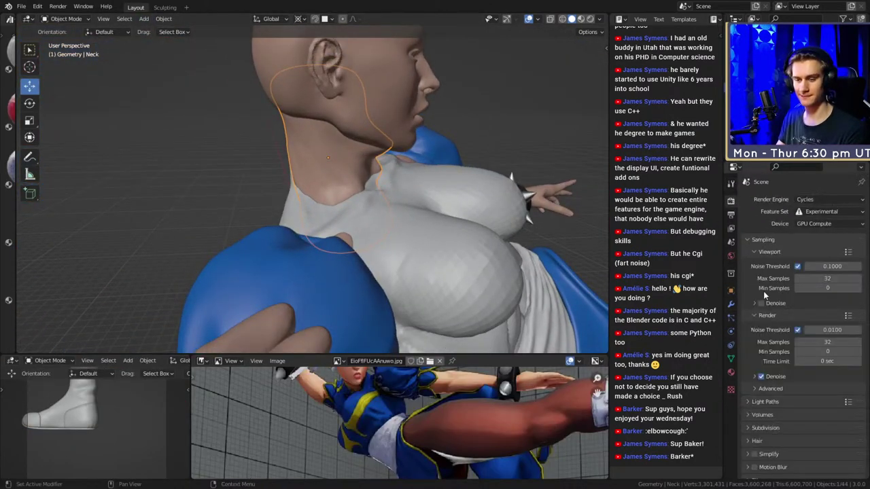
scroll(764, 294, "down", 5)
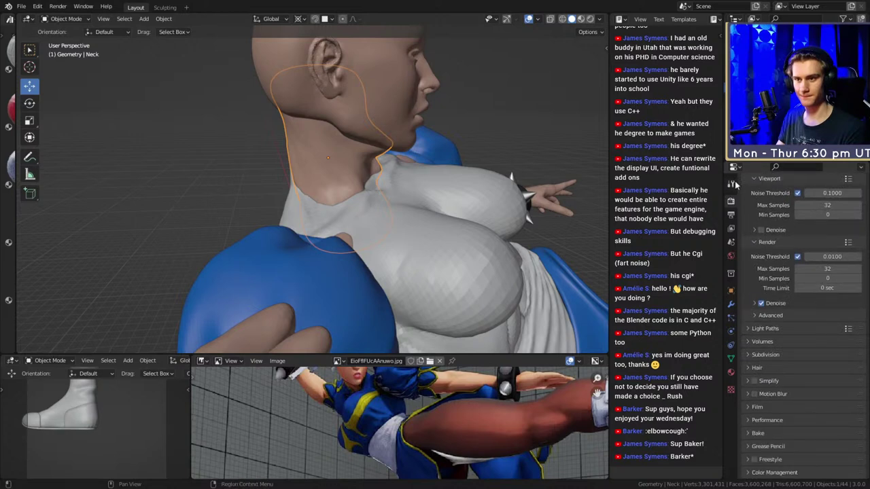
right_click(332, 158)
key("Escape")
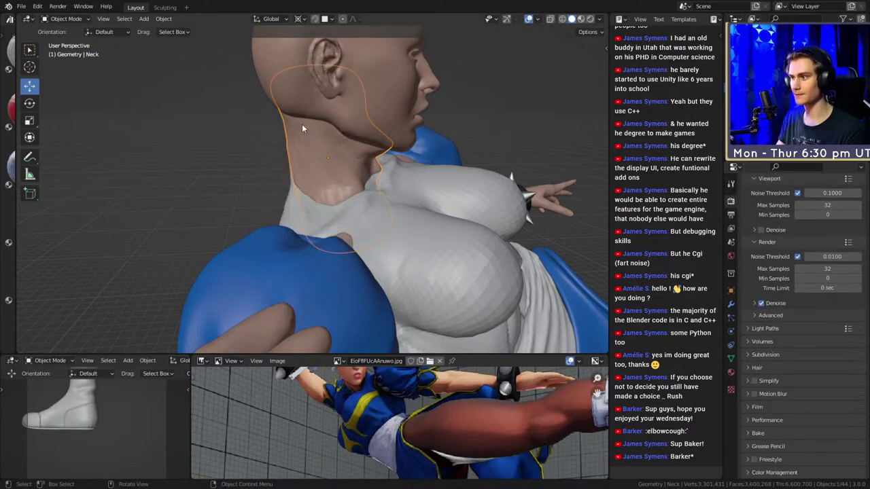
Return to the Sculpting workspace and remesh the neck with a voxel size of 0.02233 m.
left_click(163, 8)
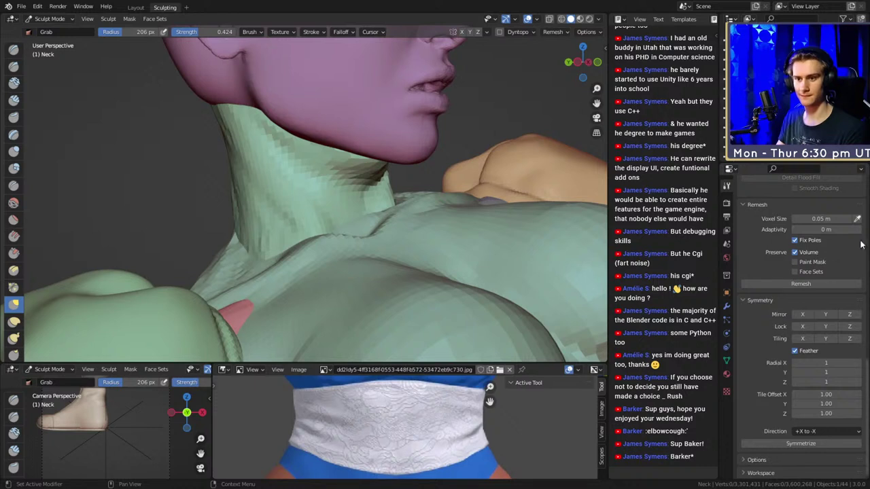
left_click(286, 181)
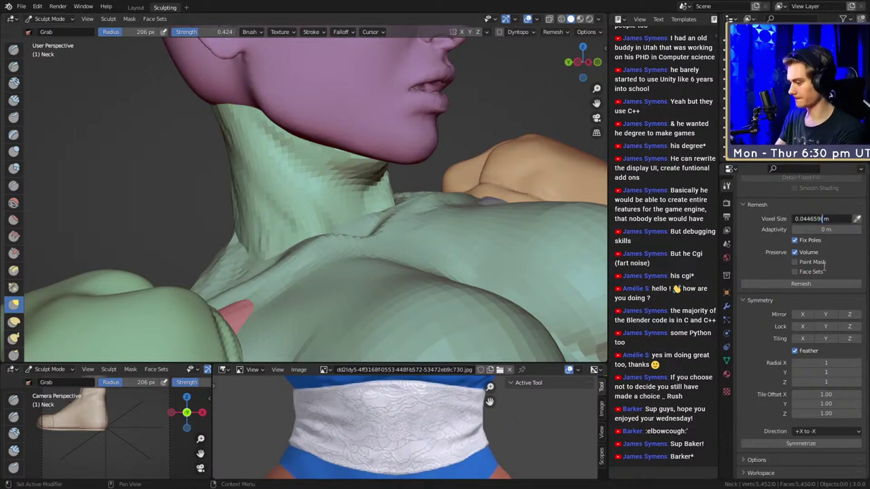
left_click(808, 283)
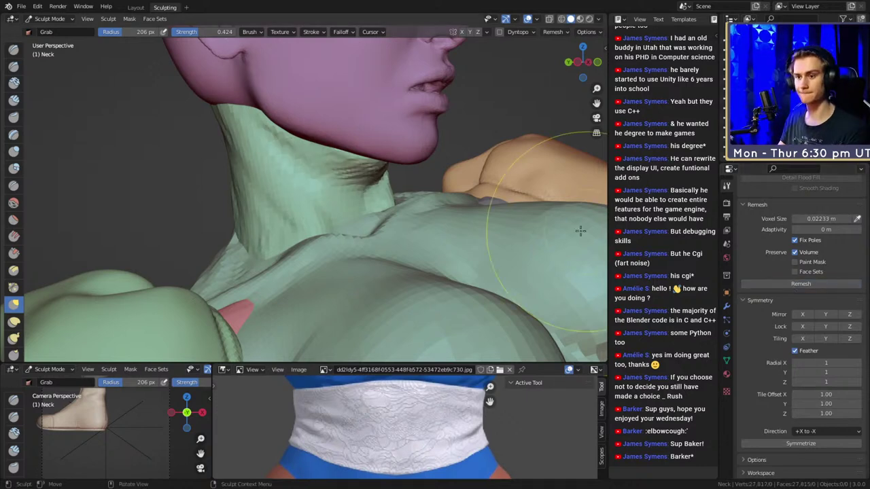
Set the Clay Strips brush radius to 112 px and smooth the neck's surface below the jaw.
key("c")
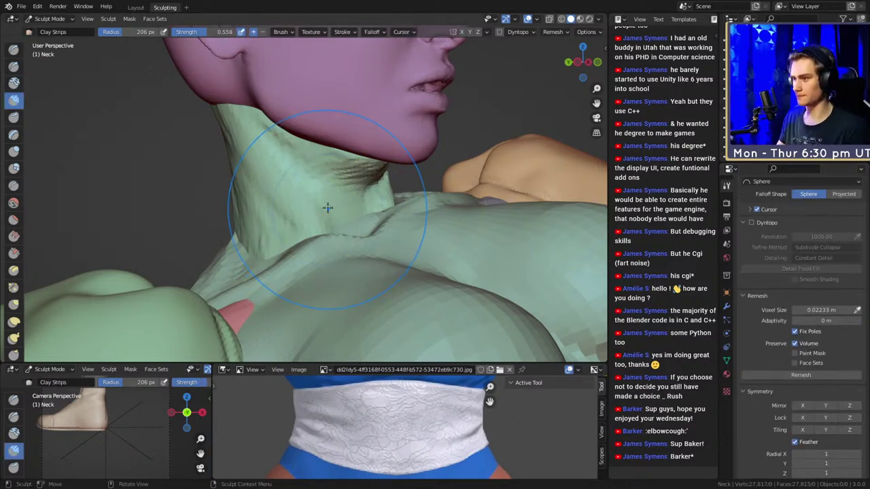
key("f")
left_click(342, 193)
middle_click_drag(343, 197, 326, 189)
left_click_drag(326, 188, 336, 165, "shift")
mouse_move(340, 185)
middle_mouse_down()
mouse_move(256, 269)
mouse_move(282, 178)
middle_mouse_up()
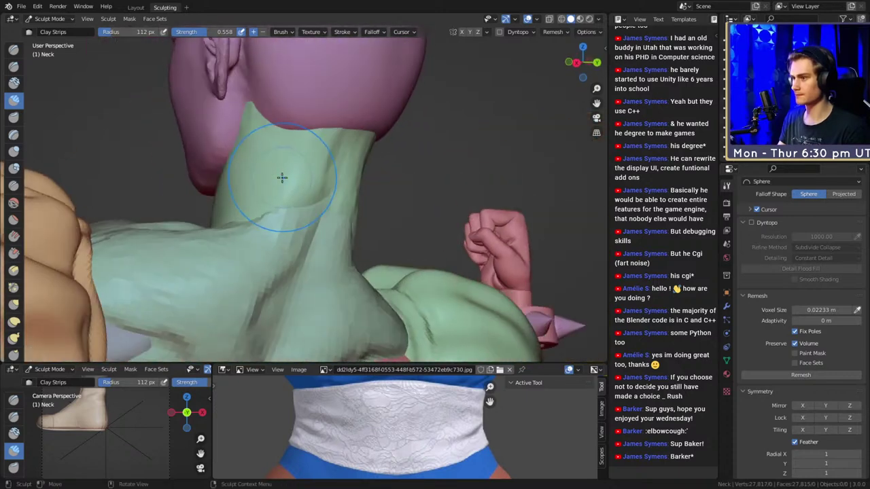
middle_click_drag(328, 155, 281, 186)
mouse_move(359, 215)
middle_mouse_down()
mouse_move(285, 248)
mouse_move(268, 186)
middle_mouse_up()
mouse_move(315, 217)
middle_mouse_down()
mouse_move(330, 192)
mouse_move(372, 190)
mouse_move(359, 180)
mouse_move(339, 197)
mouse_move(407, 220)
middle_mouse_up()
Reshape the front of the throat beneath the chin with the Grab brush, starting at a 147 px radius and resizing it as needed.
key("g")
key("f")
left_click(317, 200)
key("f")
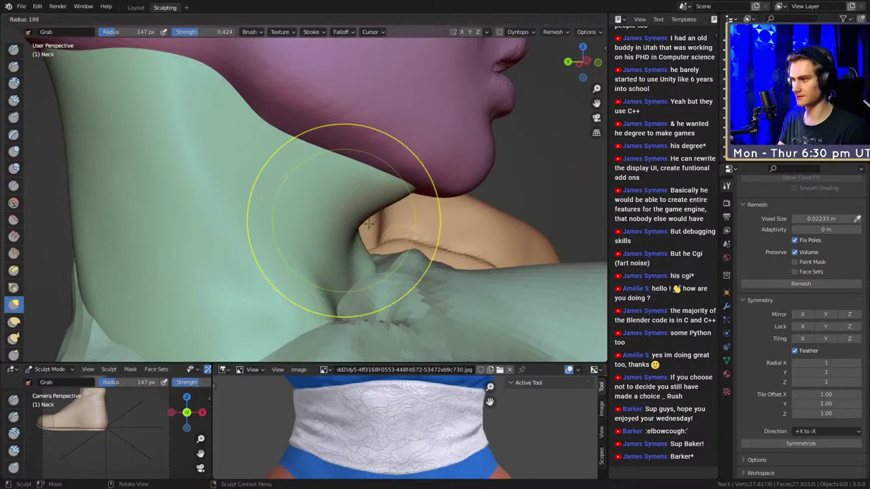
left_click(439, 220)
mouse_move(362, 211)
left_mouse_down("alt")
mouse_move(298, 224)
mouse_move(326, 222)
mouse_move(313, 214)
left_mouse_up("alt")
key("f")
left_click(317, 224)
key("f")
left_click(344, 212)
middle_click_drag(344, 211, 469, 239)
Set the brush radius to 121 px and switch to the Crease brush for the front of the neck.
key("f")
left_click(295, 242)
key("shift+c")
middle_click_drag(397, 213, 314, 209)
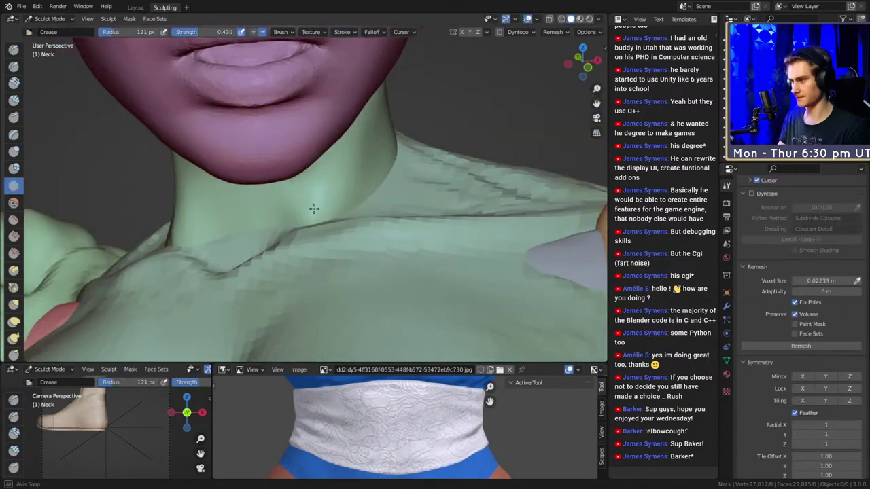
Build up the side and base of the neck above the collarbone with the Clay Strips brush at a 146 px radius.
middle_click_drag(366, 129, 310, 167)
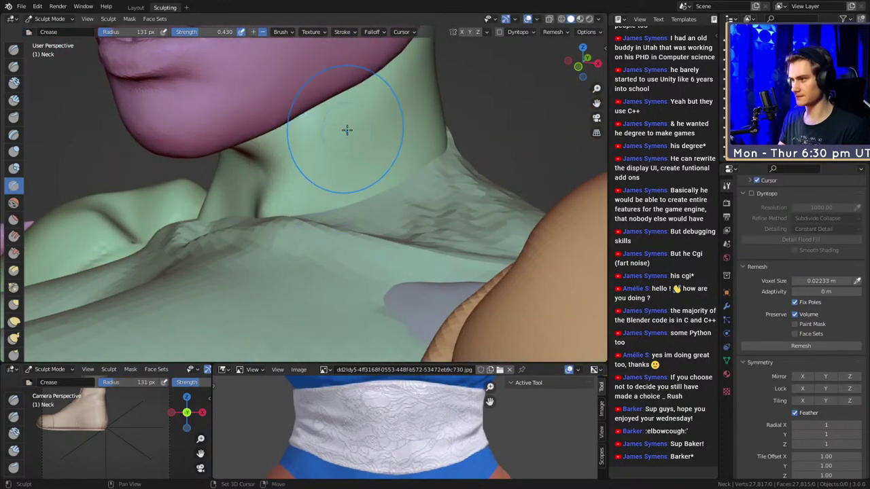
middle_click_drag(347, 129, 364, 190)
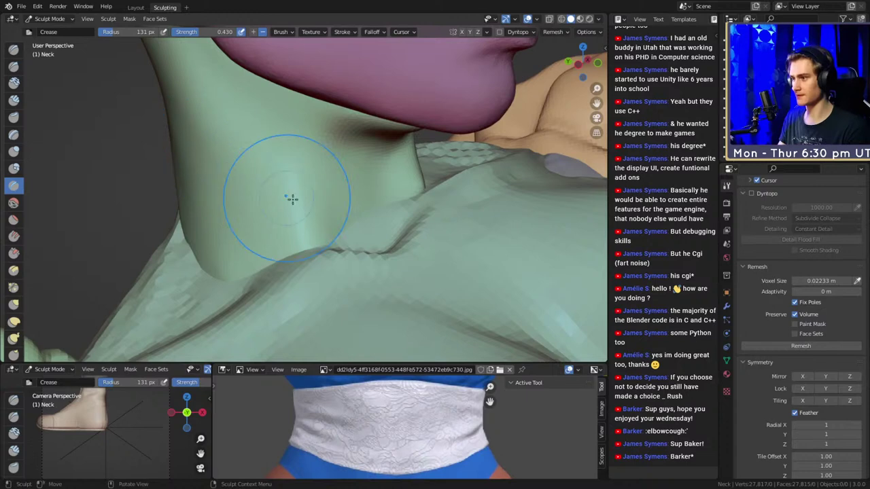
key("c")
key("f")
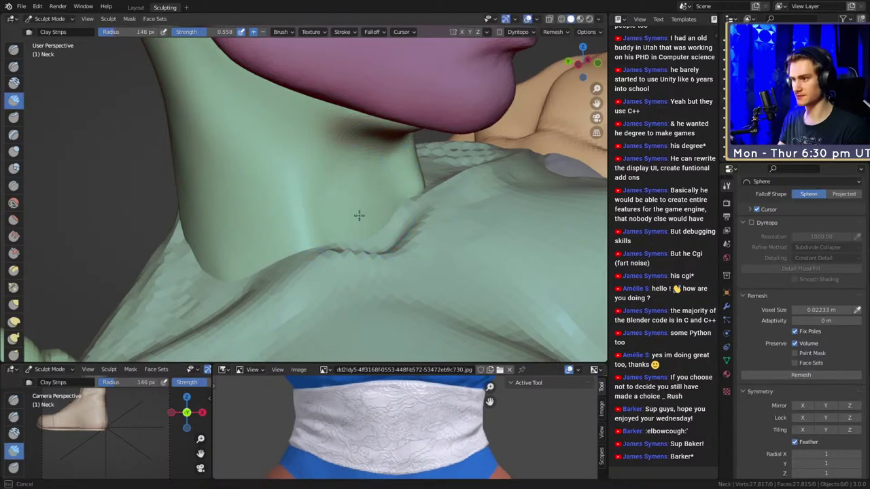
mouse_move(345, 206)
middle_mouse_down()
mouse_move(435, 218)
mouse_move(433, 246)
mouse_move(326, 252)
mouse_move(316, 168)
mouse_move(318, 182)
mouse_move(344, 196)
middle_mouse_up()
Refine the neck below the jaw with the Crease brush at 0.273 strength and radii of 72 and 68 px.
key("shift+c")
key("shift+f")
left_click(411, 148)
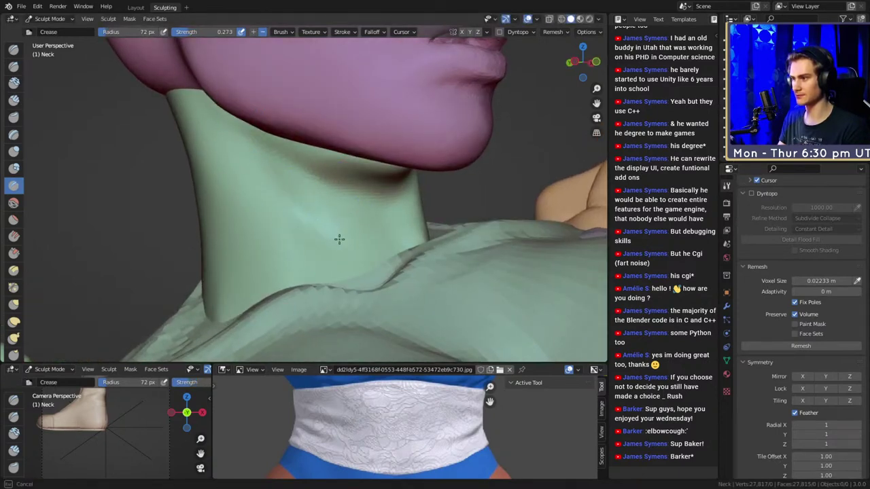
mouse_move(343, 238)
middle_mouse_down()
mouse_move(369, 223)
mouse_move(324, 220)
middle_mouse_up()
key("f")
left_click(314, 221)
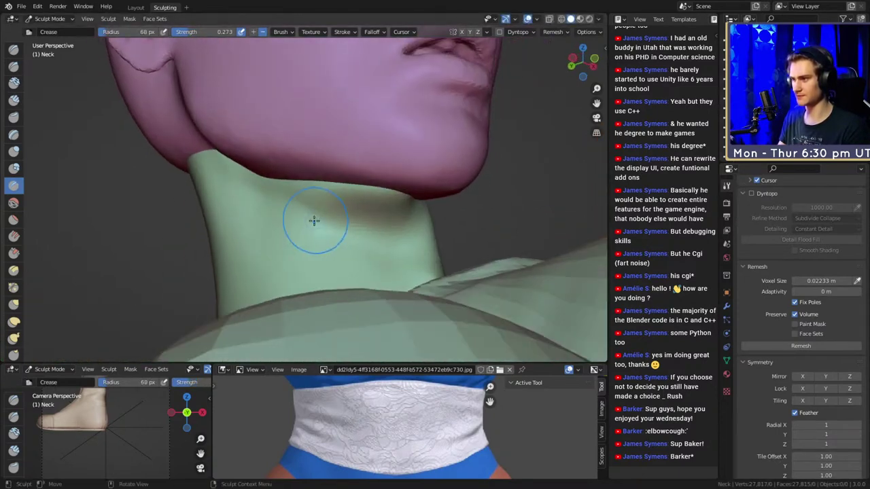
Add volume to the side of the neck with the Clay Strips brush at a 93 px radius.
mouse_move(307, 135)
middle_mouse_down()
mouse_move(382, 284)
mouse_move(310, 206)
mouse_move(359, 232)
mouse_move(287, 233)
mouse_move(297, 198)
middle_mouse_up()
key("c")
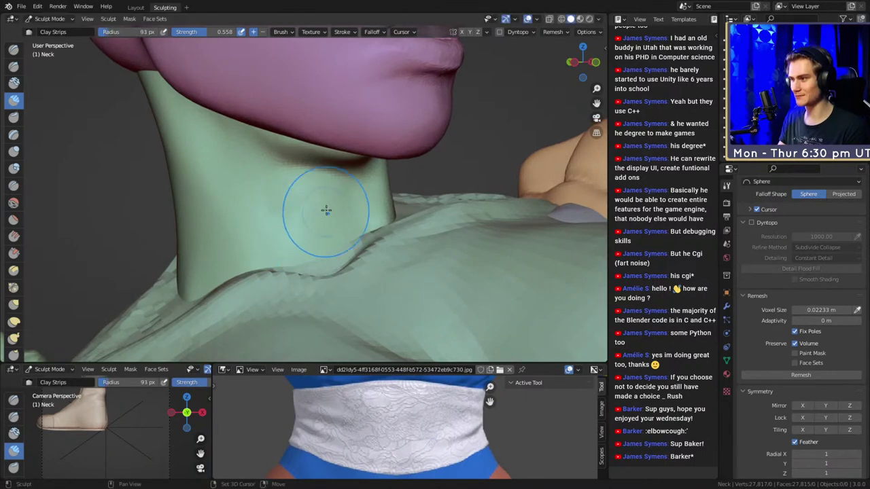
mouse_move(343, 237)
middle_mouse_down()
mouse_move(336, 210)
mouse_move(308, 210)
mouse_move(319, 160)
mouse_move(343, 176)
mouse_move(338, 218)
mouse_move(302, 225)
mouse_move(309, 220)
middle_mouse_up()
Define the throat under the chin with the Crease brush at a 115 px radius.
key("shift+c")
key("f")
left_click(353, 176)
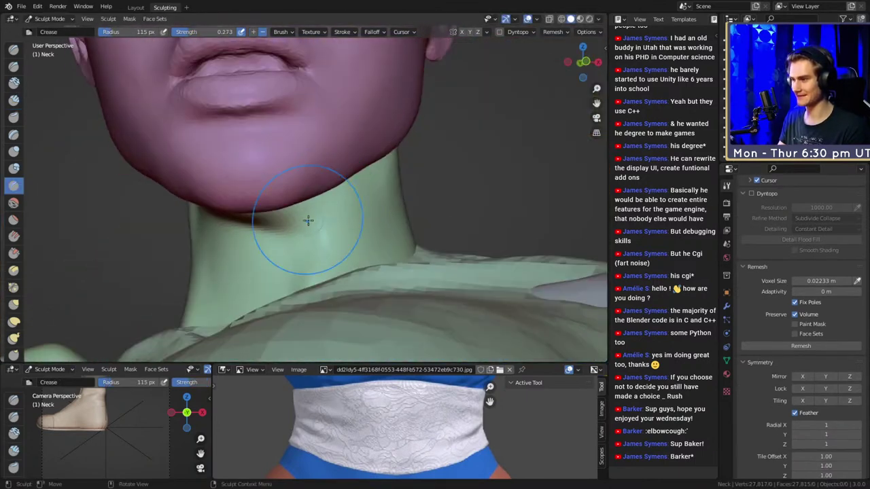
middle_click_drag(338, 188, 341, 187)
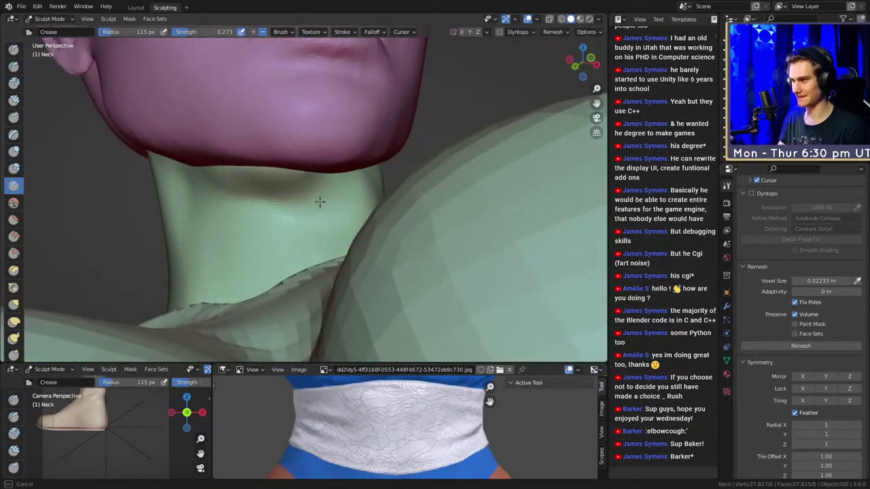
middle_click_drag(249, 191, 397, 171)
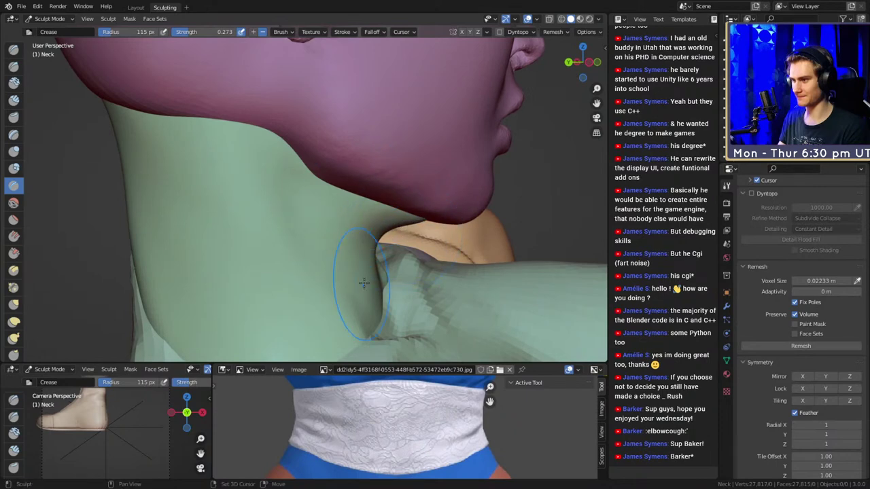
Refine the front contour of the throat with the Crease brush at an 88 px radius.
mouse_move(364, 283)
left_mouse_down("alt")
mouse_move(283, 229)
mouse_move(382, 243)
left_mouse_up("alt")
key("f")
left_click(370, 241)
scroll(335, 210, "down", 2)
left_click_drag(336, 210, 361, 213, "alt")
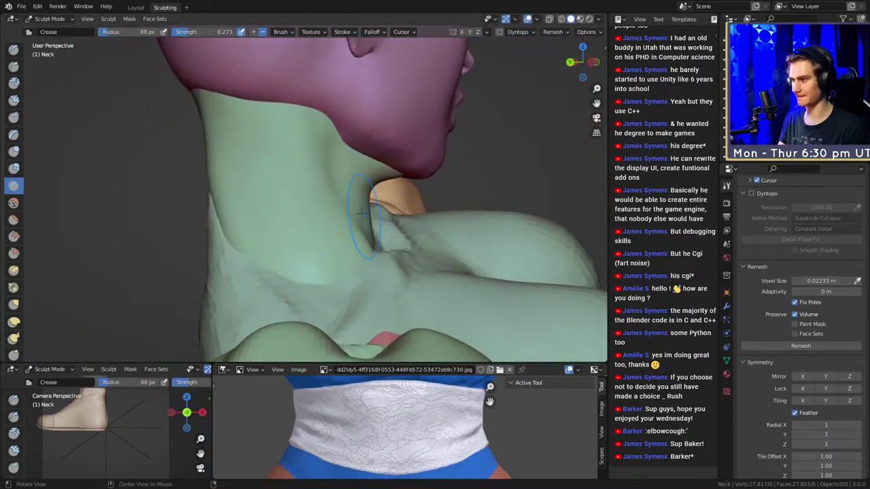
Build up the back of the neck where it meets the shoulders, using the Clay Strips brush at a 101 px radius.
key("c")
mouse_move(316, 155)
middle_mouse_down()
mouse_move(346, 200)
mouse_move(324, 224)
middle_mouse_up()
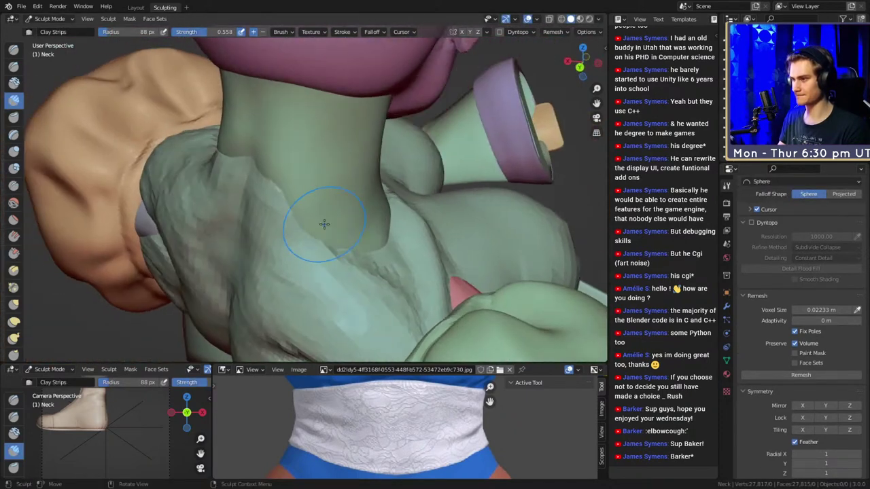
mouse_move(324, 224)
left_mouse_down("alt")
mouse_move(299, 179)
mouse_move(320, 167)
left_mouse_up("alt")
key("f")
left_click(326, 167)
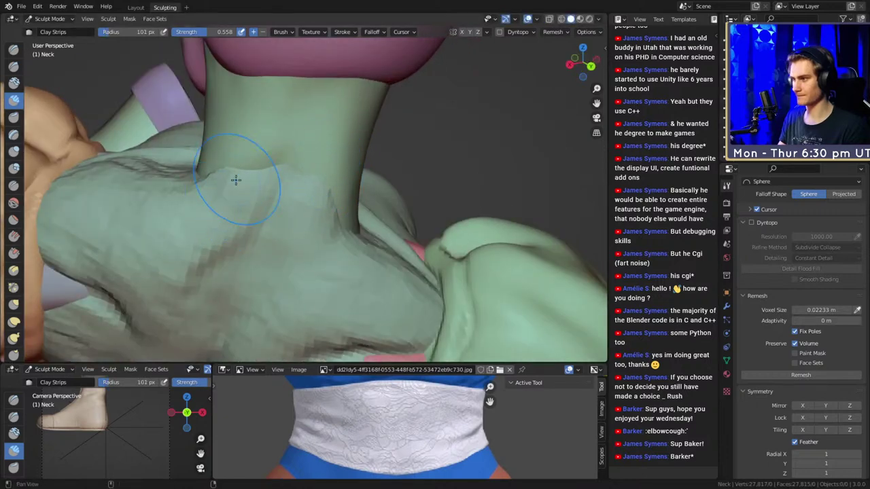
middle_click_drag(235, 180, 288, 163)
middle_click_drag(313, 122, 332, 163)
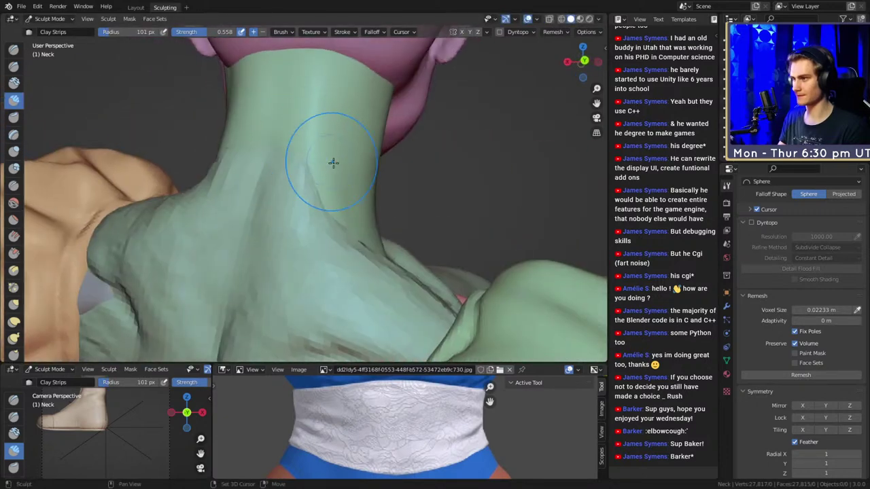
Make the character's hidden Top garment visible again over the torso.
left_click_drag(336, 237, 299, 313, "alt")
mouse_move(373, 259)
left_mouse_down("alt")
mouse_move(301, 256)
mouse_move(365, 245)
left_mouse_up("alt")
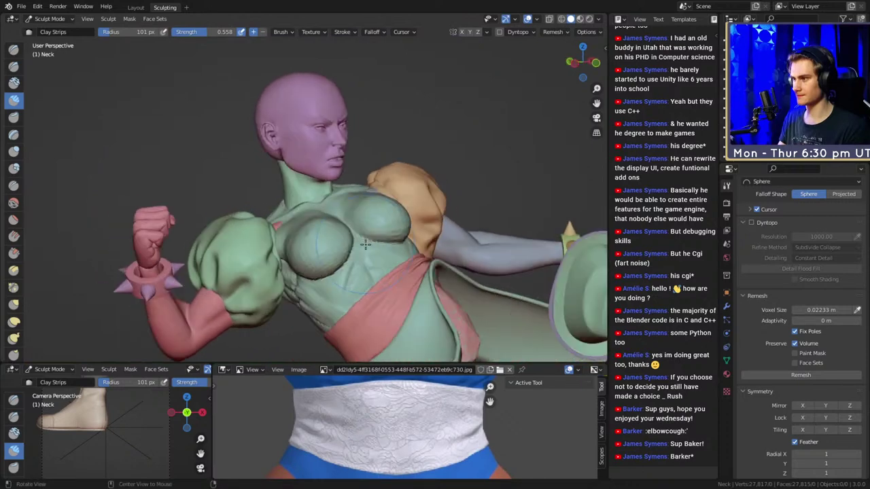
middle_click_drag(366, 245, 391, 206)
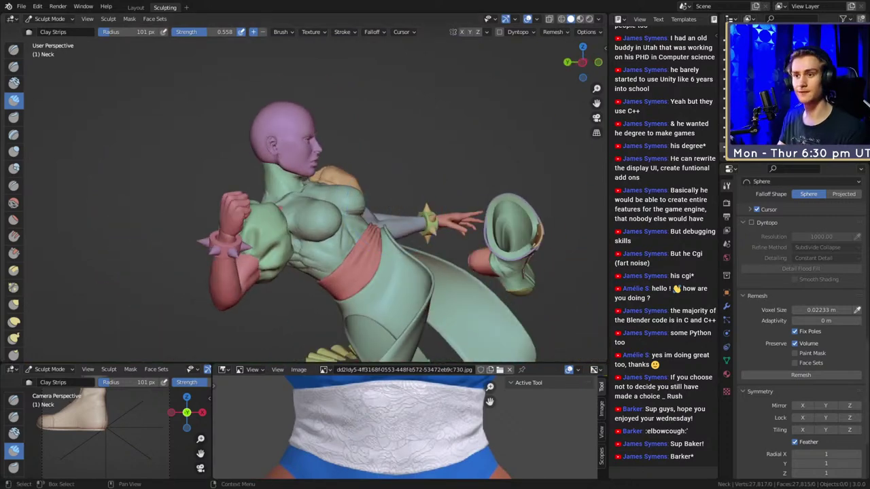
key("alt+h")
key("ctrl+z")
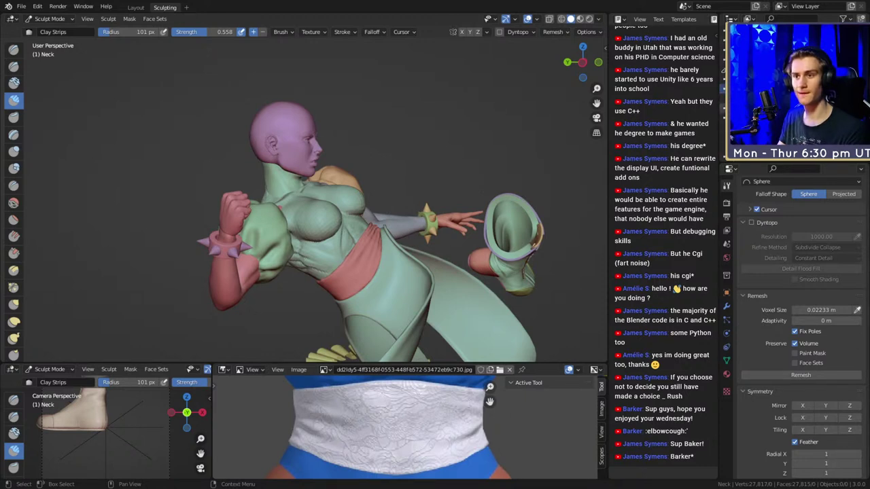
key("ctrl+z")
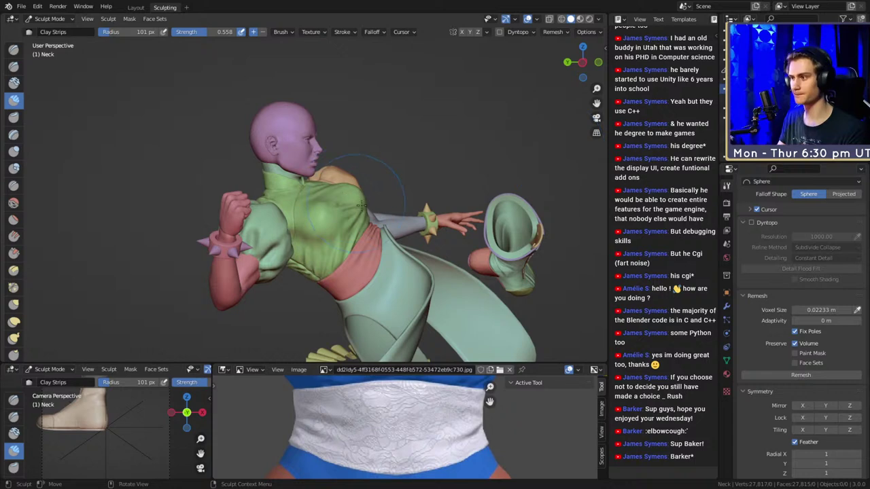
Switch sculpting to the Top garment and save the file chun_li_figurine_v10a.blend.
middle_click_drag(361, 205, 313, 219)
scroll(319, 216, "up", 4)
key("alt+q")
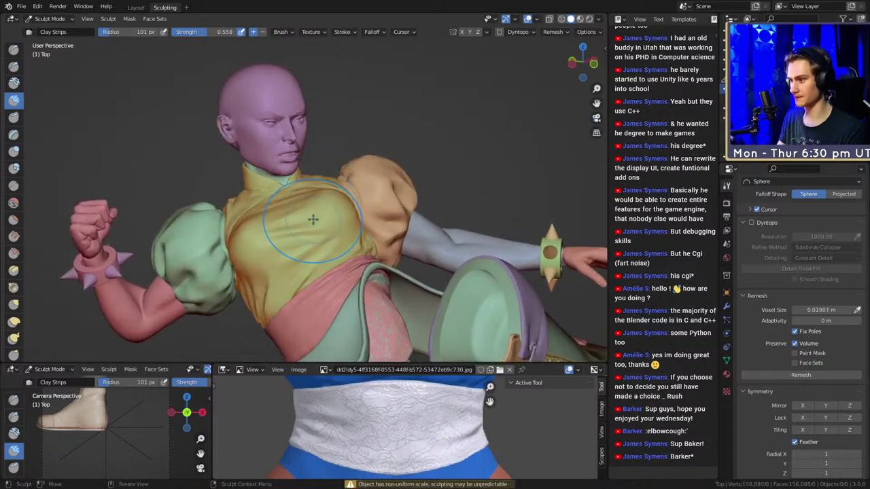
key("ctrl+z")
key("ctrl+s")
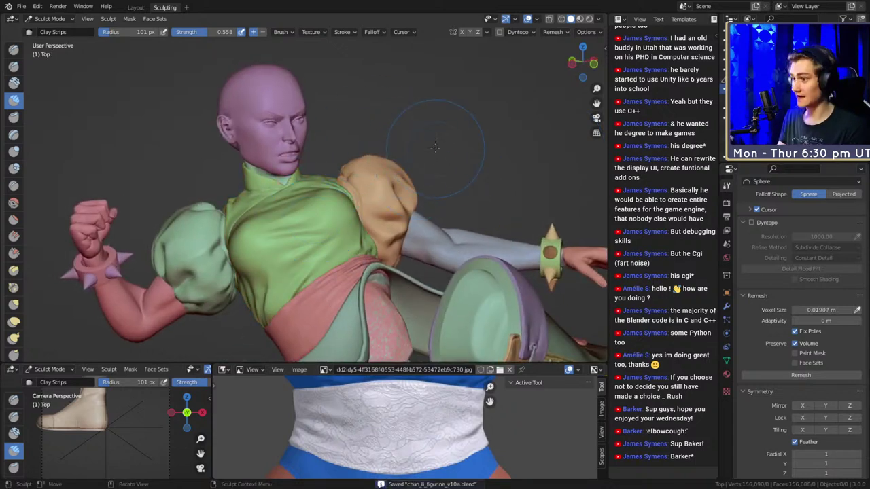
Pull the edge of the Top's collar upward beside the throat with the Grab brush at a 162 px radius.
mouse_move(421, 170)
middle_mouse_down()
mouse_move(326, 201)
mouse_move(351, 223)
mouse_move(258, 163)
mouse_move(367, 201)
mouse_move(305, 170)
mouse_move(308, 199)
mouse_move(299, 175)
middle_mouse_up()
scroll(326, 200, "up", 5)
scroll(258, 163, "up", 3)
scroll(305, 170, "down", 5)
key("g")
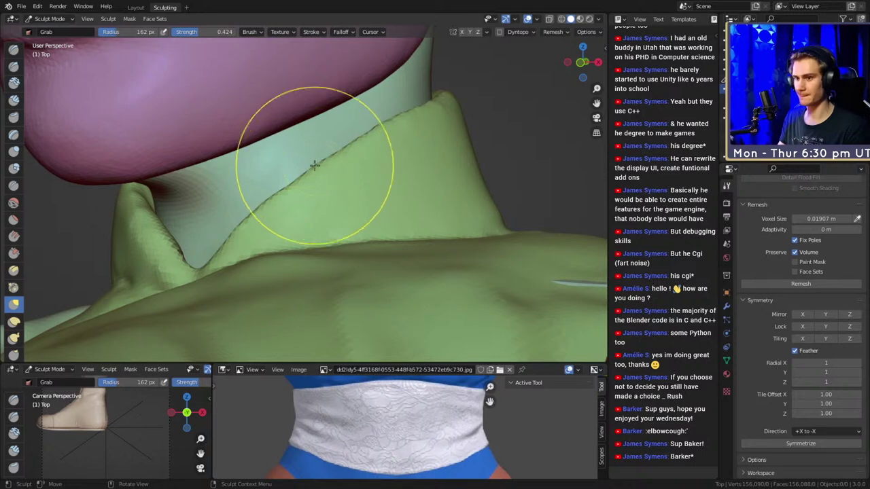
mouse_move(307, 161)
left_mouse_down()
mouse_move(307, 147)
mouse_move(317, 142)
left_mouse_up()
mouse_move(319, 146)
left_mouse_down("alt")
mouse_move(307, 152)
mouse_move(337, 120)
left_mouse_up("alt")
Shape a raised lobe in the collar edge beside the front opening with the Grab brush at a 122 px radius.
mouse_move(353, 117)
middle_mouse_down()
mouse_move(285, 138)
mouse_move(375, 117)
mouse_move(343, 155)
middle_mouse_up()
key("f")
left_click(304, 138)
left_click(326, 133)
key("f")
left_click(334, 195)
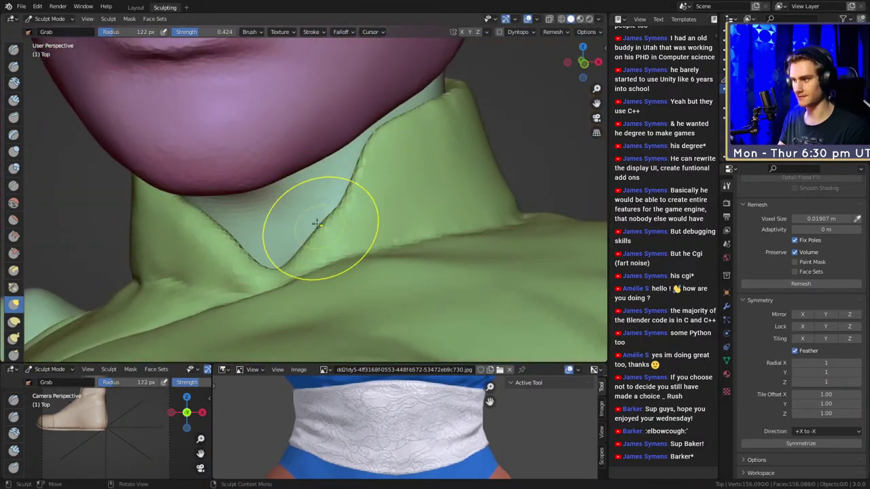
left_click_drag(308, 208, 319, 199)
middle_click_drag(370, 169, 330, 173)
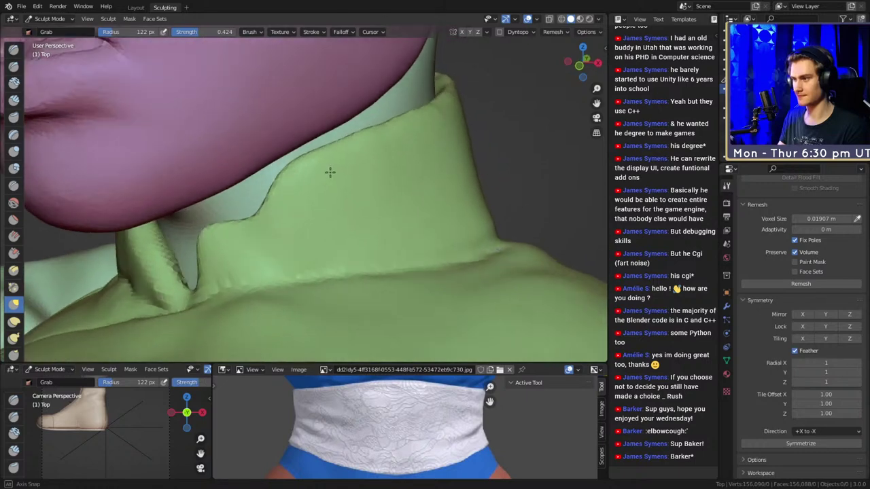
Pull the upper part of the collar edge forward under the jaw with the Grab brush at a 138 px radius.
key("f")
left_click(341, 172)
left_click_drag(290, 172, 267, 176)
middle_click_drag(266, 176, 341, 171)
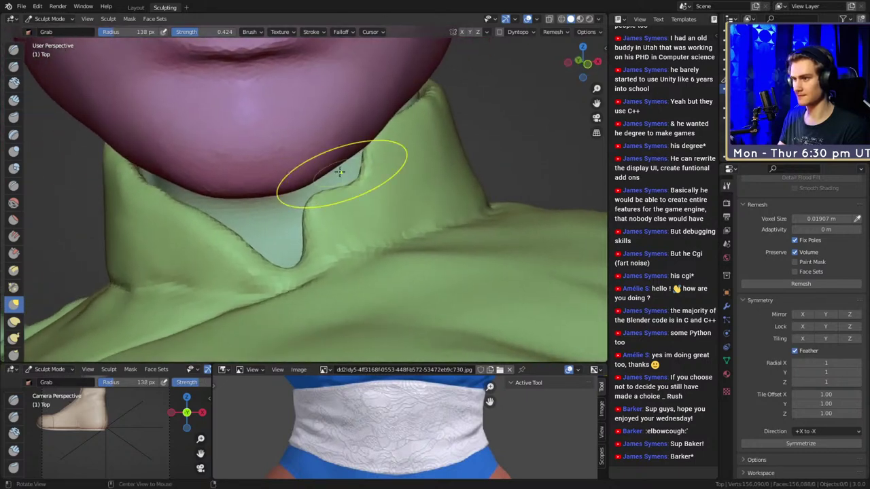
Raise the collar's front lobe beside the throat opening with the Grab brush at a 129 px radius.
middle_click_drag(449, 170, 404, 182)
key("f")
left_click(383, 183)
middle_click_drag(327, 198, 314, 203)
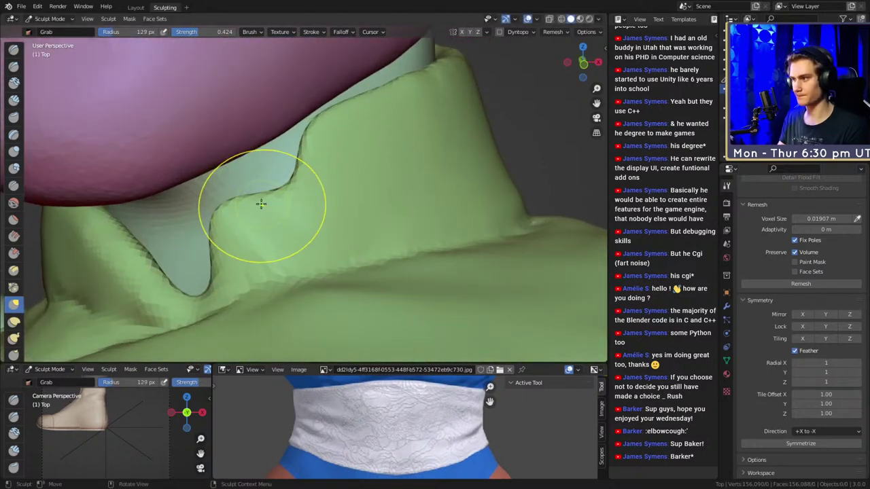
left_click_drag(252, 192, 254, 183)
key("f")
left_click(231, 224)
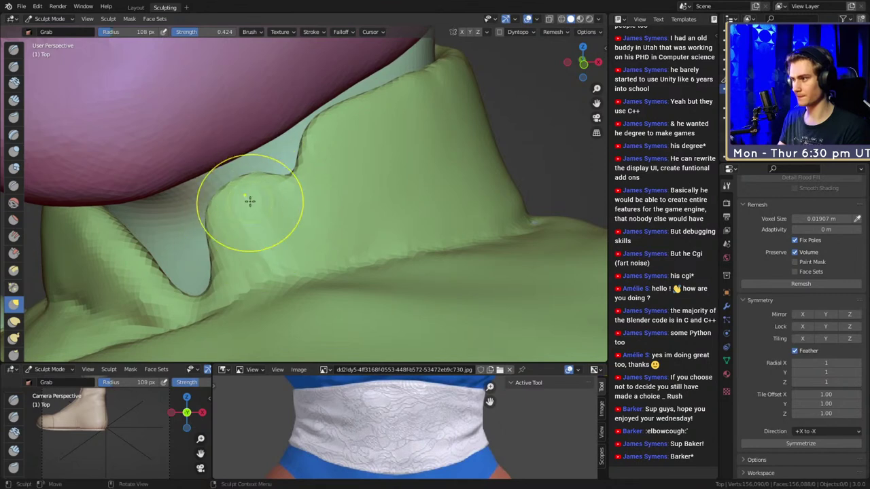
Deepen the notch between the two collar lobes with the Grab brush at a 94 px radius.
middle_click_drag(309, 146, 298, 155)
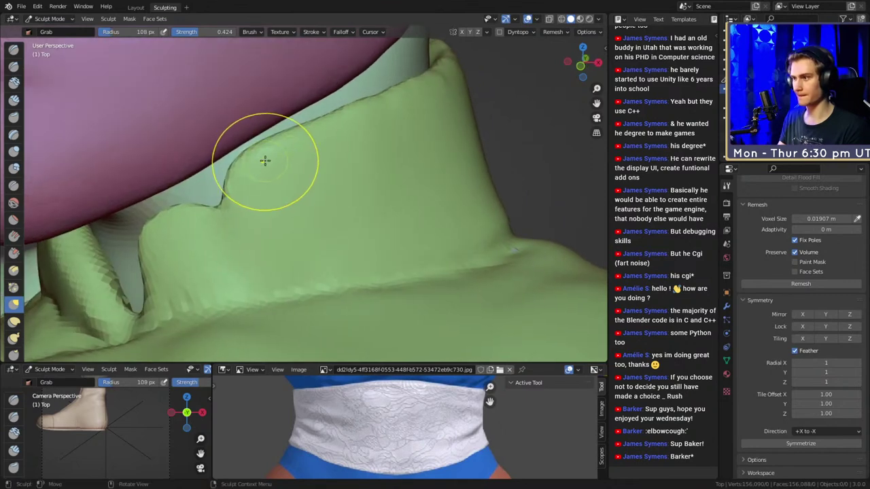
middle_click_drag(226, 177, 265, 199)
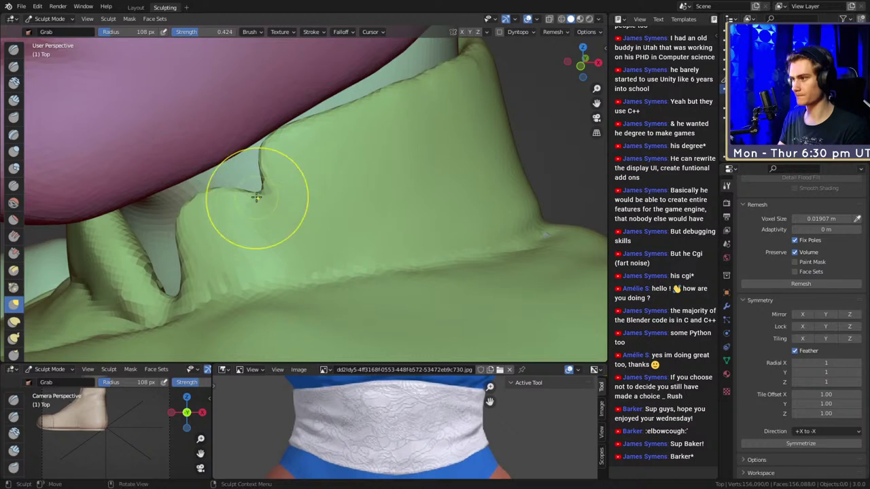
key("f")
left_click(239, 197)
left_click_drag(257, 193, 264, 197)
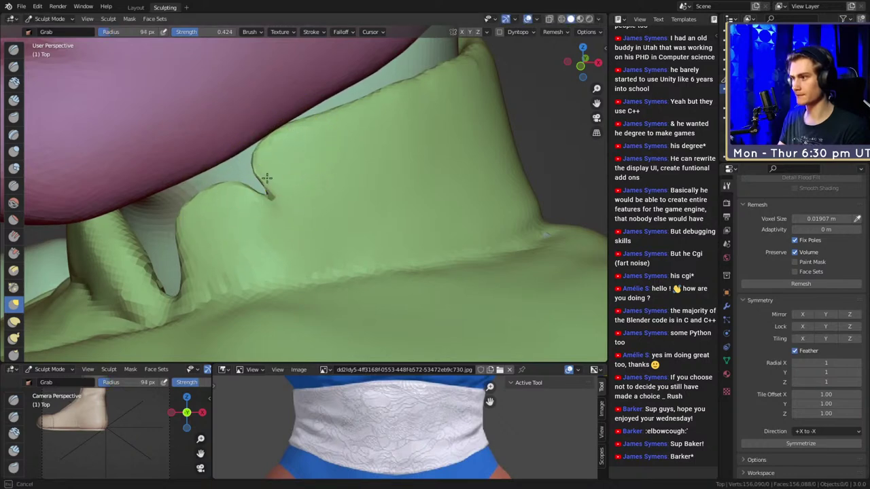
left_click_drag(267, 178, 270, 174)
Adjust the notched collar flap in profile with the Grab brush, using radii of 212 and 114 px.
scroll(334, 161, "down", 4)
mouse_move(333, 161)
middle_mouse_down()
mouse_move(360, 140)
mouse_move(347, 123)
middle_mouse_up()
scroll(360, 141, "up", 3)
key("f")
left_click(367, 121)
left_click_drag(367, 121, 360, 108)
middle_click_drag(360, 108, 372, 100)
key("f")
left_click(395, 102)
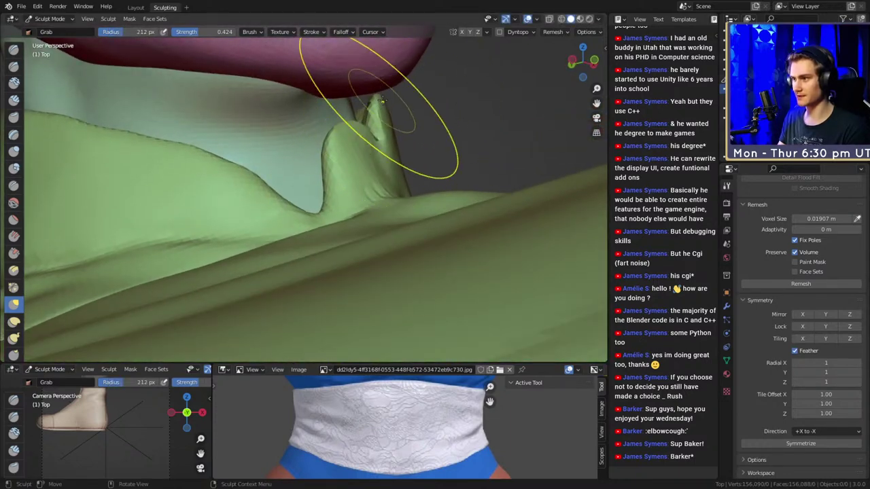
key("f")
left_click(398, 175)
scroll(399, 174, "up", 2)
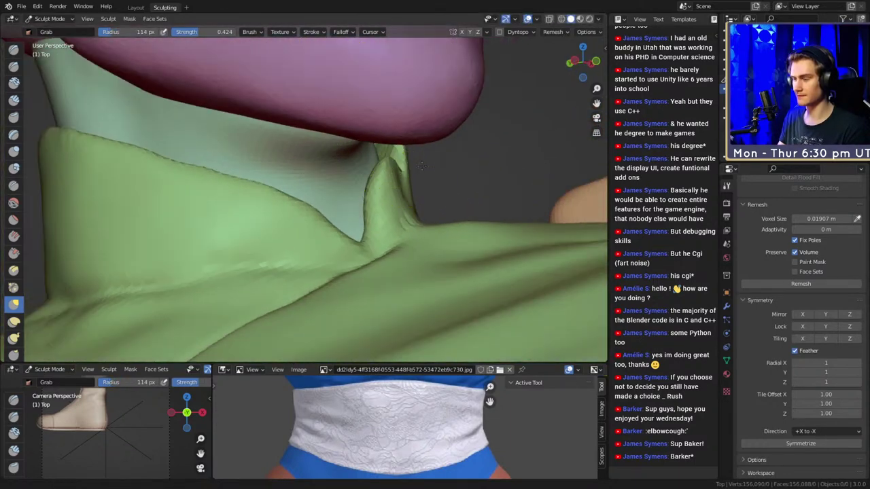
Refine the notched flap's front lobe with the Grab brush at an 89 px radius.
mouse_move(421, 166)
middle_mouse_down()
mouse_move(330, 208)
mouse_move(359, 183)
middle_mouse_up()
scroll(354, 181, "up", 1)
key("f")
left_click(306, 169)
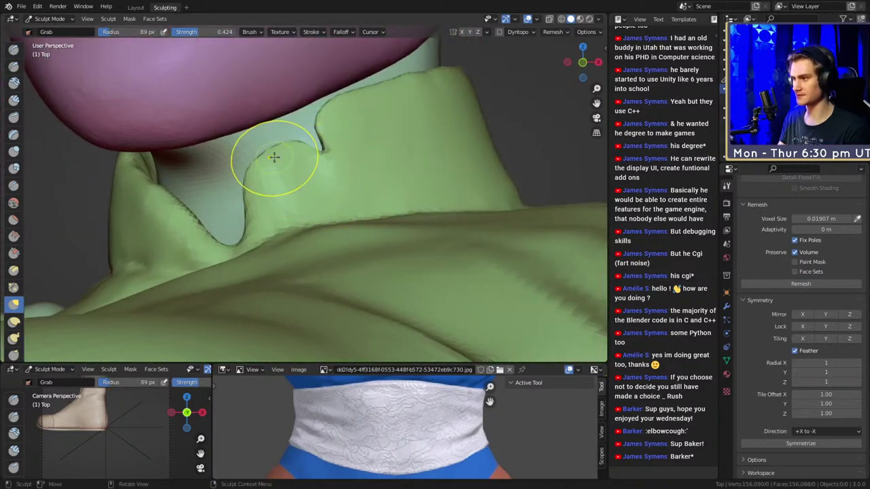
Shape two lobes in the collar's opposite front edge with the Grab brush at radii of 130 and 105 px.
mouse_move(270, 156)
middle_mouse_down()
mouse_move(324, 147)
mouse_move(332, 161)
middle_mouse_up()
key("f")
left_click(342, 170)
left_click_drag(341, 174, 340, 184)
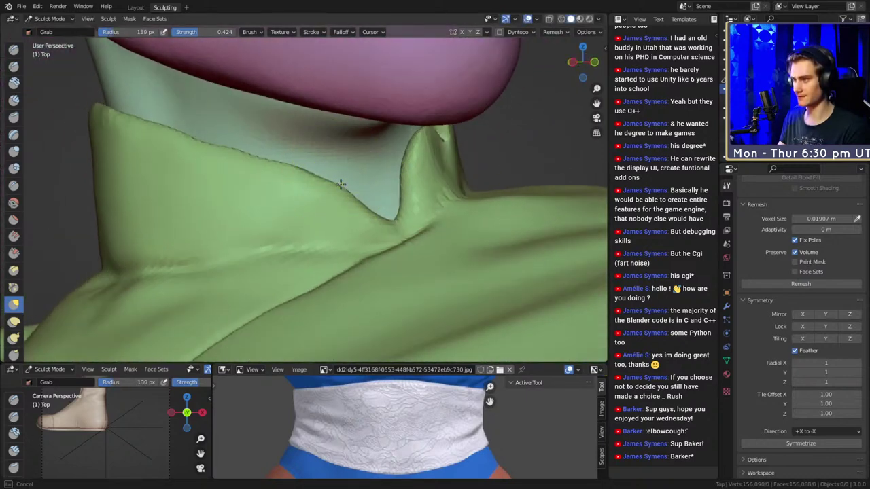
key("f")
left_click(340, 161)
left_click_drag(318, 144, 310, 165, "alt")
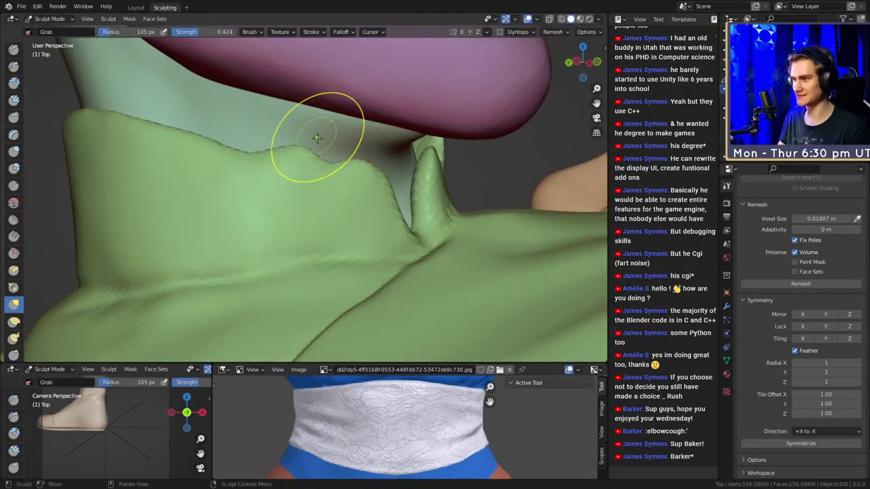
Deepen the notch between the opposite collar lobes at a 58 px Grab radius and round the rear lobe at 94 px.
left_click_drag(309, 172, 355, 181, "alt")
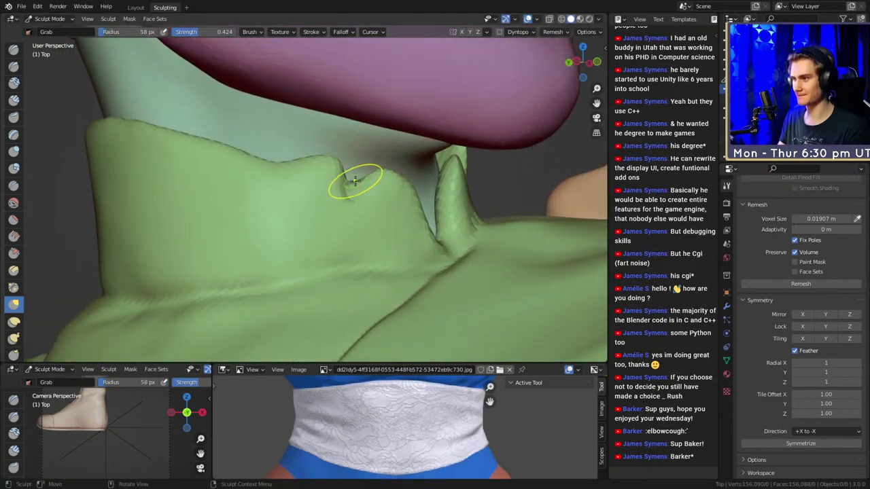
mouse_move(309, 164)
left_mouse_down()
mouse_move(291, 128)
mouse_move(282, 133)
left_mouse_up()
middle_click_drag(281, 133, 306, 150, "shift")
key("f")
left_click(414, 171)
middle_click_drag(388, 174, 374, 169, "shift")
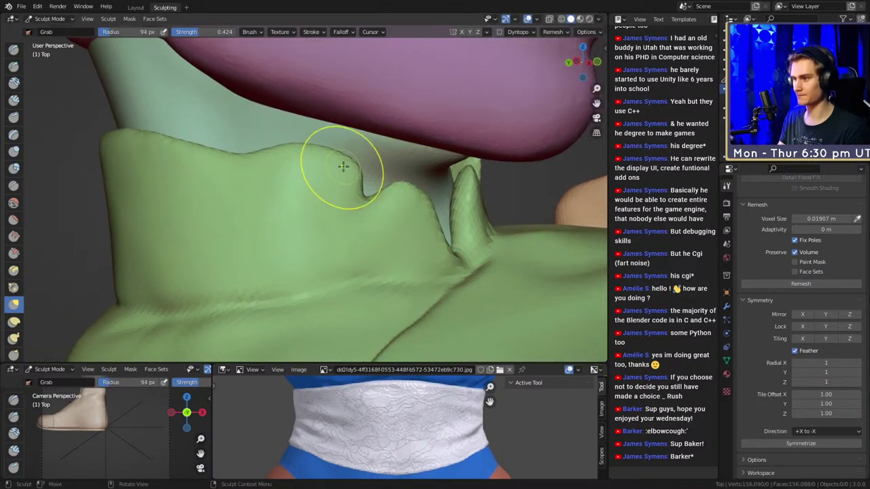
Reshape the two lobes flanking the collar's front opening with the Grab brush at a 118 px radius.
mouse_move(319, 156)
middle_mouse_down()
mouse_move(338, 151)
mouse_move(312, 157)
mouse_move(327, 156)
mouse_move(305, 171)
mouse_move(336, 205)
middle_mouse_up()
key("f")
left_click(411, 155)
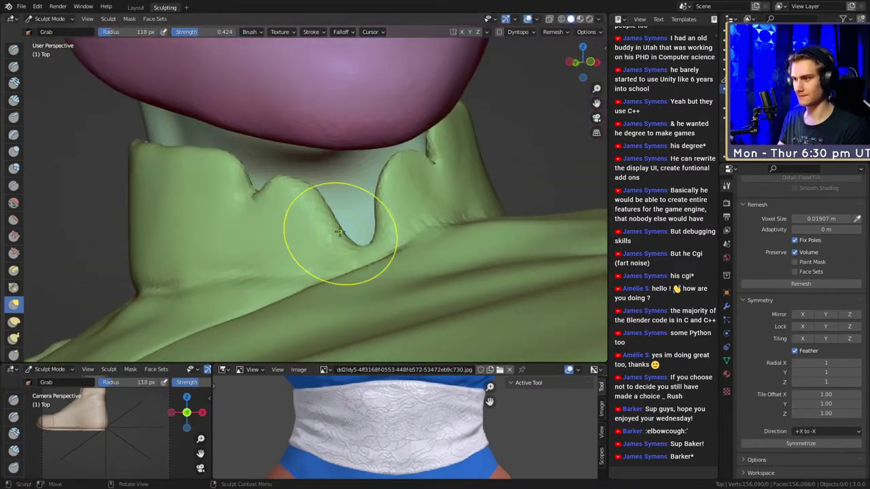
mouse_move(337, 231)
left_mouse_down()
mouse_move(324, 202)
mouse_move(367, 225)
mouse_move(394, 188)
left_mouse_up()
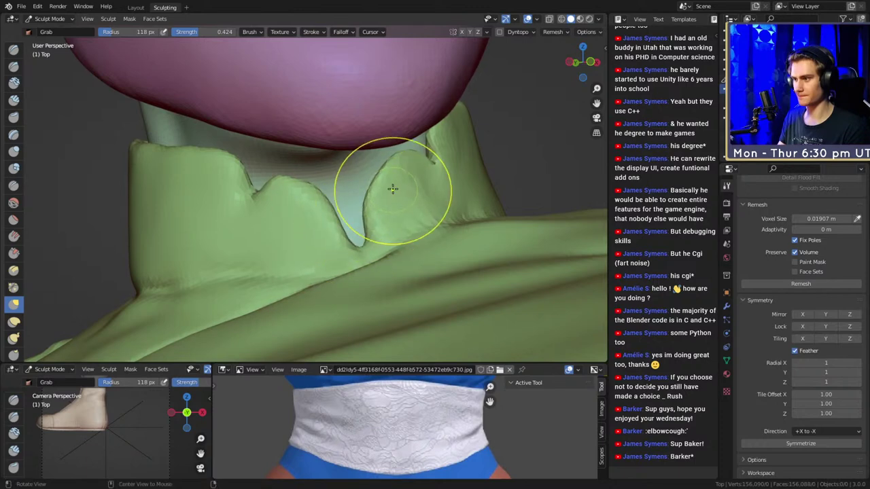
middle_click_drag(394, 188, 369, 192)
left_click_drag(369, 192, 371, 192)
Adjust the lobes on both sides of the collar's front opening with the Grab brush at radii of 164 and 114 px.
middle_click_drag(371, 192, 348, 206)
key("f")
left_click(366, 205)
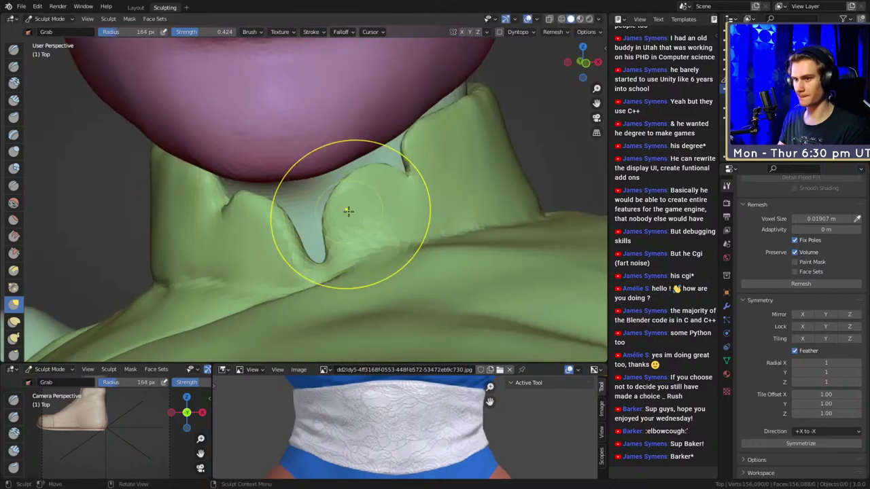
left_click_drag(338, 212, 354, 210)
left_click_drag(284, 226, 303, 228, "alt")
key("f")
left_click(298, 217)
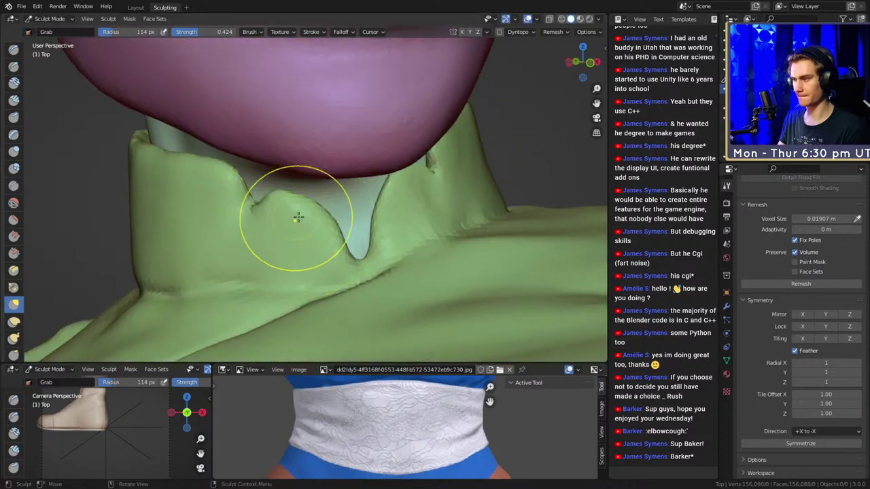
Refine the collar's side notch at an 84 px Grab radius and its upper rim at 98 px.
middle_click_drag(320, 203, 299, 194)
key("f")
left_click(295, 188)
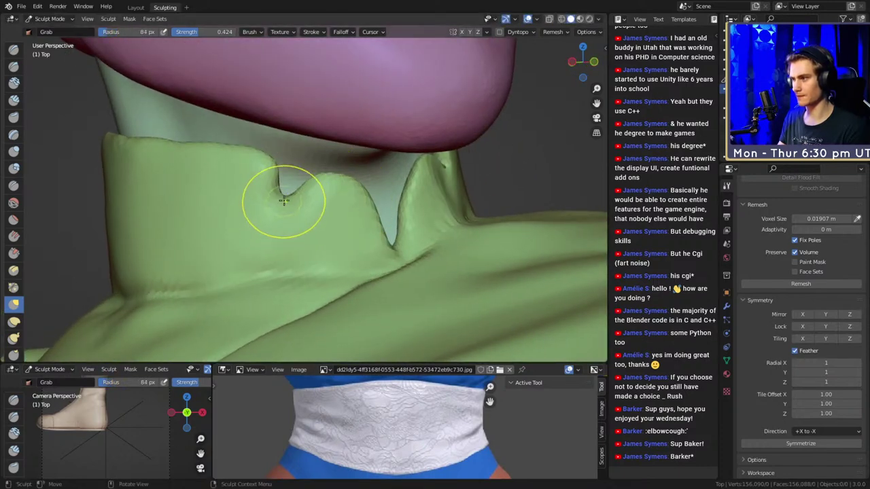
middle_click_drag(283, 201, 310, 186)
key("f")
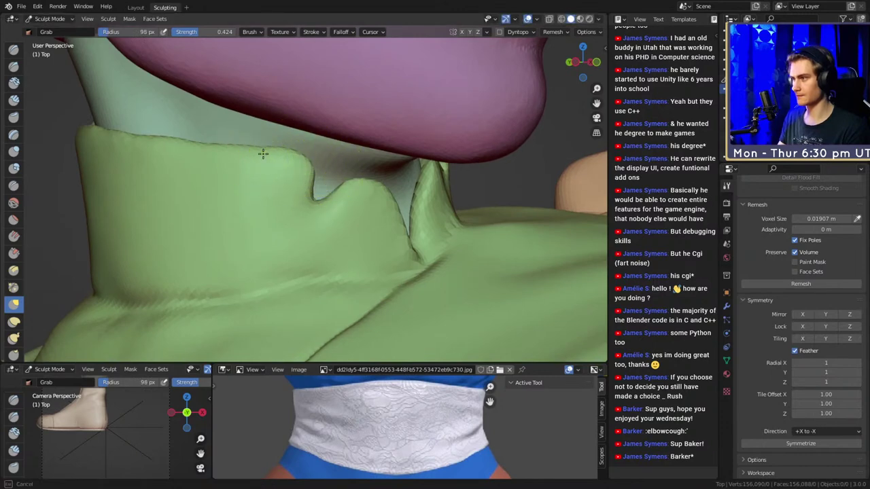
left_click_drag(263, 154, 200, 143)
Check the collar on the whole figurine from front and back and save the file.
middle_click_drag(322, 99, 354, 238, "ctrl")
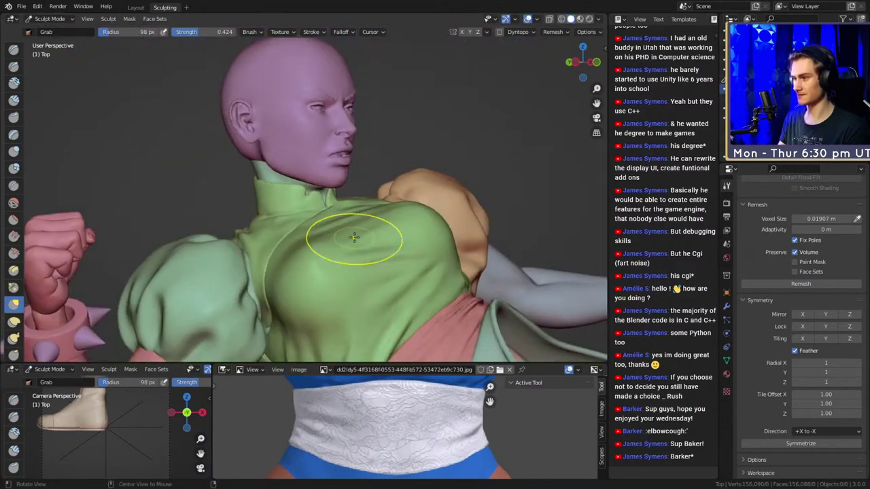
scroll(354, 236, "down", 5)
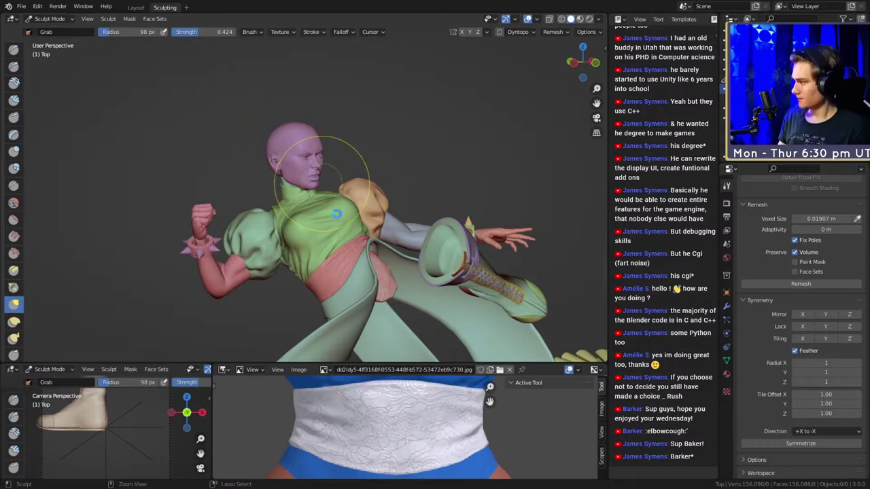
key("ctrl+s")
middle_click_drag(396, 242, 369, 359)
scroll(402, 234, "down", 3)
scroll(331, 184, "up", 5)
middle_click_drag(331, 184, 320, 204)
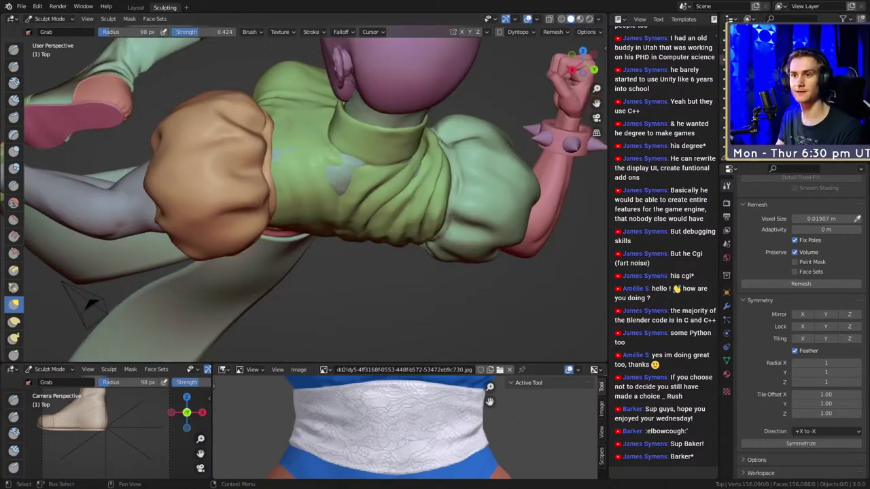
In the Layout workspace, hide the grey body mesh poking through the back of the Top and save the file.
left_click(137, 8)
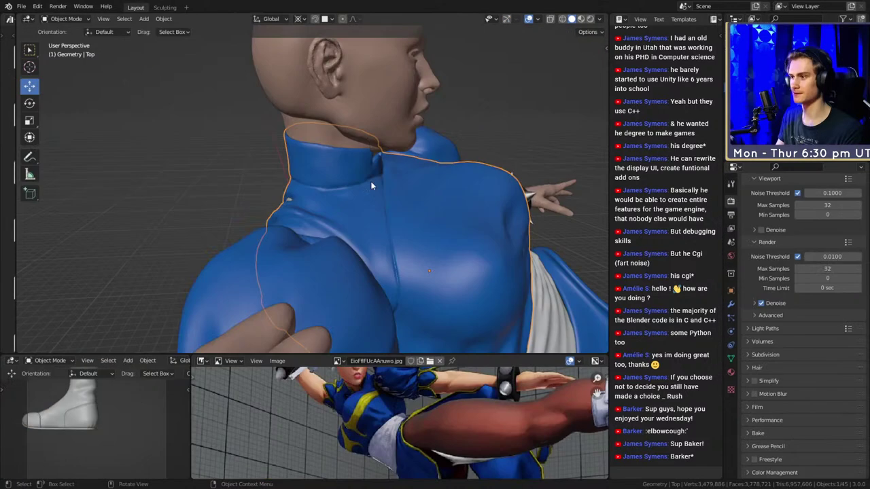
scroll(371, 184, "down", 7)
scroll(444, 192, "up", 6)
middle_click_drag(335, 198, 357, 205)
scroll(358, 205, "up", 4)
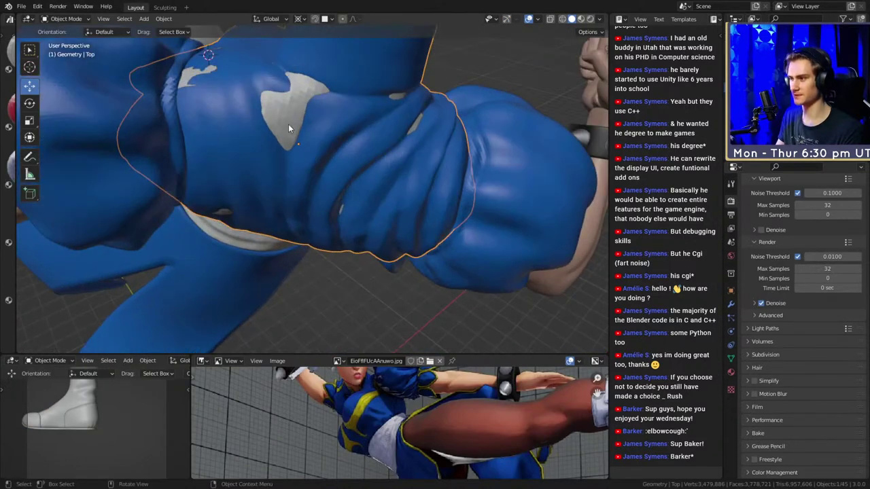
left_click(288, 123)
middle_click_drag(288, 123, 368, 173)
scroll(346, 169, "down", 6)
key("h")
scroll(364, 202, "up", 3)
key("ctrl+s")
scroll(391, 206, "down", 5)
Unhide the Legs object and make the Loin_Cloth the active object.
left_click(343, 210)
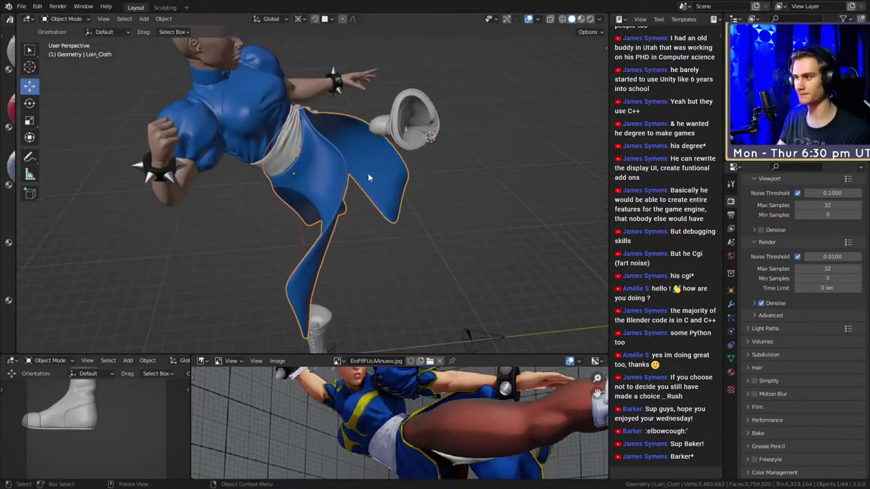
middle_click_drag(429, 188, 307, 141)
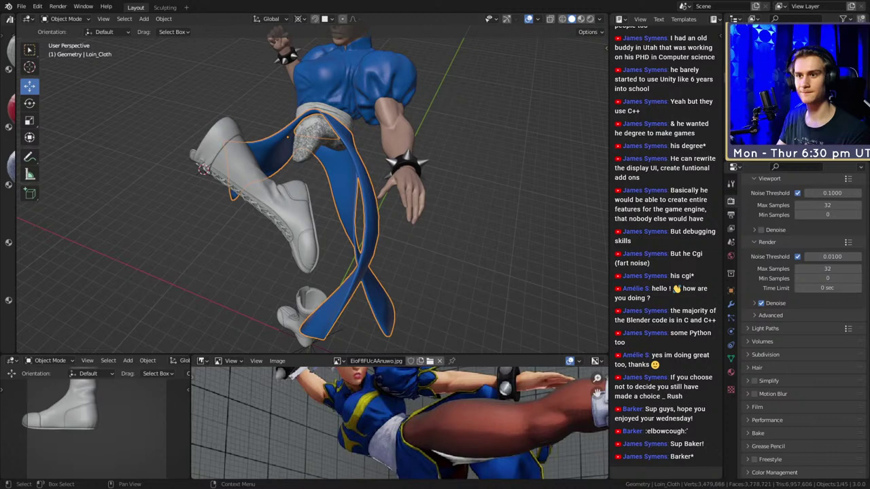
left_click(847, 118)
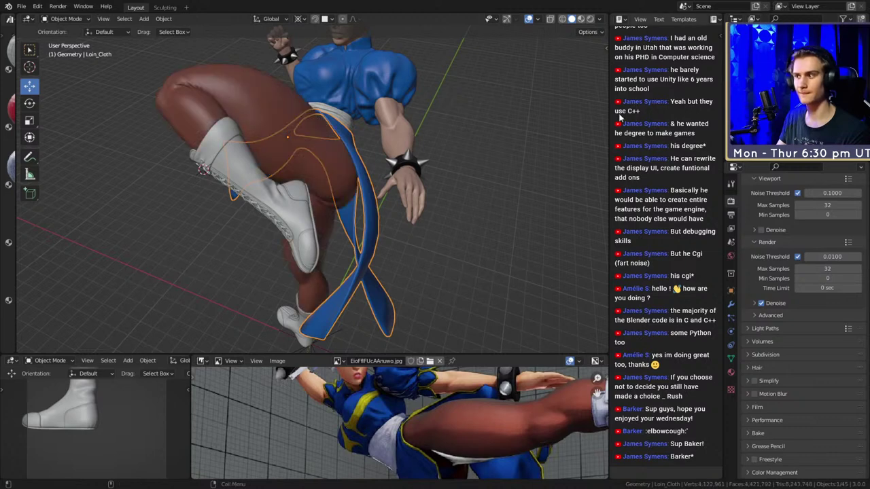
left_click(274, 103)
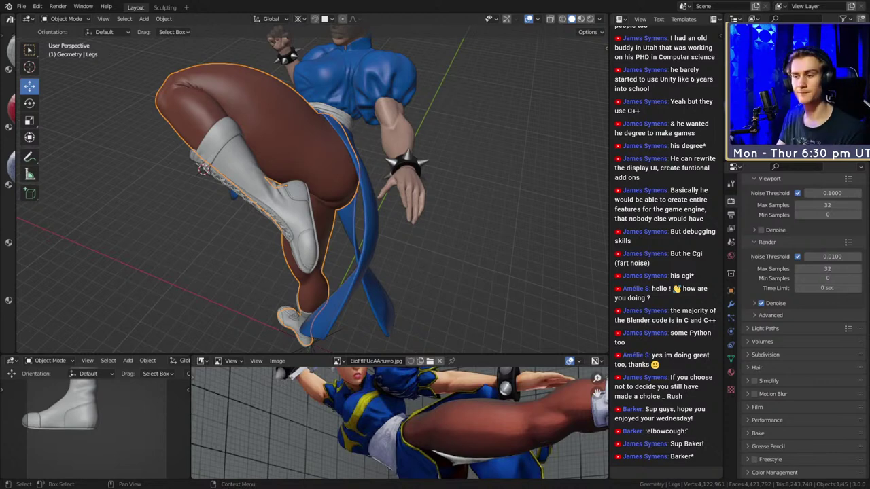
key("Down")
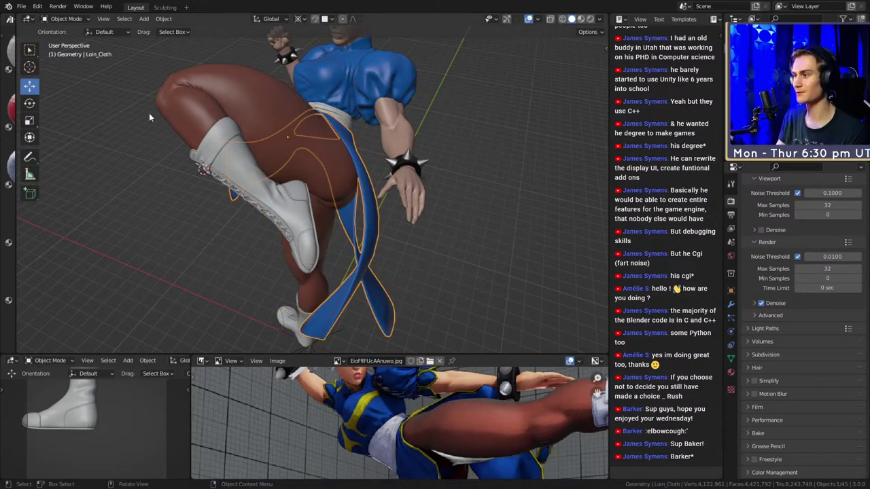
middle_click_drag(291, 145, 398, 204)
In Edit Mode with X-ray on, add two centred loop cuts across the upper section of the Loin_Cloth's flared flap.
key("Tab")
scroll(436, 189, "up", 5)
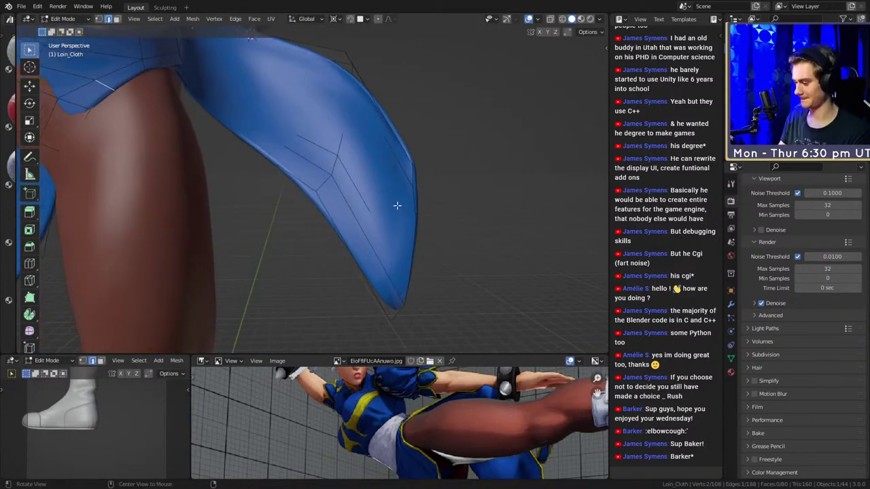
key("alt+z")
middle_click_drag(414, 147, 347, 169)
key("ctrl+t")
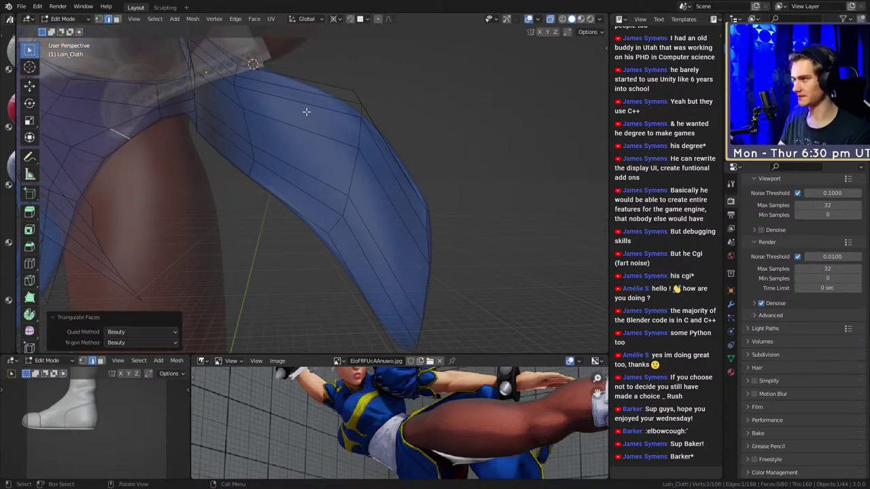
middle_click_drag(305, 110, 333, 153)
key("ctrl+r")
scroll(320, 158, "up", 1)
left_click(320, 157)
right_click(318, 155)
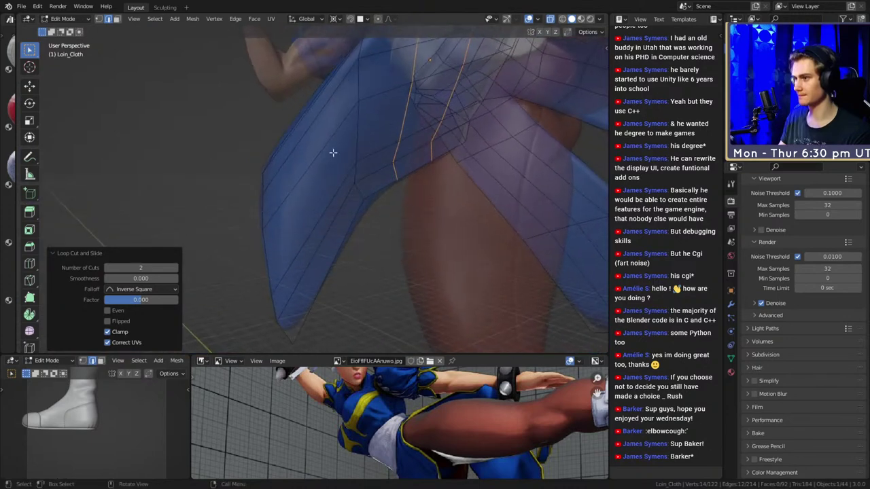
Add further loop cuts to the Loin_Cloth's flared flap and hip area, plus two across the long flap's upper section.
scroll(297, 144, "up", 1)
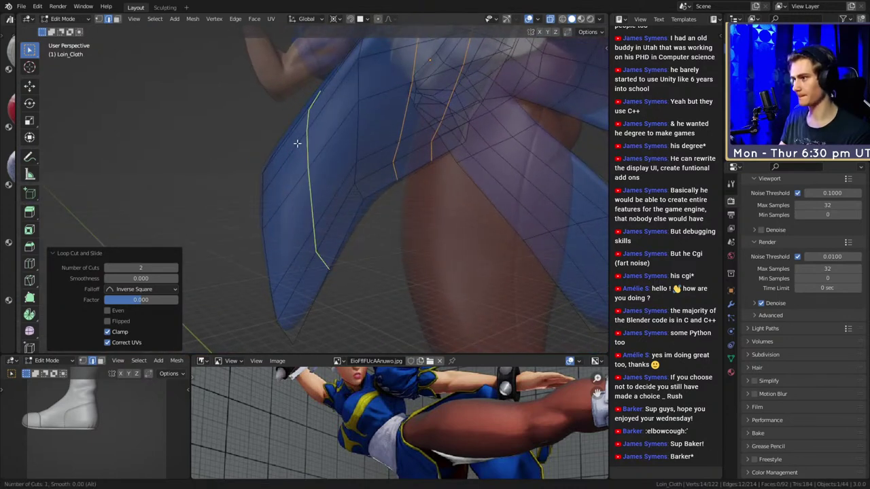
left_click(297, 144)
middle_click_drag(297, 144, 368, 190)
left_click(362, 177)
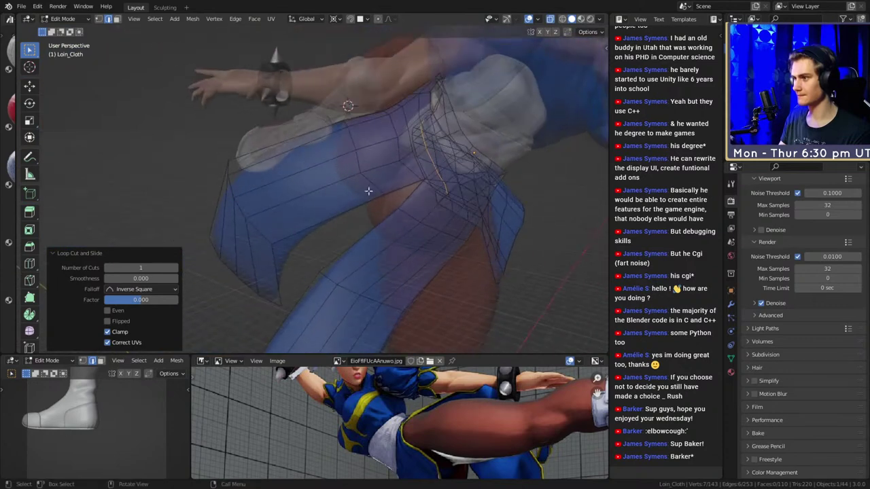
left_click(281, 160)
middle_click_drag(281, 161, 343, 204)
key("ctrl+r")
left_click(296, 213)
left_click(296, 213)
Add four loop cuts across the lower section of each of the Loin_Cloth's two large flaps and leave Edit Mode.
key("ctrl+r")
scroll(334, 201, "up", 2)
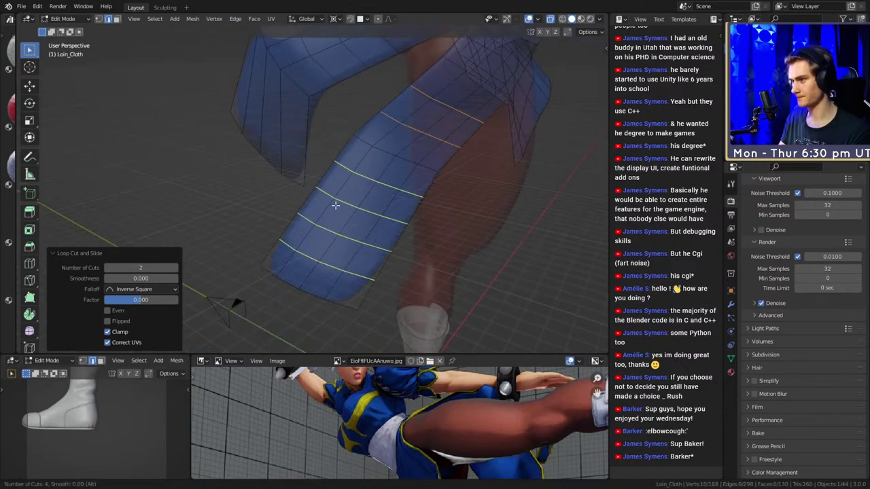
left_click(333, 202)
left_click(334, 202)
middle_click_drag(334, 168, 462, 204)
key("ctrl+r")
scroll(255, 198, "up", 3)
left_click(254, 198)
left_click(255, 197)
scroll(303, 211, "down", 5)
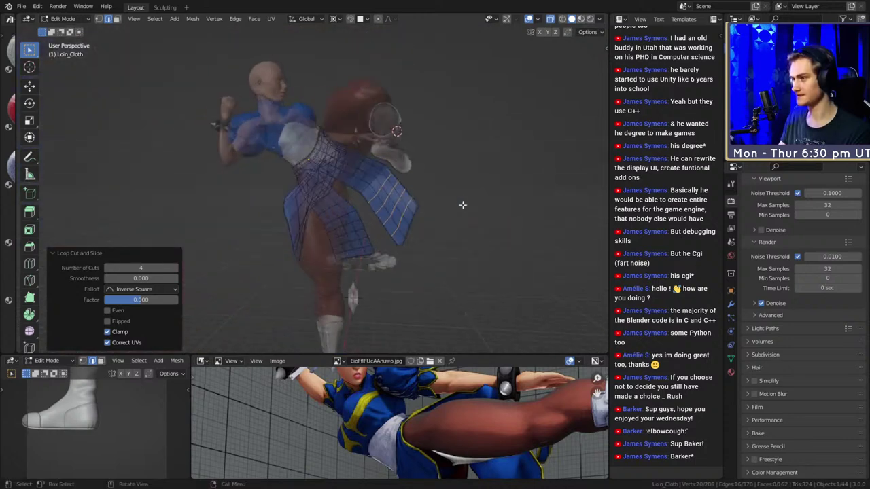
key("Tab")
In the Sculpting workspace, replace the Loin_Cloth's Subdivision modifier with a Multiresolution modifier.
middle_click_drag(392, 215, 202, 55)
left_click(164, 7)
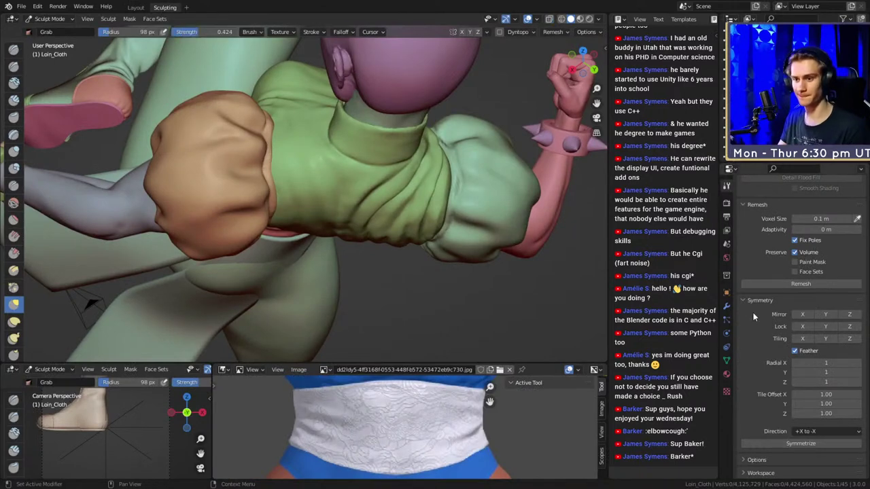
left_click(726, 308)
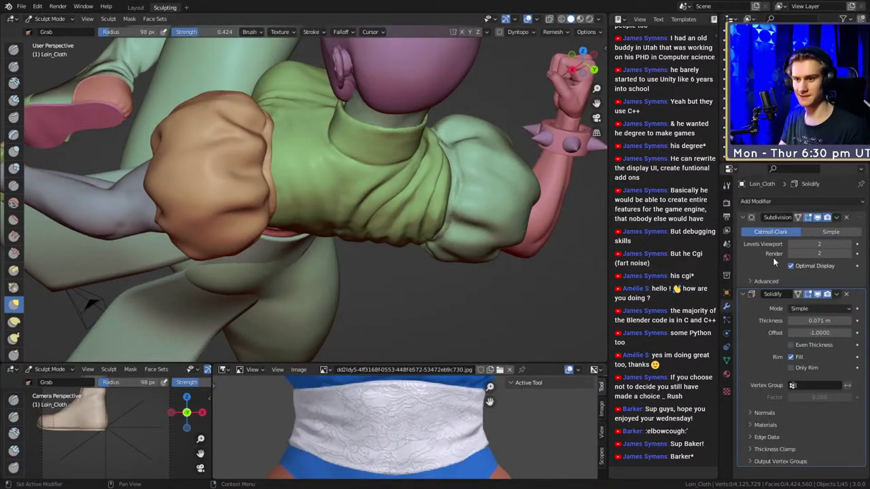
left_click(846, 218)
left_click(755, 201)
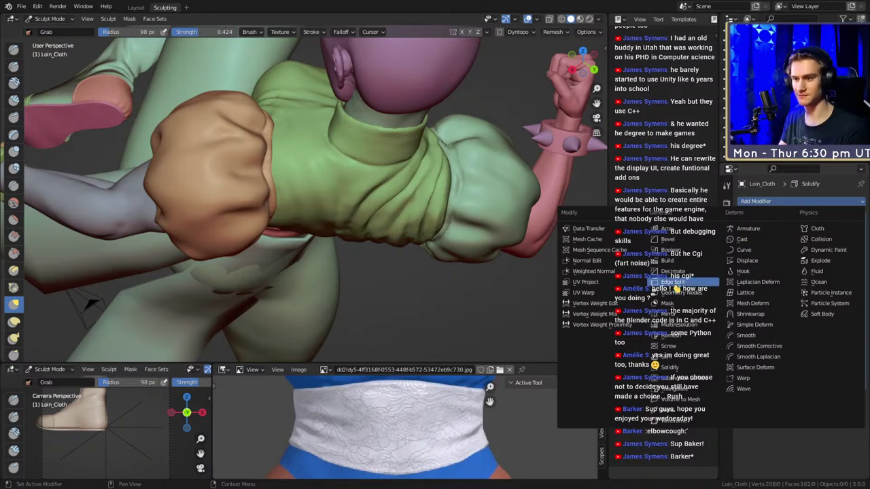
left_click(756, 201)
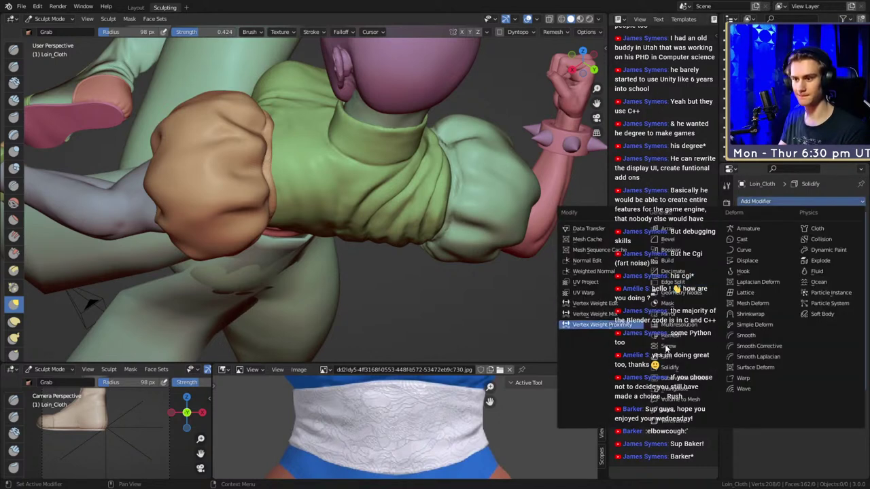
left_click(673, 325)
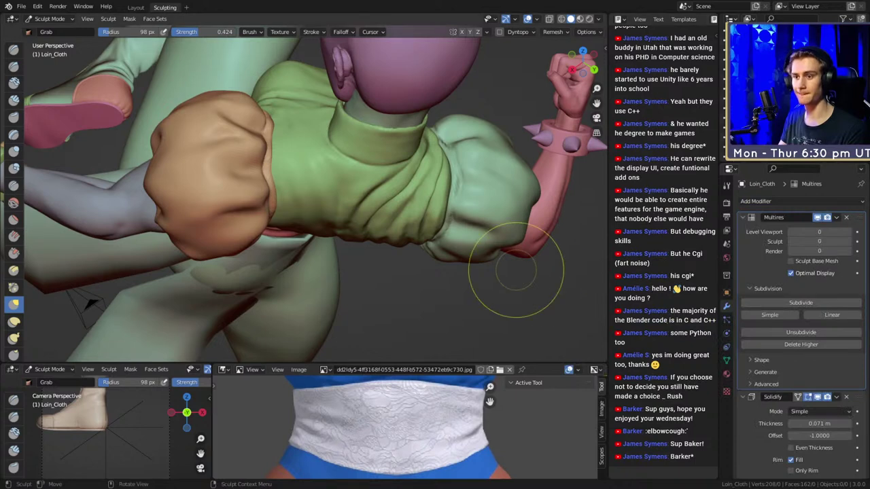
Set the Loin_Cloth to flat shading in the Layout workspace and return to the Sculpting workspace.
middle_click_drag(156, 245, 316, 175)
middle_click_drag(355, 278, 356, 227)
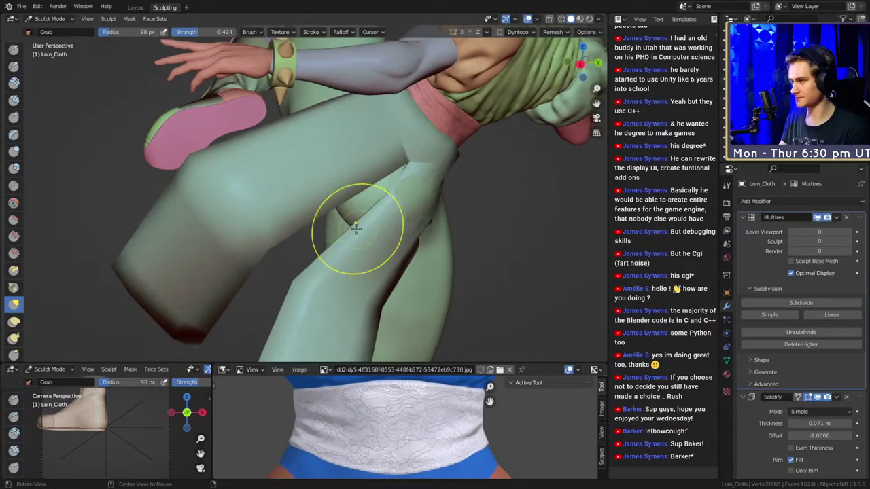
left_click(135, 7)
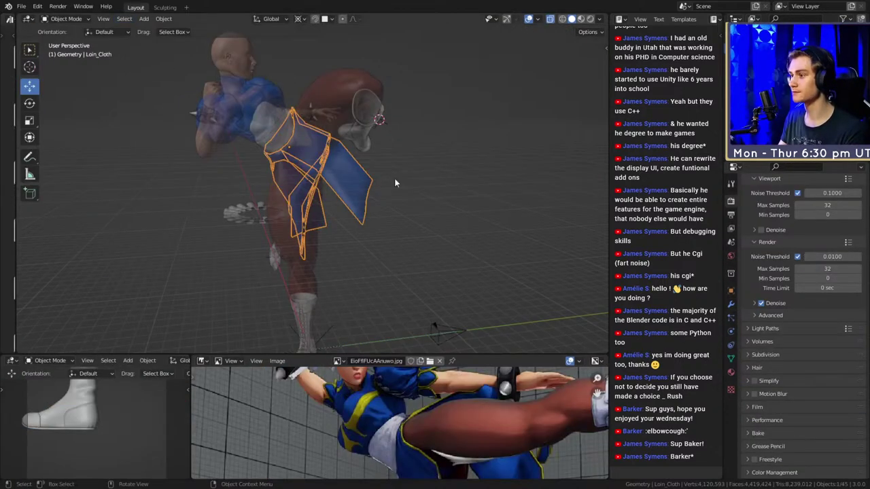
scroll(345, 167, "up", 6)
right_click(345, 182)
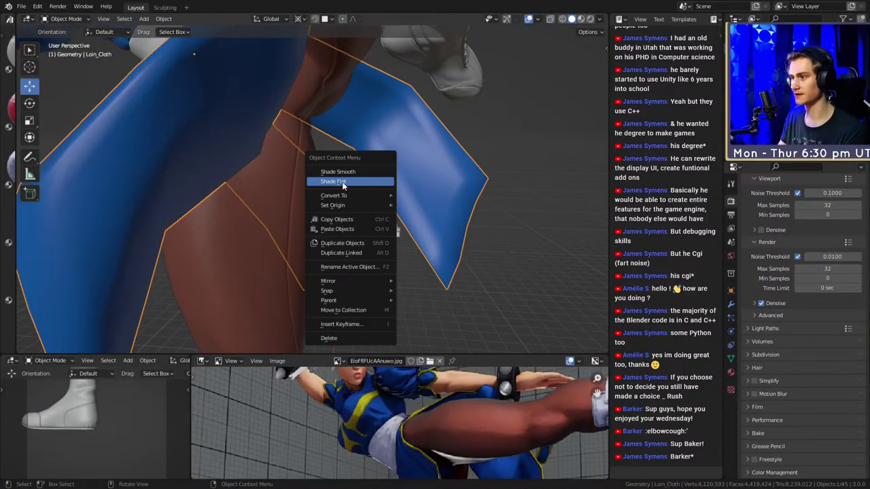
left_click(343, 182)
left_click(167, 7)
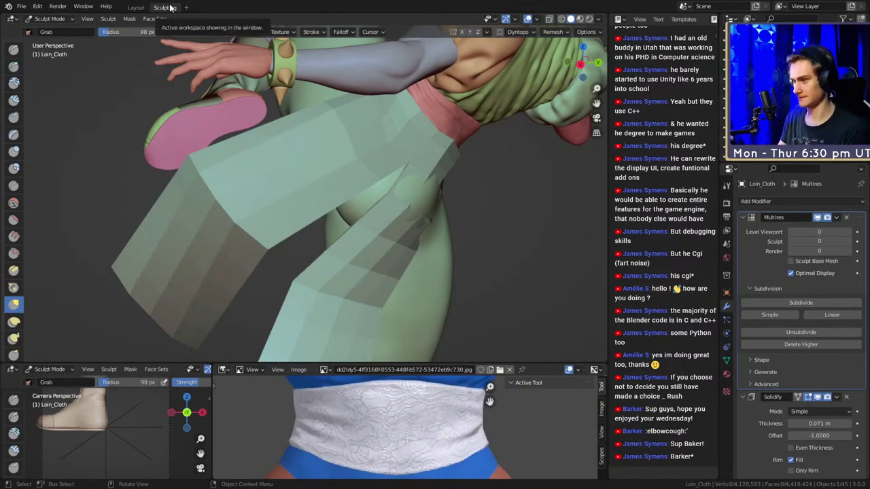
Reshape the upper part of the Loin_Cloth's long flap around the thigh with the Grab brush at a 199 px radius.
mouse_move(373, 251)
middle_mouse_down("shift")
mouse_move(300, 204)
mouse_move(262, 203)
middle_mouse_up("shift")
key("f")
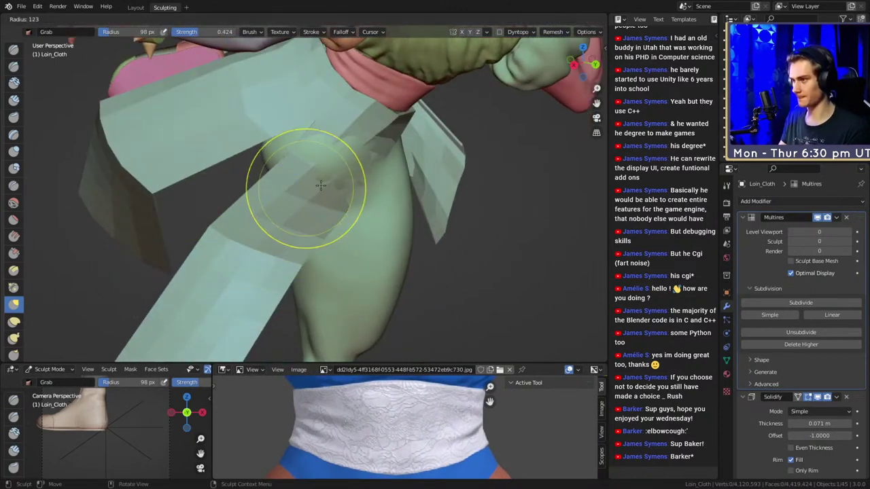
left_click(389, 191)
left_click_drag(336, 165, 252, 269, "shift")
middle_click_drag(277, 253, 332, 266)
key("f")
left_click(386, 182)
key("f")
left_click(380, 180)
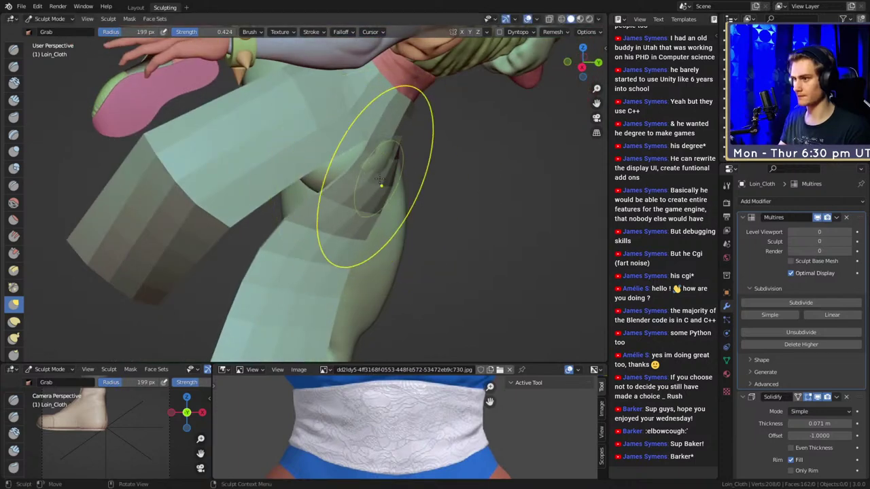
left_click_drag(380, 180, 410, 191)
mouse_move(410, 191)
middle_mouse_down()
mouse_move(344, 174)
mouse_move(372, 190)
mouse_move(355, 194)
middle_mouse_up()
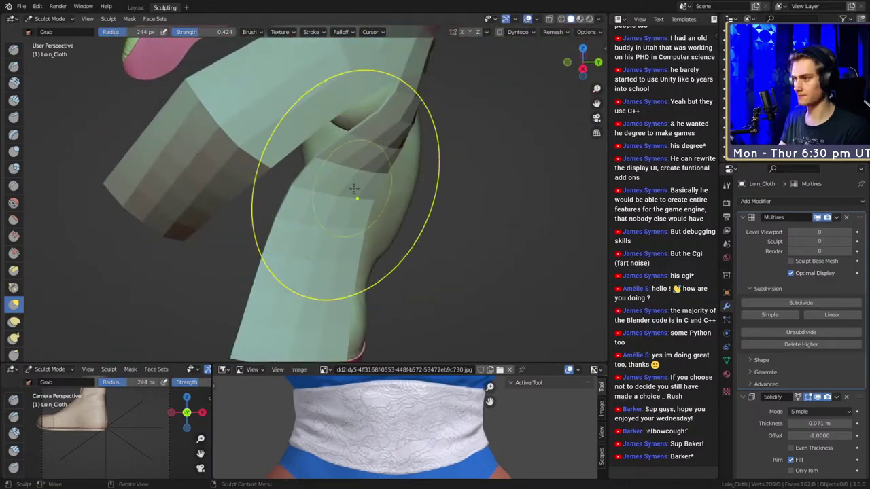
Reshape the middle of the Loin_Cloth's long rear flap beside the standing leg with the Grab brush at a 244 px radius.
left_click_drag(355, 194, 365, 198)
key("f")
mouse_move(365, 198)
middle_mouse_down()
mouse_move(409, 198)
mouse_move(371, 198)
middle_mouse_up()
left_click(527, 193)
key("f")
left_click(501, 196)
left_click_drag(371, 199, 390, 198)
mouse_move(390, 198)
middle_mouse_down()
mouse_move(303, 178)
mouse_move(367, 166)
middle_mouse_up()
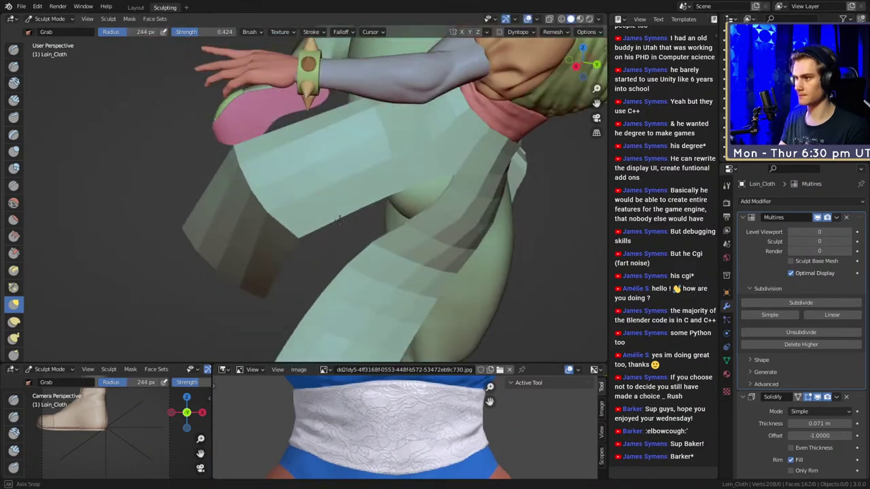
Reshape and smooth the bend toward the end of the raised rear flap at a 181 px brush radius.
key("f")
left_click(358, 197)
left_click_drag(250, 214, 297, 188, "shift")
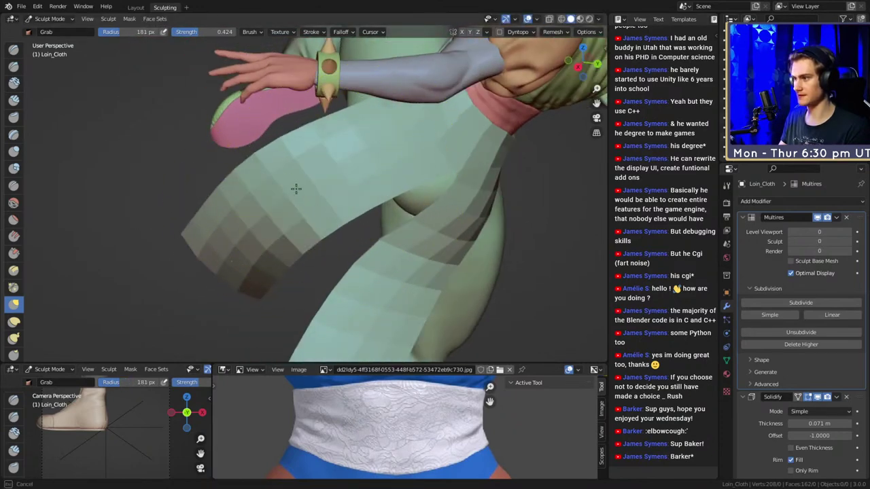
middle_click_drag(346, 166, 363, 197)
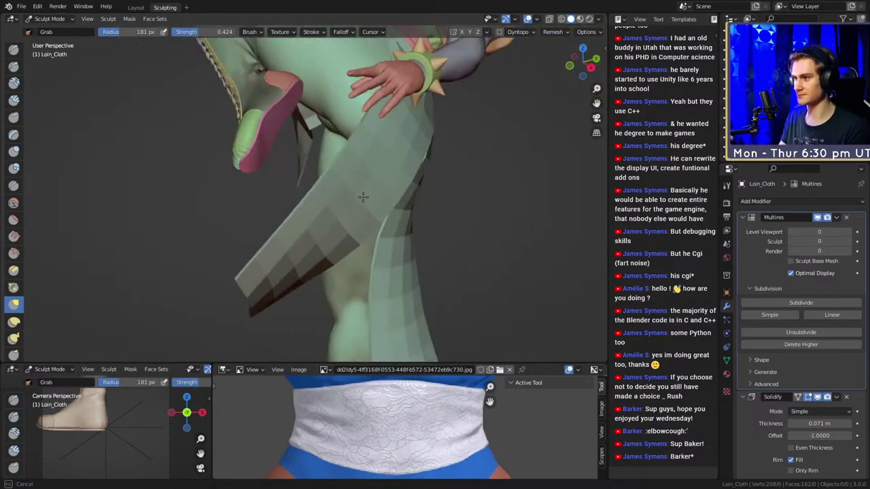
Reshape the Loin_Cloth's front flap with the Grab brush at a 217 px radius.
mouse_move(297, 275)
middle_mouse_down()
mouse_move(338, 217)
mouse_move(312, 182)
mouse_move(314, 213)
mouse_move(359, 186)
mouse_move(341, 225)
mouse_move(339, 185)
middle_mouse_up()
key("f")
mouse_move(378, 229)
left_mouse_down("alt")
mouse_move(398, 178)
mouse_move(415, 180)
left_mouse_up("alt")
left_click(398, 179)
key("f")
left_click(419, 201)
mouse_move(430, 196)
middle_mouse_down()
mouse_move(448, 110)
mouse_move(451, 176)
middle_mouse_up()
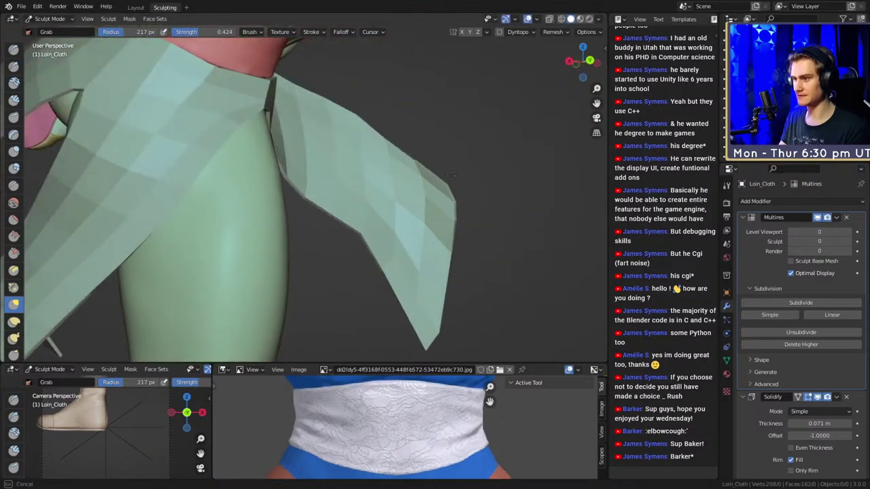
Round out the front flap's outer bend with the Grab brush at up to 244 px radius and subdivide the Multires to level 1.
middle_click_drag(392, 145, 367, 160)
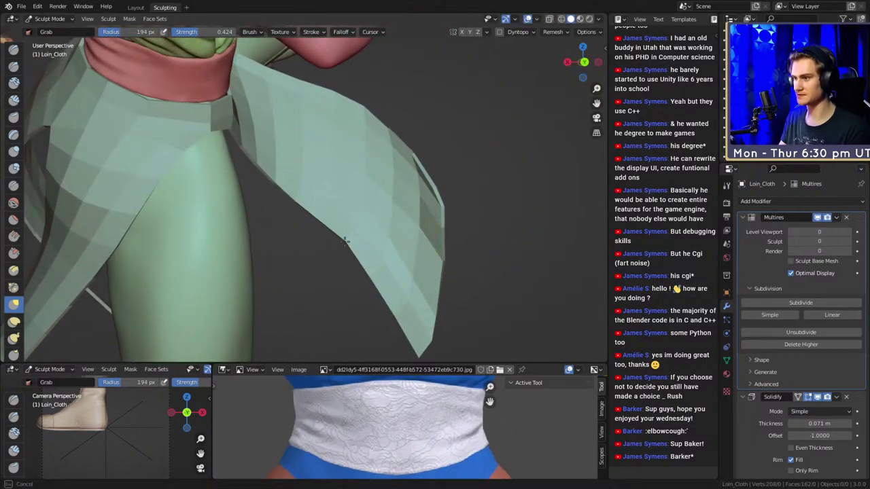
middle_click_drag(345, 241, 339, 174)
key("f")
left_click(514, 211)
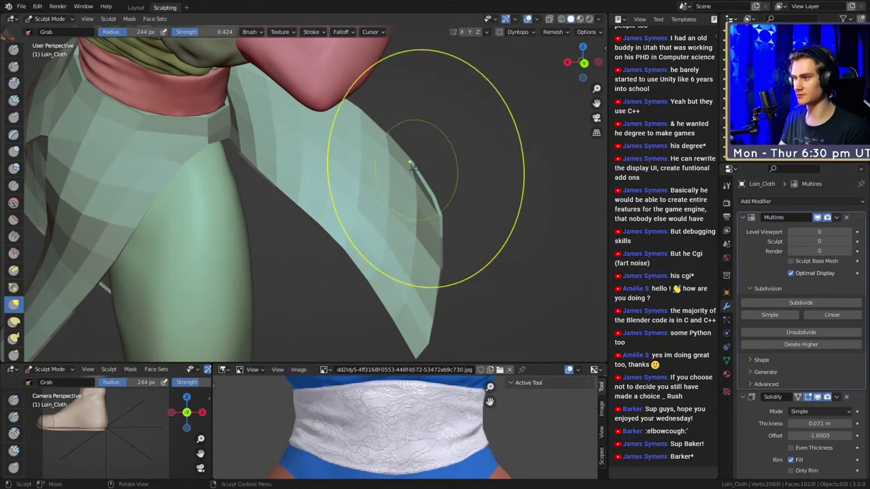
middle_click_drag(396, 168, 406, 156)
mouse_move(364, 129)
middle_mouse_down()
mouse_move(226, 190)
mouse_move(414, 197)
mouse_move(349, 202)
mouse_move(326, 194)
mouse_move(332, 212)
mouse_move(421, 225)
mouse_move(454, 266)
mouse_move(441, 238)
mouse_move(401, 226)
mouse_move(401, 272)
mouse_move(403, 237)
middle_mouse_up()
left_click(800, 302)
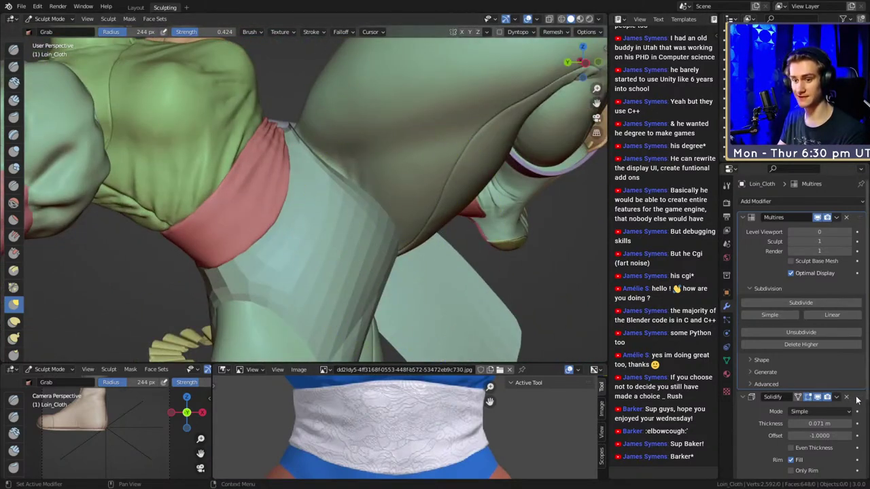
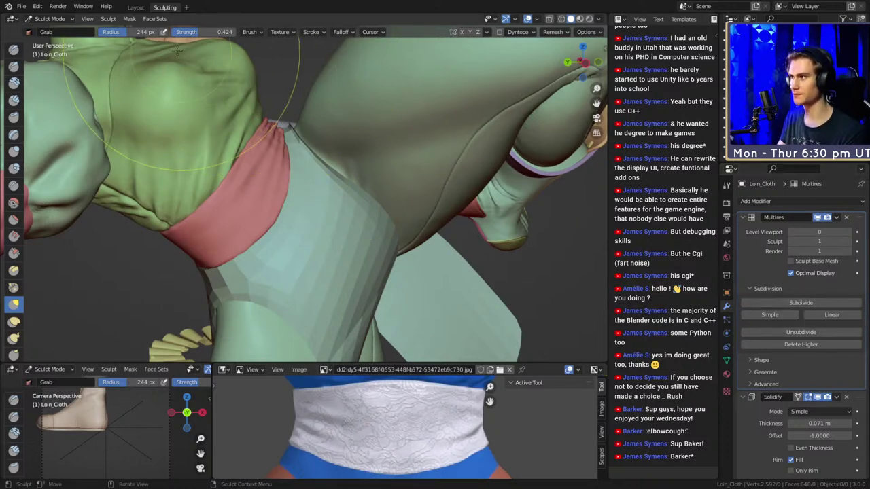
Compare the Loin_Cloth with and without Solidify's viewport display in the Layout workspace, and return to the Sculpting workspace.
left_click(136, 7)
middle_click_drag(353, 229, 384, 178)
left_click(730, 305)
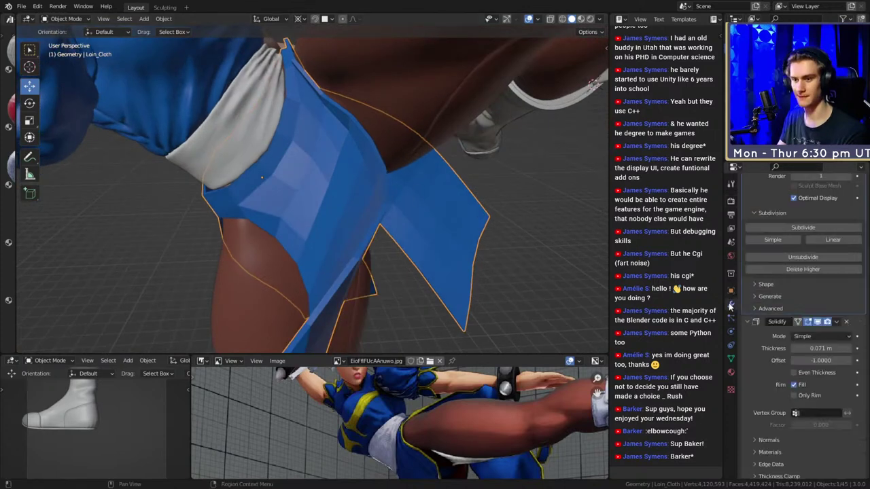
left_click(818, 322)
left_click(817, 323)
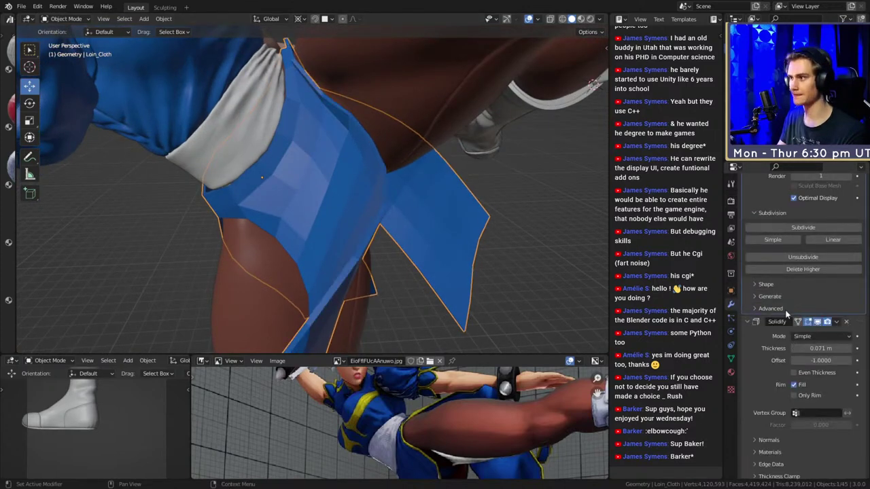
left_click(166, 8)
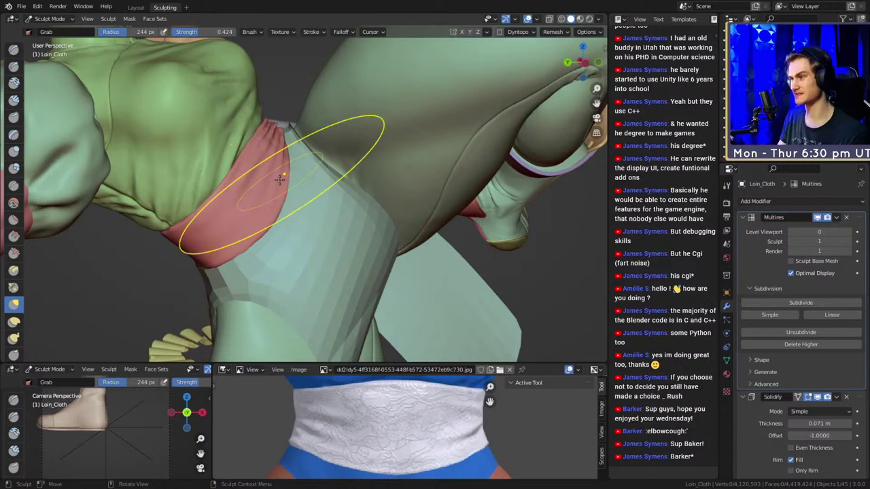
Subdivide the Loin_Cloth's Multires modifier to sculpt level 2 and switch to the Crease brush.
middle_click_drag(299, 207, 394, 203)
key("c")
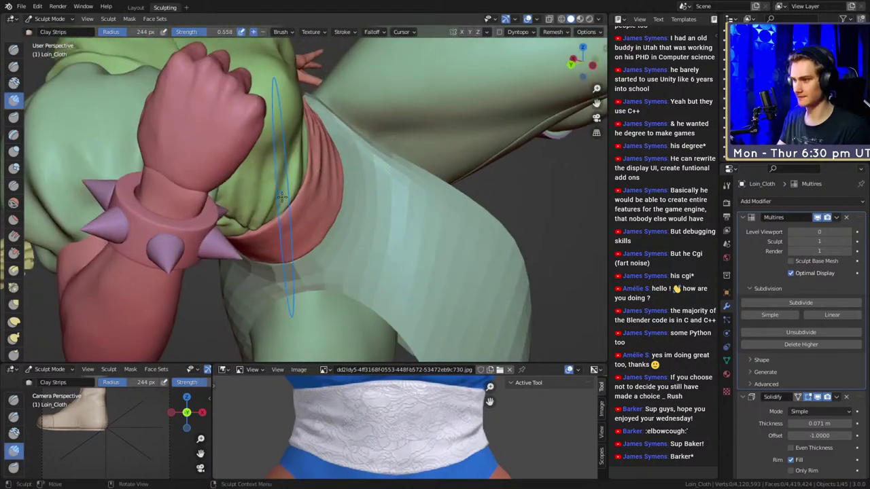
key("f")
left_click(388, 235)
mouse_move(388, 235)
left_mouse_down("alt")
mouse_move(468, 217)
mouse_move(383, 208)
mouse_move(338, 258)
mouse_move(426, 205)
left_mouse_up("alt")
mouse_move(424, 204)
middle_mouse_down()
mouse_move(400, 177)
mouse_move(394, 188)
mouse_move(530, 208)
mouse_move(459, 207)
middle_mouse_up()
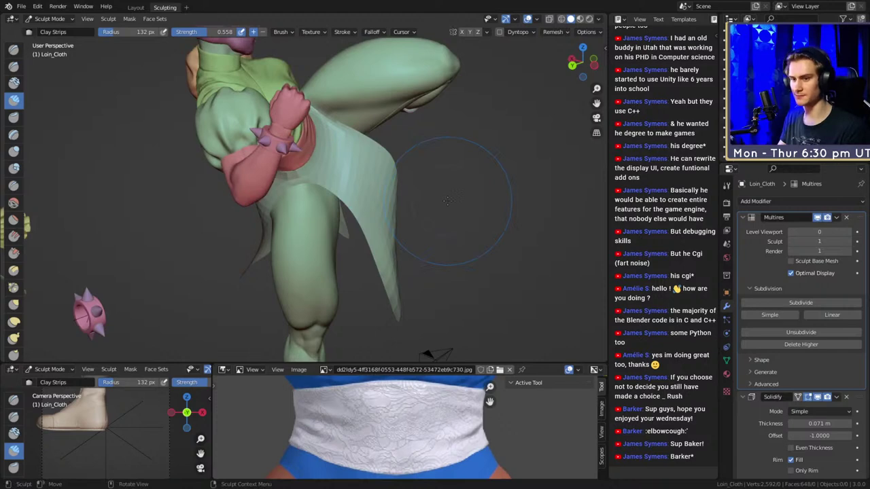
left_click(801, 303)
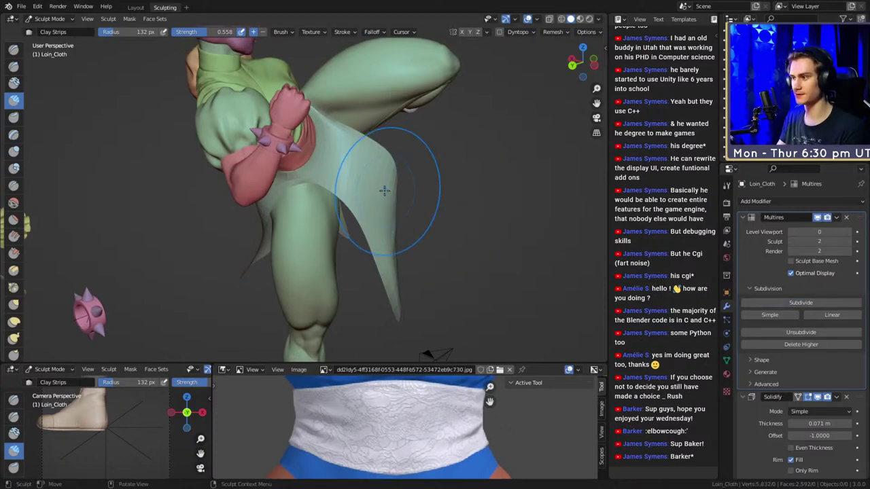
key("shift+c")
Sculpt long folds down the Loin_Cloth's front flap with the Crease brush at radii of 69 to 91 px.
mouse_move(360, 208)
left_mouse_down("alt")
mouse_move(311, 200)
mouse_move(415, 175)
mouse_move(368, 192)
left_mouse_up("alt")
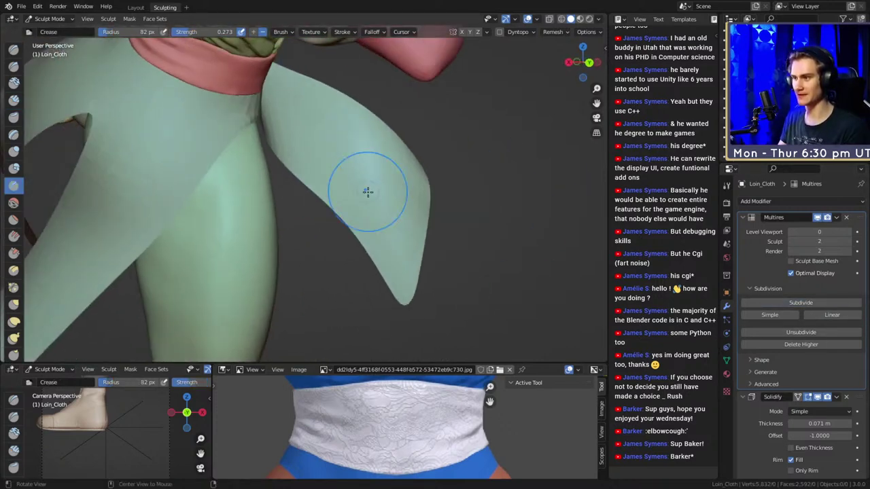
mouse_move(368, 192)
middle_mouse_down()
mouse_move(394, 208)
mouse_move(379, 233)
mouse_move(373, 217)
mouse_move(413, 235)
middle_mouse_up()
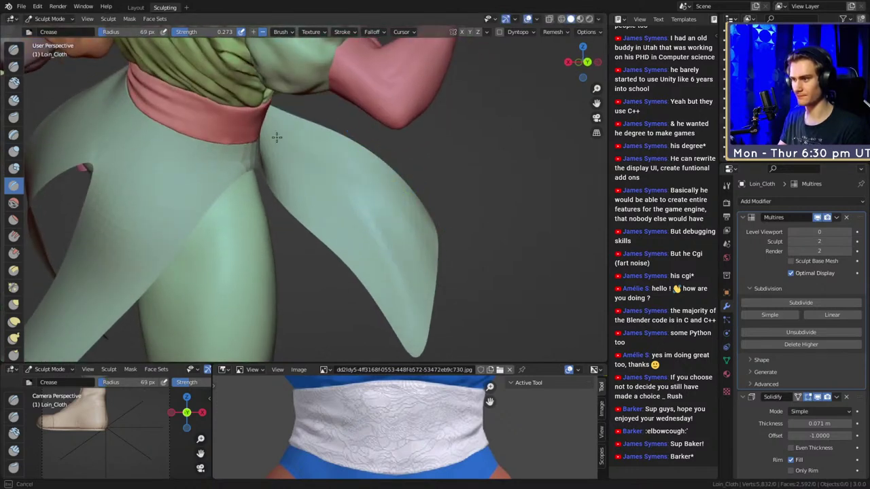
middle_click_drag(277, 137, 276, 220)
middle_click_drag(297, 257, 311, 229)
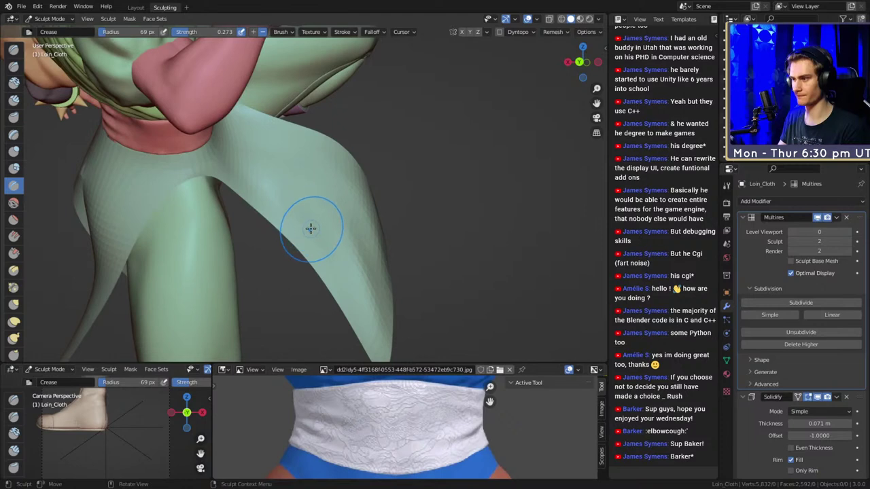
key("f")
left_click(341, 251)
left_click_drag(369, 258, 390, 242, "alt")
left_click_drag(394, 307, 356, 201)
key("f")
left_click(406, 219)
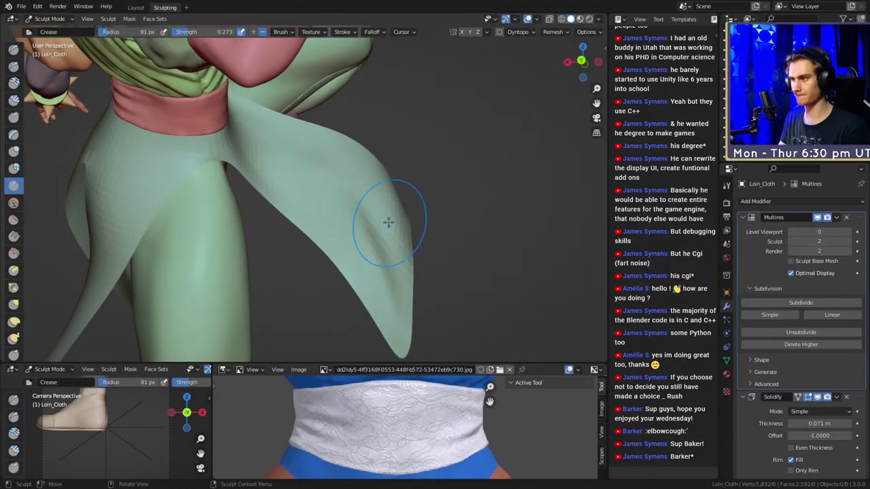
Crease folds running from the sash across the upper part of the front flap at a 55 px brush radius.
mouse_move(349, 160)
middle_mouse_down()
mouse_move(387, 210)
mouse_move(317, 217)
middle_mouse_up()
middle_click_drag(270, 159, 303, 213)
mouse_move(239, 108)
middle_mouse_down("shift")
mouse_move(291, 209)
mouse_move(315, 215)
mouse_move(285, 251)
mouse_move(265, 163)
mouse_move(270, 207)
mouse_move(264, 197)
middle_mouse_up("shift")
key("f")
left_click(252, 163)
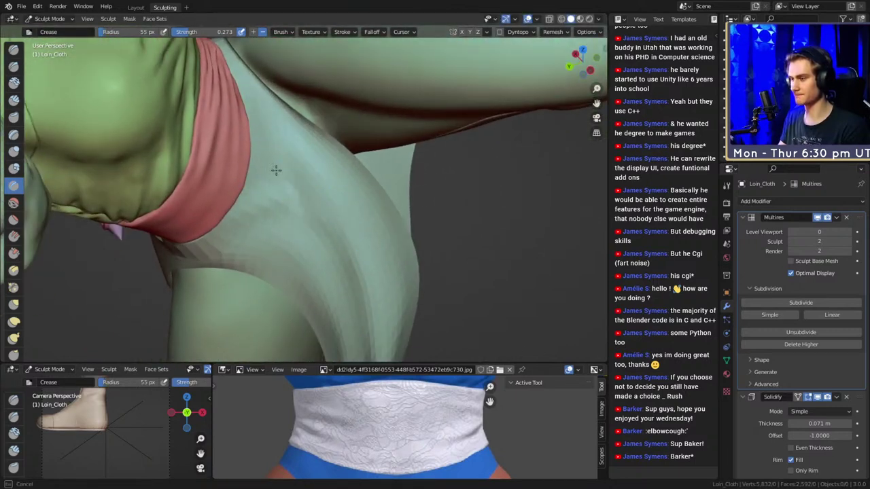
left_click_drag(275, 170, 349, 284)
Continue the front flap's folds from the sash toward its outer bend with the Crease brush at 59 to 62 px radius.
key("f")
left_click(307, 176)
key("f")
left_click(273, 183)
middle_click_drag(252, 169, 297, 185)
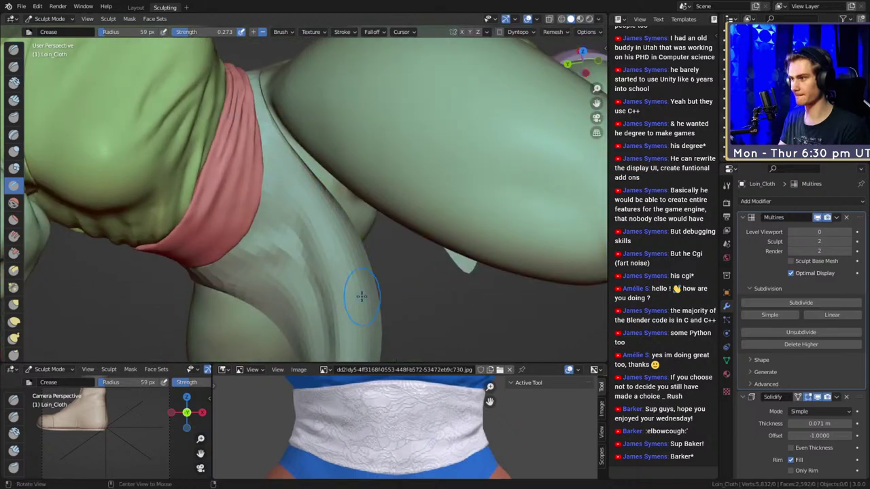
mouse_move(361, 296)
middle_mouse_down()
mouse_move(355, 188)
mouse_move(398, 196)
mouse_move(369, 169)
mouse_move(397, 279)
mouse_move(429, 235)
mouse_move(396, 181)
middle_mouse_up()
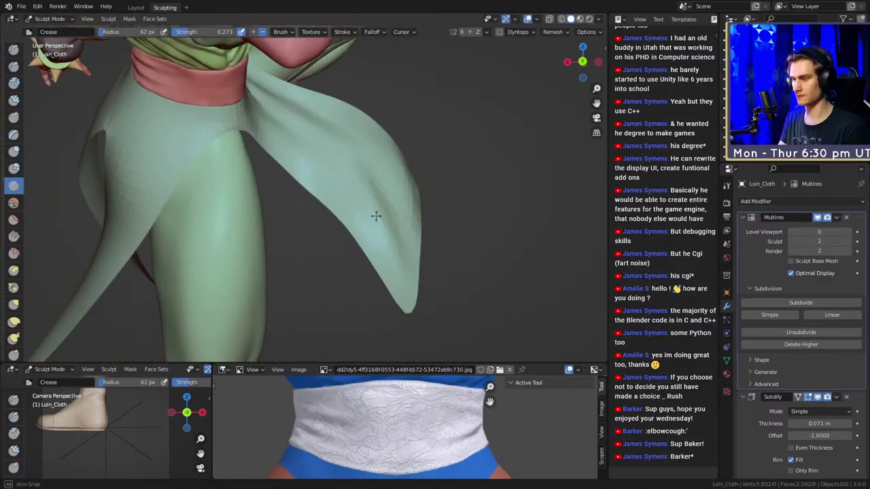
mouse_move(376, 216)
middle_mouse_down()
mouse_move(331, 223)
mouse_move(334, 180)
middle_mouse_up()
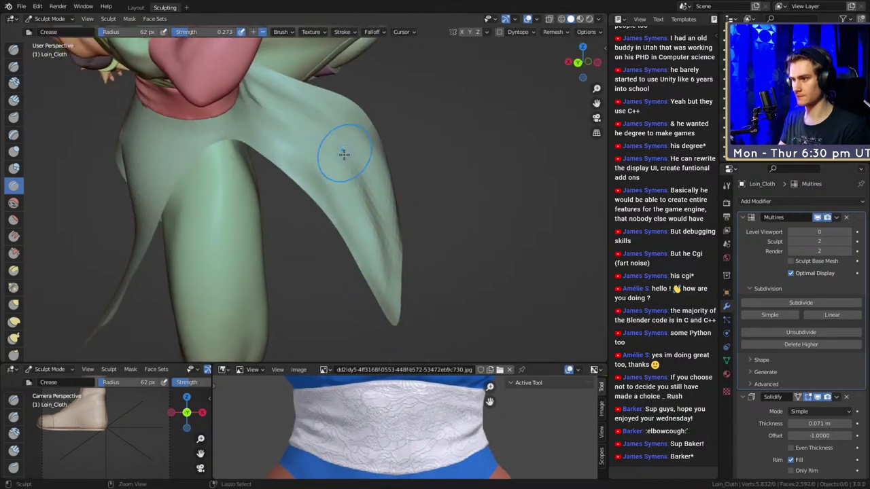
Crease a fold along the thigh-side edge of the long rear flap with a brush radius of 62 to 51 px.
scroll(415, 334, "down", 5)
middle_click_drag(415, 285, 315, 238)
scroll(403, 179, "up", 5)
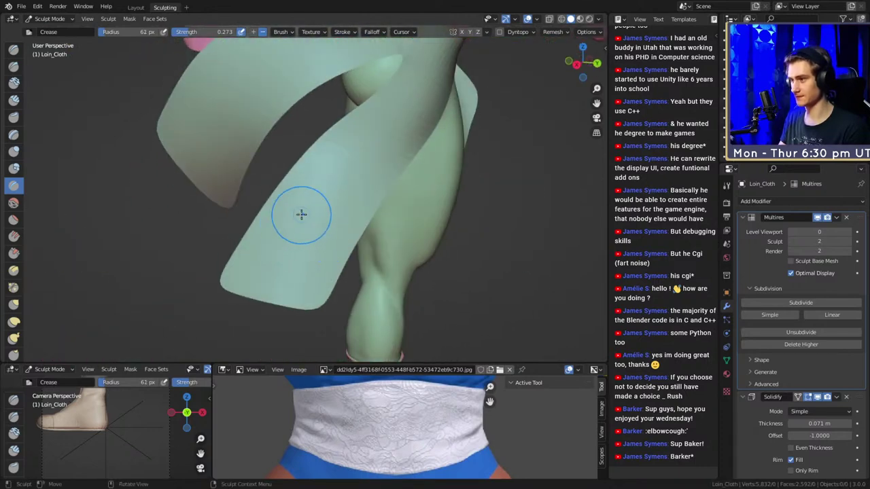
left_click_drag(344, 174, 352, 191, "alt+shift")
middle_click_drag(351, 191, 341, 165)
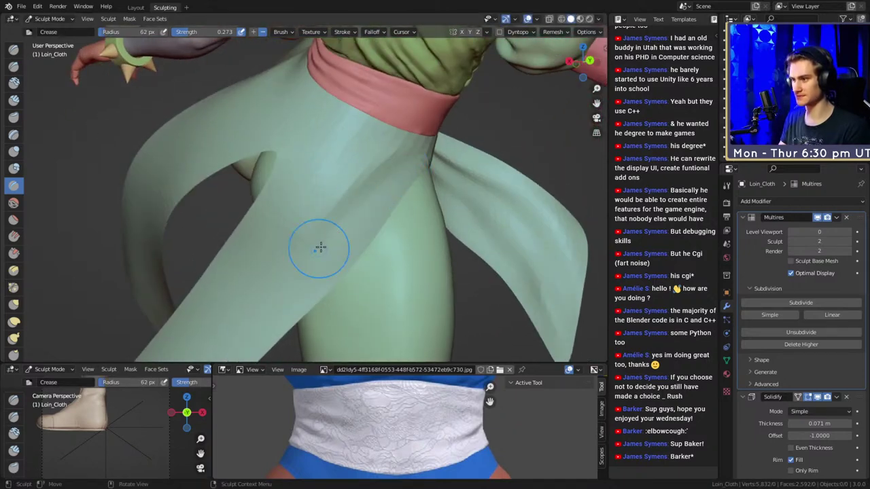
mouse_move(313, 278)
middle_mouse_down("shift")
mouse_move(353, 211)
mouse_move(334, 227)
mouse_move(371, 237)
mouse_move(416, 227)
middle_mouse_up("shift")
scroll(367, 219, "down", 2)
key("f")
left_click(377, 226)
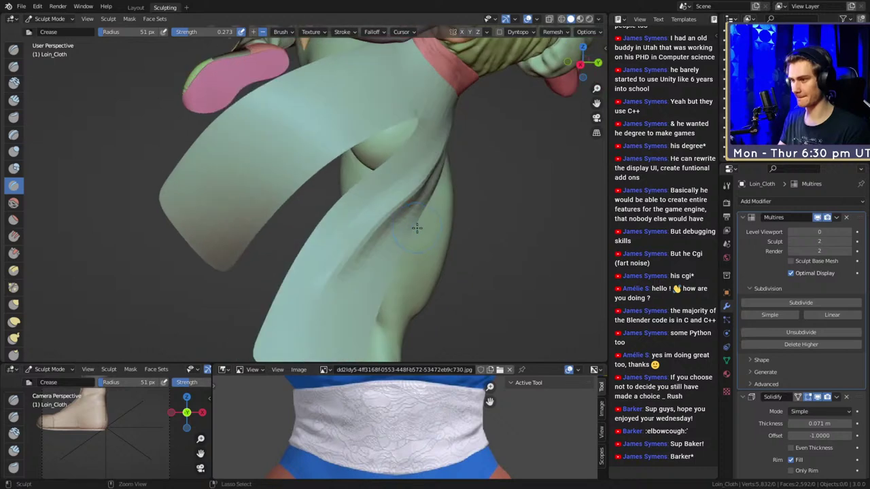
Add more folds from the waist down the long rear flap with the Crease brush at radii from 49 to 104 px.
key("f")
left_click(400, 215)
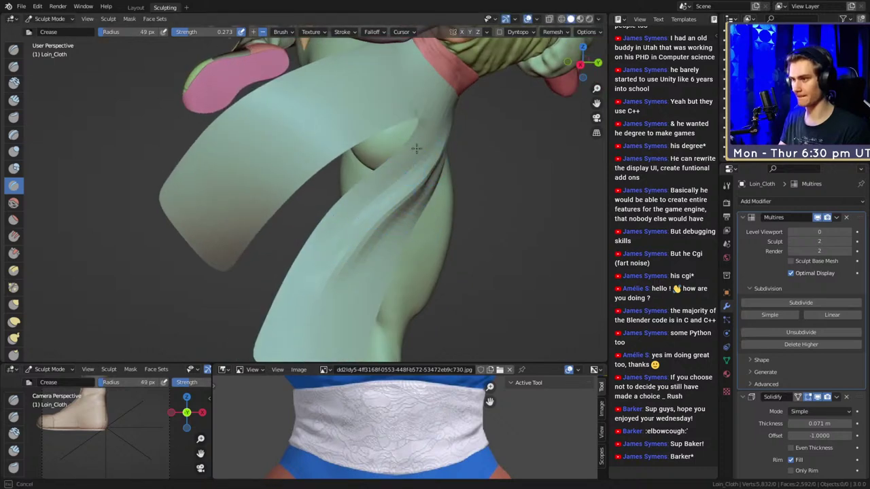
middle_click_drag(417, 148, 460, 89)
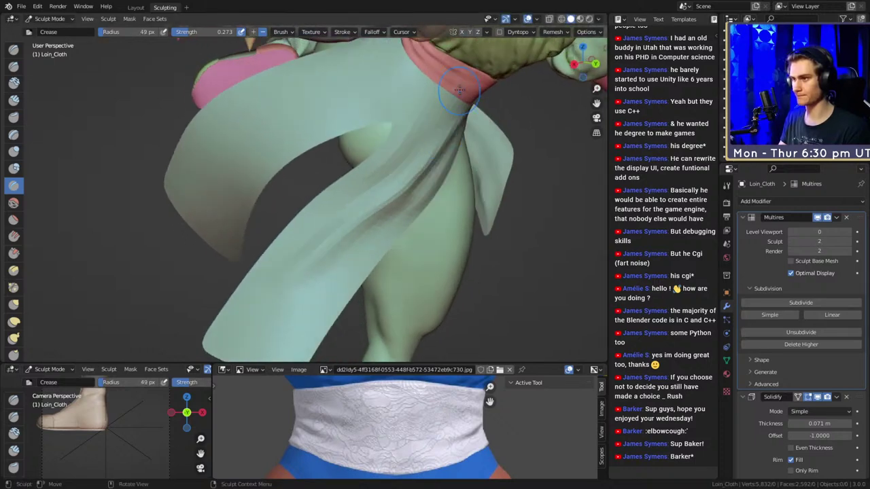
middle_click_drag(400, 213, 399, 165)
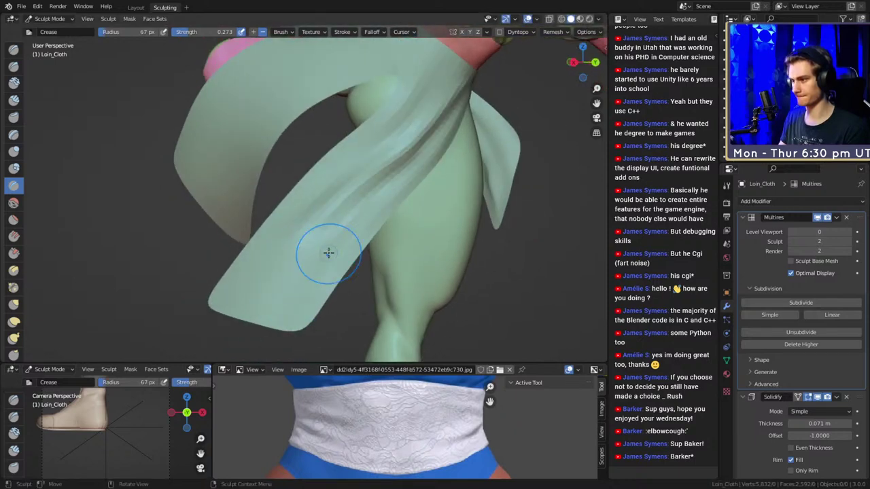
middle_click_drag(328, 253, 292, 270)
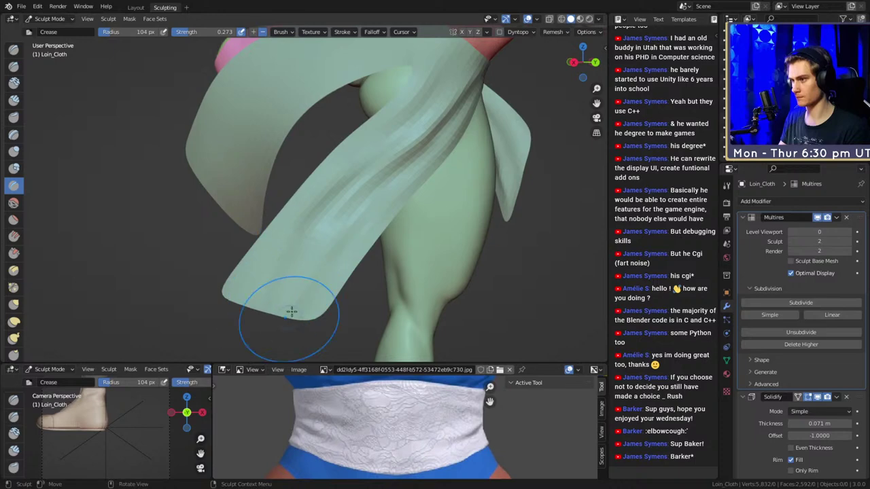
mouse_move(366, 204)
middle_mouse_down()
mouse_move(345, 227)
mouse_move(394, 216)
mouse_move(344, 229)
mouse_move(378, 181)
mouse_move(380, 214)
middle_mouse_up()
Sculpt light folds along the middle of the raised rear flap with the Crease brush at 73 to 75 px radius.
key("f")
left_click(380, 214)
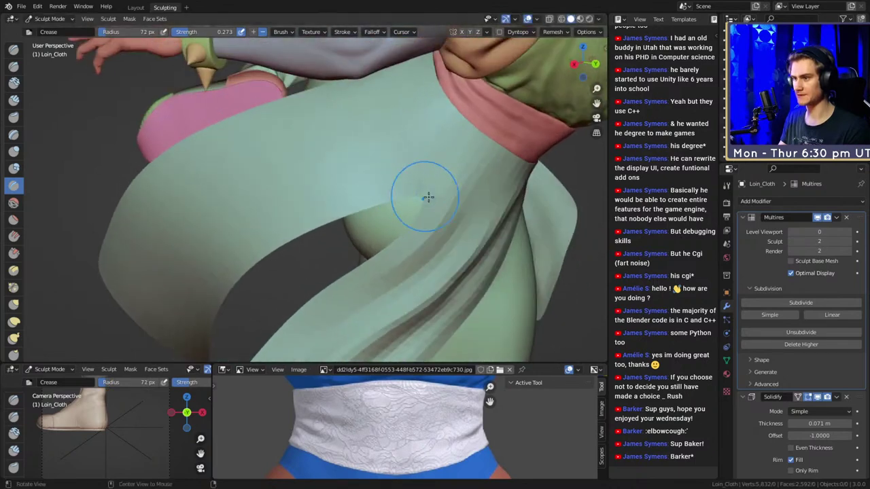
mouse_move(428, 197)
middle_mouse_down()
mouse_move(387, 190)
mouse_move(408, 145)
mouse_move(444, 191)
mouse_move(335, 235)
mouse_move(306, 200)
middle_mouse_up()
mouse_move(305, 200)
middle_mouse_down("shift")
mouse_move(336, 242)
mouse_move(311, 227)
mouse_move(295, 229)
mouse_move(268, 195)
middle_mouse_up("shift")
key("f")
left_click(291, 227)
scroll(269, 245, "down", 2)
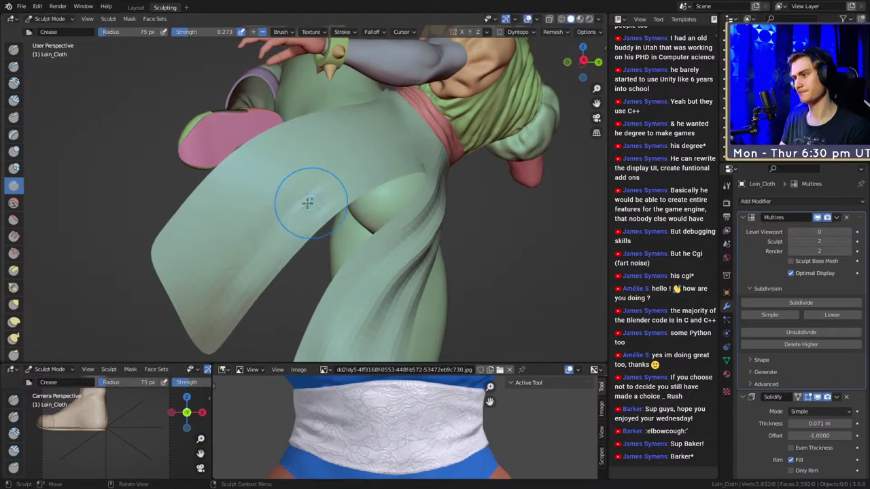
mouse_move(307, 203)
middle_mouse_down()
mouse_move(292, 219)
mouse_move(325, 194)
mouse_move(301, 224)
mouse_move(286, 202)
mouse_move(301, 190)
mouse_move(285, 206)
mouse_move(293, 197)
middle_mouse_up()
Pull the raised rear flap's lower edge into a stronger curve with the Grab brush.
key("g")
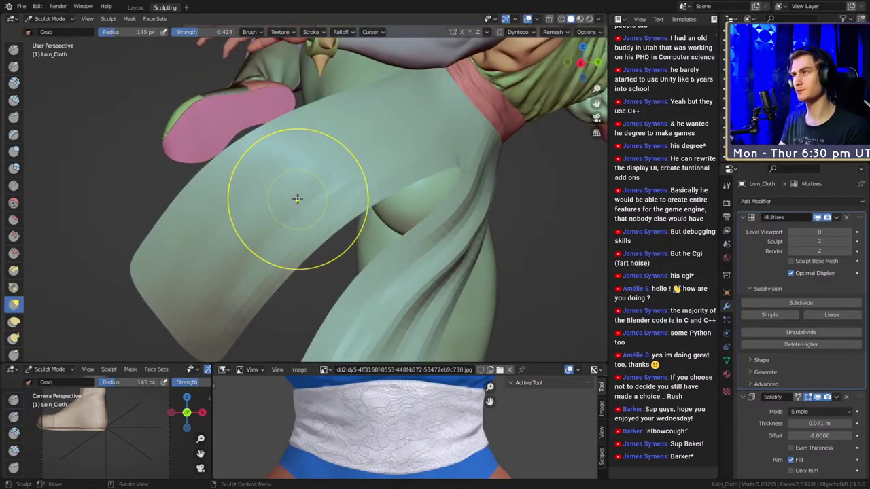
key("f")
left_click(335, 215)
left_click_drag(316, 237, 276, 221)
mouse_move(333, 220)
left_mouse_down()
mouse_move(334, 184)
mouse_move(349, 175)
left_mouse_up()
mouse_move(281, 268)
left_mouse_down()
mouse_move(258, 262)
mouse_move(245, 291)
left_mouse_up()
middle_click_drag(244, 290, 248, 224)
Sculpt deeper folds from the middle of the raised rear flap toward its tip with the Crease brush at 64 to 70 px radius.
key("shift+c")
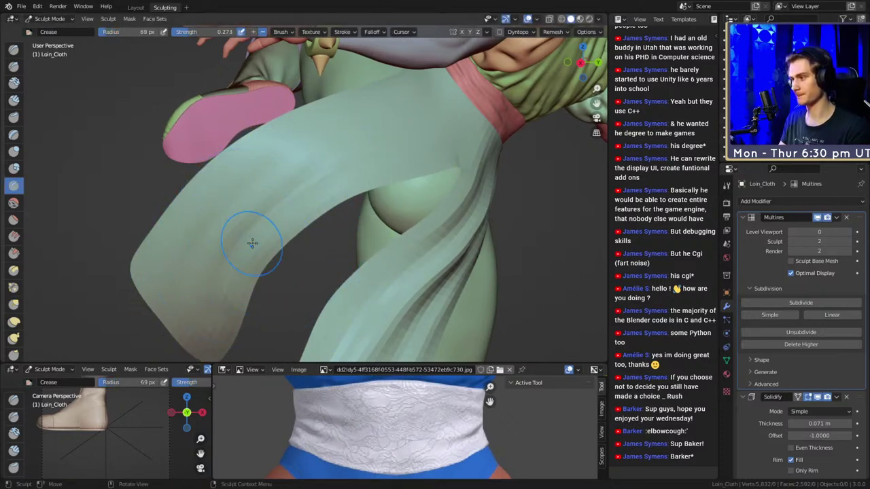
left_click_drag(347, 142, 222, 296, "ctrl")
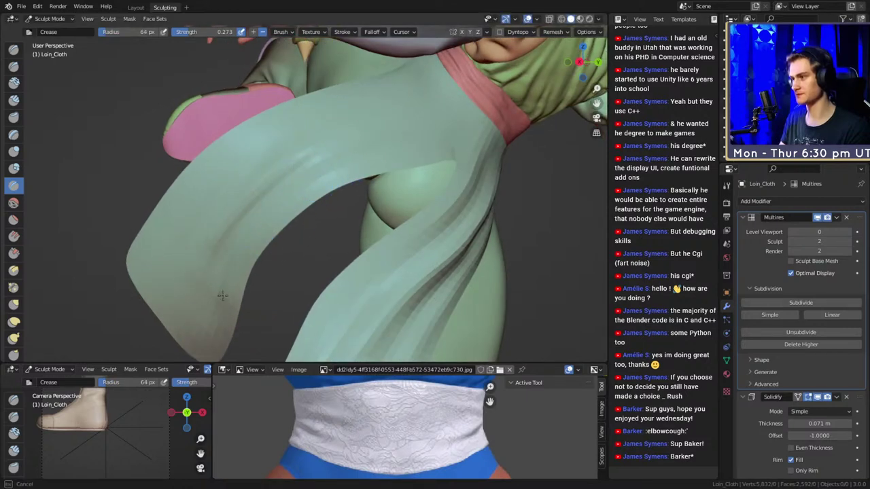
mouse_move(230, 272)
middle_mouse_down()
mouse_move(279, 214)
mouse_move(281, 186)
mouse_move(274, 194)
middle_mouse_up()
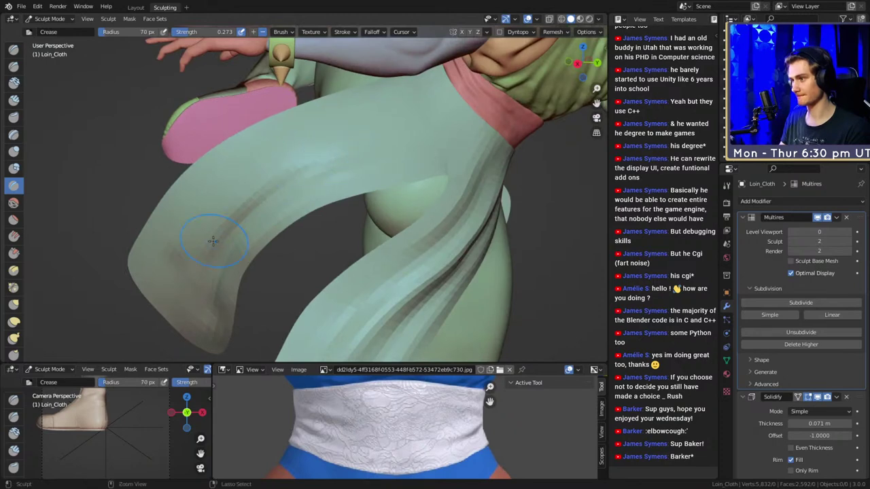
Extend the folds along the raised rear flap to its tip with the Crease brush at 70 to 87 px radius.
mouse_move(213, 241)
middle_mouse_down()
mouse_move(345, 151)
mouse_move(287, 198)
middle_mouse_up()
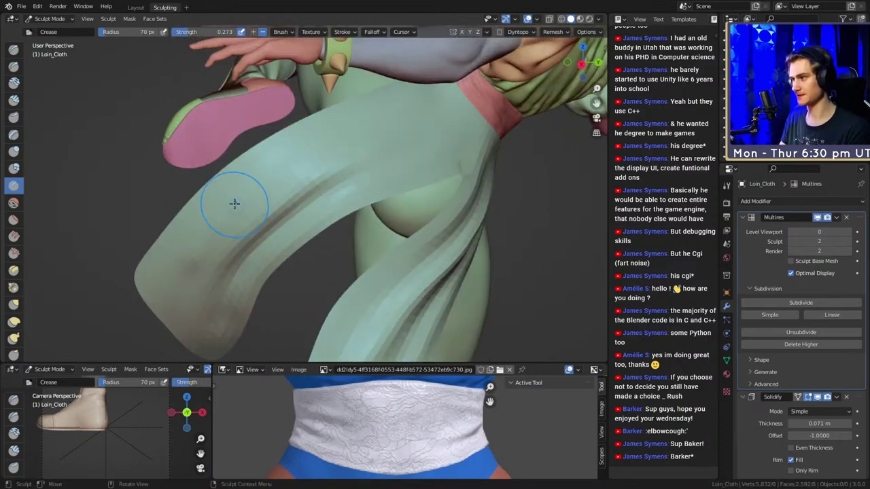
key("f")
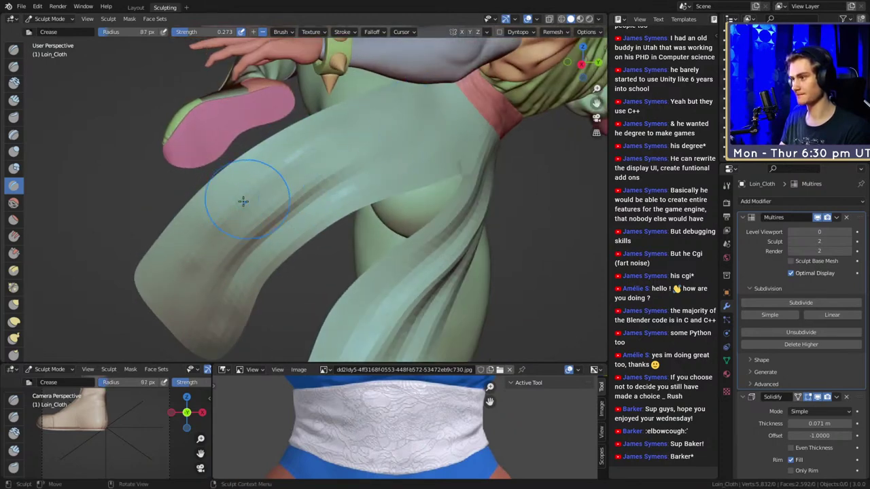
middle_click_drag(249, 200, 270, 177, "shift")
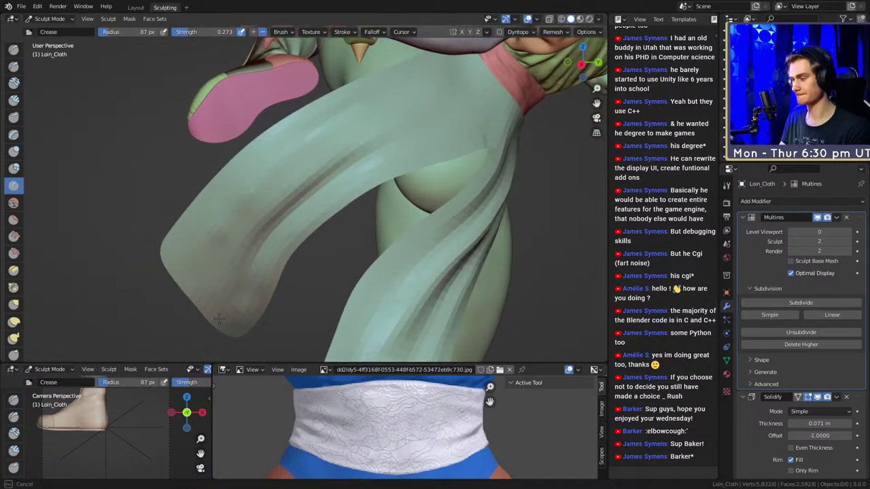
left_click(248, 288)
mouse_move(248, 288)
middle_mouse_down()
mouse_move(272, 242)
mouse_move(320, 235)
middle_mouse_up()
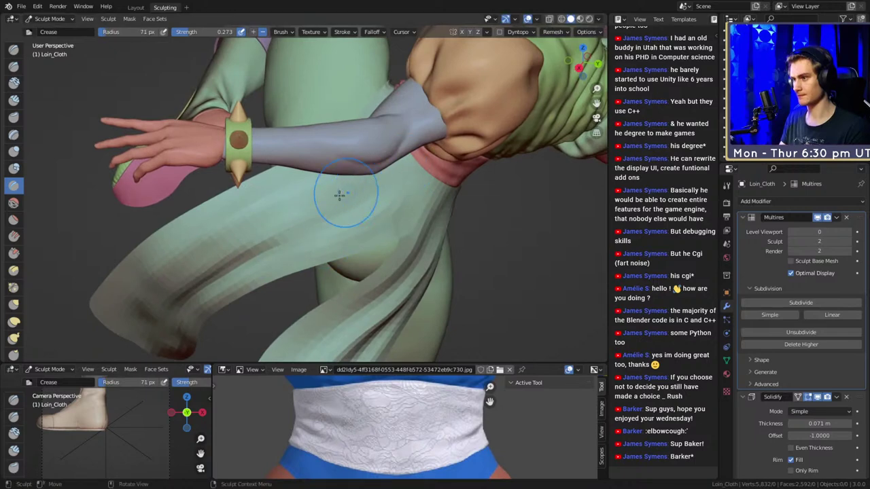
Sculpt folds across the raised rear flap up to the waistband with the Crease brush at 71 to 79 px radius.
mouse_move(339, 194)
middle_mouse_down()
mouse_move(340, 183)
mouse_move(362, 167)
middle_mouse_up()
left_click_drag(299, 199, 294, 201)
mouse_move(294, 200)
middle_mouse_down()
mouse_move(363, 203)
mouse_move(342, 185)
mouse_move(358, 150)
mouse_move(340, 180)
middle_mouse_up()
key("f")
left_click(361, 105)
key("f")
left_click(371, 173)
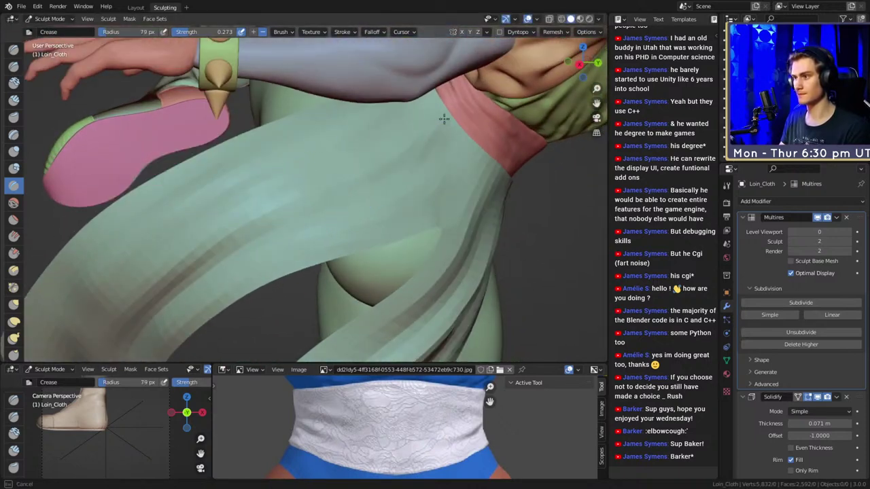
left_click(420, 129)
middle_click_drag(459, 163, 383, 177)
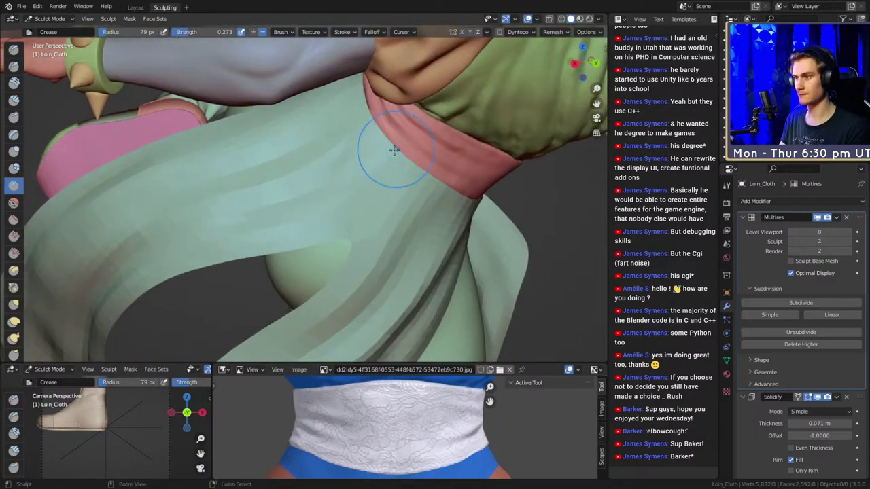
Subdivide the Loin_Cloth's Multires modifier to sculpt level 3 and save the file as chun_li_figurine_v10a.blend.
middle_click_drag(394, 146, 428, 209)
left_click_drag(428, 209, 398, 157, "alt")
mouse_move(349, 134)
left_mouse_down("alt+shift")
mouse_move(361, 217)
mouse_move(527, 184)
mouse_move(414, 188)
mouse_move(414, 272)
mouse_move(365, 271)
left_mouse_up("alt+shift")
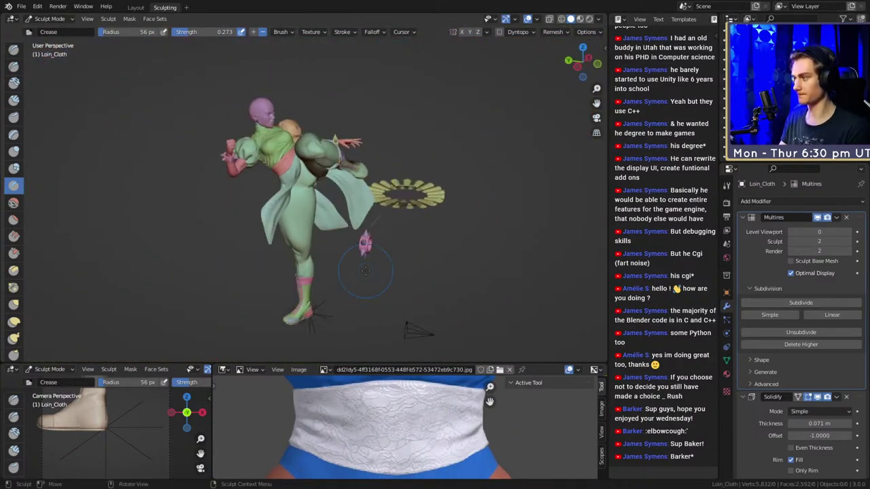
left_click(807, 301)
middle_click_drag(286, 197, 426, 258)
mouse_move(426, 258)
middle_mouse_down("ctrl")
mouse_move(426, 218)
mouse_move(408, 217)
mouse_move(319, 255)
middle_mouse_up("ctrl")
scroll(384, 217, "up", 4)
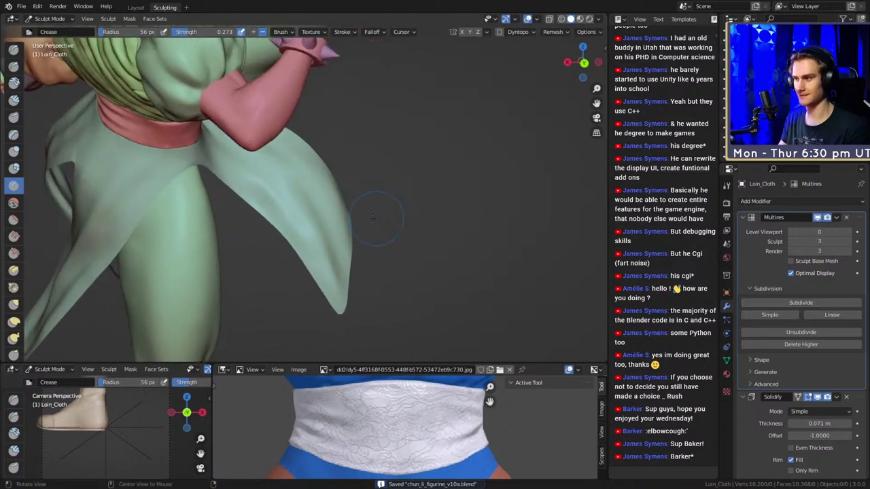
Sculpt folds from the front flap's middle toward its pointed tip with the Crease brush at 63 to 73 px radius.
middle_click_drag(373, 204, 394, 204)
middle_click_drag(401, 244, 407, 196, "ctrl")
middle_click_drag(438, 235, 378, 227, "shift")
key("f")
left_click(422, 225)
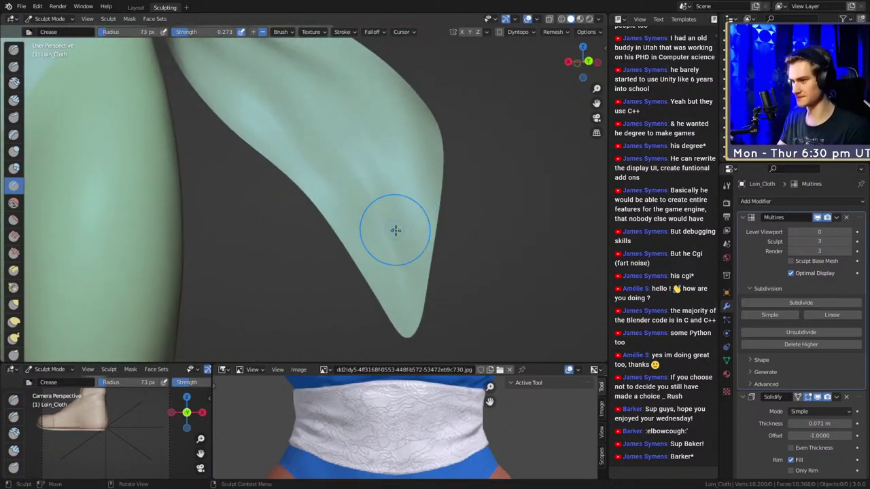
key("f")
left_click(441, 251)
middle_click_drag(353, 129, 359, 203, "shift")
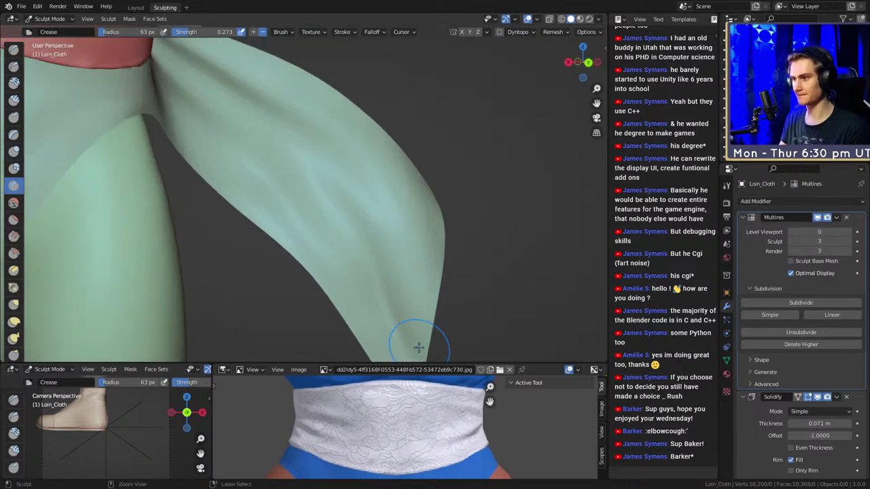
mouse_move(417, 345)
left_mouse_down()
mouse_move(374, 235)
mouse_move(282, 148)
mouse_move(351, 247)
left_mouse_up()
Sharpen the front flap's long folds and its inner edge with the Crease brush at 53 to 62 px radius.
middle_click_drag(351, 247, 333, 161)
middle_click_drag(248, 135, 297, 168)
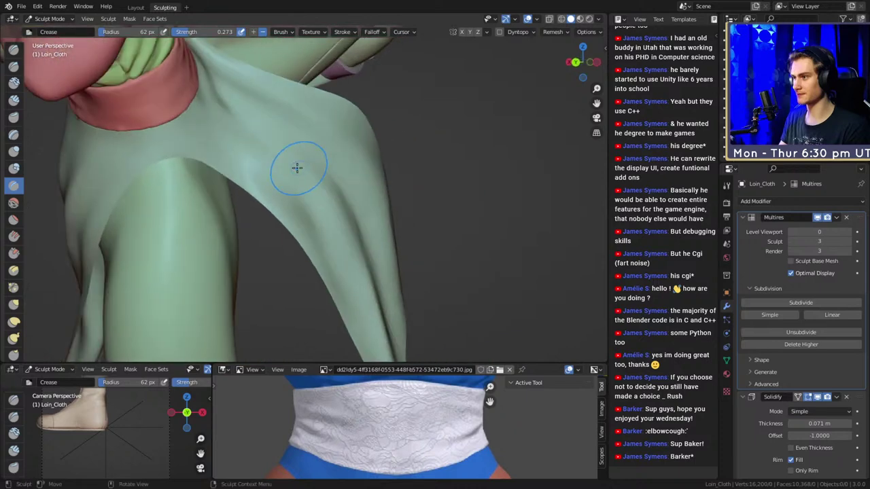
left_click_drag(250, 149, 359, 311)
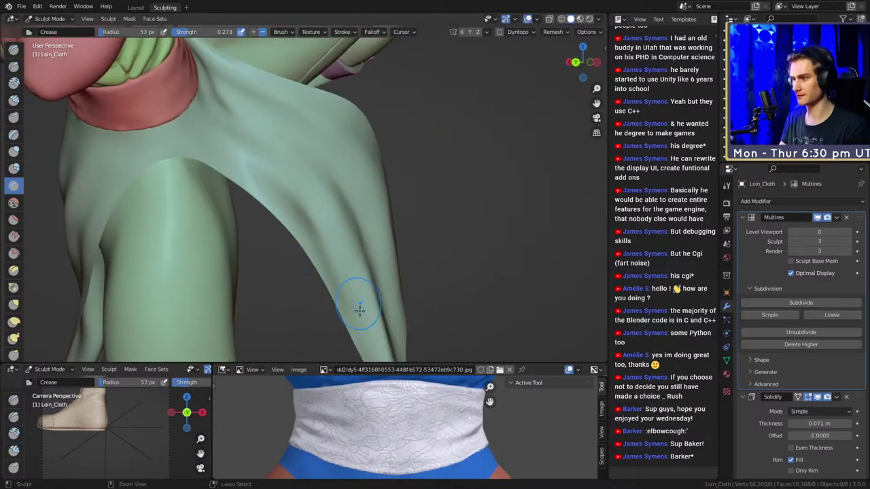
middle_click_drag(374, 327, 345, 244)
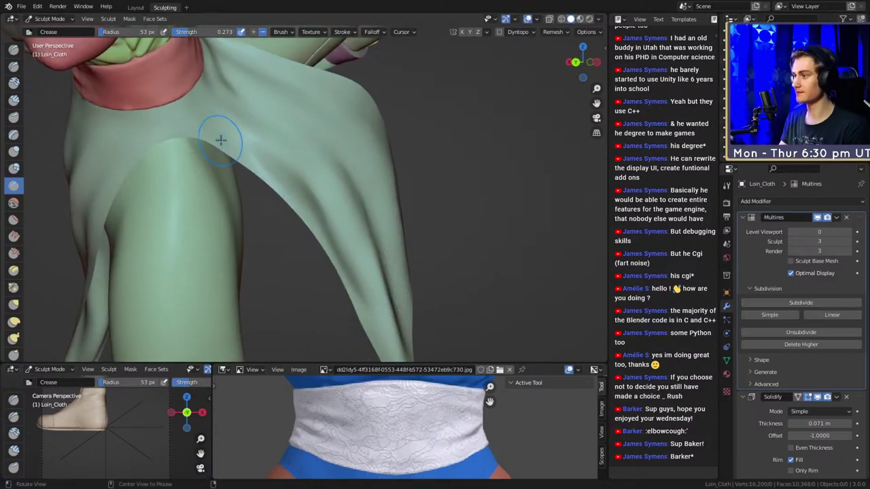
Add fine folds radiating from the waistband at the top of the front flap with the Crease brush at 36 to 43 px radius.
mouse_move(220, 139)
middle_mouse_down()
mouse_move(256, 175)
mouse_move(272, 229)
mouse_move(248, 214)
mouse_move(308, 214)
mouse_move(282, 197)
middle_mouse_up()
scroll(284, 216, "up", 2)
key("f")
left_click(274, 188)
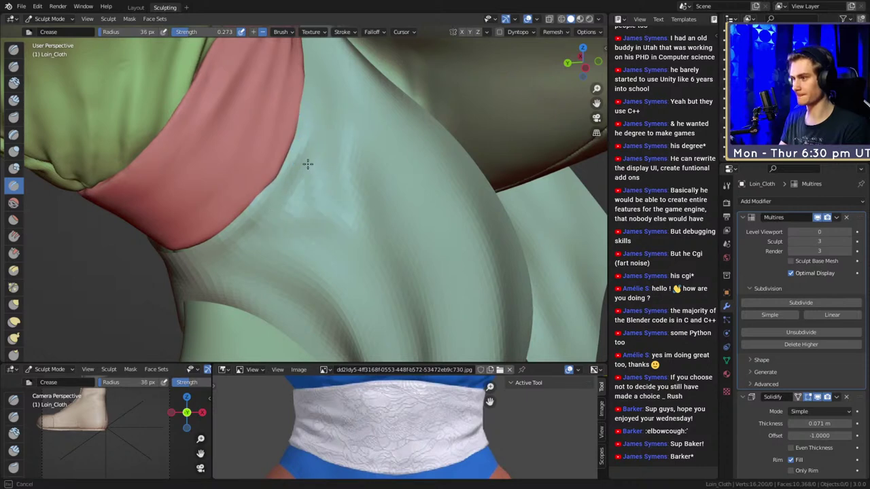
mouse_move(308, 163)
middle_mouse_down()
mouse_move(311, 140)
mouse_move(296, 203)
middle_mouse_up()
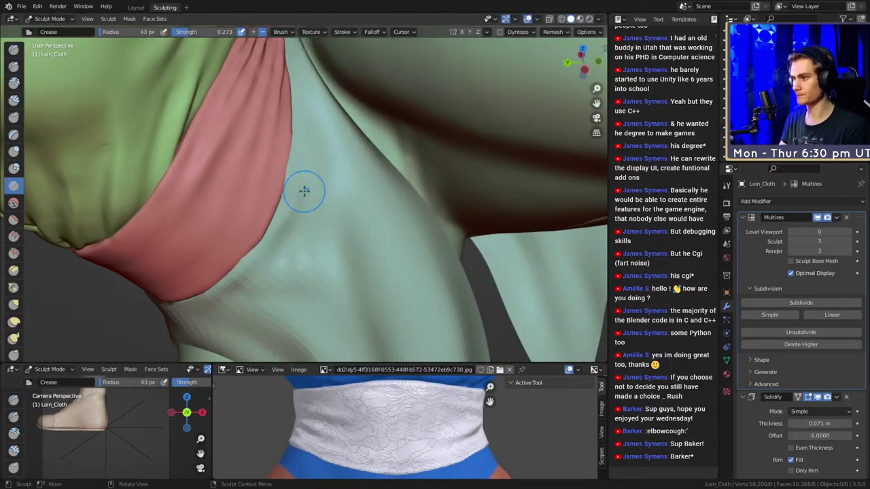
middle_click_drag(294, 158, 313, 178)
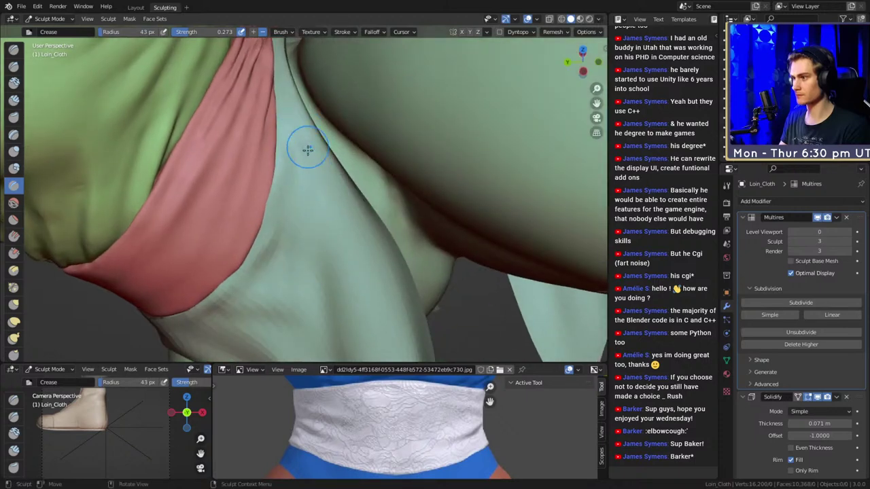
mouse_move(320, 318)
middle_mouse_down()
mouse_move(410, 225)
mouse_move(344, 188)
middle_mouse_up()
Deepen the folds running from the hip down the front flap with the Crease brush at 62 and 42 px radius.
key("f")
left_click(369, 172)
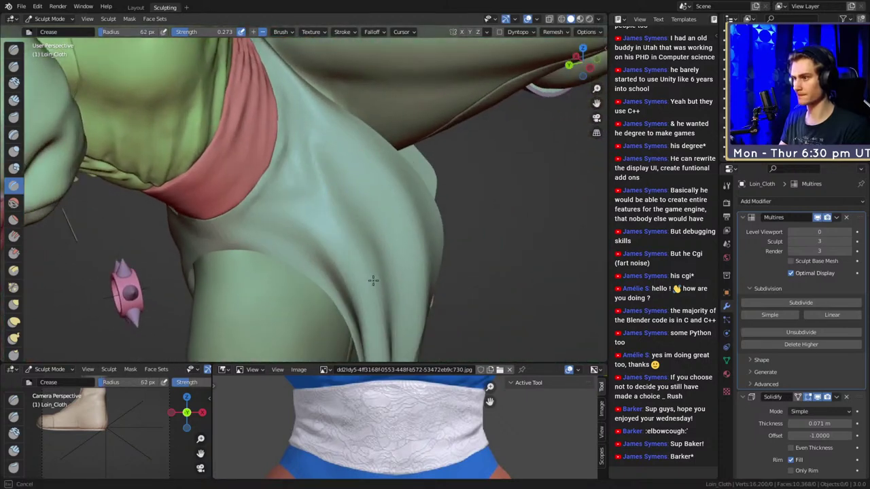
left_click_drag(373, 280, 346, 215)
mouse_move(346, 215)
middle_mouse_down()
mouse_move(381, 218)
mouse_move(314, 162)
middle_mouse_up()
left_click_drag(361, 252, 339, 203)
middle_click_drag(386, 219, 340, 165)
key("f")
left_click(331, 165)
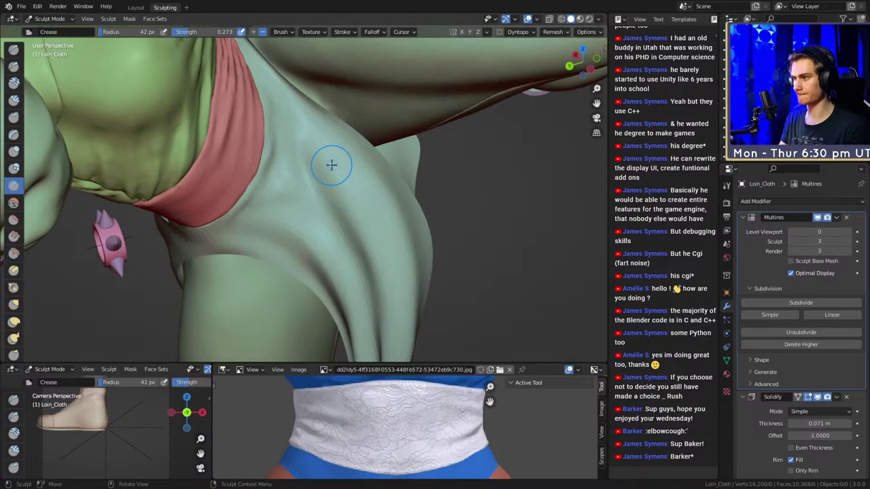
Refine the folds through the middle of the front flap with the Crease brush at 40 to 53 px radius.
middle_click_drag(355, 198, 343, 156, "ctrl")
key("f")
left_click(343, 156)
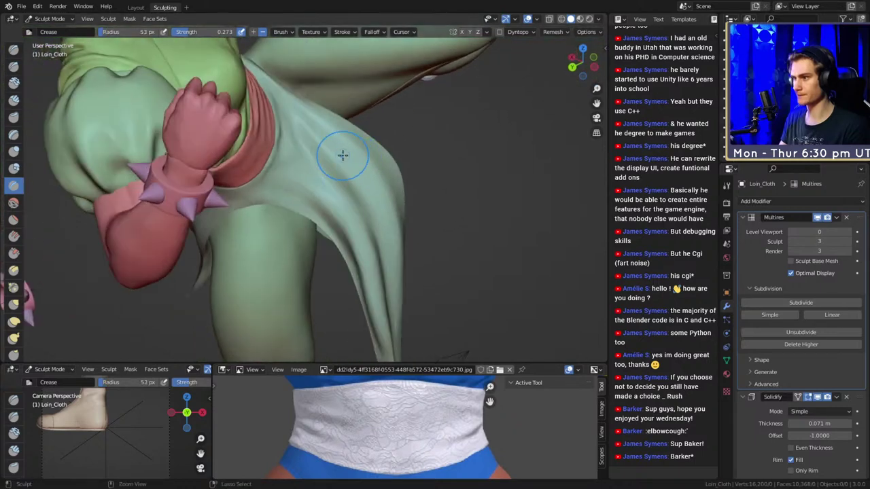
middle_click_drag(392, 278, 415, 186)
middle_click_drag(390, 146, 435, 139)
key("f")
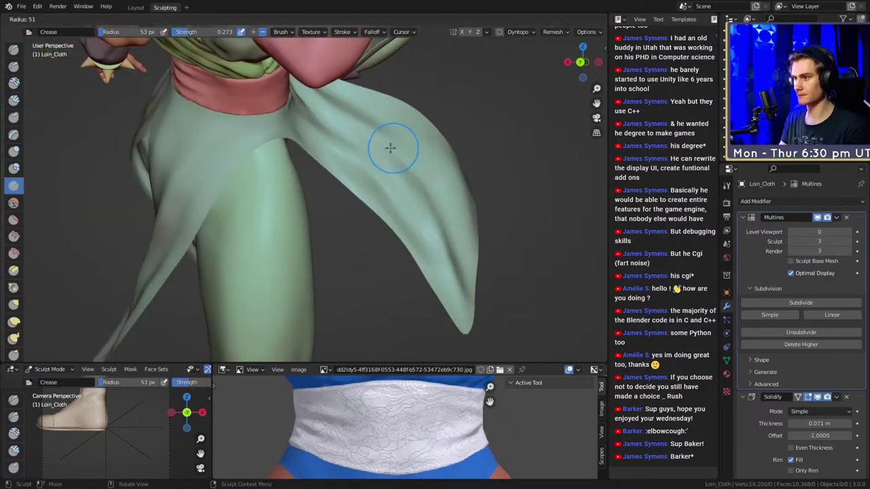
left_click(382, 147)
left_click_drag(401, 178, 422, 220)
middle_click_drag(415, 178, 381, 137)
left_click_drag(374, 148, 357, 143)
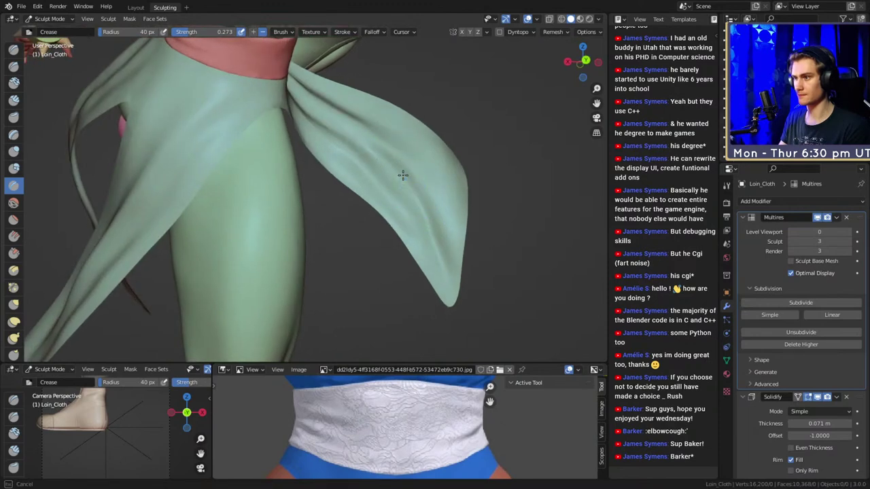
Add folds along the front flap's outer side and lower part with the Crease brush at radii from 48 to 74 px.
mouse_move(403, 175)
middle_mouse_down()
mouse_move(431, 205)
mouse_move(425, 272)
middle_mouse_up()
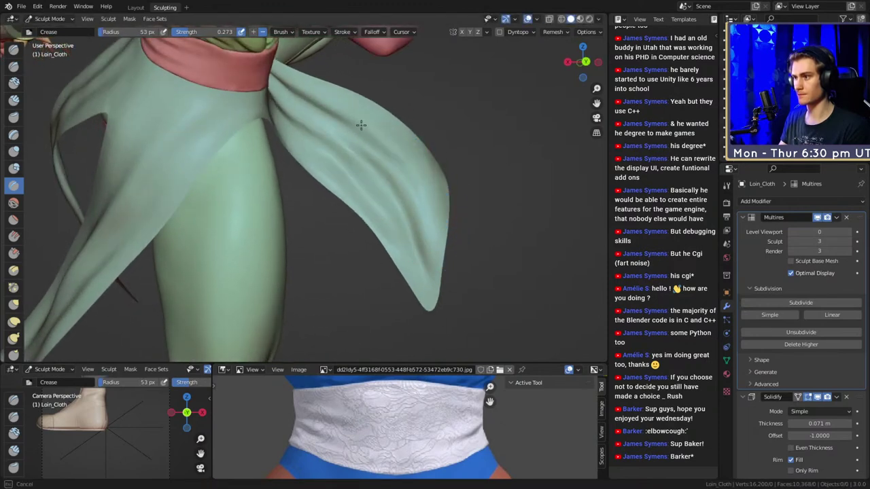
middle_click_drag(360, 124, 373, 200)
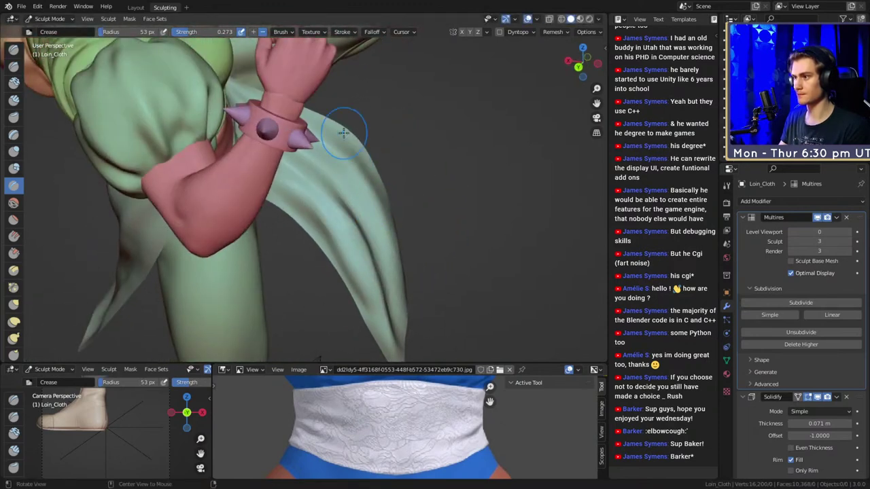
mouse_move(344, 133)
left_mouse_down("alt")
mouse_move(312, 140)
mouse_move(374, 179)
mouse_move(461, 179)
mouse_move(366, 180)
left_mouse_up("alt")
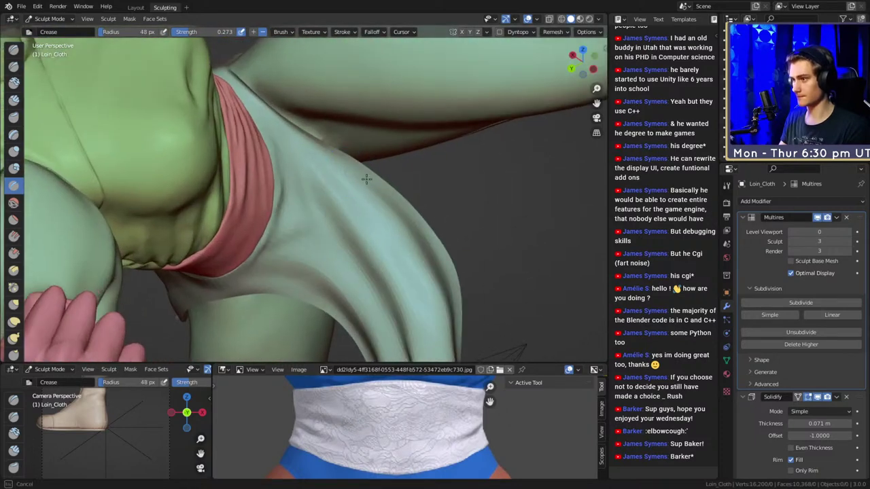
mouse_move(366, 179)
middle_mouse_down("ctrl")
mouse_move(373, 252)
mouse_move(396, 231)
mouse_move(476, 204)
middle_mouse_up("ctrl")
middle_click_drag(475, 204, 380, 209, "shift")
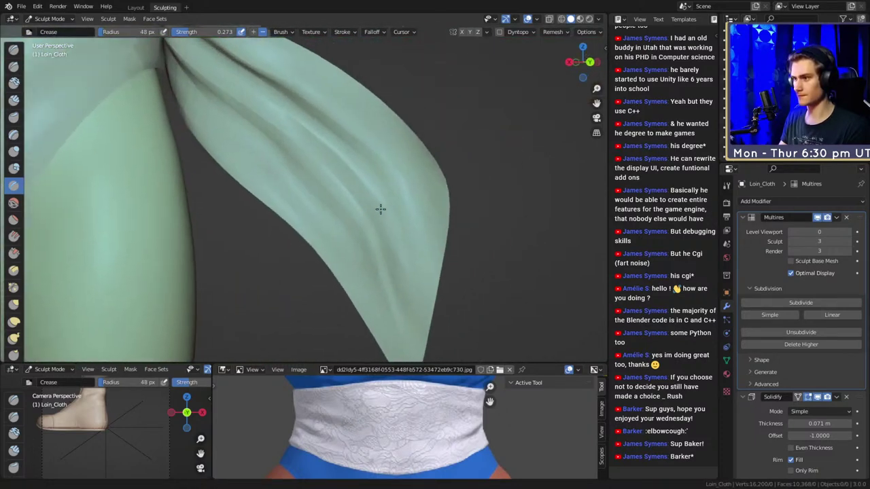
key("f")
left_click(397, 199)
Sculpt folds from the waistband down the long rear flap's thigh-side edge with the Crease brush at 43 to 46 px radius.
scroll(374, 107, "down", 6)
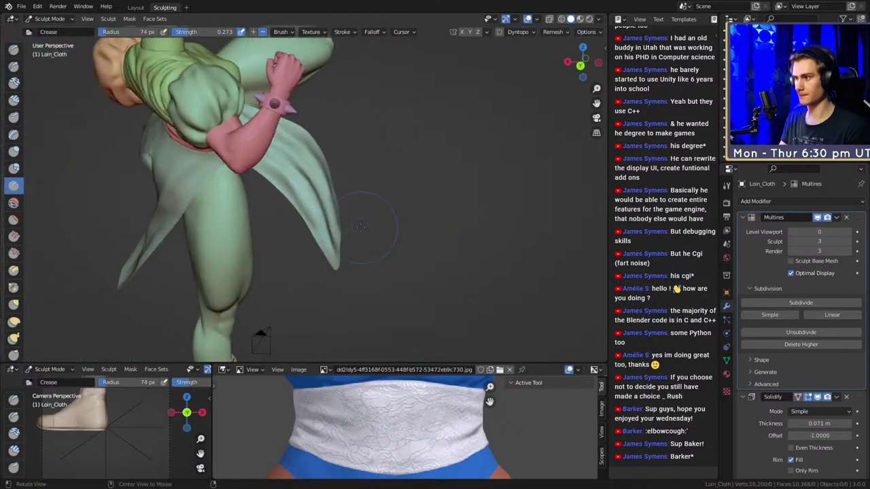
mouse_move(375, 107)
middle_mouse_down()
mouse_move(403, 184)
mouse_move(381, 190)
middle_mouse_up()
mouse_move(381, 190)
middle_mouse_down("ctrl")
mouse_move(322, 159)
mouse_move(371, 183)
middle_mouse_up("ctrl")
key("f")
left_click(367, 156)
scroll(343, 166, "up", 2)
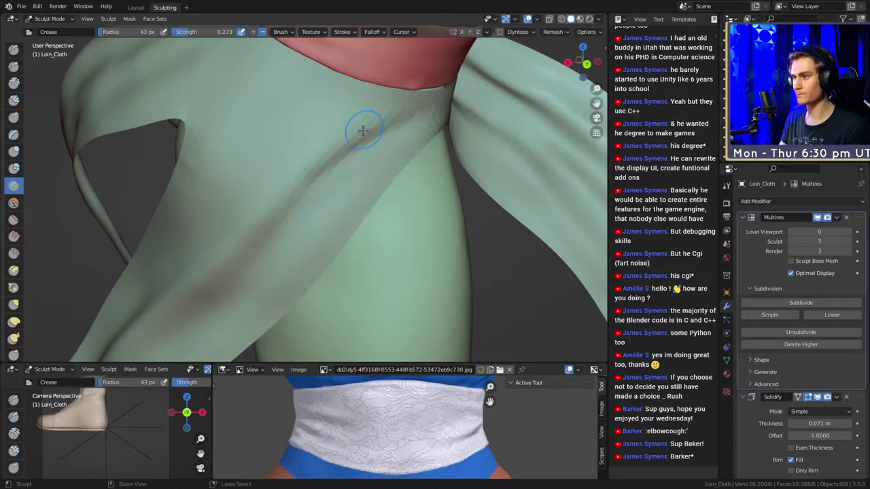
mouse_move(387, 110)
middle_mouse_down()
mouse_move(404, 99)
mouse_move(398, 124)
mouse_move(439, 116)
middle_mouse_up()
middle_click_drag(337, 210, 390, 189)
key("f")
left_click(408, 187)
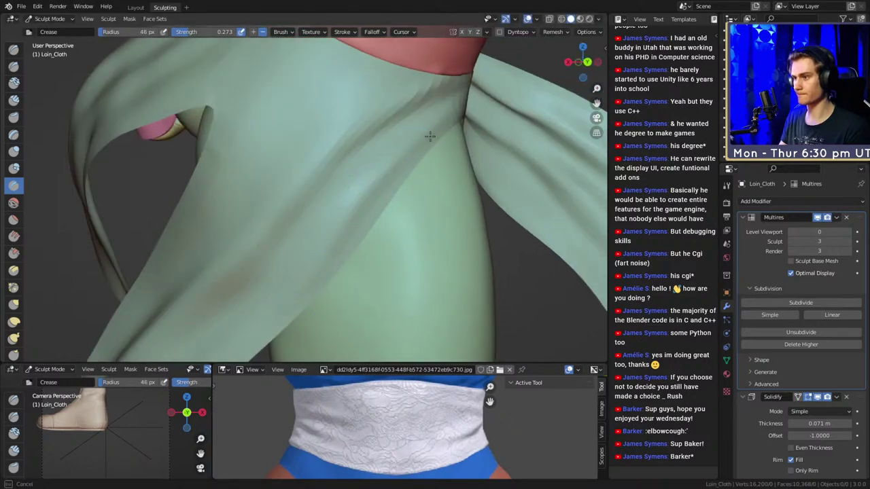
Sculpt finer folds across the long rear flap's upper and middle parts with the Crease brush at radii from 32 to 50 px.
mouse_move(430, 137)
middle_mouse_down()
mouse_move(364, 179)
mouse_move(407, 151)
middle_mouse_up()
key("f")
left_click(405, 158)
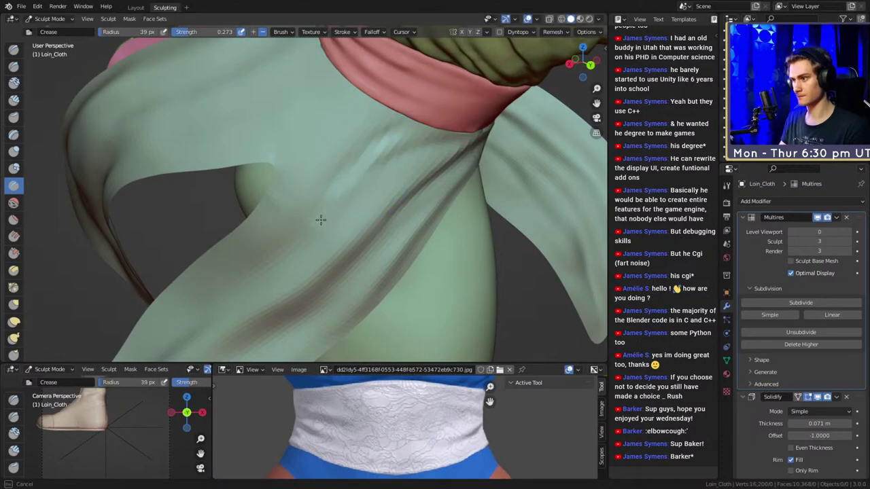
middle_click_drag(320, 219, 373, 126)
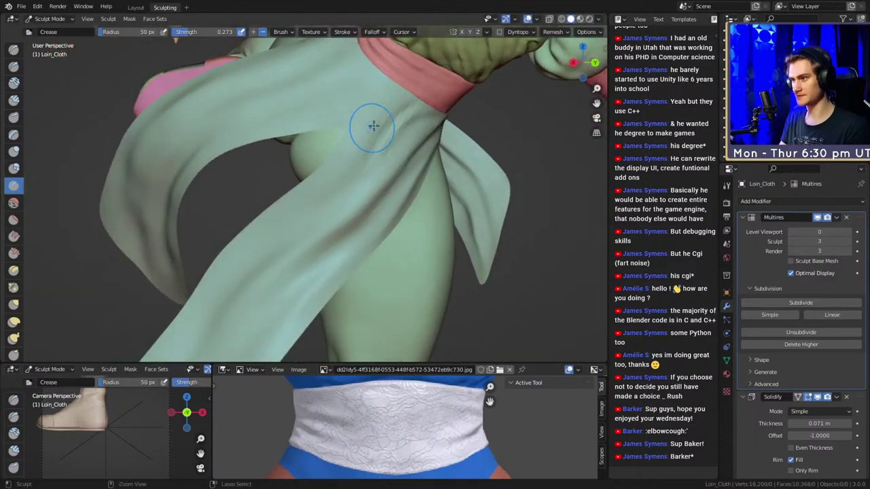
mouse_move(309, 211)
middle_mouse_down()
mouse_move(359, 150)
mouse_move(242, 265)
middle_mouse_up()
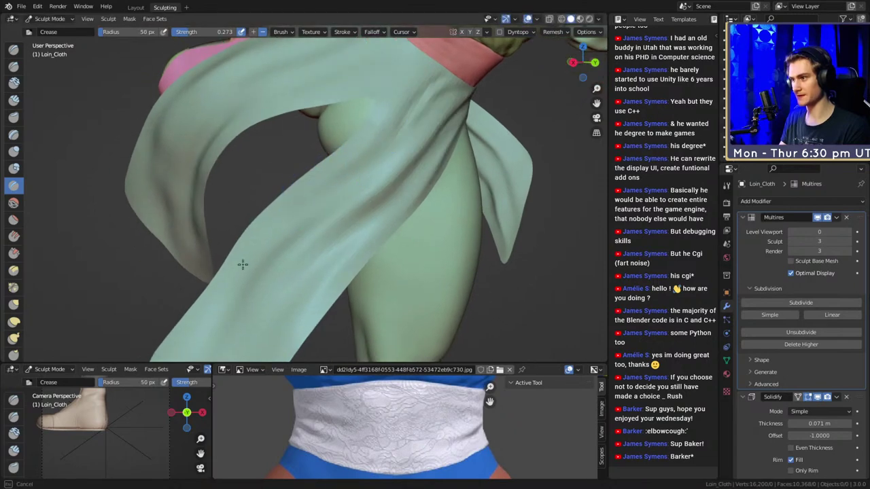
mouse_move(402, 160)
middle_mouse_down()
mouse_move(346, 224)
mouse_move(394, 140)
mouse_move(353, 176)
middle_mouse_up()
mouse_move(343, 209)
middle_mouse_down()
mouse_move(349, 194)
mouse_move(326, 225)
mouse_move(398, 142)
mouse_move(393, 183)
middle_mouse_up()
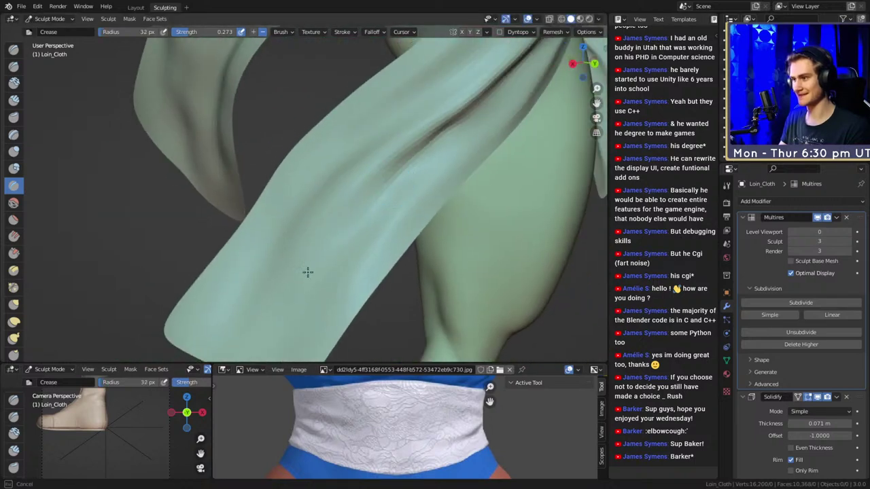
Extend the folds down the long rear flap's middle and lower part with the Crease brush at 71 and 51 px radius.
middle_click_drag(308, 272, 414, 121)
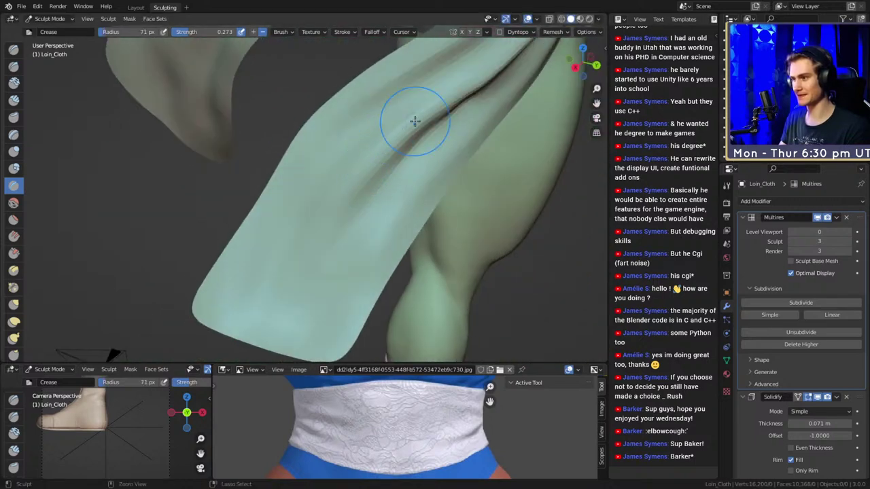
left_click_drag(375, 162, 350, 204)
key("f")
left_click(359, 165)
left_click_drag(367, 102, 246, 303)
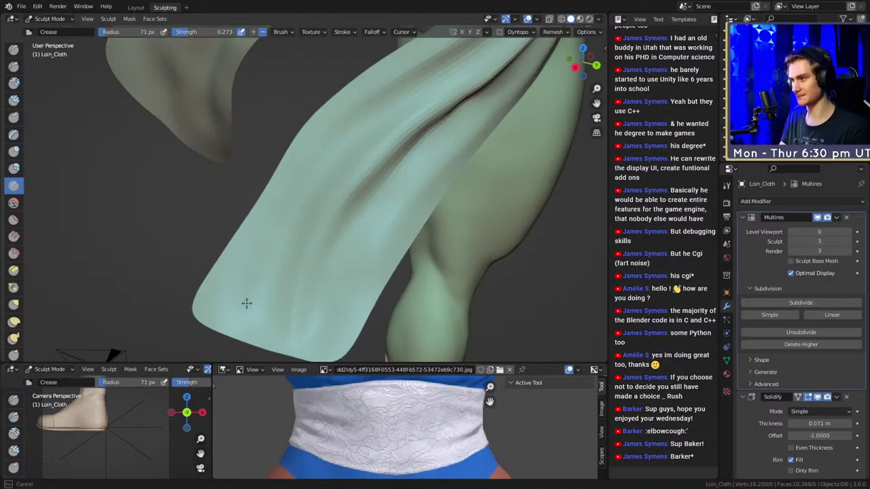
key("f")
left_click(317, 160)
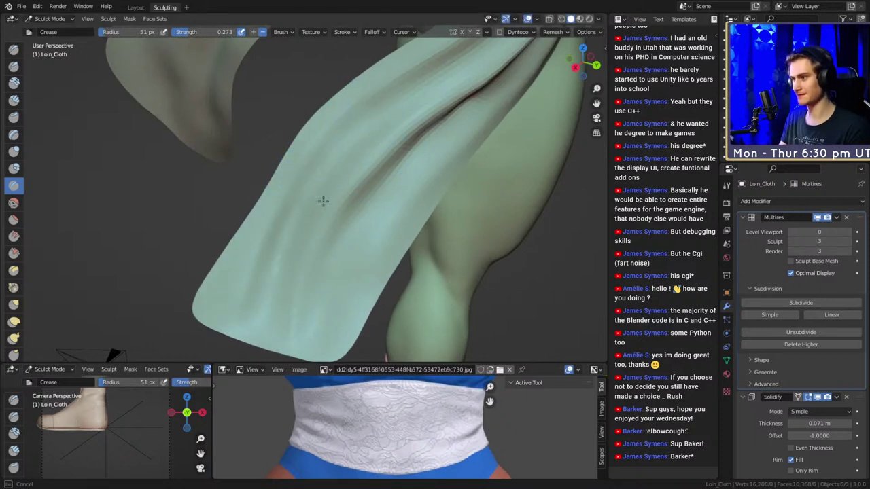
Add a fold near the thigh-side edge of the long rear flap's lower end with the Crease brush at about 59 px radius.
mouse_move(323, 202)
middle_mouse_down()
mouse_move(325, 273)
mouse_move(355, 220)
mouse_move(326, 262)
middle_mouse_up()
key("bracketright")
key("bracketright")
key("bracketright")
key("bracketleft")
key("bracketleft")
key("bracketleft")
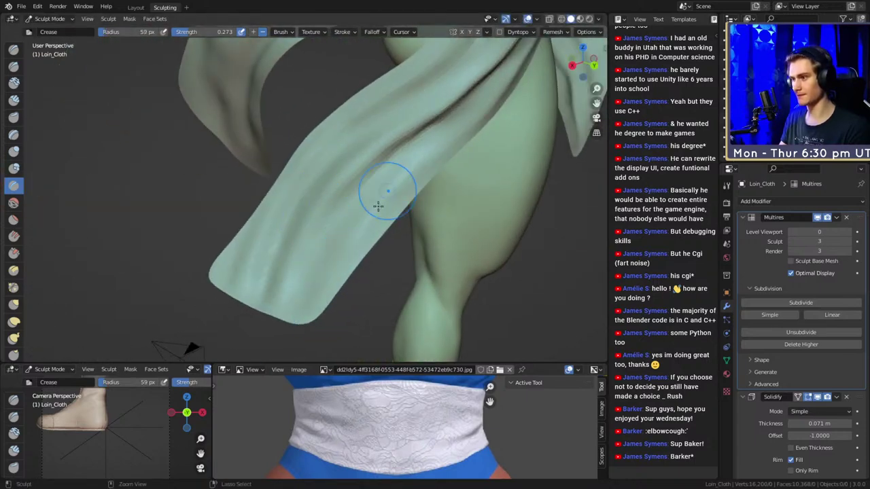
left_click_drag(355, 258, 371, 248)
scroll(371, 247, "down", 2)
Curve the thigh-side edge of the long rear flap's lower end inward with the Grab brush at radii up to 136 px.
mouse_move(371, 247)
middle_mouse_down()
mouse_move(449, 178)
mouse_move(366, 219)
middle_mouse_up()
key("g")
key("f")
left_click(367, 219)
mouse_move(318, 246)
left_mouse_down()
mouse_move(308, 237)
mouse_move(299, 247)
left_mouse_up()
key("f")
left_click(312, 238)
key("f")
left_click(342, 204)
left_click_drag(343, 204, 341, 190)
Pull the long rear flap's bottom hem into shape with the Grab brush at 109 px radius and save the file.
middle_click_drag(305, 259, 322, 243, "shift")
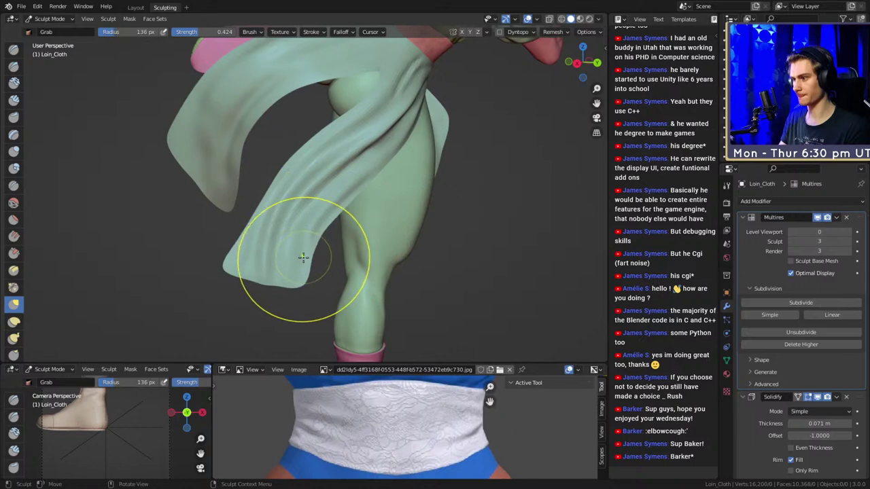
key("f")
left_click(278, 272)
left_click_drag(278, 272, 252, 287)
middle_click_drag(278, 282, 382, 266)
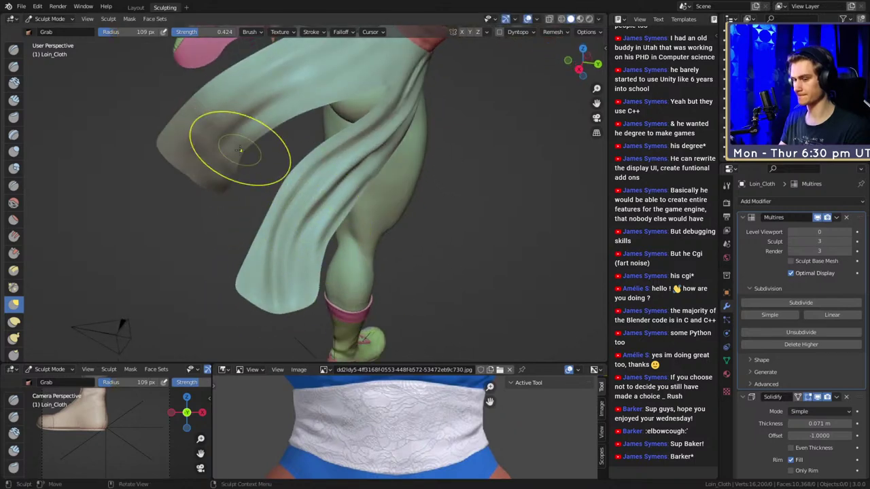
middle_click_drag(346, 194, 246, 121)
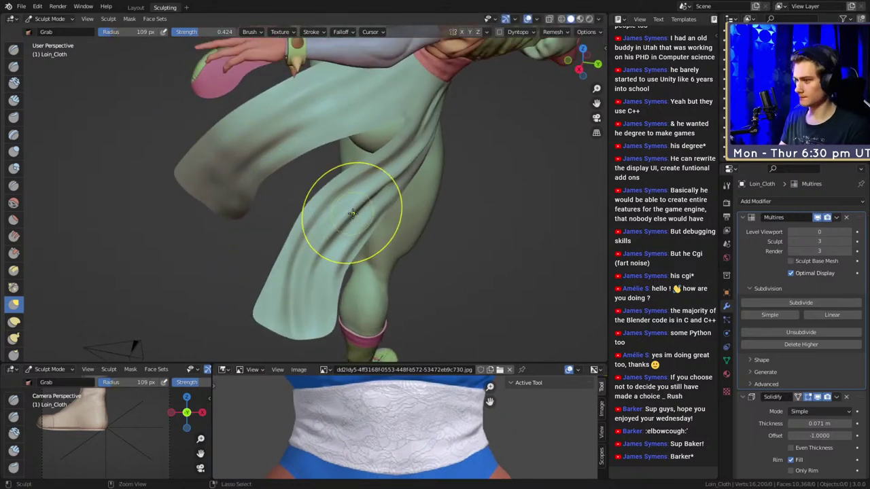
key("ctrl+s")
Sculpt folds running from the waistband into the wide flap beside the raised foot with the Crease brush at 63 and 44 px radius.
middle_click_drag(369, 164, 343, 140)
mouse_move(343, 139)
middle_mouse_down("shift")
mouse_move(353, 200)
mouse_move(384, 167)
mouse_move(317, 184)
mouse_move(324, 169)
middle_mouse_up("shift")
key("shift+c")
middle_click_drag(412, 132, 359, 161)
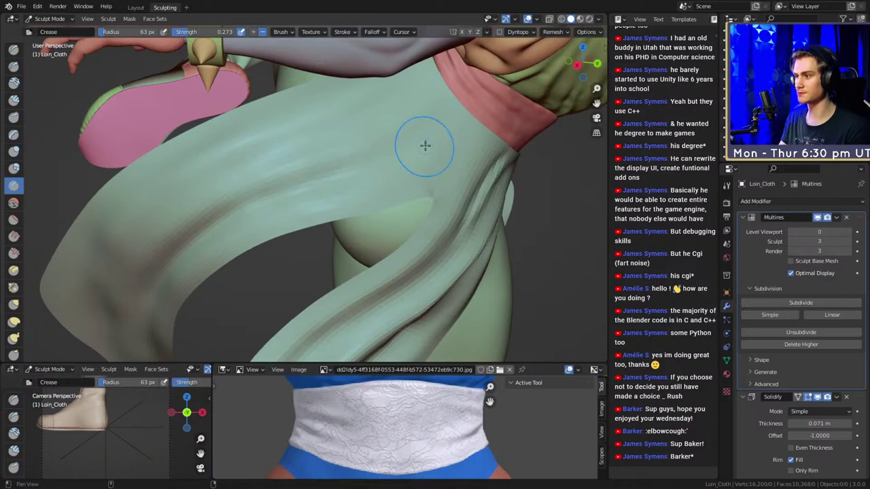
middle_click_drag(423, 145, 305, 190)
left_click_drag(330, 192, 314, 194)
key("bracketleft")
key("bracketleft")
key("bracketleft")
left_click_drag(408, 132, 306, 182)
left_click_drag(412, 134, 303, 172)
middle_click_drag(447, 137, 374, 192)
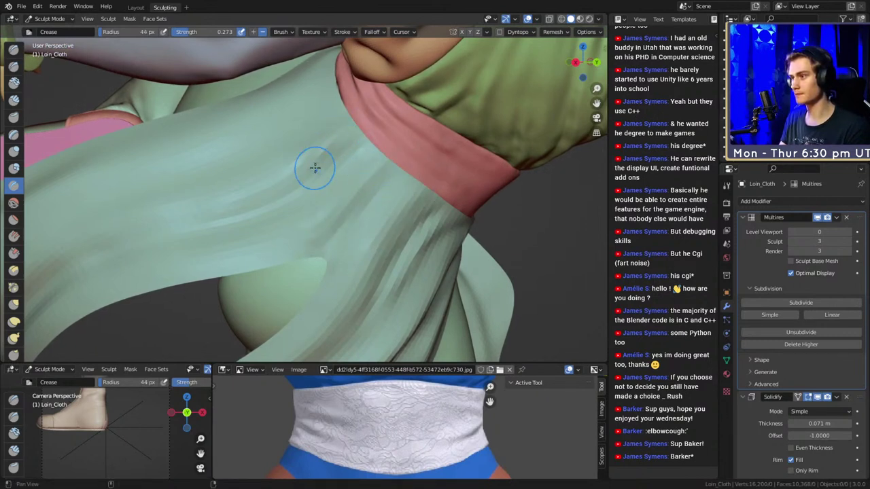
Carve long folds along the wide flap's middle toward its bend with the Crease brush at 44 and 53 px radius.
middle_click_drag(317, 169, 429, 131)
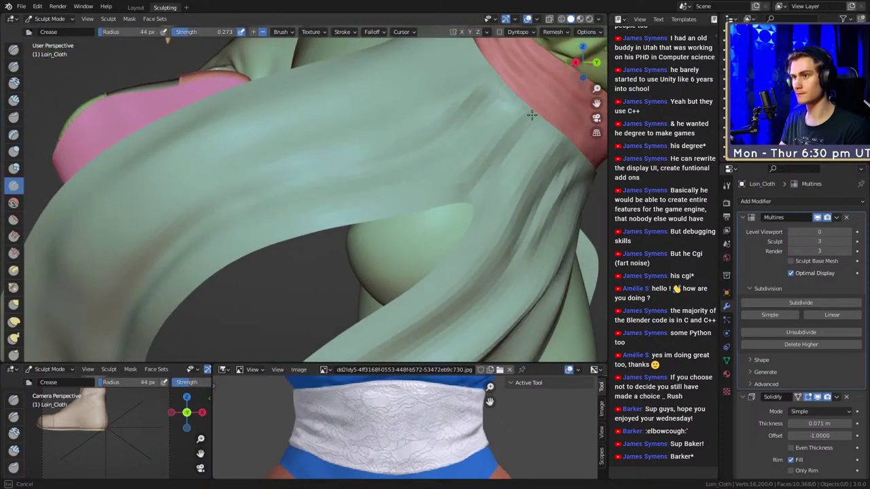
mouse_move(378, 107)
middle_mouse_down()
mouse_move(346, 127)
mouse_move(318, 128)
middle_mouse_up()
left_click_drag(206, 236, 202, 241)
middle_click_drag(293, 204, 310, 177, "shift")
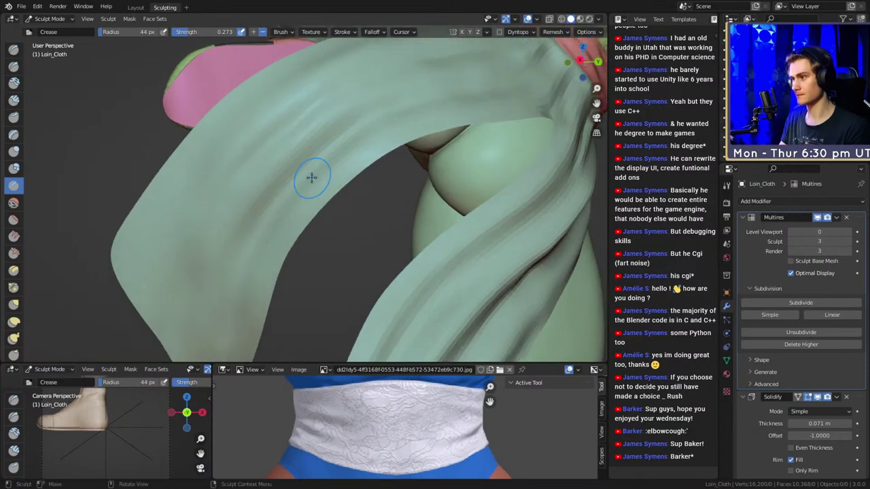
key("f")
left_click(340, 163)
left_click_drag(354, 111, 226, 236)
left_click_drag(348, 118, 263, 214)
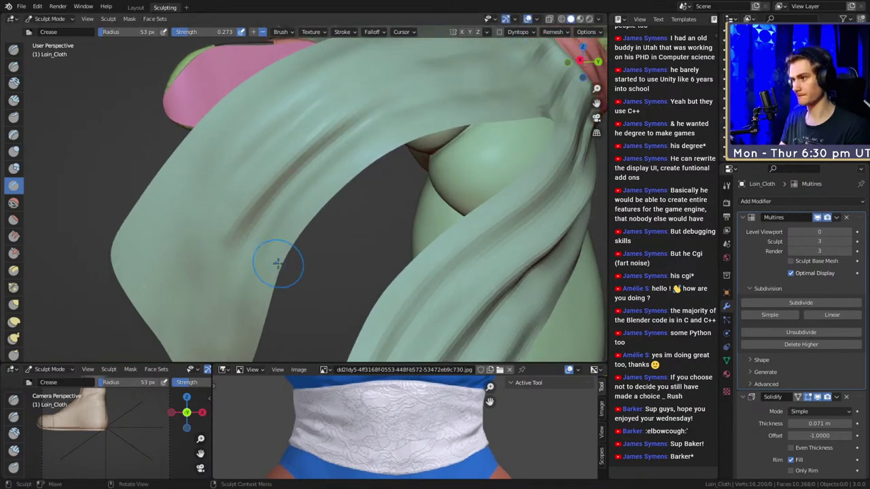
Continue the wide flap's folds into its tip and add a parallel fold with the Crease brush at radii from 37 to 77 px.
mouse_move(278, 263)
middle_mouse_down()
mouse_move(271, 217)
mouse_move(276, 276)
middle_mouse_up()
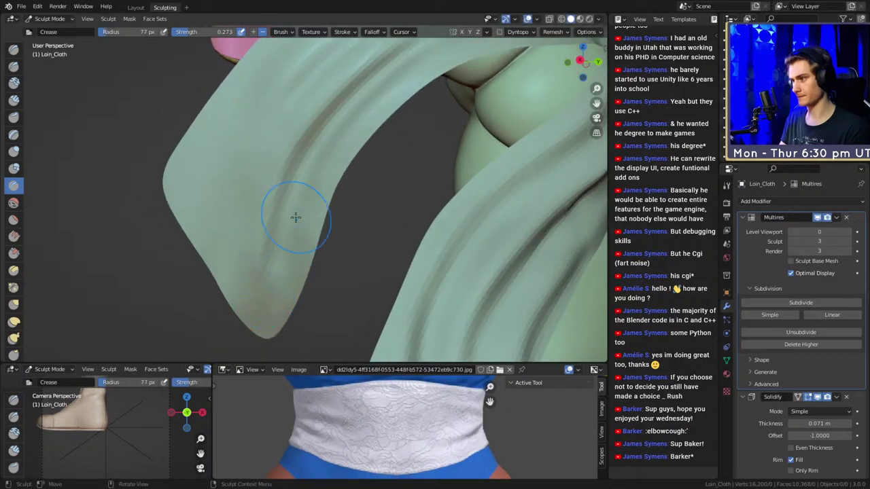
middle_click_drag(295, 217, 280, 250)
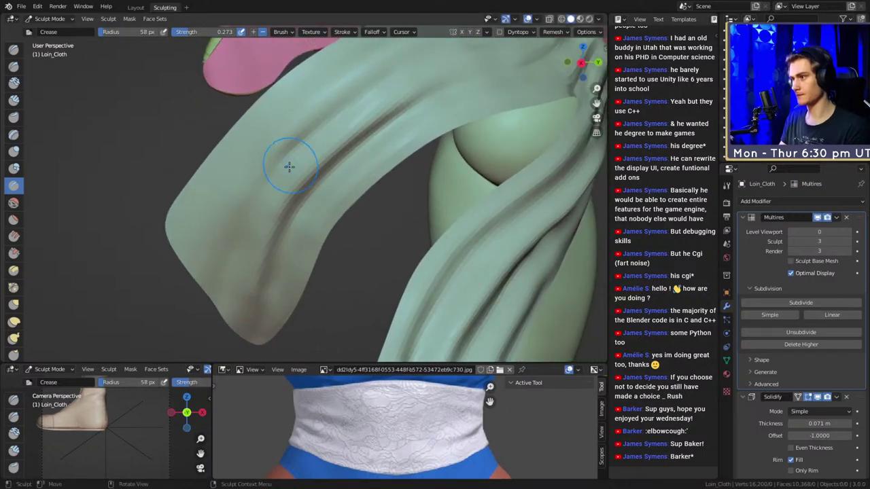
mouse_move(287, 165)
middle_mouse_down()
mouse_move(301, 218)
mouse_move(289, 186)
middle_mouse_up()
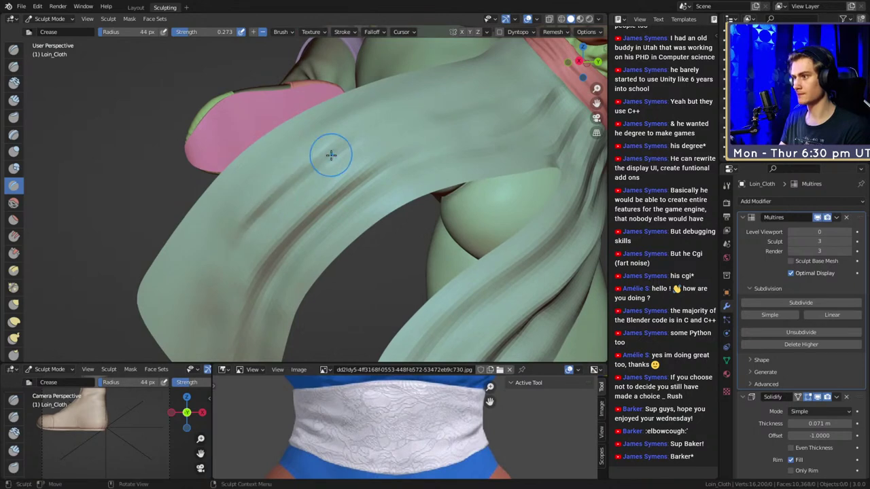
middle_click_drag(364, 148, 332, 186)
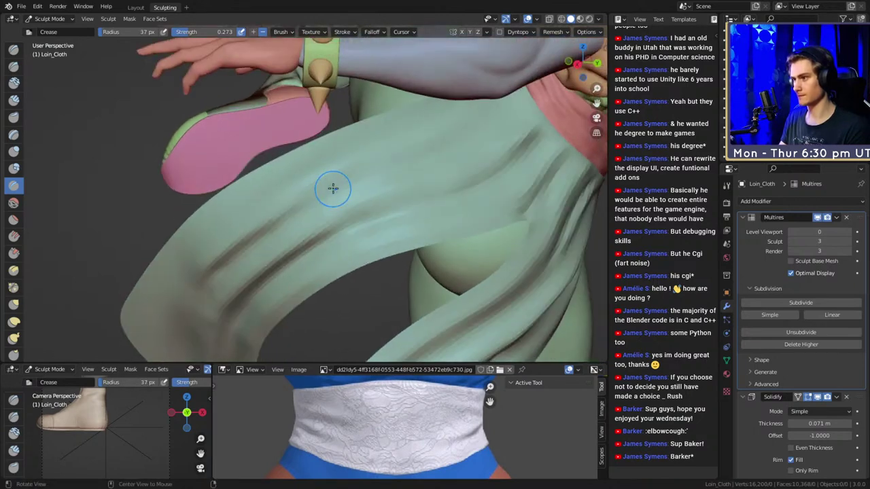
key("f")
left_click(355, 198)
Deepen the wide flap's parallel folds from its upper part down to the tip with the Crease brush at radii from 51 to 77 px.
mouse_move(456, 129)
middle_mouse_down()
mouse_move(399, 156)
mouse_move(326, 169)
middle_mouse_up()
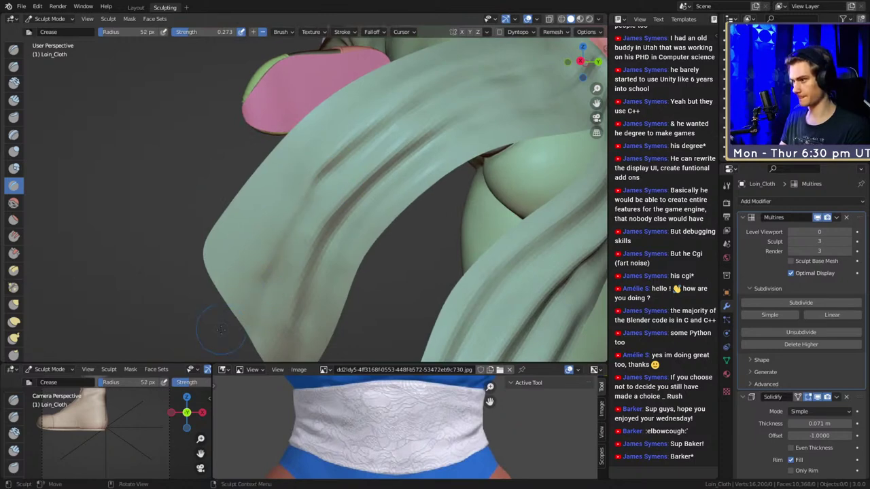
key("f")
left_click(291, 169)
middle_click_drag(360, 97, 328, 181)
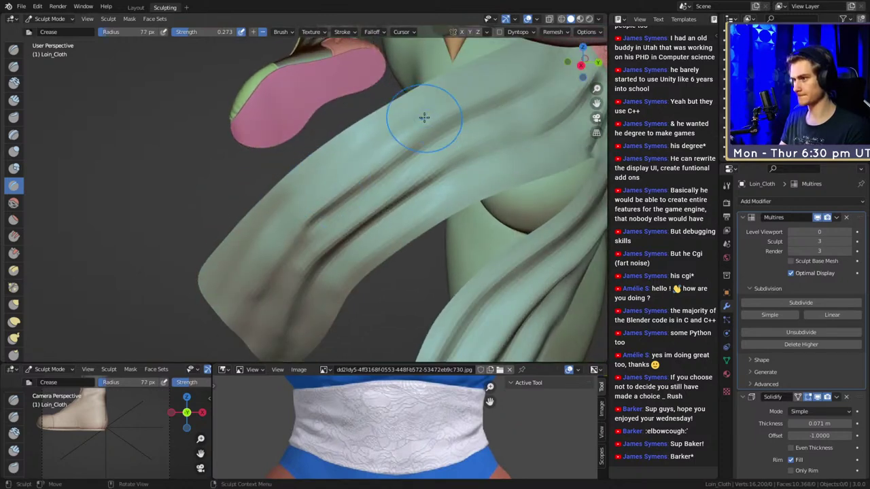
key("f")
left_click(257, 289)
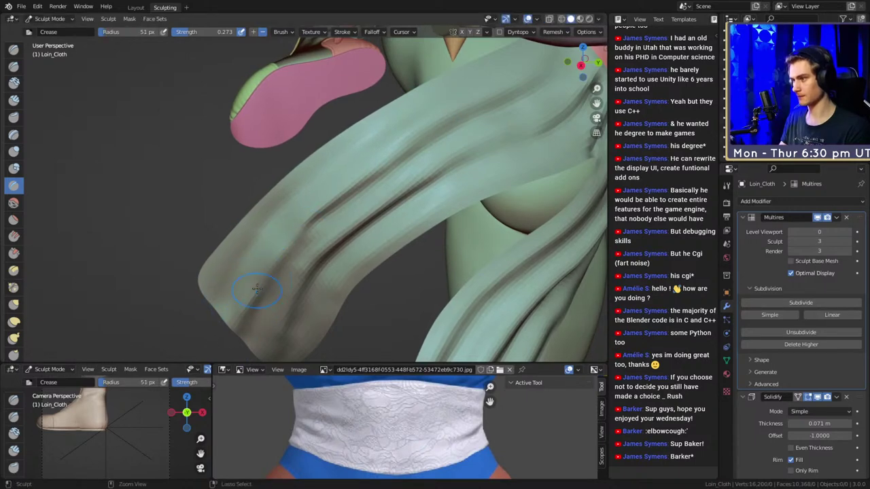
mouse_move(216, 356)
middle_mouse_down()
mouse_move(439, 111)
mouse_move(330, 177)
middle_mouse_up()
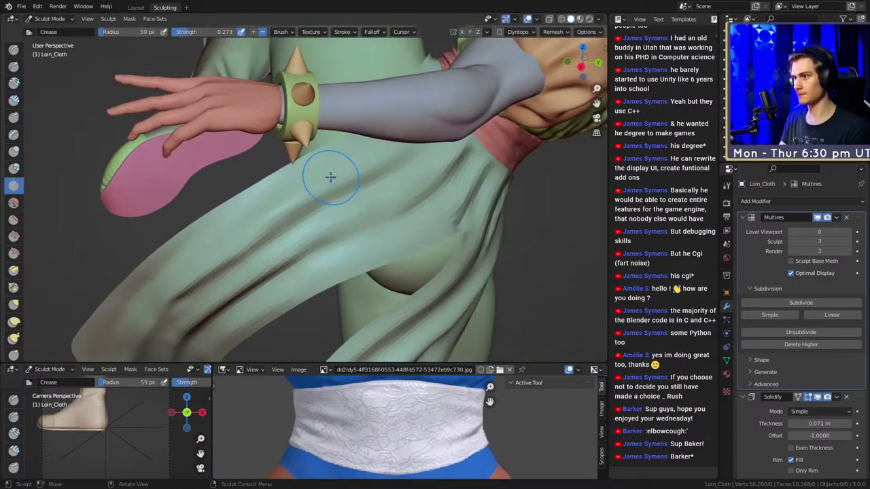
Sculpt gathered folds under the waistband at the raised leg's hip with the Crease brush at 41 to 56 px radius, and save the file.
mouse_move(370, 146)
middle_mouse_down()
mouse_move(506, 96)
mouse_move(376, 180)
mouse_move(423, 102)
mouse_move(323, 236)
mouse_move(297, 297)
middle_mouse_up()
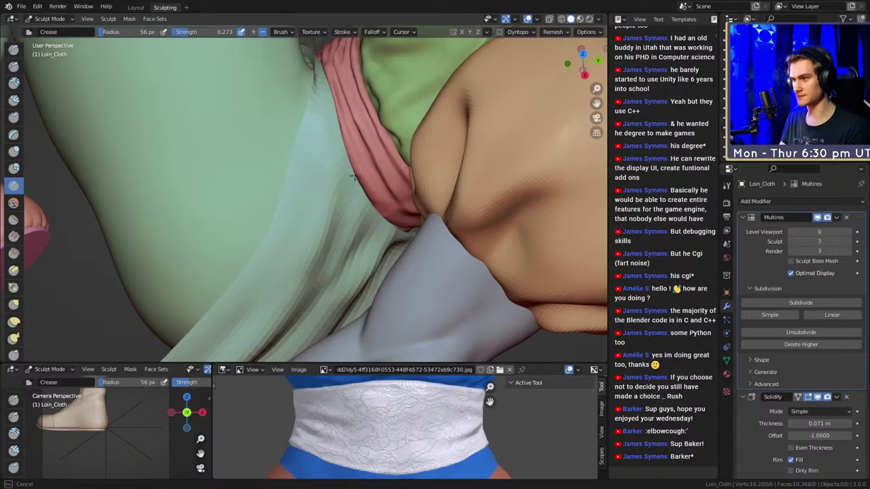
middle_click_drag(353, 176, 316, 220)
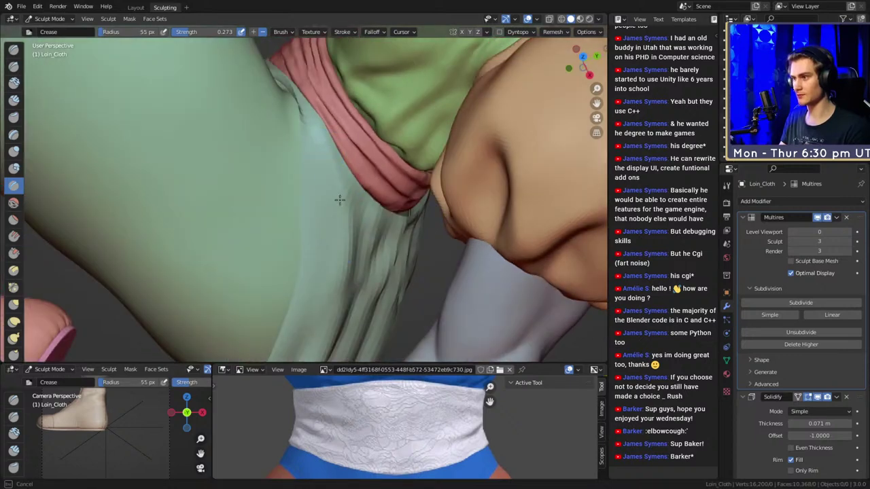
mouse_move(334, 254)
middle_mouse_down()
mouse_move(408, 171)
mouse_move(344, 171)
middle_mouse_up()
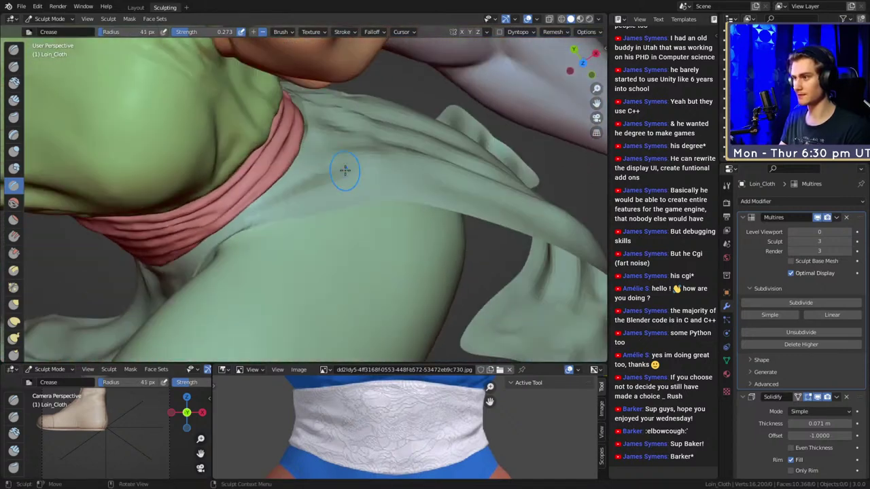
middle_click_drag(433, 177, 315, 122)
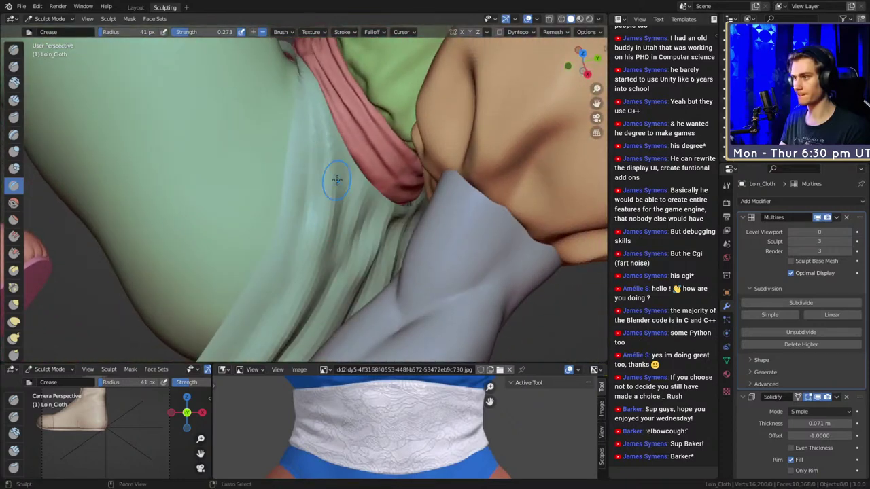
mouse_move(342, 151)
middle_mouse_down("ctrl")
mouse_move(340, 225)
mouse_move(434, 178)
mouse_move(435, 224)
mouse_move(327, 221)
mouse_move(428, 221)
mouse_move(489, 252)
mouse_move(435, 211)
middle_mouse_up("ctrl")
mouse_move(435, 211)
middle_mouse_down("ctrl")
mouse_move(415, 271)
mouse_move(413, 207)
mouse_move(384, 209)
middle_mouse_up("ctrl")
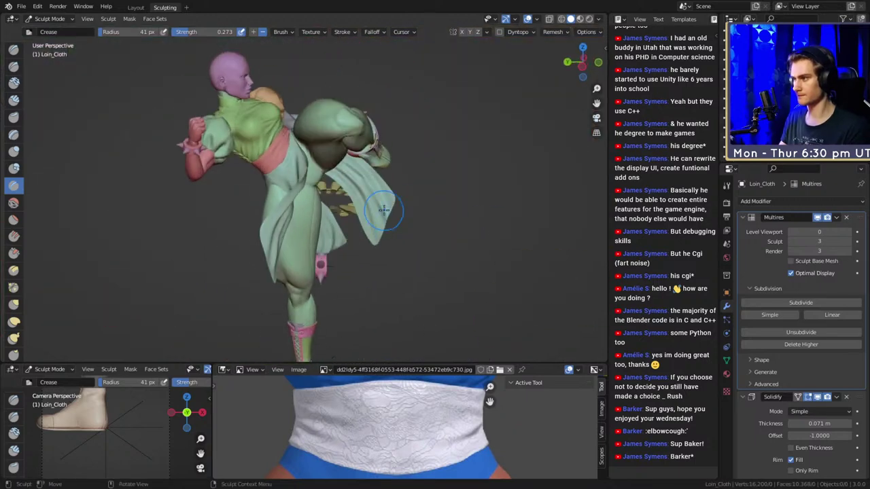
key("ctrl+s")
In the Layout workspace, set the Loin_Cloth's Multires viewport level to 2 and save the file.
left_click(136, 8)
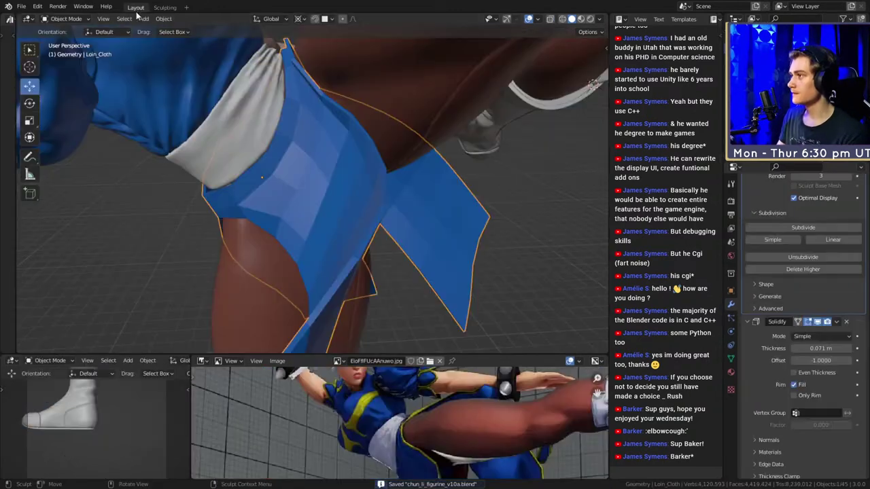
scroll(352, 219, "down", 4)
scroll(855, 249, "up", 3)
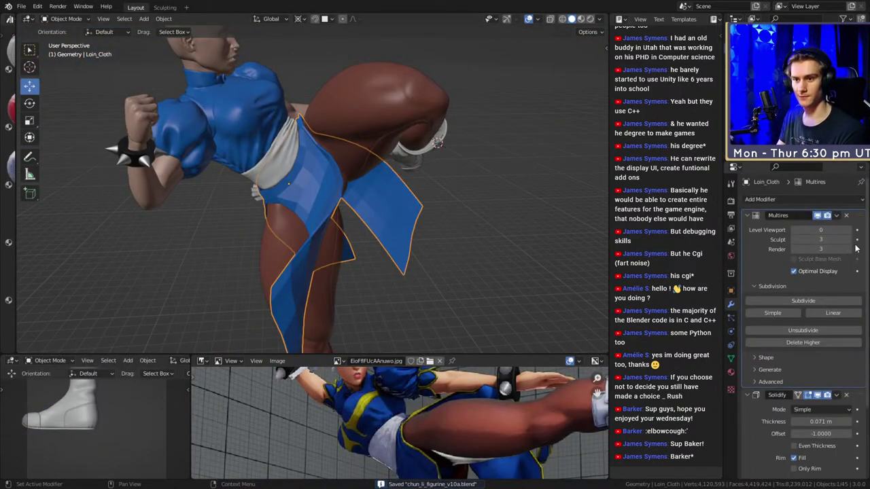
left_click(854, 233)
left_click(854, 233)
middle_click_drag(553, 257, 324, 232)
right_click(287, 204)
left_click(267, 195)
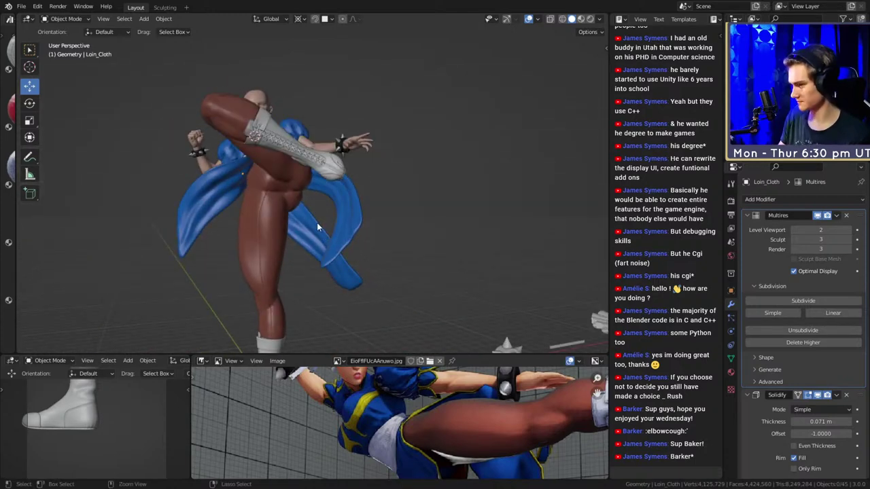
key("ctrl+s")
Compare the figurine's outfit with the reference image, examining the puffed sleeve and its trim up close, and save the file.
middle_click_drag(325, 267, 335, 243)
scroll(333, 241, "up", 4)
scroll(340, 247, "down", 4)
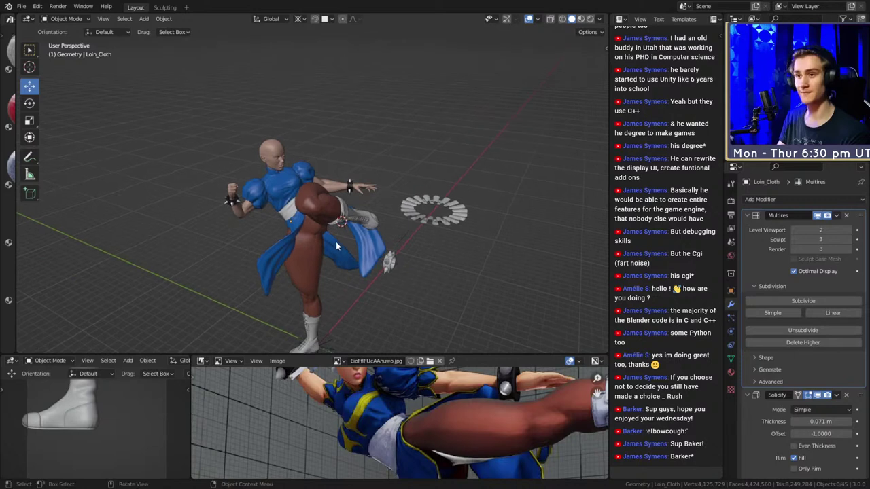
middle_click_drag(398, 222, 407, 255)
scroll(407, 255, "up", 3)
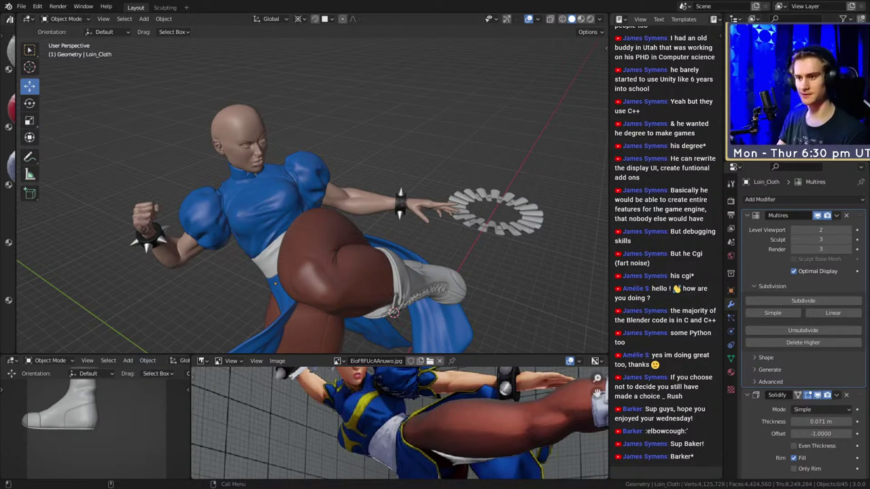
scroll(441, 421, "down", 3)
scroll(442, 421, "up", 6)
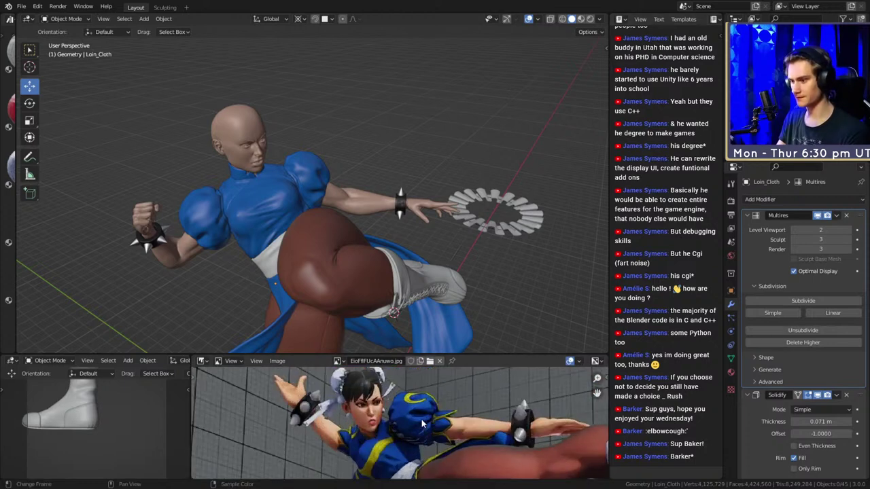
middle_click_drag(441, 421, 416, 409)
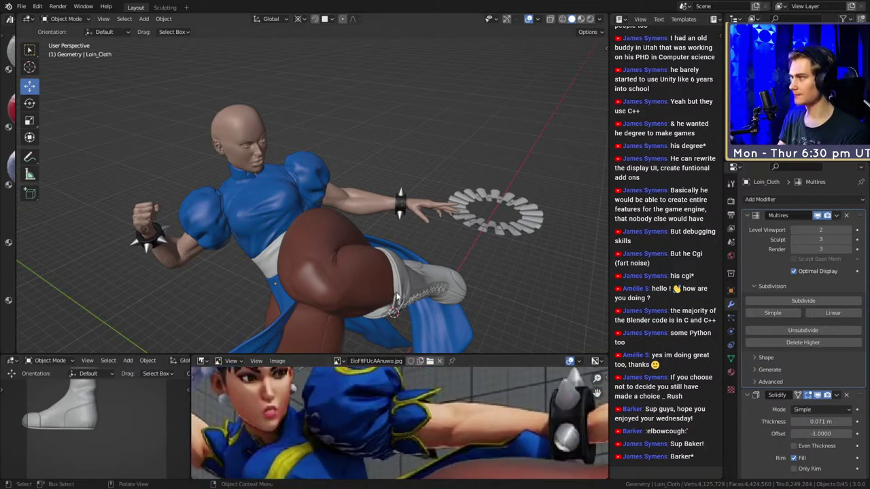
key("ctrl+s")
Examine the separate pleated ring and the empty space beside it, away from the figurine.
middle_click_drag(345, 184, 423, 159)
scroll(319, 186, "down", 6)
scroll(425, 202, "up", 4)
middle_click_drag(425, 201, 235, 174, "shift")
scroll(234, 174, "down", 7)
scroll(299, 193, "up", 3)
middle_click_drag(299, 193, 367, 211)
scroll(347, 213, "up", 2)
scroll(366, 211, "up", 3)
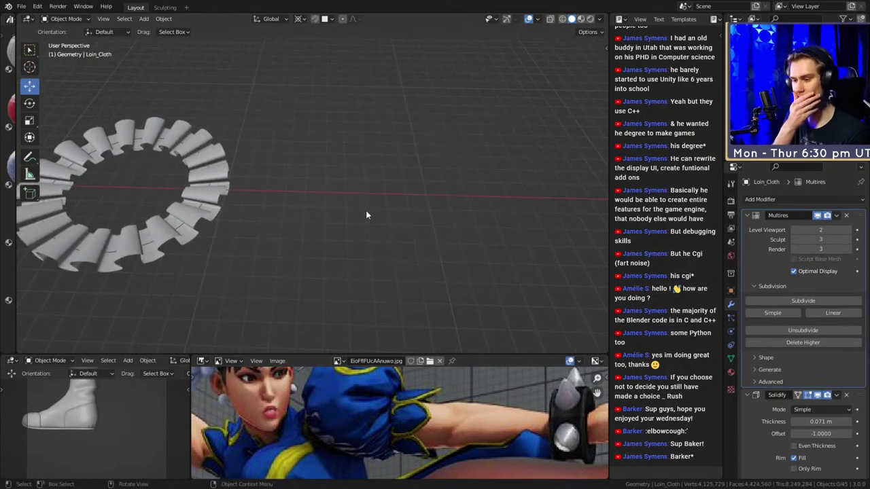
scroll(351, 207, "down", 10)
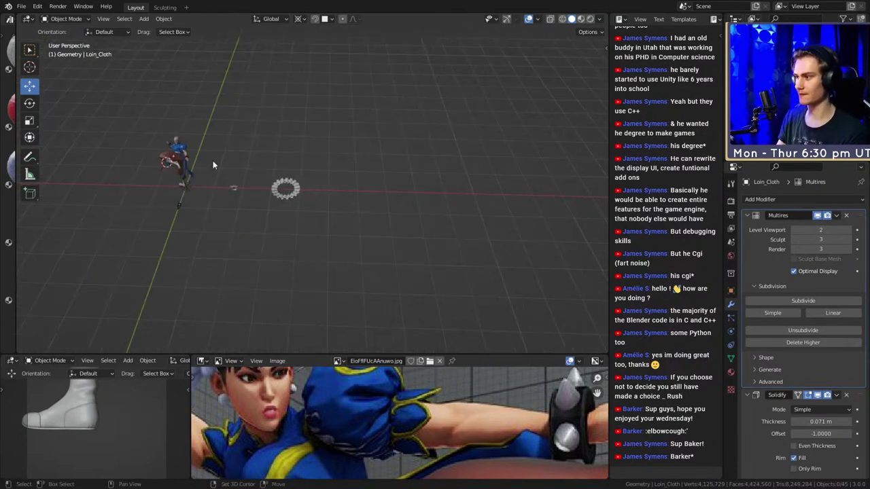
middle_click_drag(213, 163, 386, 206, "shift")
middle_click_drag(386, 206, 445, 222)
middle_click_drag(445, 221, 301, 188, "shift")
scroll(301, 189, "up", 5)
middle_click_drag(433, 207, 332, 220, "shift")
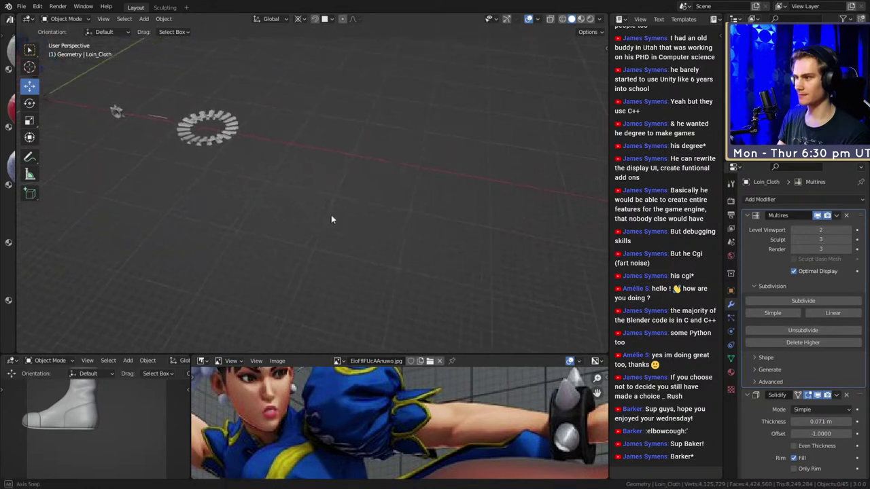
scroll(332, 220, "up", 4)
middle_click_drag(367, 179, 370, 227, "shift")
key("shift+a")
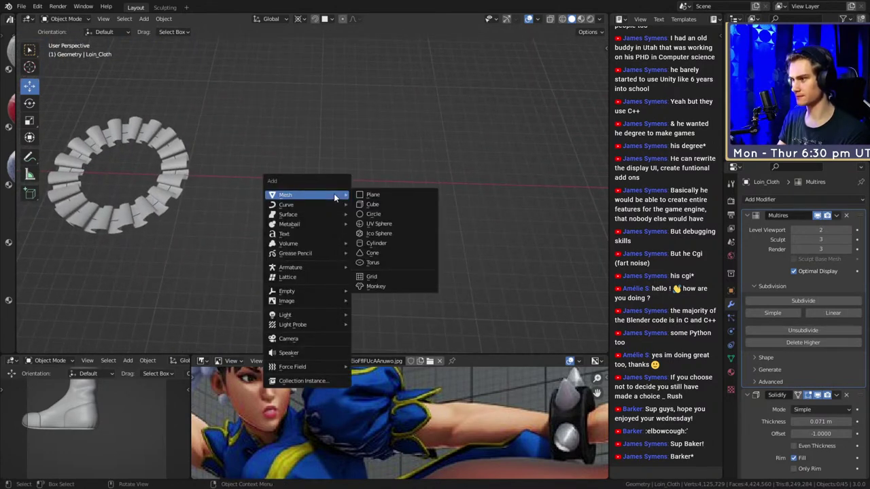
left_click(376, 241)
key("KP_Divide")
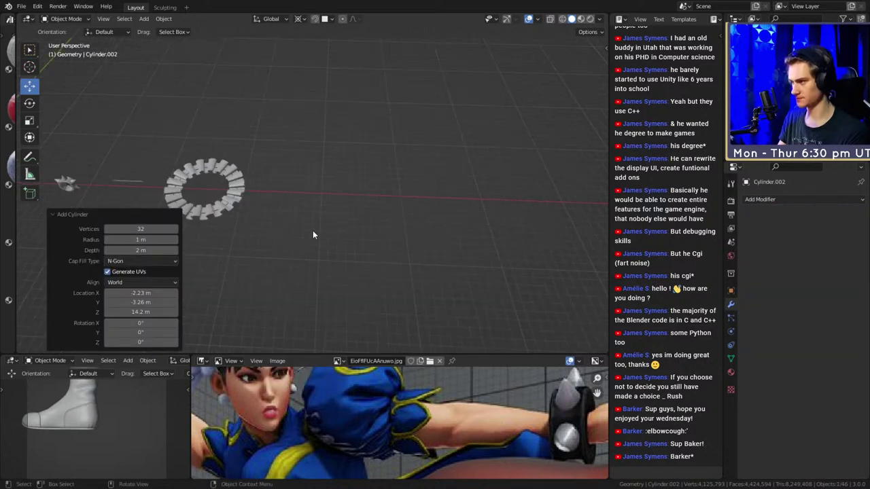
key("Delete")
Snap the 3D cursor back to the world origin.
key("shift+s")
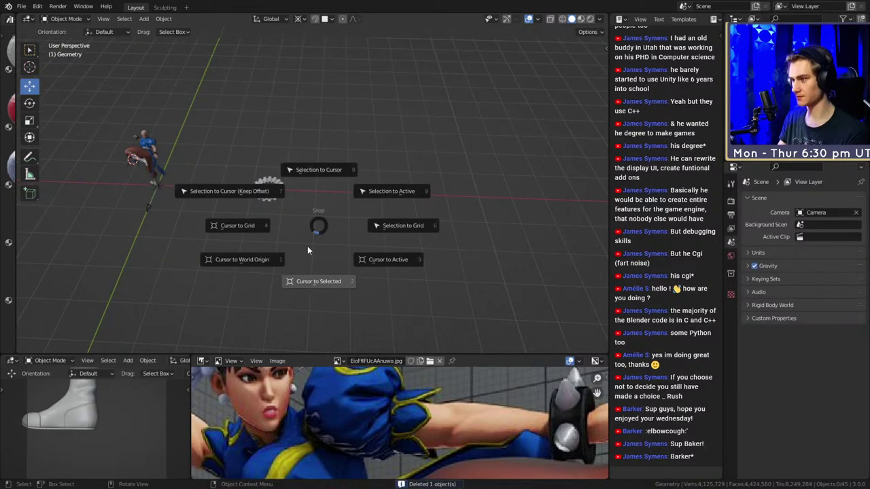
left_click(238, 259)
key("shift+a")
mouse_move(284, 232)
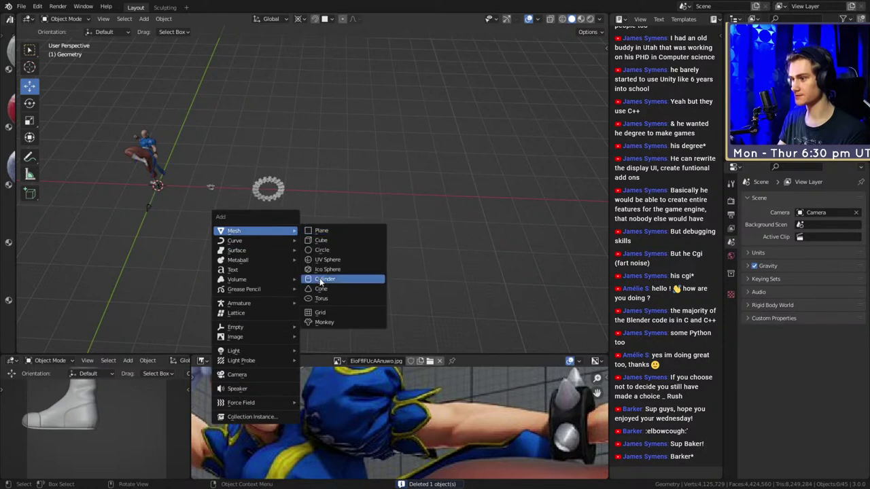
left_click(322, 278)
key("g")
key("x")
left_click(441, 256)
key("KP_Decimal")
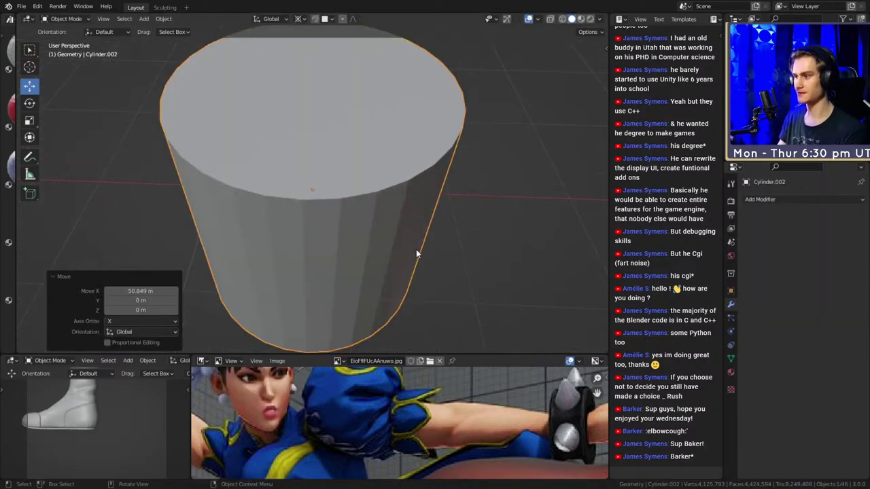
scroll(381, 177, "down", 3)
scroll(377, 180, "down", 2)
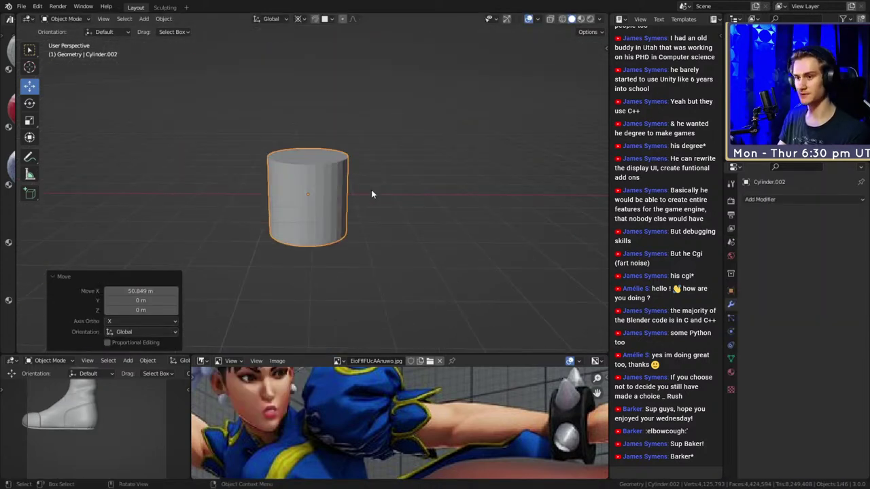
scroll(371, 189, "down", 3)
scroll(371, 221, "down", 3)
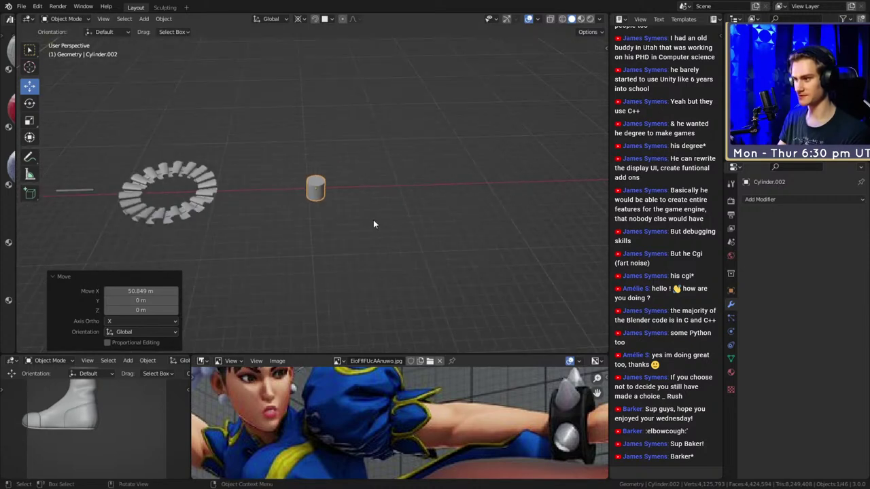
key("Delete")
Add a mesh cylinder with 12 vertices at the world origin.
middle_click_drag(359, 214, 463, 222, "shift")
scroll(462, 221, "up", 2)
middle_click_drag(266, 214, 470, 208, "shift")
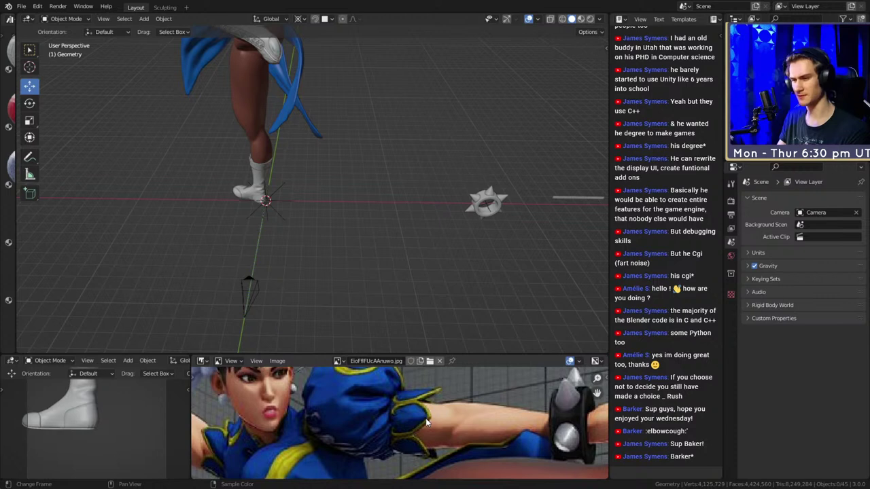
key("shift+a")
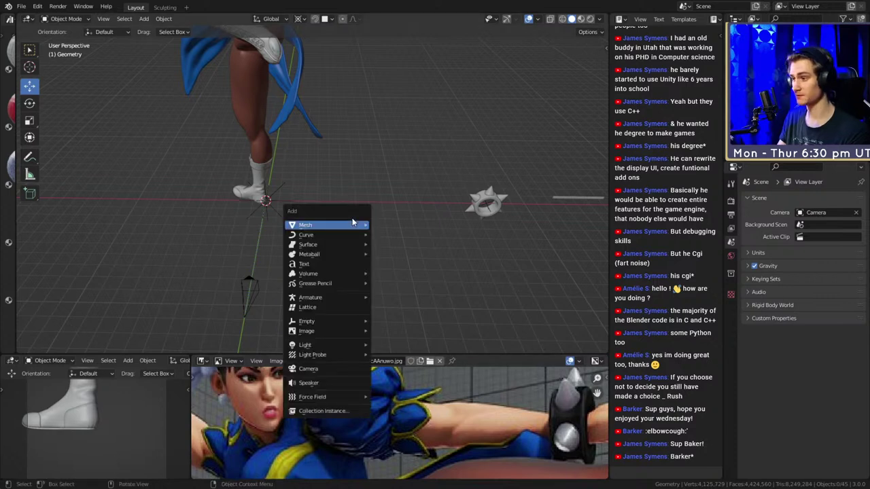
mouse_move(320, 224)
left_click(392, 277)
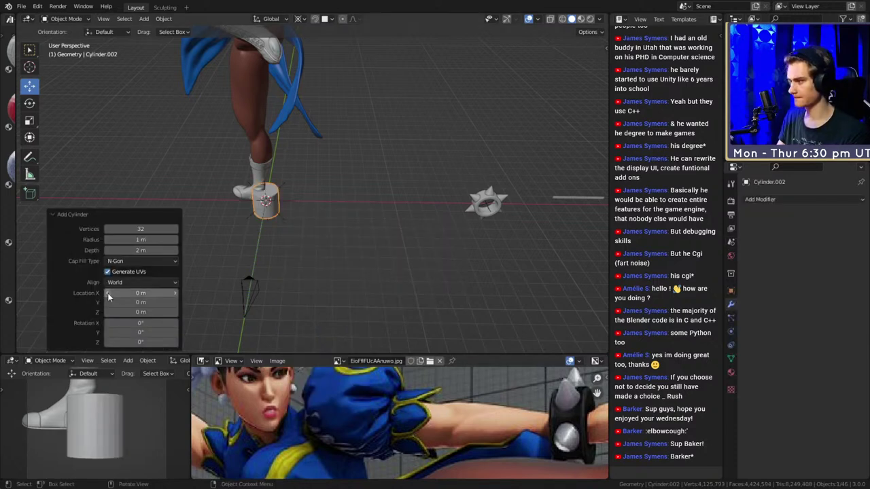
left_click(133, 230)
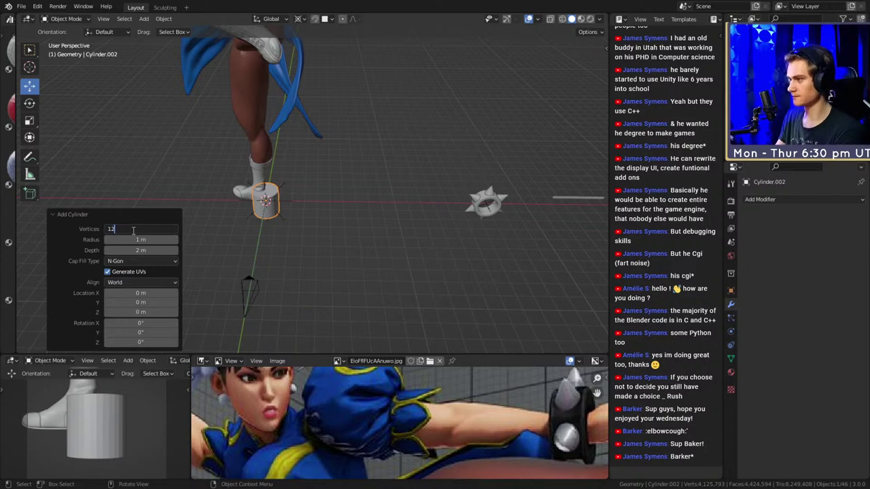
type("12")
key("Return")
Shift the new cylinder along the X axis into the empty space beyond the pleated ring.
scroll(196, 193, "down", 5)
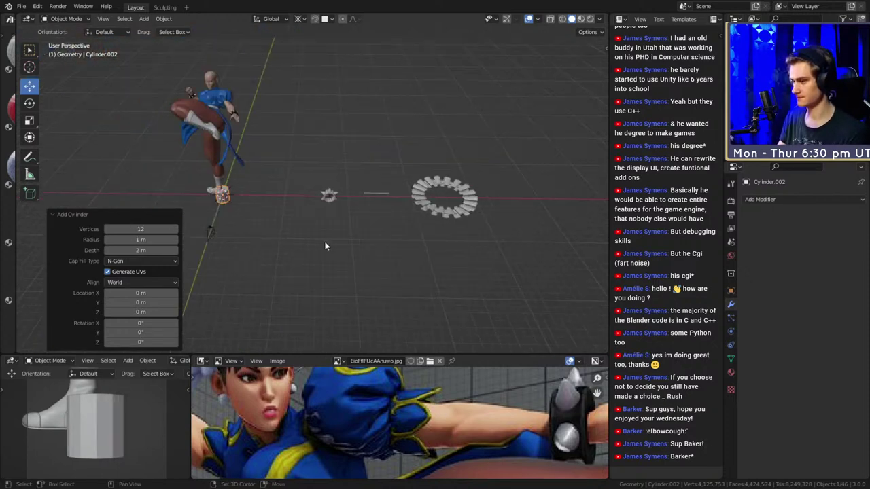
middle_click_drag(325, 245, 249, 252, "shift")
key("g")
key("x")
left_click(576, 225)
middle_click_drag(551, 228, 348, 238, "shift")
scroll(379, 230, "up", 10)
scroll(354, 198, "down", 5)
Lower every second vertex of the cylinder's upper rim about 0.55 m along Z to form a zigzag edge.
key("Tab")
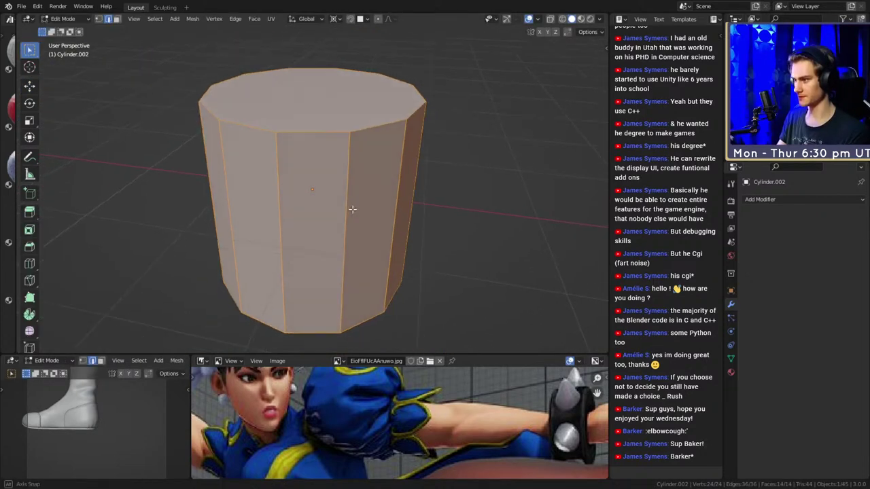
key("1")
left_click(349, 141)
middle_click_drag(394, 179, 333, 183)
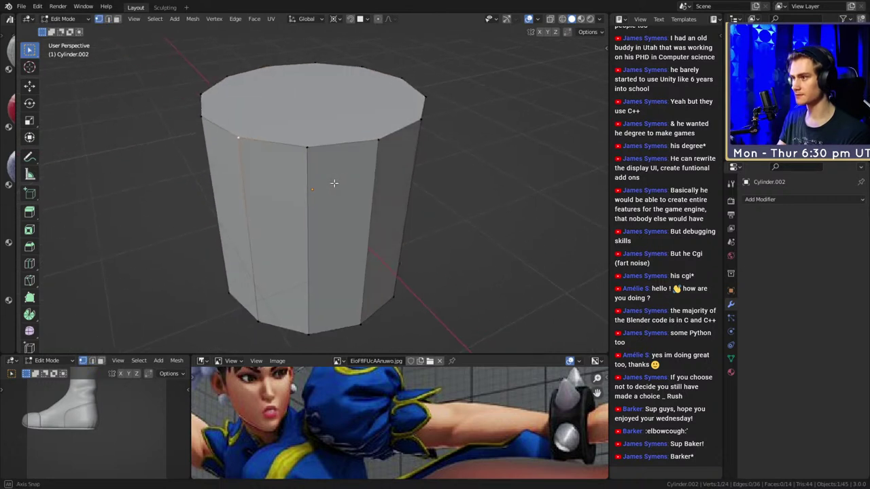
middle_click_drag(408, 159, 390, 161)
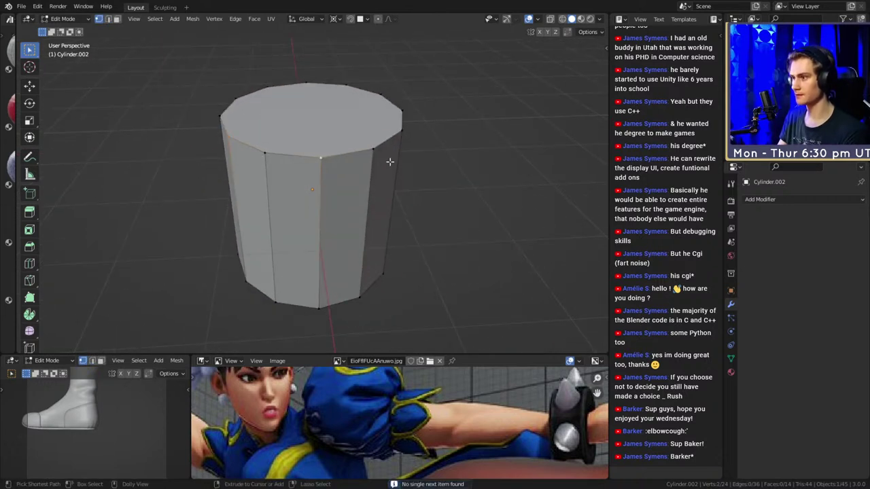
middle_click_drag(407, 165, 312, 161)
middle_click_drag(449, 172, 478, 153)
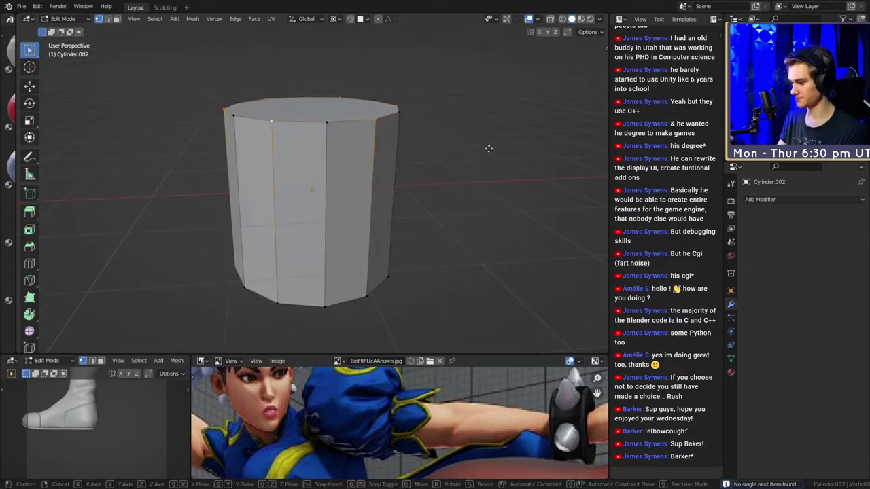
key("g")
key("z")
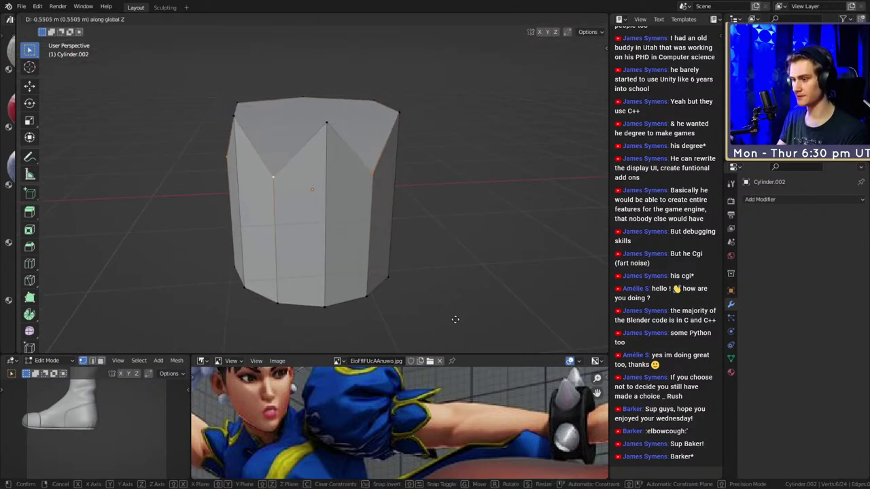
left_click(451, 311)
Delete the cylinder's upper cap face.
key("3")
left_click(412, 197)
middle_click_drag(418, 157, 387, 179)
key("x")
left_click(401, 198)
Select the six valley vertices of the zigzag rim and lower them another 0.337 m along Z.
key("1")
key("alt+z")
key("c")
left_click_drag(388, 153, 198, 153)
right_click(379, 172)
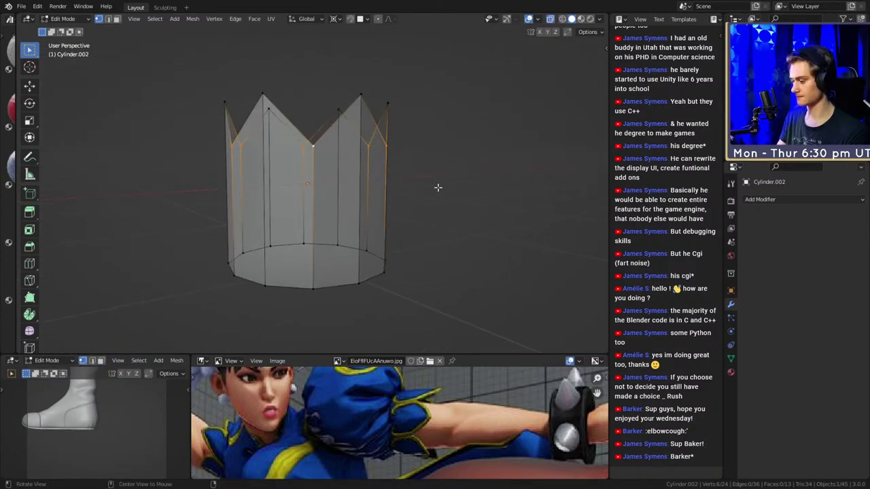
key("alt+z")
middle_click_drag(459, 179, 373, 220)
key("g")
key("z")
left_click(441, 202)
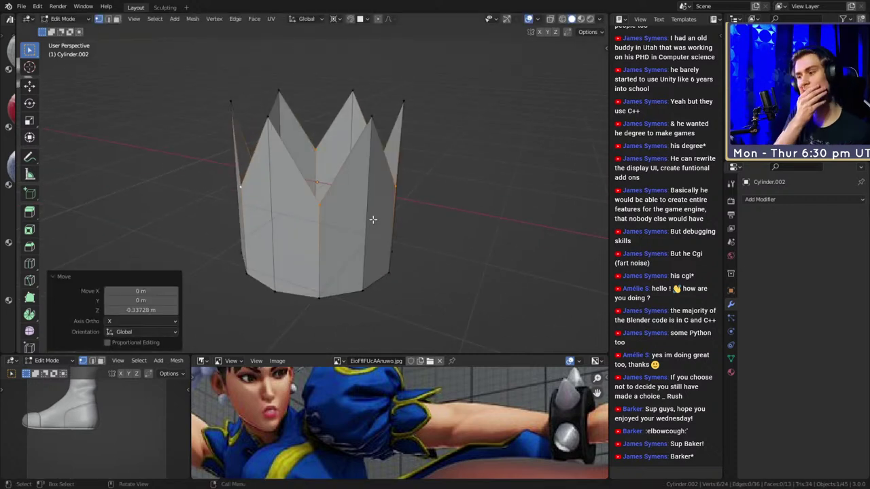
key("ctrl+2")
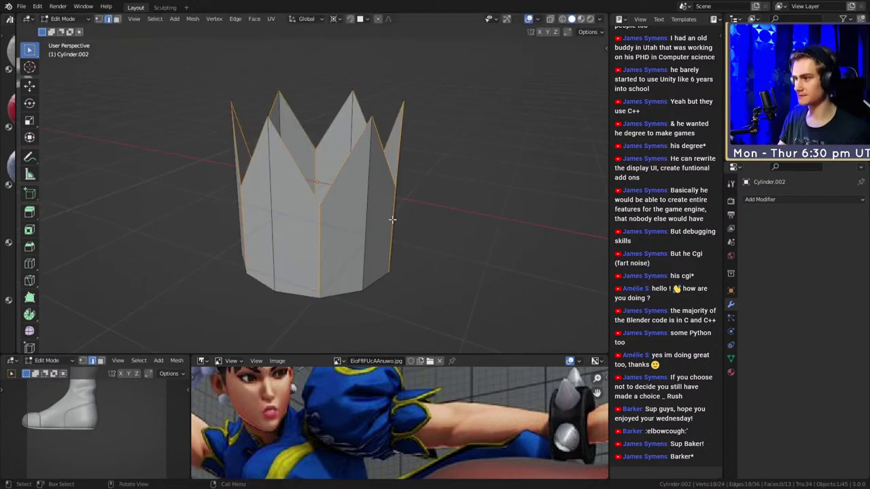
key("Tab")
middle_click_drag(417, 222, 412, 219)
key("Tab")
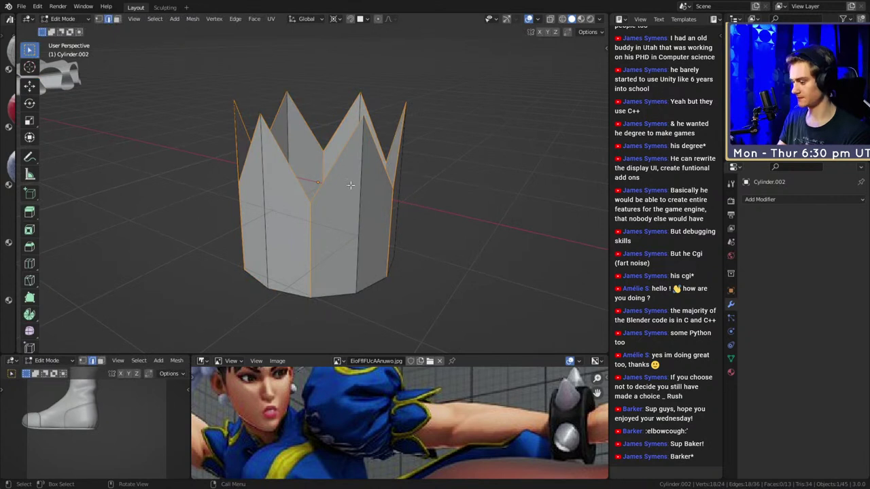
key("Tab")
key("Tab")
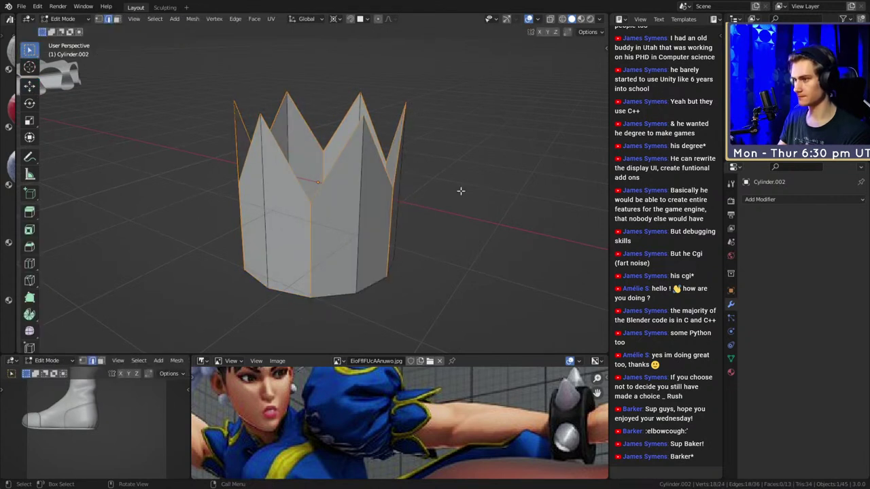
Subdivide all of the zigzag cylinder's faces.
middle_click_drag(460, 191, 417, 218)
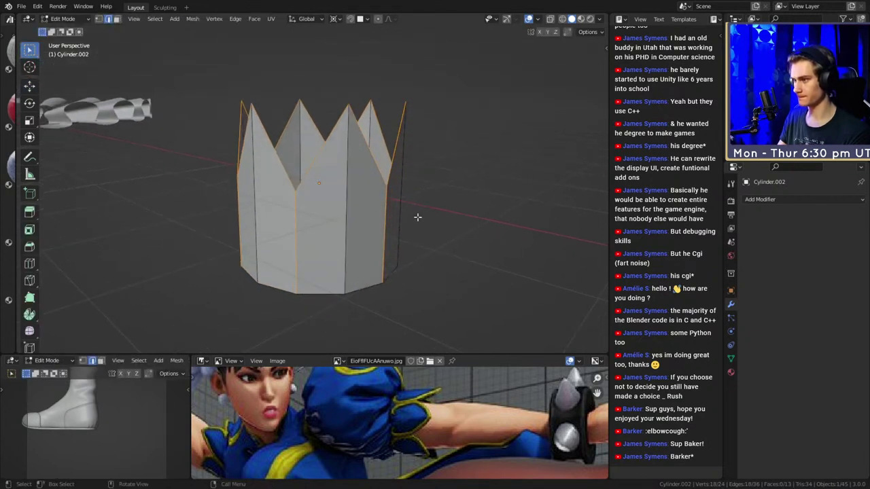
key("a")
key("F3")
type("s")
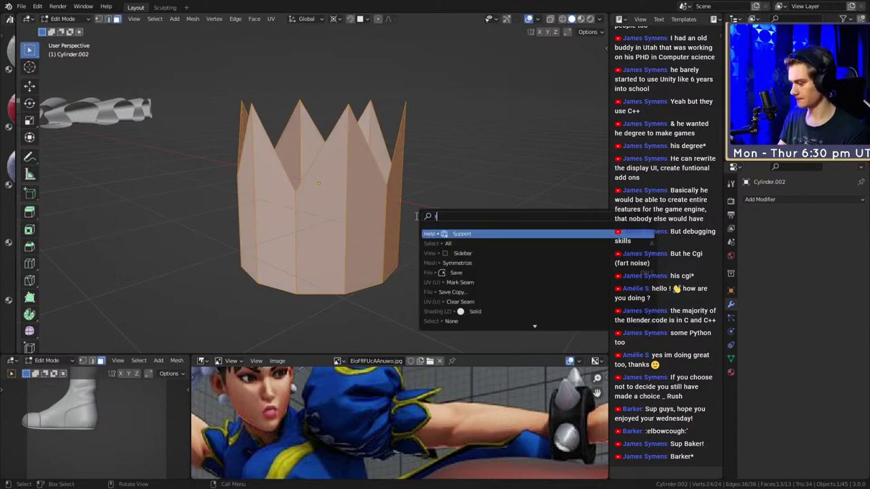
type("ub")
left_click(471, 237)
middle_click_drag(412, 208, 333, 153)
Raise the 12 midpoint vertices on the slopes between peaks and valleys along Z to give the points a fuller outline.
key("1")
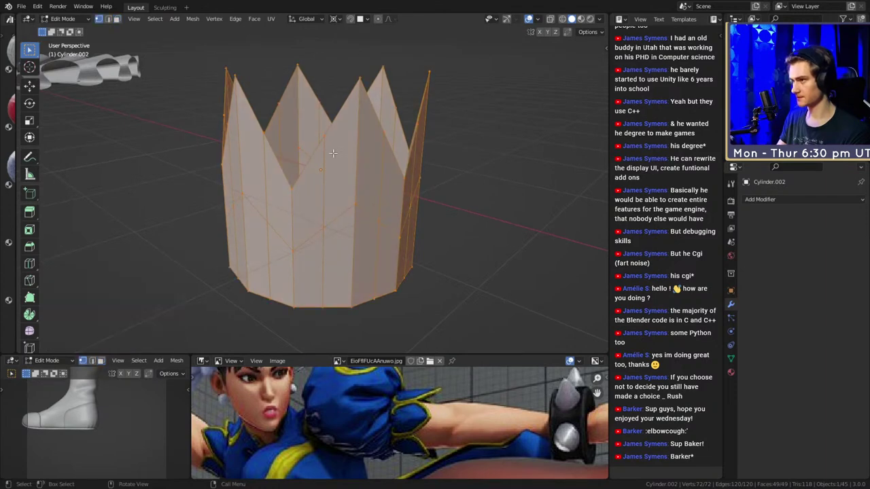
left_click(324, 136)
left_click(383, 127, "shift")
middle_click_drag(442, 136, 306, 150)
left_click(370, 133, "shift")
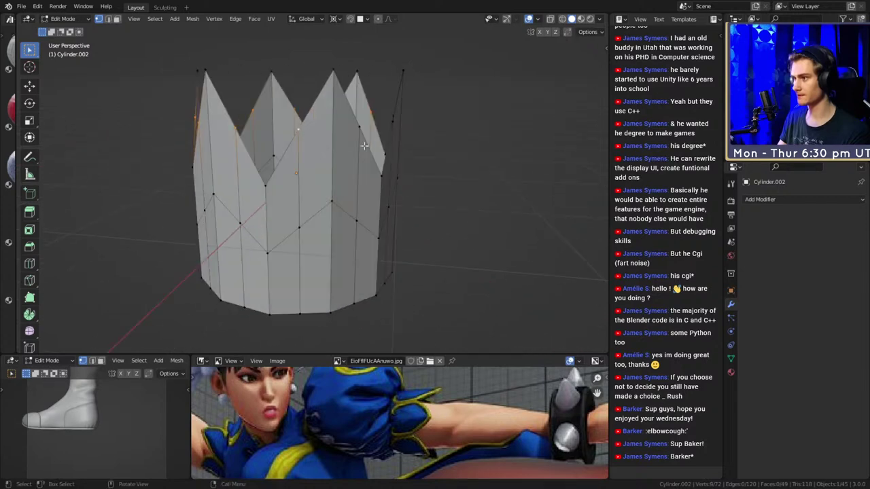
middle_click_drag(364, 146, 371, 150)
key("g")
key("z")
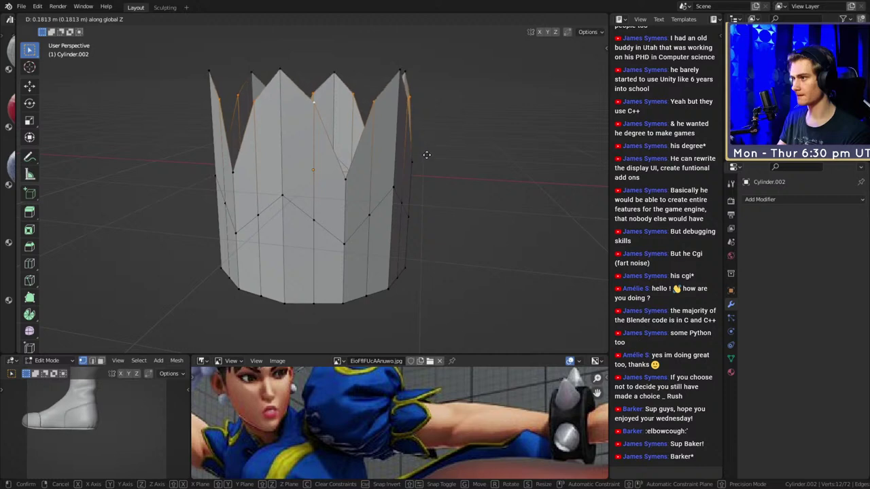
left_click(422, 167)
Add a level 2 Subdivision modifier to the cylinder and crease the six vertical edges running down from the peaks.
key("Tab")
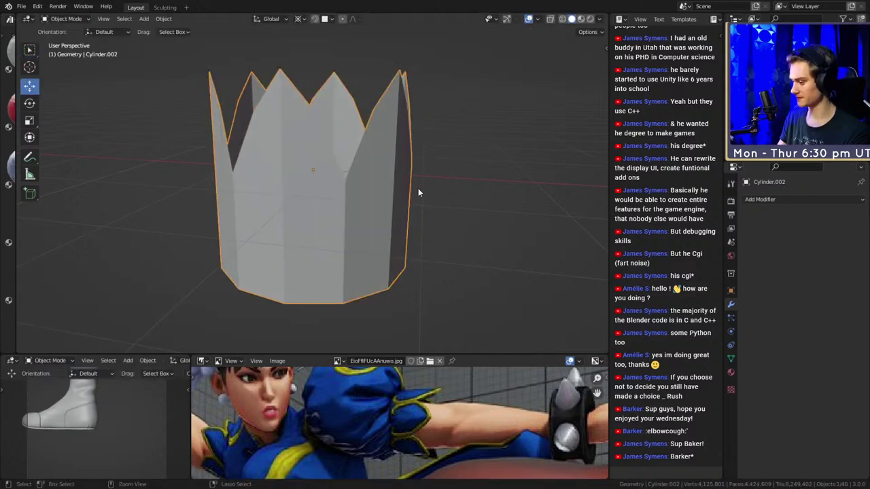
key("ctrl+2")
middle_click_drag(417, 190, 522, 204)
key("Tab")
key("shift+e")
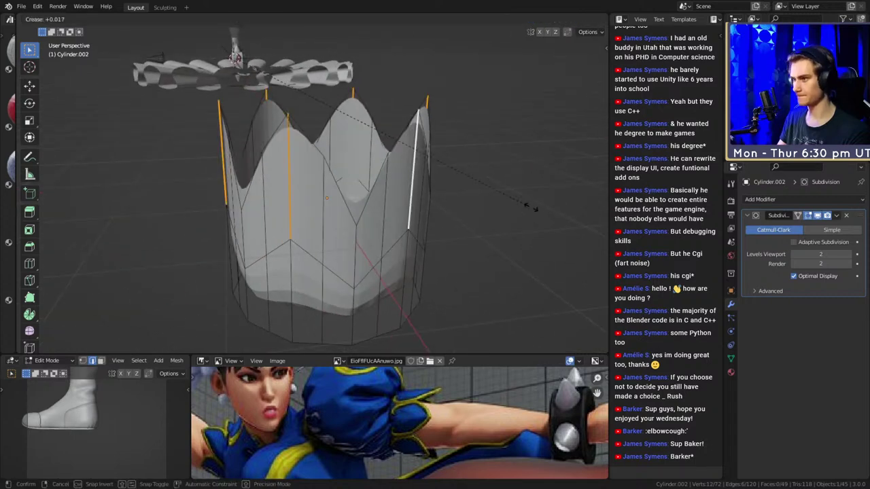
left_click(597, 299)
Inset the cylinder's bottom face by 0.1092 m.
middle_click_drag(439, 272, 403, 186)
key("3")
middle_click_drag(376, 254, 387, 177)
left_click(391, 218)
middle_click_drag(429, 212, 442, 202)
middle_click_drag(507, 170, 522, 161)
key("i")
left_click(512, 188)
Set the transform pivot to Median Point and scale the inset bottom face by 1.060.
key("s")
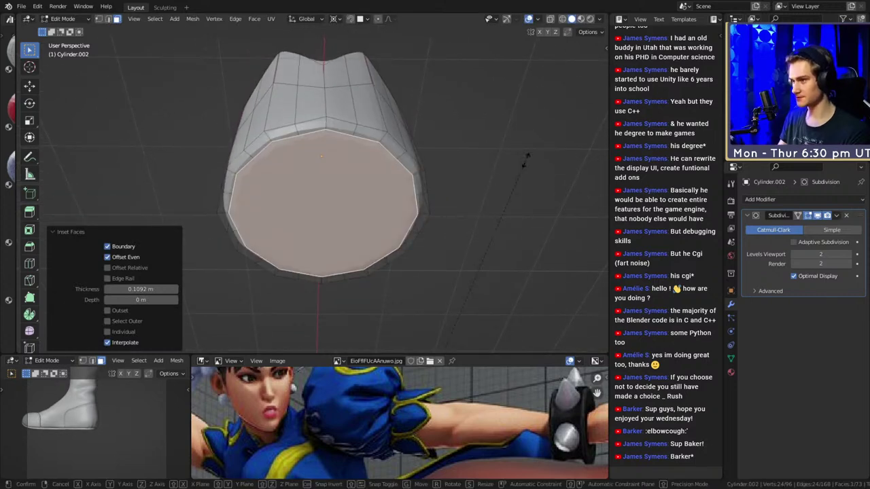
right_click(532, 160)
left_click(333, 18)
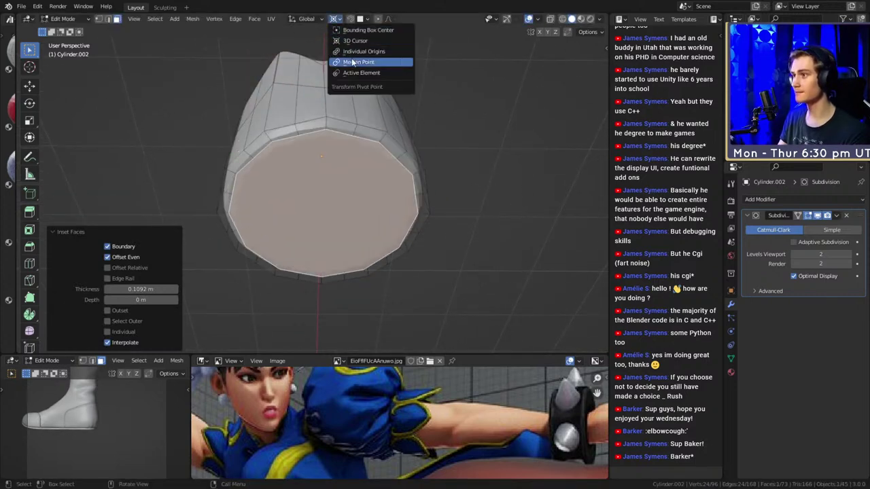
left_click(370, 62)
key("s")
left_click(419, 116)
Add an edge loop around the cylinder and slide it close to the lower rim to sharpen that edge.
middle_click_drag(419, 116, 381, 190)
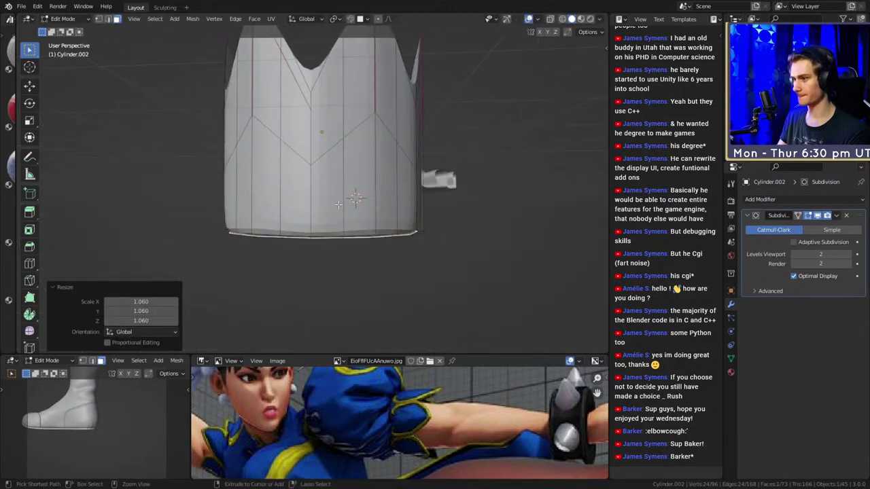
key("g")
key("g")
left_click(351, 228)
key("Tab")
scroll(388, 197, "down", 3)
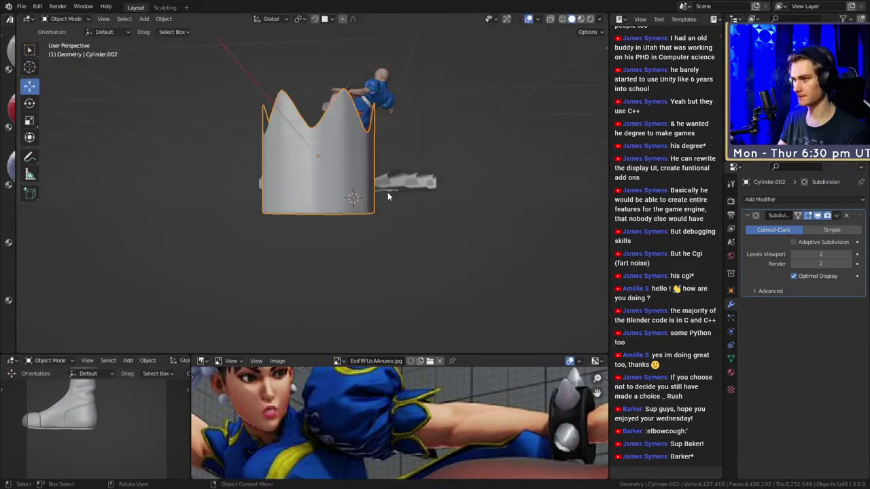
Delete the bottom cap face together with the ring of inset faces around it to leave the base open.
middle_click_drag(388, 196, 413, 187)
scroll(318, 233, "down", 5)
scroll(326, 229, "up", 5)
scroll(334, 205, "down", 1)
scroll(352, 218, "up", 5)
key("Tab")
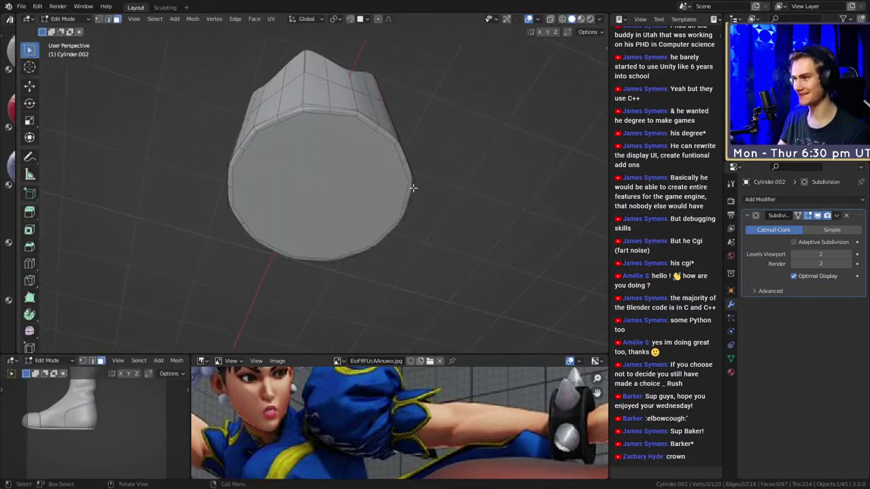
left_click(358, 116, "alt")
middle_click_drag(362, 165, 349, 125)
left_click(338, 167, "shift")
key("x")
left_click(352, 172)
key("Tab")
middle_click_drag(352, 173, 356, 251)
key("Tab")
key("Tab")
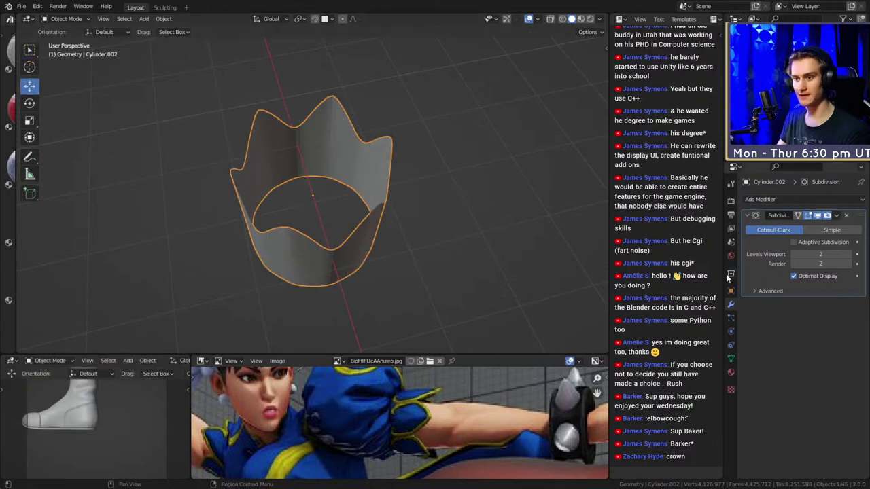
Add a Solidify modifier to the pointed cuff trim with a thickness of 0.09 m.
left_click(760, 200)
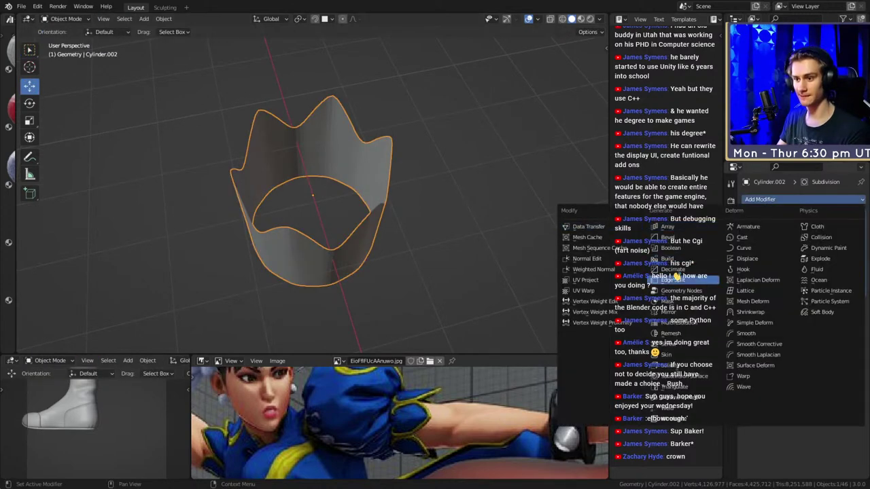
left_click(672, 366)
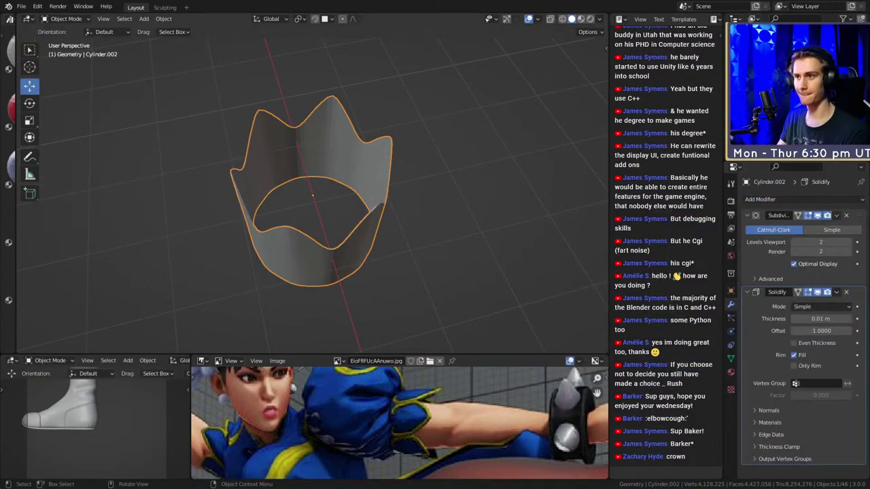
left_click_drag(820, 318, 833, 319)
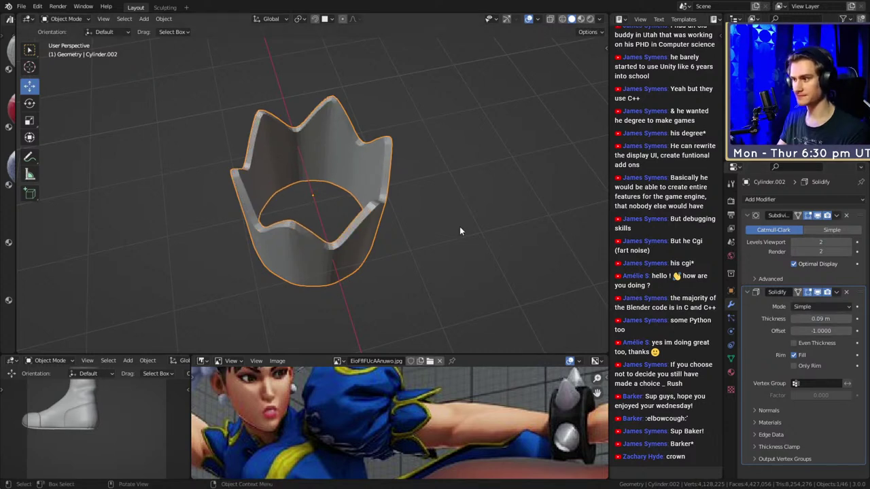
Add a second Subdivision Surface modifier after the Solidify modifier to round the trim's thickened edges.
key("ctrl+2")
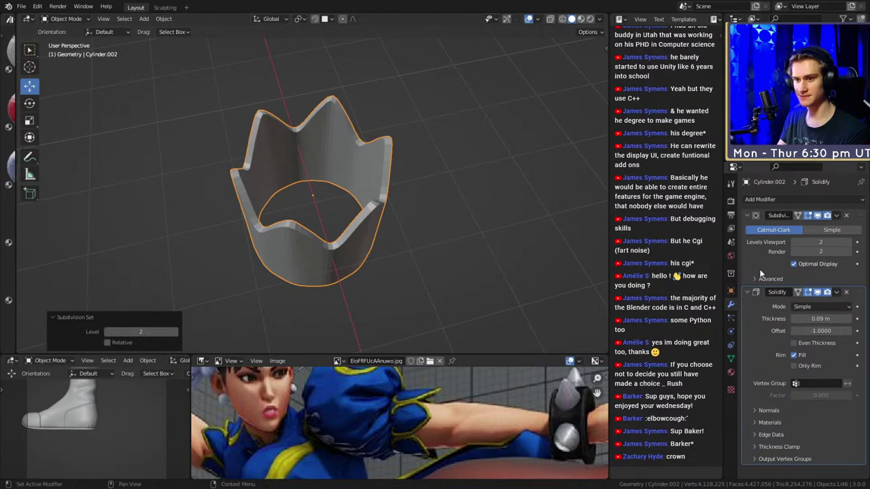
left_click(747, 292)
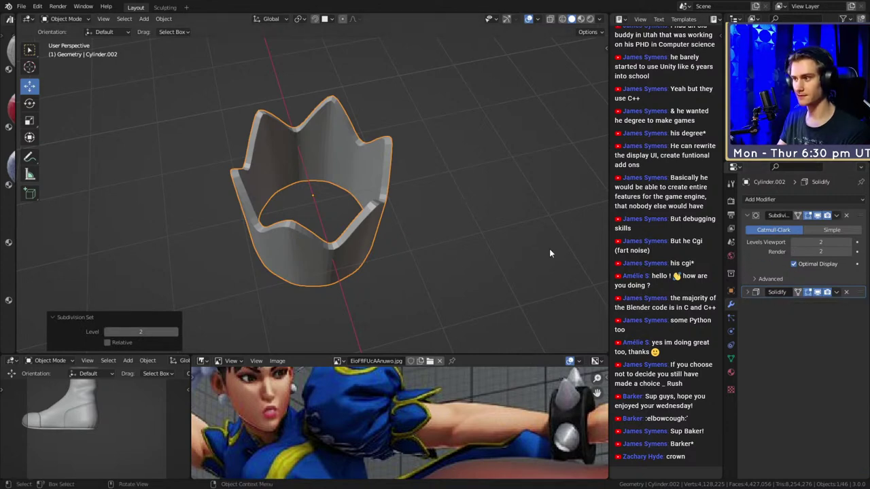
left_click(775, 201)
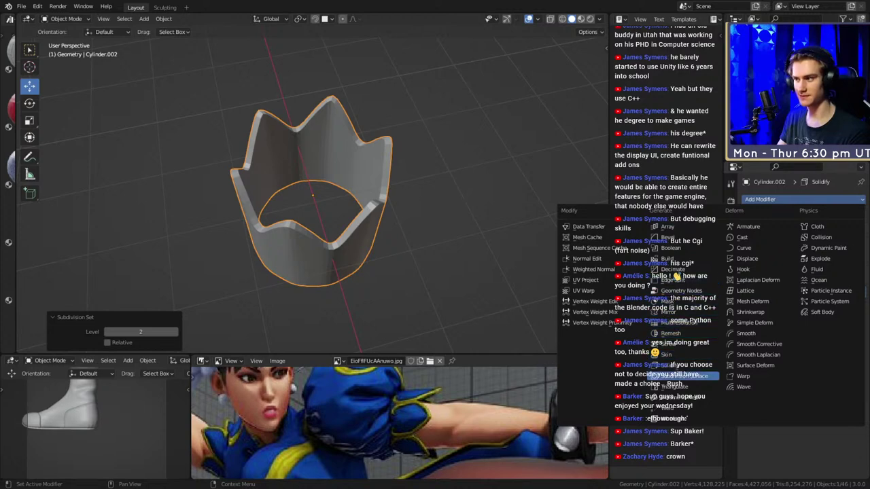
left_click(678, 376)
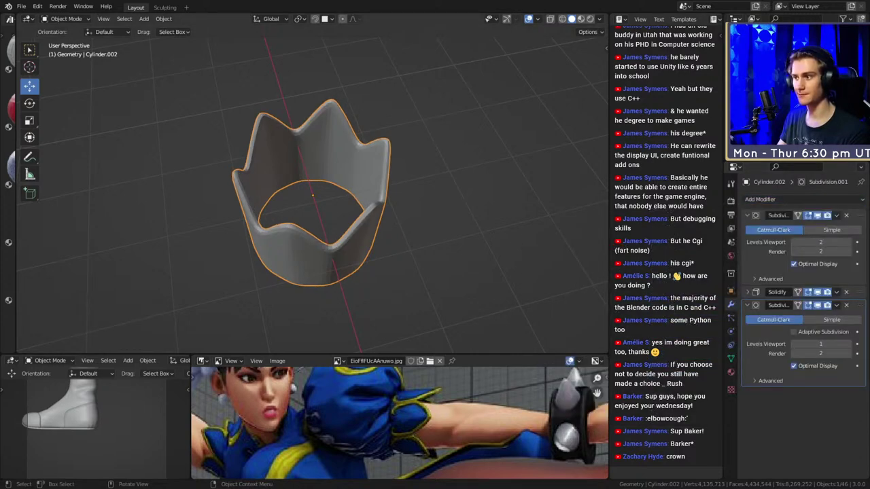
middle_click_drag(380, 156, 360, 214)
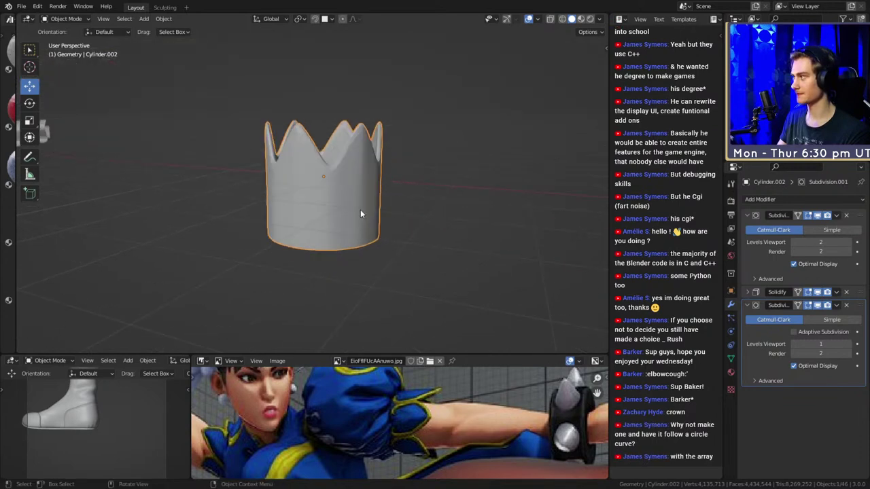
Duplicate the pointed trim and bring the copy across the scene, close to the figurine.
scroll(372, 218, "down", 6)
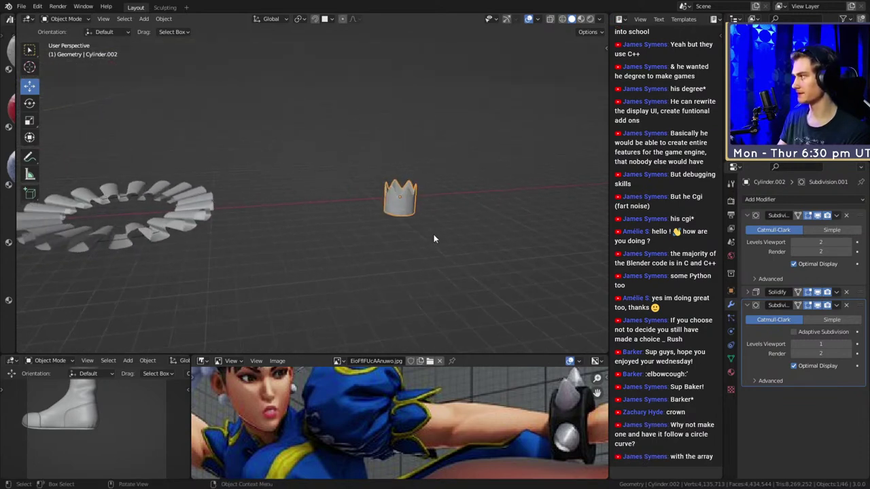
middle_click_drag(434, 238, 396, 233)
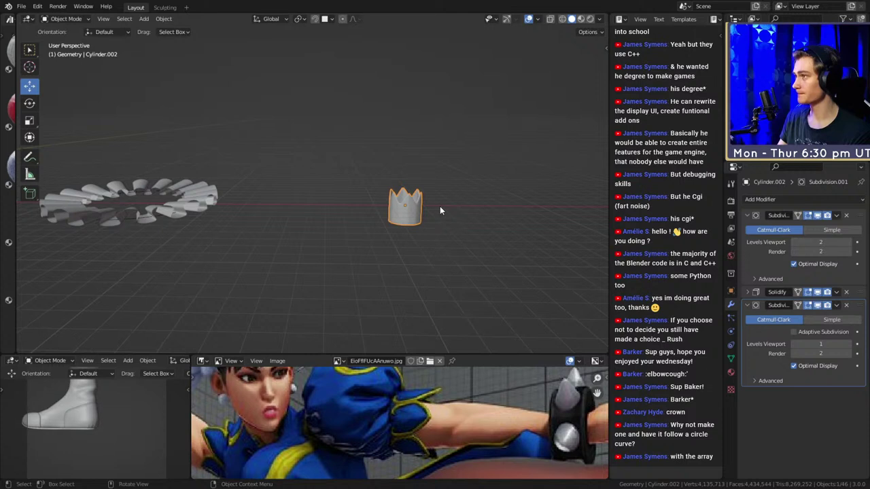
middle_click_drag(440, 207, 488, 206, "shift")
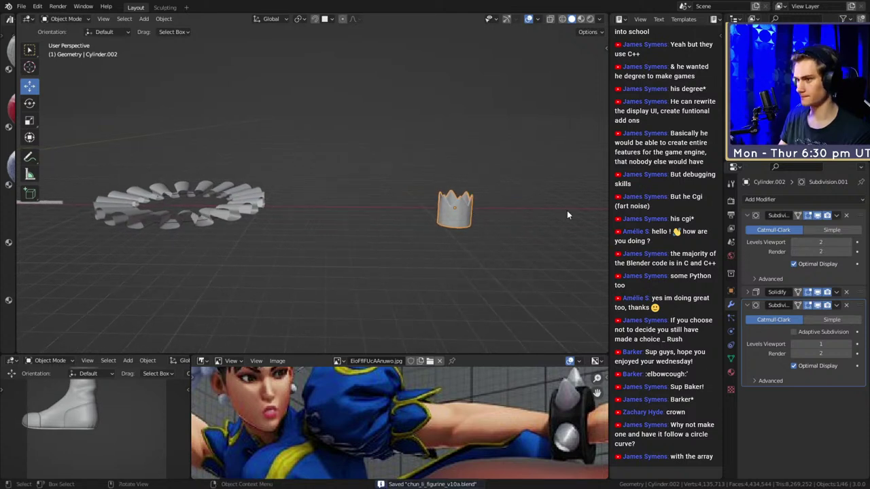
key("shift+d")
key("shift+y")
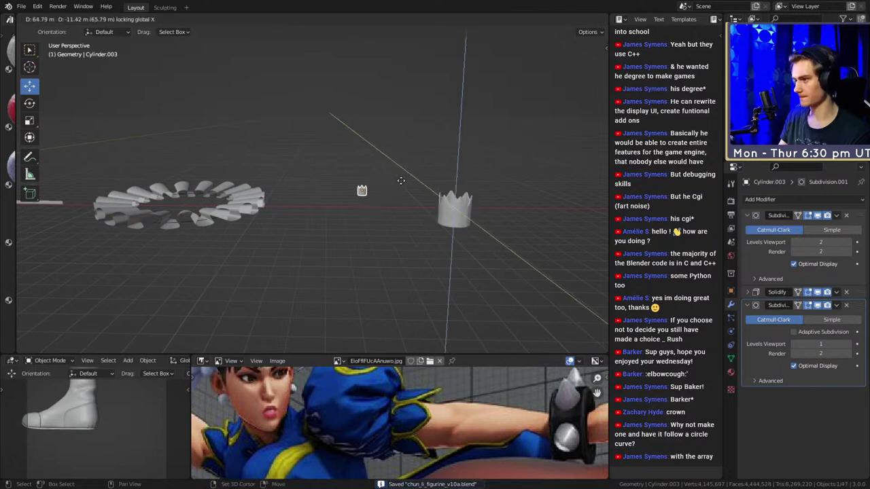
left_click(315, 183)
middle_click_drag(315, 183, 509, 181)
key("g")
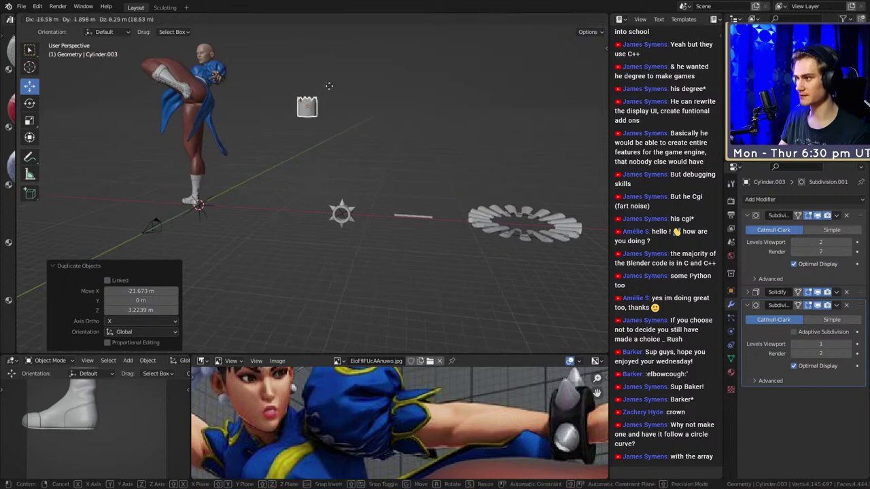
left_click(229, 80)
Move the copied trim beside the outstretched arm's puffed sleeve and rotate it 108° so its points face the hand.
middle_click_drag(231, 78, 286, 136, "shift")
middle_click_drag(285, 136, 510, 231)
key("g")
left_click(344, 154)
key("KP_Decimal")
scroll(372, 170, "down", 5)
scroll(369, 206, "up", 3)
key("KP_Decimal")
scroll(360, 199, "down", 5)
key("r")
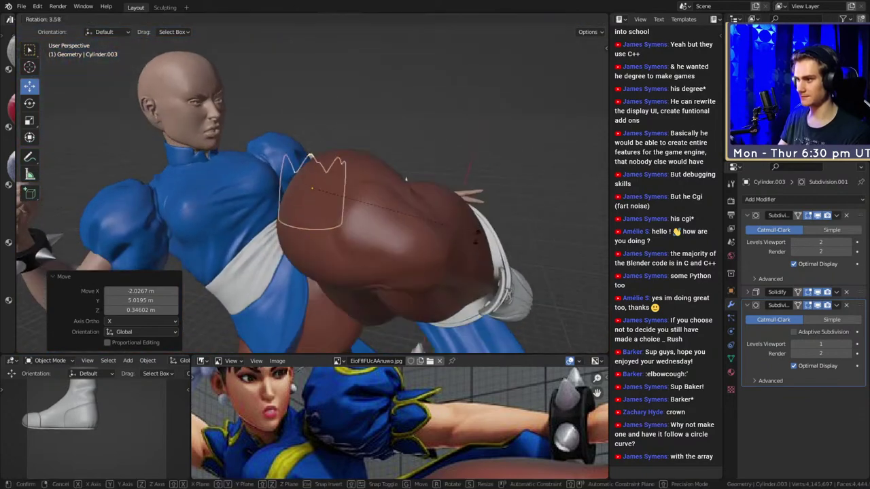
left_click(260, 287)
Shrink the trim to arm size, place it below the puffed sleeve and tilt it freely to align with the arm.
middle_click_drag(260, 287, 404, 276)
scroll(355, 272, "up", 3)
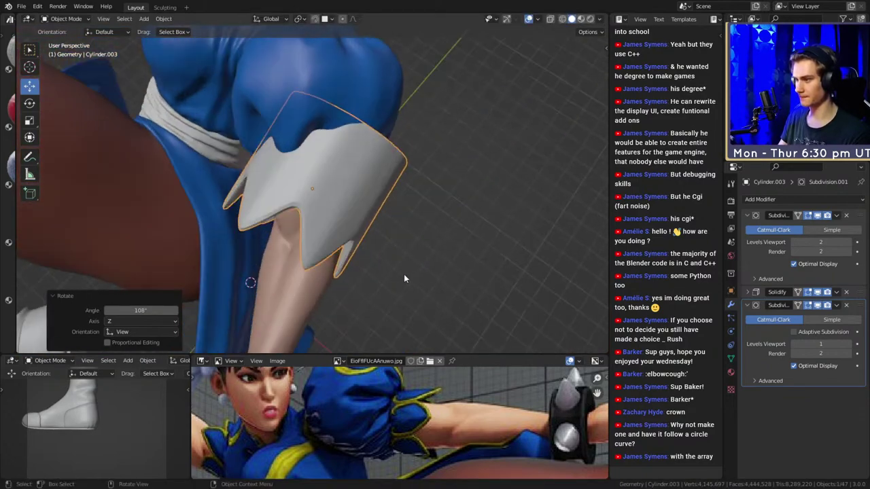
key("r")
key("s")
left_click(446, 219)
middle_click_drag(446, 219, 353, 261)
key("g")
left_click(447, 134)
key("r")
key("r")
left_click(417, 237)
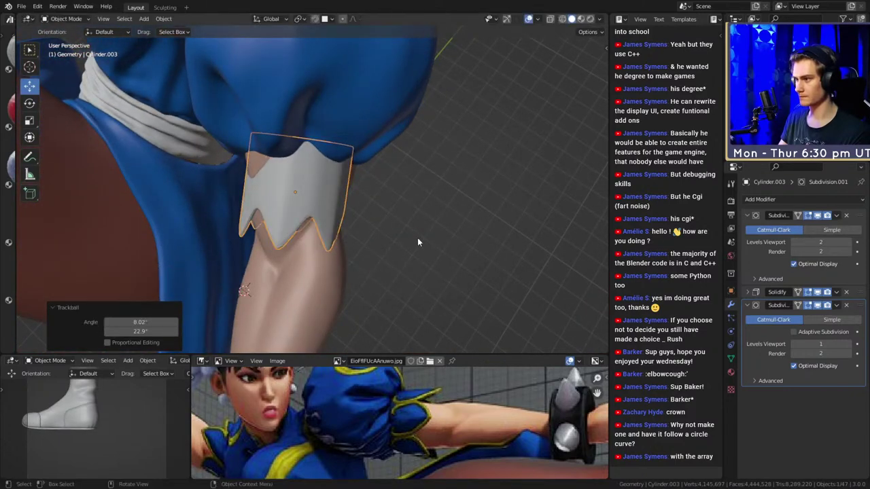
Adjust the trim's rotation, size and position so it wraps around the upper arm under the sleeve.
key("r")
middle_click_drag(418, 237, 395, 173)
left_click(432, 230)
key("s")
left_click(477, 194)
key("g")
left_click(399, 162)
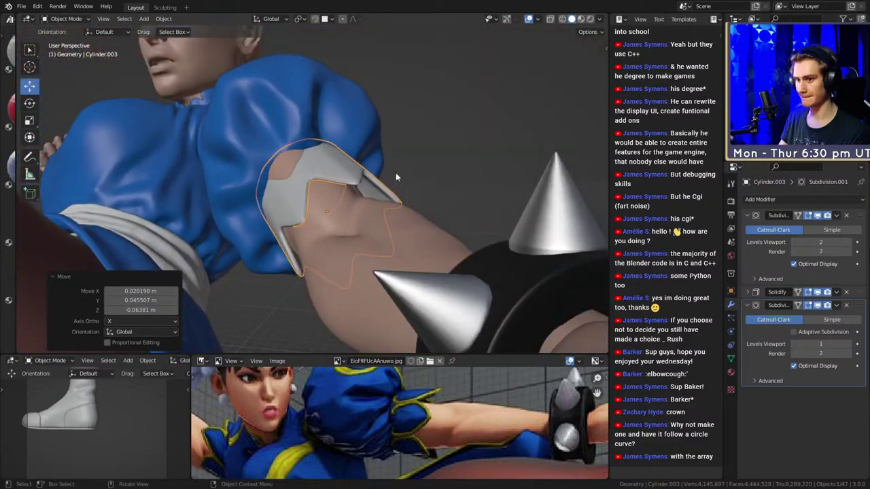
Scale the trim by 1.022 and nudge it about -0.055 m in X, 0.053 m in Y and 0.026 m in Z.
key("s")
left_click(456, 177)
middle_click_drag(456, 177, 365, 231)
key("g")
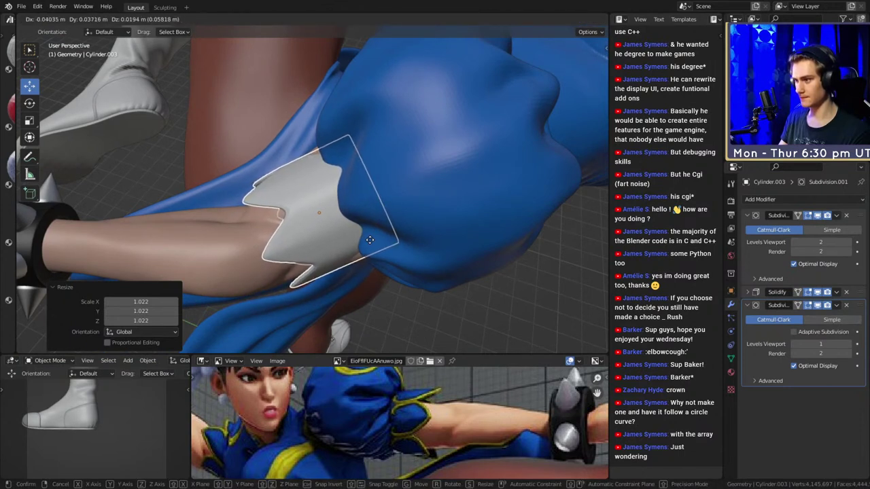
left_click(367, 235)
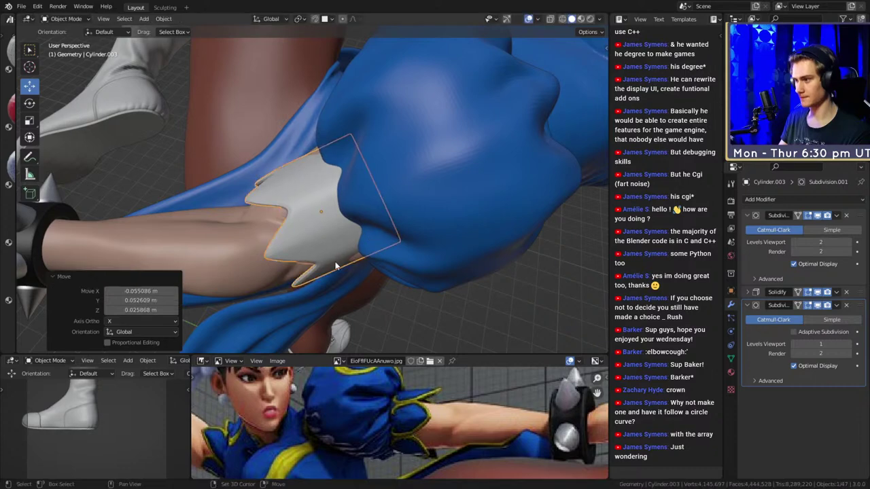
middle_click_drag(366, 234, 390, 233)
scroll(390, 233, "down", 5)
scroll(390, 233, "up", 5)
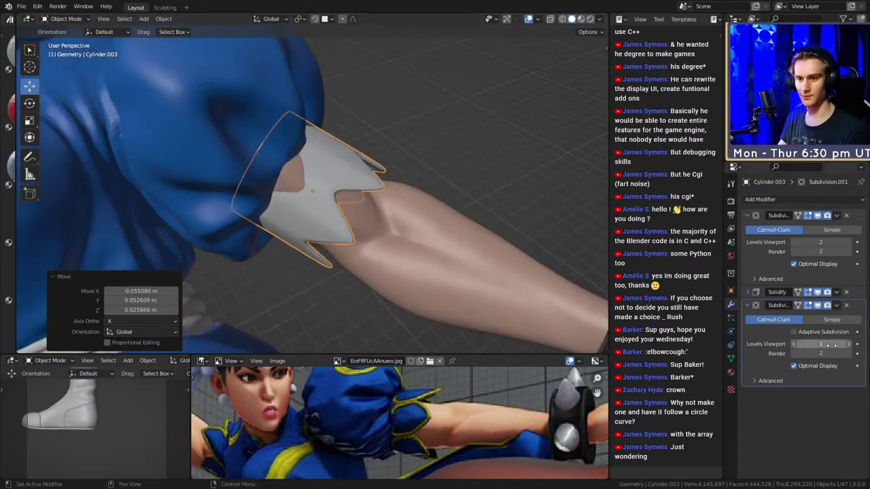
Edit the trim's mesh in X-ray view and select the face loop around its straight rim inside the sleeve.
left_click(746, 215)
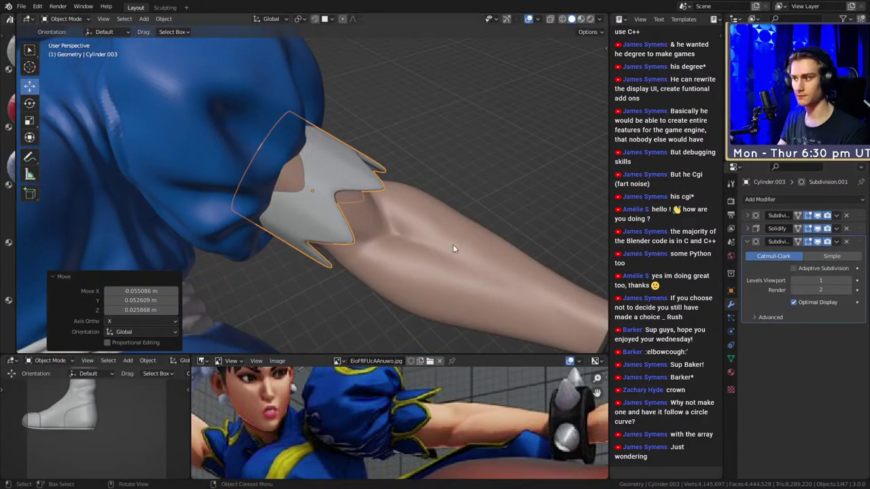
key("Tab")
middle_click_drag(513, 210, 395, 195)
key("alt+z")
scroll(394, 195, "up", 6)
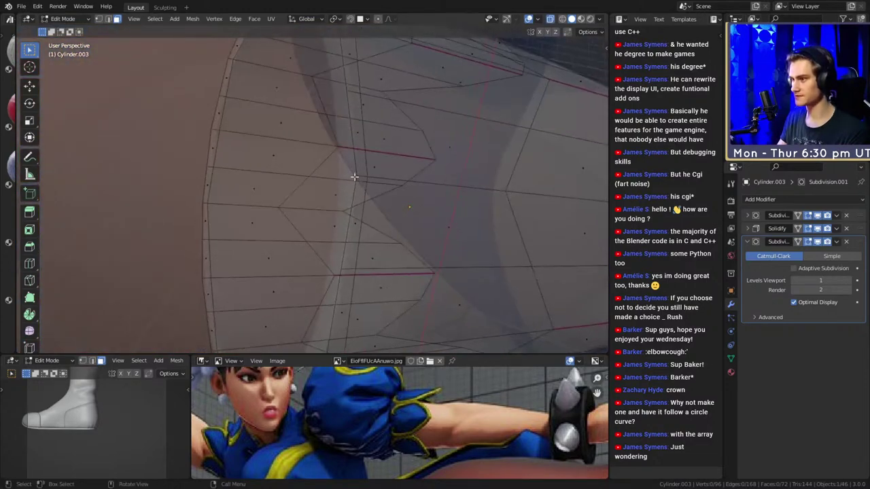
scroll(359, 131, "down", 5)
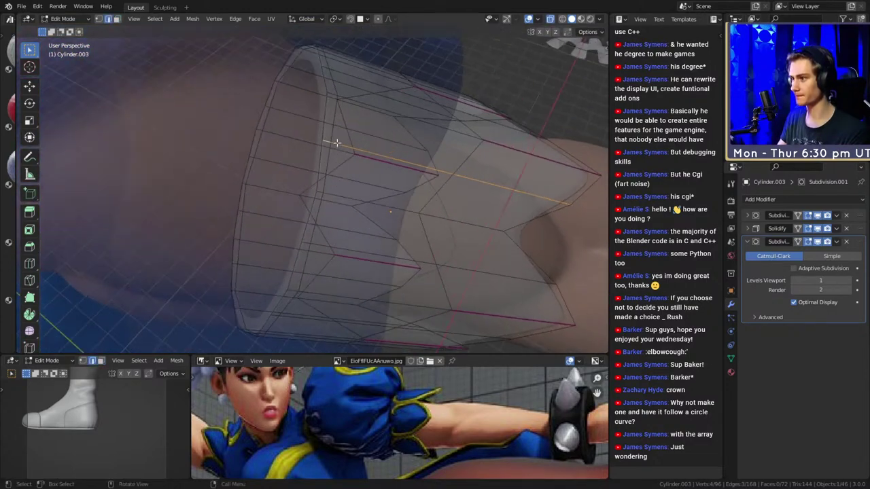
left_click(328, 142, "alt")
scroll(392, 63, "down", 6)
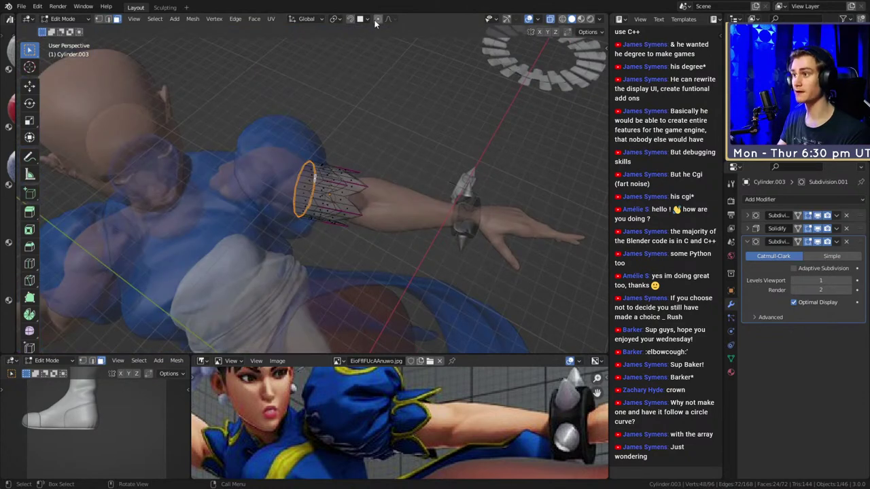
Enable proportional editing with Linear falloff and scale the selected rim by about 1.15 to flare the trim into the sleeve.
left_click(378, 19)
scroll(462, 191, "up", 4)
left_click(390, 19)
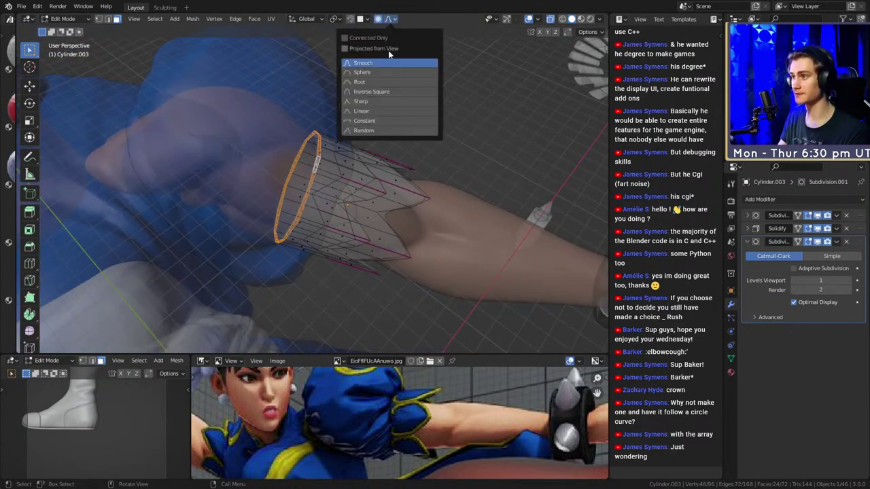
left_click(372, 111)
key("s")
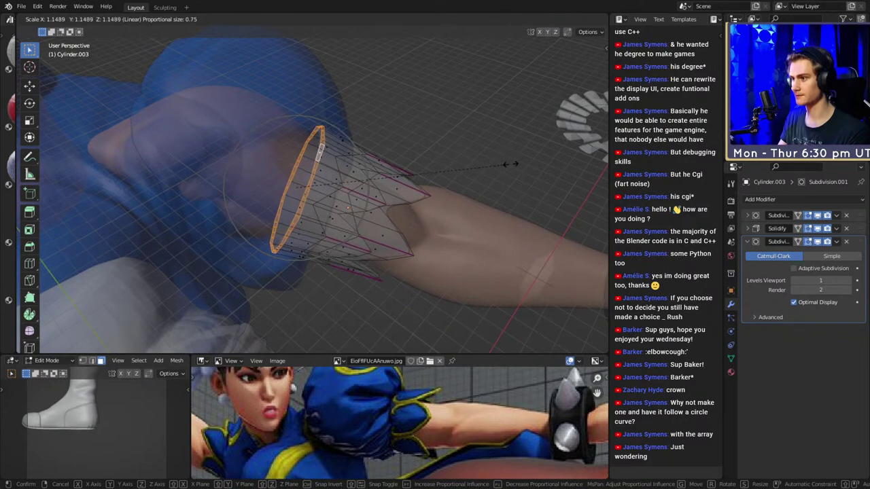
left_click(510, 163)
middle_click_drag(510, 164, 456, 252)
key("Tab")
scroll(414, 241, "down", 7)
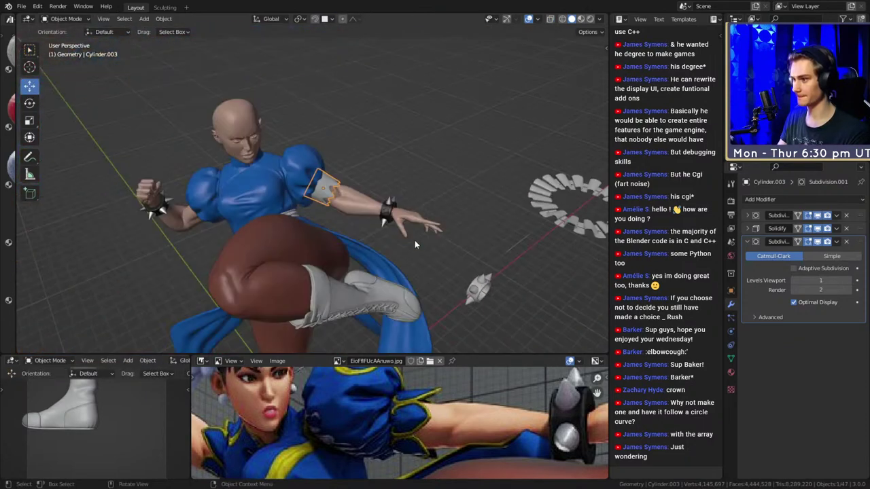
Examine how the trim's points and mesh sit against the arm and sleeve.
key("KP_Decimal")
scroll(401, 217, "up", 3)
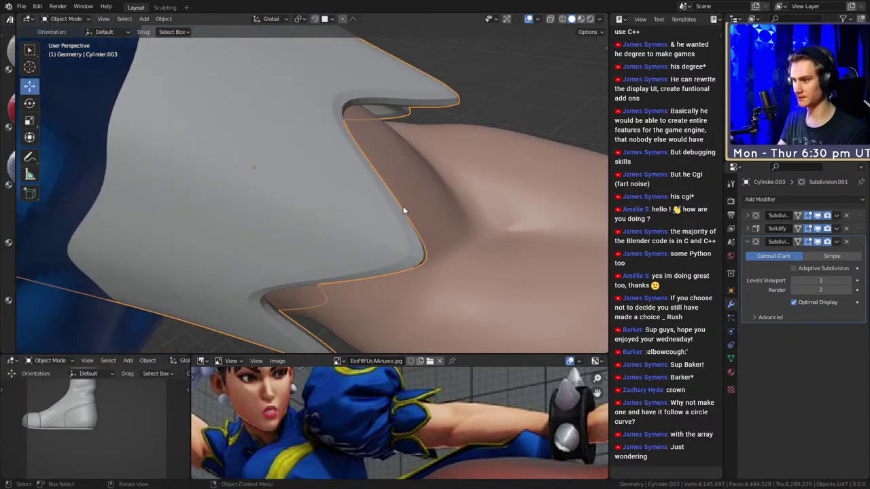
key("Tab")
middle_click_drag(404, 232, 388, 224)
scroll(388, 223, "up", 2)
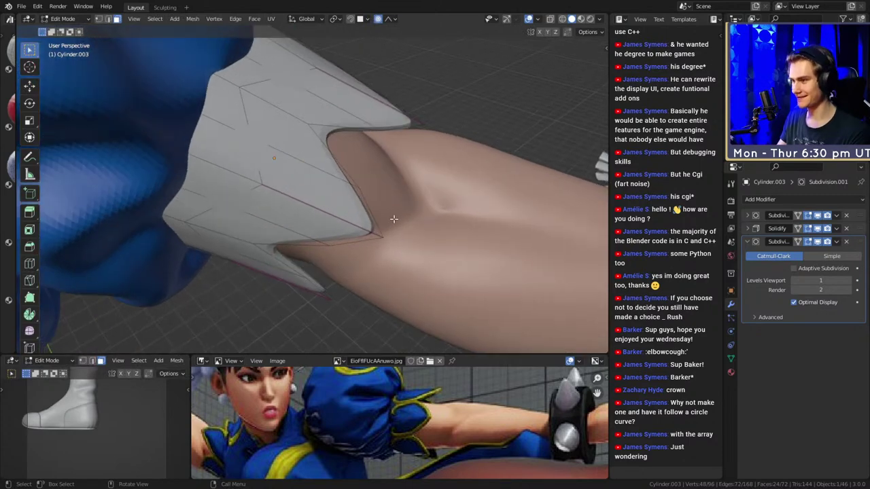
scroll(361, 237, "down", 3)
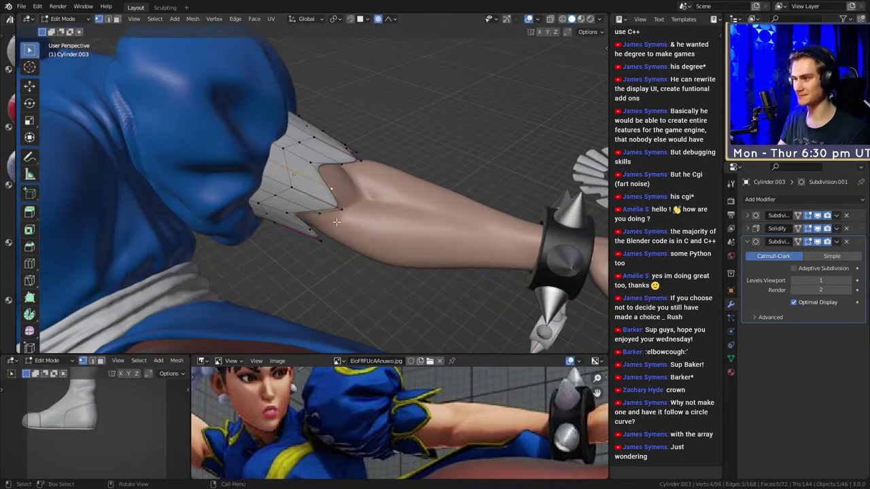
scroll(340, 222, "up", 2)
middle_click_drag(343, 221, 365, 231)
key("Tab")
scroll(365, 230, "down", 5)
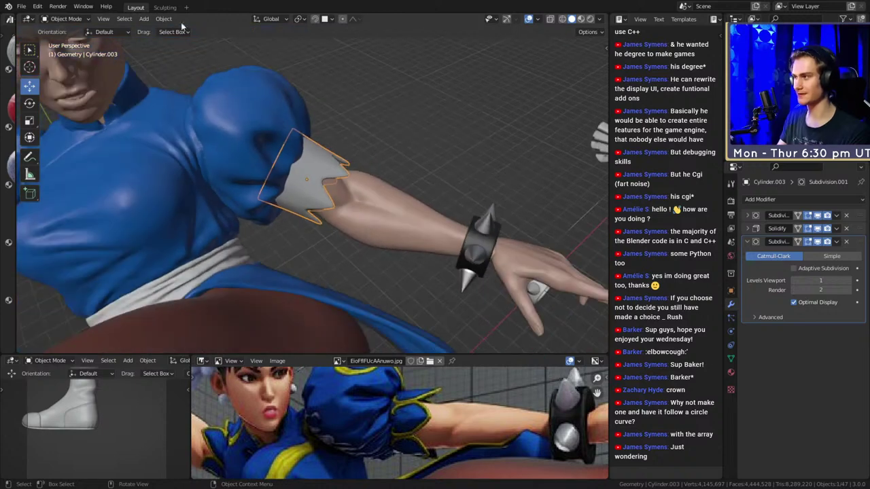
Switch to the Sculpting workspace and choose the Grab brush for shaping the trim's pointed edge.
left_click(165, 7)
mouse_move(312, 217)
middle_mouse_down()
mouse_move(345, 238)
mouse_move(378, 190)
middle_mouse_up()
scroll(360, 217, "up", 6)
scroll(370, 170, "up", 6)
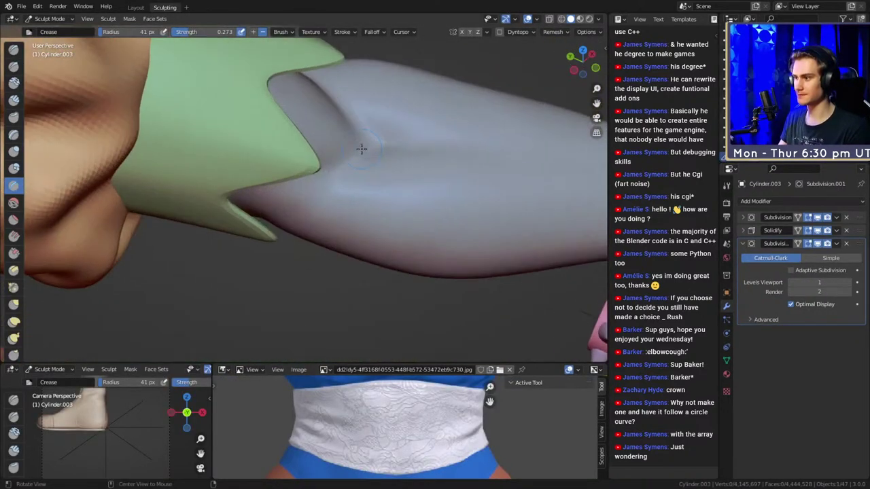
middle_click_drag(361, 148, 327, 178, "shift")
key("g")
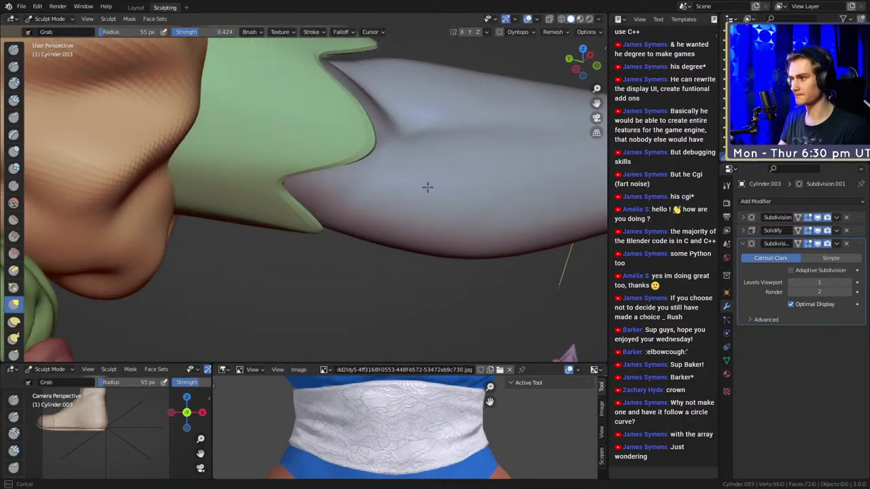
middle_click_drag(442, 191, 348, 188)
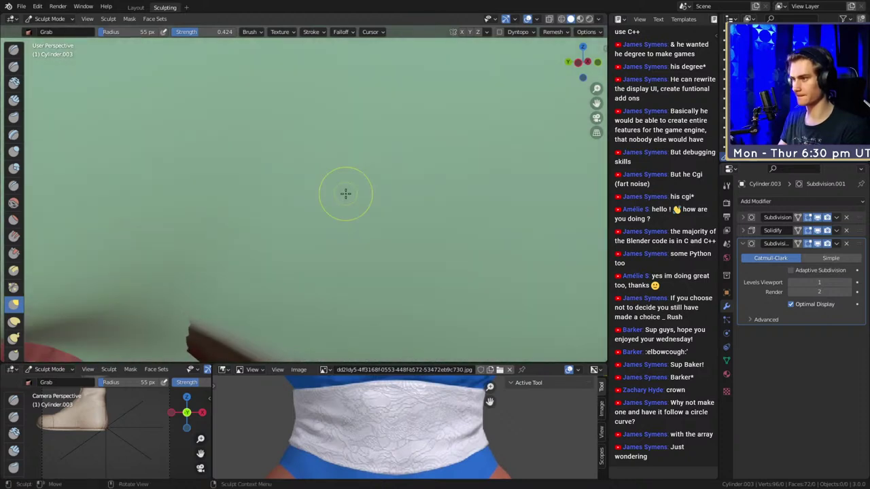
left_click_drag(345, 194, 312, 163, "alt")
left_click_drag(313, 163, 296, 139, "ctrl+alt")
middle_click_drag(297, 138, 313, 185)
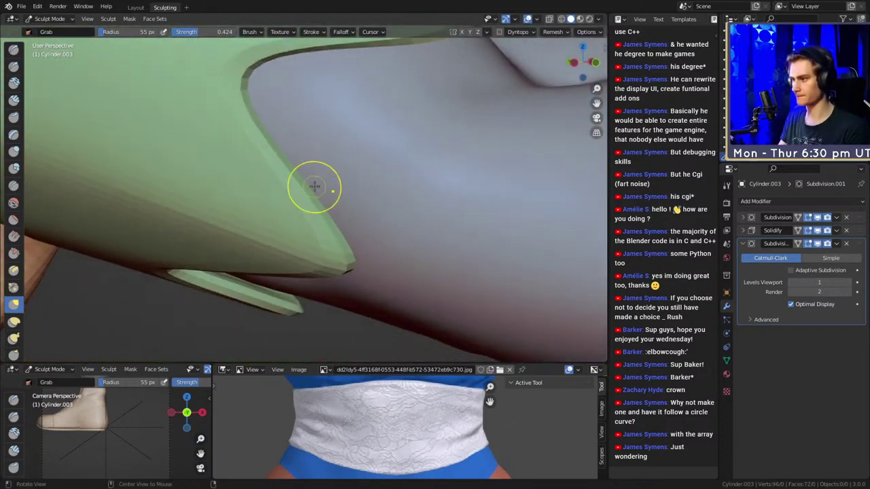
Fit the trim's pointed edge closer to the forearm with the Grab brush at 55 px, working around the arm.
left_click_drag(295, 182, 426, 202)
mouse_move(390, 212)
middle_mouse_down()
mouse_move(353, 198)
mouse_move(269, 220)
middle_mouse_up()
mouse_move(293, 323)
middle_mouse_down()
mouse_move(388, 179)
mouse_move(354, 163)
middle_mouse_up()
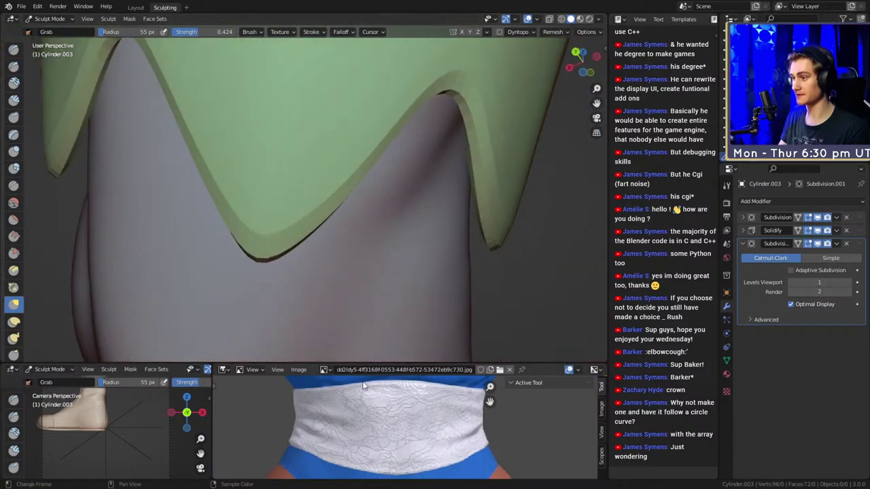
mouse_move(380, 319)
middle_mouse_down()
mouse_move(439, 208)
mouse_move(342, 201)
middle_mouse_up()
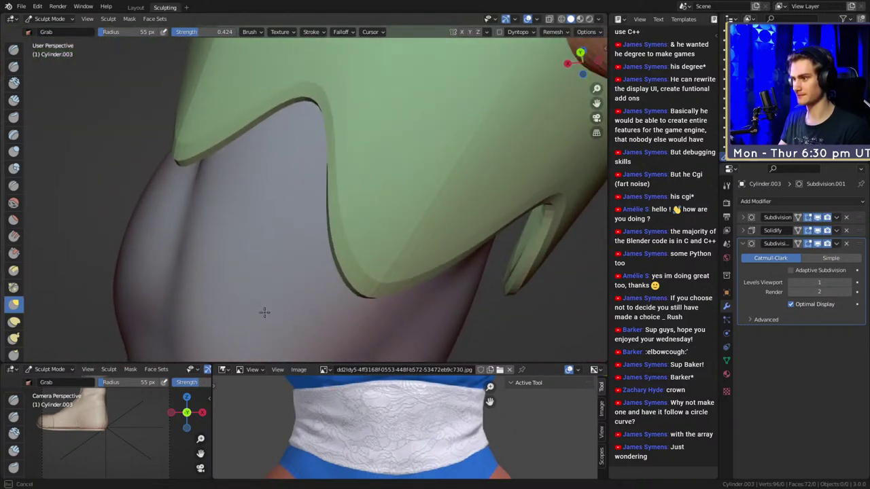
mouse_move(264, 312)
middle_mouse_down()
mouse_move(320, 286)
mouse_move(363, 244)
mouse_move(313, 216)
middle_mouse_up()
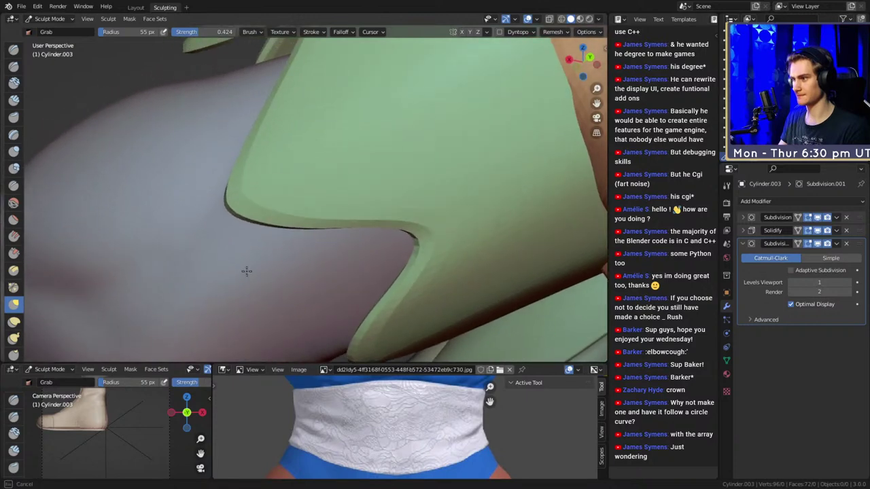
mouse_move(294, 146)
middle_mouse_down()
mouse_move(340, 310)
mouse_move(288, 183)
middle_mouse_up()
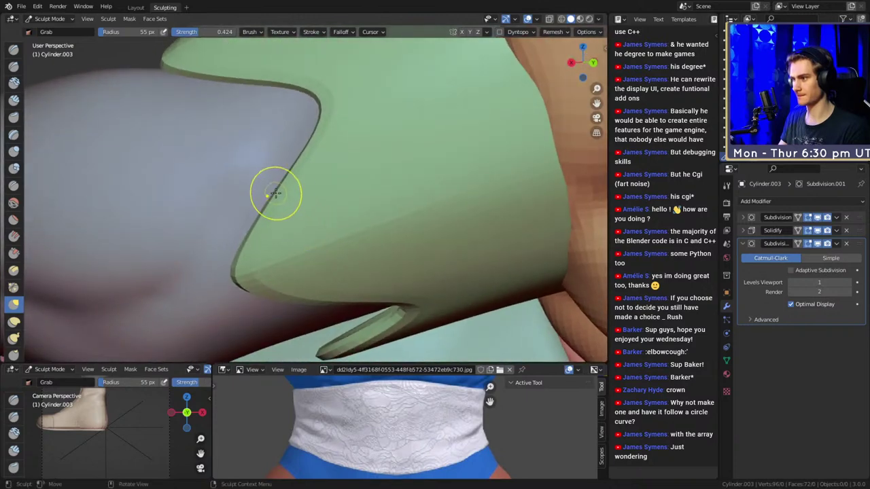
mouse_move(232, 166)
middle_mouse_down()
mouse_move(343, 221)
mouse_move(314, 175)
middle_mouse_up()
mouse_move(218, 217)
middle_mouse_down()
mouse_move(337, 227)
mouse_move(325, 176)
middle_mouse_up()
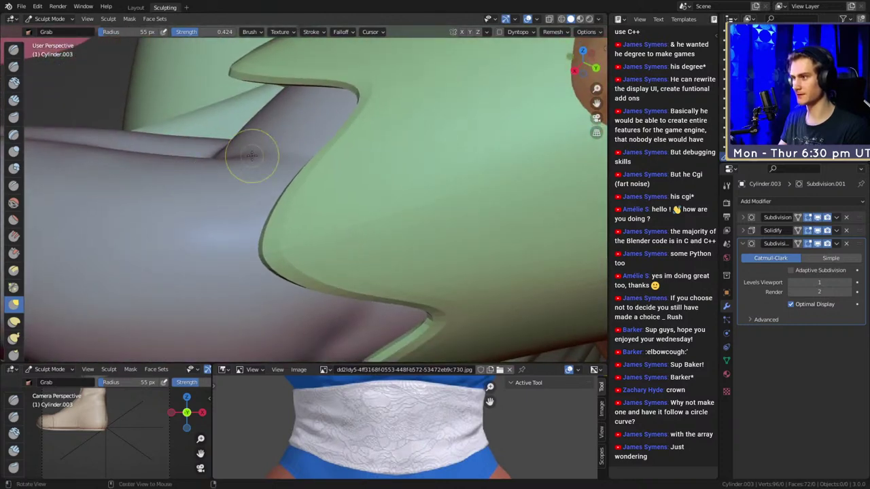
mouse_move(252, 155)
middle_mouse_down()
mouse_move(440, 197)
mouse_move(434, 149)
mouse_move(355, 197)
mouse_move(346, 218)
middle_mouse_up()
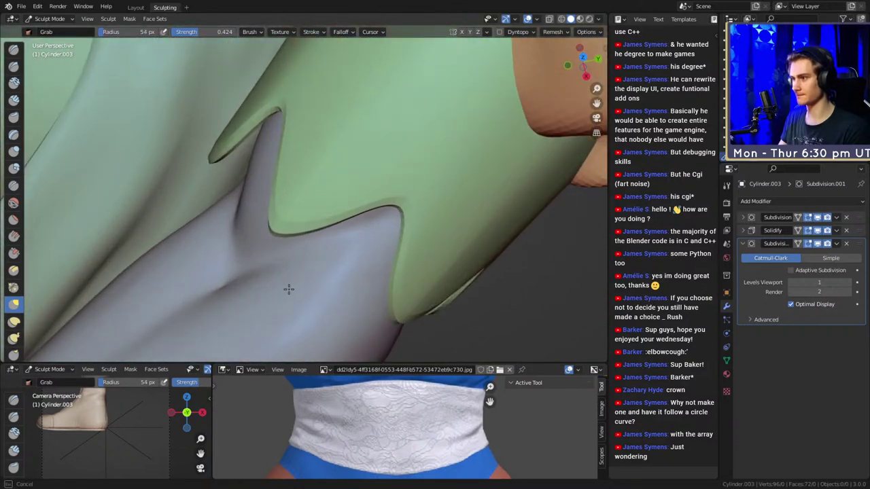
Examine from all sides how the trim's points sit on the forearm and how its rim enters the puffed sleeve.
mouse_move(288, 290)
middle_mouse_down()
mouse_move(381, 208)
mouse_move(333, 191)
middle_mouse_up()
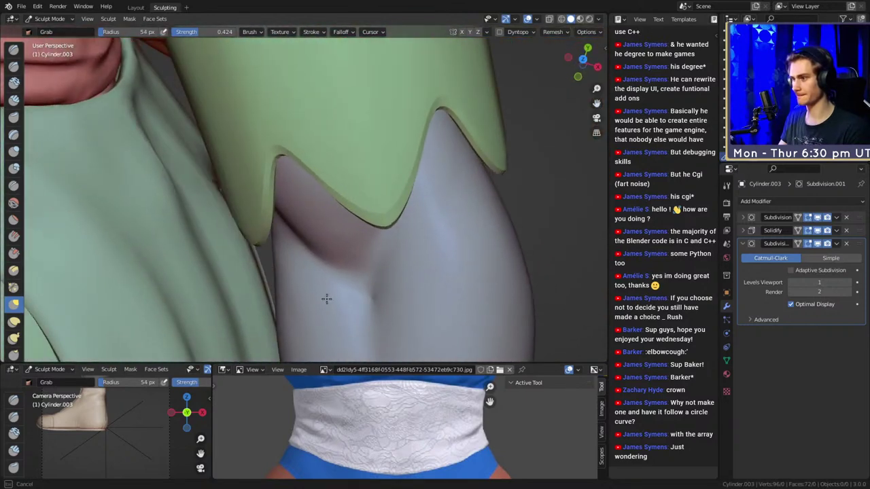
middle_click_drag(326, 299, 337, 234)
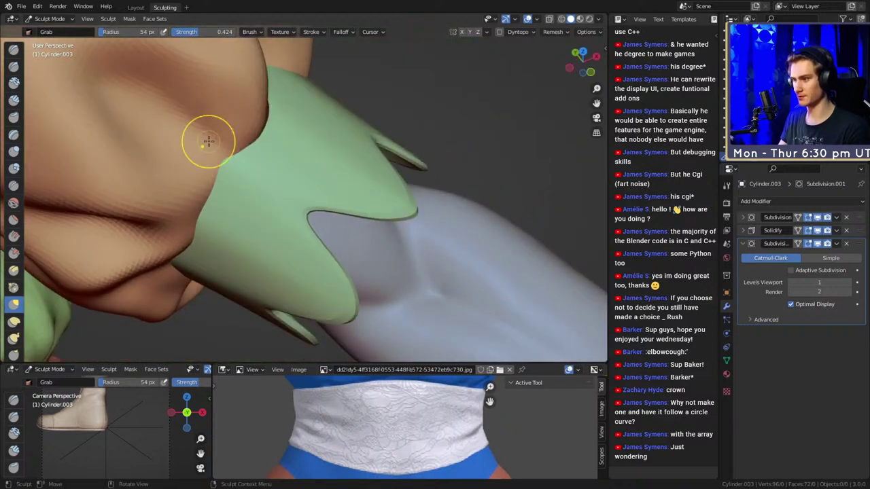
middle_click_drag(209, 141, 282, 218)
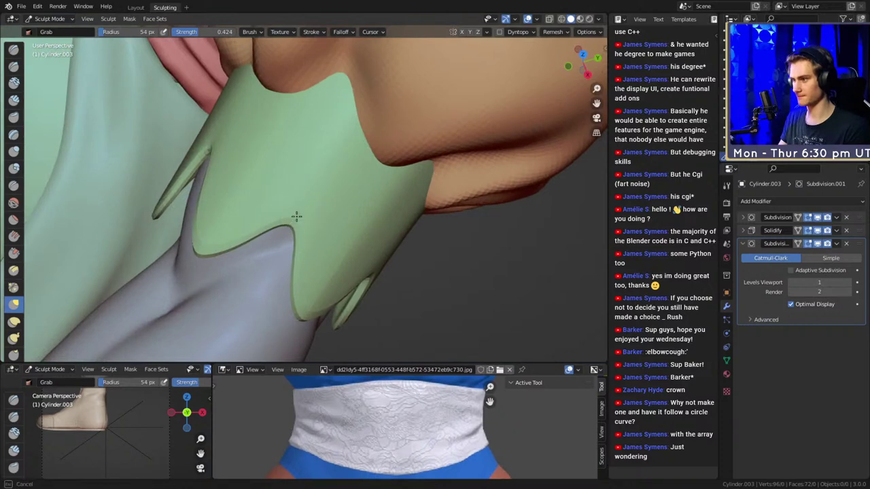
middle_click_drag(401, 158, 327, 189)
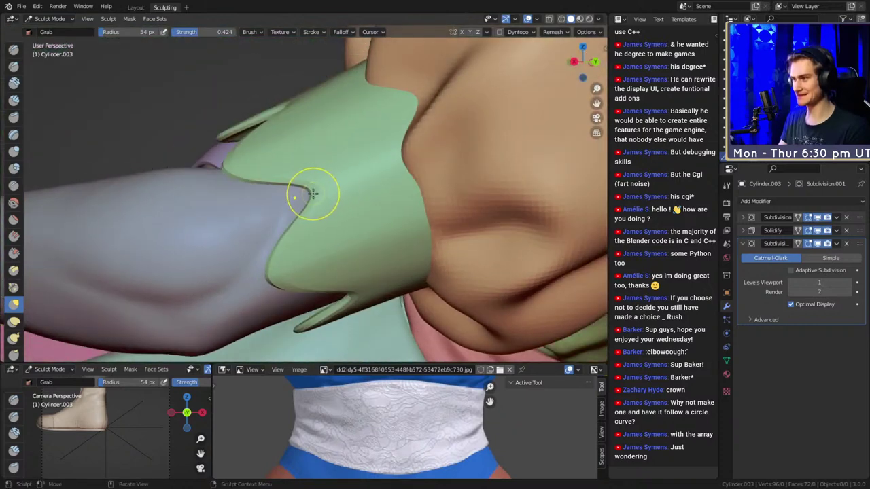
middle_click_drag(396, 162, 323, 154)
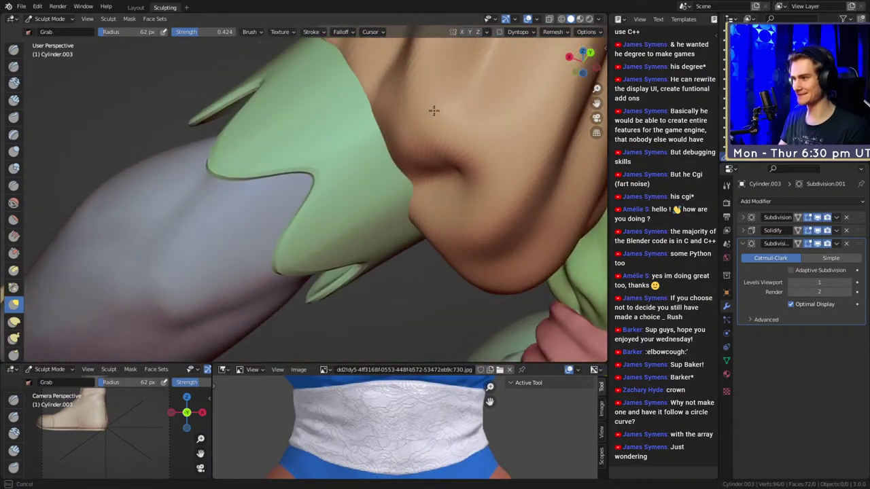
middle_click_drag(381, 237, 304, 212)
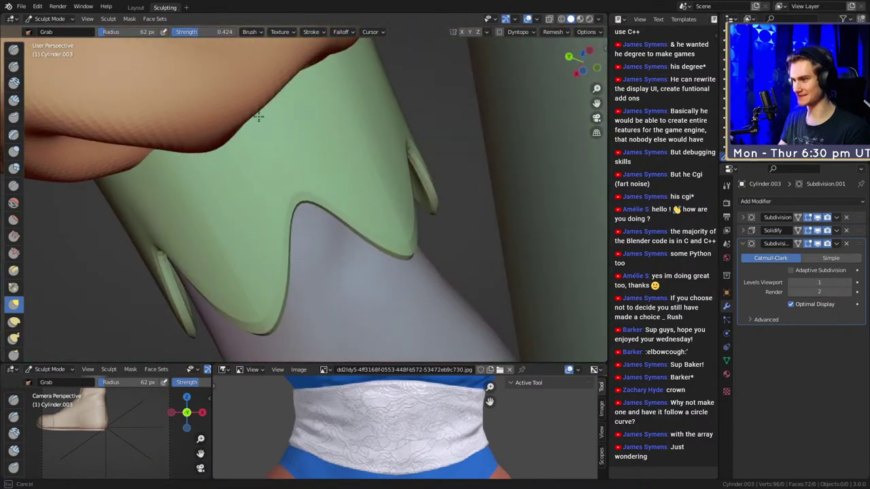
middle_click_drag(220, 40, 280, 222)
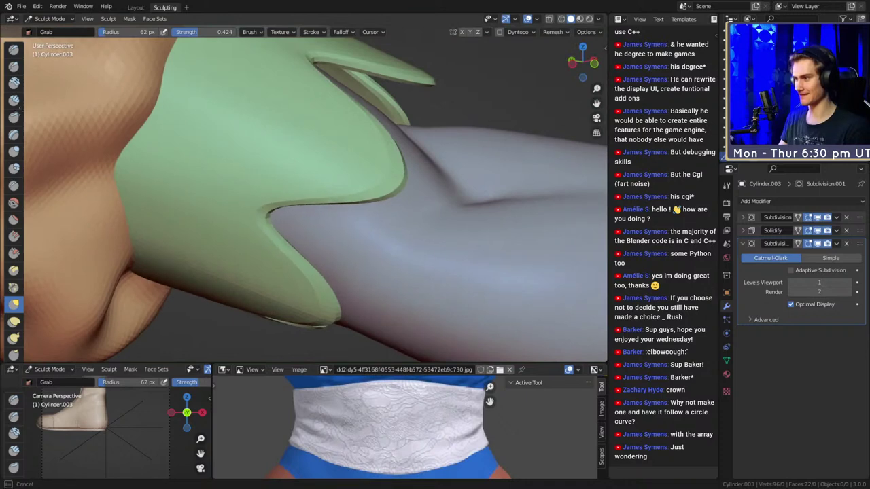
Enlarge the Grab brush to 85 px and adjust the trim's body and points below the sleeve opening.
mouse_move(383, 142)
left_mouse_down("alt")
mouse_move(362, 193)
mouse_move(337, 218)
mouse_move(299, 174)
mouse_move(313, 205)
left_mouse_up("alt")
key("f")
left_click(301, 193)
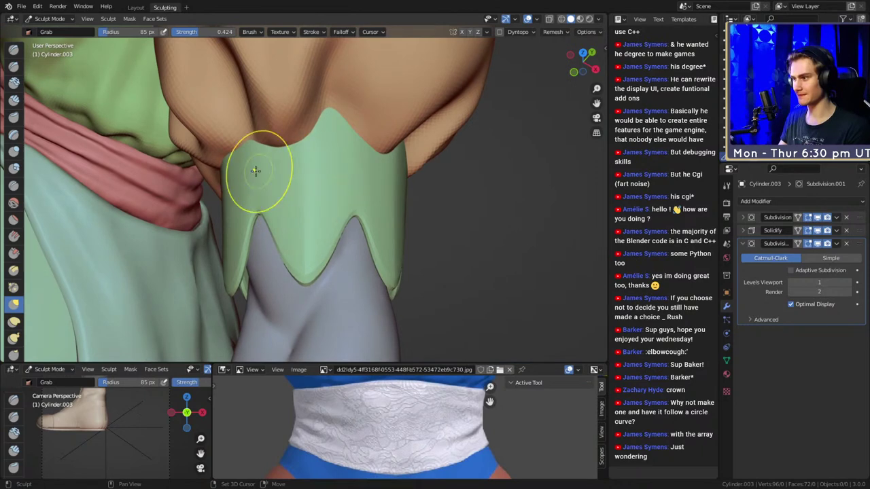
middle_click_drag(300, 168, 280, 164)
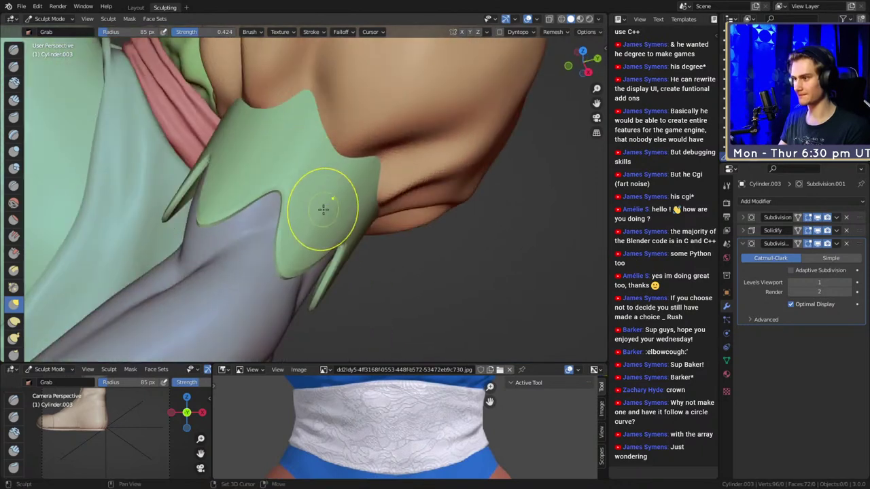
middle_click_drag(347, 177, 328, 178)
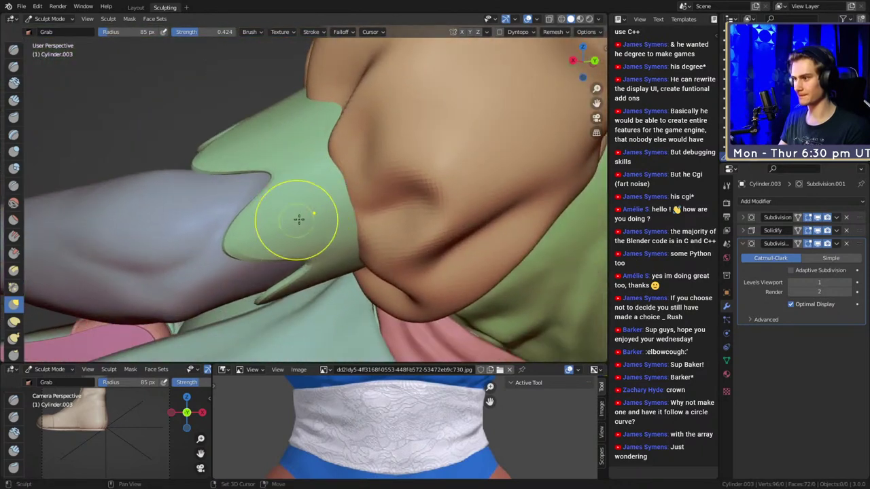
middle_click_drag(365, 228, 335, 155)
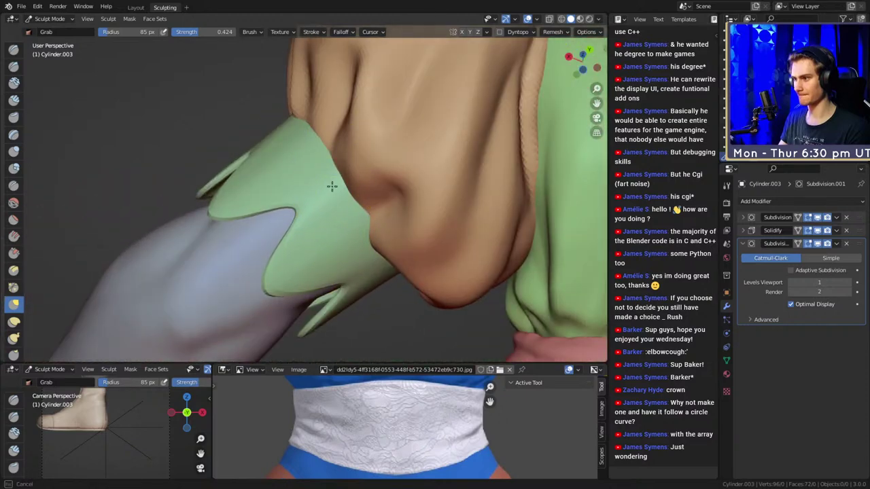
mouse_move(332, 186)
middle_mouse_down()
mouse_move(326, 190)
mouse_move(378, 239)
mouse_move(356, 244)
mouse_move(316, 208)
mouse_move(296, 168)
middle_mouse_up()
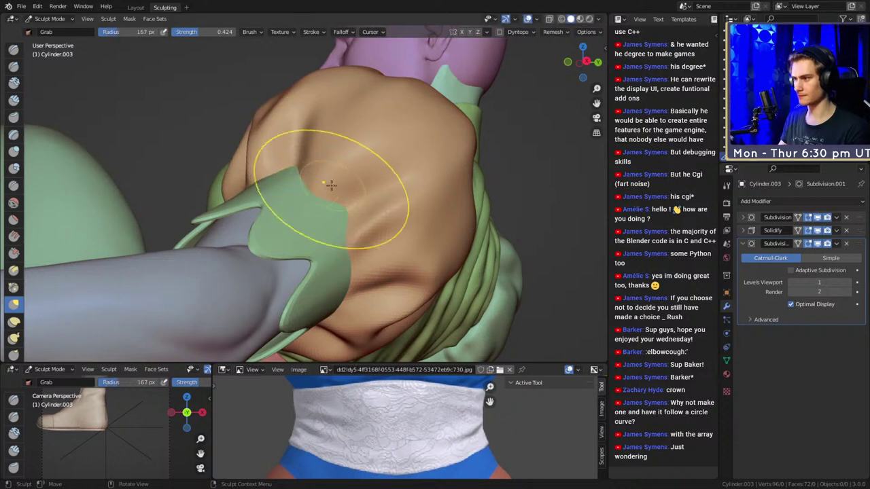
Reshape the trim's overall curve over the arm with broad Grab strokes, ending with a brush radius of 208 px.
mouse_move(330, 184)
middle_mouse_down()
mouse_move(349, 159)
mouse_move(340, 186)
mouse_move(350, 190)
middle_mouse_up()
key("f")
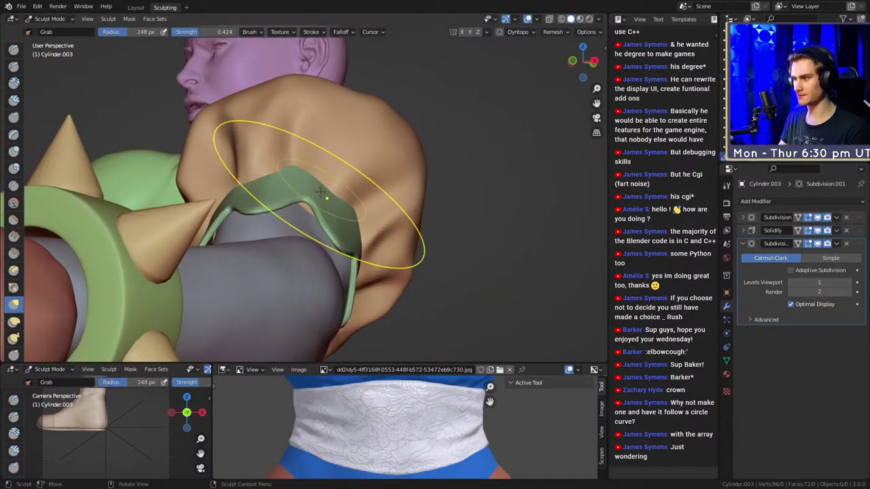
key("f")
left_click(450, 204)
left_click_drag(321, 200, 319, 216)
mouse_move(367, 194)
middle_mouse_down()
mouse_move(343, 183)
mouse_move(329, 203)
mouse_move(345, 219)
mouse_move(261, 142)
mouse_move(272, 129)
mouse_move(305, 186)
mouse_move(285, 174)
mouse_move(280, 158)
mouse_move(285, 170)
mouse_move(404, 235)
mouse_move(356, 255)
middle_mouse_up()
key("f")
left_click(261, 155)
Compare the trim on the figure with the yellow-edged sleeve cuffs in the reference image.
scroll(404, 235, "down", 8)
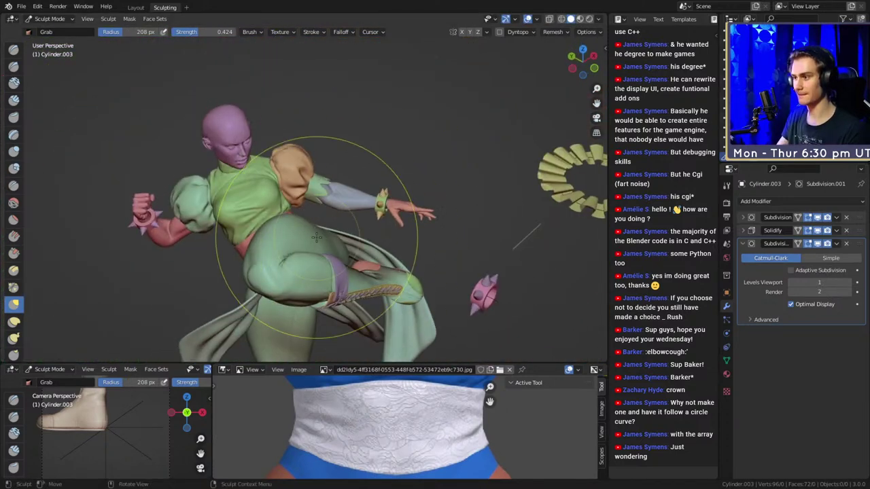
scroll(371, 191, "up", 8)
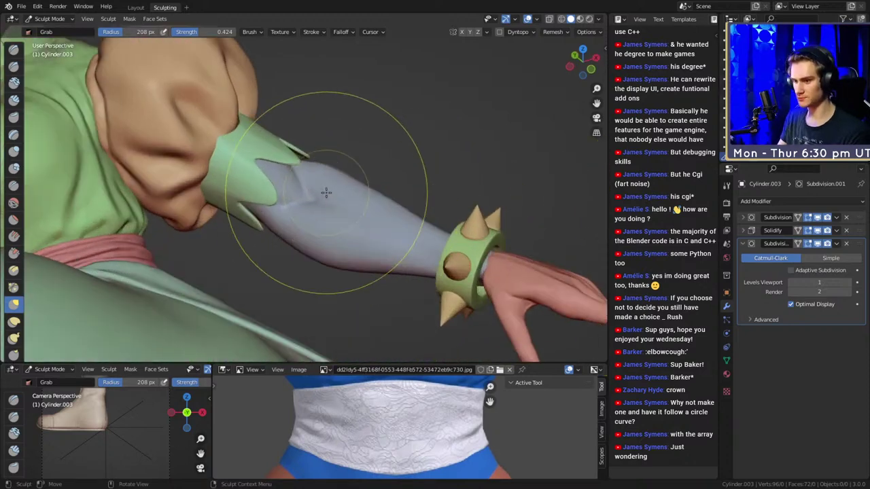
scroll(445, 428, "down", 4)
middle_click_drag(445, 429, 407, 444)
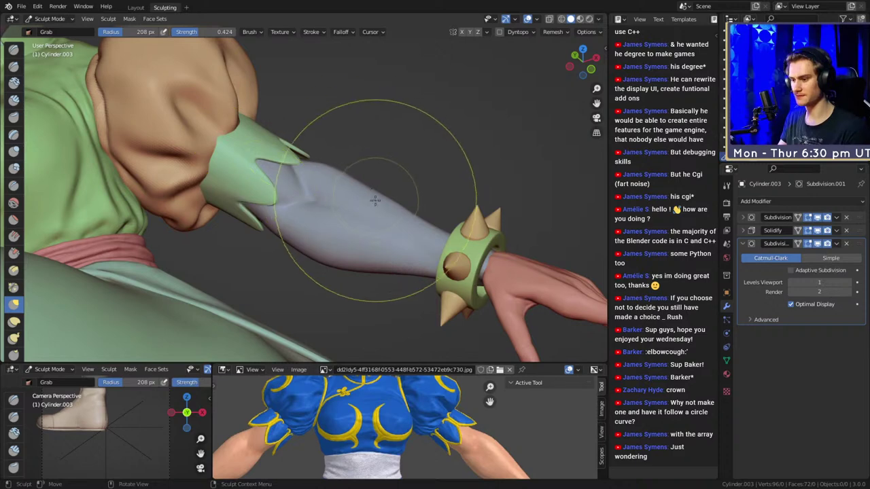
mouse_move(375, 200)
middle_mouse_down("shift")
mouse_move(378, 249)
mouse_move(421, 216)
middle_mouse_up("shift")
scroll(438, 202, "up", 3)
Lower the trim's raised upper point toward the forearm with the Grab brush at 175 px.
key("f")
left_click(458, 201)
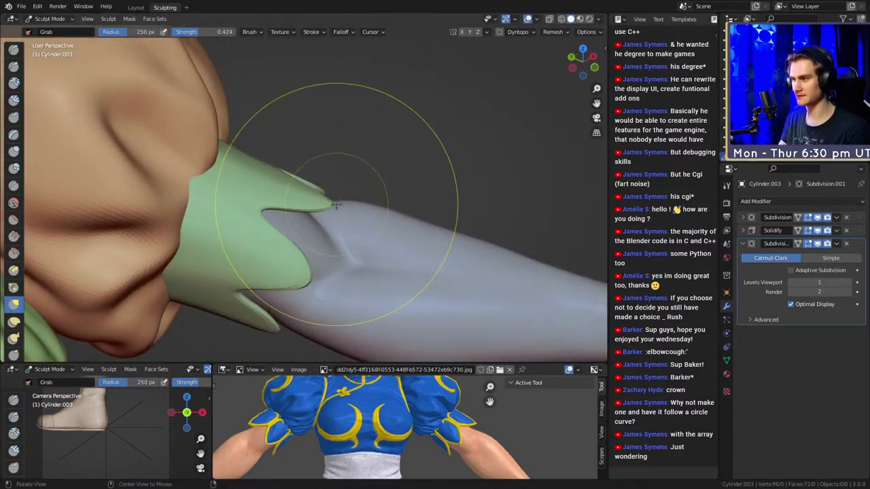
mouse_move(335, 205)
middle_mouse_down()
mouse_move(326, 206)
mouse_move(381, 196)
middle_mouse_up()
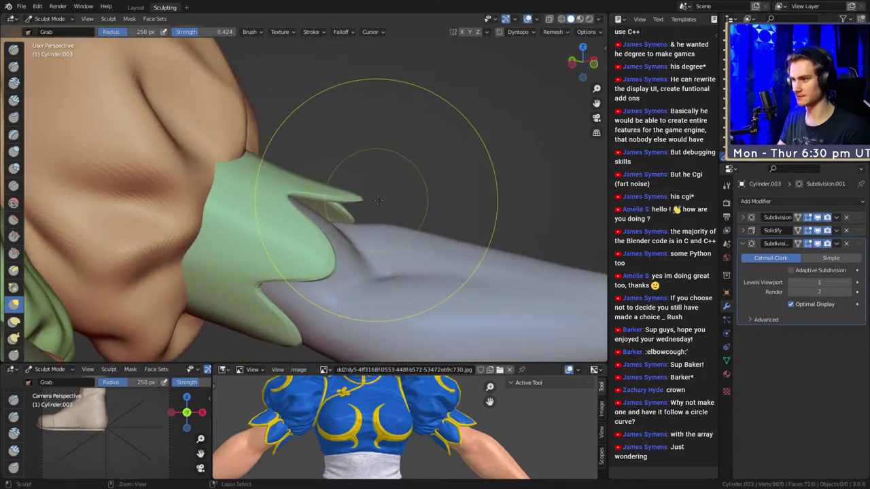
key("f")
left_click(371, 189)
left_click_drag(357, 204, 355, 202)
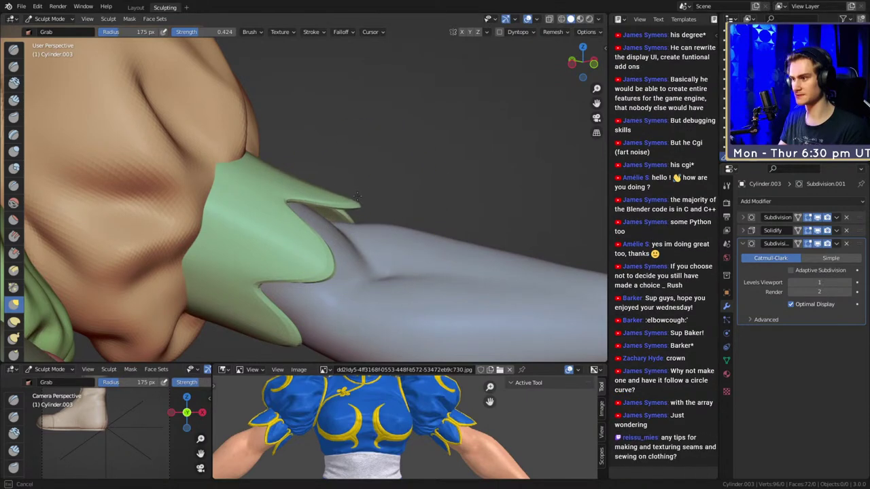
Set the Grab brush radius to 165 px and refine the trim's points around the forearm.
mouse_move(369, 231)
middle_mouse_down()
mouse_move(300, 239)
mouse_move(395, 214)
mouse_move(388, 226)
mouse_move(407, 235)
middle_mouse_up()
key("f")
left_click(385, 217)
key("f")
left_click(390, 236)
middle_click_drag(364, 259, 271, 217)
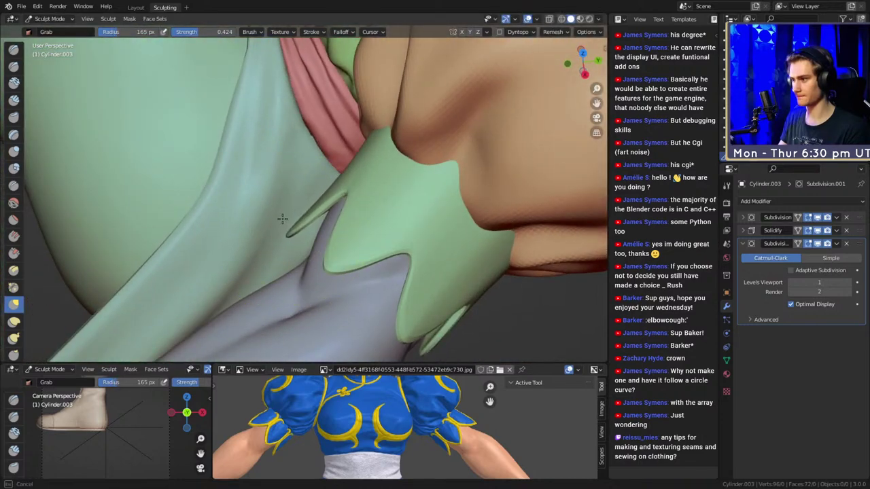
middle_click_drag(325, 239, 280, 178)
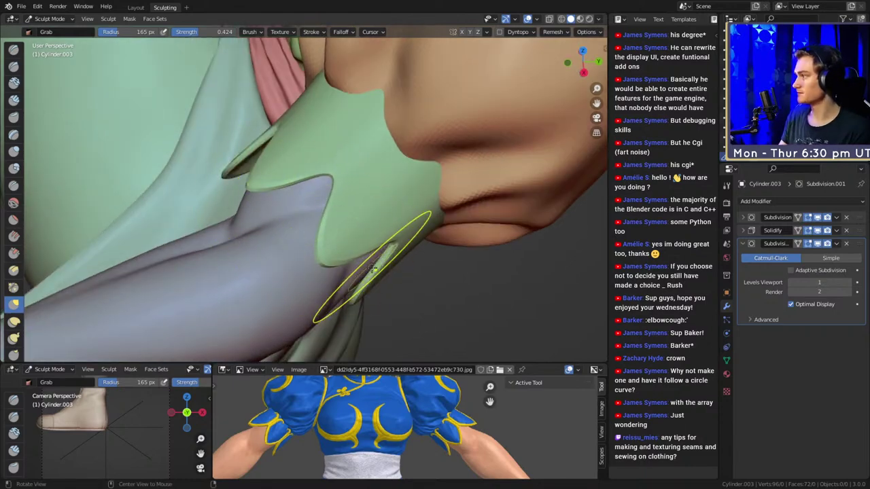
Adjust the trim's point beside the skirt with the Grab brush at 219 px and save the file.
mouse_move(372, 269)
middle_mouse_down()
mouse_move(326, 156)
mouse_move(282, 216)
mouse_move(350, 220)
mouse_move(333, 223)
mouse_move(340, 151)
mouse_move(326, 224)
mouse_move(411, 201)
mouse_move(297, 185)
mouse_move(306, 199)
mouse_move(293, 225)
mouse_move(310, 315)
mouse_move(414, 262)
mouse_move(333, 183)
mouse_move(319, 252)
mouse_move(256, 295)
mouse_move(270, 249)
middle_mouse_up()
key("f")
left_click(289, 250)
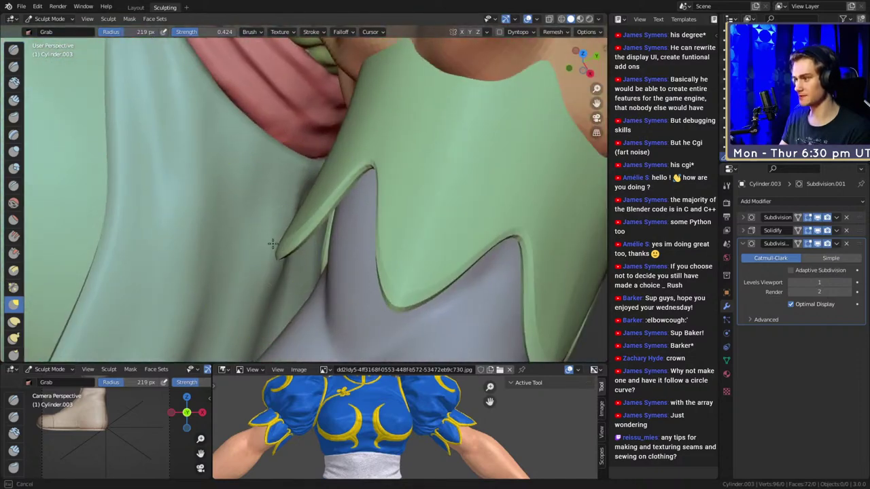
left_click_drag(275, 238, 415, 213, "ctrl+alt")
mouse_move(413, 213)
middle_mouse_down()
mouse_move(341, 207)
mouse_move(380, 218)
mouse_move(408, 208)
middle_mouse_up()
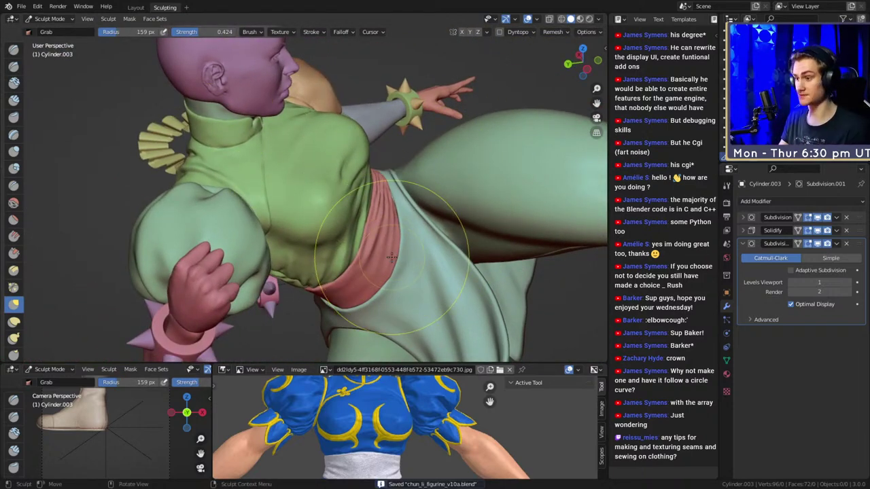
Focus on the front seam of the bodice and choose the Crease brush with a radius of 37 px.
middle_click_drag(391, 257, 275, 249)
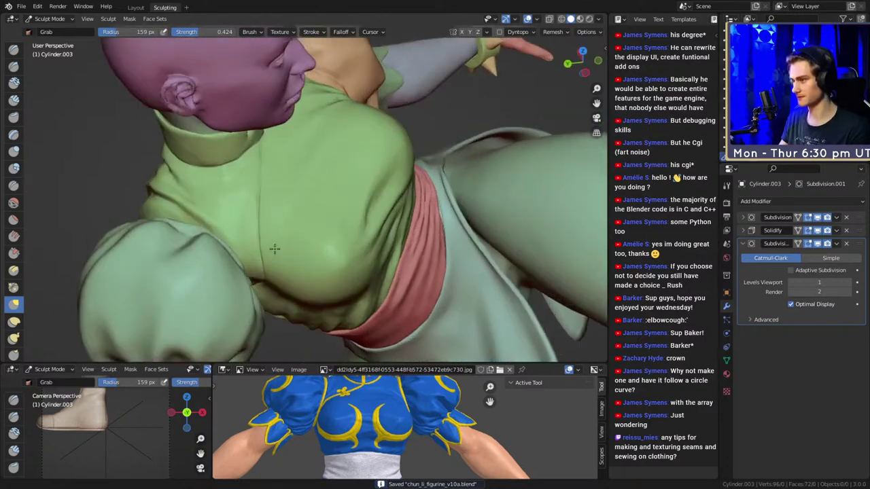
scroll(274, 248, "up", 3)
mouse_move(293, 161)
middle_mouse_down()
mouse_move(237, 224)
mouse_move(281, 164)
middle_mouse_up()
left_click_drag(282, 163, 327, 182, "ctrl+alt")
mouse_move(327, 182)
middle_mouse_down()
mouse_move(410, 284)
mouse_move(388, 194)
mouse_move(324, 184)
middle_mouse_up()
key("f")
left_click(373, 177)
key("shift+c")
key("f")
left_click(368, 179)
middle_click_drag(385, 168, 333, 189, "shift")
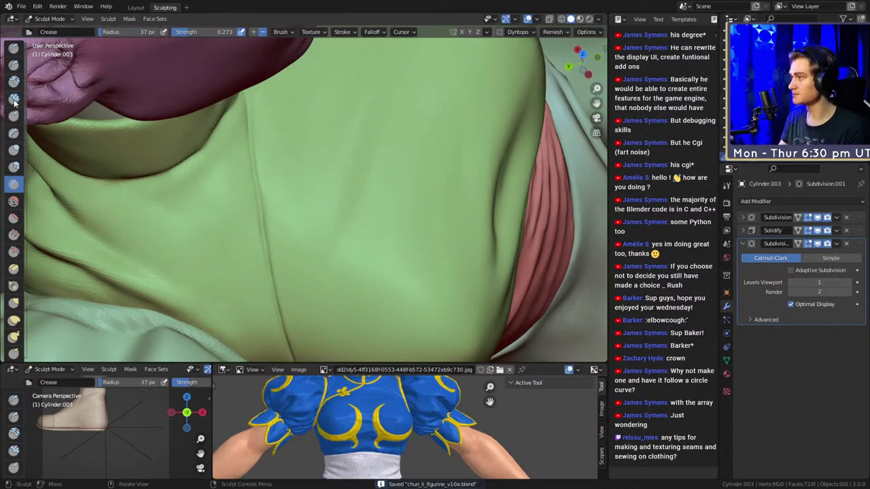
Review the Crease brush's stroke, spacing and falloff settings.
mouse_move(332, 200)
middle_mouse_down()
mouse_move(351, 200)
mouse_move(338, 191)
middle_mouse_up()
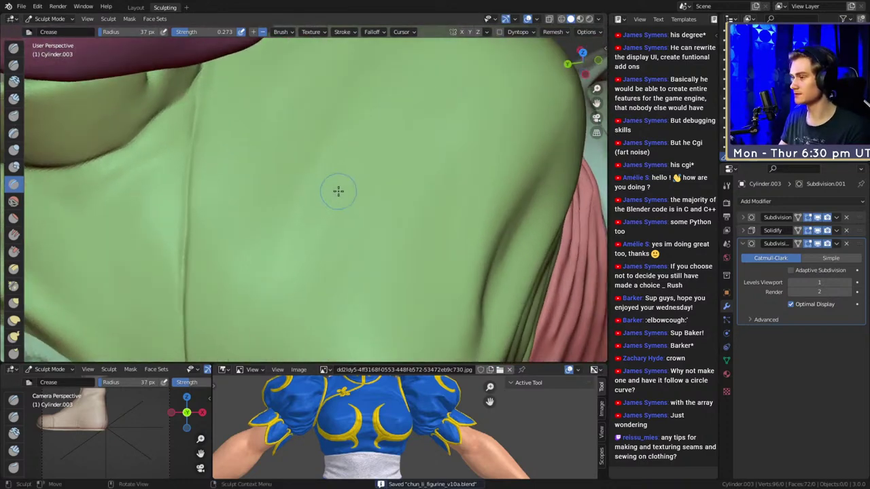
left_click(726, 186)
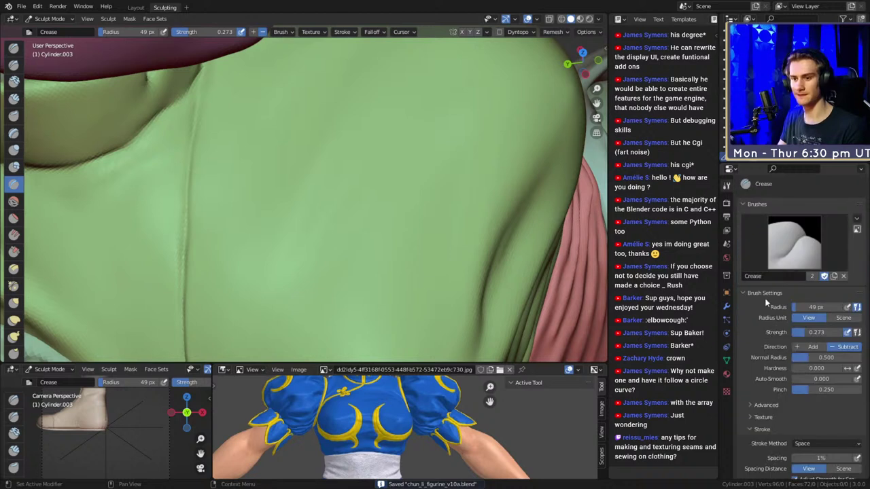
scroll(791, 266, "down", 8)
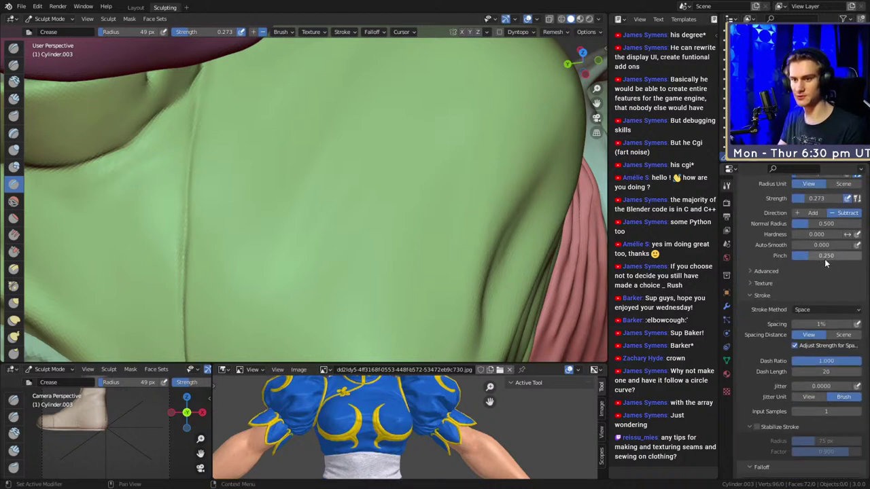
scroll(788, 272, "down", 3)
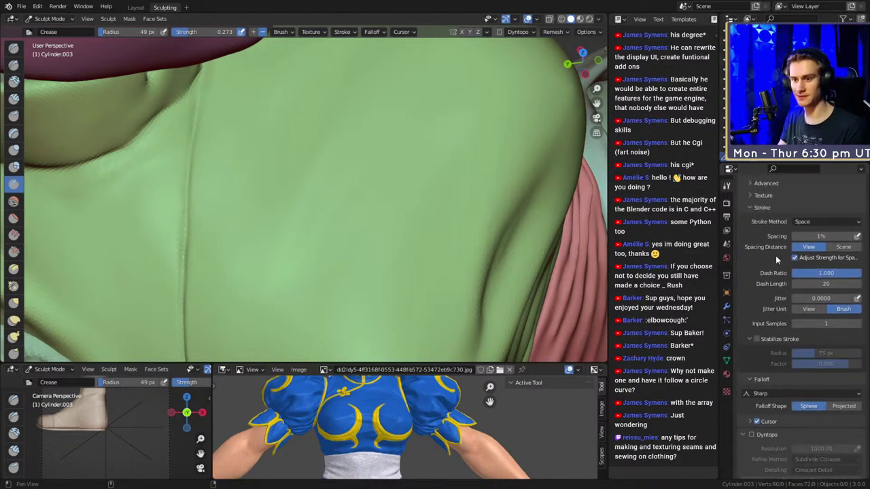
scroll(775, 255, "down", 1)
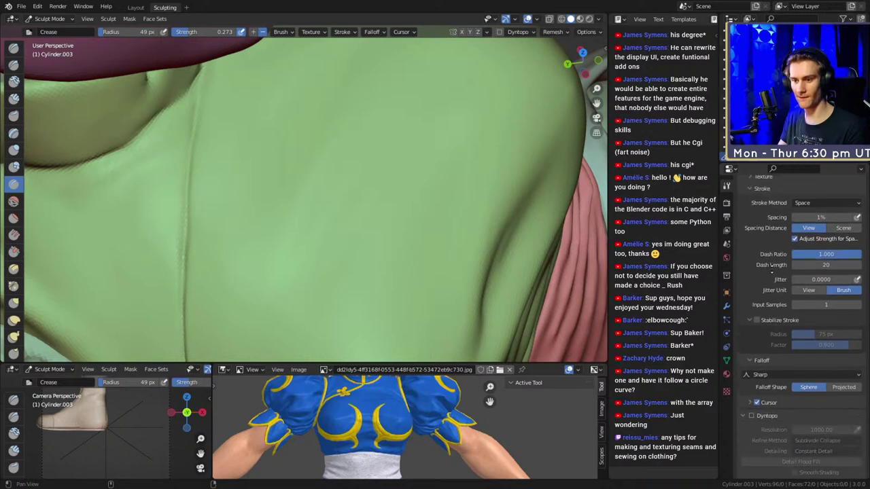
scroll(771, 266, "down", 3)
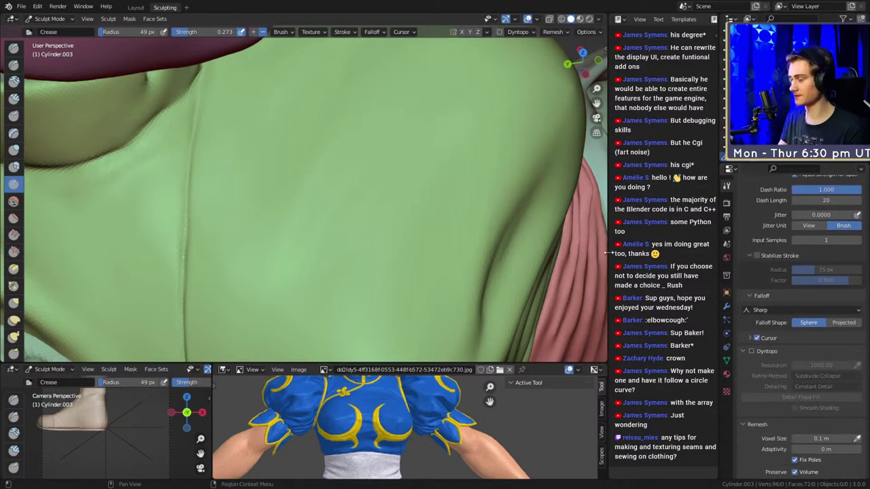
Set the Crease brush radius to 25 px and its strength to 0.533.
middle_click_drag(338, 170, 322, 192)
key("f")
left_click(338, 180)
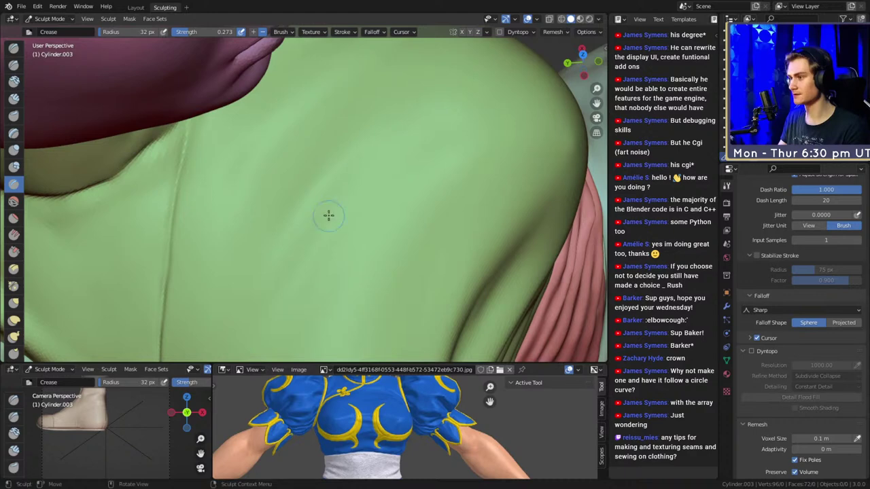
key("shift+f")
left_click(369, 186)
key("f")
left_click(372, 165)
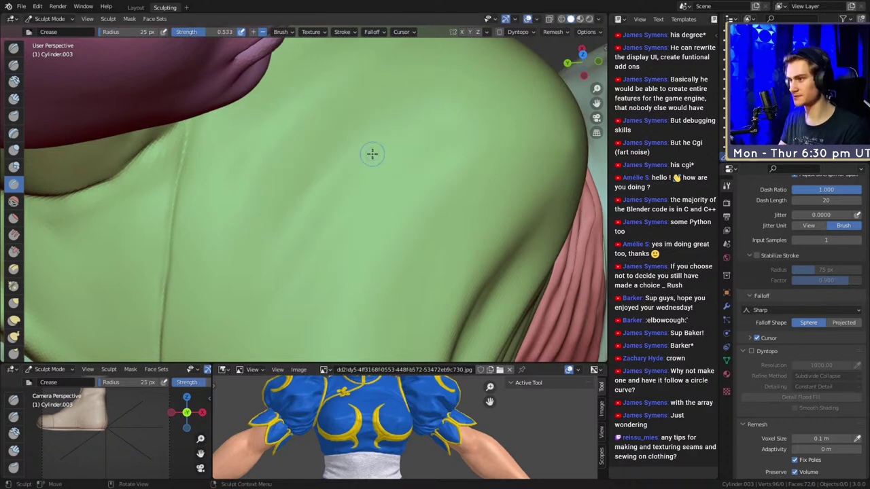
Switch sculpting to the bodice and carve a diagonal test seam across its front with the Crease brush at 25 px.
middle_click_drag(336, 227, 365, 198)
key("alt+q")
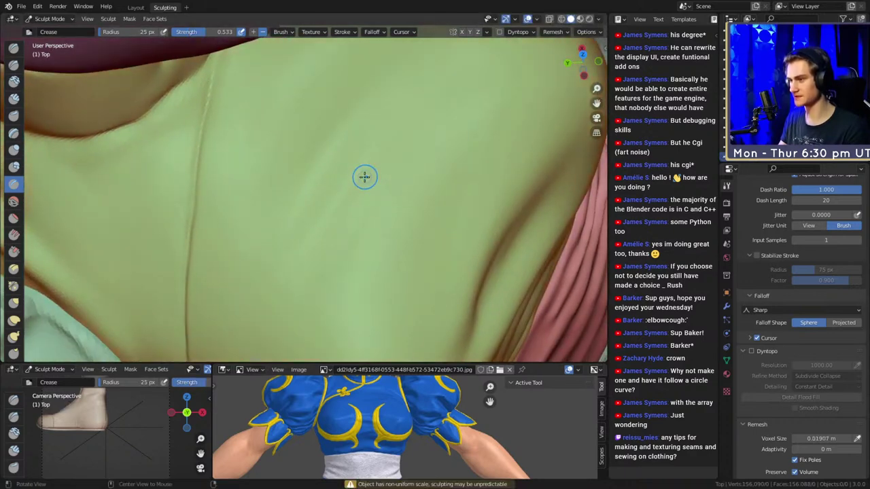
key("bracketright")
key("bracketright")
key("bracketright")
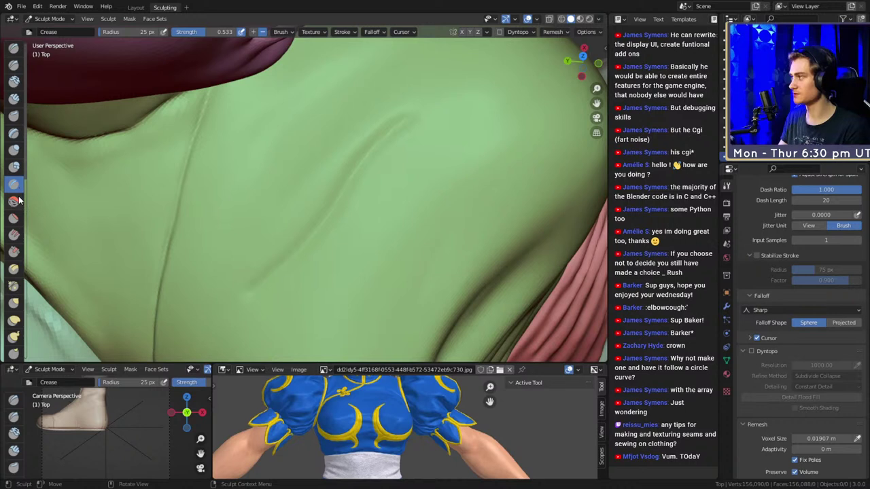
Tighten the test seam with the Pinch/Magnify brush at 71 px and sharpen it with the inverted Smooth brush at 69 px.
left_click(13, 285)
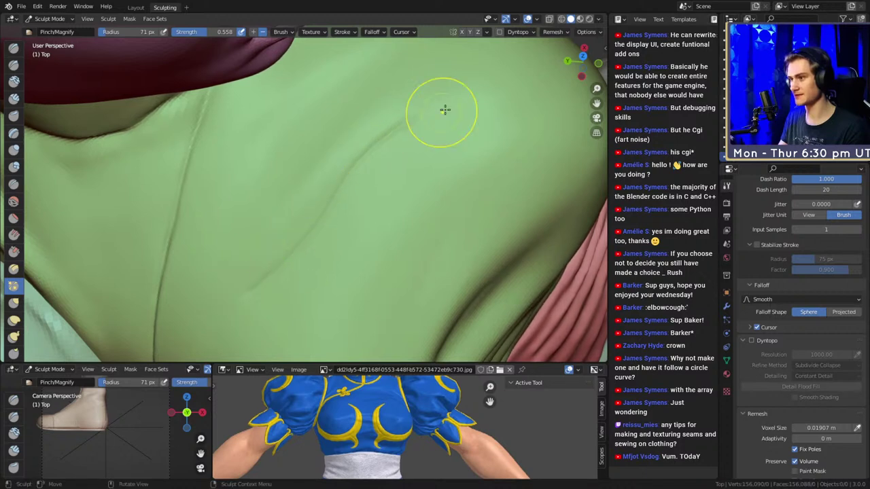
middle_click_drag(445, 110, 438, 115)
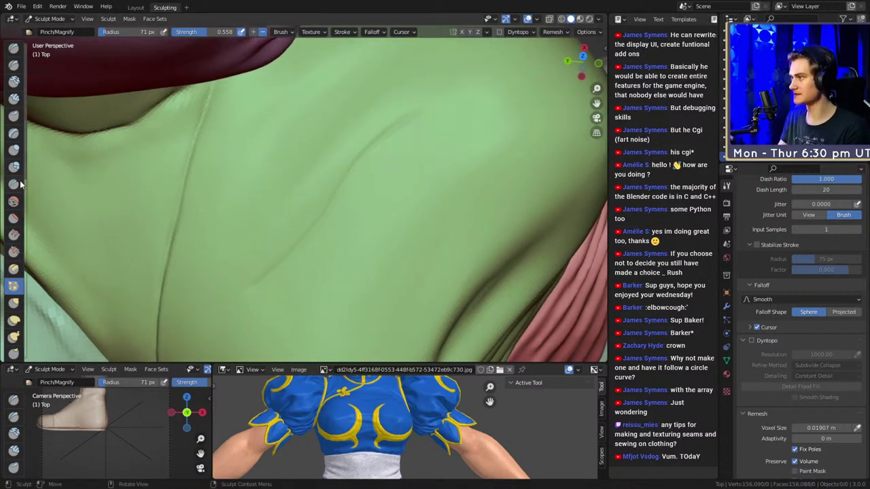
key("f")
left_click(401, 162)
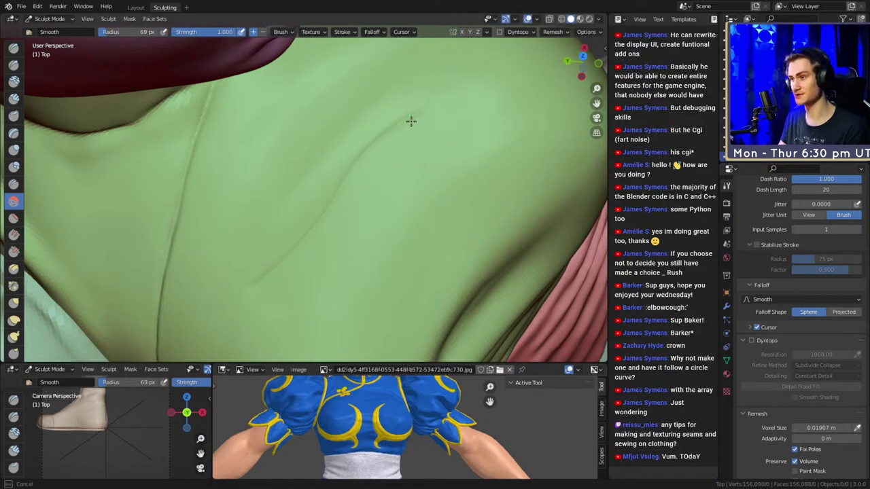
left_click_drag(411, 121, 332, 187, "ctrl")
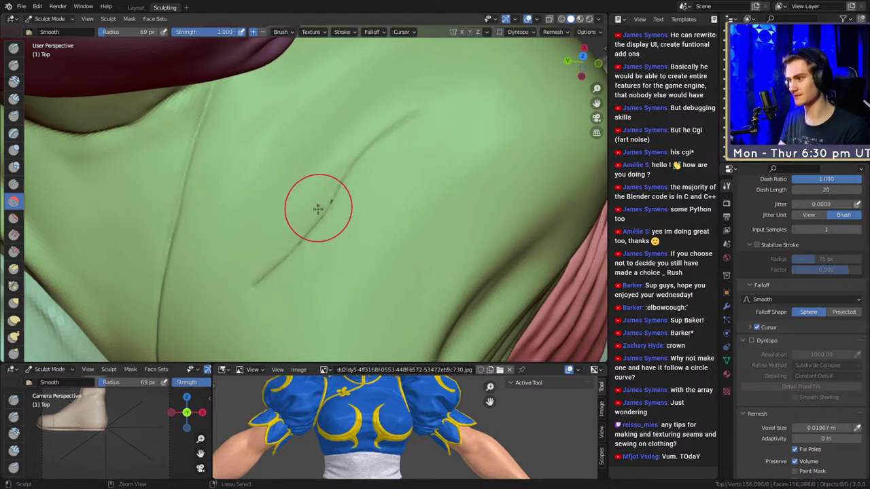
mouse_move(378, 187)
left_mouse_down("ctrl+alt")
mouse_move(365, 214)
mouse_move(380, 203)
mouse_move(354, 231)
mouse_move(371, 170)
mouse_move(291, 240)
left_mouse_up("ctrl+alt")
mouse_move(326, 169)
left_mouse_down("alt")
mouse_move(367, 165)
mouse_move(339, 142)
left_mouse_up("alt")
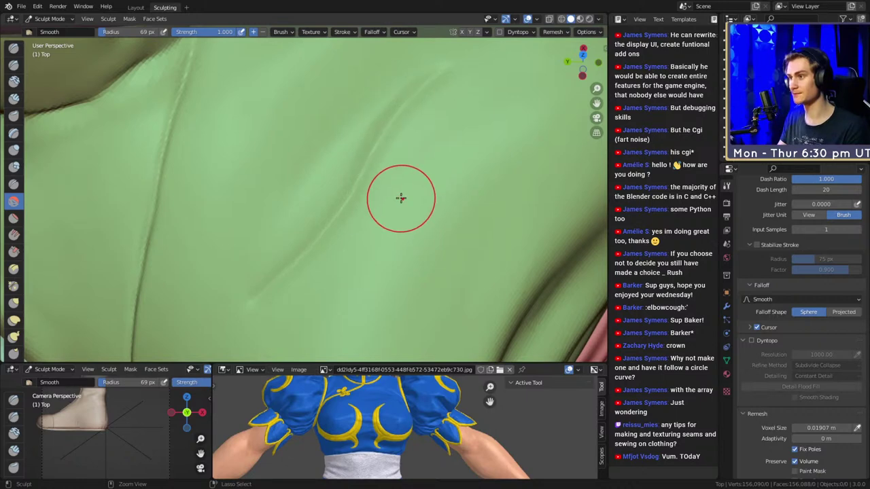
Undo the test seam strokes on the bodice, keeping the bodice active for sculpting, and save the file.
key("ctrl+z")
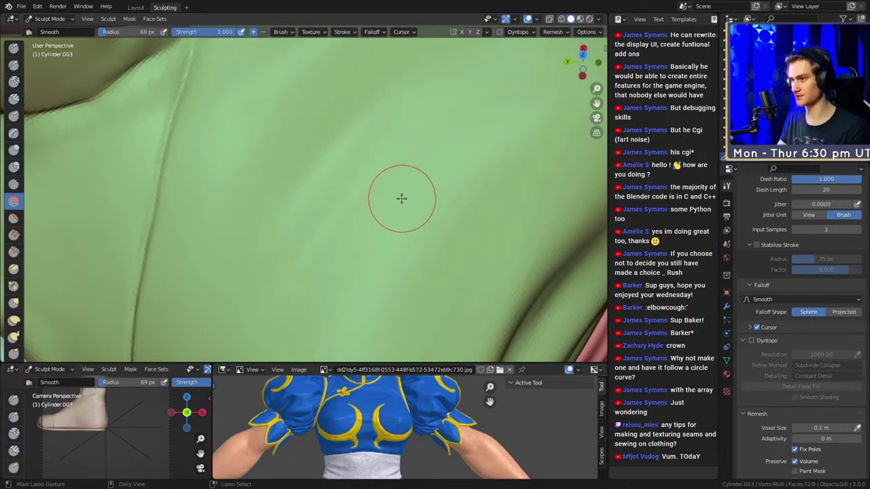
key("ctrl+z")
key("ctrl+shift+z")
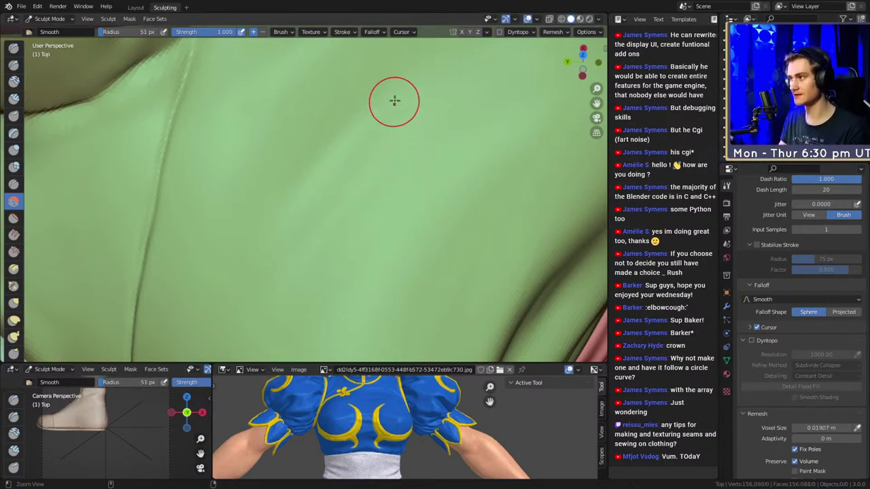
left_click_drag(394, 101, 360, 183, "ctrl+alt")
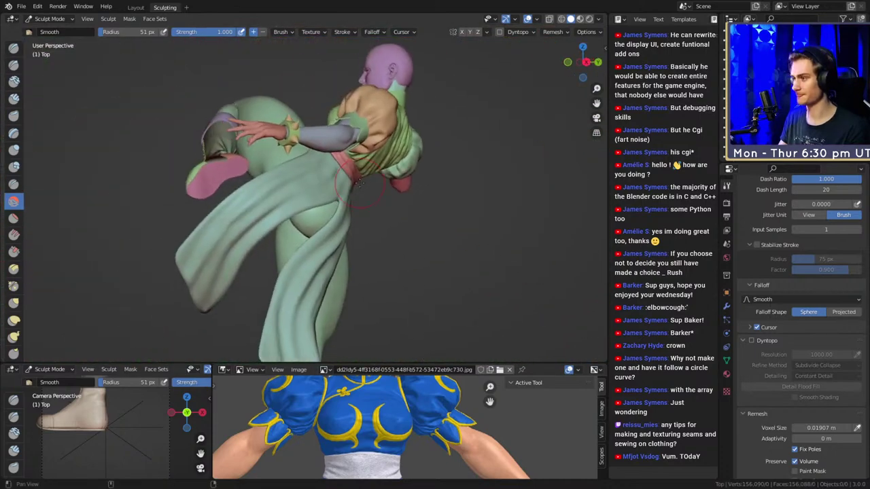
middle_click_drag(359, 182, 411, 226)
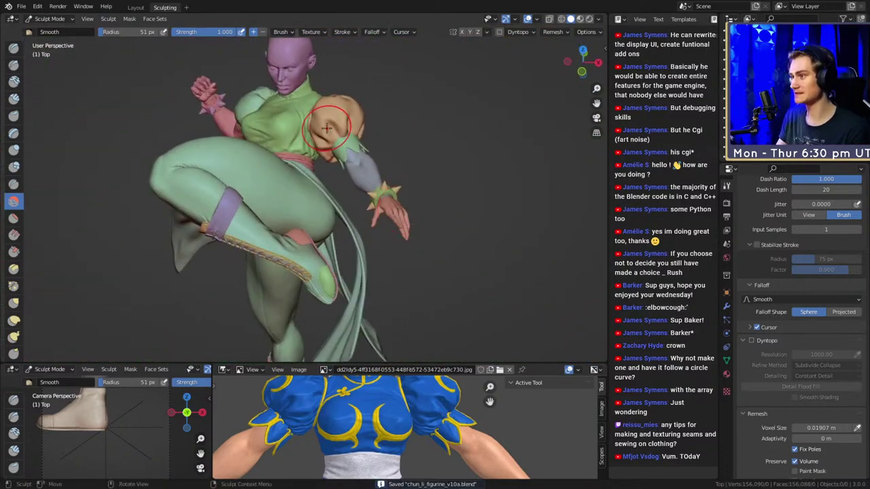
In the Layout workspace, duplicate the pointed cuff trim and place the copy near the arm with the raised fist.
mouse_move(231, 126)
middle_mouse_down()
mouse_move(377, 211)
mouse_move(321, 262)
mouse_move(331, 199)
middle_mouse_up()
scroll(380, 204, "up", 4)
left_click(134, 7)
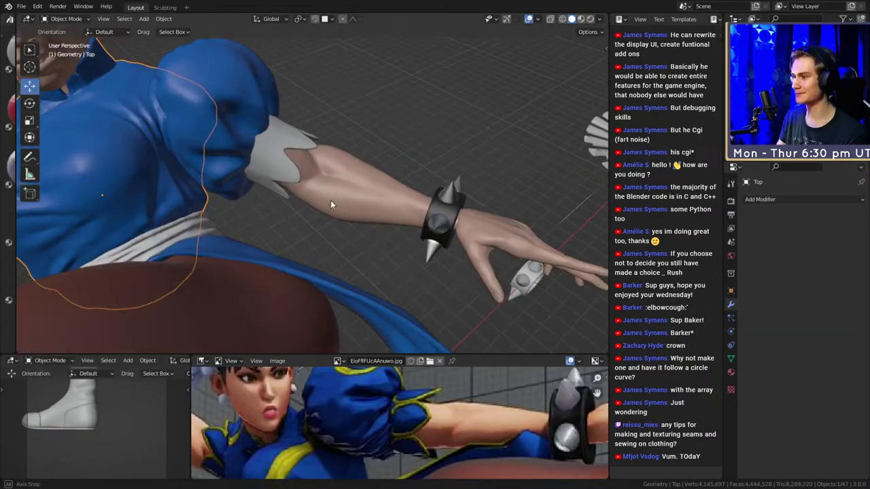
left_click(303, 137)
middle_click_drag(306, 139, 408, 211)
scroll(376, 183, "down", 2)
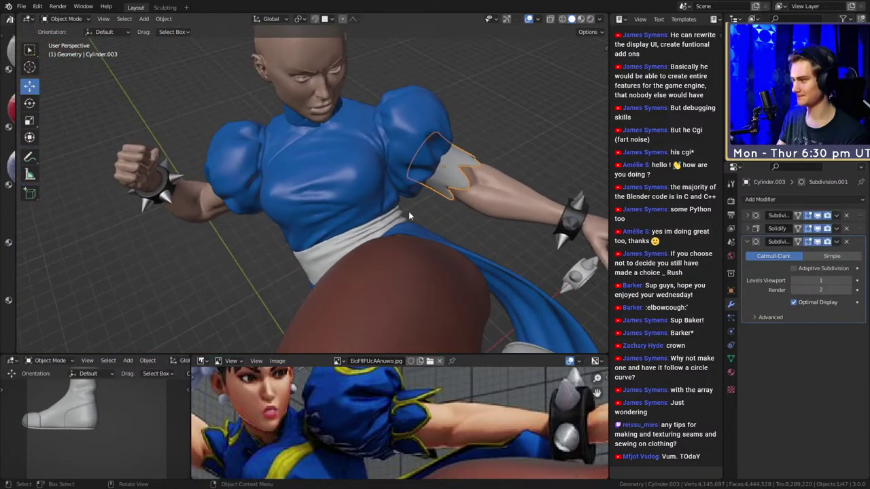
key("shift+d")
left_click(193, 234)
Rotate the duplicated trim 160° around the global Z axis.
middle_click_drag(192, 234, 469, 159)
type("rz")
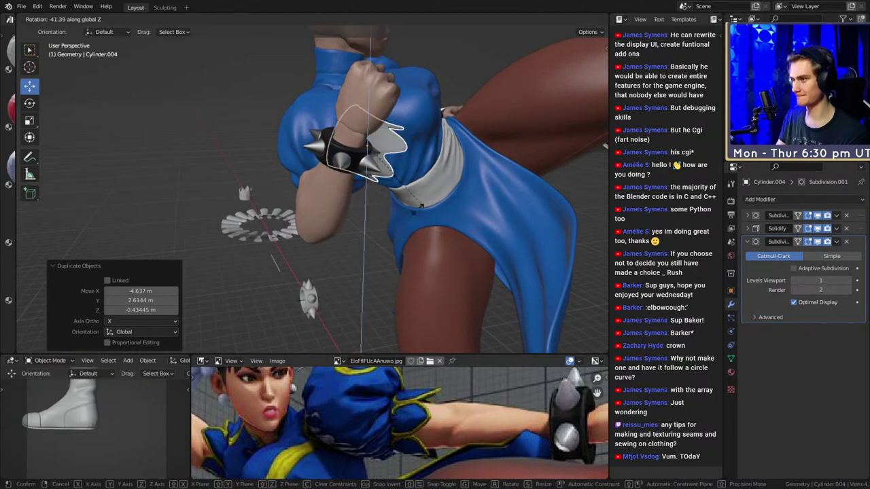
type("160")
key("Return")
Move the duplicated trim to the opening of the puffed sleeve on the bent arm.
middle_click_drag(258, 176, 340, 241)
key("g")
left_click(370, 228)
key("g")
left_click(477, 211)
key("g")
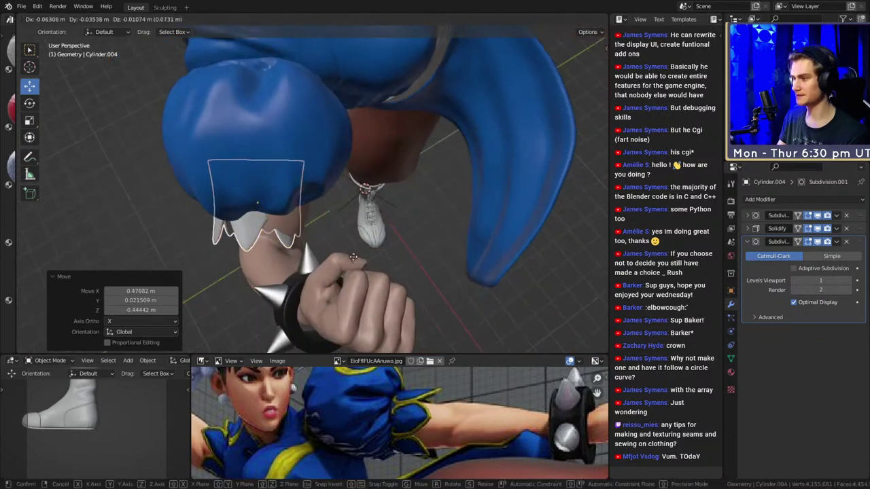
left_click(376, 274)
middle_click_drag(377, 275, 385, 165)
Move and rotate the duplicated trim to follow the direction of the bent upper arm.
key("g")
left_click(324, 218)
key("r")
left_click(368, 177)
key("g")
left_click(378, 162)
Refine the duplicated trim's position and tilt so it encircles the arm above the elbow.
key("g")
left_click(331, 172)
key("g")
left_click(303, 174)
key("r")
left_click(373, 196)
middle_click_drag(373, 196, 396, 180)
key("g")
left_click(449, 232)
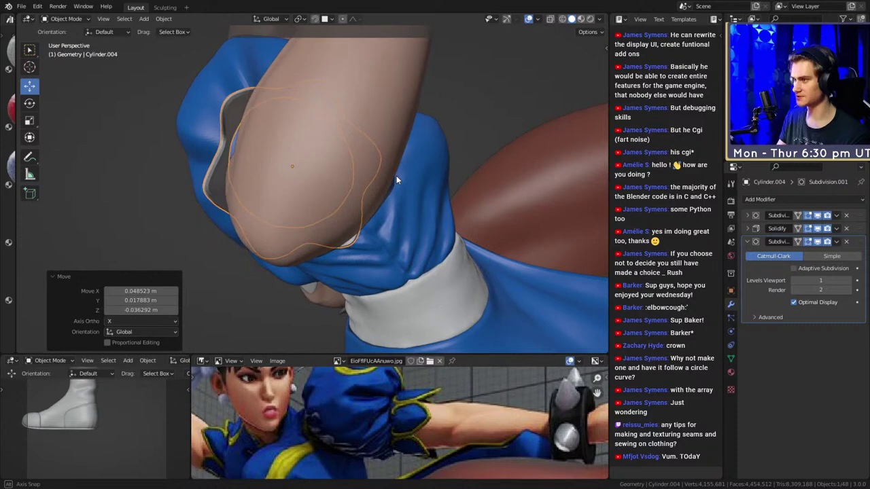
Turn the duplicated trim around the arm to reposition its points and nudge it into the sleeve opening.
key("r")
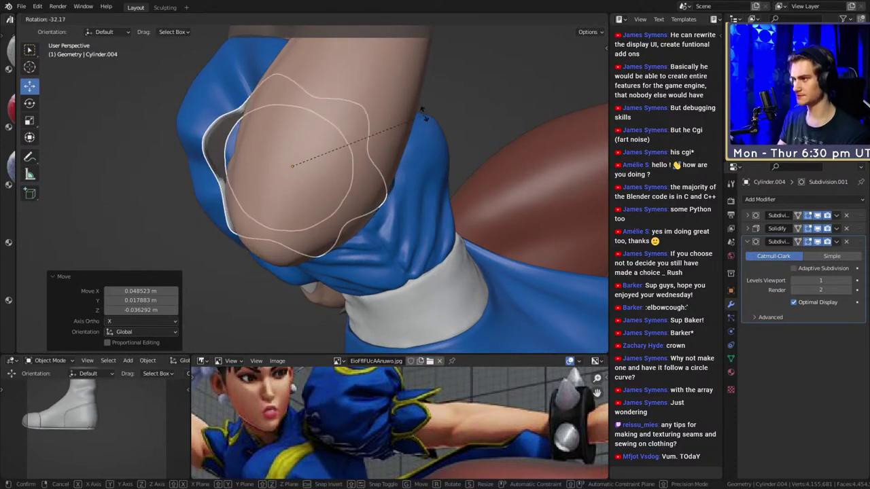
left_click(253, 58)
middle_click_drag(402, 141, 226, 42)
key("r")
left_click(502, 227)
key("g")
left_click(484, 231)
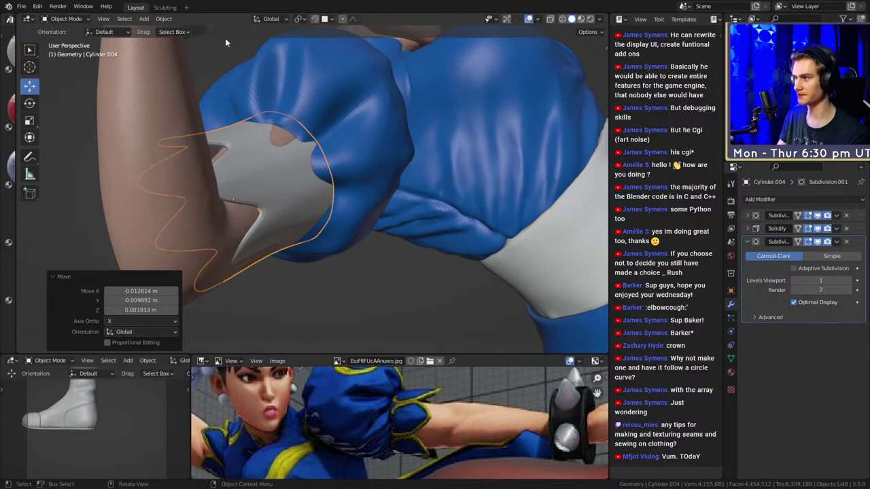
Return to the Sculpting workspace and adjust the duplicated trim inside the puffed sleeve with the Grab brush at 182 px.
left_click(165, 8)
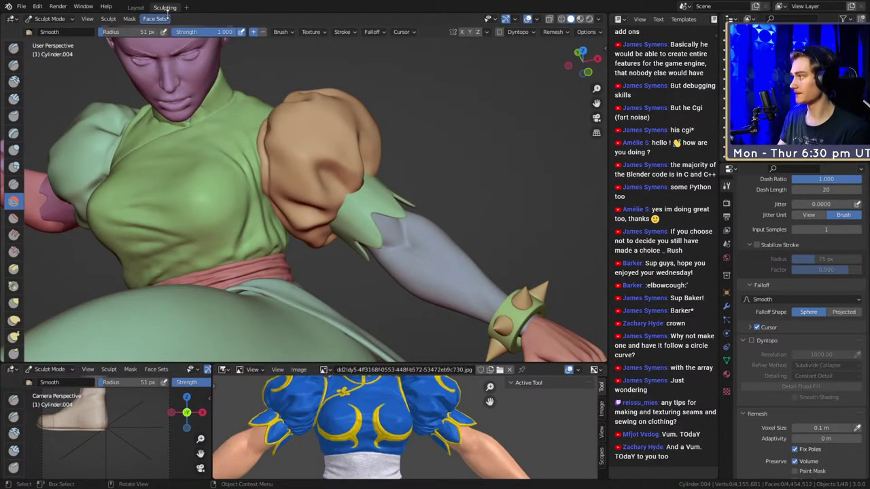
middle_click_drag(202, 188, 276, 196)
mouse_move(275, 196)
left_mouse_down("alt")
mouse_move(320, 194)
mouse_move(350, 163)
left_mouse_up("alt")
key("g")
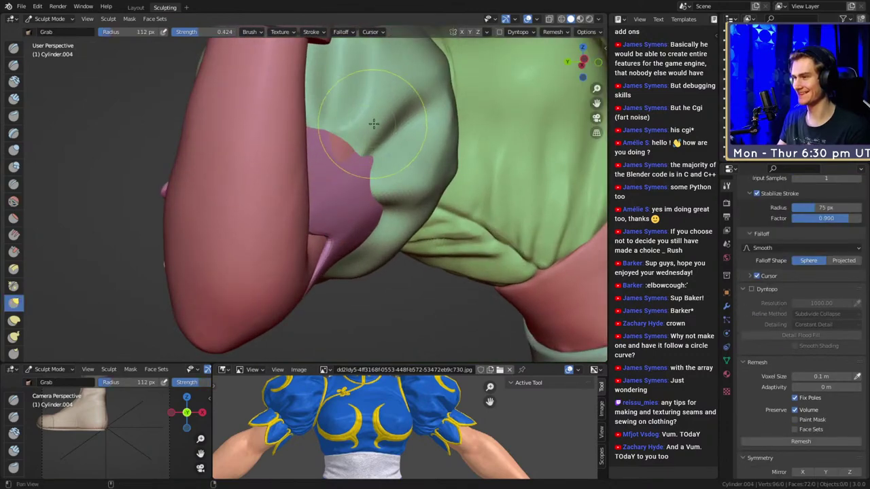
left_click_drag(373, 124, 314, 157, "alt")
key("f")
left_click(295, 133)
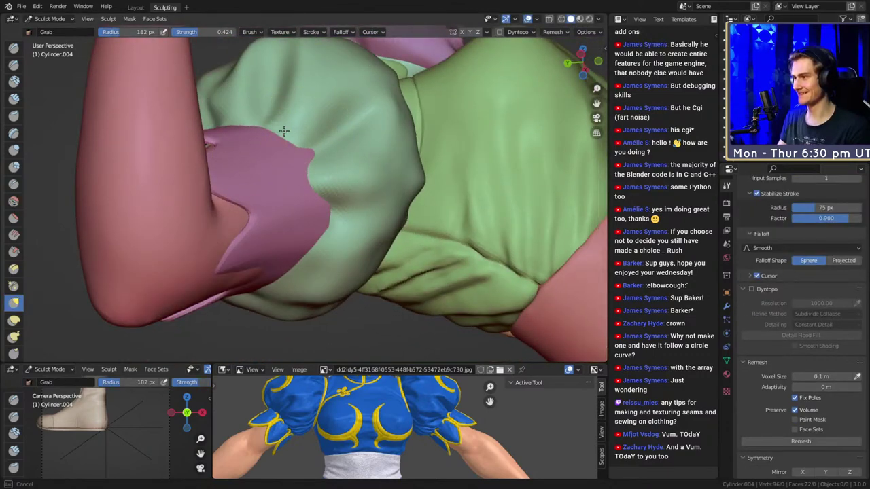
Shape the trim's edge and points around the elbow and sleeve underside with the Grab brush at 200 px.
mouse_move(284, 131)
middle_mouse_down()
mouse_move(268, 138)
mouse_move(388, 186)
mouse_move(352, 142)
mouse_move(451, 208)
mouse_move(329, 194)
mouse_move(299, 170)
mouse_move(339, 170)
mouse_move(292, 239)
middle_mouse_up()
key("f")
left_click(254, 172)
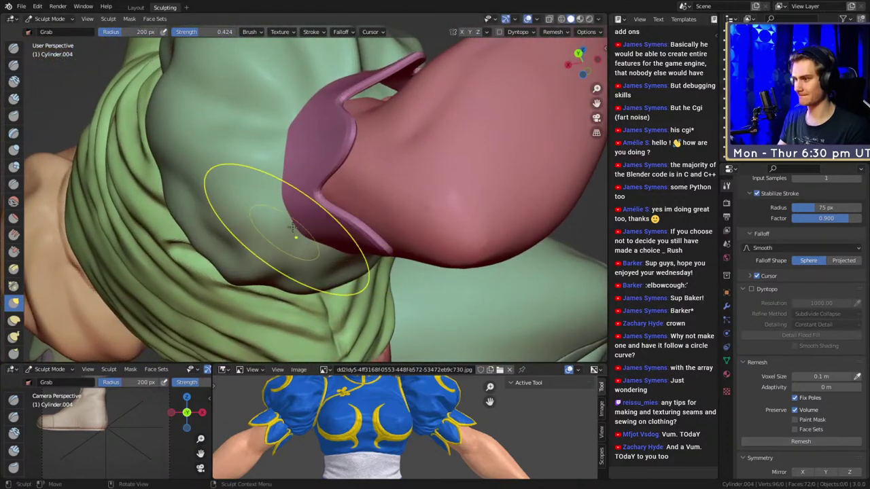
middle_click_drag(279, 198, 260, 217)
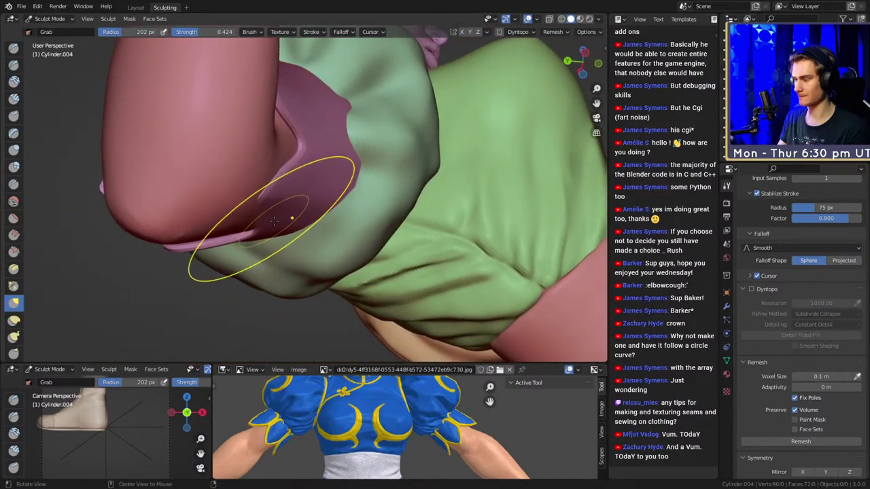
mouse_move(281, 213)
middle_mouse_down()
mouse_move(291, 242)
mouse_move(363, 194)
mouse_move(306, 231)
mouse_move(350, 138)
mouse_move(368, 143)
mouse_move(305, 195)
mouse_move(380, 169)
mouse_move(418, 178)
mouse_move(406, 171)
mouse_move(437, 165)
mouse_move(374, 194)
middle_mouse_up()
Fit the trim's points against the inner forearm with the Grab brush at 133 px and 151 px.
key("f")
mouse_move(374, 193)
left_mouse_down()
mouse_move(390, 178)
mouse_move(395, 128)
left_mouse_up()
left_click(452, 178)
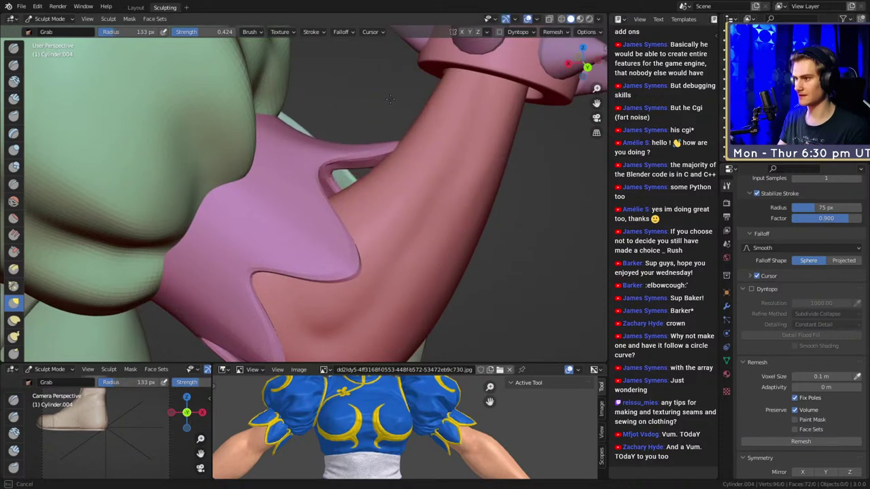
scroll(390, 99, "up", 2)
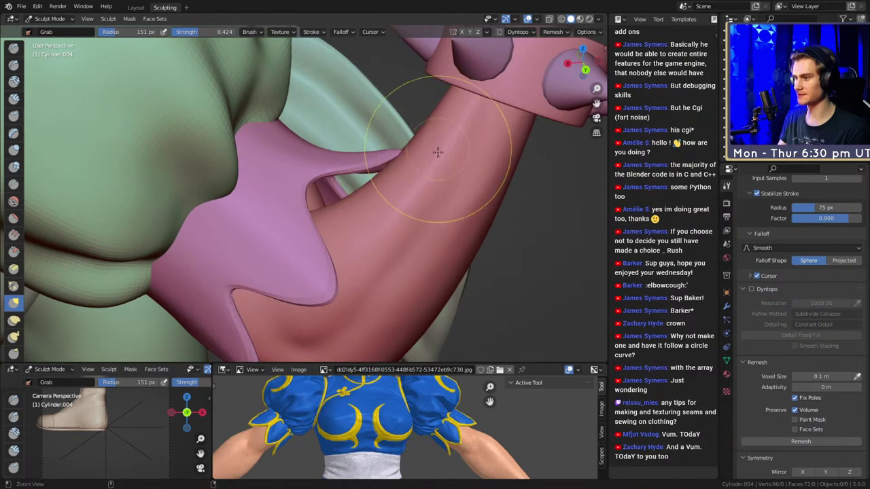
middle_click_drag(438, 152, 306, 208)
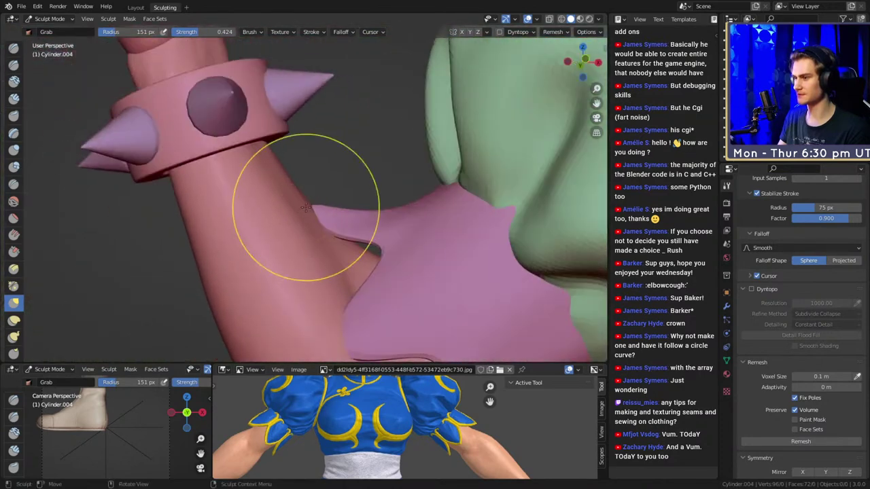
left_click_drag(309, 207, 322, 208)
Pull the trim's inner point closer against the forearm with the Grab brush at 161 px.
mouse_move(322, 208)
middle_mouse_down()
mouse_move(272, 203)
mouse_move(332, 211)
mouse_move(329, 190)
mouse_move(268, 149)
middle_mouse_up()
key("f")
left_click(435, 213)
mouse_move(258, 158)
left_mouse_down()
mouse_move(252, 145)
mouse_move(262, 155)
left_mouse_up()
mouse_move(302, 192)
middle_mouse_down()
mouse_move(346, 208)
mouse_move(301, 170)
mouse_move(287, 146)
mouse_move(437, 178)
mouse_move(419, 148)
middle_mouse_up()
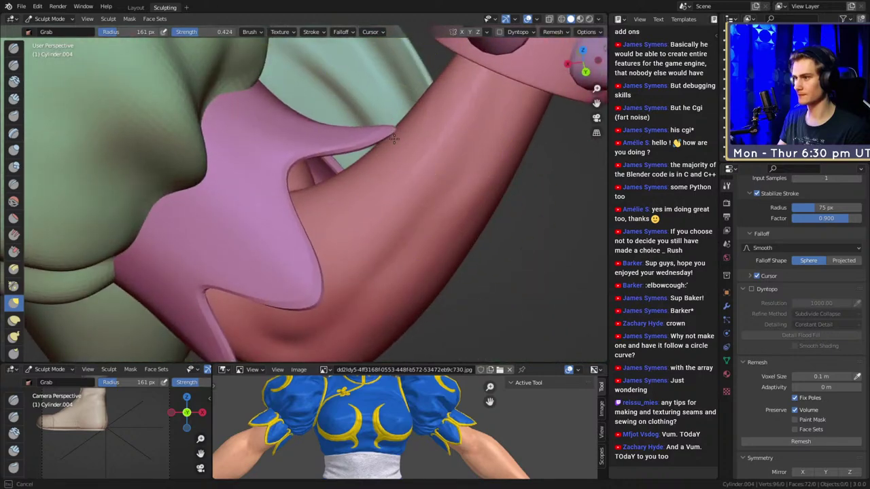
Refine the trim's points around the inner elbow with the Grab brush, reducing its radius to 137 px and 119 px.
mouse_move(369, 174)
middle_mouse_down()
mouse_move(353, 165)
mouse_move(337, 173)
mouse_move(333, 244)
mouse_move(340, 204)
middle_mouse_up()
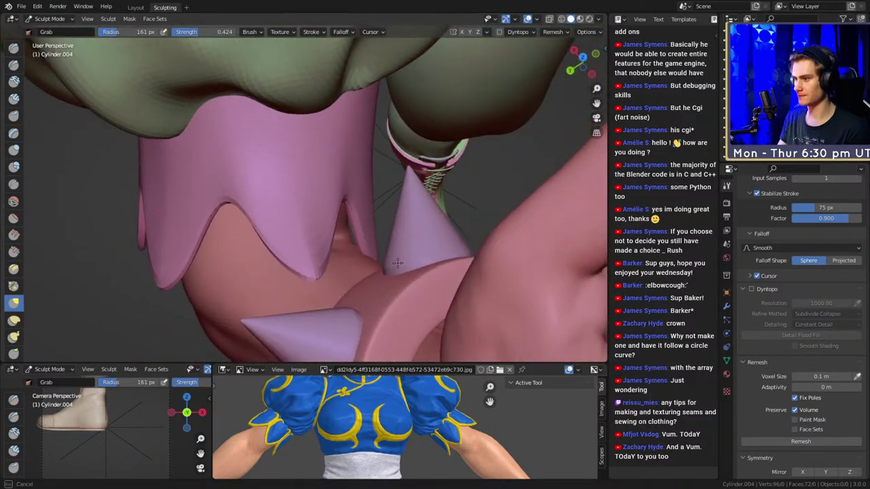
left_click_drag(398, 264, 403, 252)
key("f")
left_click(379, 263)
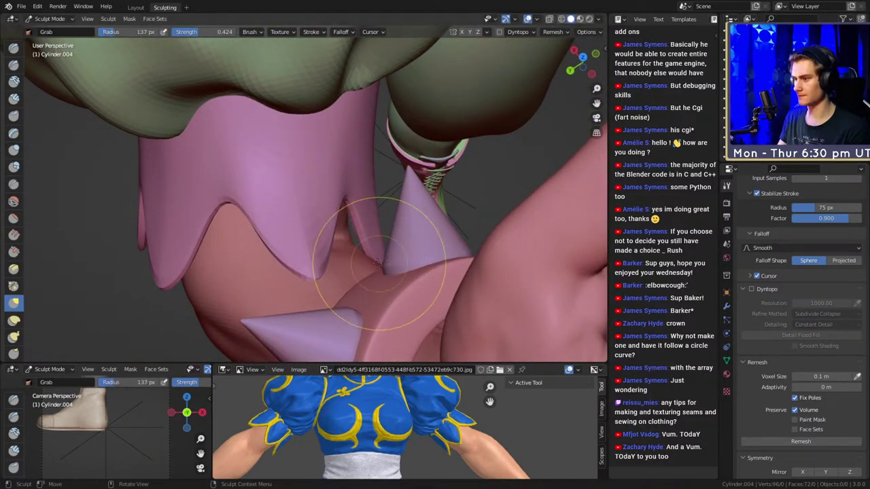
mouse_move(365, 252)
middle_mouse_down()
mouse_move(345, 224)
mouse_move(470, 216)
mouse_move(361, 221)
mouse_move(416, 220)
mouse_move(371, 191)
mouse_move(372, 240)
mouse_move(358, 256)
mouse_move(381, 228)
middle_mouse_up()
key("f")
left_click(388, 231)
Return to the Layout workspace and link the puffed sleeve's blue material to the bent arm's trim.
mouse_move(364, 196)
middle_mouse_down()
mouse_move(356, 240)
mouse_move(256, 241)
mouse_move(217, 228)
middle_mouse_up()
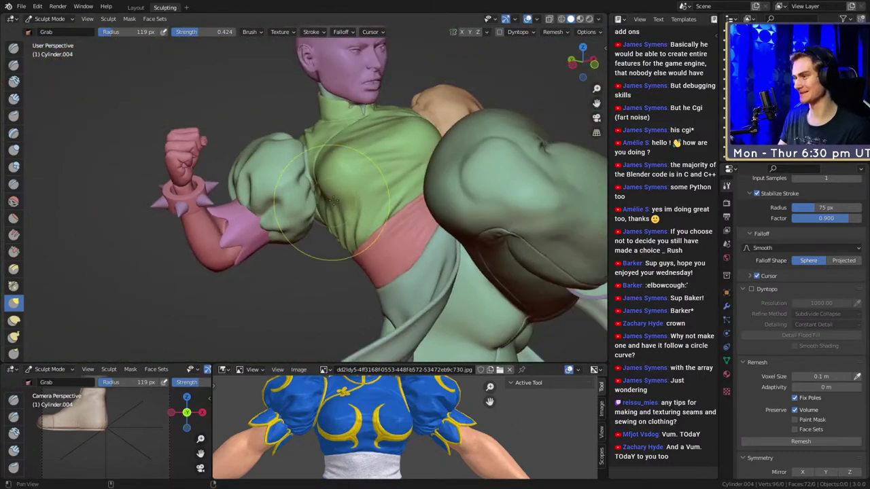
middle_click_drag(332, 199, 299, 227)
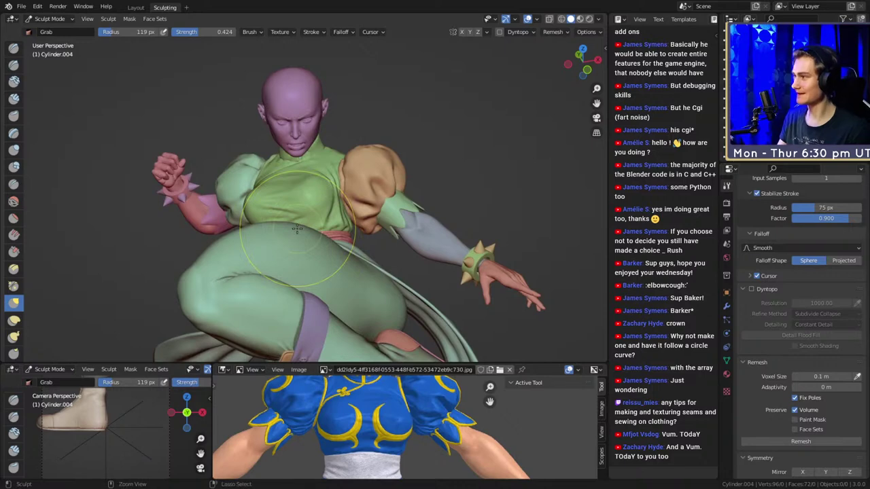
mouse_move(347, 247)
middle_mouse_down("ctrl")
mouse_move(326, 279)
mouse_move(367, 236)
middle_mouse_up("ctrl")
left_click(136, 8)
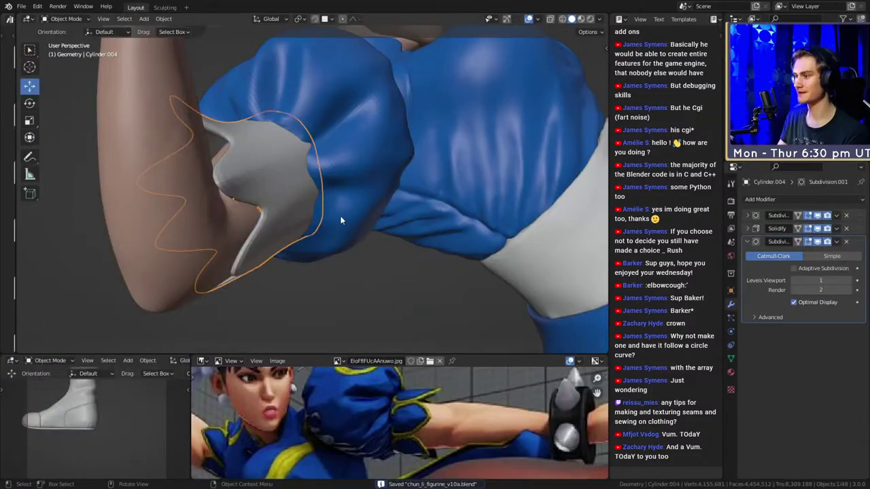
scroll(344, 197, "down", 3)
right_click(343, 171)
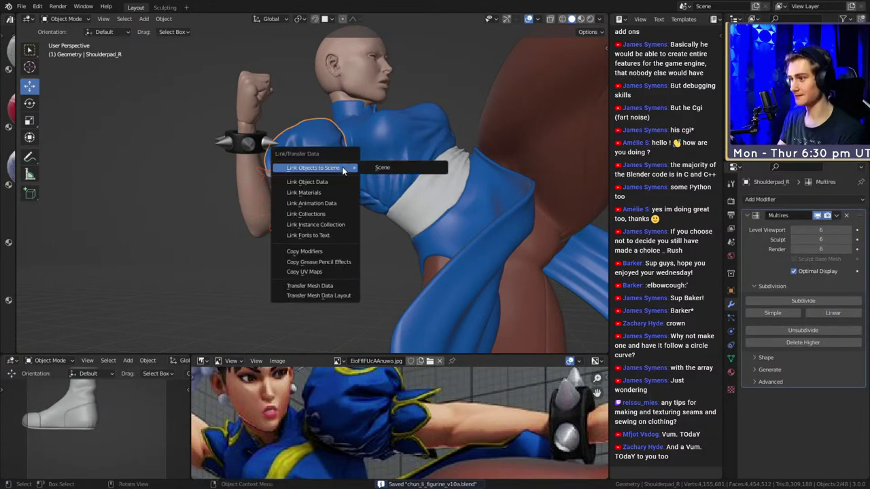
left_click(349, 245)
Reveal the hidden hair, bun and accessory objects of the figurine.
middle_click_drag(348, 248, 314, 234)
scroll(314, 234, "up", 2)
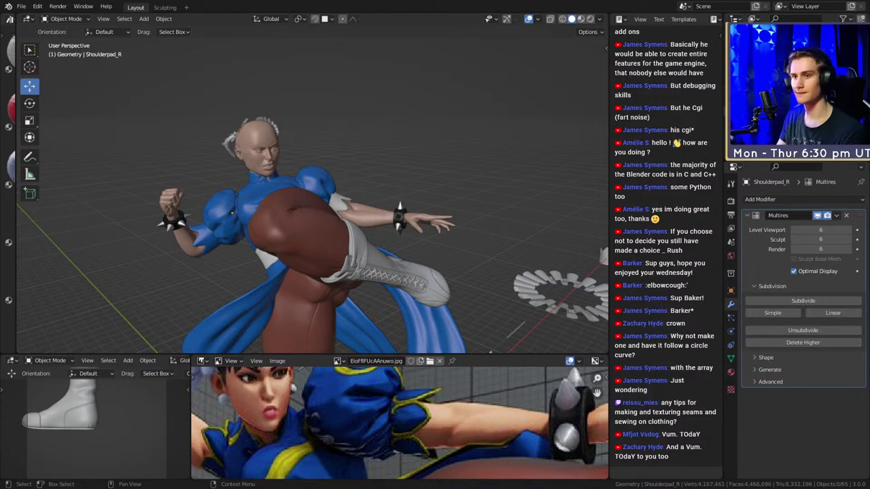
key("alt+h")
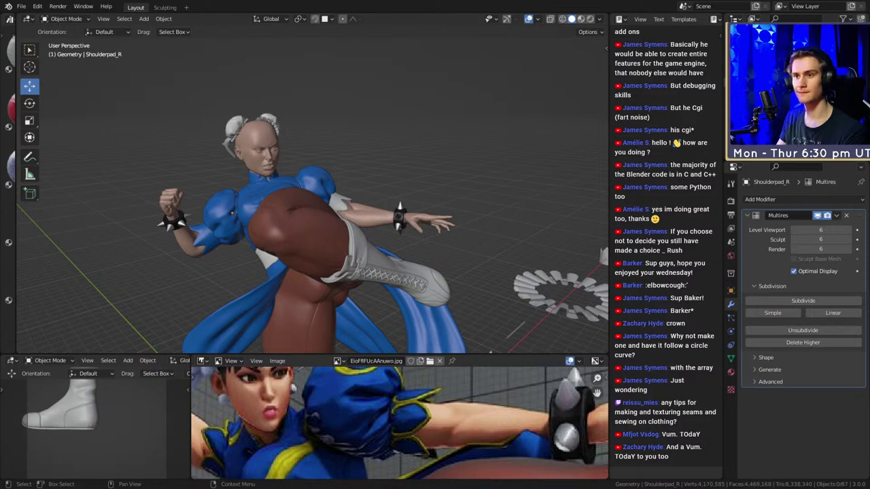
key("alt+h")
middle_click_drag(321, 191, 339, 182)
scroll(360, 184, "up", 4)
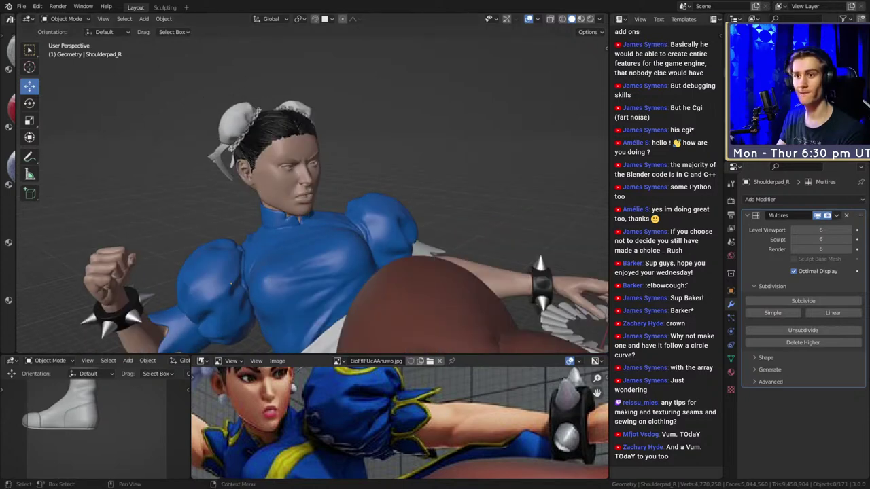
Hide the Cube body mesh overlapping the torso and save the file.
left_click(326, 251)
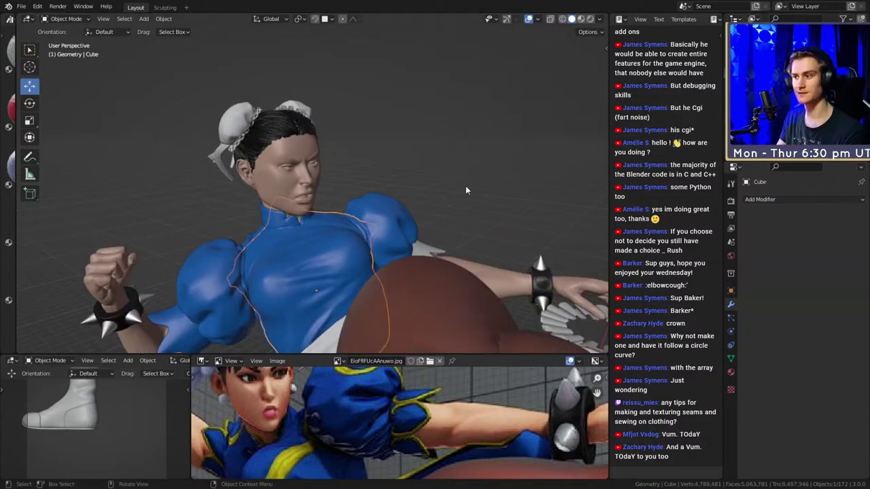
scroll(449, 197, "down", 4)
key("h")
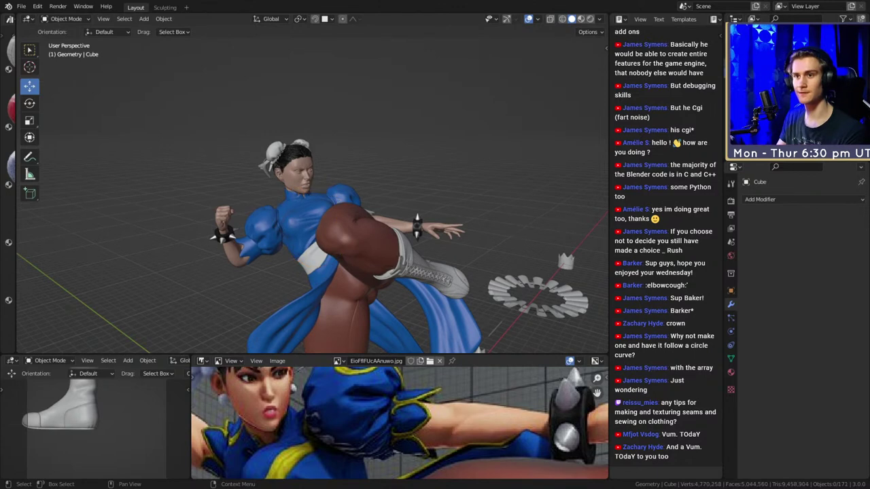
scroll(455, 171, "down", 6)
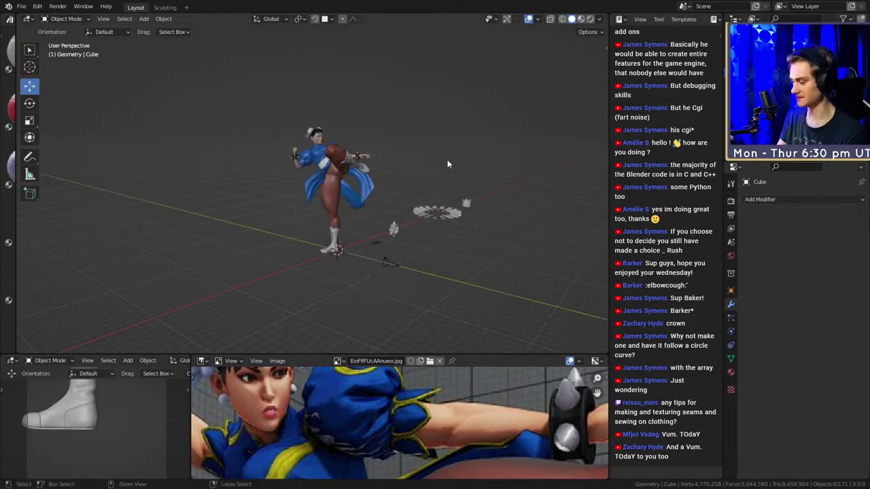
scroll(431, 173, "up", 5)
key("ctrl+s")
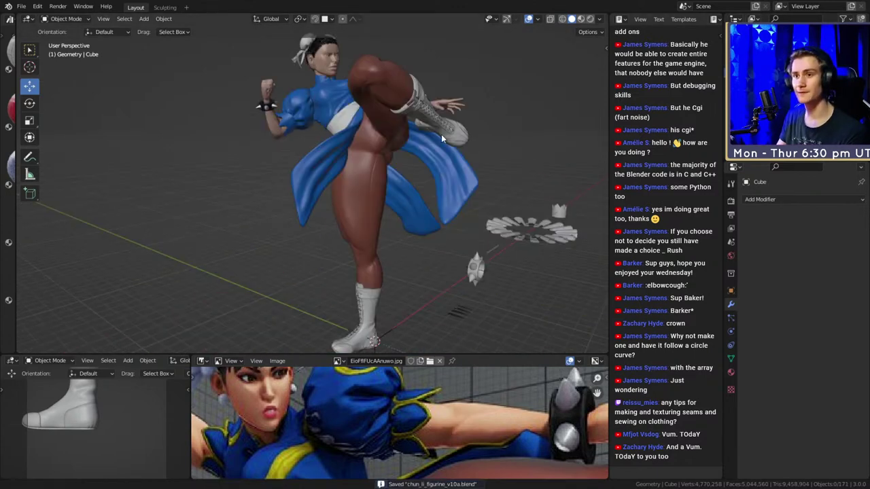
Frame the head, inspect the figurine's face and outfit from several angles, and save the file.
scroll(441, 134, "down", 2)
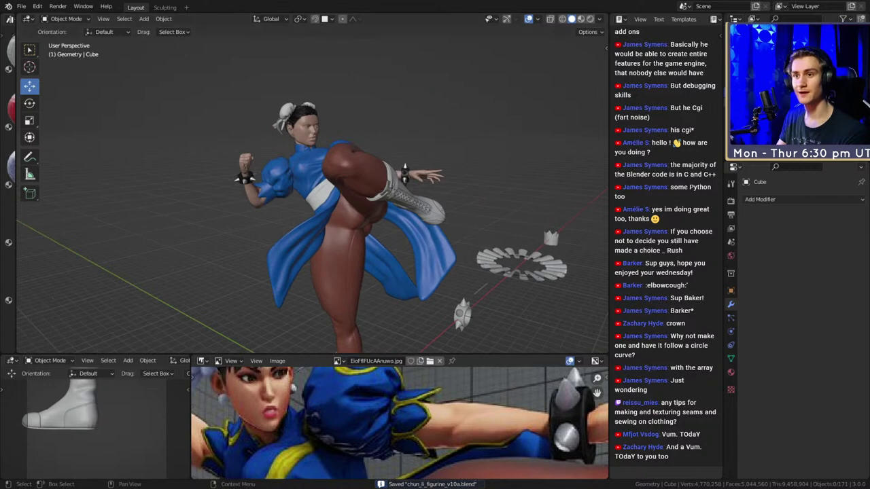
left_click(304, 129)
key("KP_Decimal")
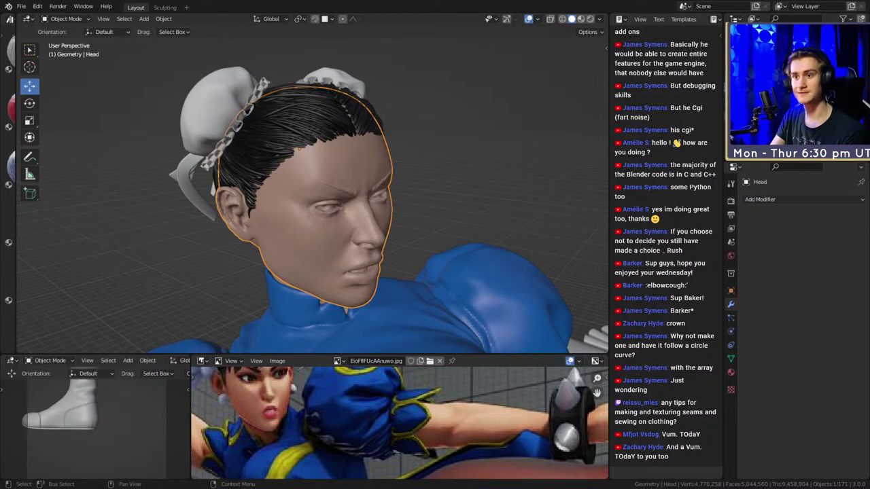
scroll(406, 216, "down", 10)
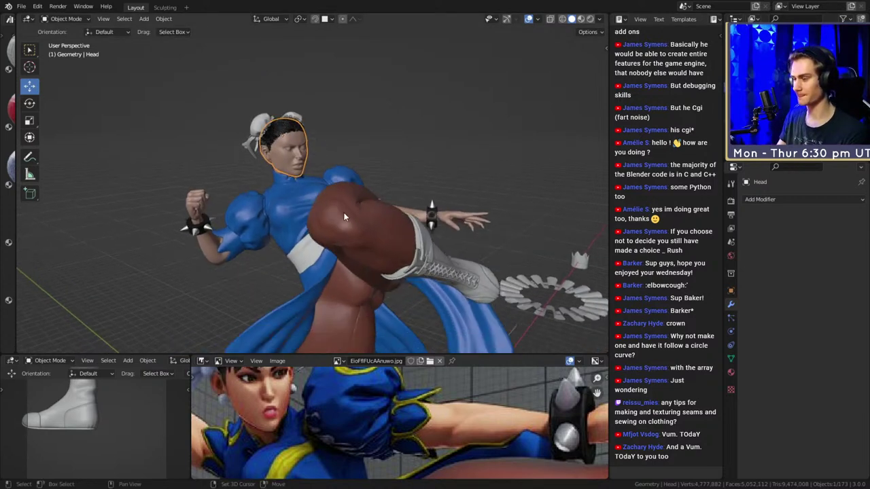
scroll(418, 201, "up", 8)
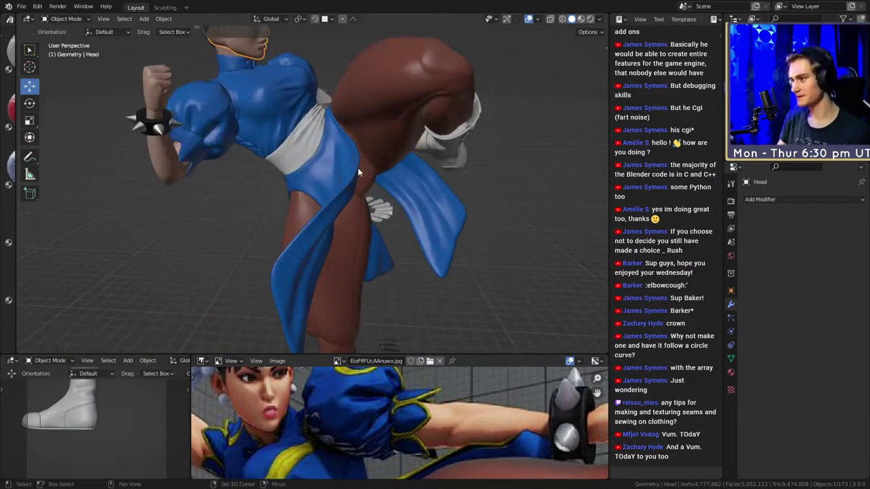
middle_click_drag(358, 168, 338, 251)
key("ctrl+s")
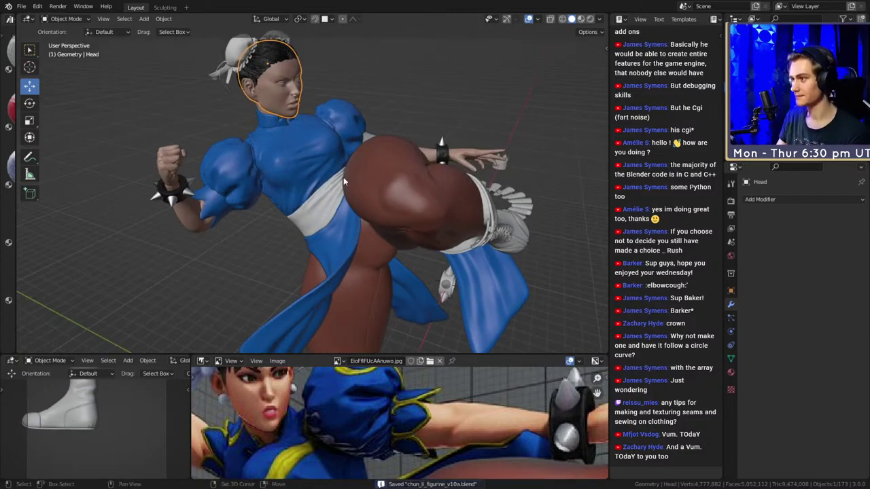
middle_click_drag(344, 177, 363, 246)
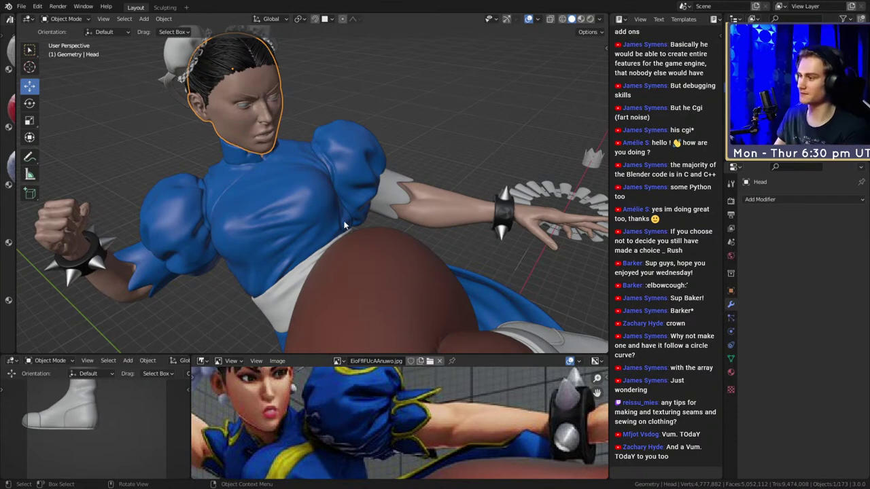
Link the extended arm's puffed sleeve material to the pointed trim below it.
scroll(344, 239, "down", 5)
middle_click_drag(345, 238, 338, 189)
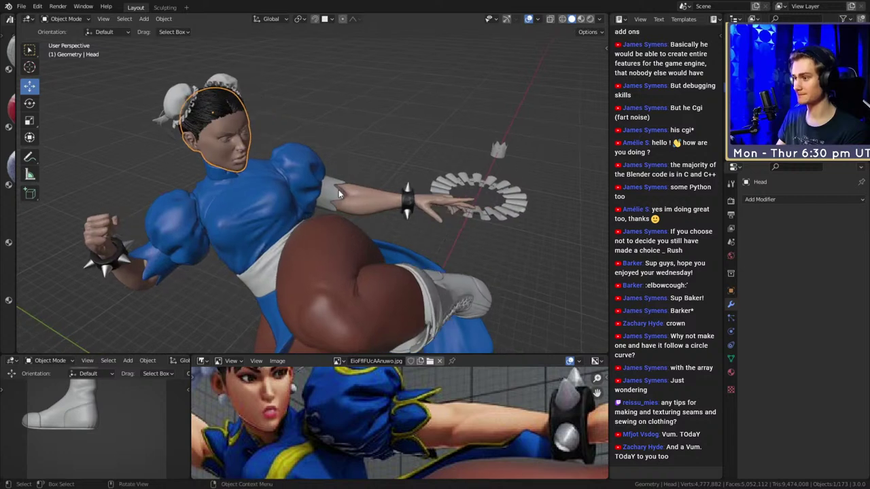
left_click(315, 184)
key("ctrl+l")
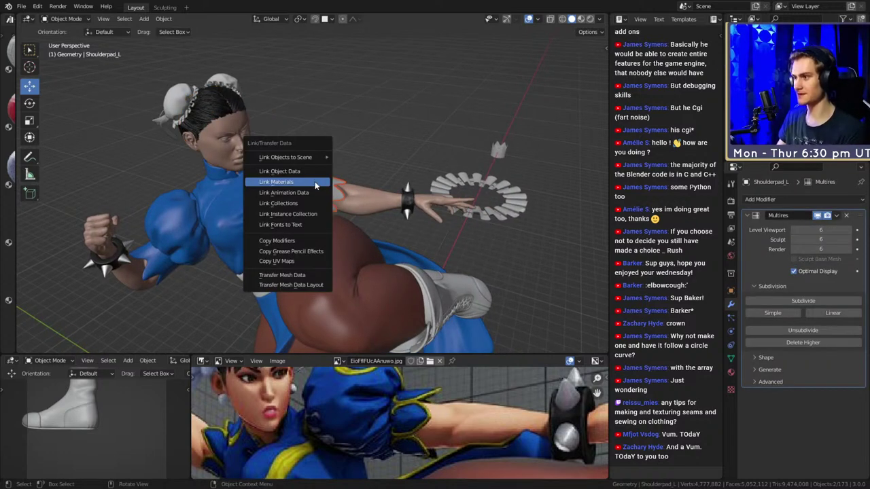
left_click(314, 182)
Compare the whole figurine with the high-kick reference image.
middle_click_drag(373, 131, 380, 203)
scroll(376, 197, "down", 3)
scroll(380, 427, "down", 6)
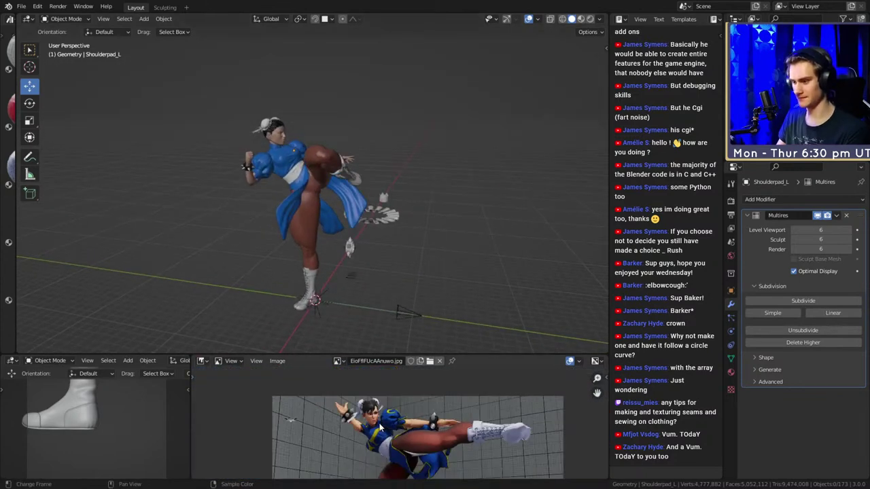
scroll(380, 427, "up", 6)
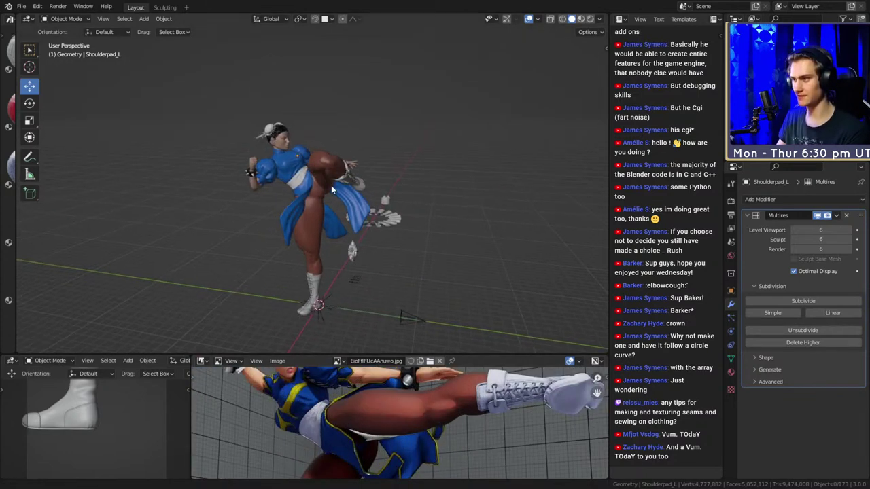
scroll(328, 244, "up", 6)
middle_click_drag(331, 185, 386, 210)
scroll(304, 175, "up", 8)
scroll(371, 196, "down", 3)
Inspect the head up close, check the outfit from behind, and save the file.
left_click(345, 175)
key("KP_Decimal")
scroll(342, 182, "up", 5)
scroll(394, 224, "down", 8)
middle_click_drag(404, 239, 340, 177)
key("ctrl+s")
key("ctrl+s")
scroll(368, 225, "up", 6)
scroll(367, 225, "down", 3)
scroll(469, 236, "up", 2)
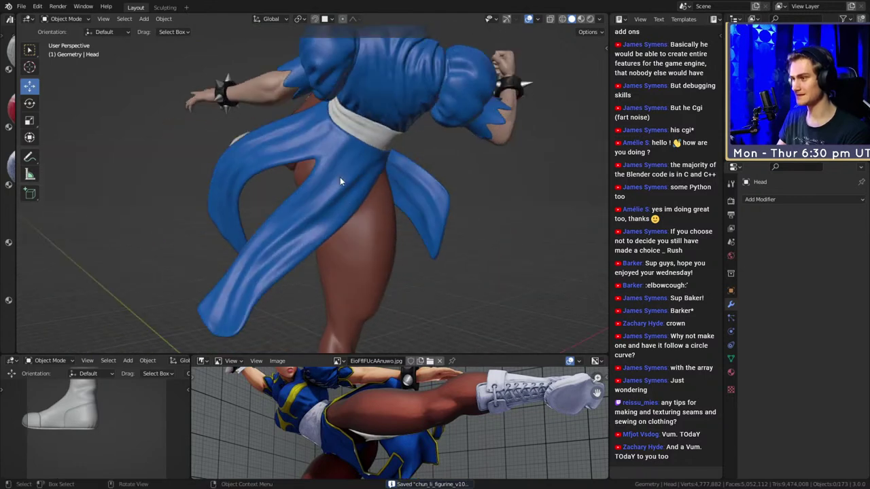
Check the loin cloth around the hips, reveal the hidden blue garment piece between the legs, and save the file.
left_click(348, 178)
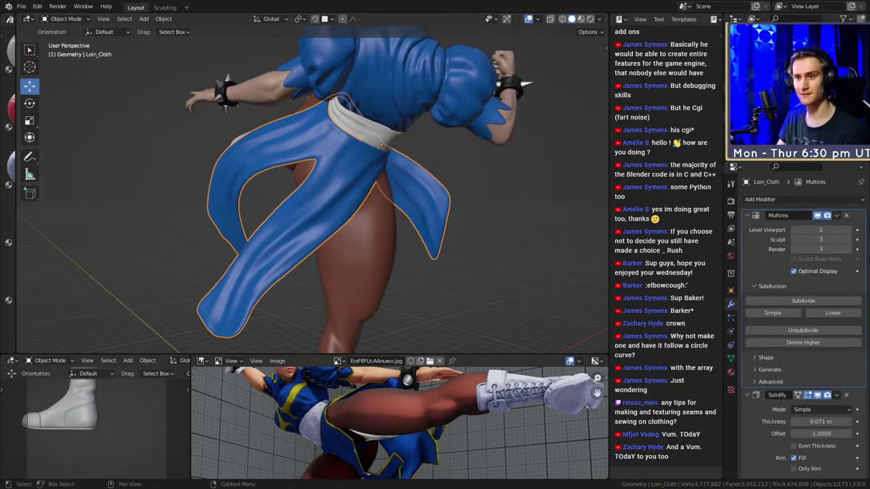
scroll(319, 199, "down", 3)
middle_click_drag(319, 200, 517, 218)
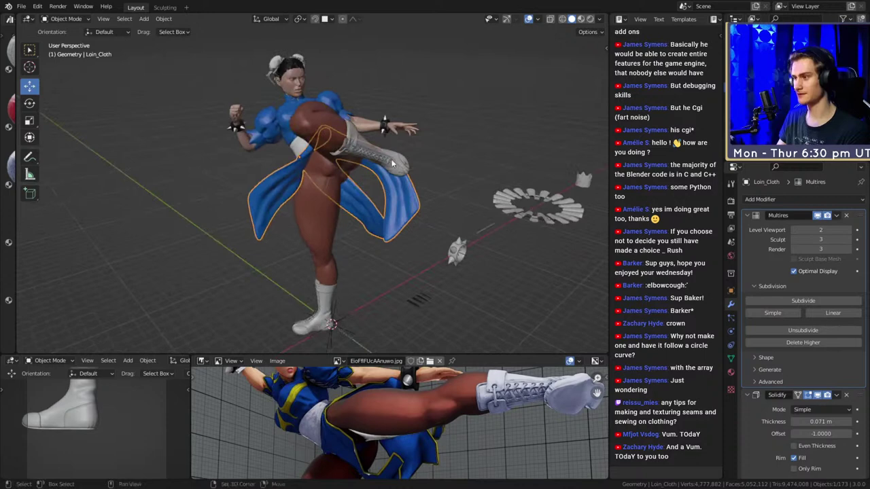
middle_click_drag(258, 201, 559, 140)
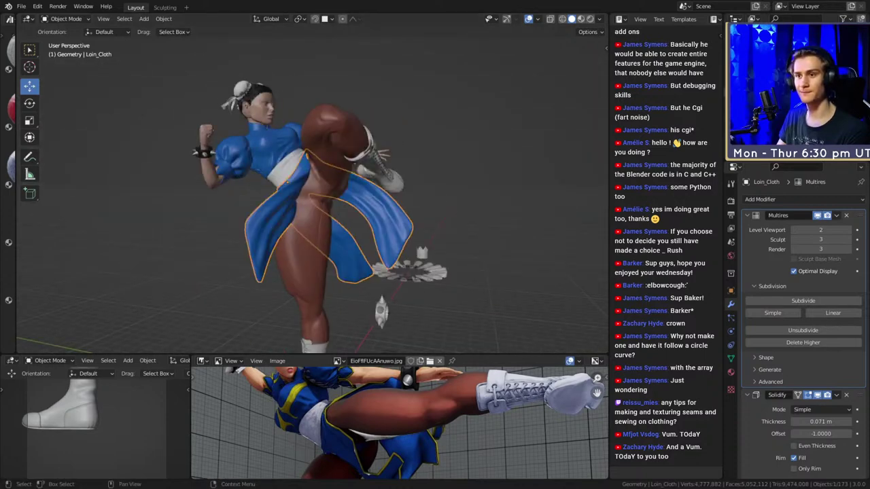
key("alt+h")
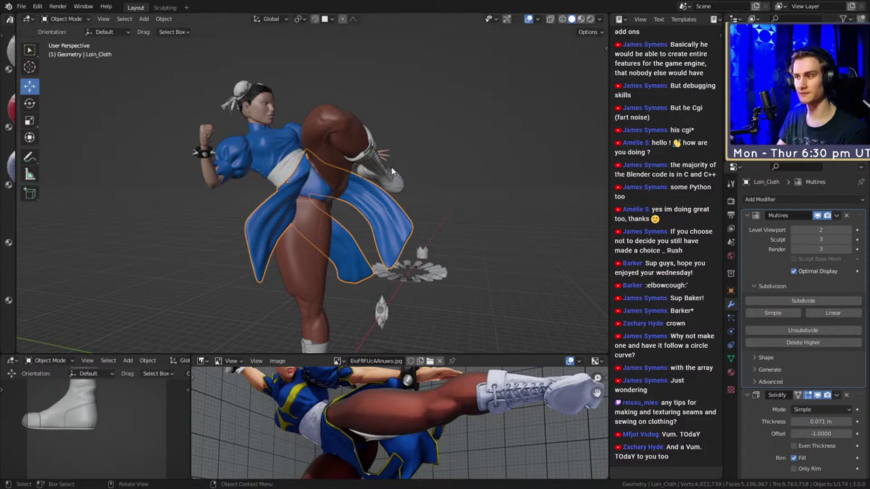
middle_click_drag(391, 172, 437, 140)
left_click(438, 140)
key("ctrl+s")
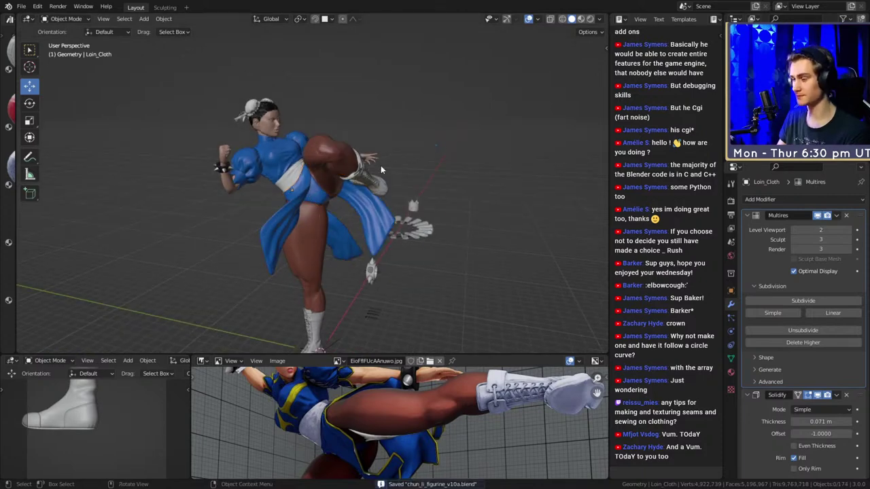
Examine the complete figurine's pose and outfit from several angles.
middle_click_drag(381, 170, 377, 203)
scroll(413, 203, "up", 4)
scroll(377, 202, "down", 3)
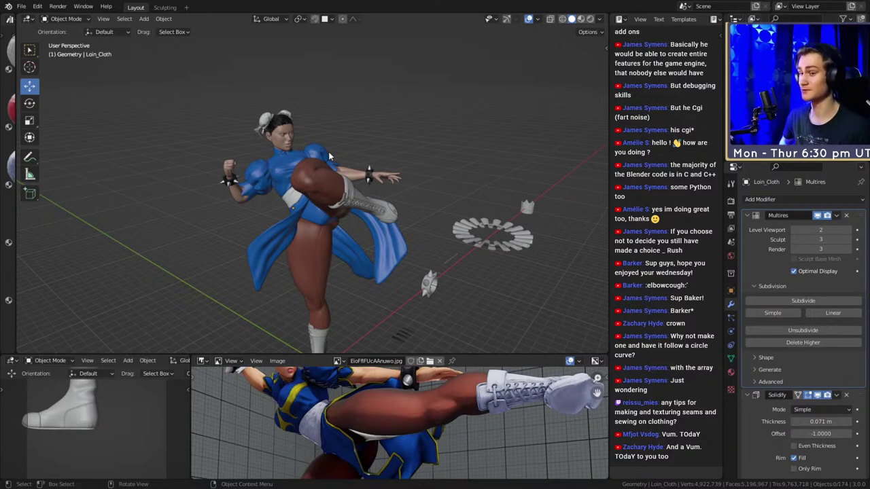
middle_click_drag(372, 188, 413, 147)
scroll(295, 138, "up", 5)
scroll(362, 172, "down", 6)
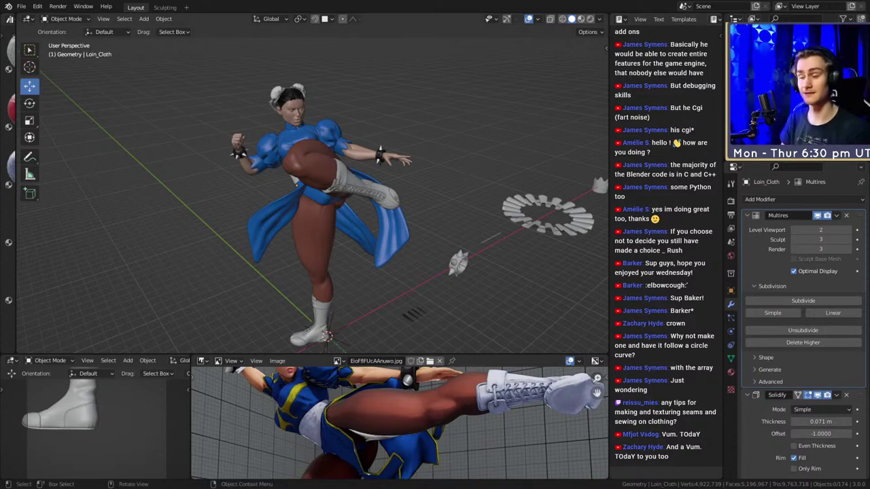
middle_click_drag(339, 244, 404, 247)
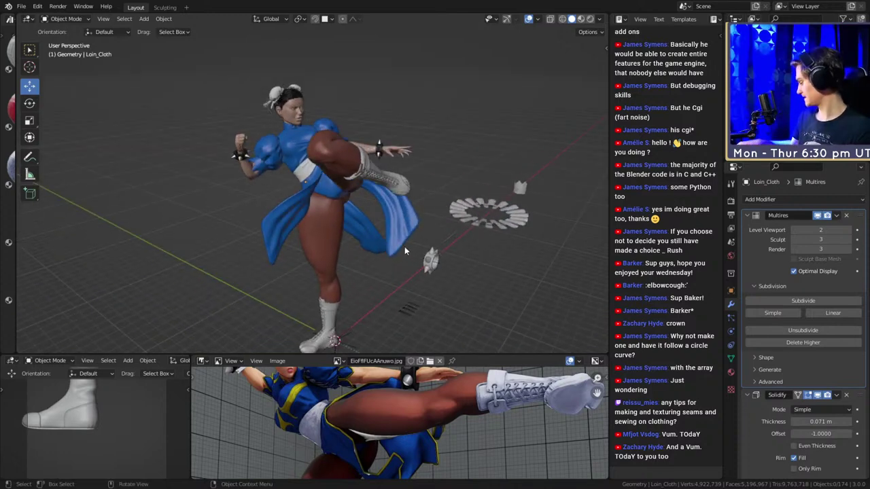